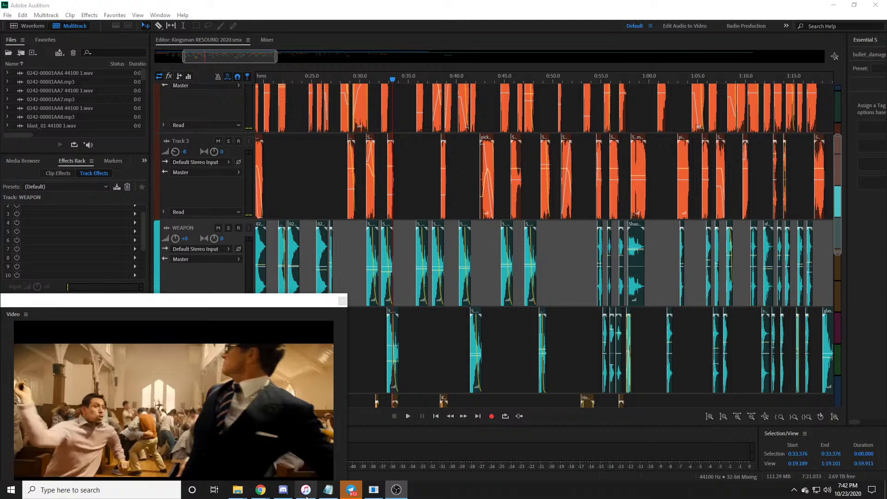
Step: Launch Adobe Bridge 2020 from the system search
click(137, 494)
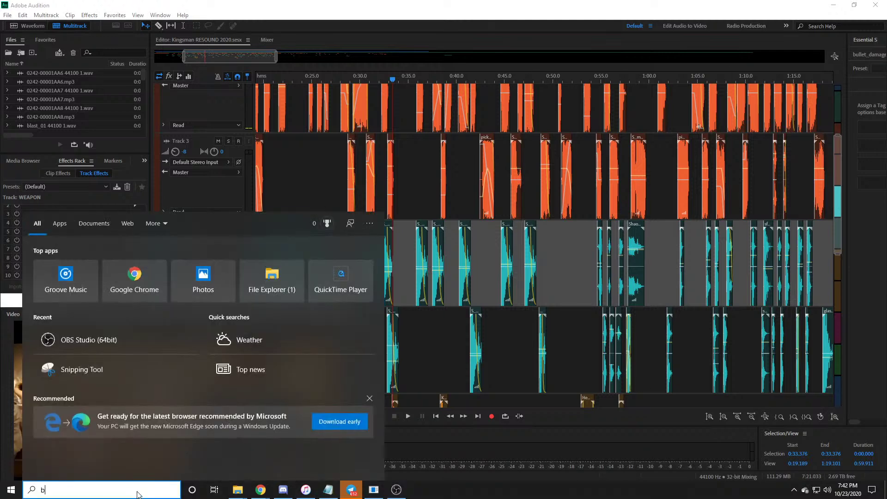
text(bridge)
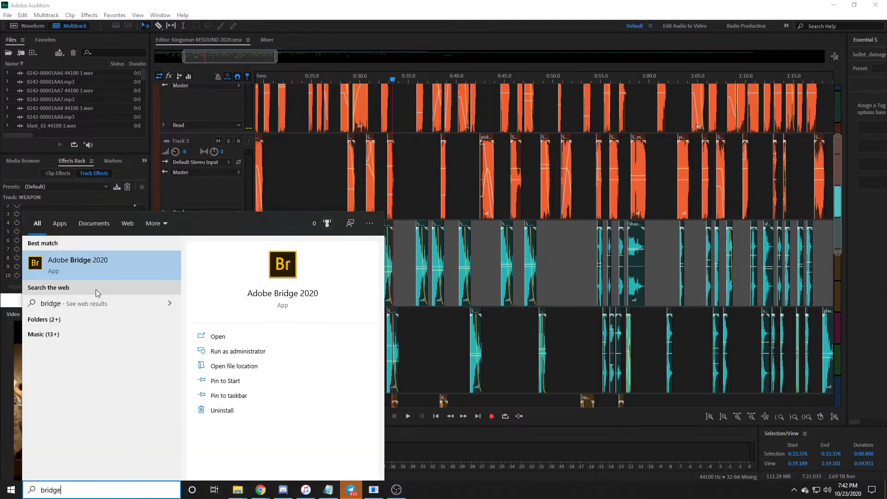
click(107, 267)
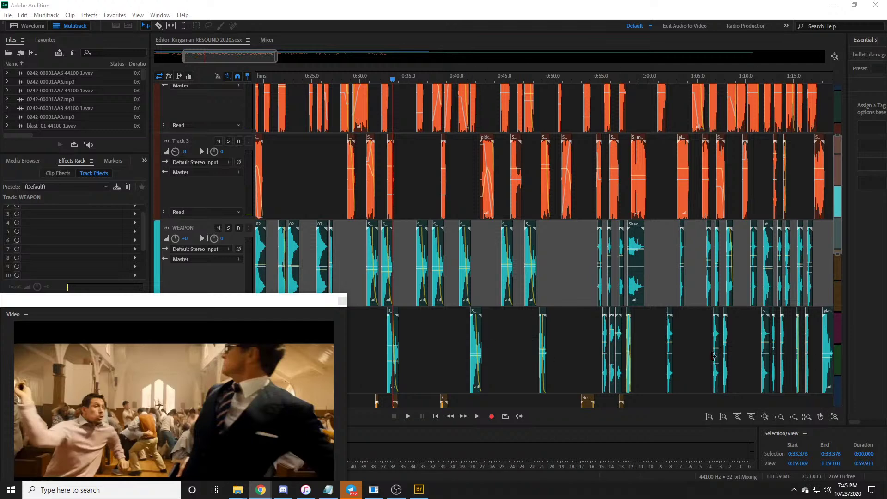
Step: Examine how the voice and weapon clips are laid out along the multitrack timeline in Adobe Audition
click(396, 489)
key(backslash)
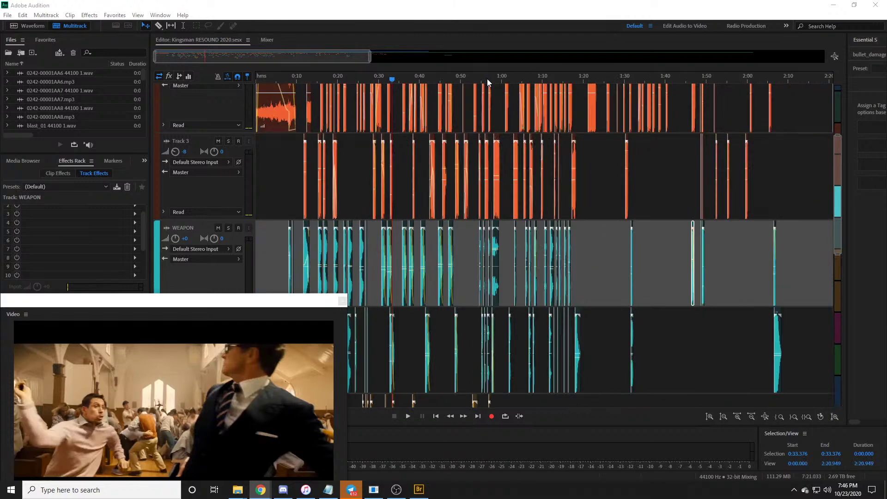
scroll(487, 79, down, 1)
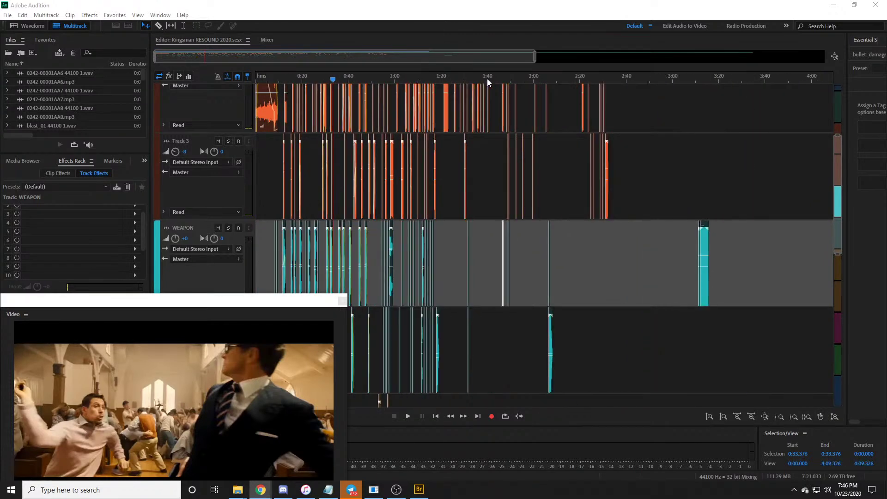
scroll(324, 81, up, 1)
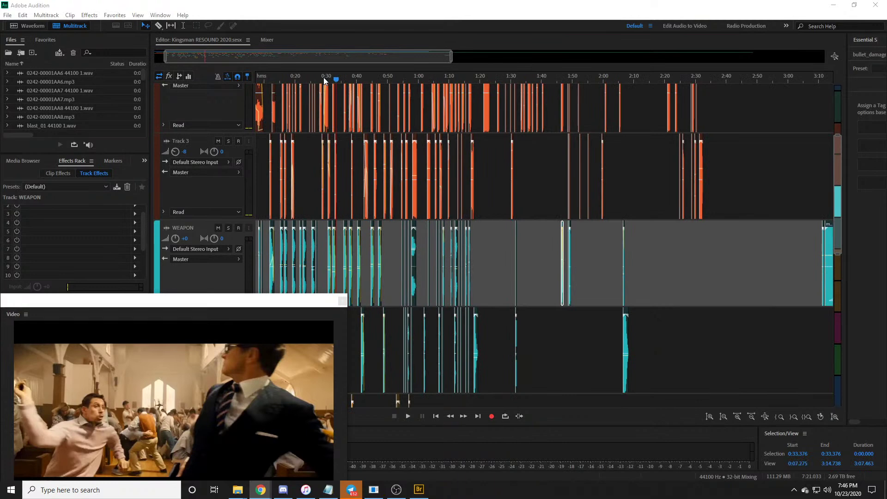
scroll(323, 76, up, 3)
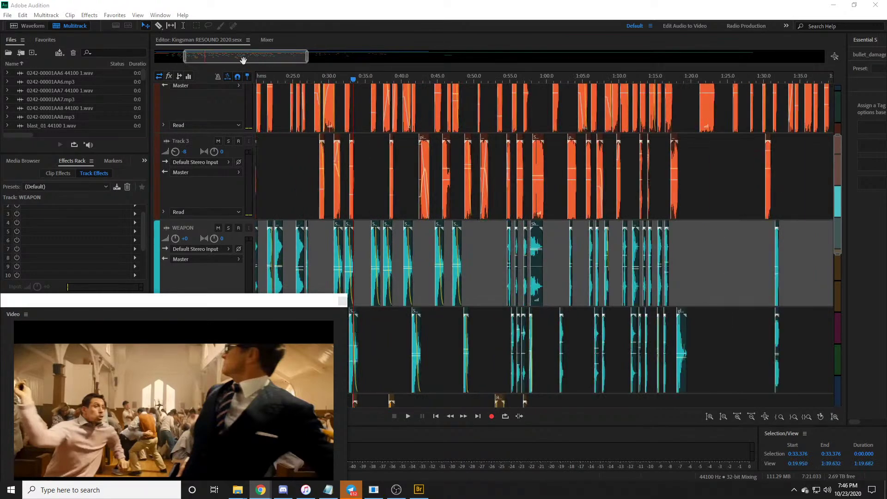
drag(242, 58, 214, 58)
scroll(307, 187, up, 2)
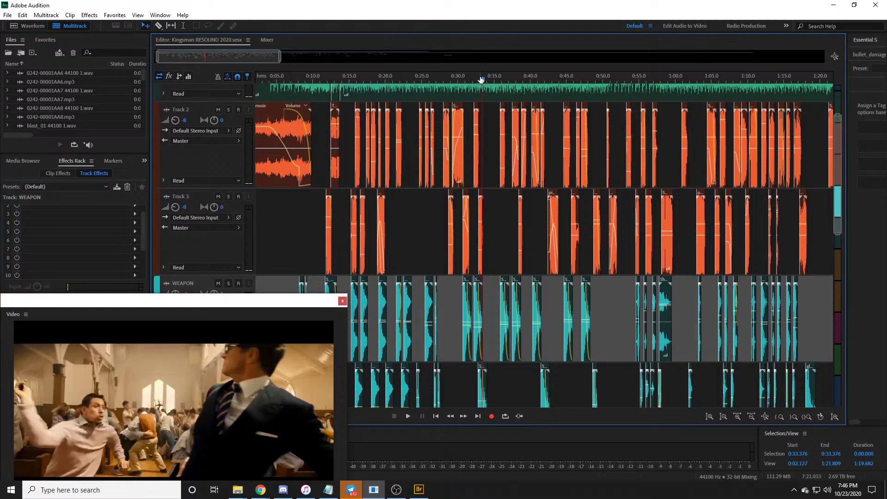
scroll(483, 81, up, 3)
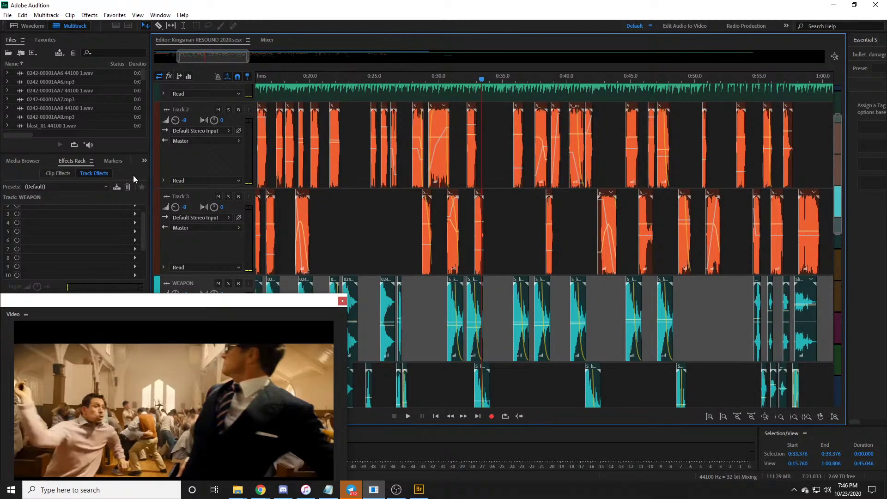
mouse_move(170, 303)
mouse_down()
mouse_move(180, 299)
mouse_move(171, 302)
mouse_up()
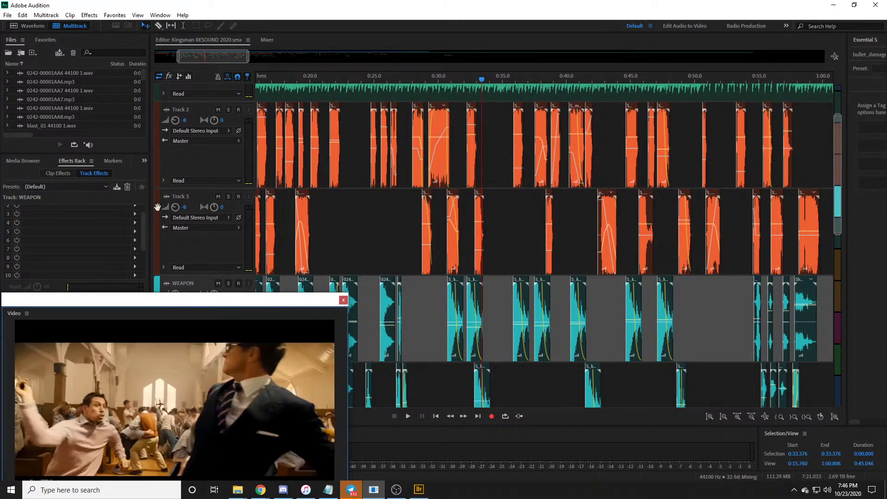
Step: Bring Adobe Bridge into view to look at the Swooshes sound folder, and move its window away again
drag(0, 71, 364, 76)
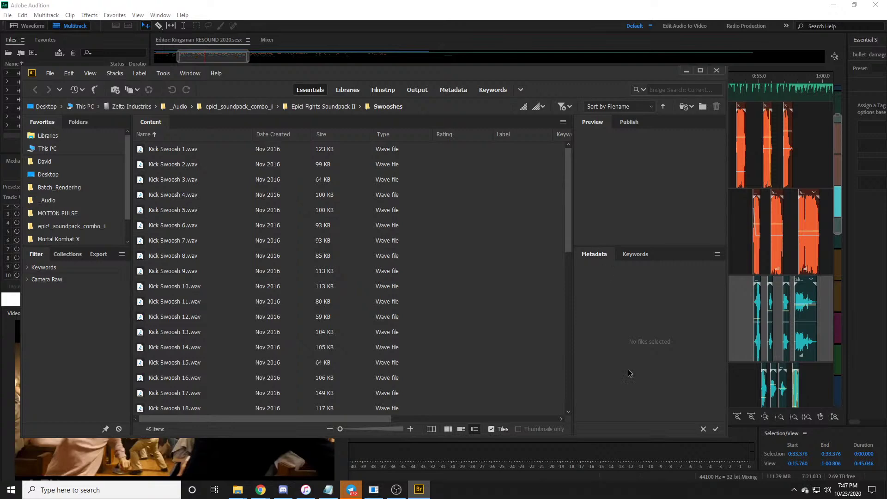
drag(374, 71, 0, 69)
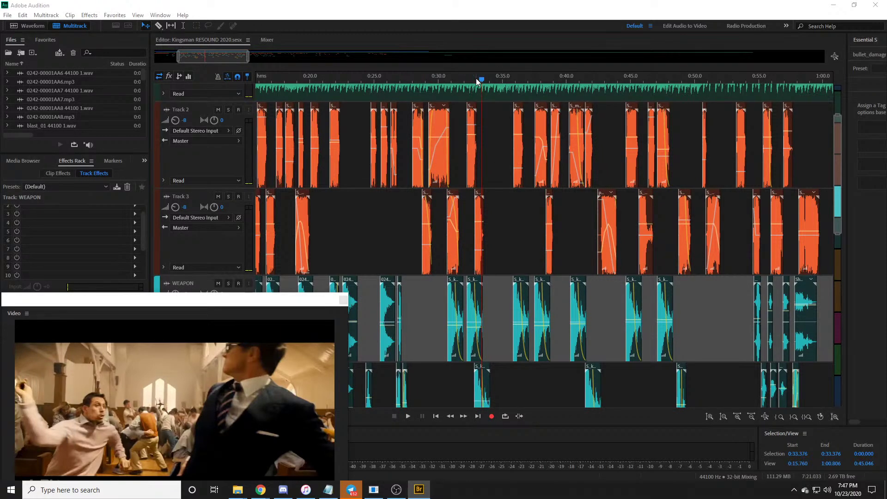
Step: Play the Kingsman session from the start of the timeline and stop at about 0:14
scroll(476, 79, up, 8)
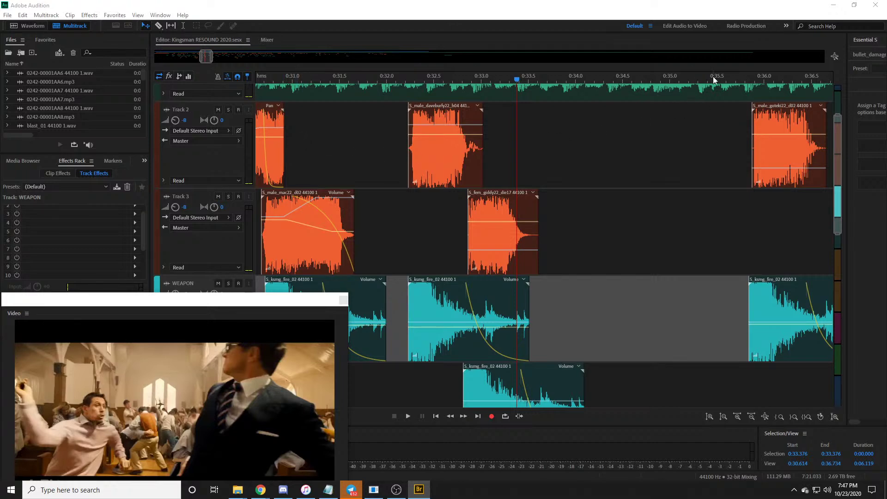
scroll(713, 76, down, 6)
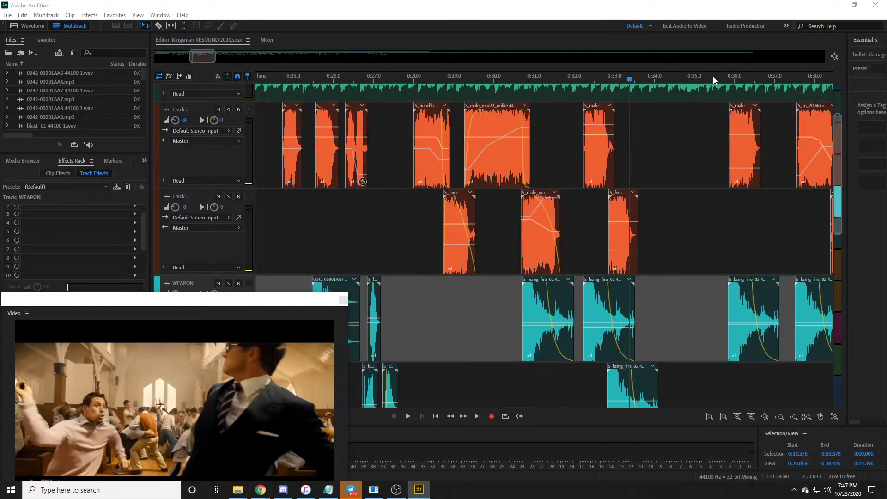
scroll(713, 76, down, 8)
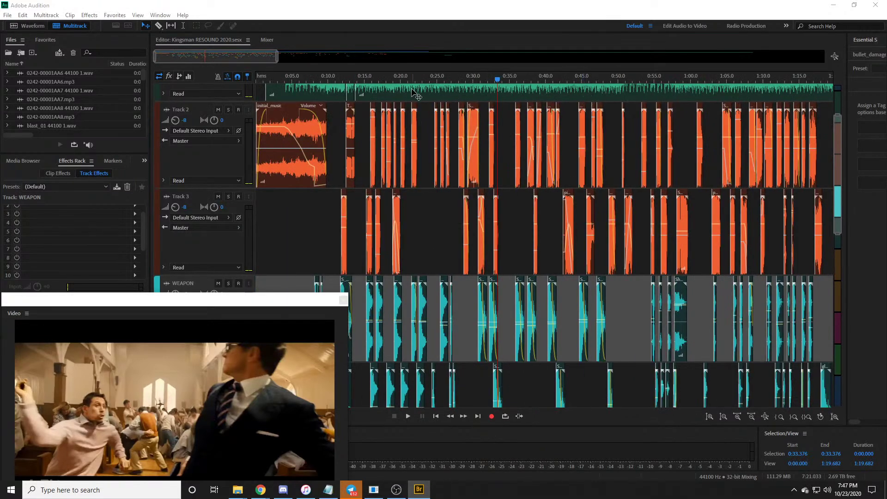
scroll(429, 80, down, 2)
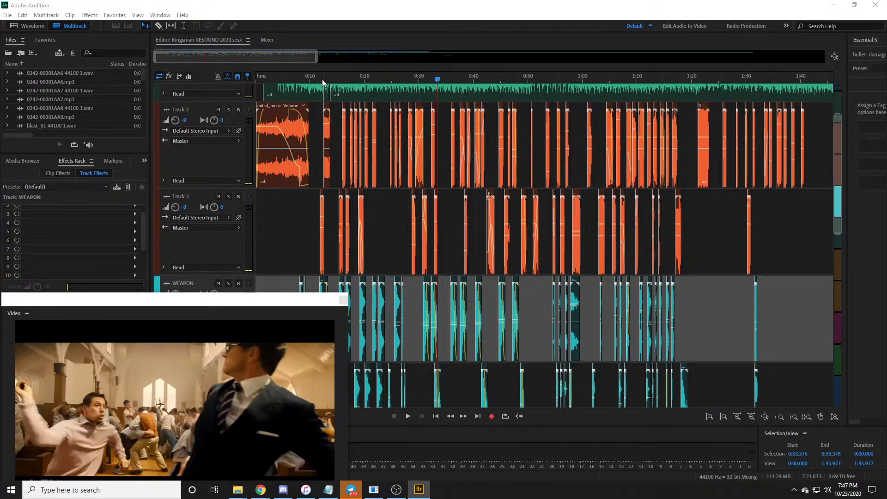
scroll(322, 82, up, 2)
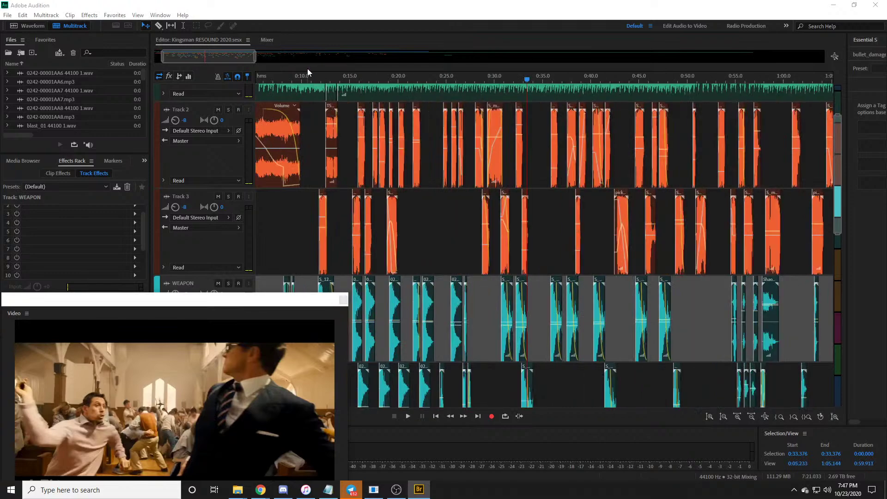
drag(235, 55, 226, 56)
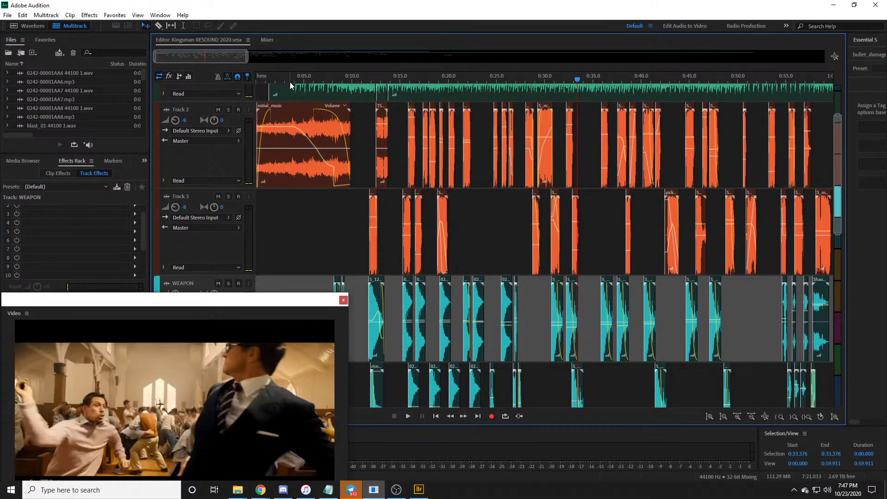
drag(293, 79, 245, 79)
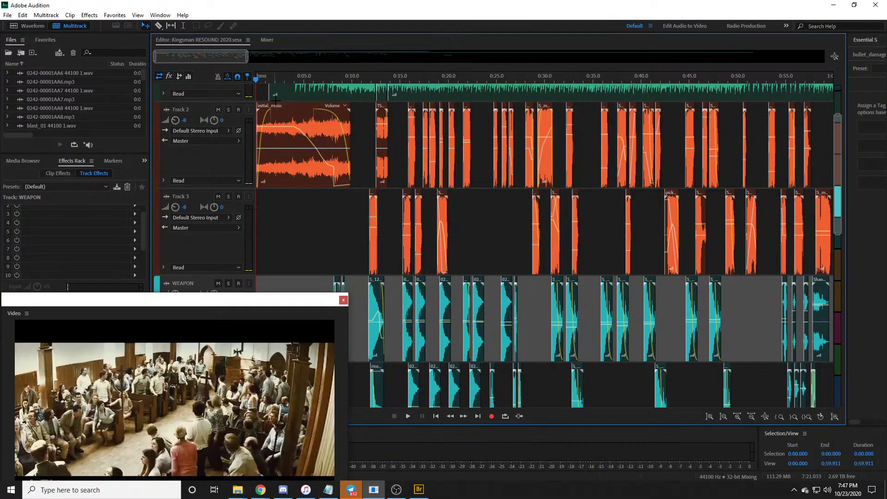
click(397, 490)
key(space)
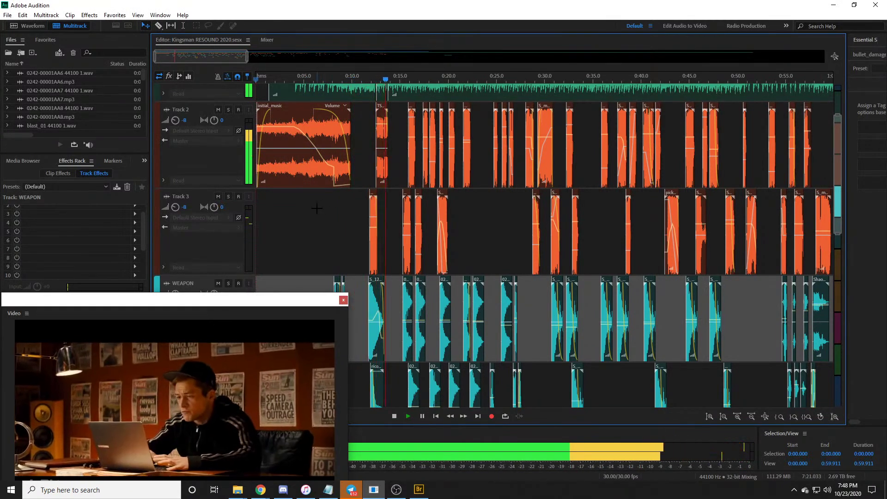
key(space)
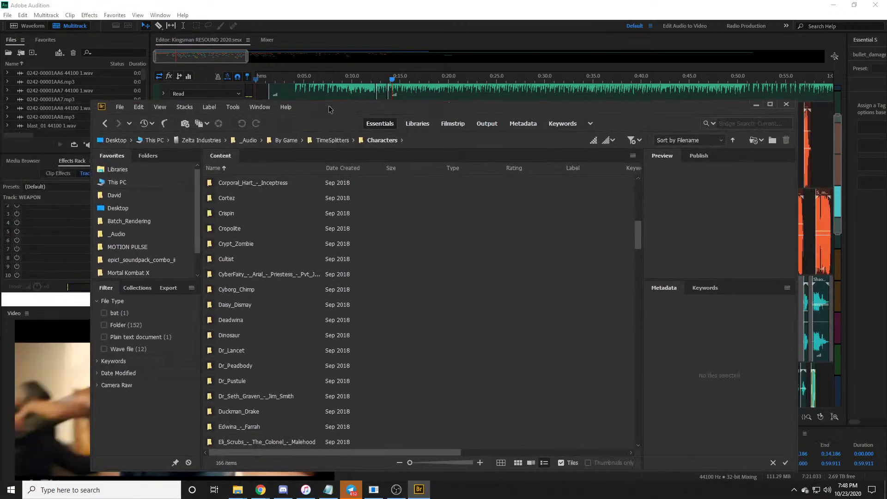
Step: In Adobe Bridge, browse the TimeSplitters Characters folders and open Hybrid_Mutant_-_Siamease_Cyborg to view its sound files
double_click(329, 106)
scroll(214, 278, up, 5)
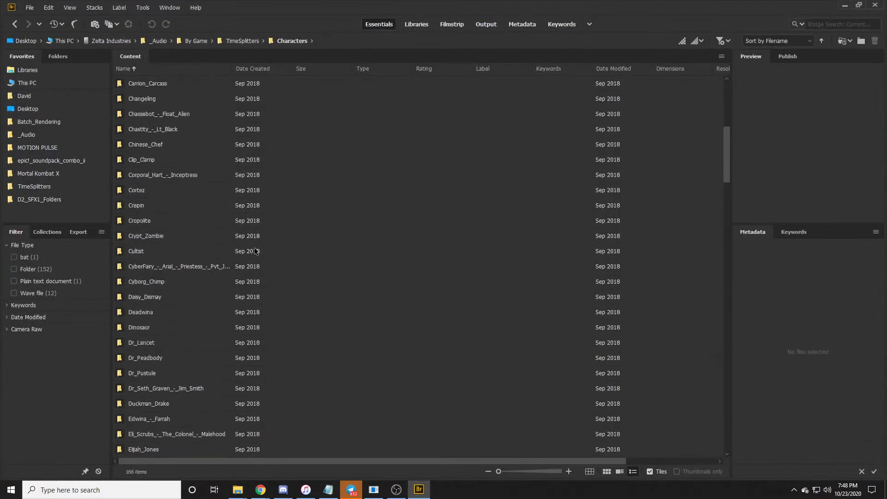
scroll(212, 280, down, 6)
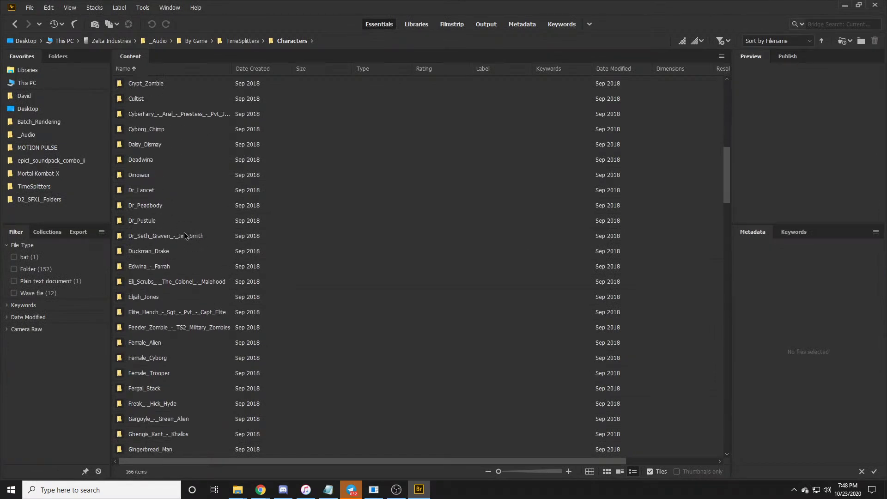
scroll(185, 236, down, 2)
scroll(185, 236, down, 6)
scroll(190, 232, down, 3)
scroll(152, 272, down, 1)
double_click(165, 297)
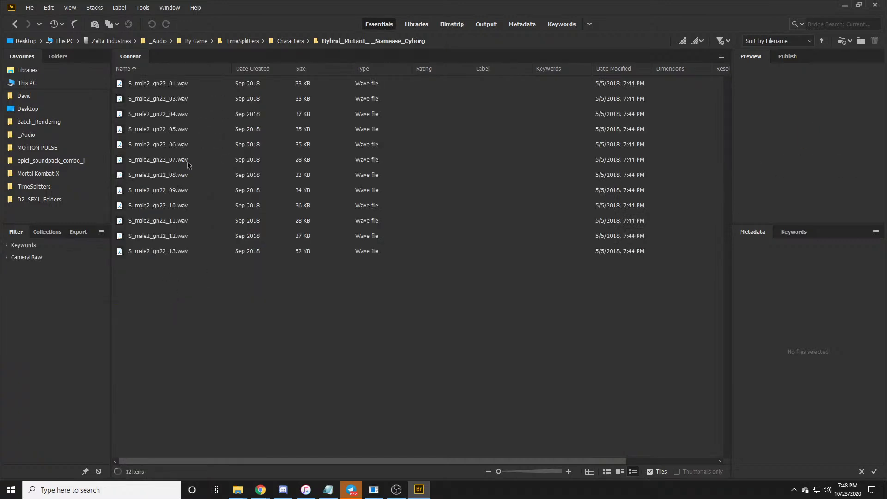
double_click(344, 8)
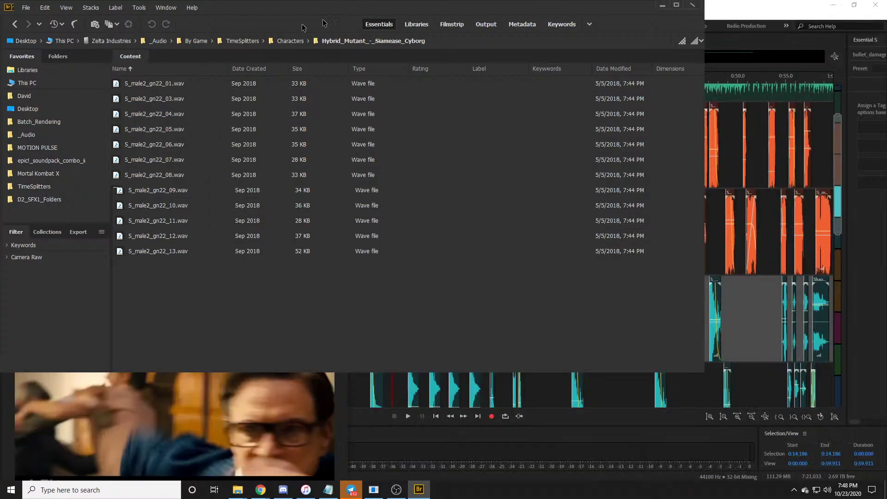
key(alt+Tab)
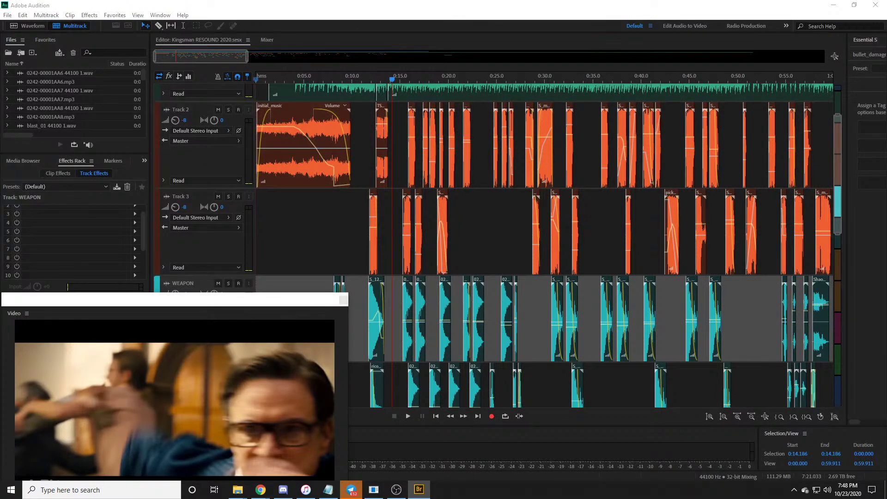
Step: In Adobe Audition, play the session from about 1:52, skip ahead to about 1:57 and stop at about 2:04
scroll(357, 77, down, 5)
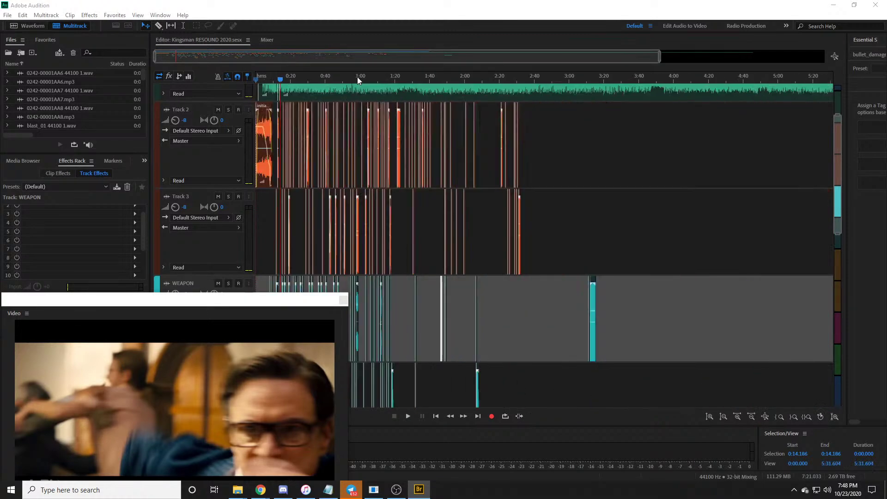
scroll(385, 76, up, 3)
drag(397, 79, 468, 79)
drag(340, 57, 396, 57)
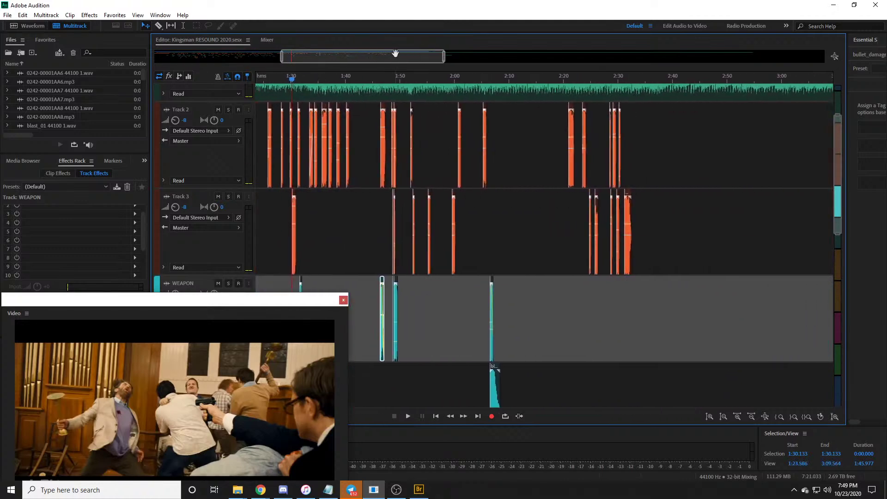
scroll(430, 76, up, 1)
scroll(431, 77, up, 1)
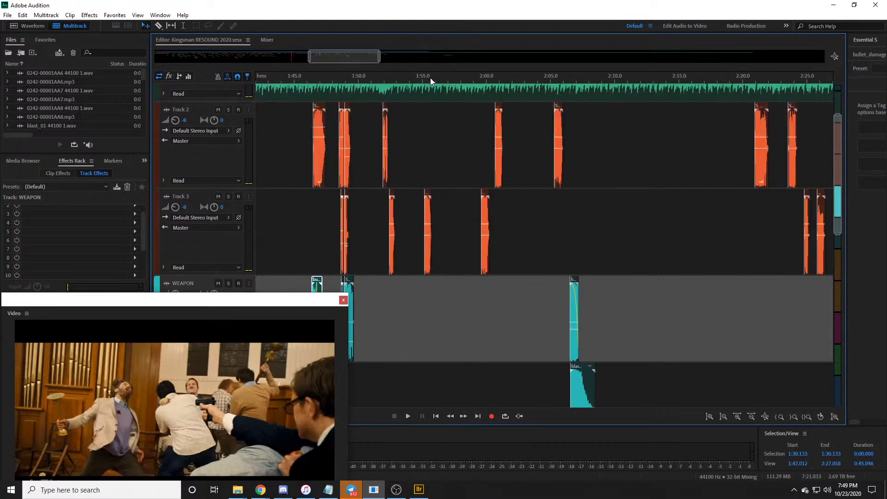
click(383, 85)
key(space)
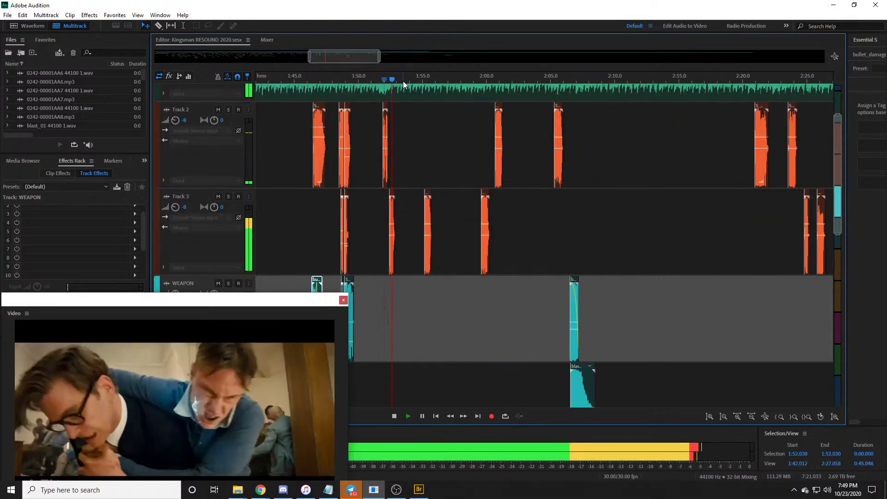
click(444, 82)
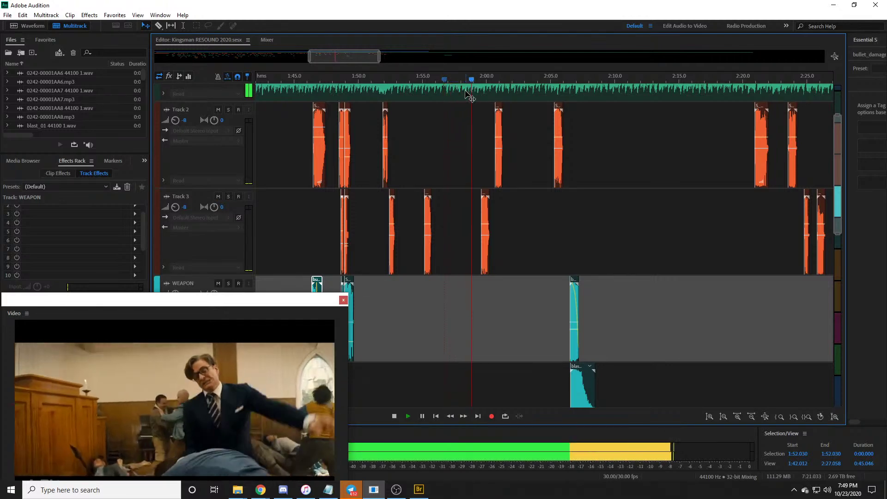
drag(341, 54, 355, 58)
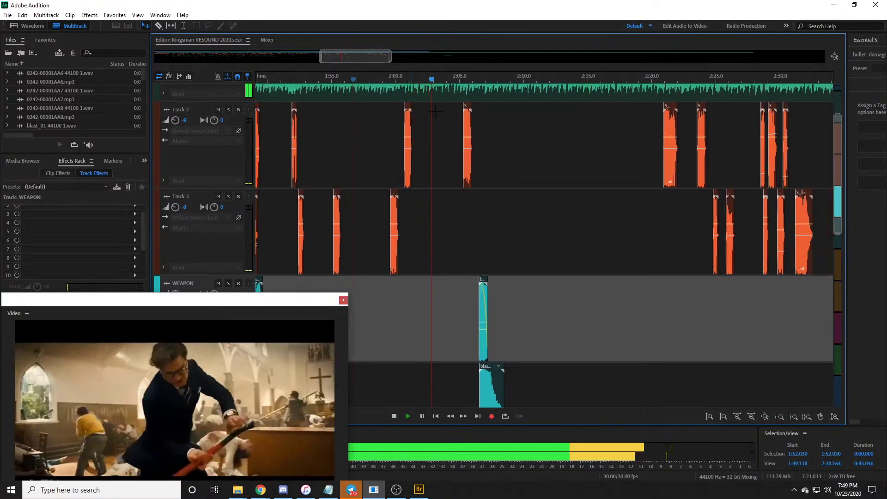
key(space)
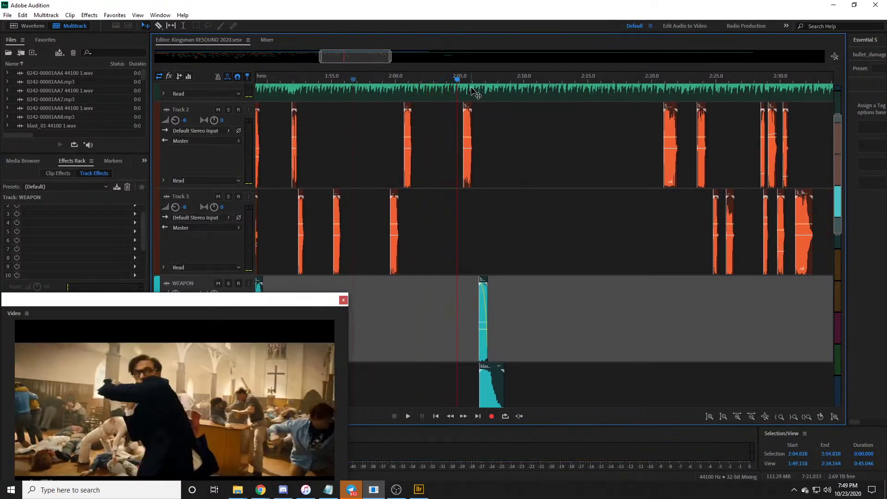
Step: Resume playback, jump ahead to about 2:23 and play the session until about 2:27
key(space)
click(536, 80)
drag(538, 82, 692, 84)
key(space)
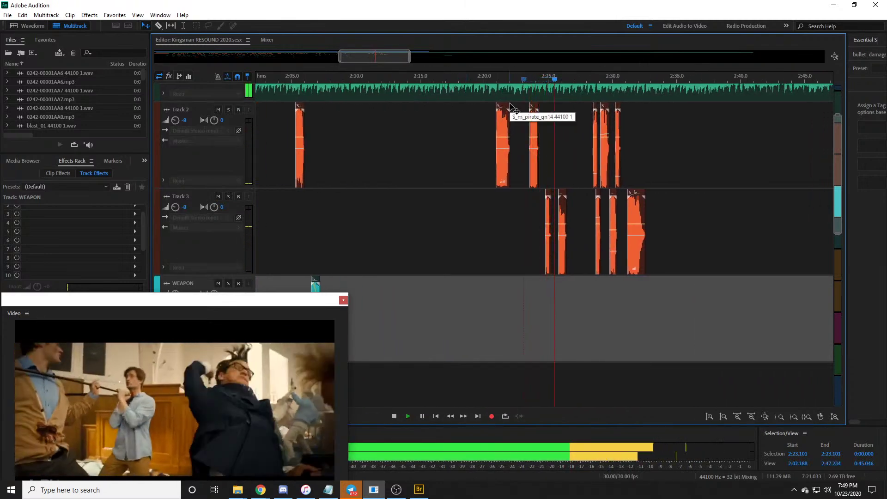
key(space)
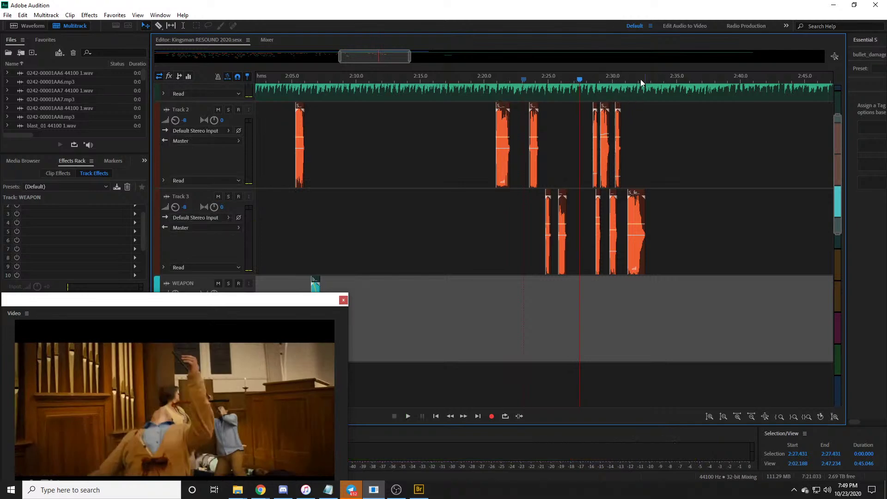
Step: Add S_male2_gn22_13.wav from the Hybrid_Mutant_-_Siamease_Cyborg folder in Adobe Bridge to Track 2 in Audition at about 2:26.6
scroll(582, 81, up, 4)
click(569, 80)
scroll(569, 79, up, 3)
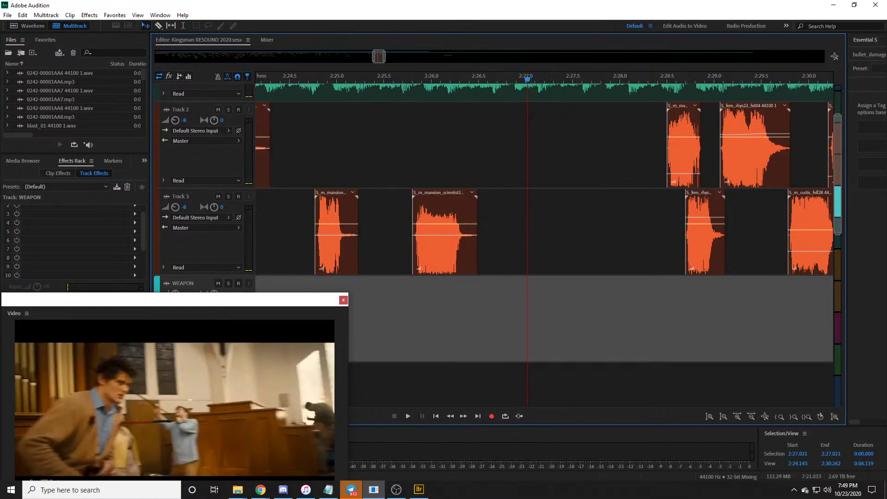
key(alt+Tab)
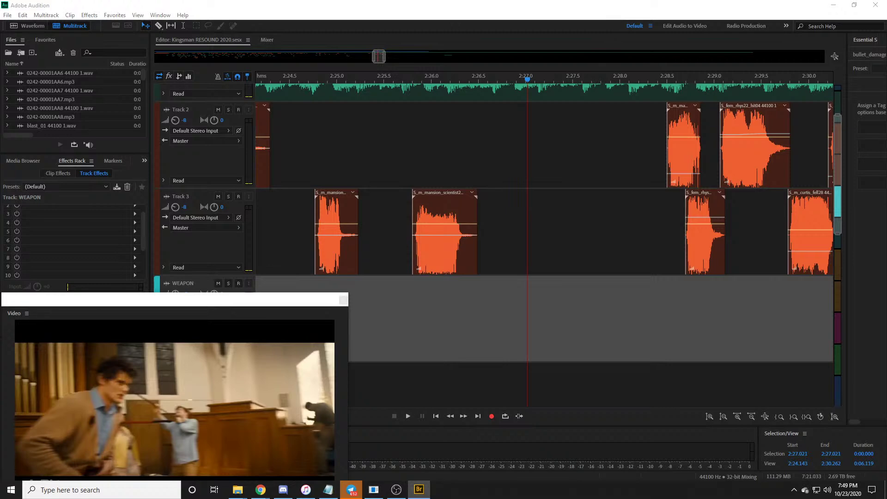
drag(462, 231, 494, 182)
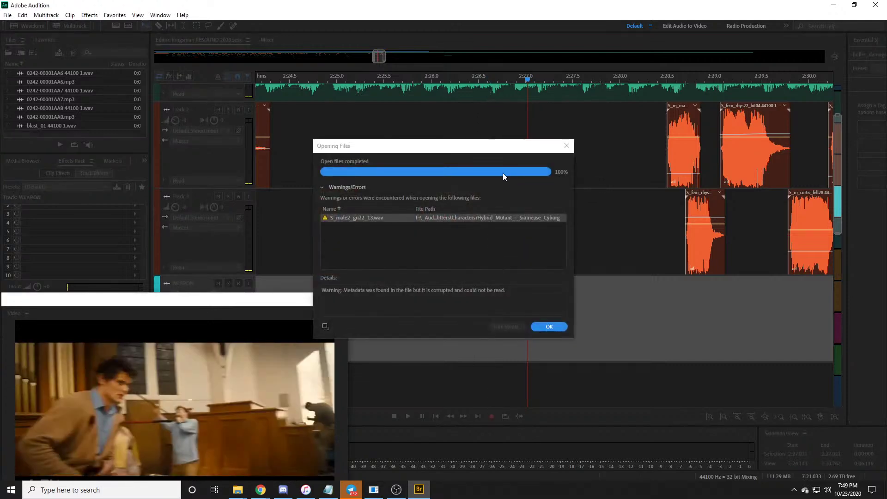
click(550, 326)
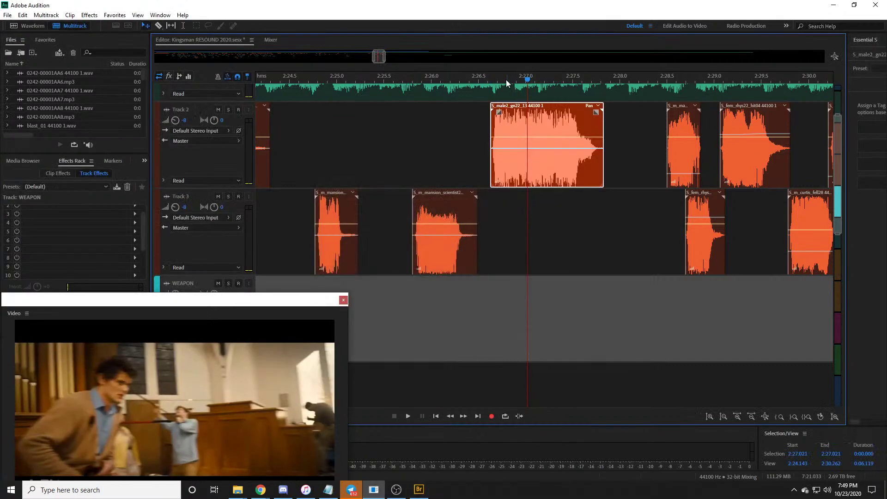
Step: Play the session around the new Track 2 clip, starting from about 2:26.6 and again from about 2:26.4
click(492, 80)
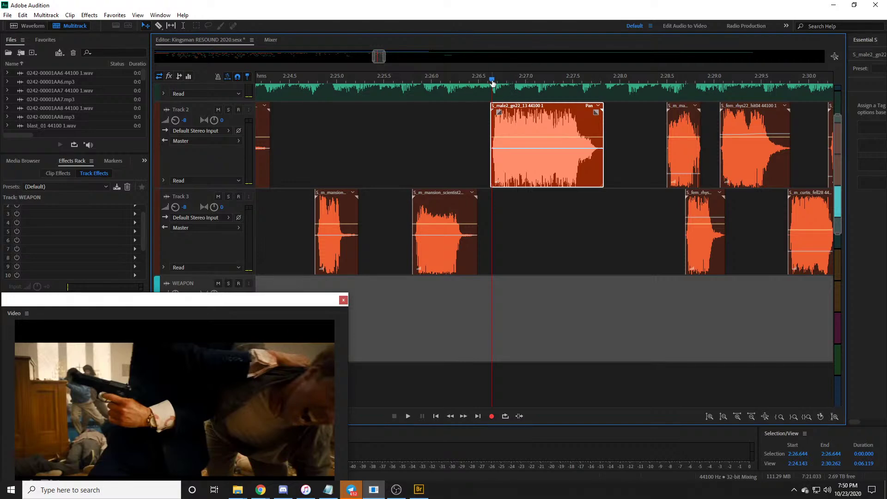
key(space)
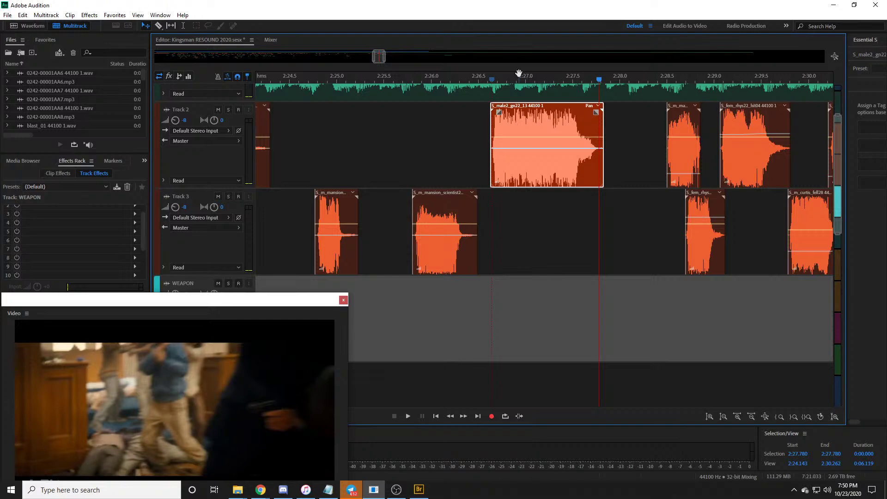
click(466, 82)
key(space)
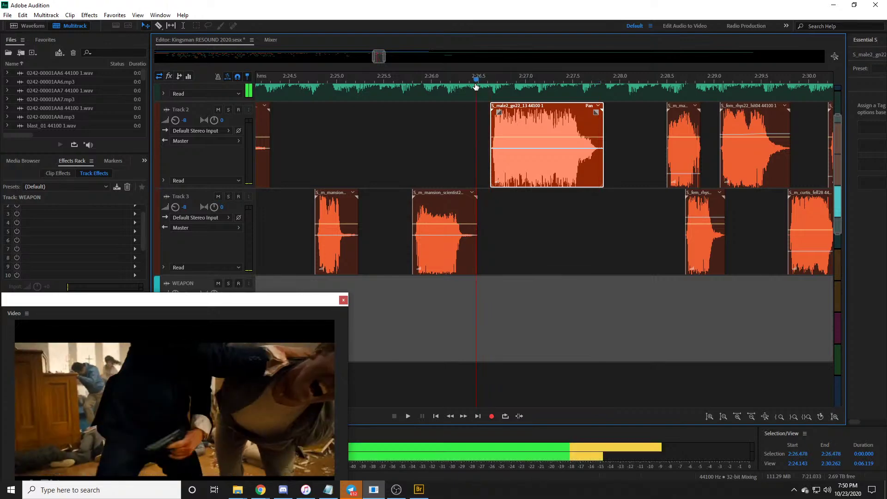
click(553, 129)
key(space)
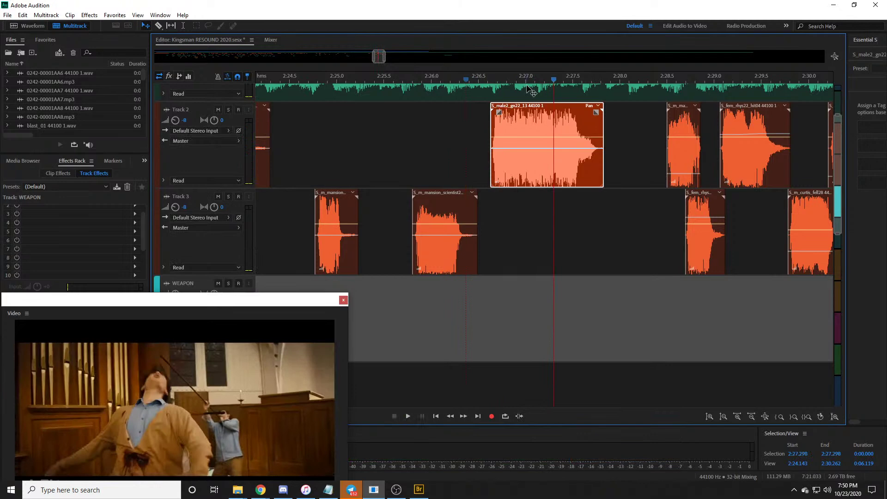
Step: Move the S_male2_gn22_13 clip to Track 3 at about 2:27.5 and time-stretch it to 86%
scroll(557, 128, up, 3)
scroll(442, 78, down, 3)
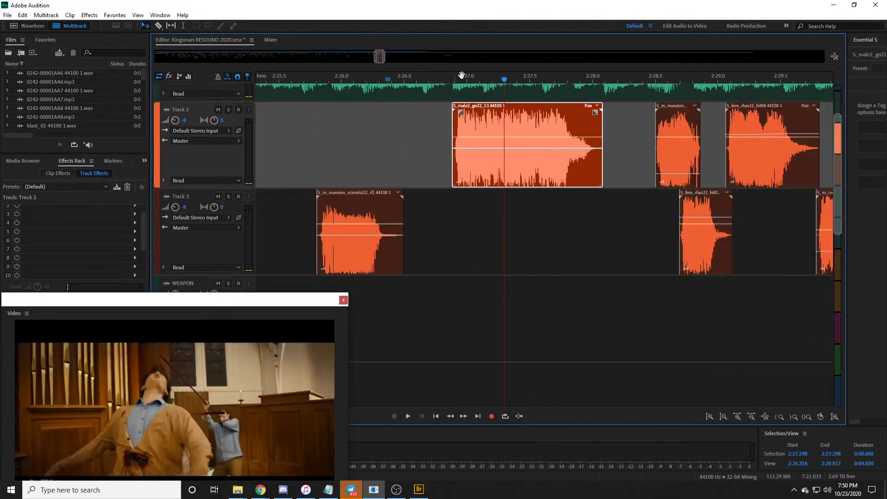
drag(498, 79, 519, 81)
key(space)
click(533, 79)
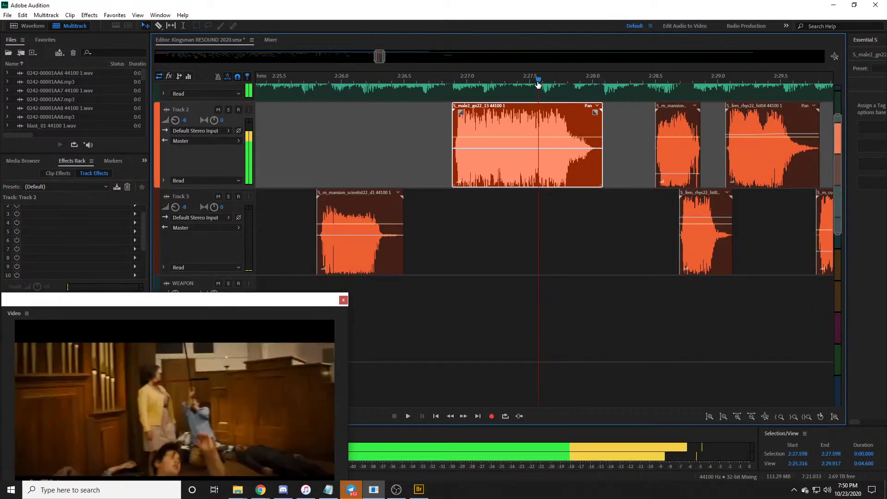
drag(547, 122, 585, 238)
drag(637, 198, 610, 200)
drag(555, 199, 600, 198)
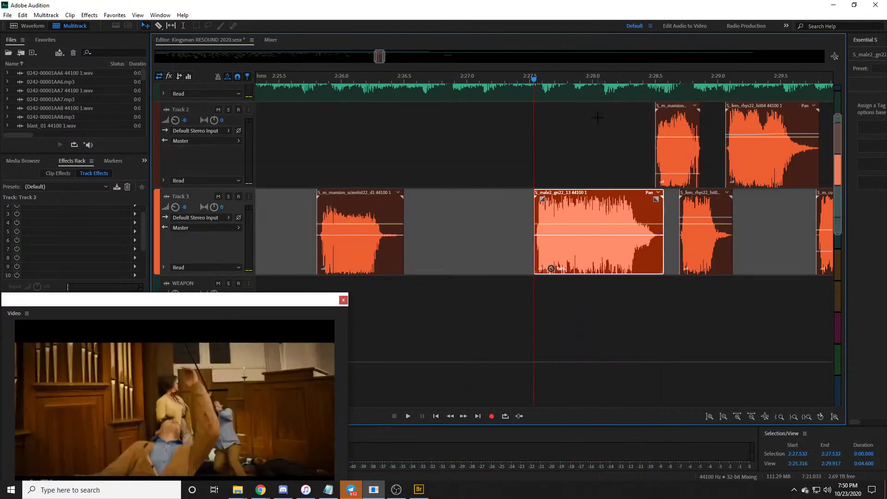
scroll(573, 92, up, 4)
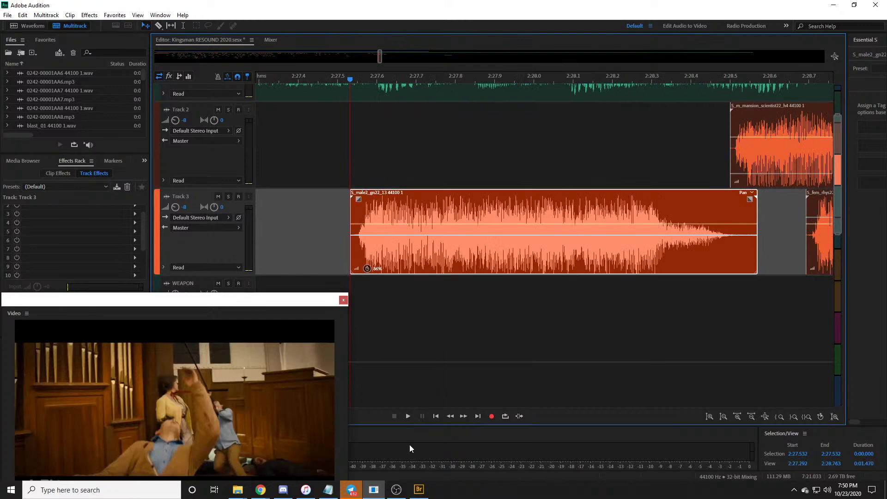
click(397, 489)
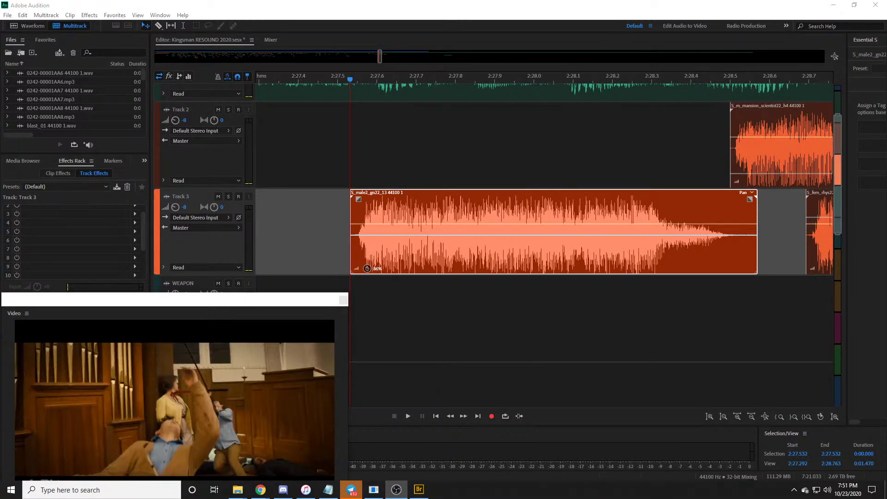
key(alt+Tab)
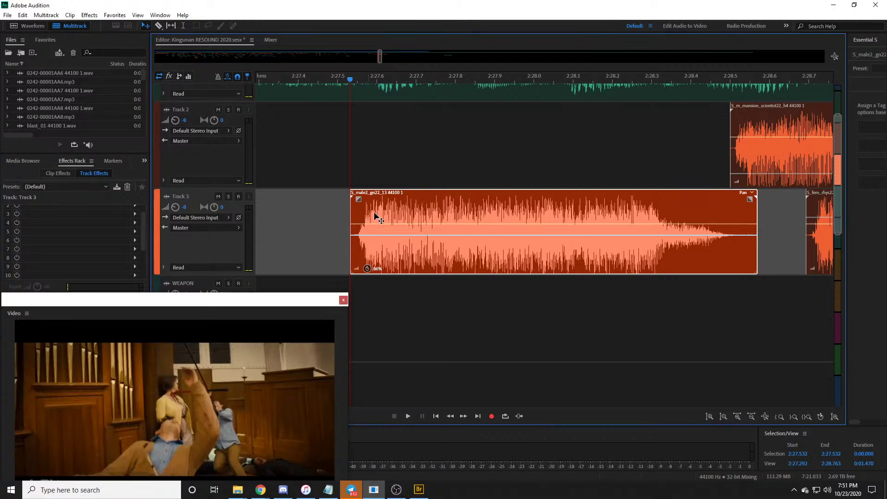
Step: Play the Track 3 clip from about 2:27.47 and shift it slightly earlier to start at about 2:27.52
drag(351, 78, 323, 83)
key(space)
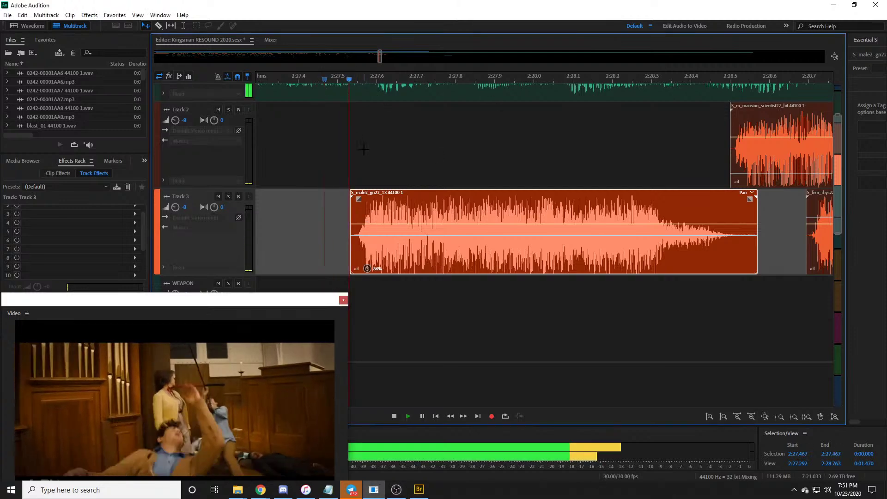
key(space)
drag(430, 213, 423, 214)
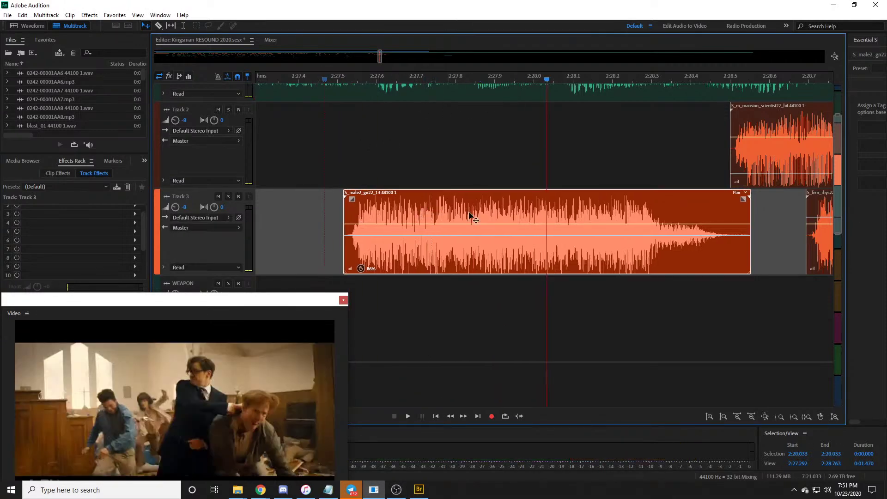
Step: Shape the clip's pan envelope to move from centre at about 2:27.65 to L100 at about 2:27.74
click(351, 80)
key(space)
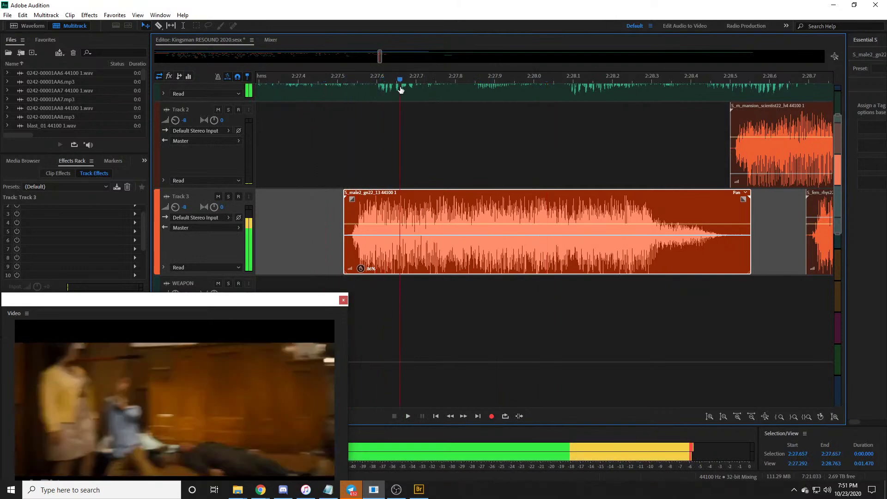
key(space)
drag(400, 235, 430, 198)
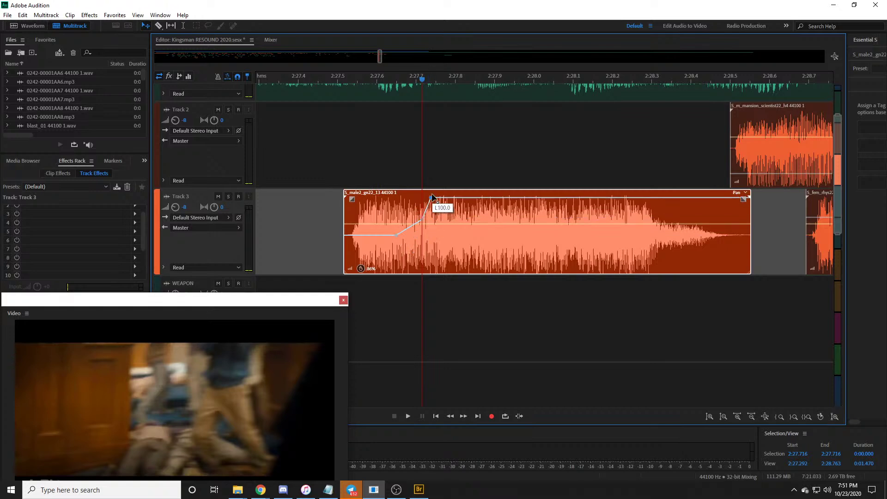
Step: Play the panned clip from about 2:27.5 to check how it follows the video
click(343, 78)
key(space)
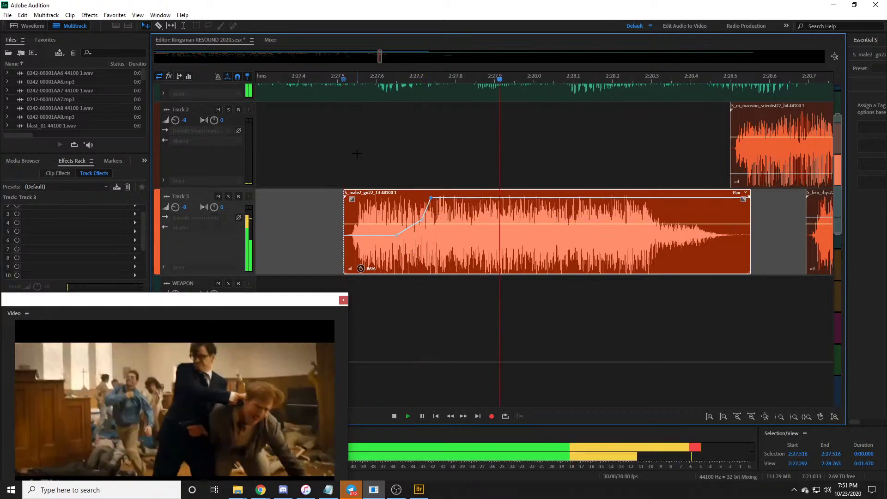
key(space)
key(space)
key(space)
scroll(245, 204, up, 2)
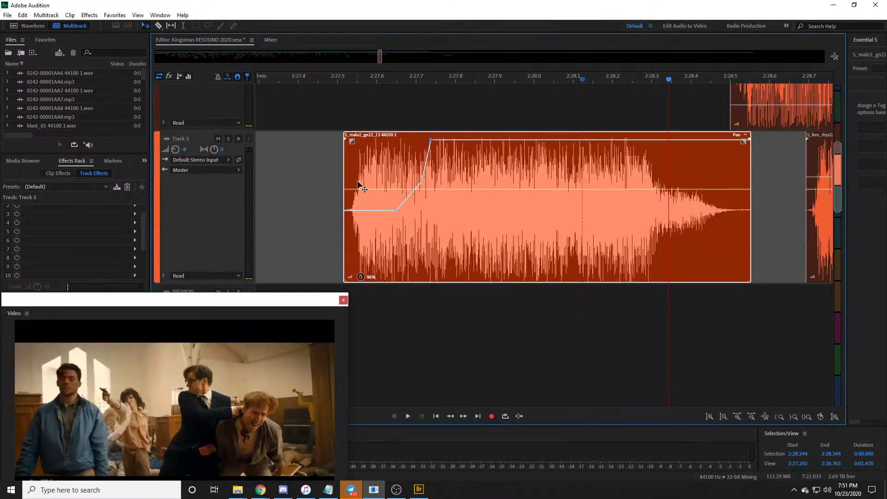
Step: Draw a volume envelope on the clip that falls from about 2:27.75 to near silence at about 2:28.19
click(440, 81)
drag(399, 76, 427, 76)
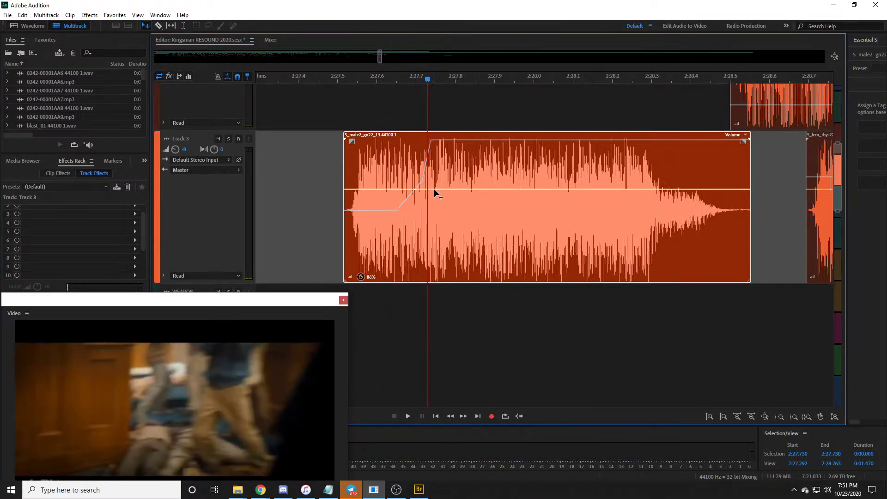
drag(477, 189, 607, 276)
click(489, 194)
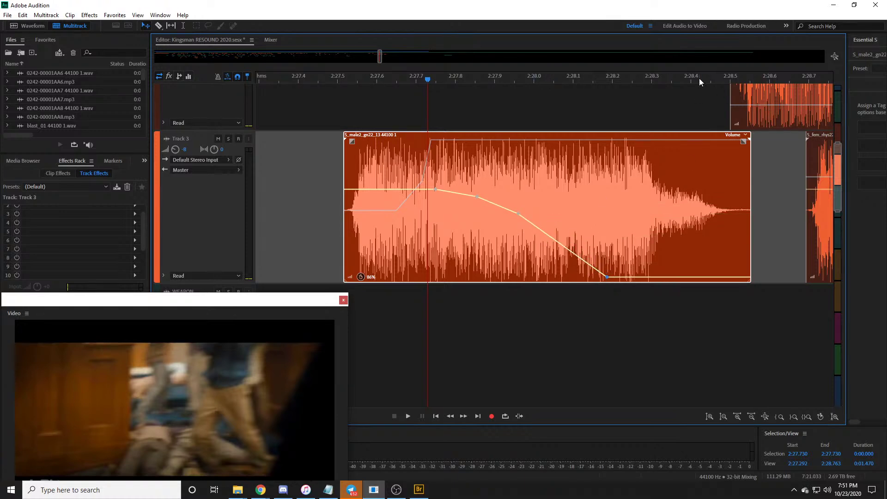
Step: Play the clip with its volume envelope and raise the last volume keyframe slightly
scroll(700, 78, down, 1)
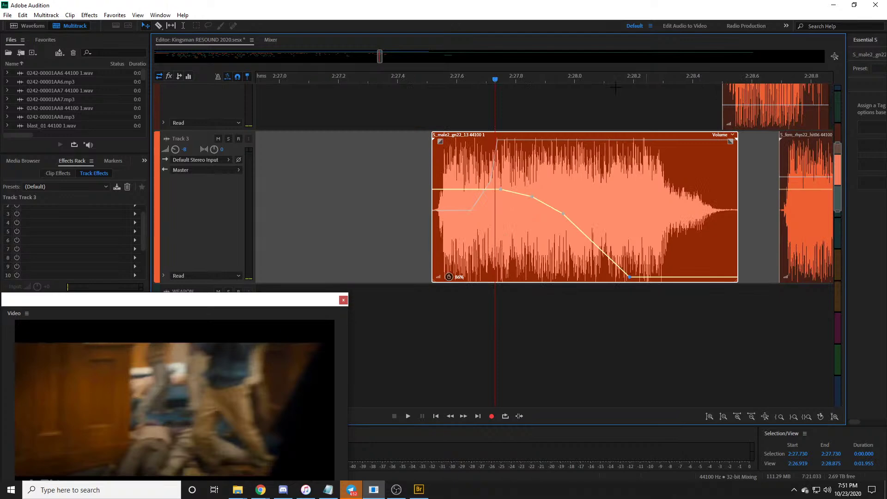
click(427, 78)
key(space)
key(space)
scroll(361, 82, down, 1)
scroll(362, 81, down, 1)
drag(515, 277, 516, 256)
Step: Add a very short fade-in at the start of the S_male2_gn22_13 clip
click(395, 78)
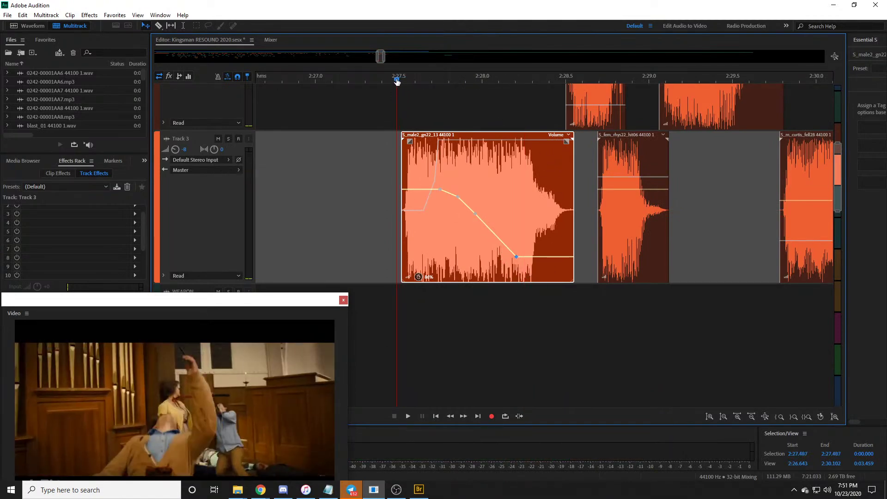
scroll(396, 79, up, 5)
mouse_move(451, 141)
mouse_down()
mouse_move(476, 199)
mouse_move(499, 112)
mouse_move(481, 185)
mouse_up()
scroll(462, 74, down, 5)
Step: Play the session from about 2:27.4, pause at about 2:30.1, and resume until about 2:32.3
drag(434, 80, 418, 83)
key(space)
scroll(434, 79, down, 4)
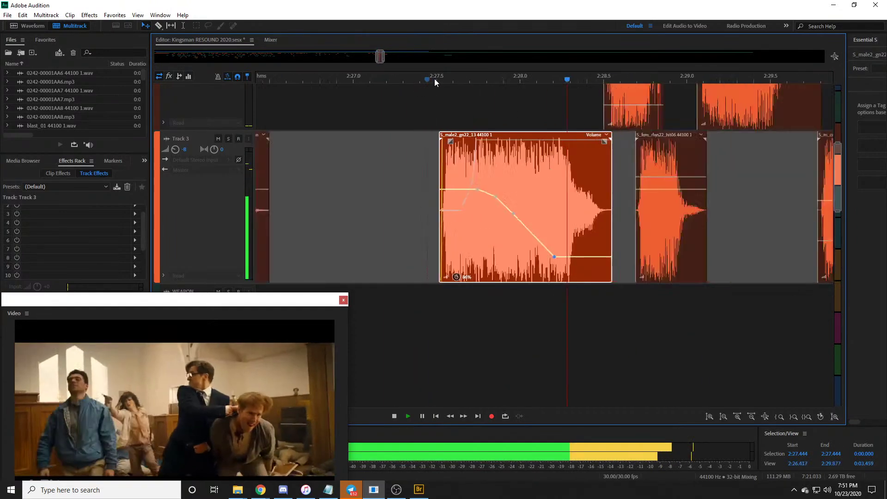
key(space)
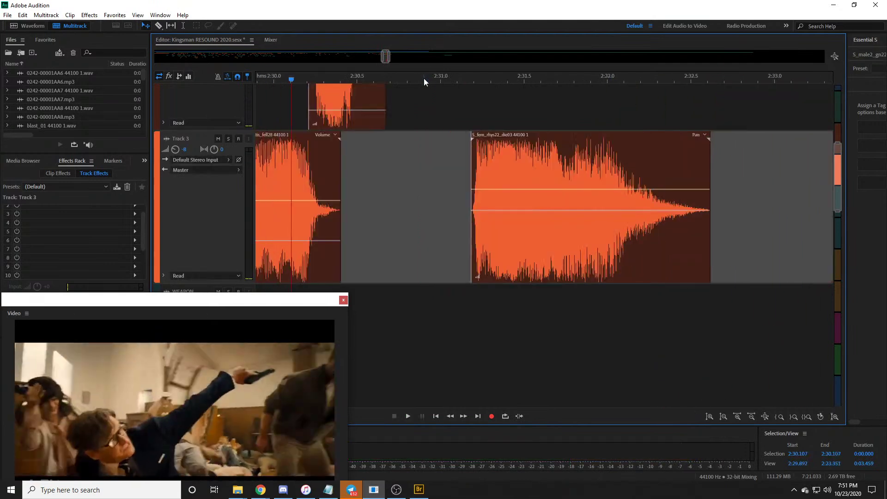
key(space)
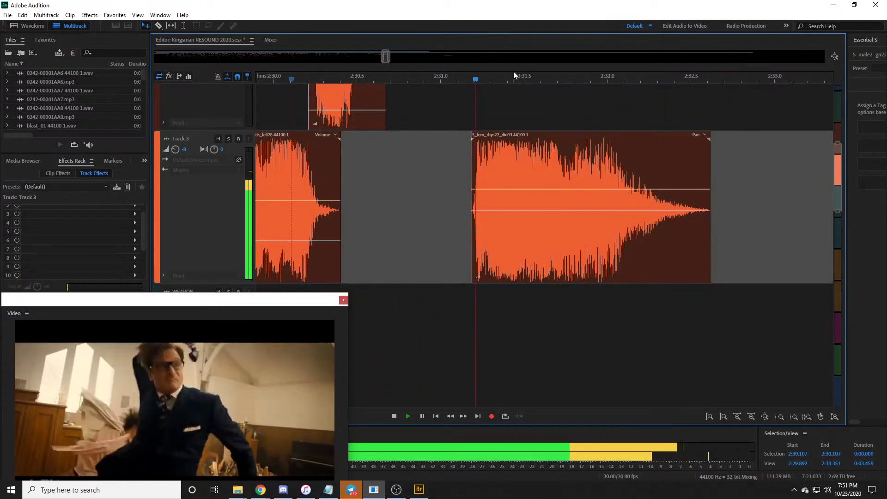
key(space)
Step: Examine how the voice and weapon clips are laid out across the whole timeline
scroll(708, 79, down, 5)
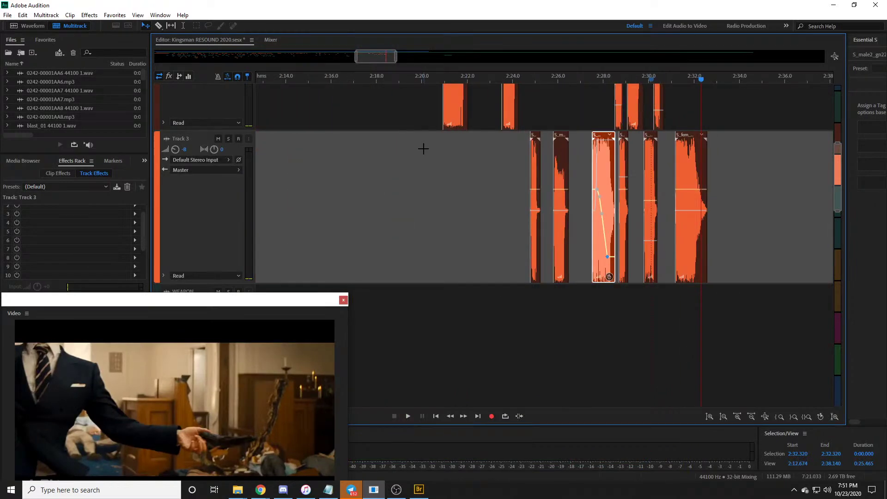
scroll(659, 79, down, 3)
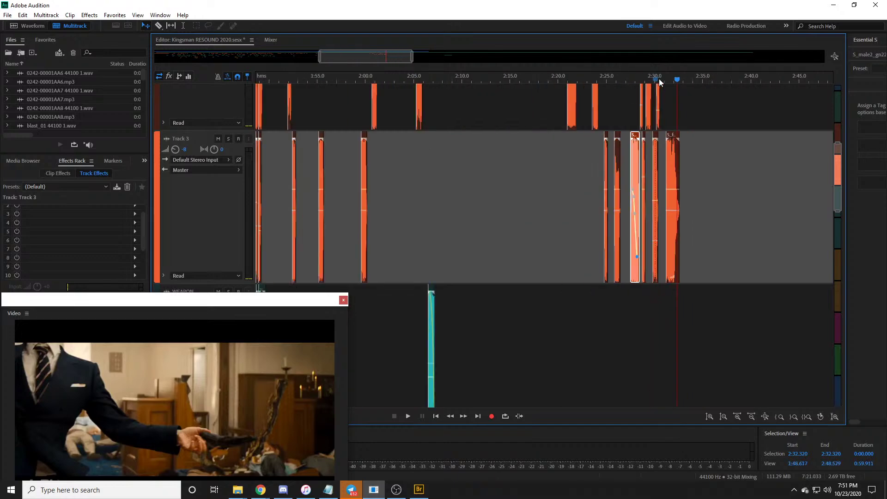
scroll(658, 78, down, 2)
drag(354, 54, 303, 54)
scroll(387, 82, down, 4)
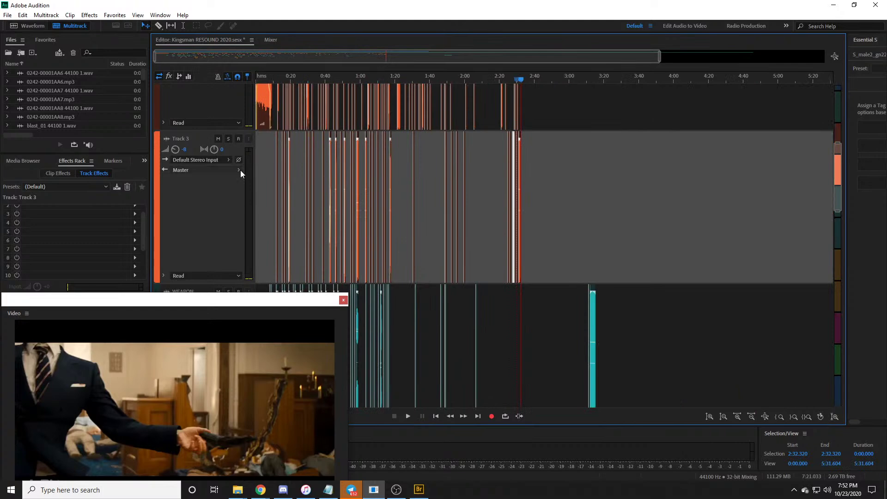
scroll(228, 185, down, 2)
scroll(295, 79, up, 5)
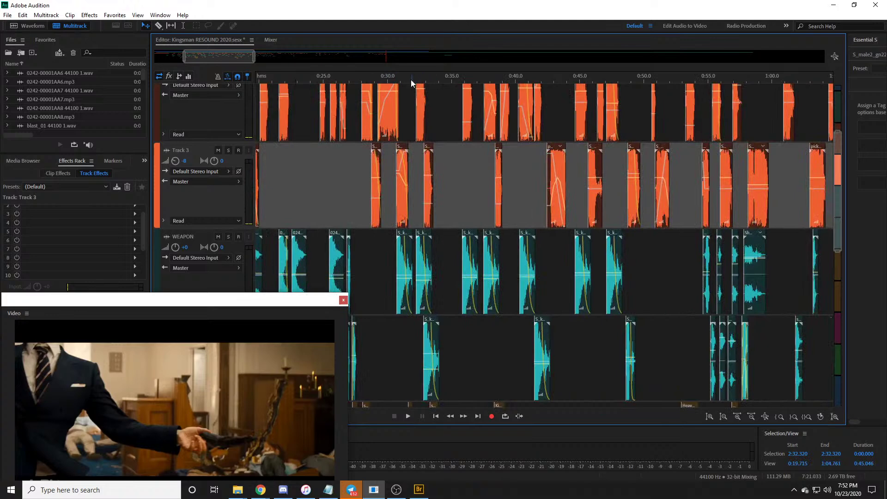
Step: Play the earlier part of the session, stop at about 1:01, and bring the following section into view
scroll(412, 79, right, 5)
key(space)
scroll(288, 54, right, 4)
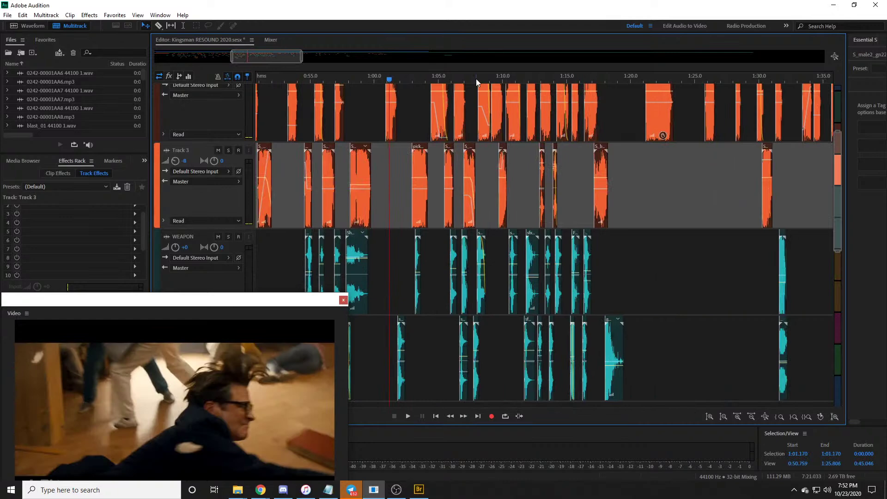
scroll(480, 84, right, 3)
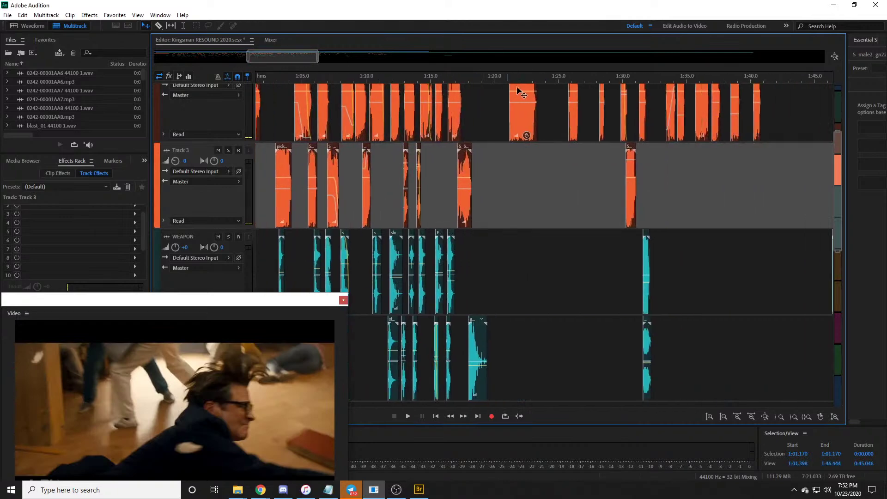
Step: Scrub through the session from about 1:23 to about 1:40 to preview the Track 2 voice clips
click(531, 80)
click(584, 78)
drag(584, 79, 697, 80)
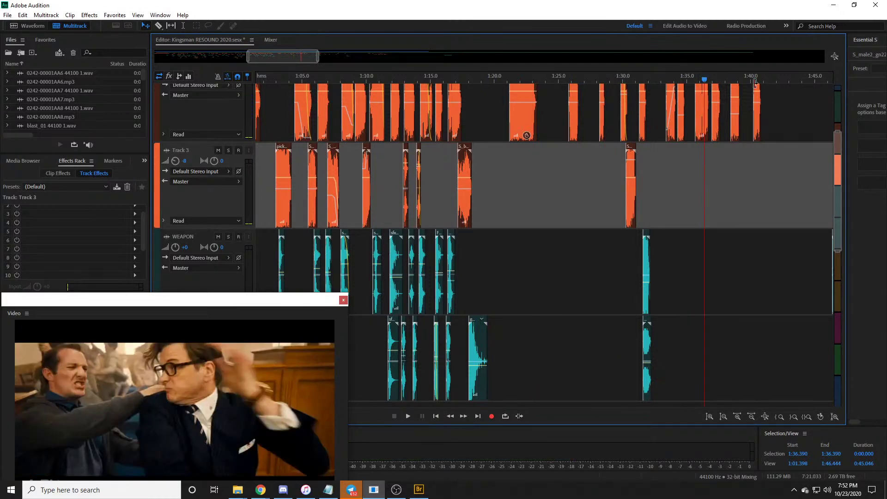
click(740, 79)
click(758, 79)
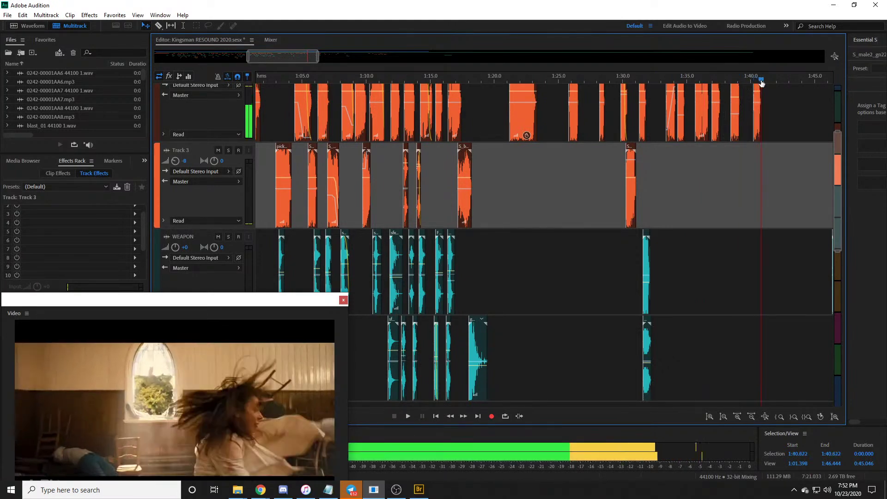
Step: Play the session from about 1:42.4 and stop it at about 1:54.6
key(space)
key(space)
scroll(472, 137, right, 5)
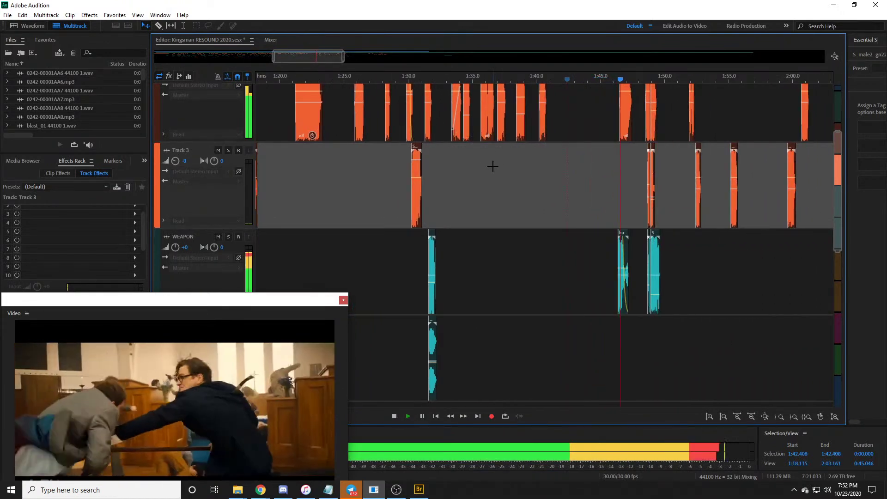
scroll(681, 79, up, 3)
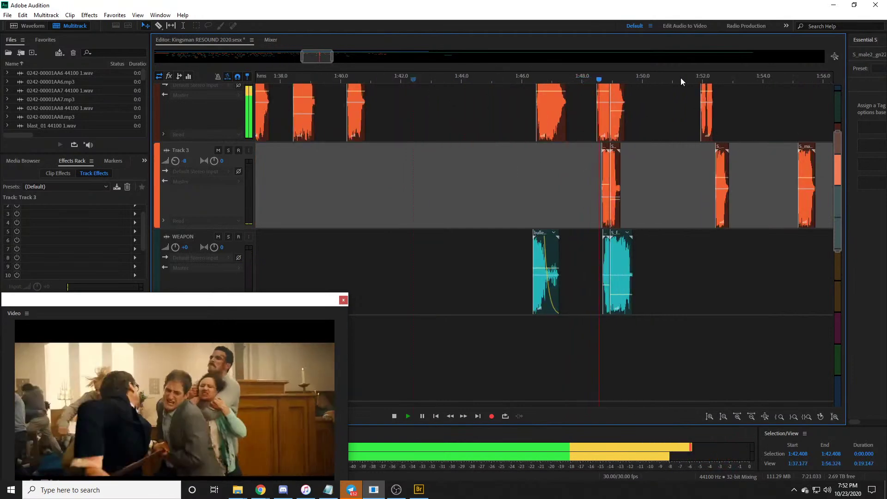
scroll(400, 86, down, 2)
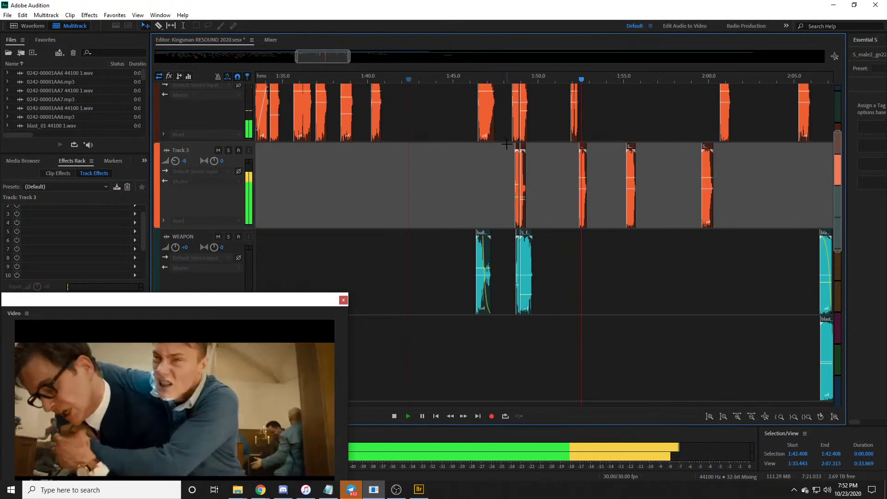
key(space)
Step: Switch to Adobe Bridge and place the sfx_RA_elec_punch_xlg01 sound on the first WEAPON track at about 1:54.6
click(419, 489)
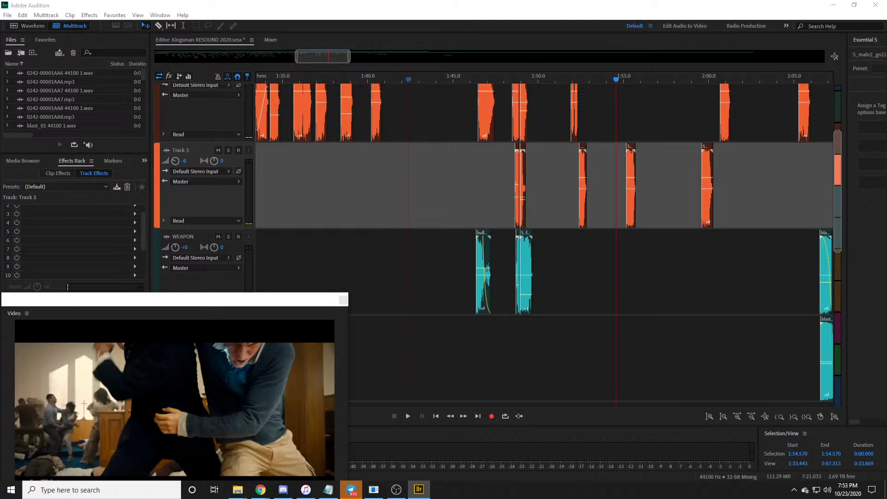
drag(133, 238, 609, 250)
scroll(650, 85, up, 3)
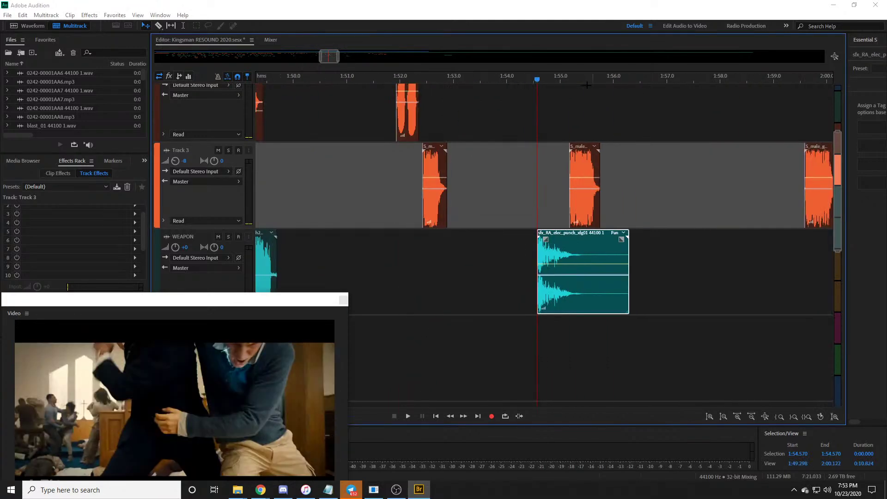
Step: Locate the moment of the electric hit in the picture and move the electric punch clip to start at about 1:52.38
mouse_move(538, 82)
mouse_down()
mouse_move(519, 81)
mouse_move(549, 81)
mouse_up()
scroll(417, 77, down, 2)
mouse_move(479, 78)
mouse_down()
mouse_move(459, 79)
mouse_move(532, 83)
mouse_move(440, 79)
mouse_move(480, 81)
mouse_up()
scroll(551, 80, down, 2)
scroll(479, 81, up, 4)
click(658, 244)
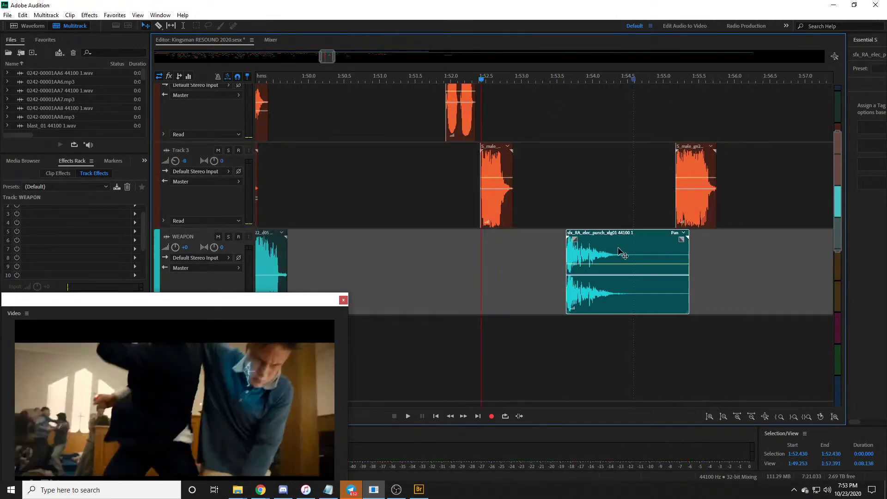
scroll(481, 80, up, 4)
click(455, 80)
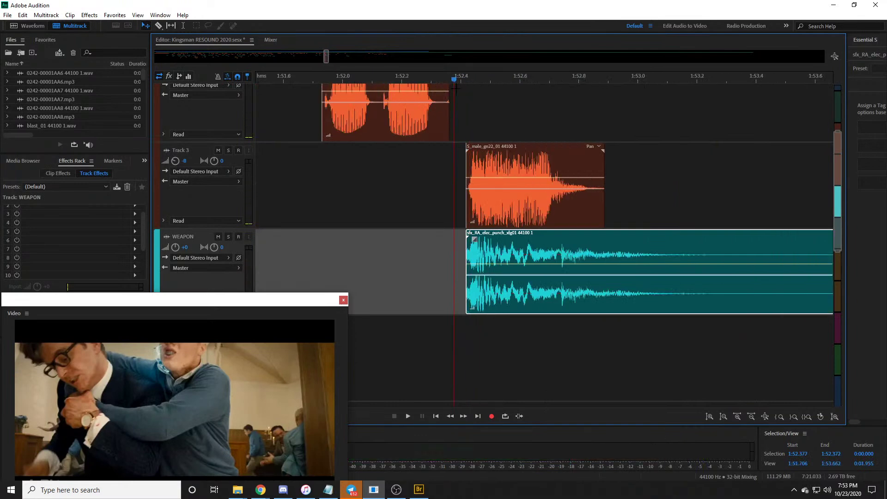
drag(573, 244, 562, 244)
Step: Play the electric punch against the picture, starting from about 1:52.3 and again from about 1:52.2
click(436, 79)
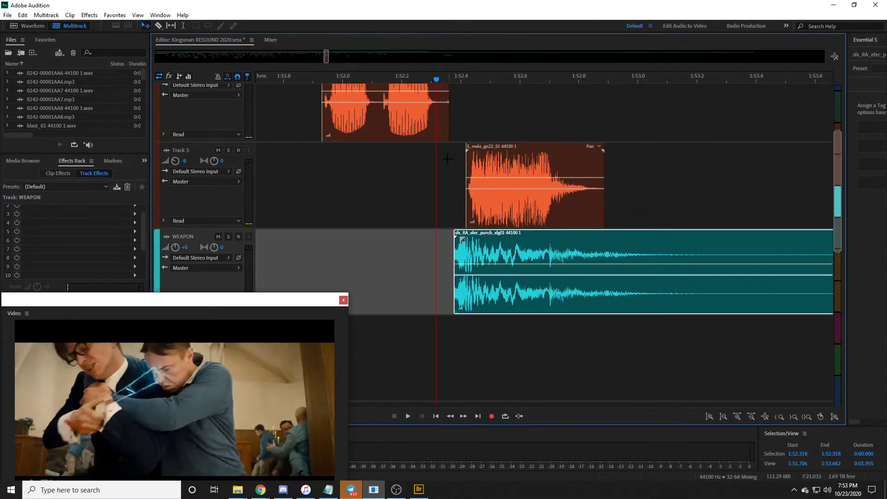
key(space)
key(space)
scroll(431, 79, down, 3)
click(431, 80)
click(416, 79)
key(space)
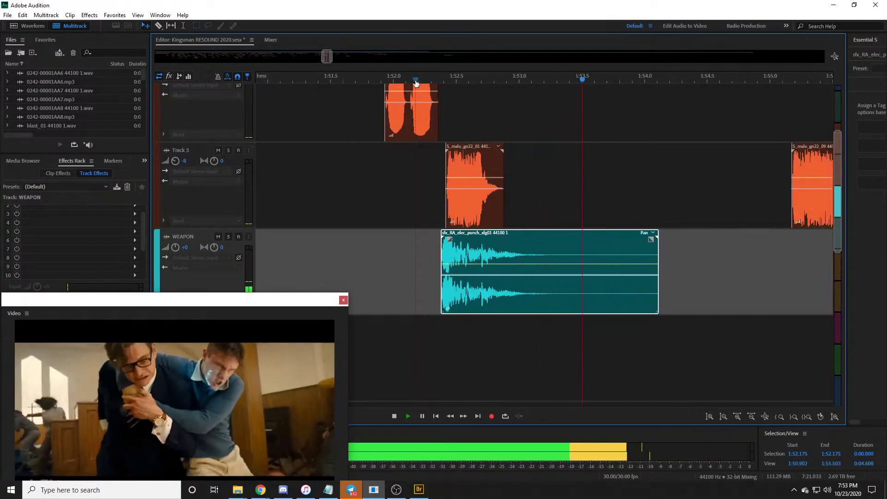
key(space)
Step: Add sfx_RA_fat1_electrocute from Adobe Bridge to the second WEAPON track at about 1:52.4 and shorten the electric punch clip to end at about 1:53.3
scroll(532, 218, down, 1)
key(alt+Tab)
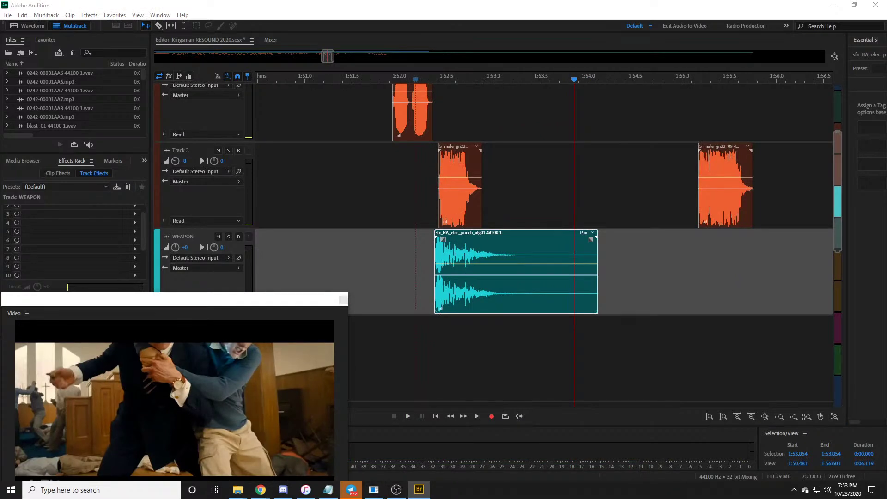
drag(342, 299, 500, 324)
scroll(450, 81, down, 3)
scroll(501, 79, up, 4)
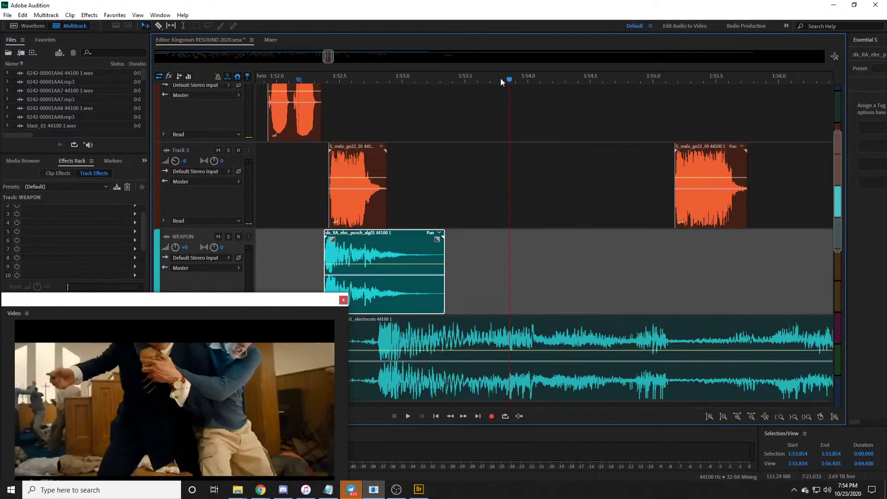
Step: Play the layered punch and electrocute sounds from about 1:52.5 to about 1:57.1, and replay the start of the hit
scroll(412, 68, down, 3)
click(372, 99)
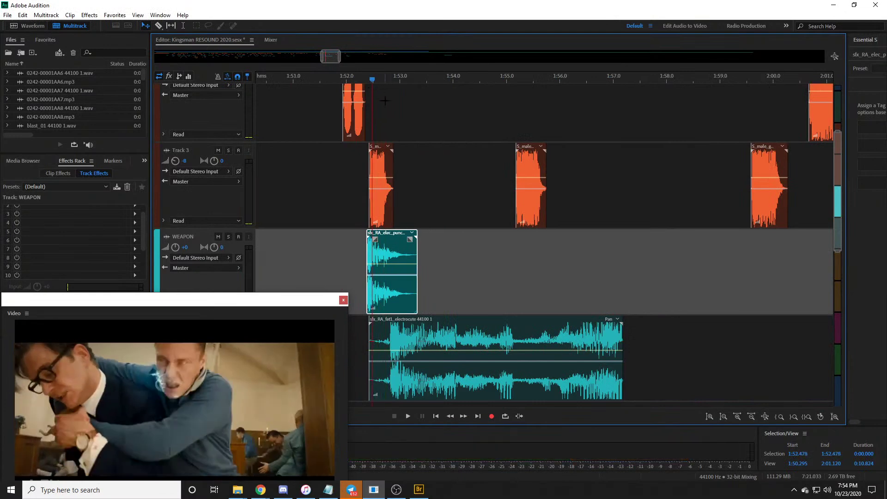
key(space)
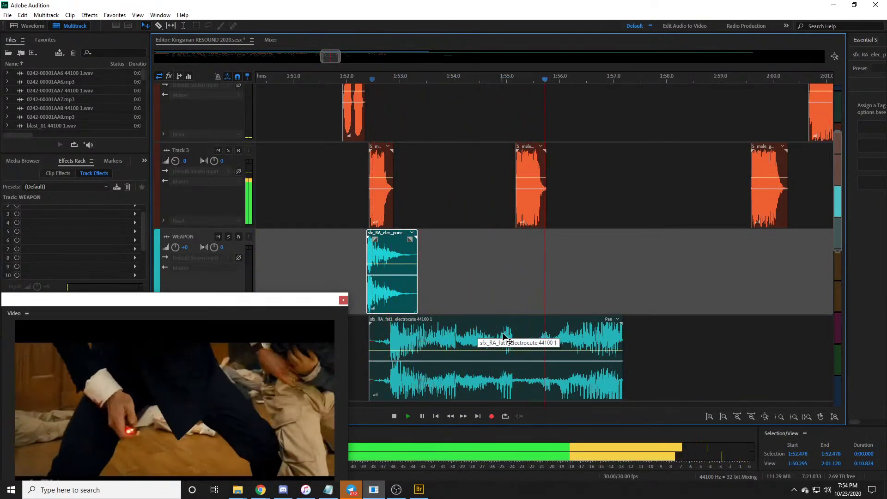
key(space)
scroll(470, 82, up, 2)
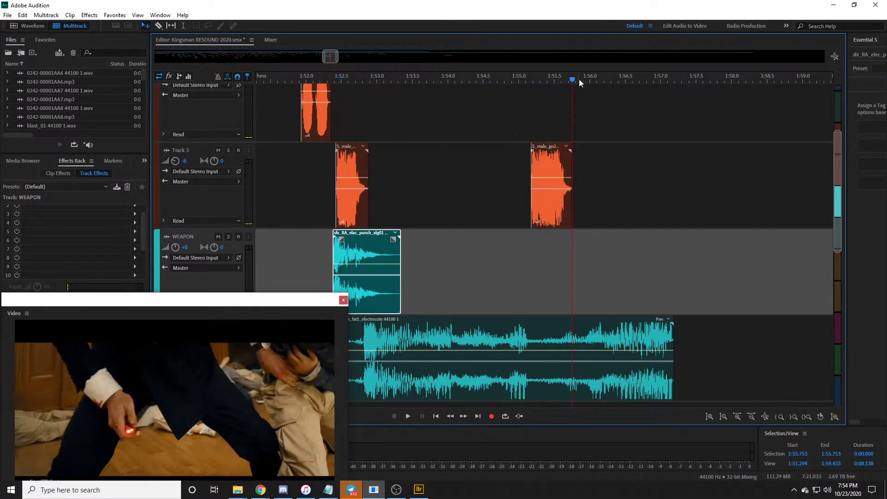
key(space)
key(space)
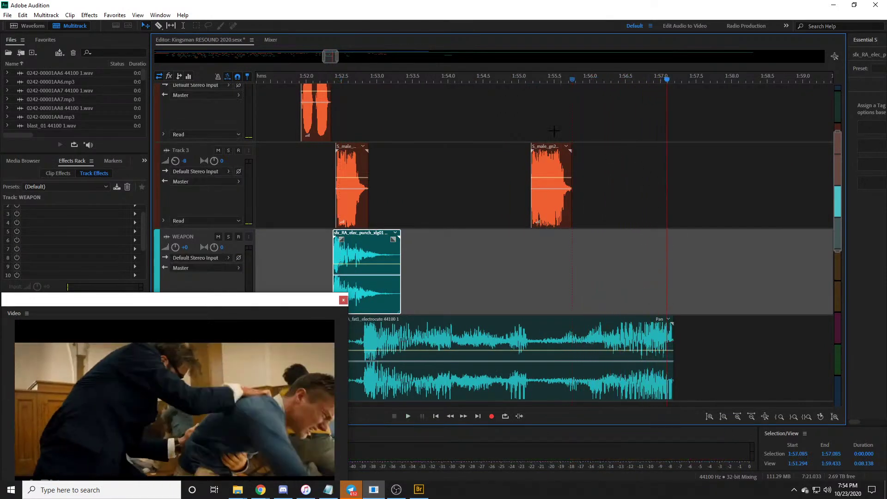
click(348, 79)
key(space)
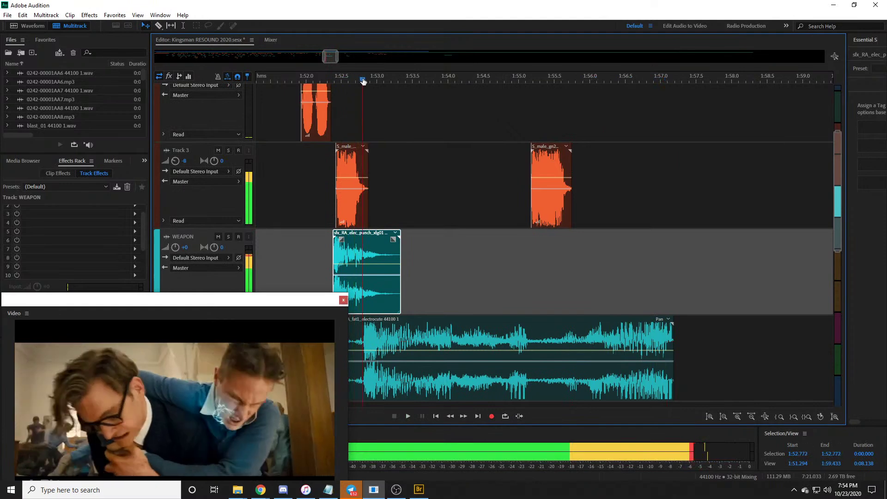
key(space)
Step: Move the electrocute clip on the second WEAPON track earlier, to start at about 1:52.1
scroll(350, 81, up, 4)
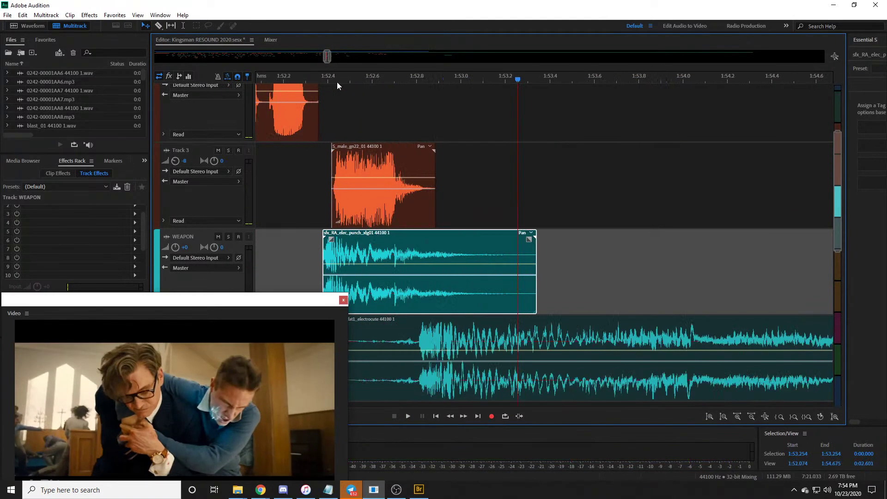
scroll(462, 208, down, 2)
drag(474, 277, 396, 291)
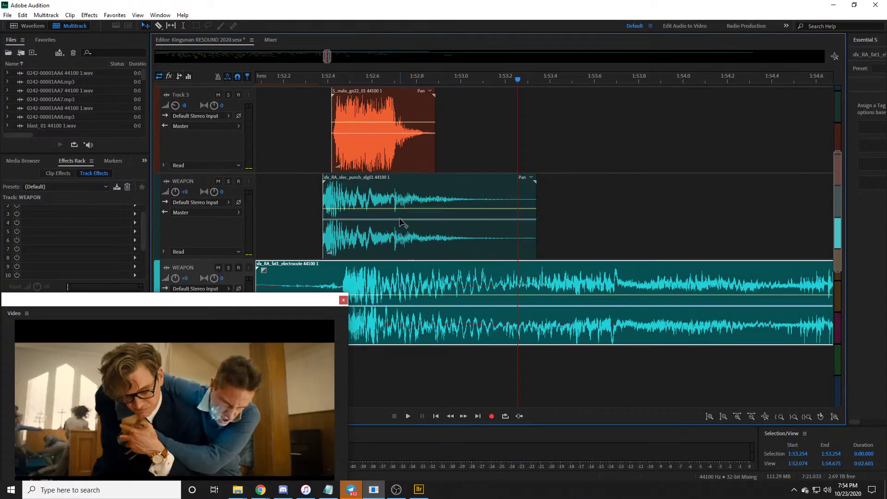
Step: Step the playhead through the electrocution shot from about 1:52.5 to about 1:53.5 to check the picture against the waveforms
click(342, 79)
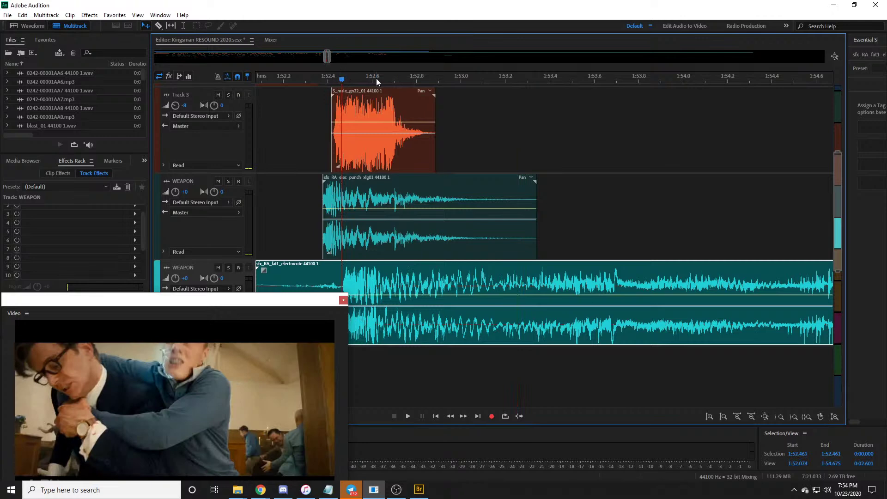
click(388, 79)
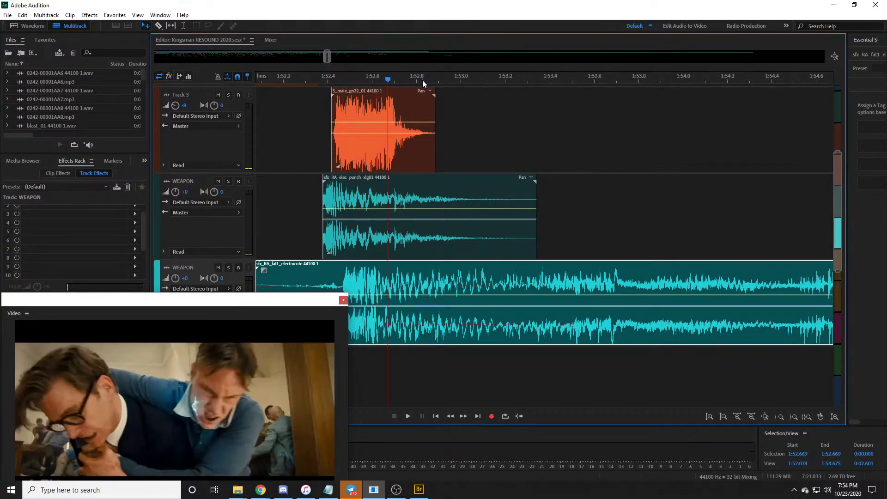
click(437, 78)
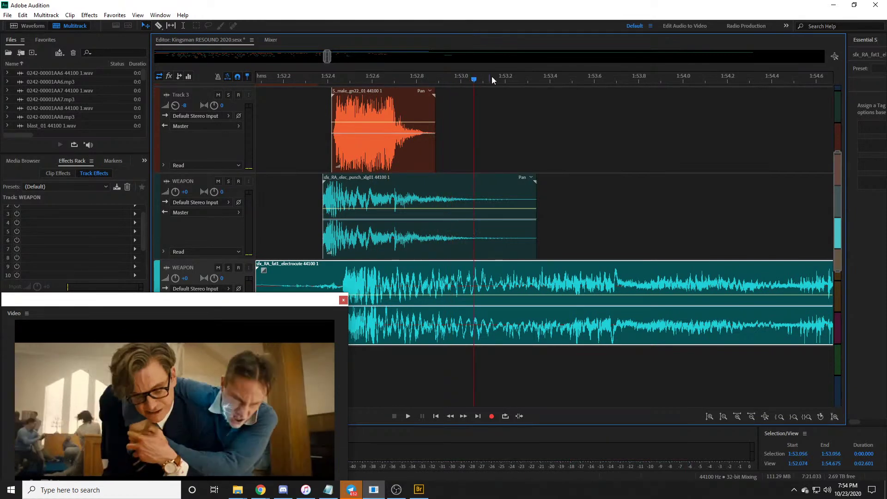
click(506, 78)
click(524, 79)
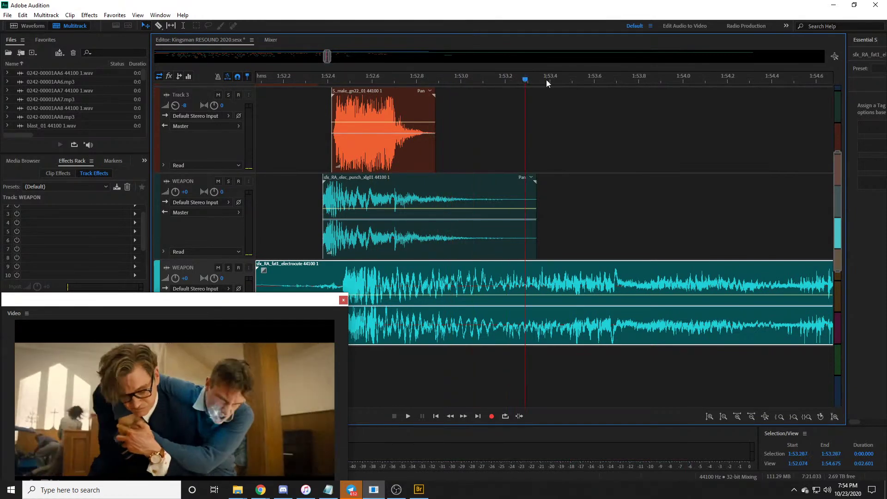
click(565, 80)
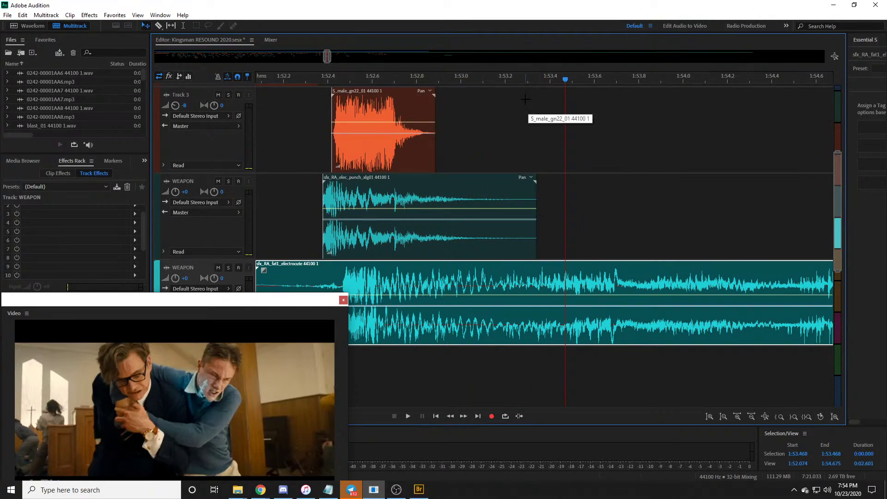
Step: Play the electrocution moment twice from about 1:52.4 to judge the repositioned electrocute sound
scroll(431, 93, down, 2)
scroll(446, 99, up, 2)
click(330, 80)
key(space)
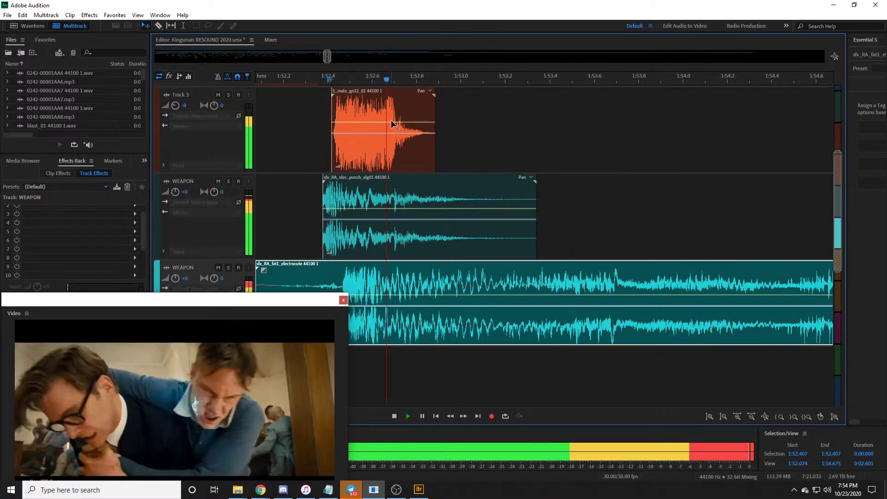
key(space)
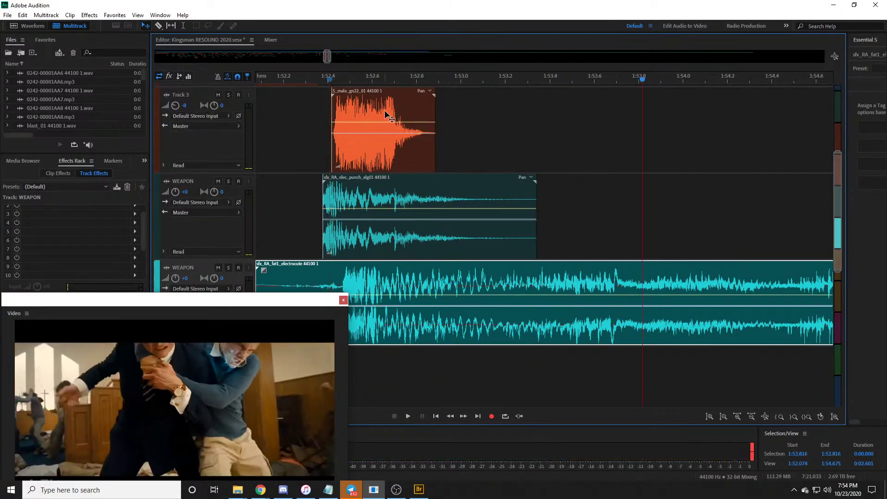
scroll(382, 79, down, 3)
key(space)
click(352, 80)
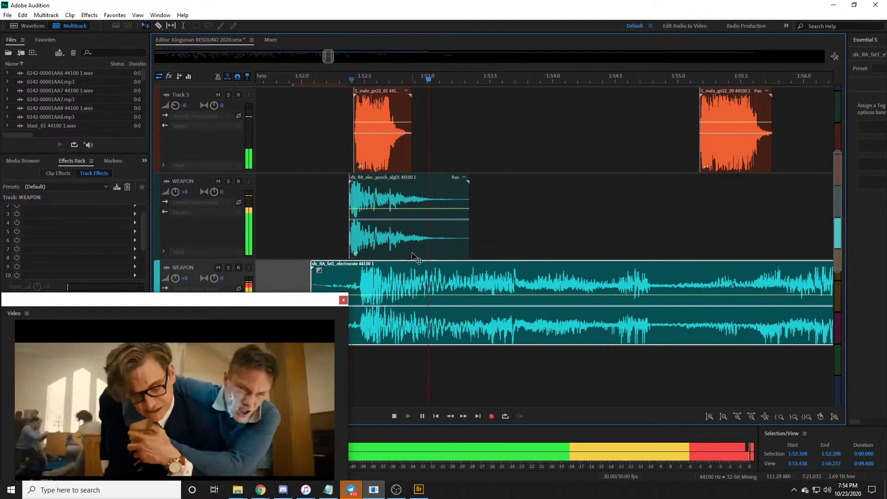
key(space)
Step: Nudge the electrocute clip slightly earlier, trim its start to about 1:52.3, and fade it in up to about 1:52.4
drag(418, 282, 413, 278)
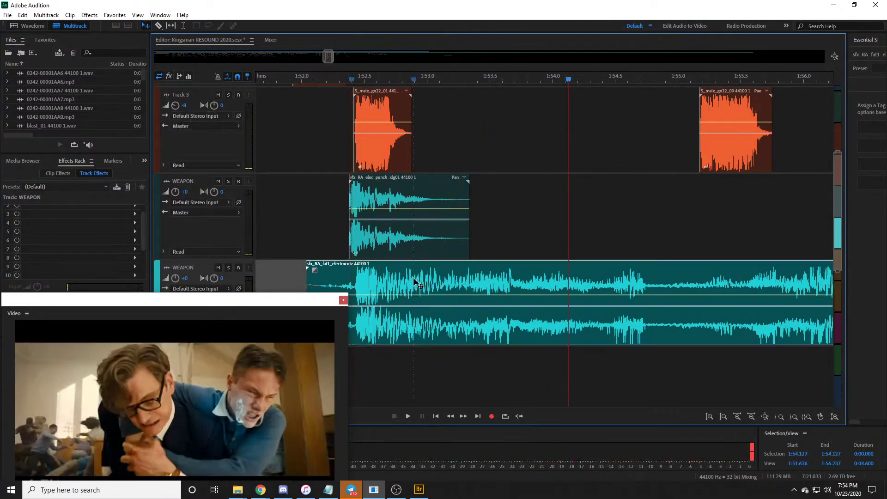
scroll(293, 241, down, 3)
drag(307, 233, 374, 248)
Step: Play the faded-in electrocute clip from about 1:52.3, pause at about 1:54.1, and continue to about 1:54.9
click(341, 82)
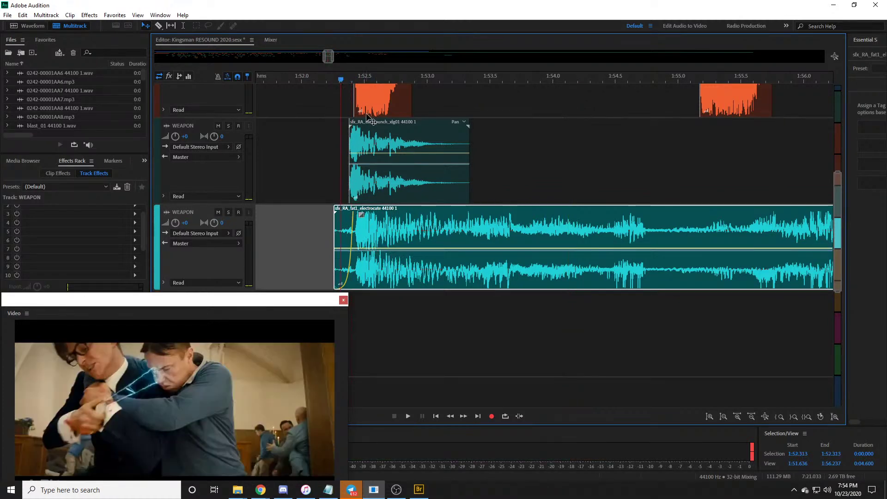
key(space)
key(space)
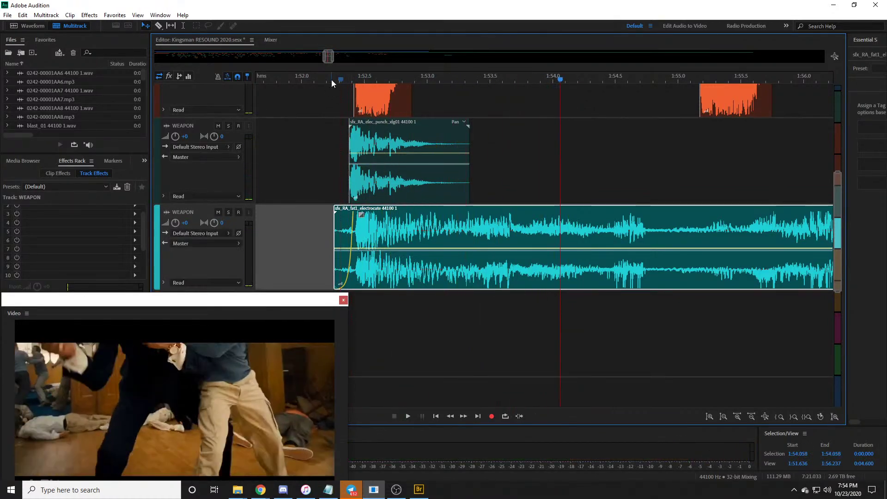
scroll(331, 79, down, 4)
key(space)
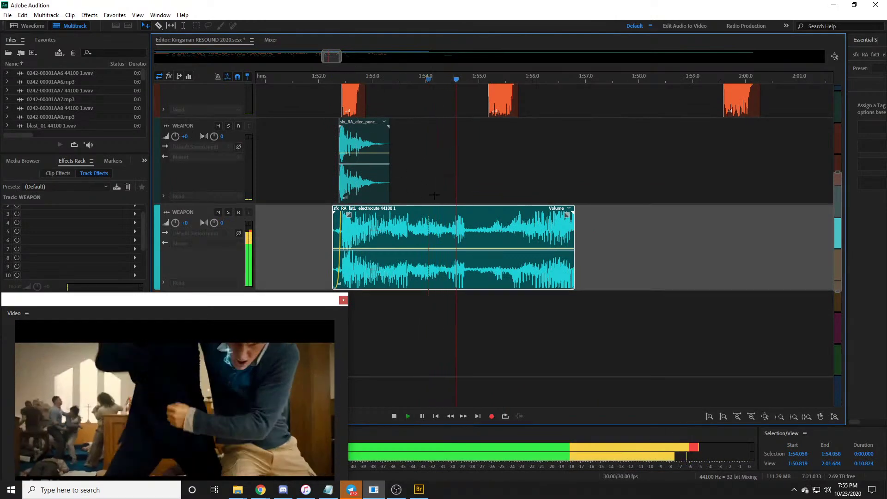
key(space)
Step: Split the electrocute clip at about 1:54.8, with the second piece trimmed at its start and moved to about 1:55.9
key(r)
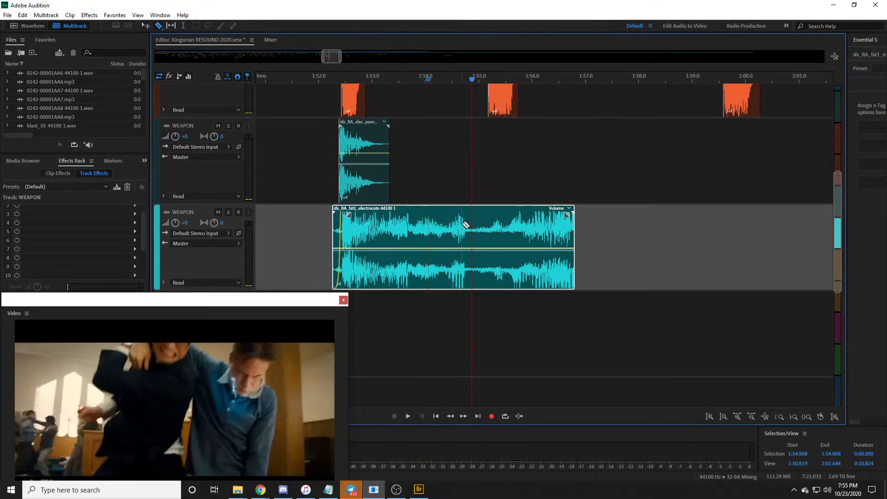
click(468, 225)
key(v)
drag(495, 230, 526, 236)
Step: Find where the electrocution ends, at about 1:55.7, and slide the second electrocute piece back to about 1:54.4 so it crossfades with the first
key(space)
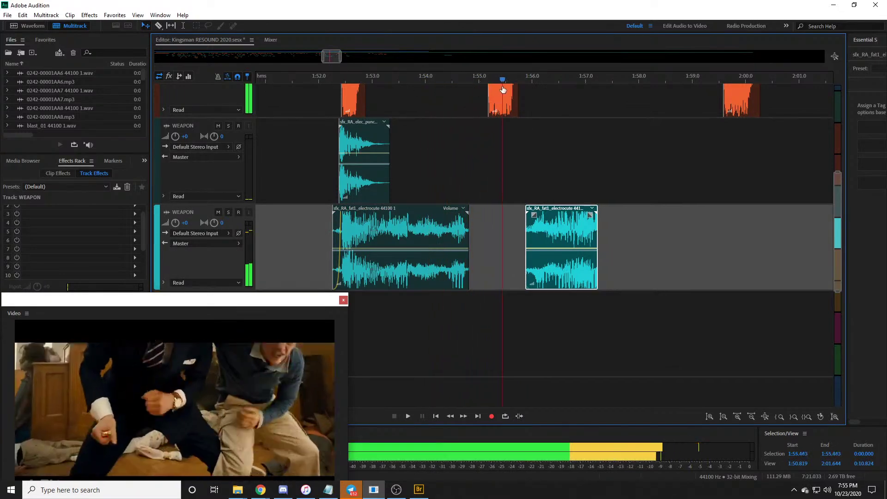
key(space)
drag(558, 239, 478, 239)
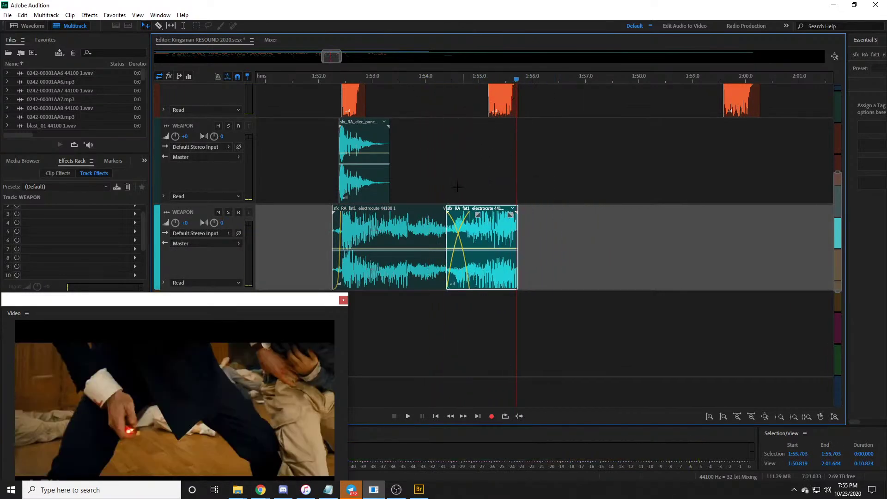
Step: Play the crossfaded electrocute pieces from about 1:54, and again from about 1:55.4 past their end
key(space)
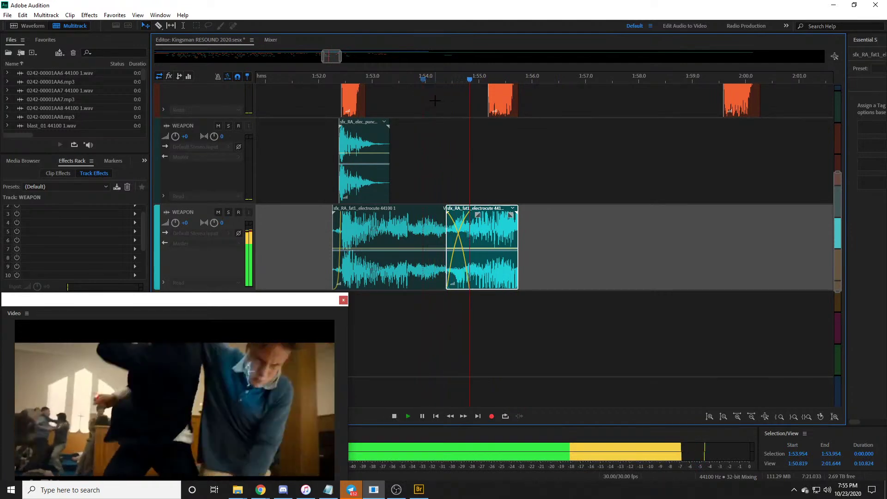
key(space)
key(space)
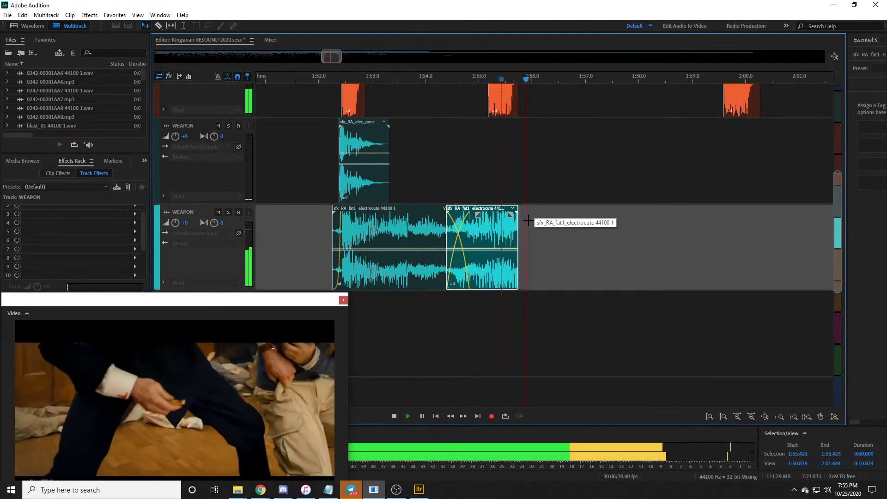
Step: Fade out the second electrocute piece from about 1:55.2 to its end, and play the scene from about 1:51.5
key(space)
drag(512, 216, 490, 216)
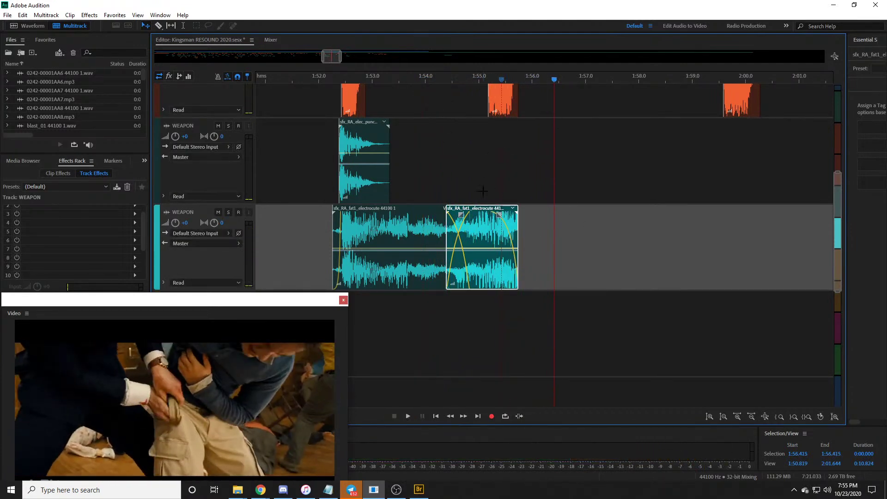
click(291, 79)
key(space)
key(space)
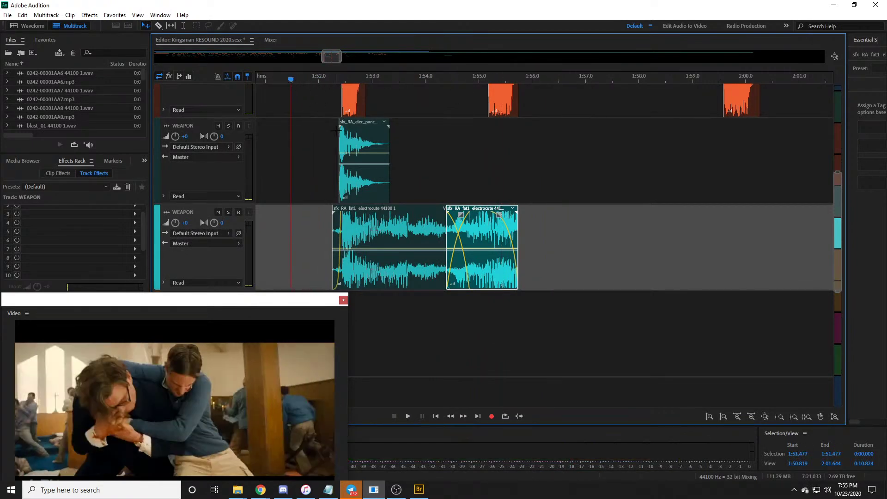
key(space)
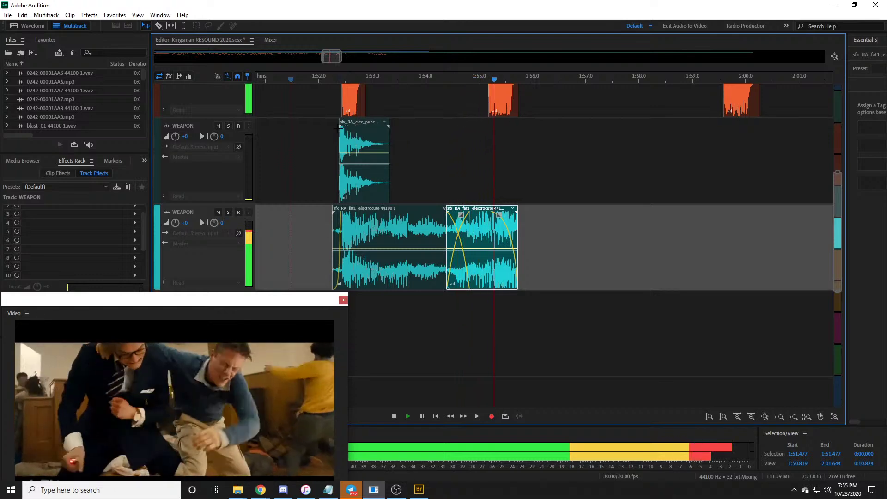
key(space)
Step: Open the first electrocute piece's source file in the waveform editor and play it from about 1:52.6
scroll(319, 77, up, 3)
drag(349, 79, 551, 97)
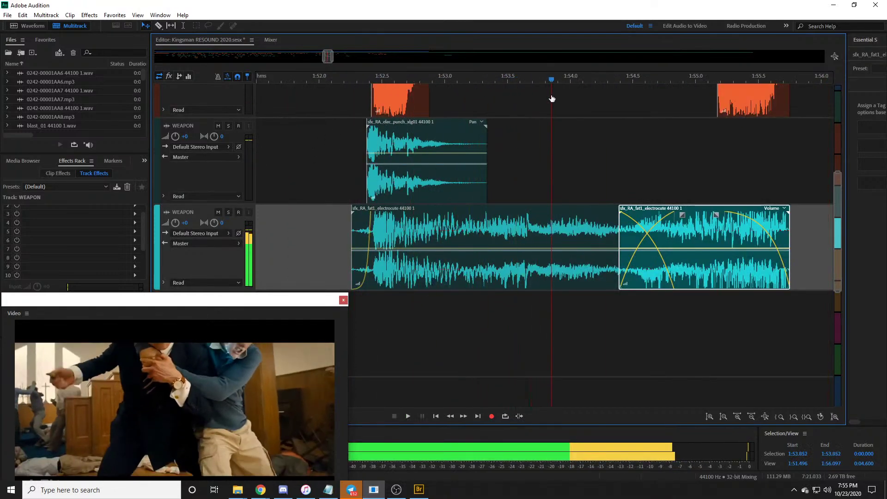
double_click(568, 216)
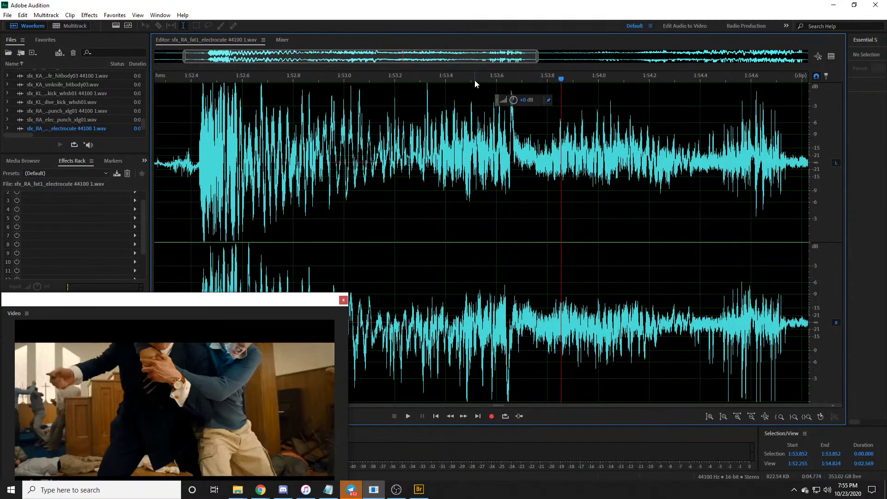
scroll(475, 84, down, 3)
click(234, 89)
key(space)
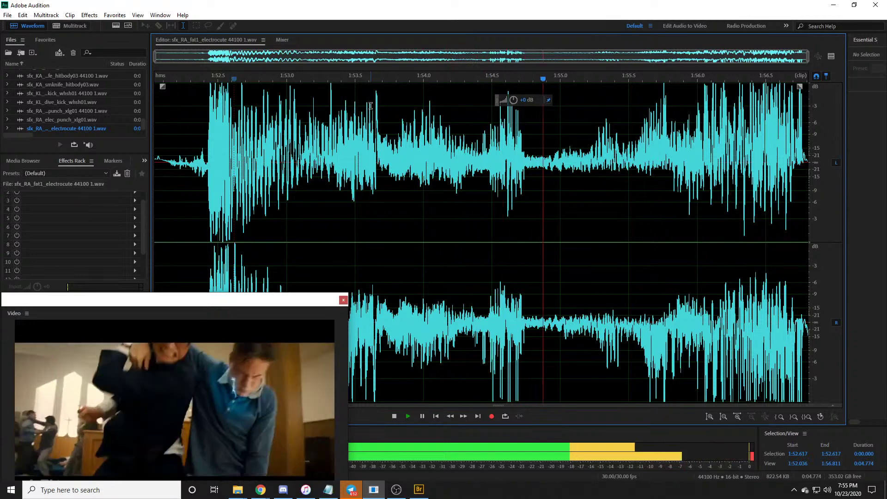
key(space)
click(442, 133)
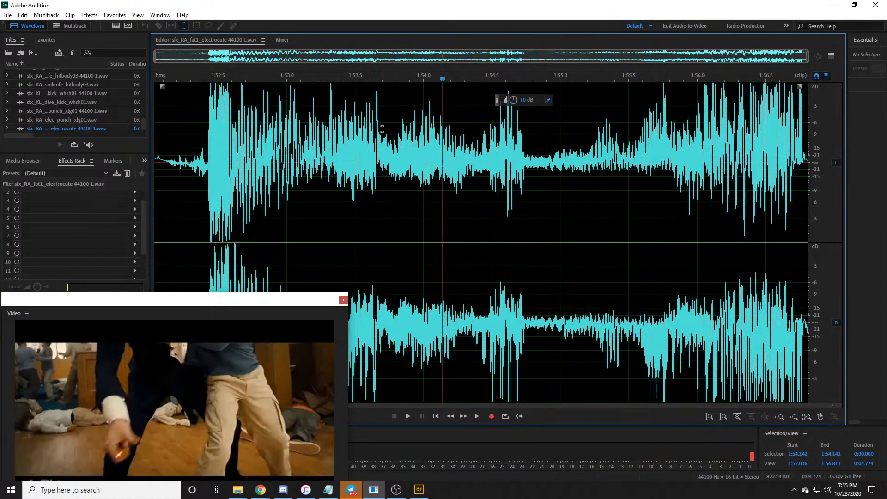
Step: Raise the level of the electrocute waveform between about 1:53.65 and 1:54.4, with a further boost from about 1:53.7 to 1:54
drag(375, 131, 479, 157)
mouse_move(513, 100)
mouse_down()
mouse_move(513, 109)
mouse_move(513, 100)
mouse_up()
click(395, 153)
drag(380, 143, 420, 143)
drag(513, 100, 512, 92)
Step: Boost the quiet passage of the electrocute waveform from about 1:54.27 to 1:54.5
click(481, 148)
drag(491, 148, 458, 148)
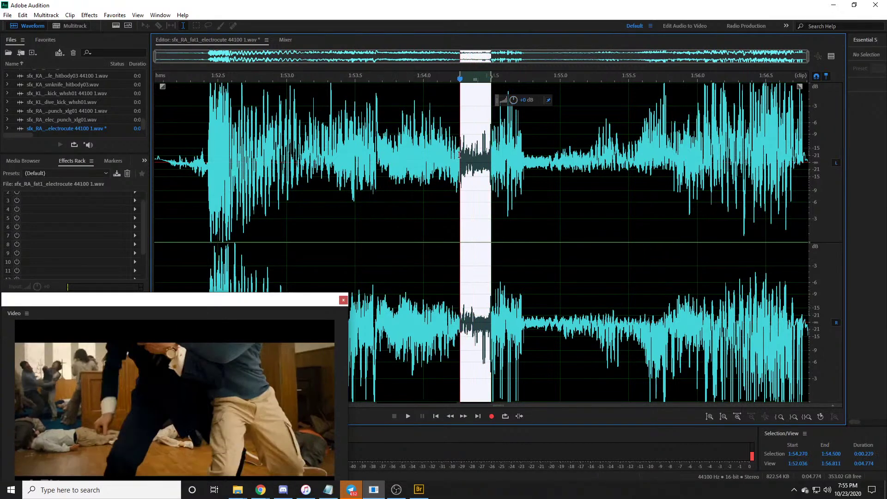
drag(513, 99, 519, 100)
Step: Raise the quiet passage from about 1:54.74 to 1:55.25, with an extra boost from about 1:54.72 to 1:54.97
click(536, 153)
drag(525, 159, 595, 159)
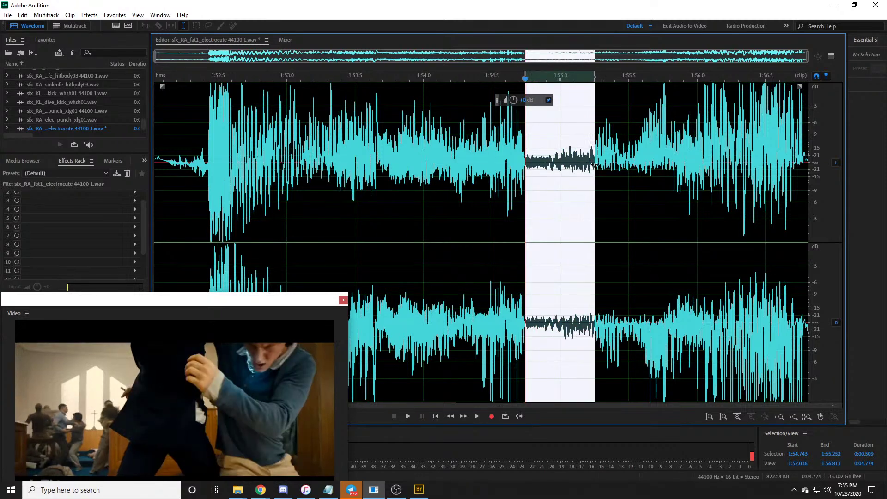
drag(514, 100, 550, 103)
click(556, 159)
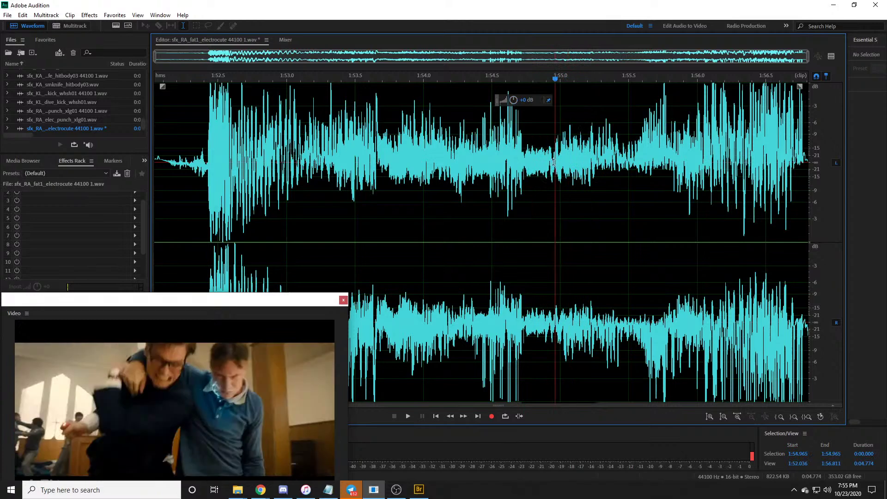
drag(555, 158, 521, 158)
drag(513, 100, 535, 102)
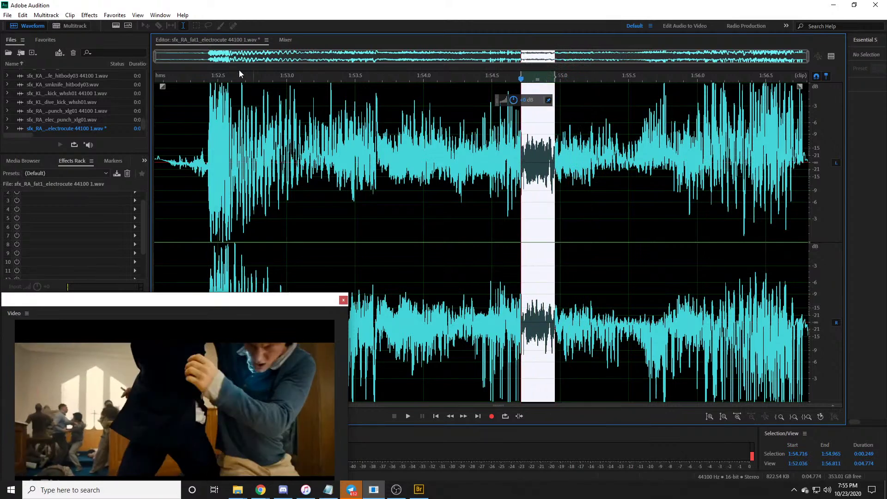
Step: Play the levelled electrocute waveform from about 1:52.3, pause at about 1:55.8, and continue to about 1:56.6
click(194, 75)
key(space)
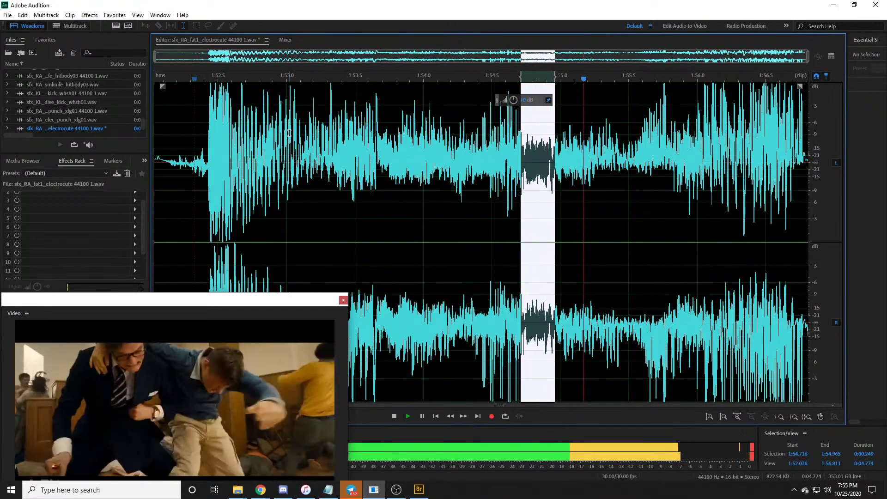
key(space)
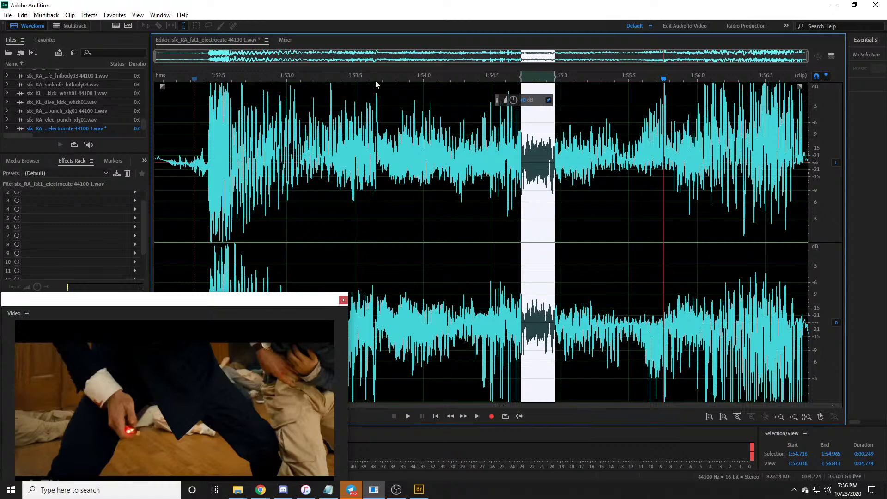
key(space)
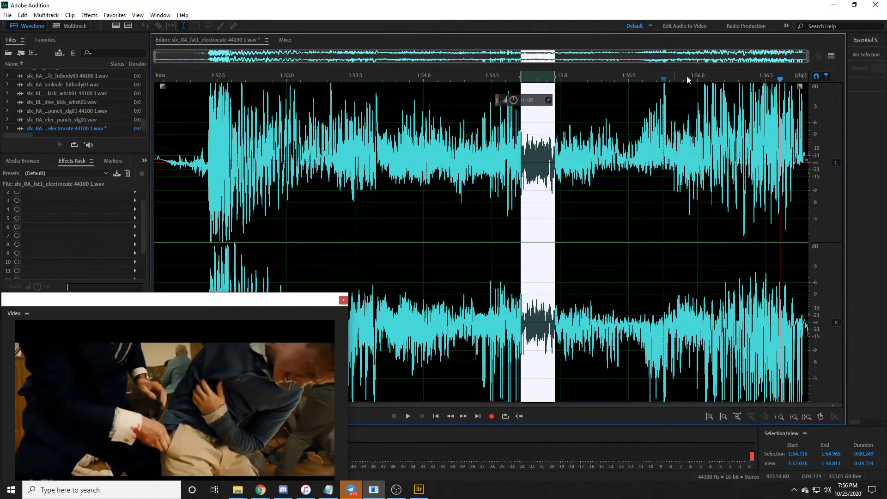
Step: Return to the multitrack session and play the levelled electrocute clips from about 1:52.2 past their end
key(0)
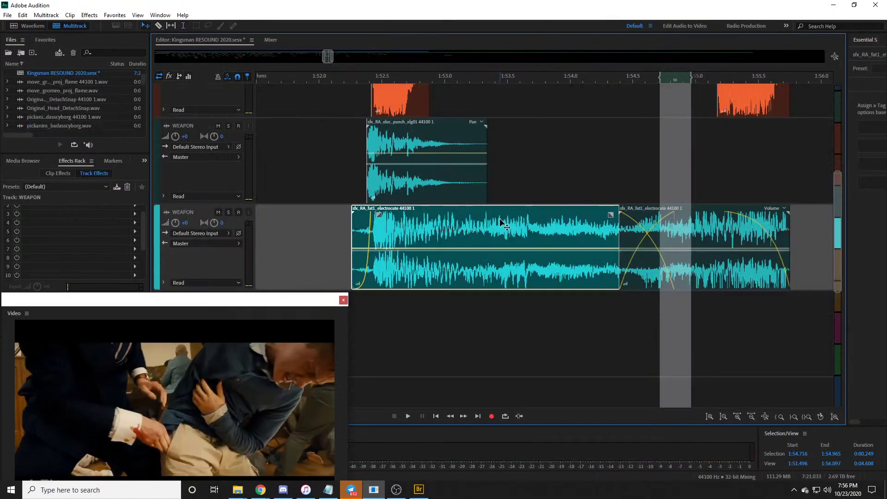
click(344, 79)
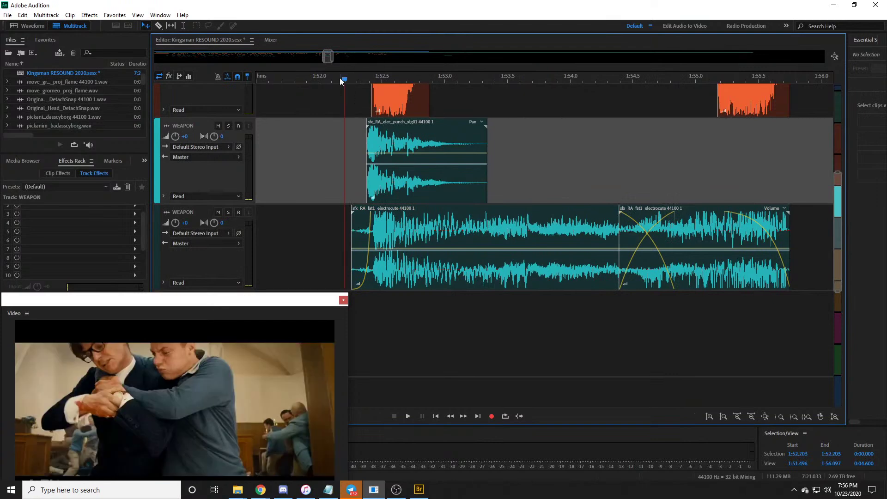
key(space)
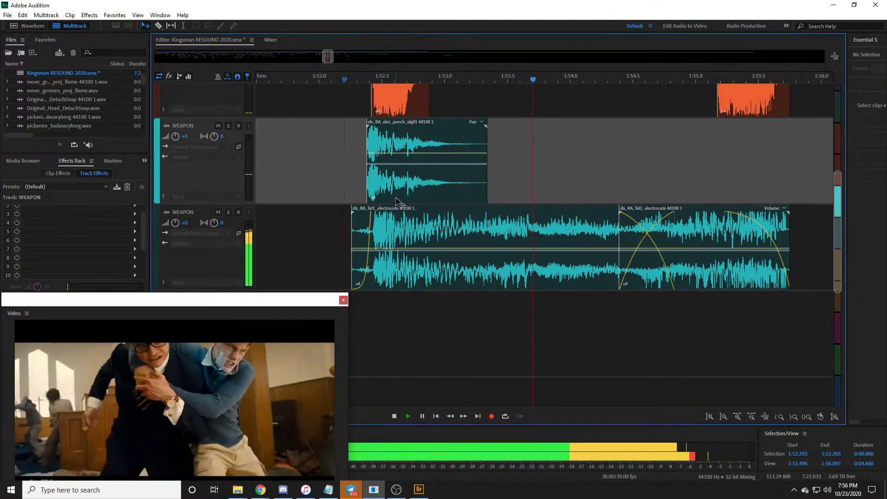
key(space)
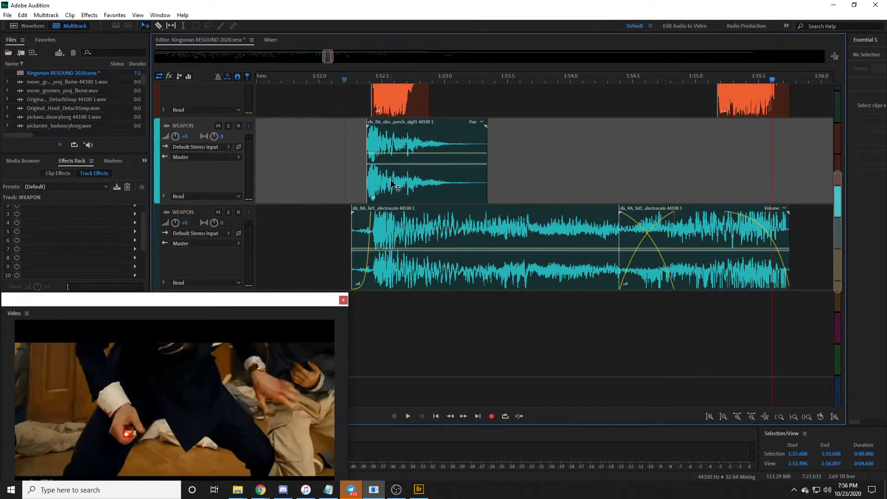
scroll(459, 80, down, 1)
key(space)
key(space)
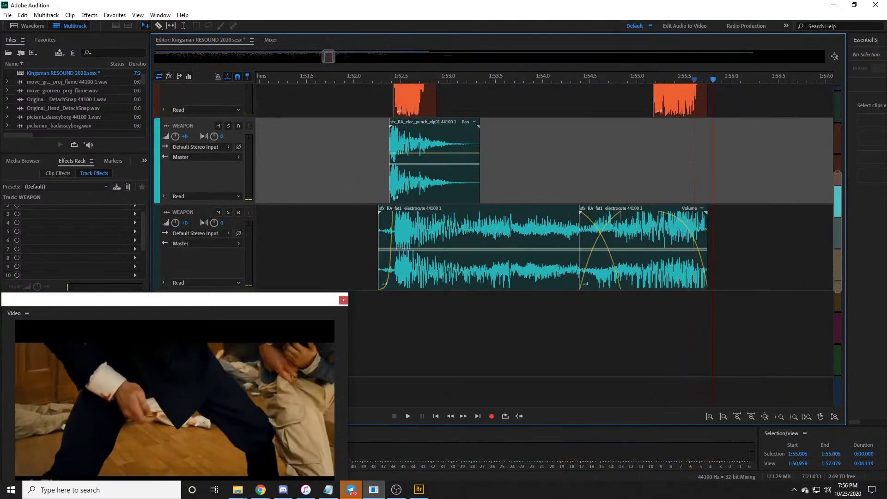
Step: Bring Punch Body Hit 18.WAV from Adobe Bridge onto Track 6 at about 1:52.9
key(alt+Tab)
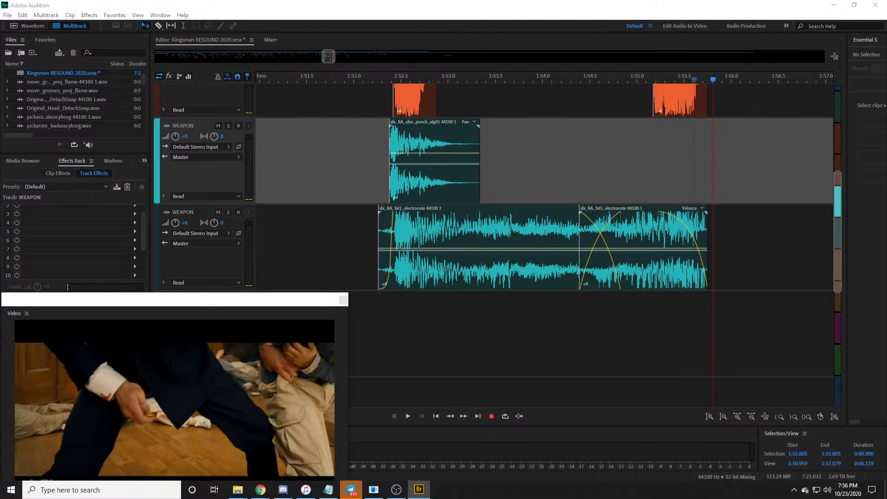
drag(19, 226, 514, 337)
scroll(513, 336, down, 3)
Step: Play the fight in short stretches from about 1:52 to 1:54.2, checking the picture for where the body hit belongs
click(376, 82)
key(space)
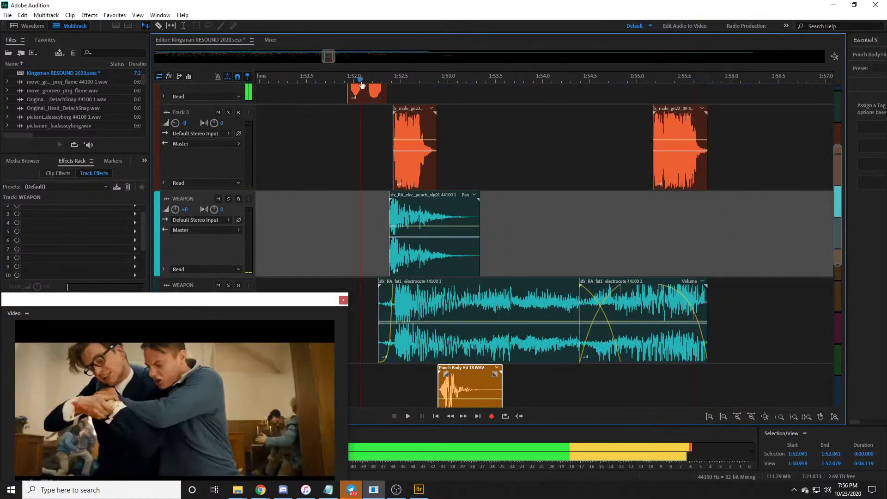
key(space)
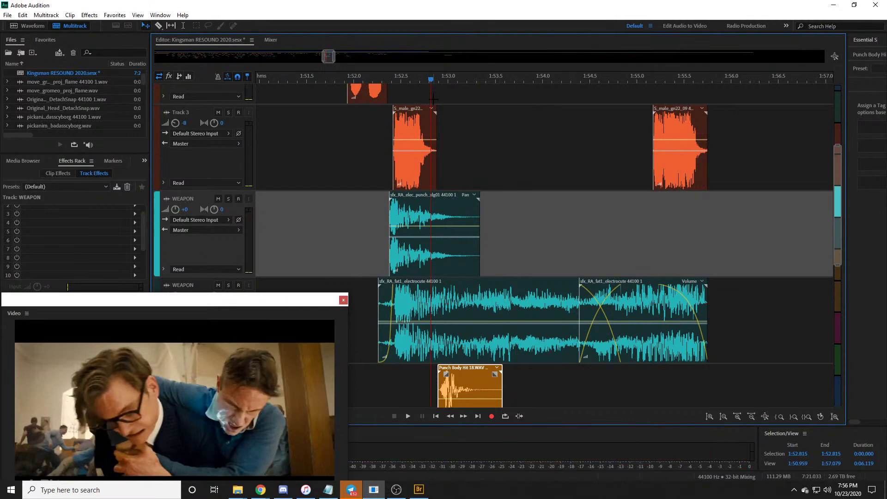
scroll(428, 65, down, 3)
key(space)
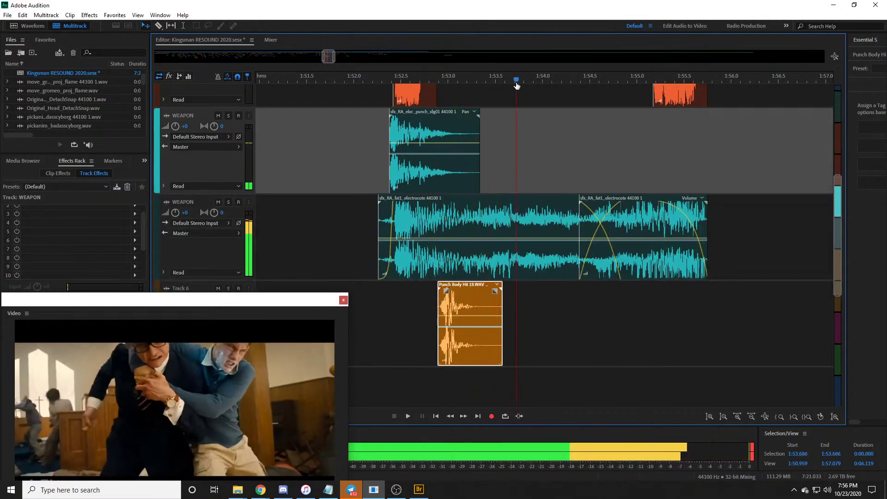
key(space)
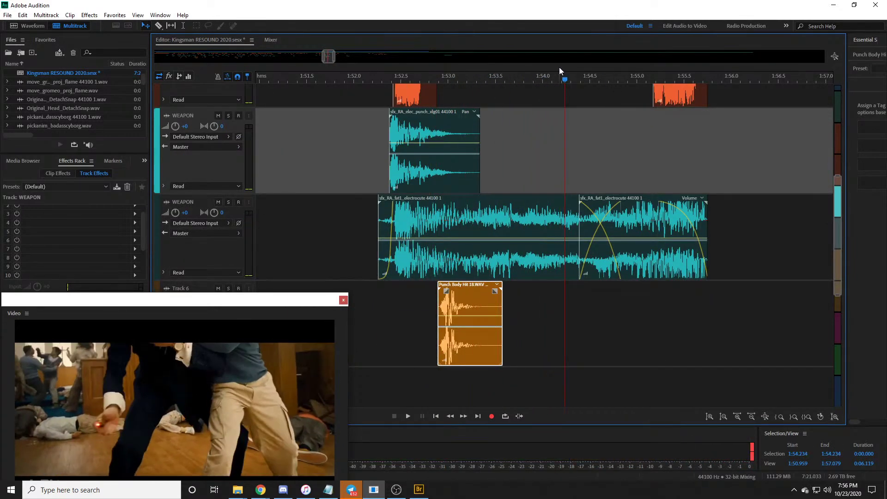
Step: Locate the body impact in the video at about 1:55.1 and move the punch body hit clip to start at about 1:55
key(space)
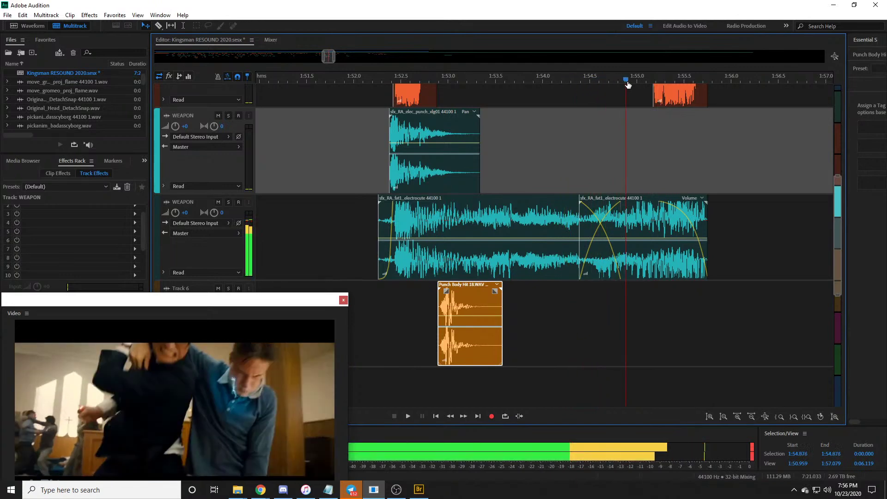
click(646, 84)
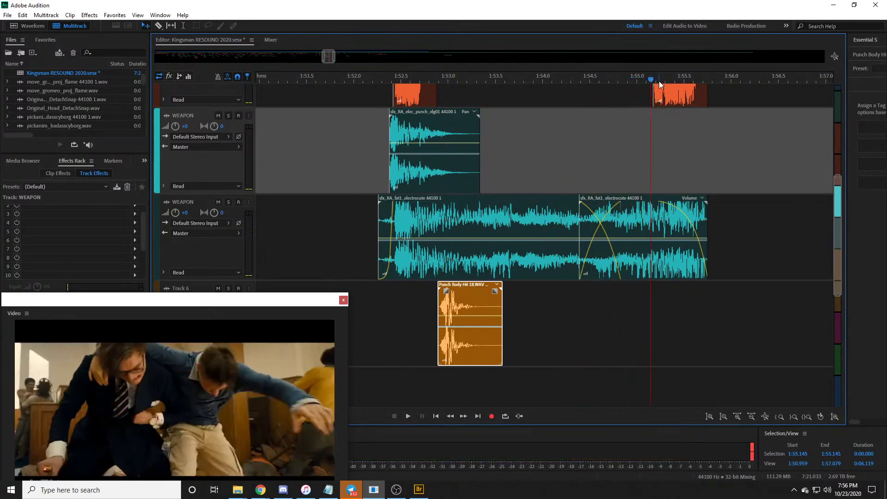
scroll(652, 82, up, 3)
click(636, 82)
click(640, 81)
scroll(645, 79, down, 1)
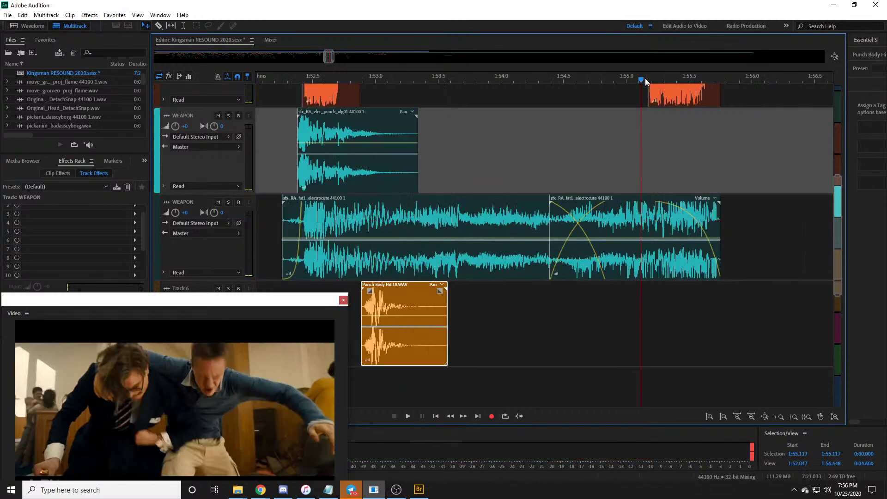
drag(411, 299, 676, 305)
scroll(658, 79, up, 3)
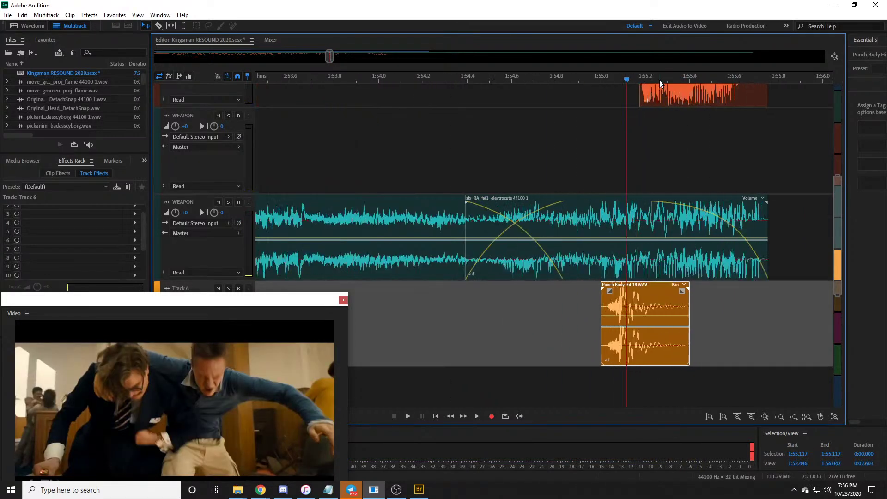
Step: Play the punch body hit from about 1:54.97 and raise the clip's volume envelope
scroll(620, 108, down, 1)
click(593, 79)
key(space)
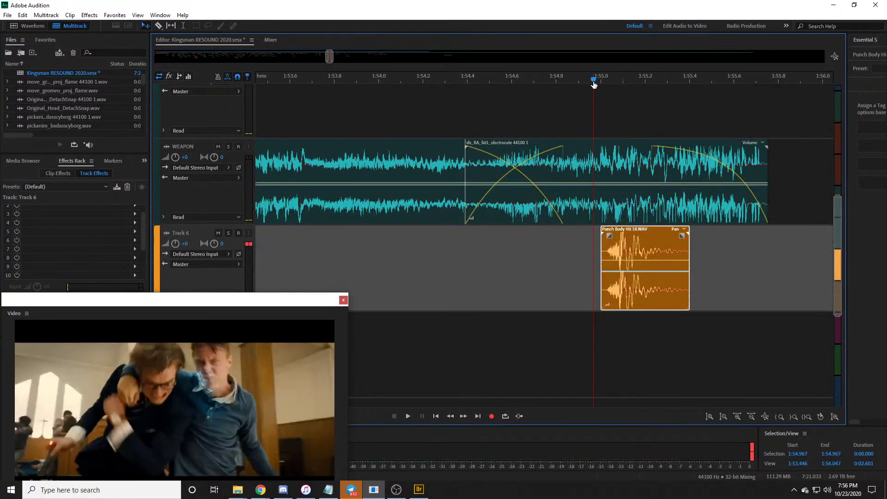
key(space)
drag(651, 261, 657, 251)
scroll(548, 259, up, 1)
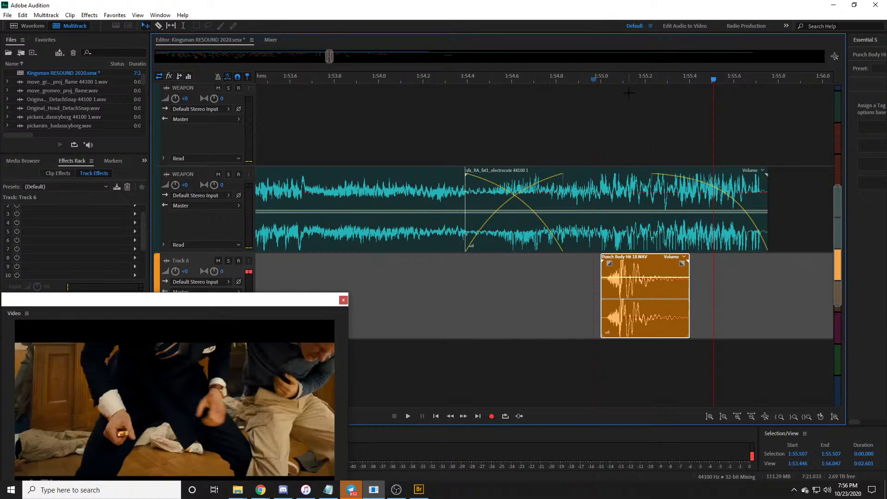
Step: Play the louder punch body hit against the electrocution from about 1:54.85 to 1:55.7
key(space)
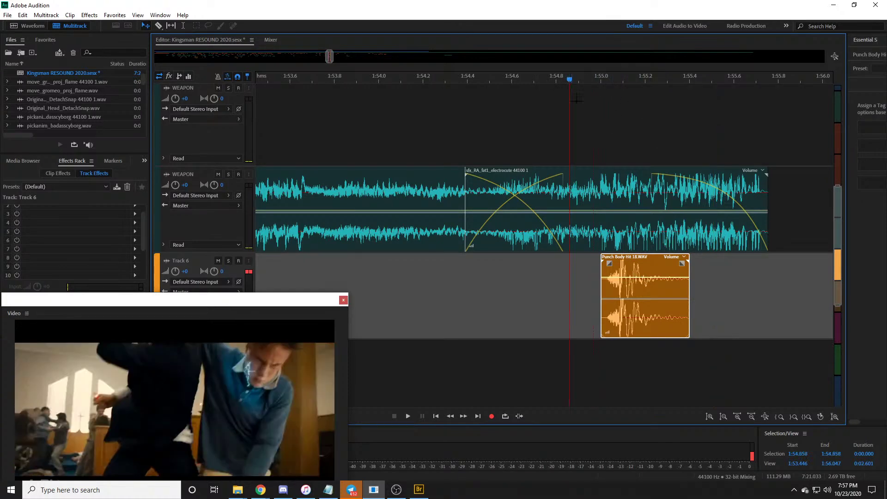
scroll(685, 81, down, 5)
click(634, 80)
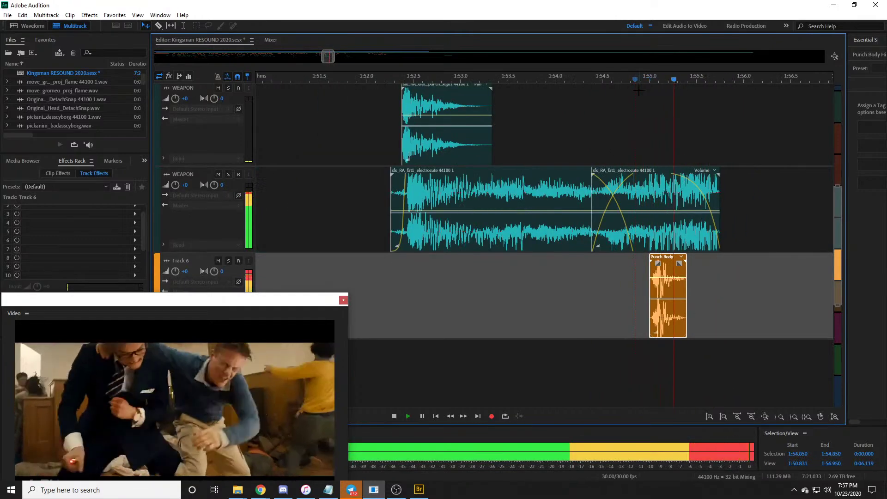
click(640, 95)
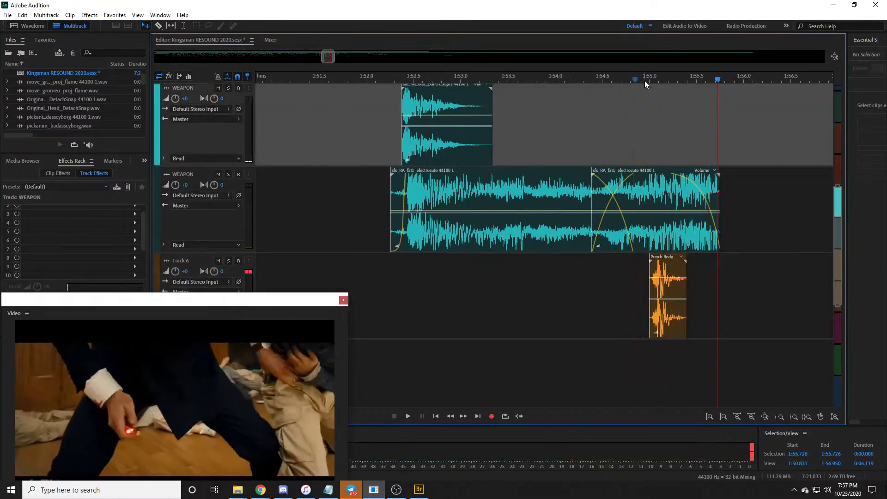
Step: Shift the punch body hit clip on Track 6 to start at about 1:55.05
click(659, 81)
scroll(660, 82, up, 5)
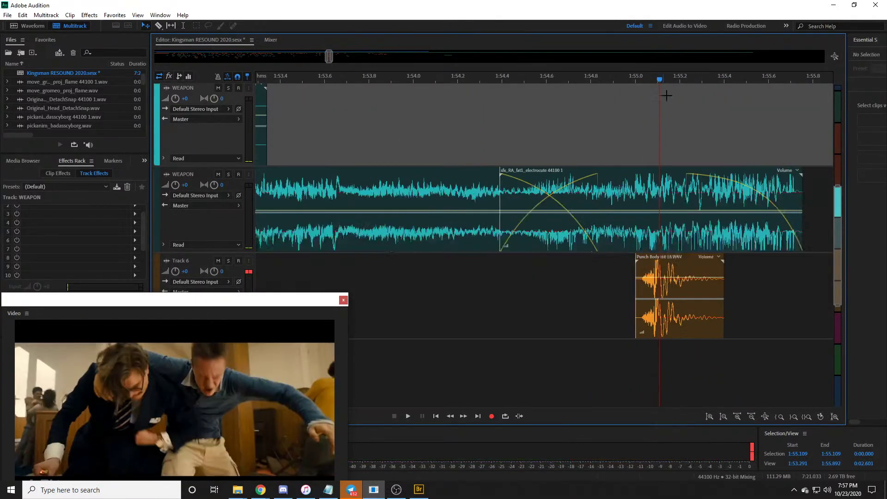
click(674, 264)
Step: Bring the Kick Swoosh 3 sound in from Adobe Bridge and place it on Track 6 at about 1:54.63, ahead of the punch
key(alt+Tab)
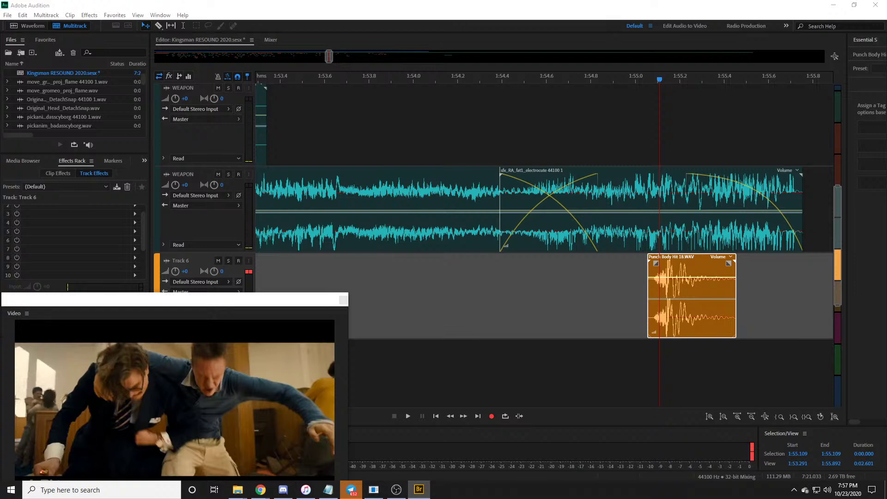
drag(309, 309, 550, 301)
scroll(644, 77, up, 3)
drag(432, 279, 507, 277)
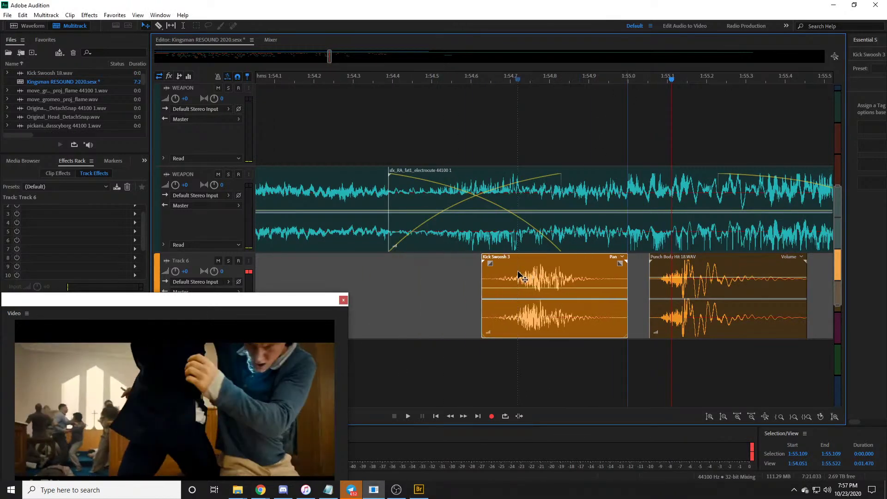
Step: Trim both ends of the kick swoosh clip and move it to Track 7, starting at about 1:54.9
drag(626, 276, 587, 278)
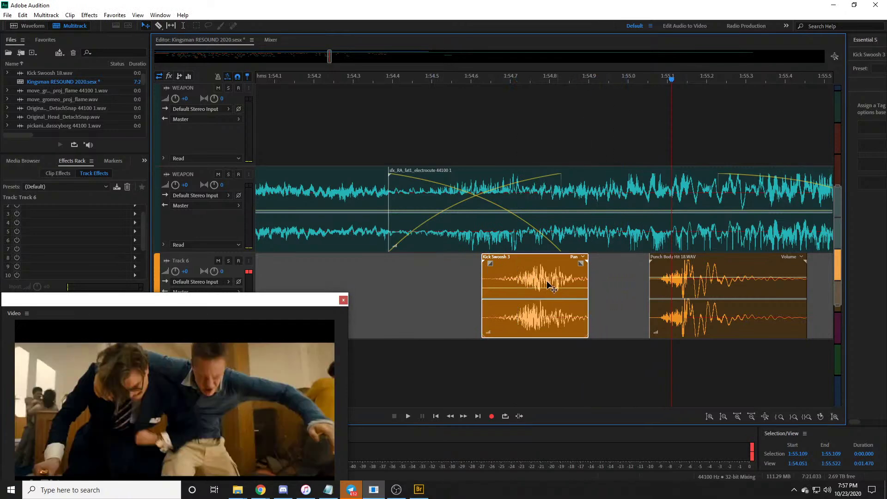
click(479, 278)
drag(482, 278, 587, 293)
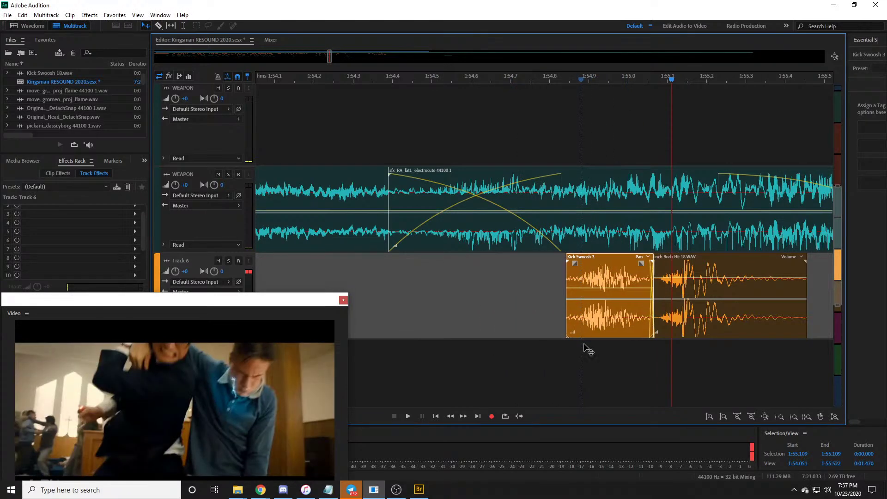
drag(587, 350, 609, 365)
scroll(609, 364, down, 3)
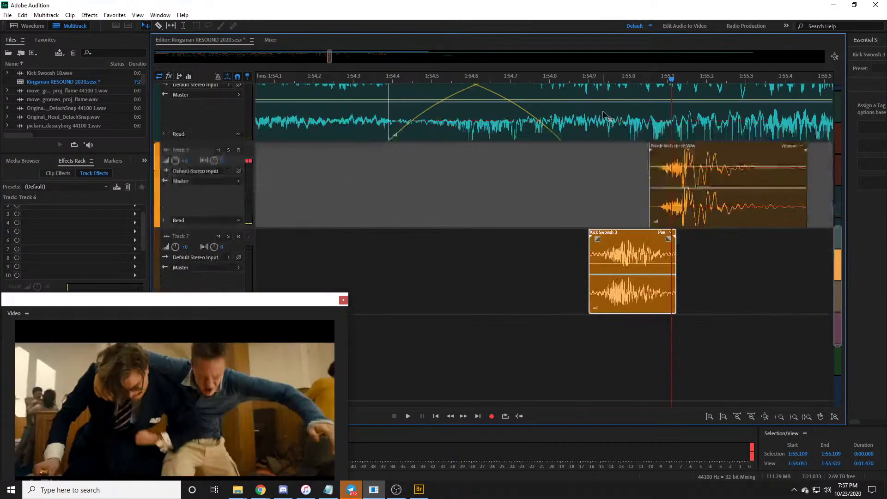
Step: Play the kick swoosh together with the punch body hit from about 1:54.9 and again from 1:54.8
click(589, 76)
key(space)
key(space)
scroll(591, 76, down, 5)
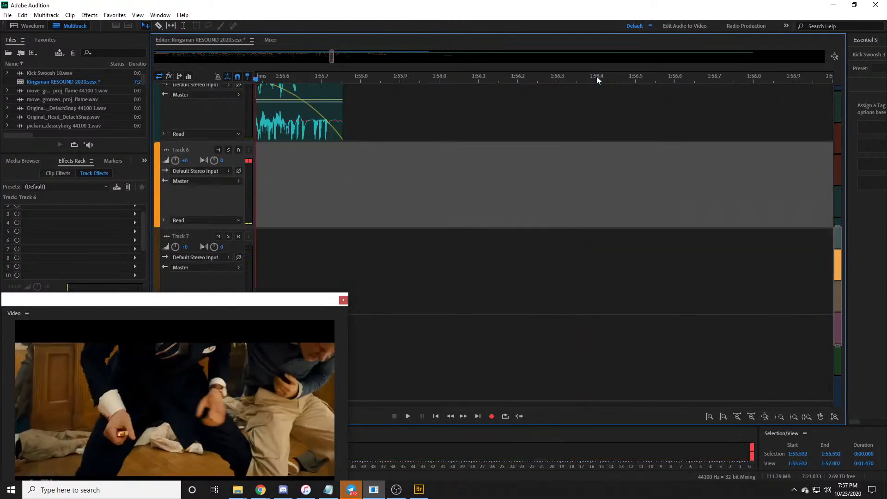
click(479, 77)
scroll(480, 78, up, 2)
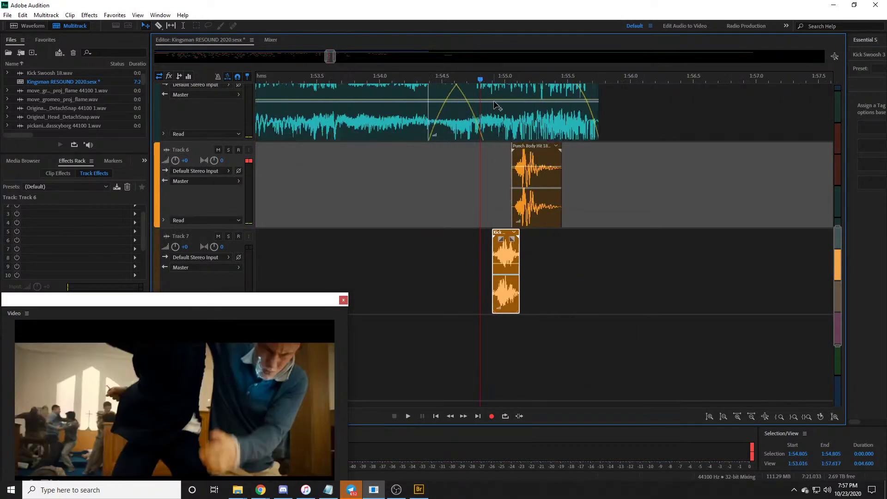
key(space)
key(space)
Step: Lower the volume envelope of the male voice clip on Track 3 at about 1:55.2
scroll(478, 208, up, 4)
click(569, 168)
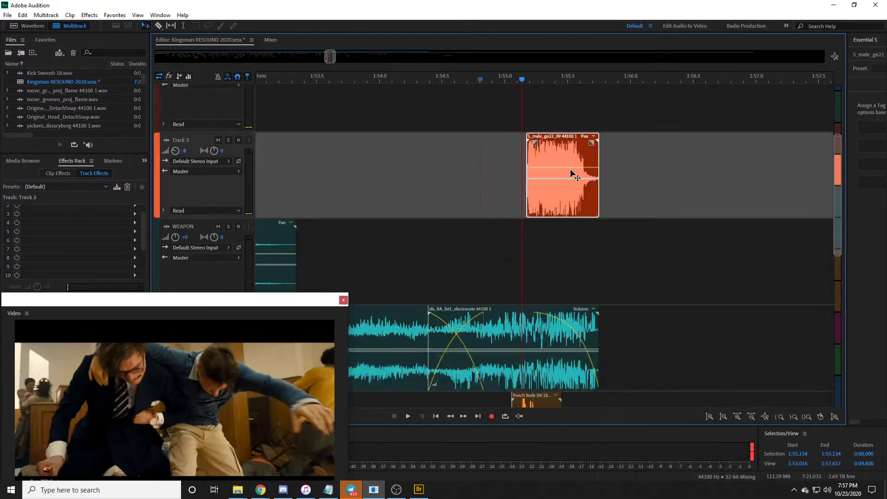
drag(573, 169, 573, 175)
scroll(573, 175, down, 4)
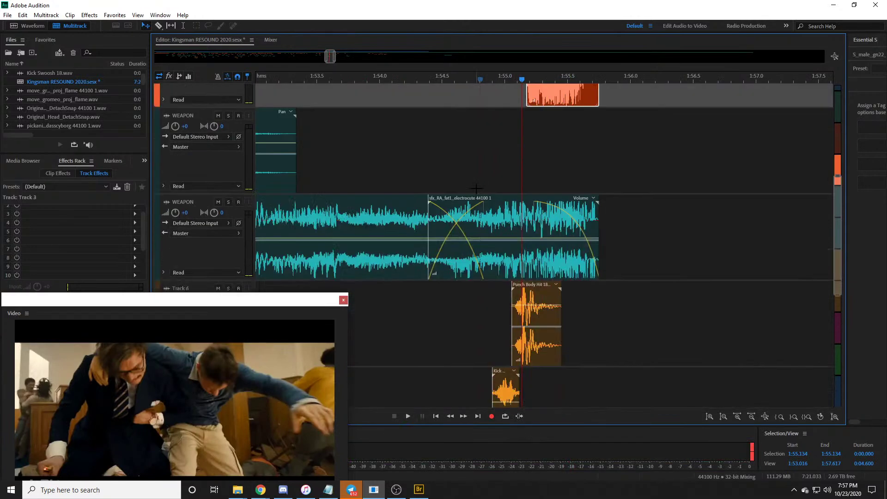
Step: Play the punch moment from about 1:54.8 and again from 1:54.92 to check the voice level against the effects
click(480, 79)
key(space)
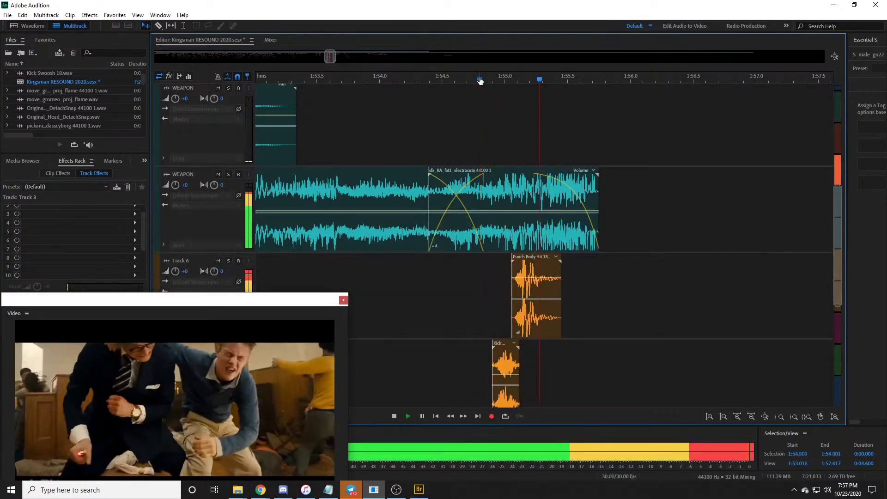
key(space)
click(496, 80)
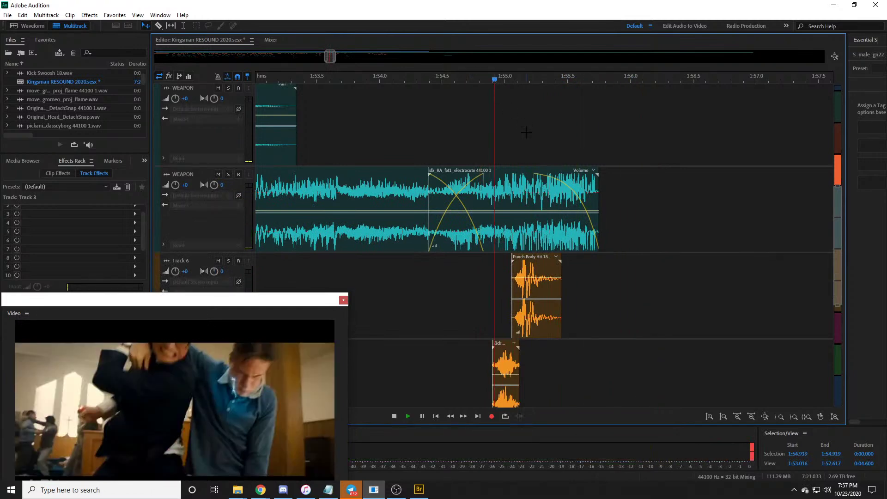
key(space)
key(space)
Step: Lower the volume envelope of the punch body hit clip on Track 6
click(534, 278)
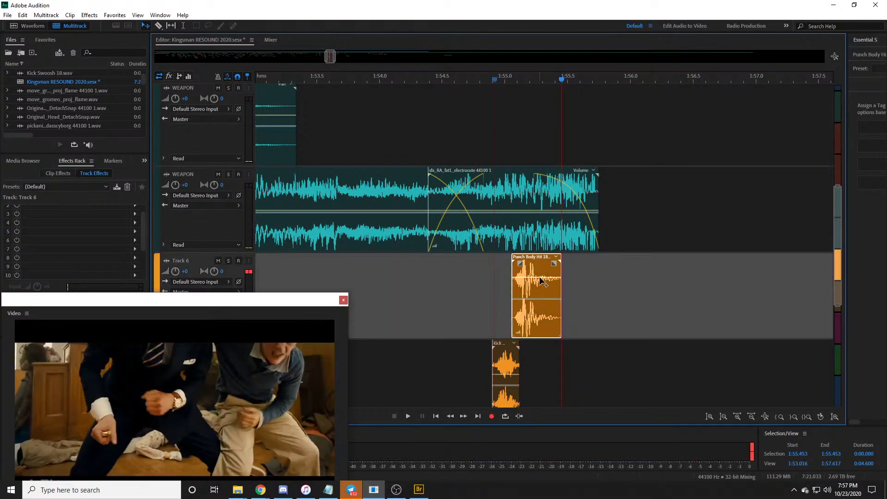
mouse_move(540, 279)
drag(539, 281, 540, 285)
Step: Play the mix from about 1:54.8 to 1:56, and then the electrocution section from 1:52.24 to 1:54.9
click(491, 80)
click(479, 79)
key(space)
scroll(615, 81, down, 3)
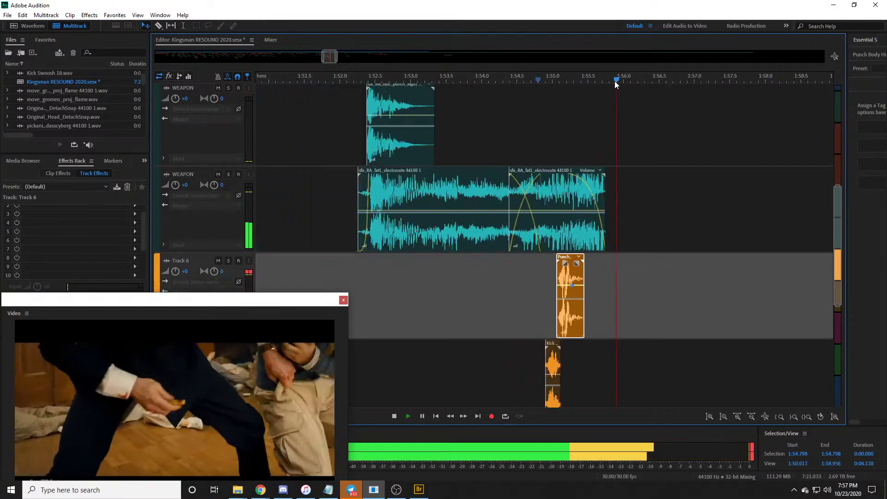
key(space)
click(356, 81)
key(space)
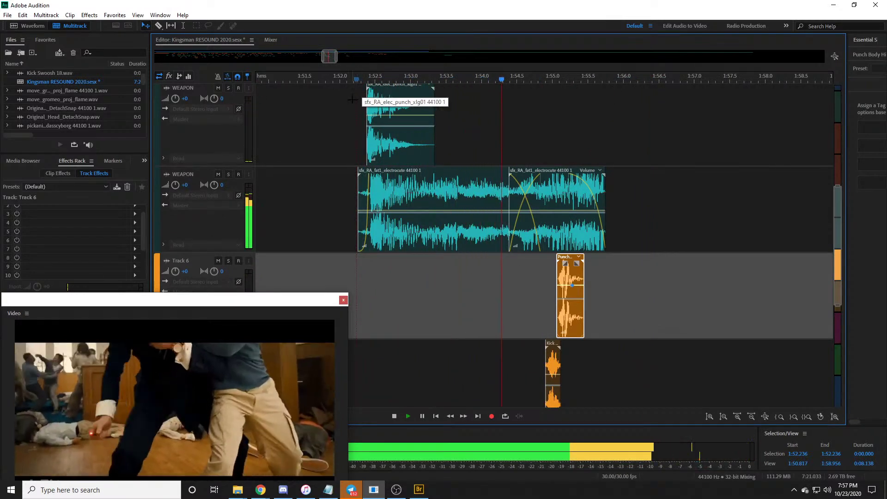
key(space)
scroll(456, 79, up, 2)
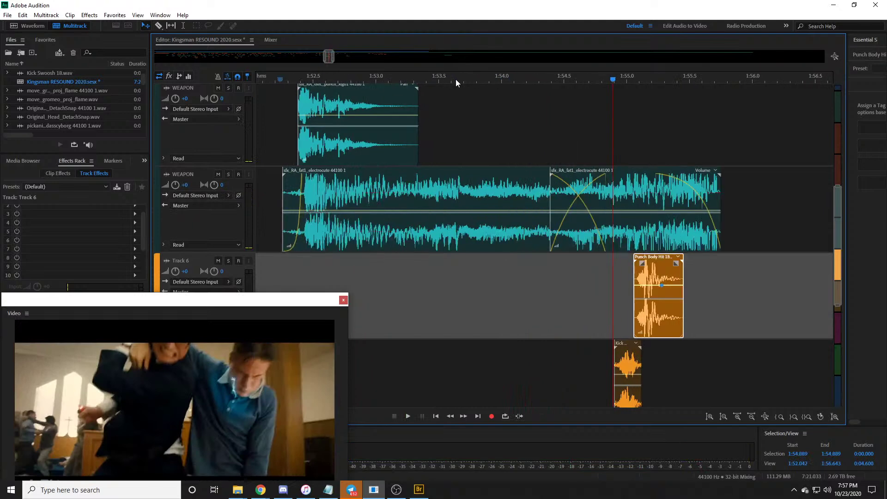
Step: Bring the sfx_JX_fat1_light_cigar sound in from Adobe Bridge and place it on Track 7 at about 1:52.83
key(alt+Tab)
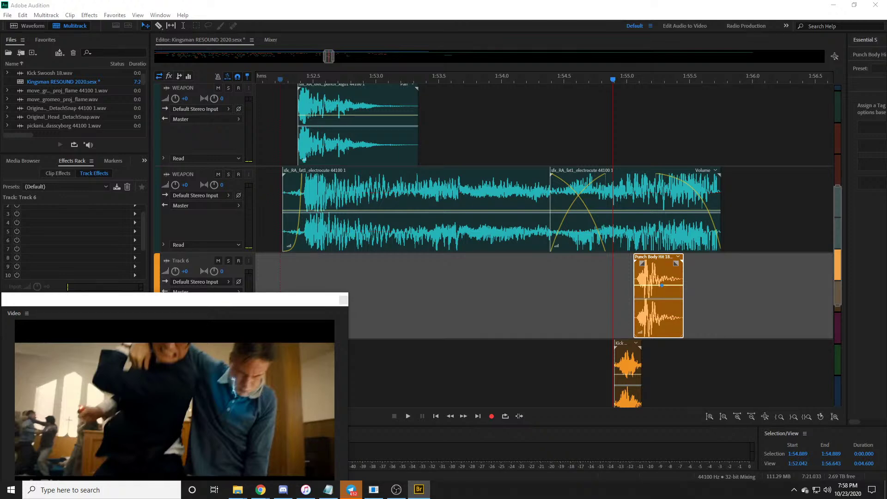
drag(358, 296, 431, 312)
drag(744, 311, 572, 322)
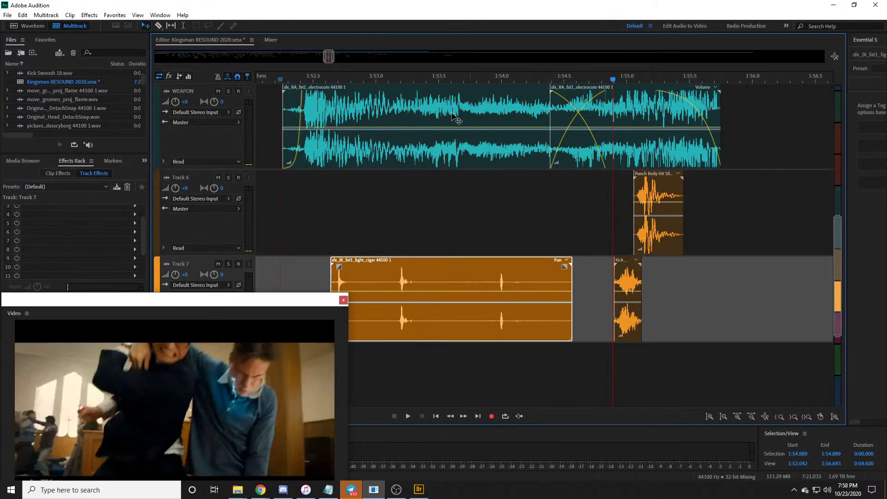
drag(447, 268, 471, 268)
Step: Solo Track 7 and play the light cigar clip from about 1:52.86 to 1:54.5
click(356, 80)
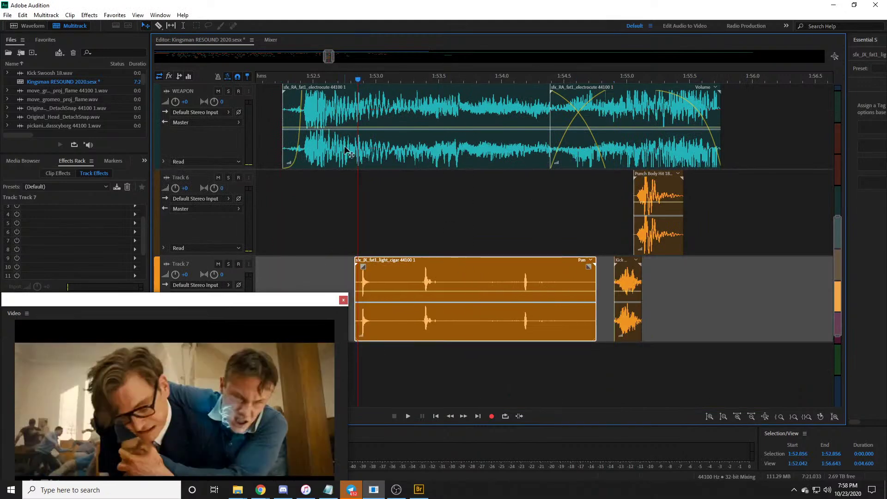
click(228, 263)
key(space)
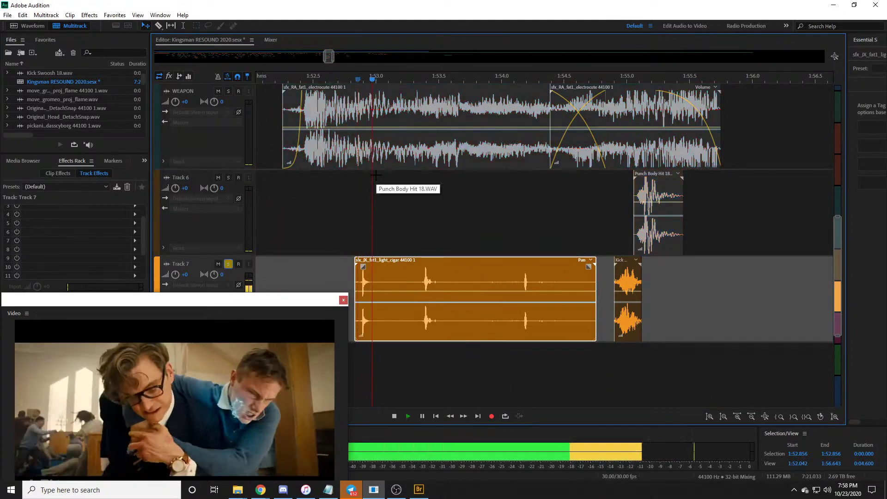
key(space)
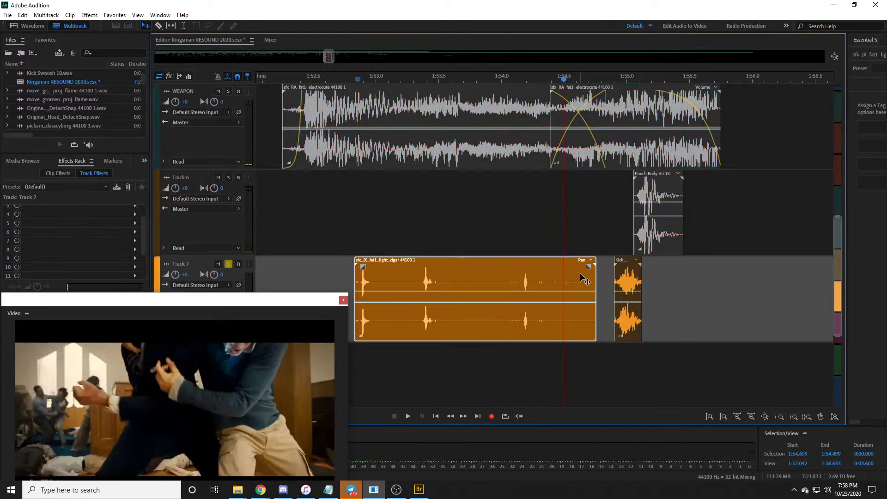
Step: Trim the end of the light cigar clip, shift it to start at about 1:53.0, and play it against the picture
drag(594, 275, 521, 278)
click(369, 78)
drag(369, 79, 431, 114)
key(space)
key(space)
key(space)
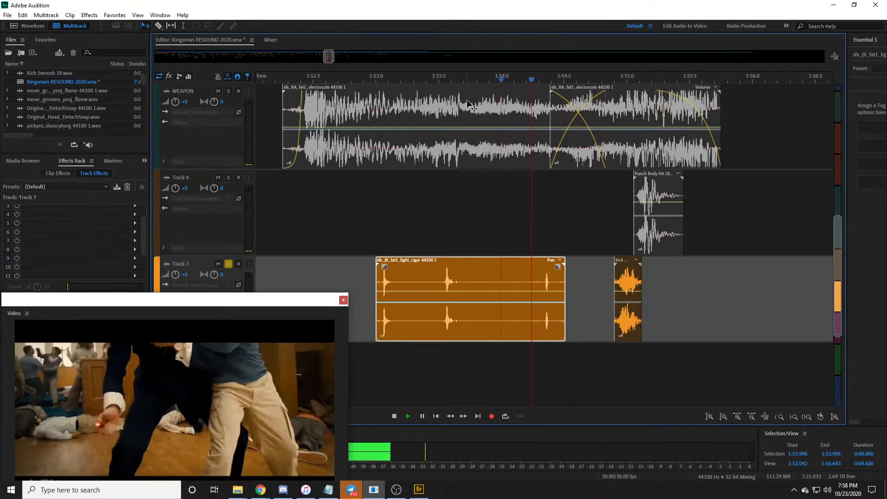
key(space)
Step: Trim the light cigar clip down to its second click and place it at about 1:53.93
drag(564, 280, 464, 280)
drag(392, 277, 487, 277)
scroll(489, 77, up, 3)
Step: Play the trimmed click, find its moment in the video, and move the clip to start at about 1:54.05
click(490, 77)
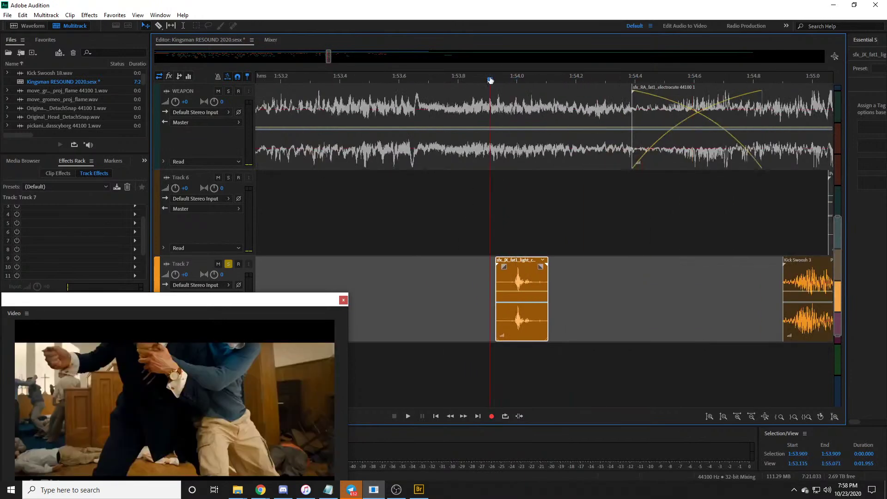
key(space)
key(space)
scroll(491, 81, up, 2)
drag(491, 80, 576, 81)
drag(544, 279, 591, 278)
Step: Examine and play the light cigar file in the Waveform editor, marking the click from 1:54.100 to 1:54.211, and return to the multitrack session
double_click(590, 278)
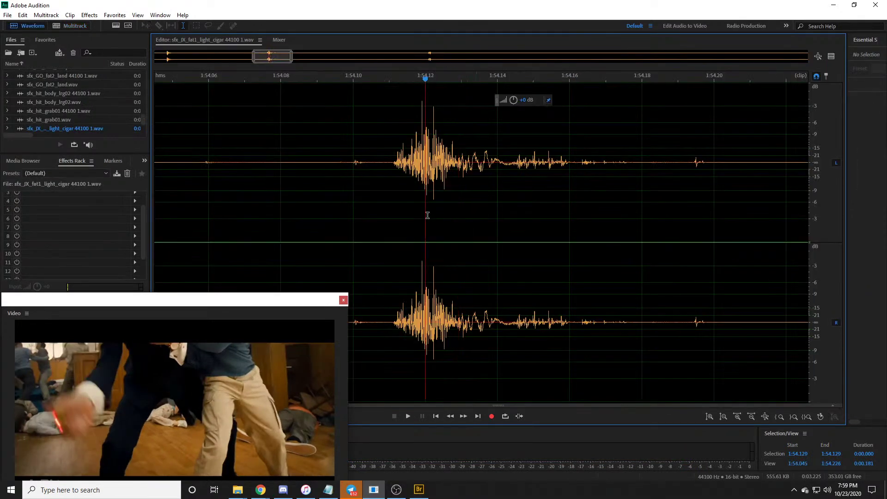
click(331, 78)
key(space)
key(space)
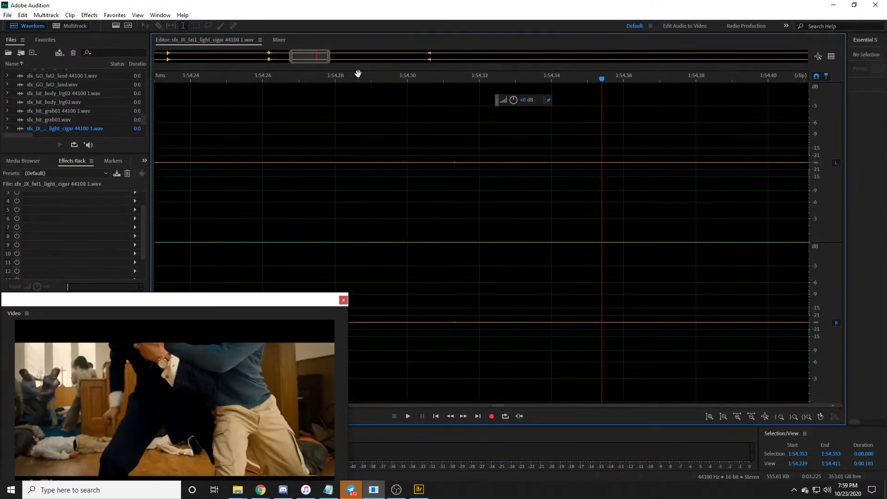
scroll(354, 76, down, 5)
click(298, 137)
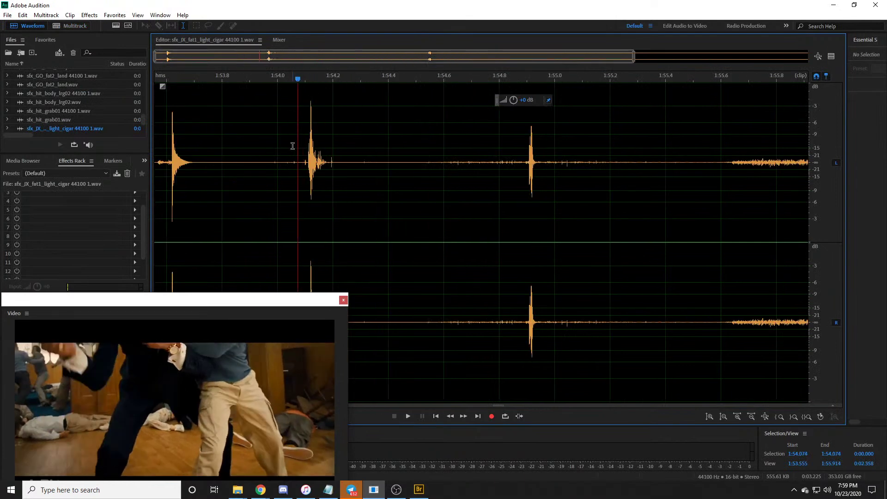
scroll(300, 81, up, 4)
click(317, 123)
drag(341, 157, 508, 100)
click(67, 26)
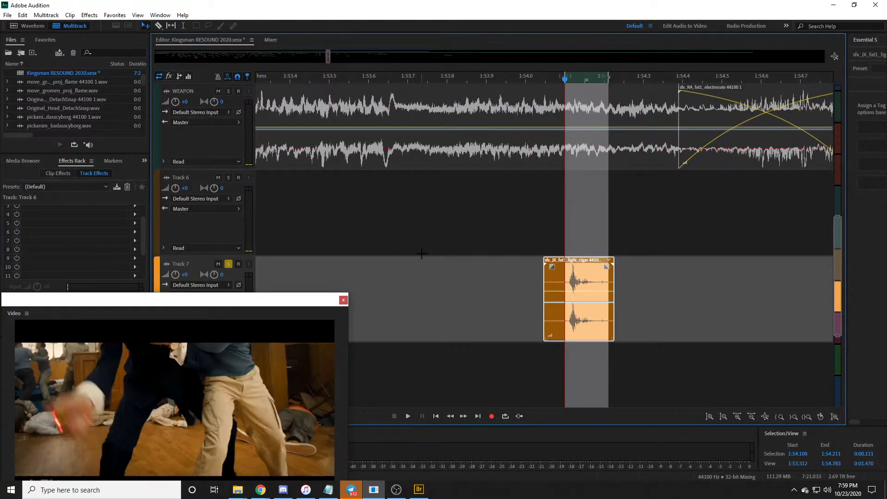
click(543, 212)
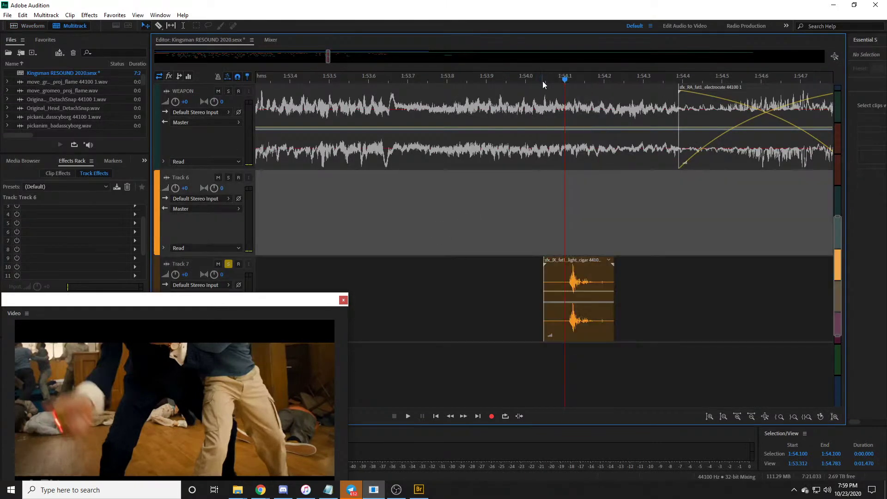
Step: Play the light cigar click from about 1:54.0 and raise the clip's volume envelope
key(space)
click(524, 79)
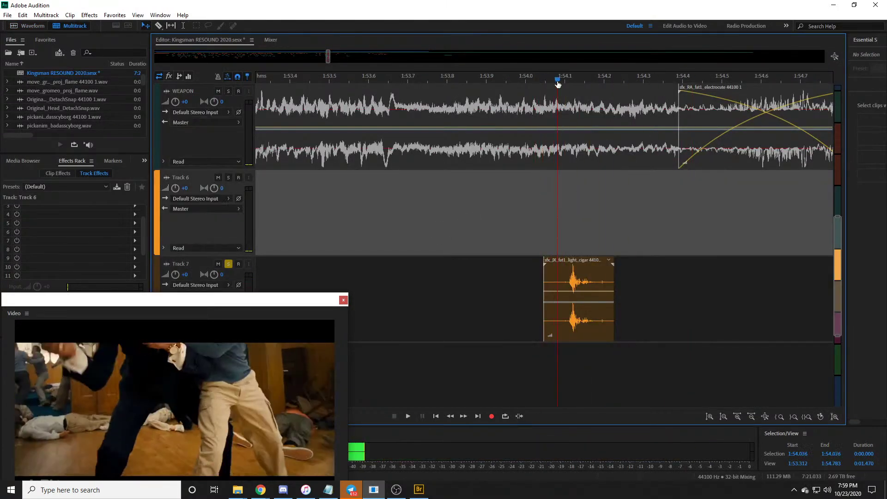
key(space)
click(596, 289)
drag(596, 291, 598, 285)
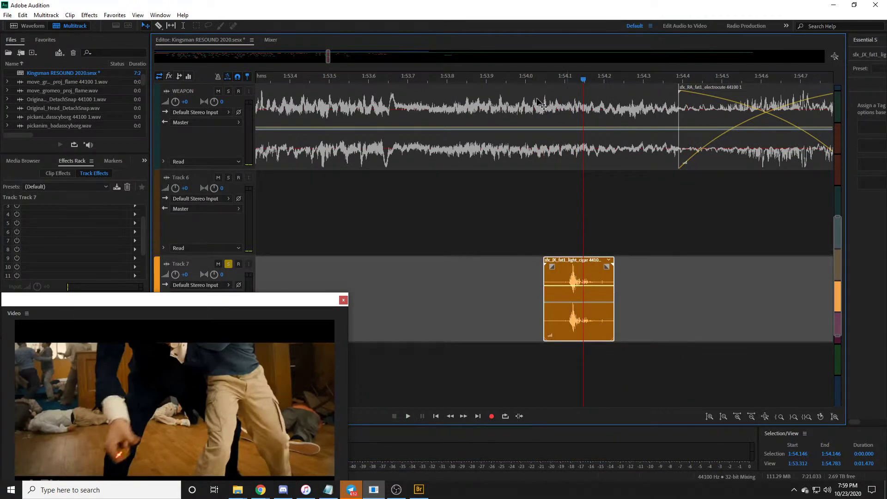
Step: Play the louder light cigar click from just before its start to about 1:54.58
click(532, 79)
key(space)
key(space)
scroll(532, 82, down, 3)
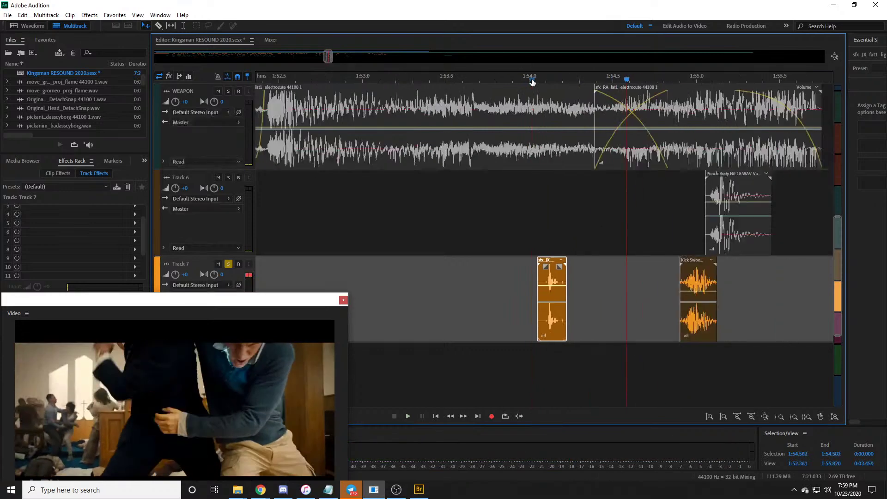
Step: Bring the sfx_JX_fat1_head_grab sound in from Adobe Bridge and place it on Track 7 at about 1:52.82
key(alt+Tab)
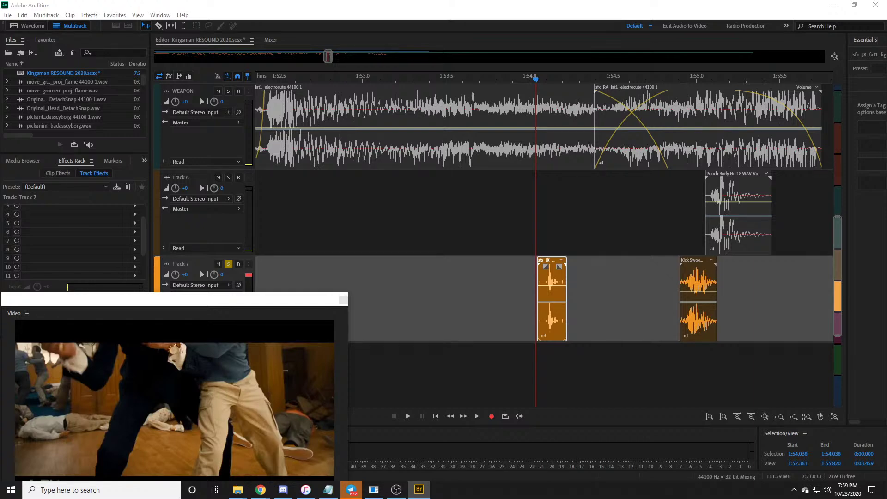
drag(172, 184, 383, 178)
scroll(435, 155, down, 2)
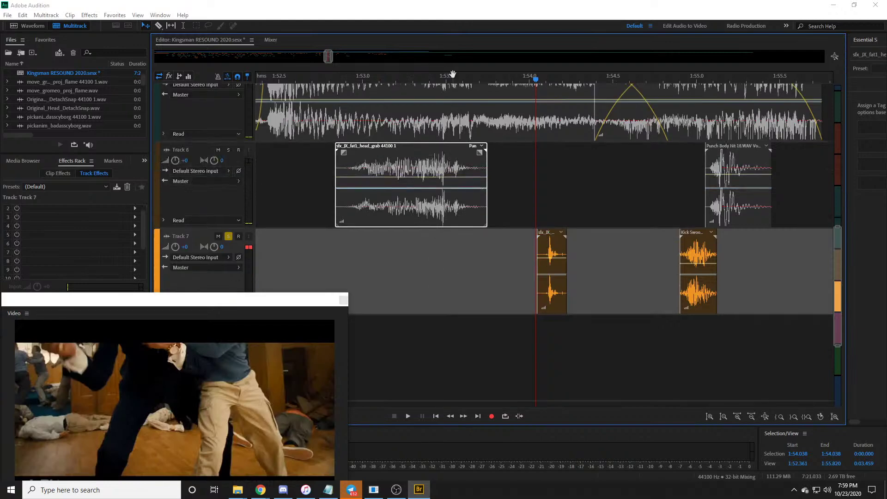
scroll(452, 74, down, 3)
scroll(358, 209, up, 2)
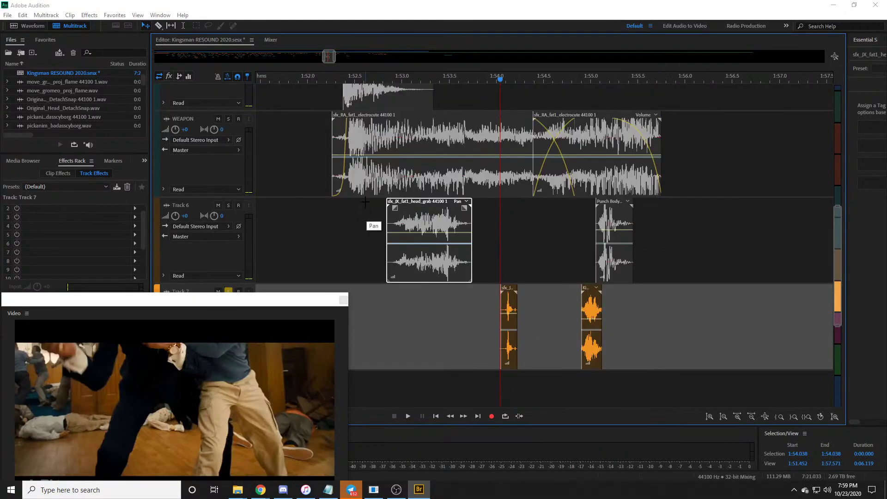
drag(436, 223, 432, 304)
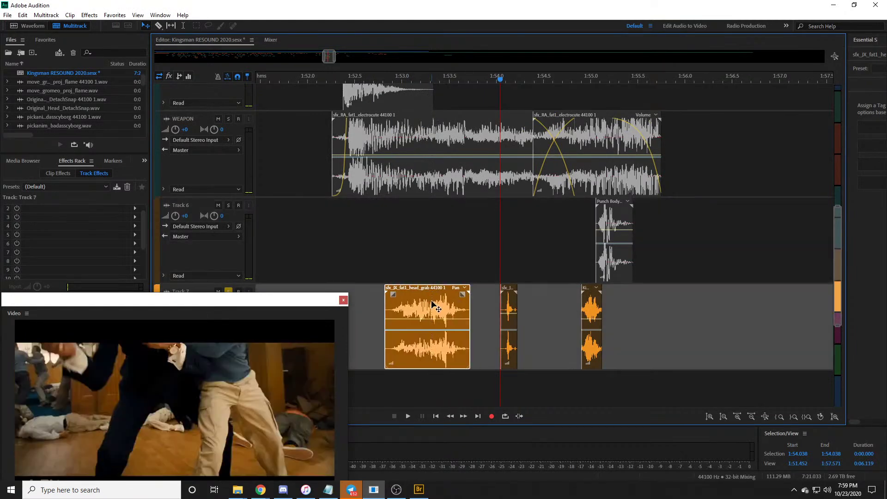
Step: Nudge the head grab clip on Track 7 to about 1:52.73 and play the scene from 1:54.038
drag(435, 305, 427, 305)
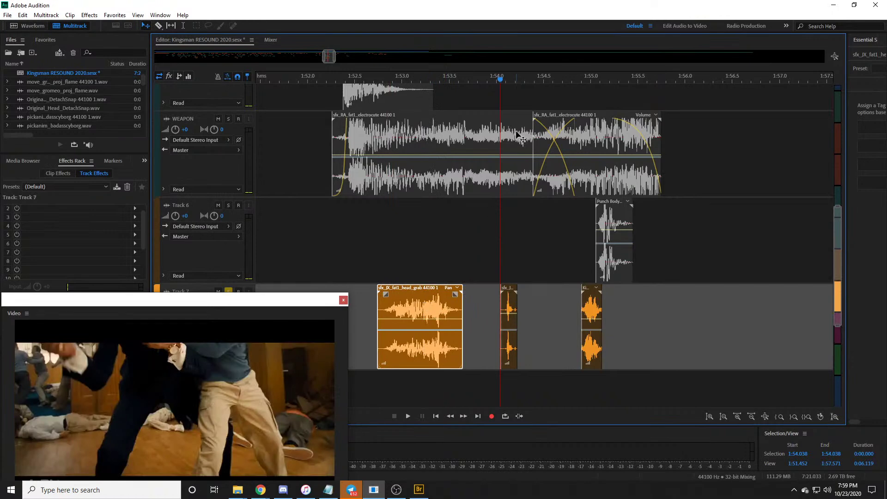
scroll(502, 82, down, 3)
key(space)
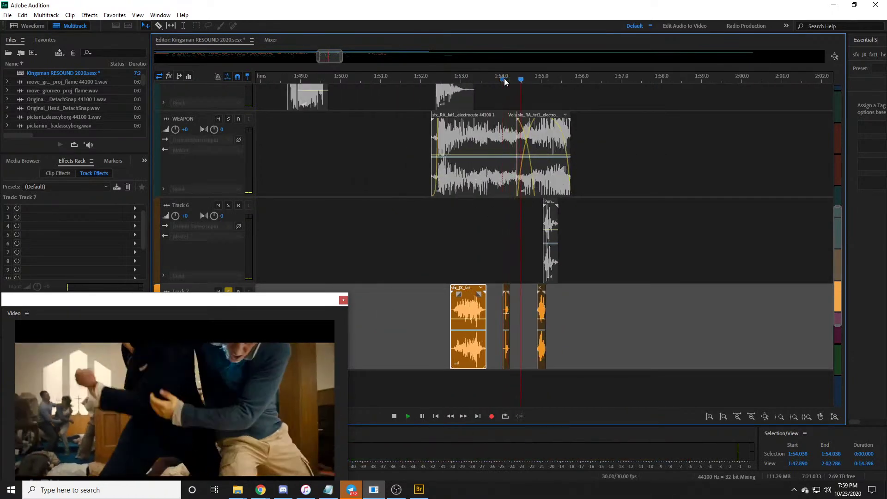
scroll(503, 79, down, 5)
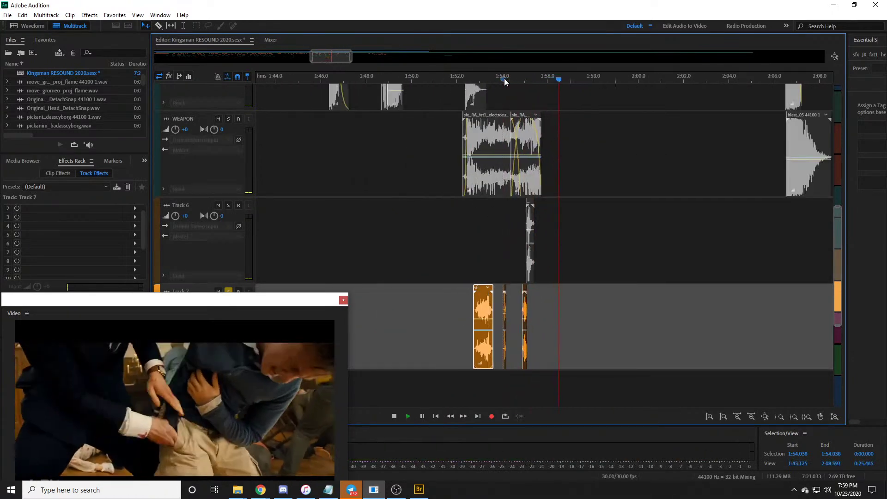
key(space)
Step: Play the scene from 2:03.432 and again from 1:58.112 to about 1:59.7 to locate the moment for the grab sound
drag(531, 80, 594, 82)
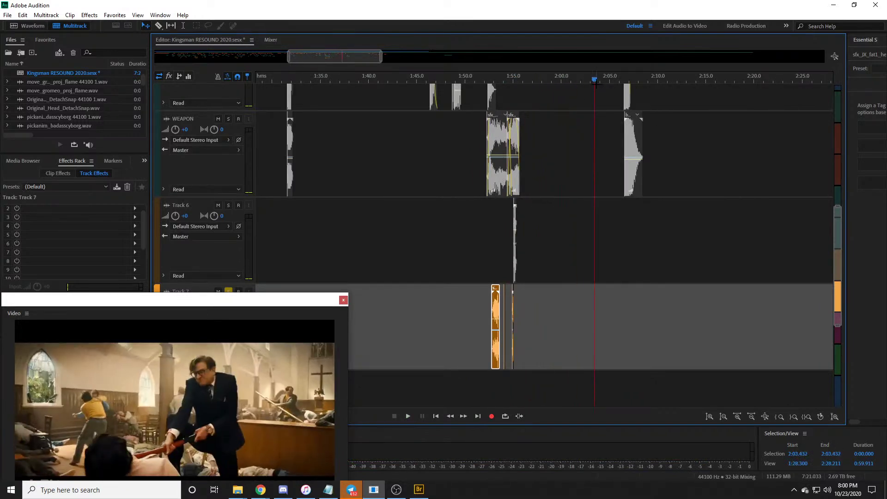
key(space)
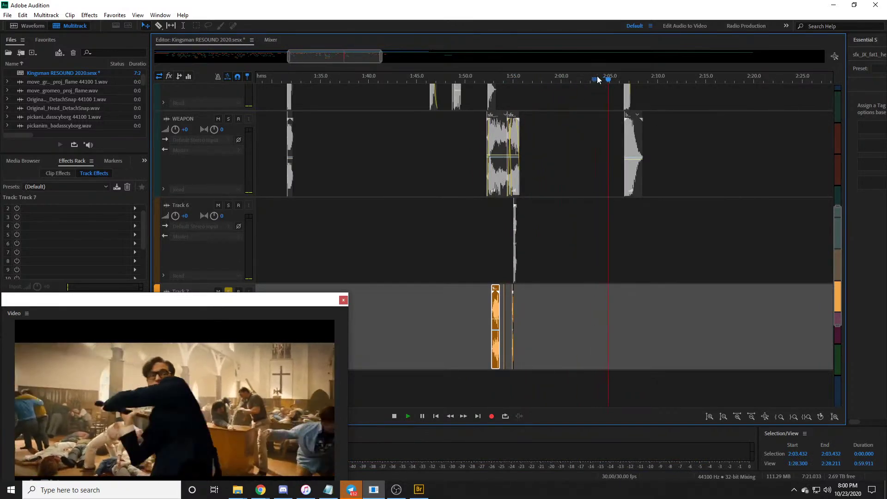
key(space)
drag(572, 81, 542, 81)
scroll(543, 80, up, 2)
key(space)
key(space)
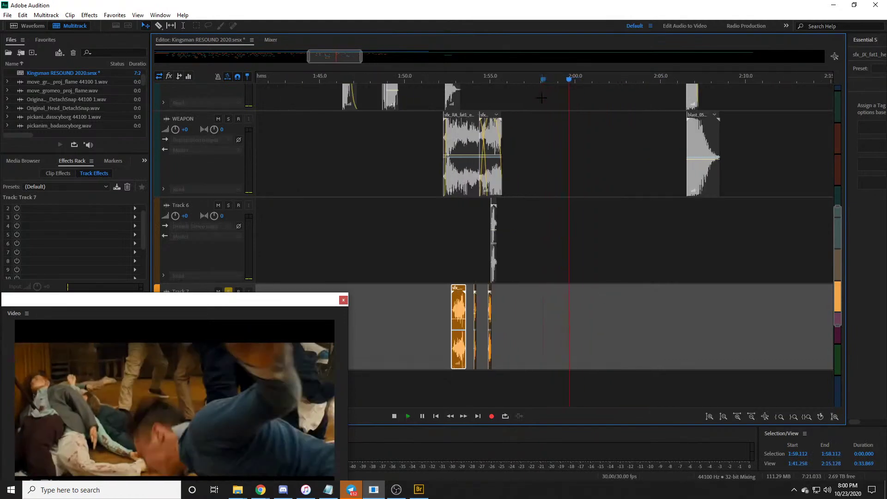
scroll(470, 76, up, 2)
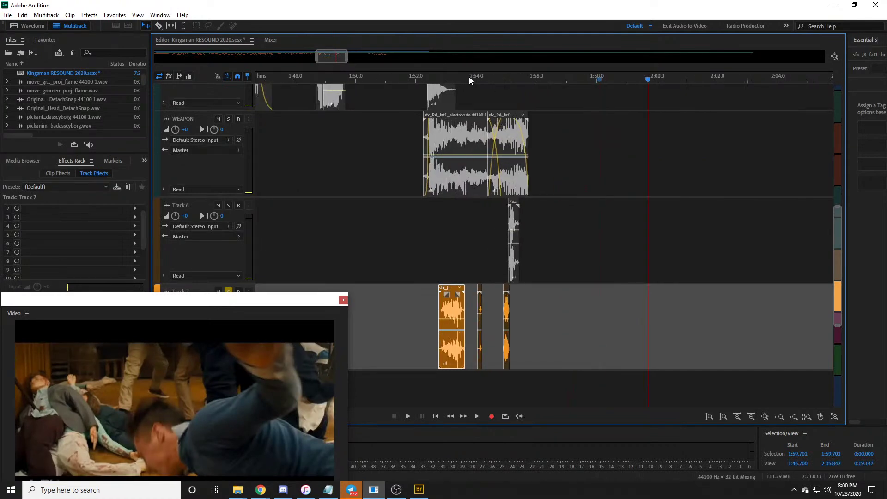
Step: Move the head grab clip from Track 7 to Track 6, starting at about 1:58.9
drag(453, 287, 601, 201)
scroll(668, 77, up, 3)
drag(524, 224, 587, 226)
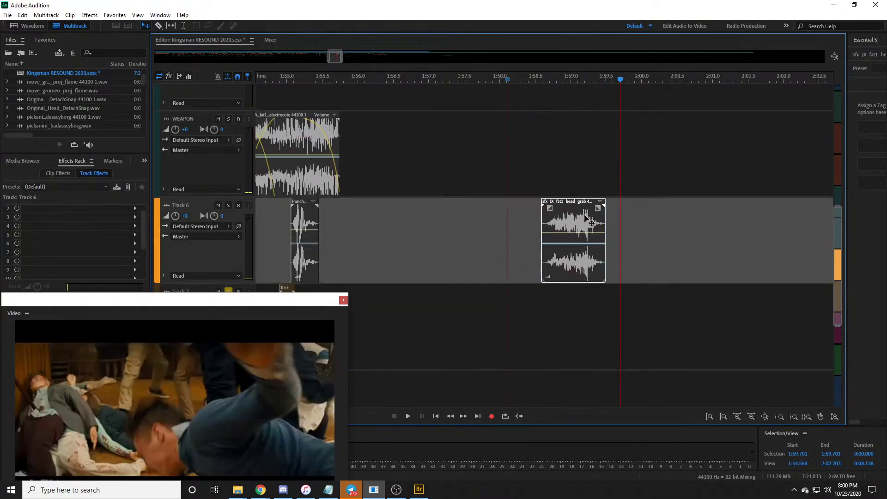
drag(573, 215, 593, 220)
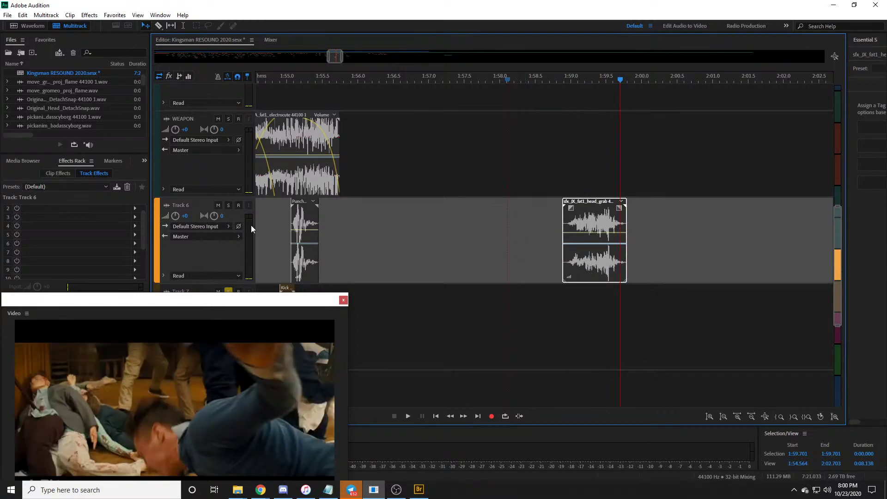
Step: Turn off solo on Track 7
scroll(471, 220, up, 2)
scroll(462, 236, down, 2)
scroll(295, 228, down, 4)
click(231, 194)
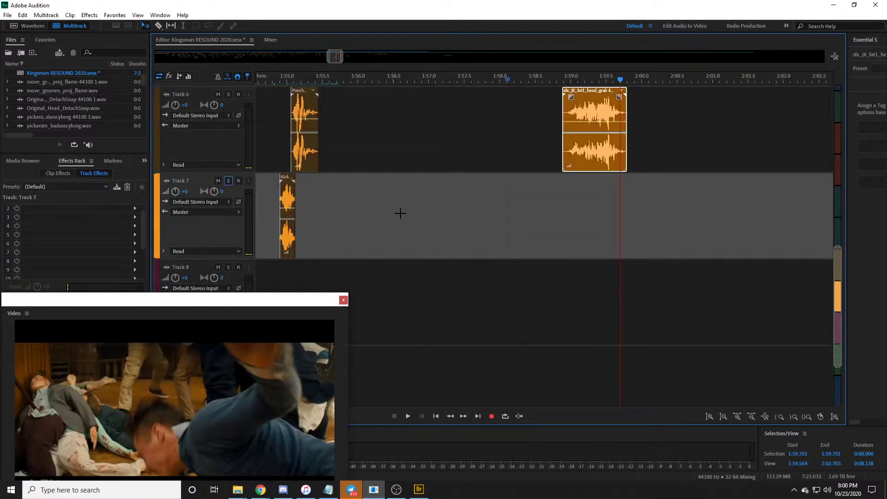
Step: Play the scene around the head grab clip and scrub to the impact frame at 1:59.554
scroll(462, 208, up, 5)
click(573, 97)
key(space)
key(space)
scroll(609, 76, up, 2)
drag(506, 79, 587, 80)
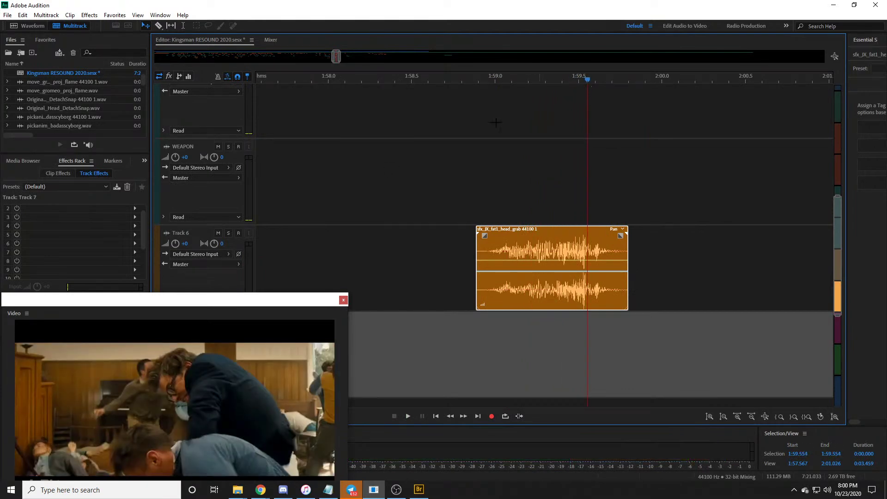
Step: Solo Track 6 and play the head grab clip from 1:58.928
click(228, 232)
click(483, 83)
key(space)
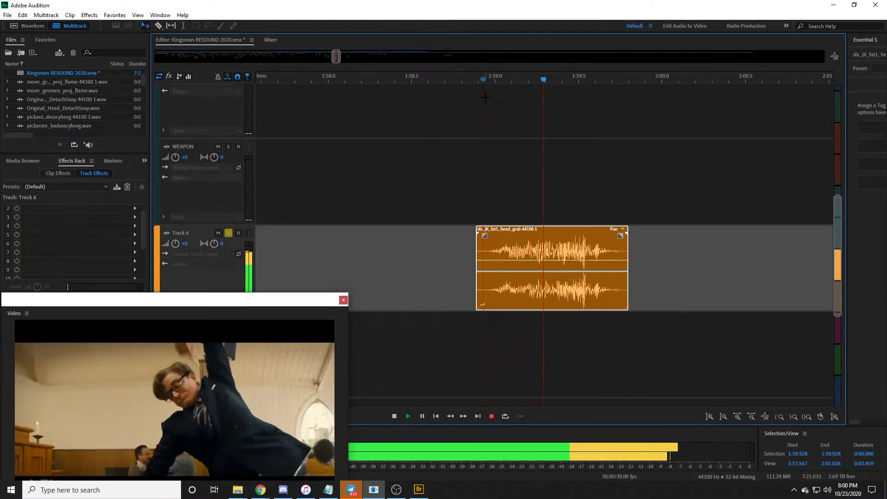
key(space)
Step: Trim the end of the head grab clip to about 1:59.58 and give it a short, steep fade-out
drag(483, 80, 585, 80)
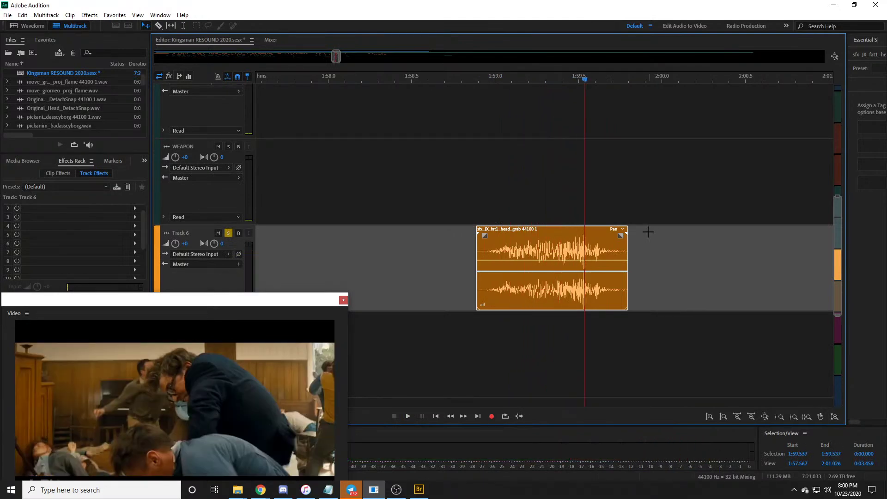
drag(627, 244, 602, 244)
scroll(585, 208, up, 5)
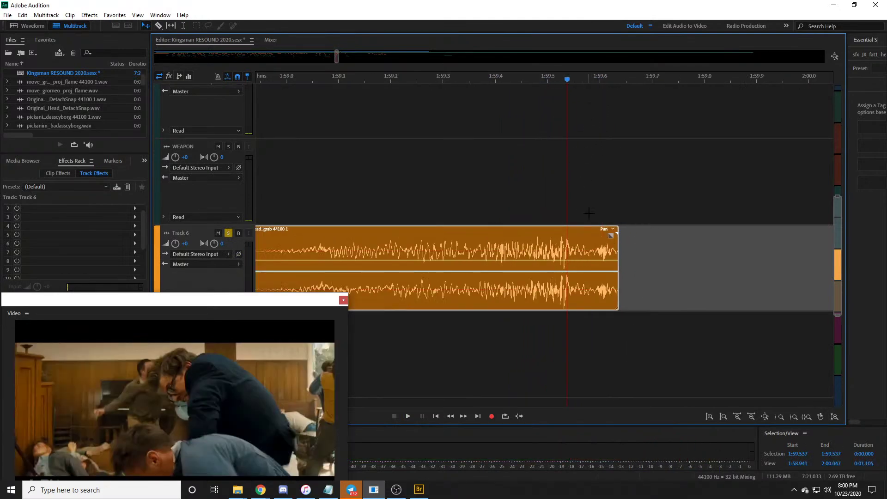
drag(616, 250, 588, 249)
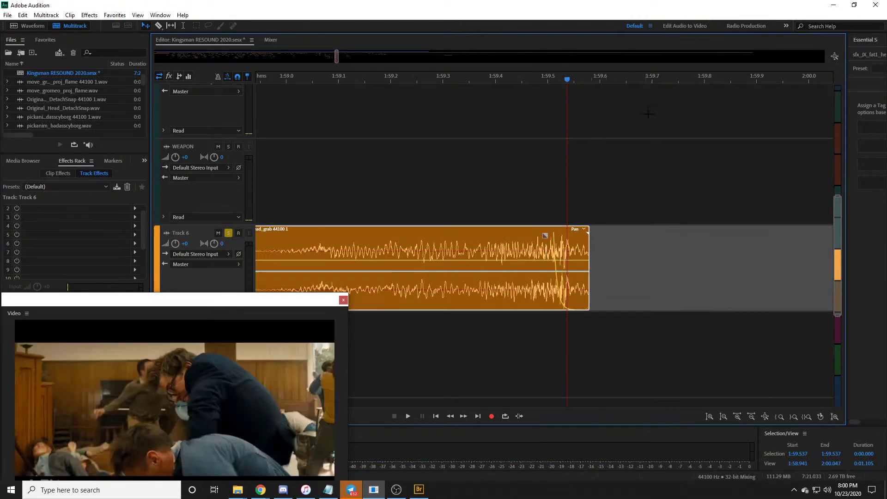
scroll(676, 90, down, 3)
scroll(680, 80, down, 3)
Step: Play the trimmed head grab clip from 1:58.997, then shift it earlier to start at about 1:58.85
click(514, 79)
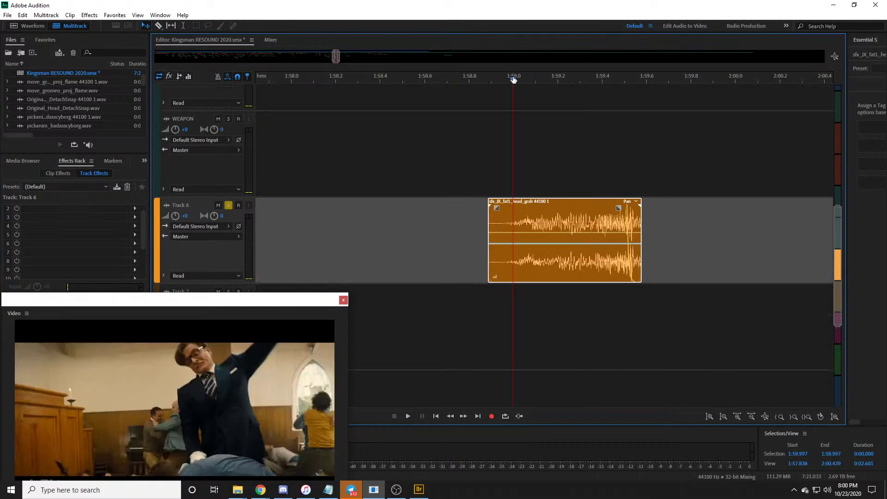
key(space)
key(space)
drag(507, 82, 628, 84)
drag(592, 213, 584, 216)
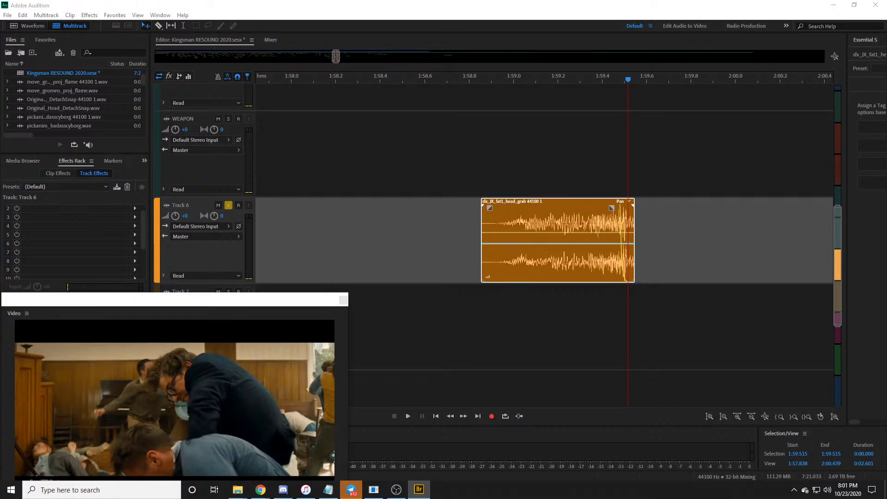
Step: Bring sfx_hit_body_xlrg01 in from Adobe Bridge, put it on the WEAPON track, and solo that track instead of Track 6
drag(139, 272, 514, 318)
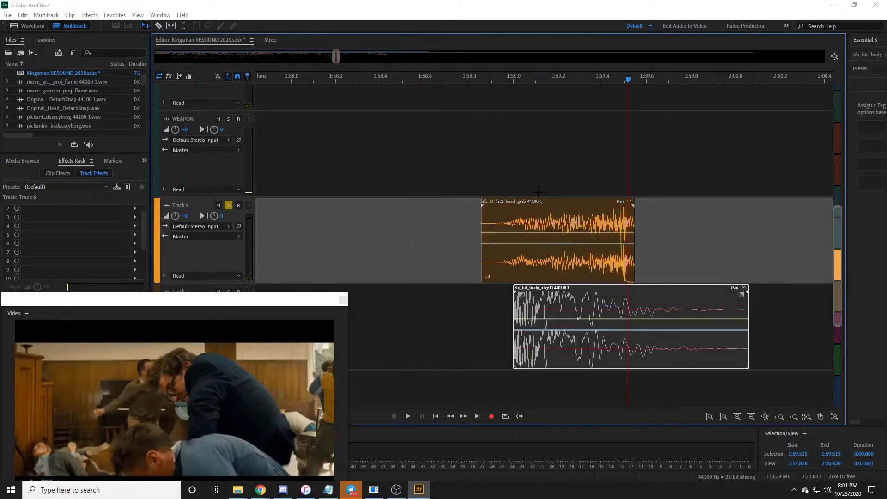
drag(588, 351, 659, 178)
click(228, 205)
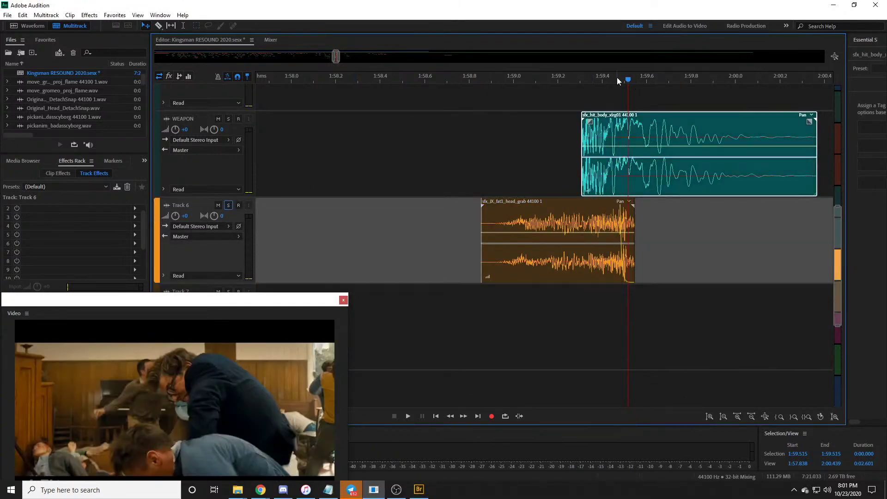
scroll(616, 77, up, 2)
click(228, 119)
scroll(476, 138, up, 1)
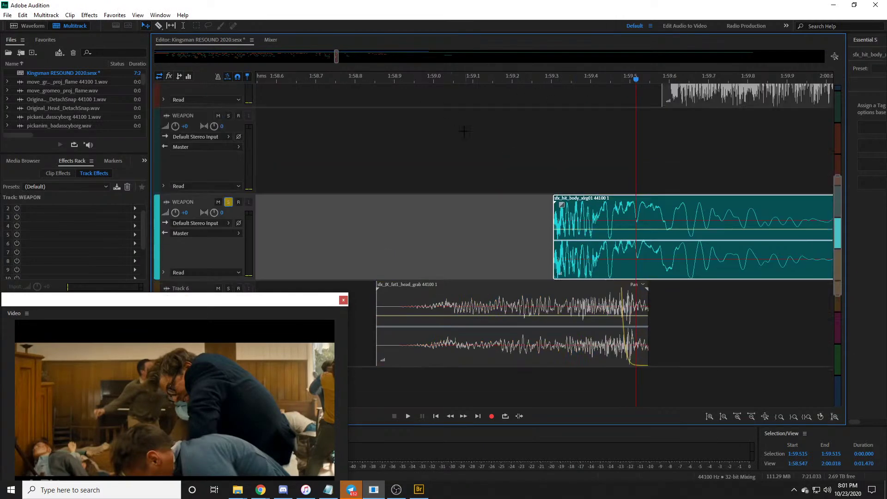
Step: Align the start of the body hit clip with the impact at about 1:59.52 and play it from about 1:59.43
scroll(456, 75, down, 2)
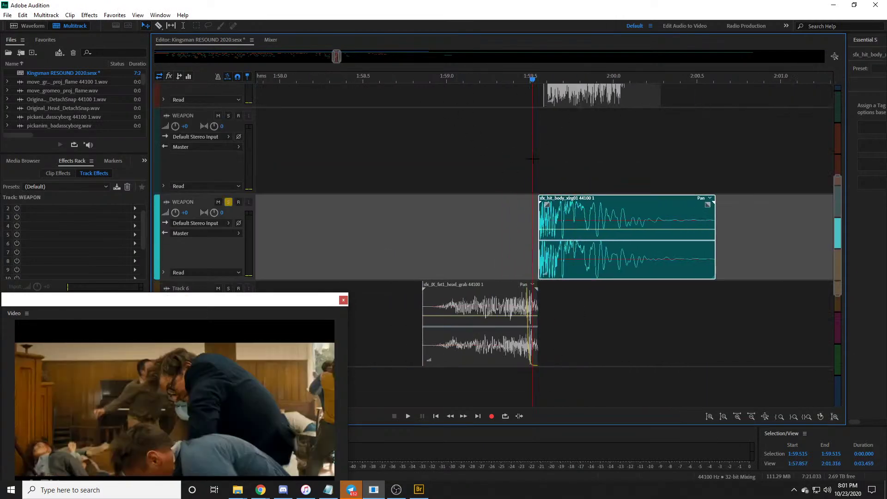
scroll(508, 138, down, 1)
scroll(523, 78, up, 1)
click(548, 80)
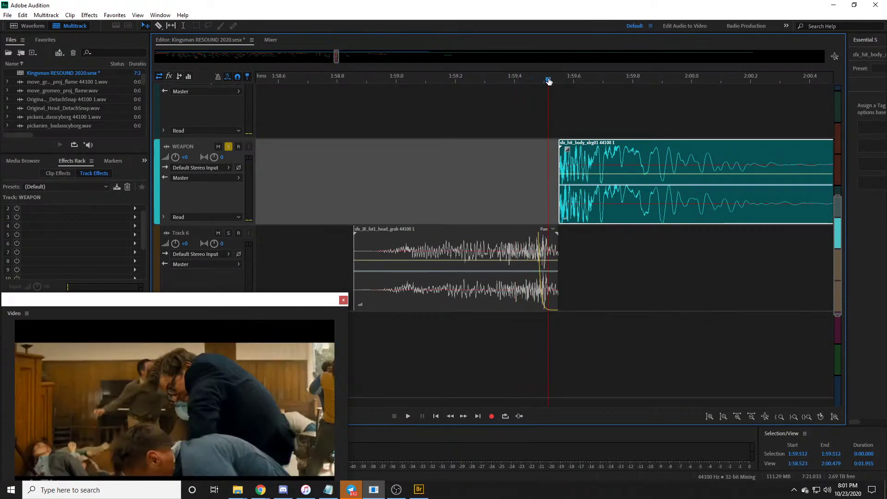
drag(610, 155, 600, 155)
click(523, 78)
key(space)
key(space)
Step: Add a short fade-in and a long curved fade-out starting at about 1:59.93 to the body hit clip
scroll(523, 80, down, 1)
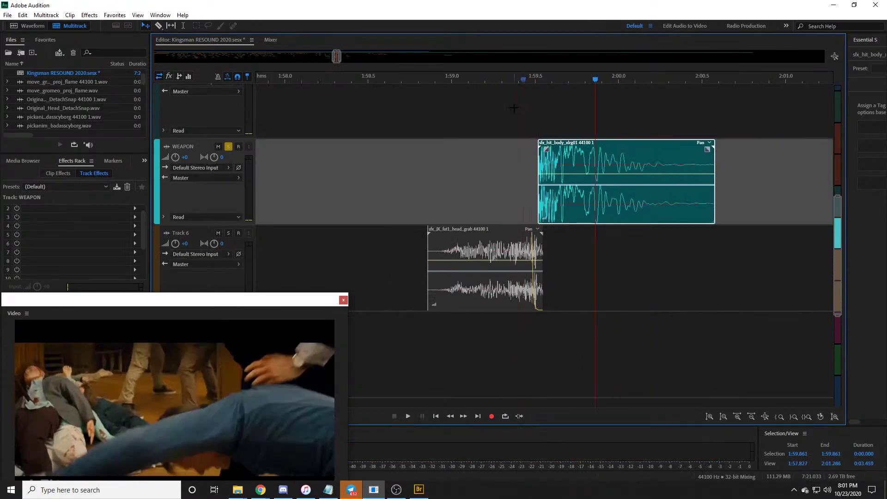
drag(546, 149, 554, 131)
drag(707, 149, 599, 179)
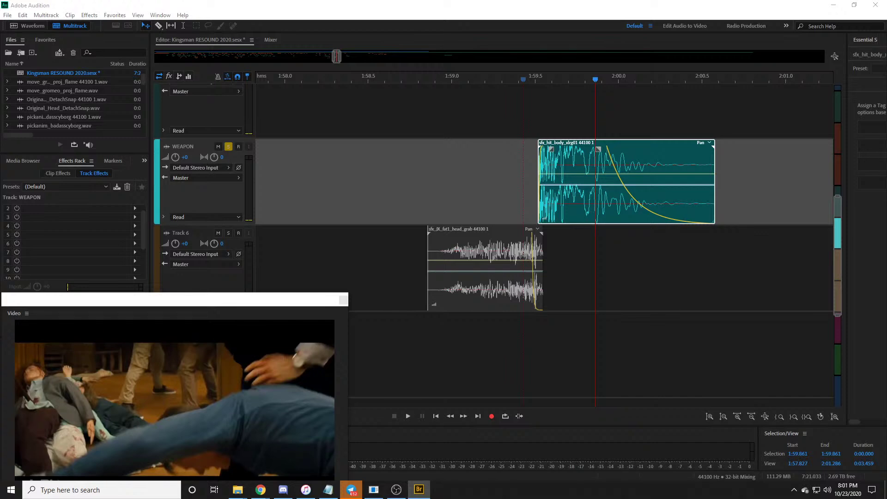
Step: Bring sfx_brut_bone_break_lg01 in from Adobe Bridge to Track 7 at about 1:59.55 and turn off solo on the WEAPON track
drag(70, 132, 550, 324)
scroll(309, 217, down, 1)
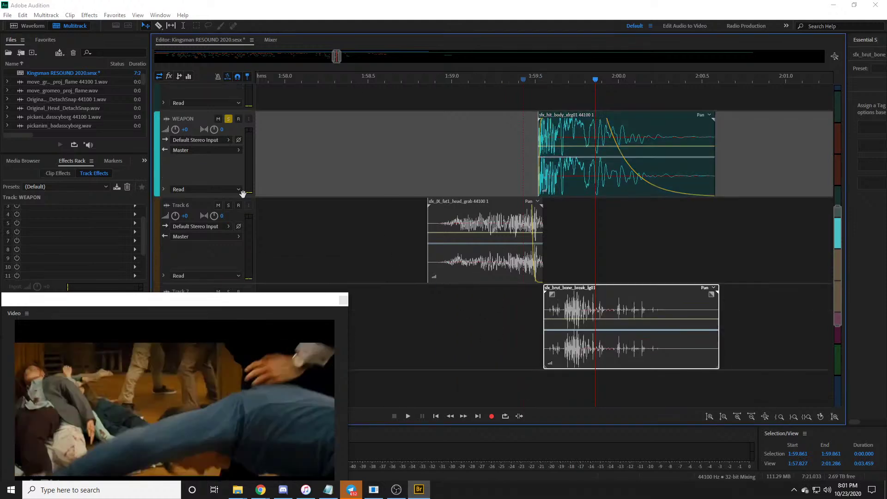
click(228, 119)
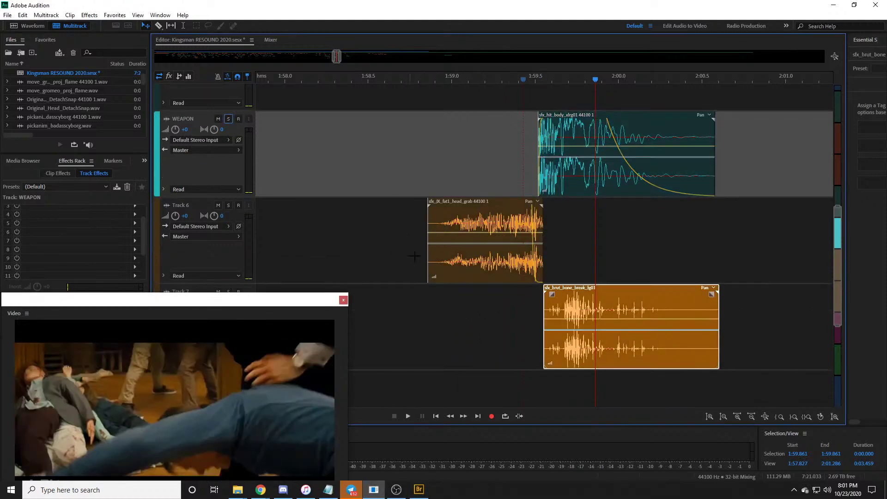
Step: Play the layered grab, body hit and bone break clips from 1:58.865
drag(510, 79, 429, 99)
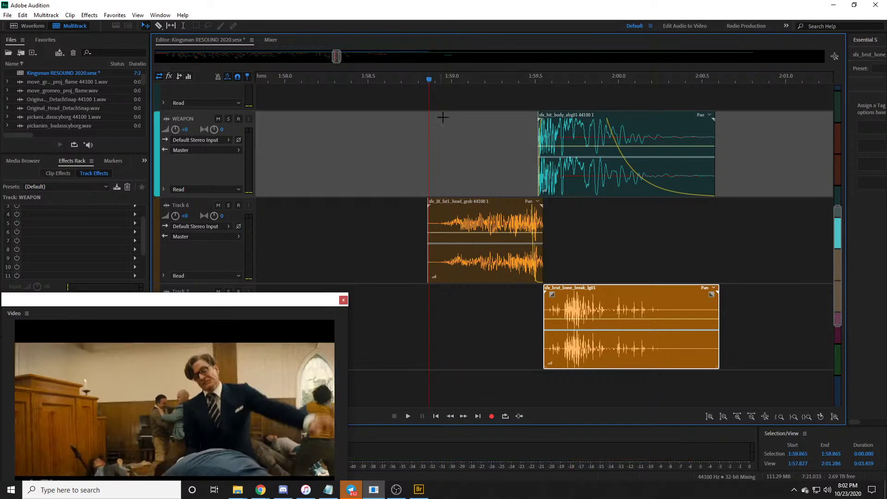
key(space)
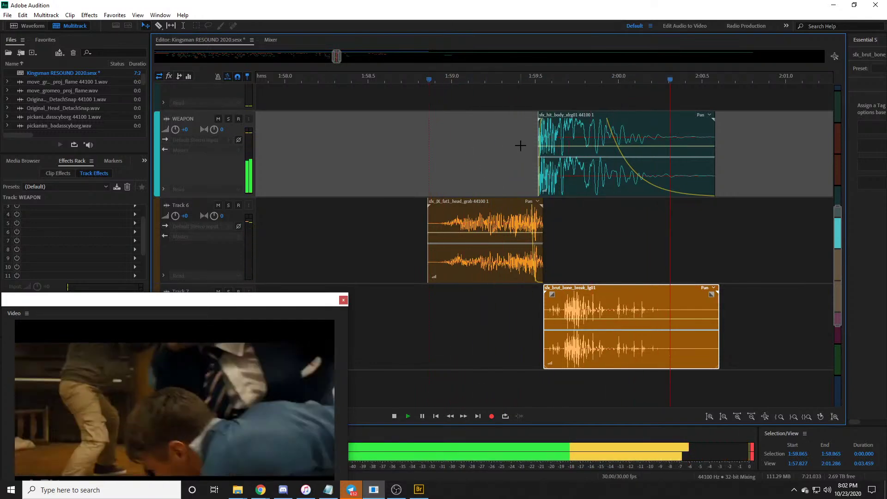
key(space)
Step: Align the bone break's start with the body hit at about 1:59.52 and lower the volume envelopes of both clips
scroll(738, 83, up, 2)
drag(459, 80, 489, 81)
drag(536, 297, 534, 334)
drag(514, 146, 514, 153)
Step: Play the quieter layered impact from 1:58.860 and again from 1:59.012
click(325, 78)
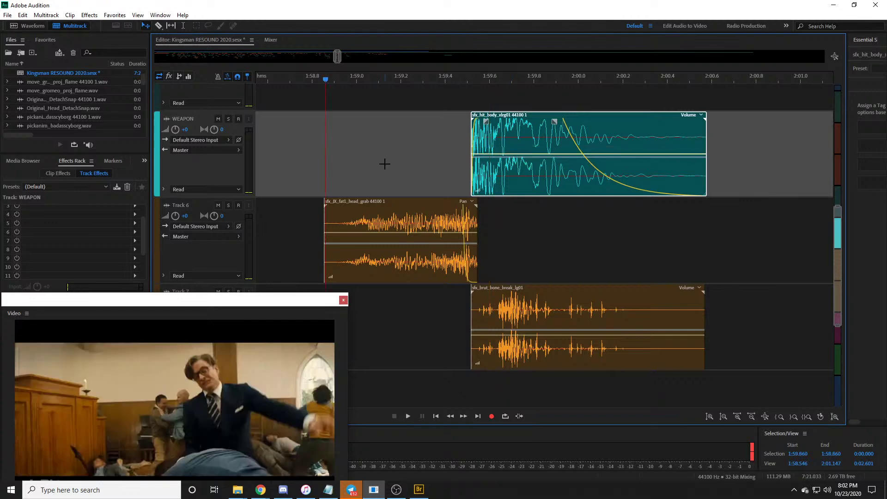
key(space)
key(space)
scroll(363, 77, down, 2)
click(360, 76)
key(space)
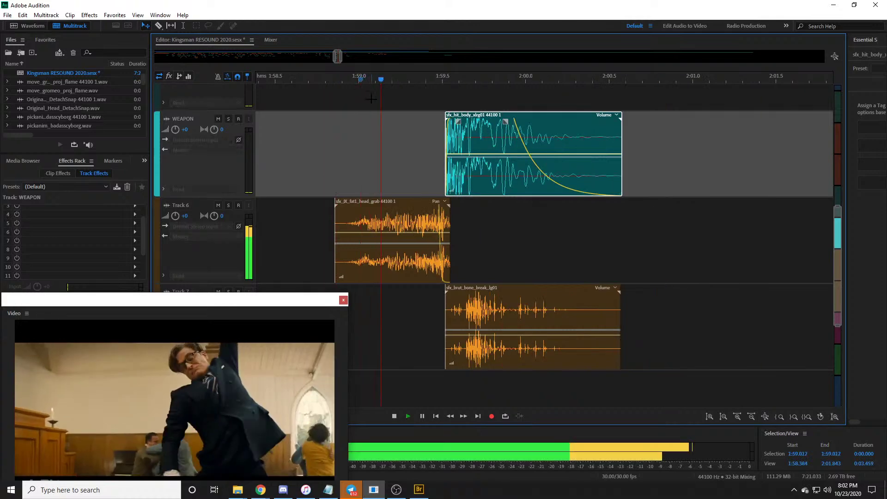
key(space)
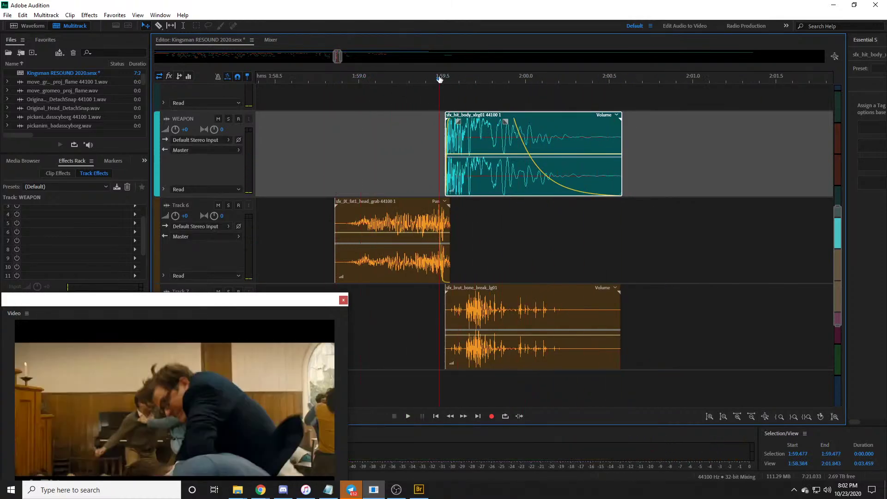
Step: Check the impact frame, then slightly raise the volume envelopes of the body hit and bone break clips
click(449, 79)
click(452, 78)
drag(484, 154, 489, 149)
mouse_move(497, 323)
mouse_down()
mouse_move(496, 337)
mouse_move(508, 332)
mouse_up()
Step: Play the rebalanced impact from 1:58.843, continue through the scene to about 2:01.5, and switch to Adobe Bridge
click(333, 78)
key(space)
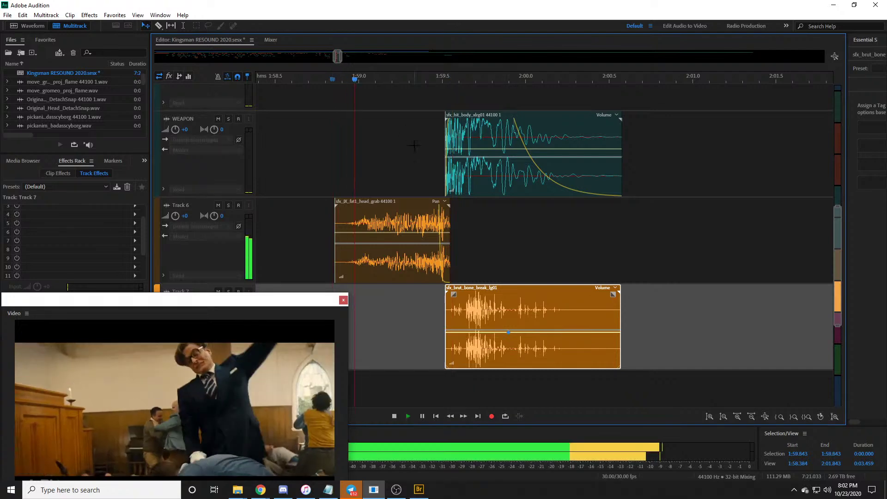
scroll(427, 78, down, 3)
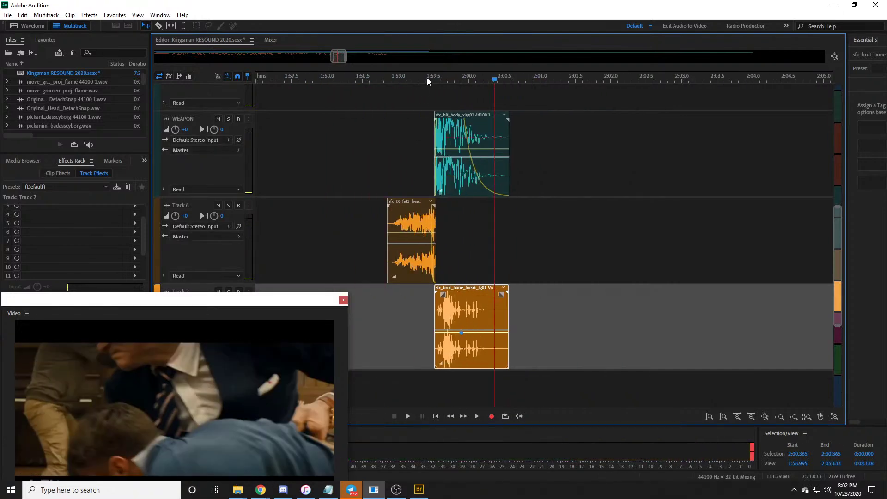
key(space)
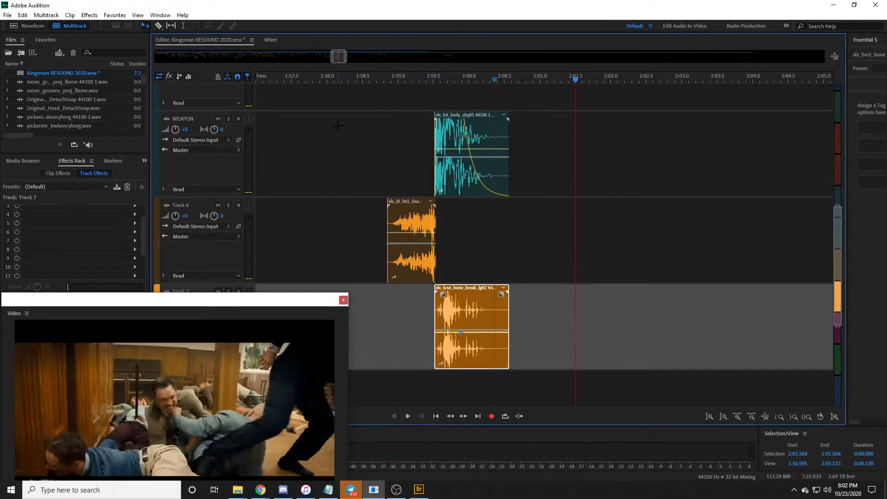
click(419, 489)
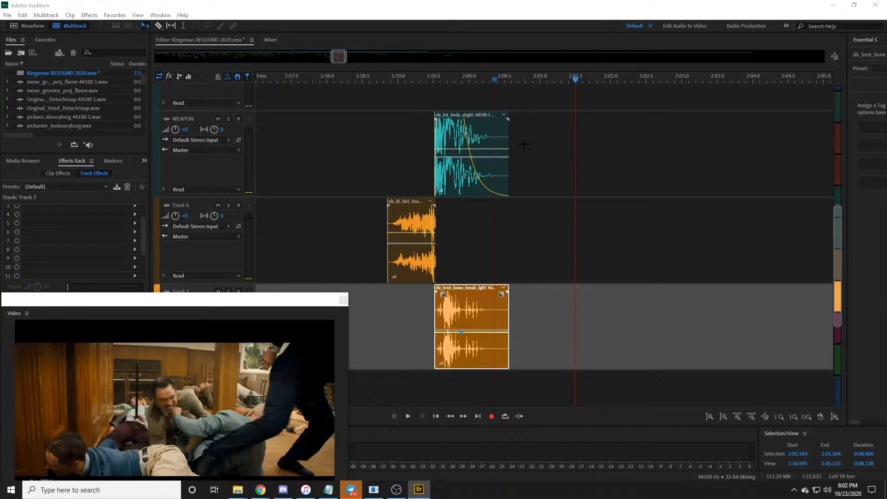
Step: Play the scene from 1:52.356 through to about 2:02.3 to review the placed effects
scroll(554, 80, down, 3)
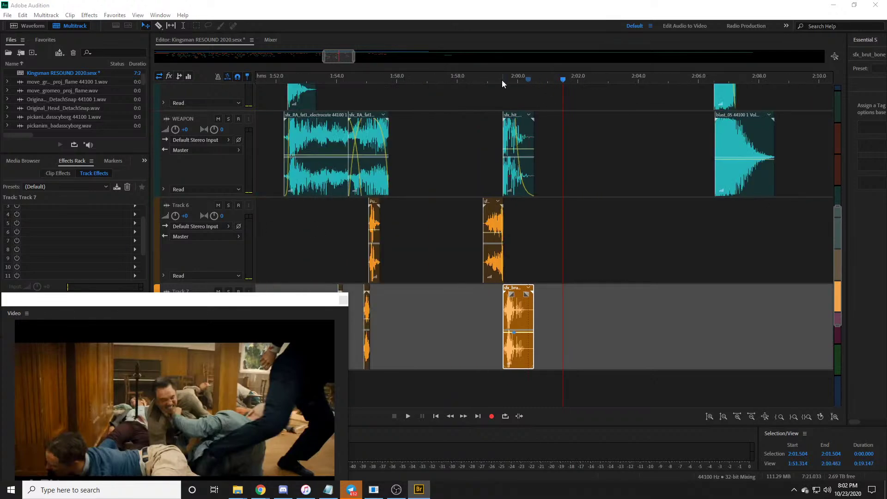
click(300, 88)
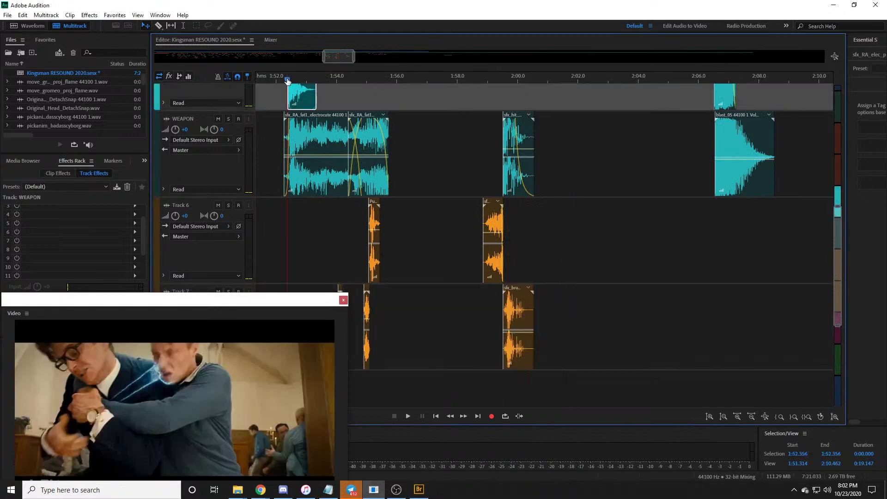
drag(337, 57, 332, 61)
key(space)
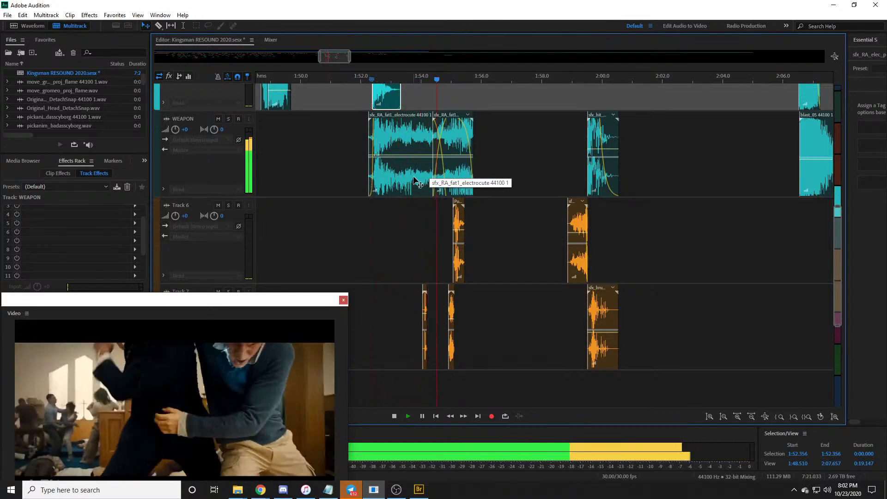
scroll(416, 178, up, 2)
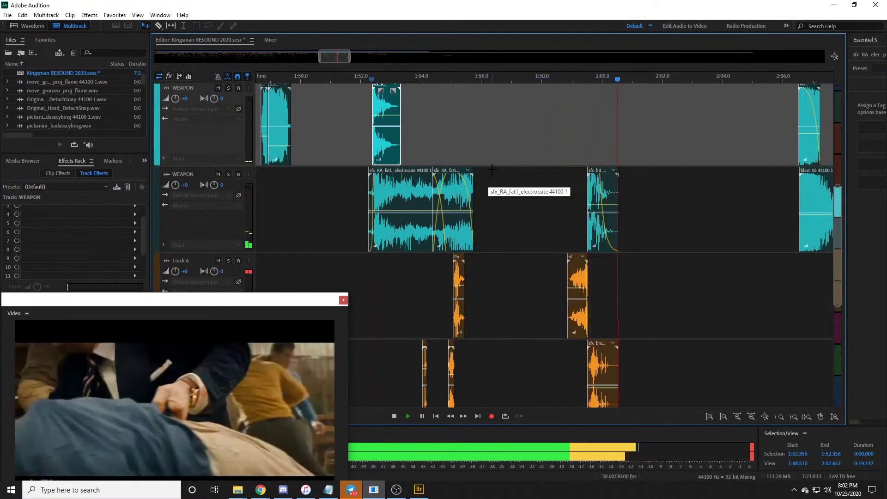
key(space)
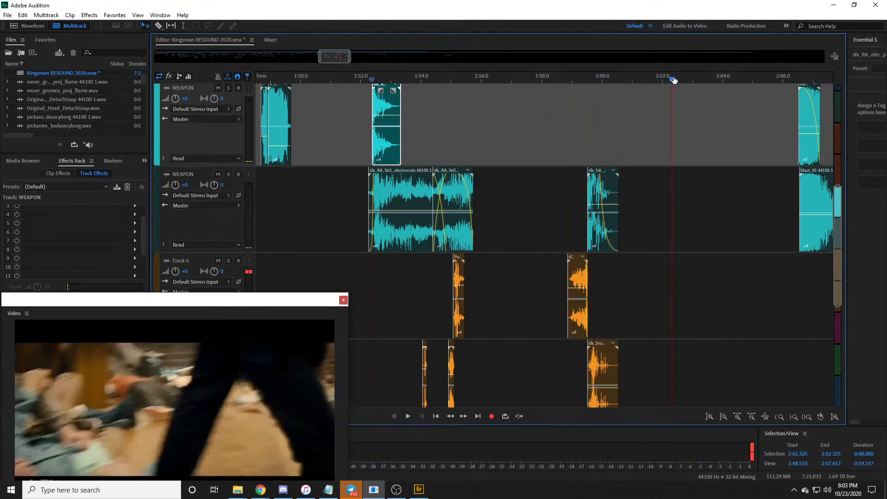
Step: Add the sfx_MB_CBreaker_air01 effect to Track 6, starting at about 2:00.26
scroll(673, 81, up, 4)
scroll(467, 186, down, 3)
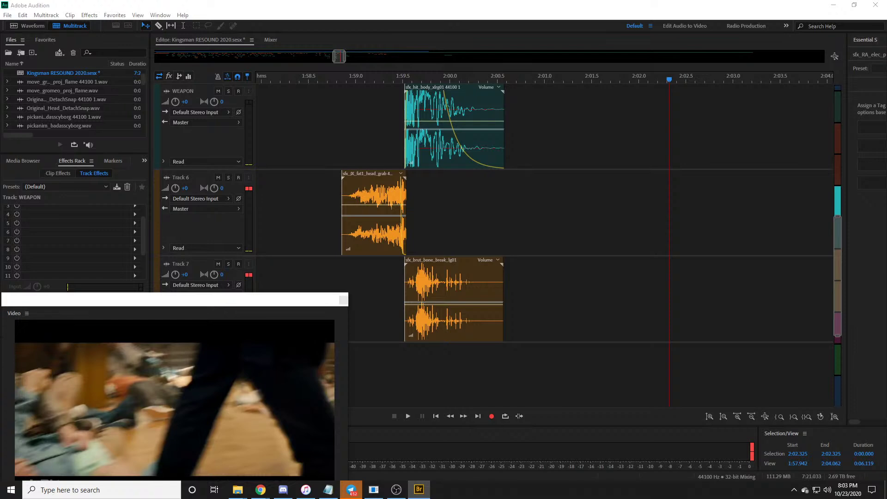
drag(381, 313, 579, 213)
scroll(612, 135, up, 2)
drag(516, 82, 456, 81)
scroll(508, 82, up, 2)
drag(649, 260, 509, 280)
Step: Play the body lift from about 2:00.3 and slightly lower the CBreaker clip's volume envelope
key(space)
key(space)
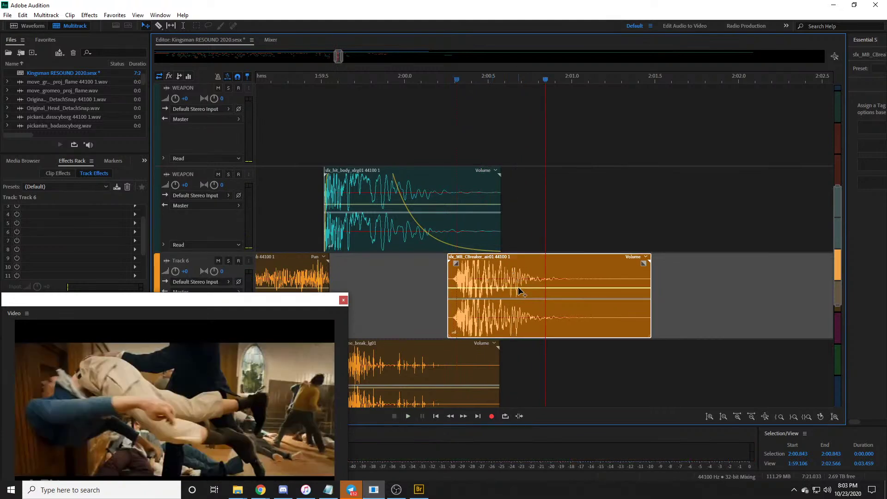
click(455, 82)
key(space)
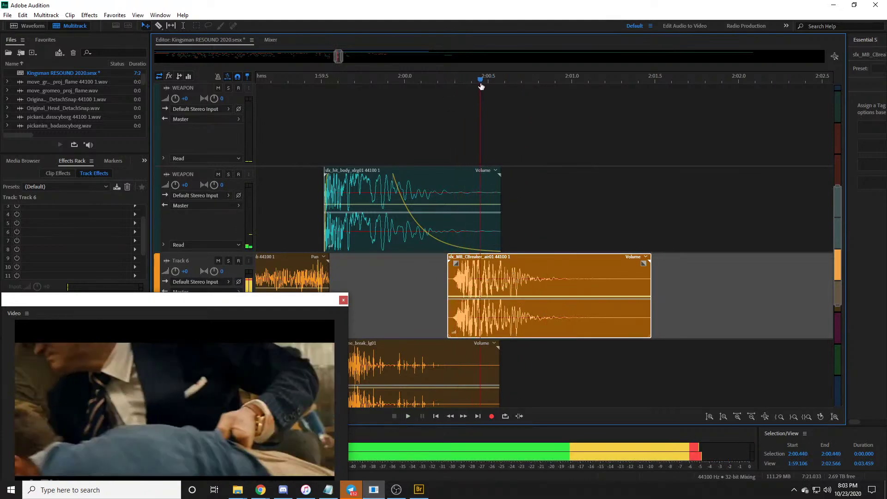
key(space)
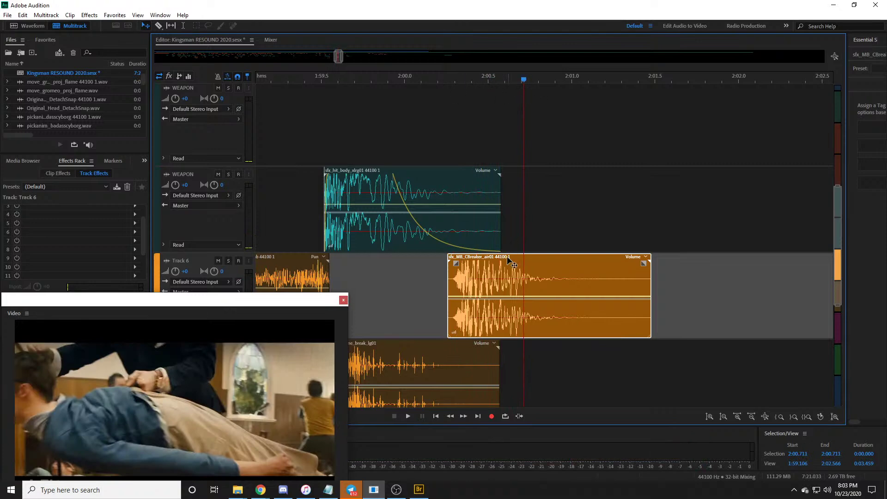
Step: Play the lift, check its frames, and shift the CBreaker clip to start at about 2:00.45
click(434, 80)
key(space)
key(space)
drag(559, 279, 582, 278)
drag(472, 77, 536, 88)
drag(560, 256, 566, 255)
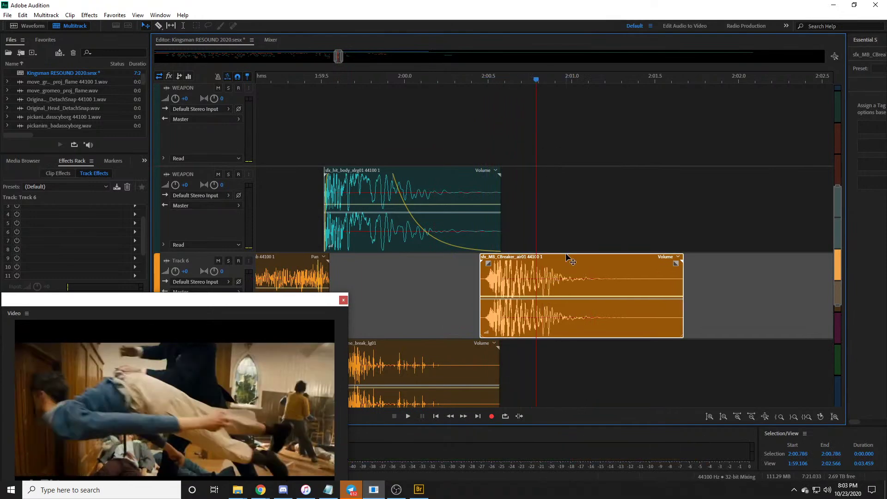
Step: Play the repositioned CBreaker effect from 2:00.484 and continue to about 2:01.6
click(486, 103)
key(space)
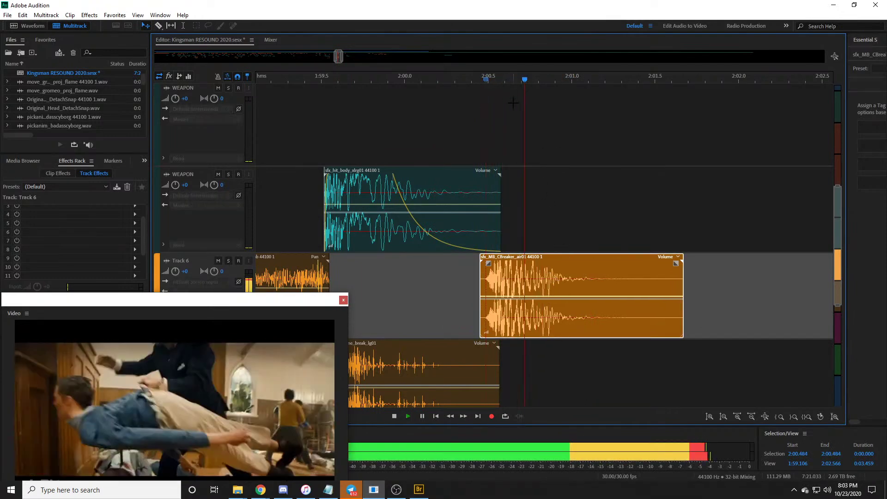
key(space)
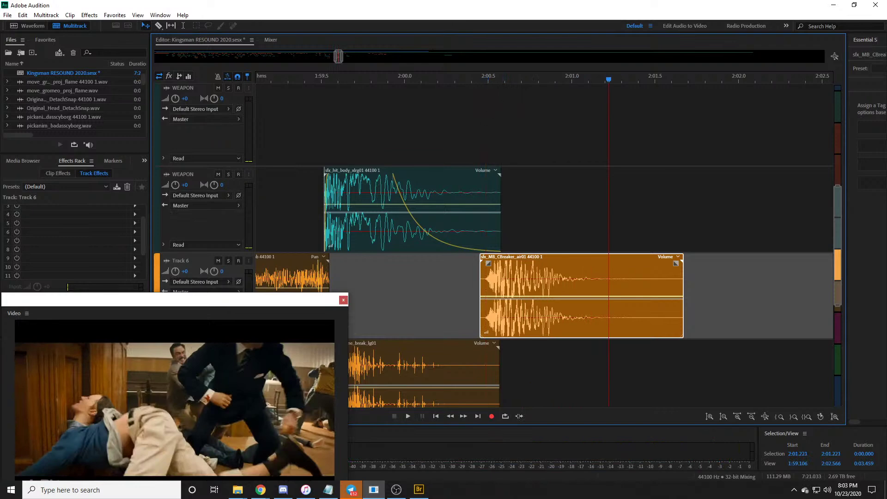
key(space)
key(space)
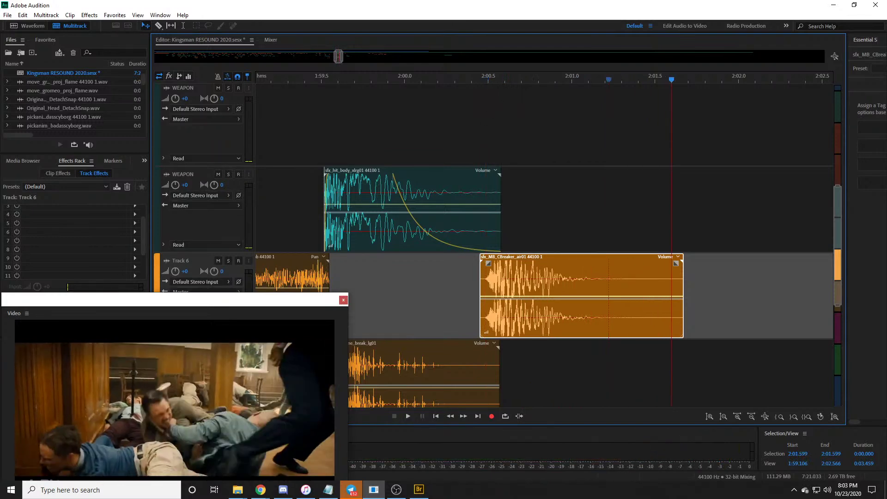
Step: Bring sfx_MB_fat1_bodythrow_L from Adobe Bridge onto the second WEAPON track at about 2:01.06 and play it
key(alt+Tab)
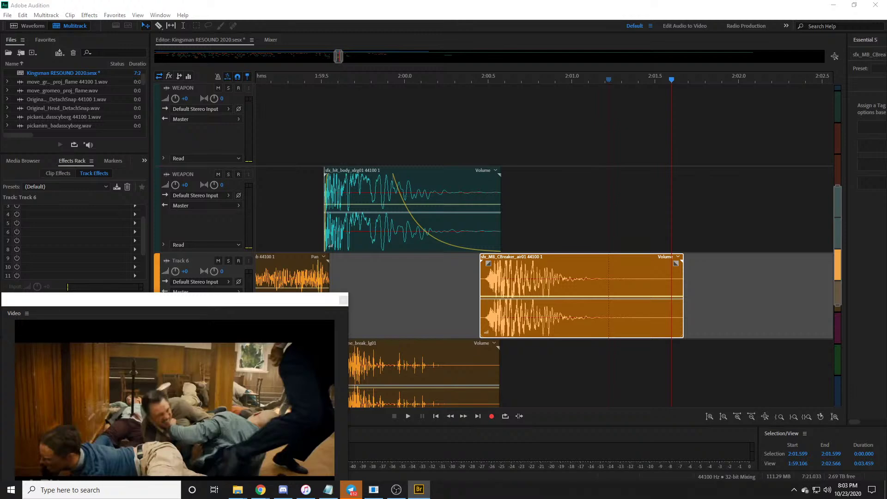
drag(343, 273, 574, 216)
click(582, 82)
scroll(583, 81, down, 4)
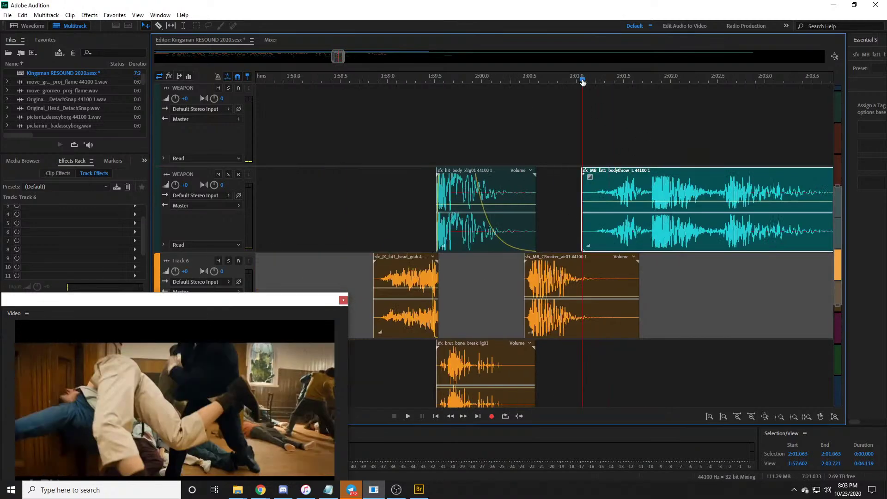
key(space)
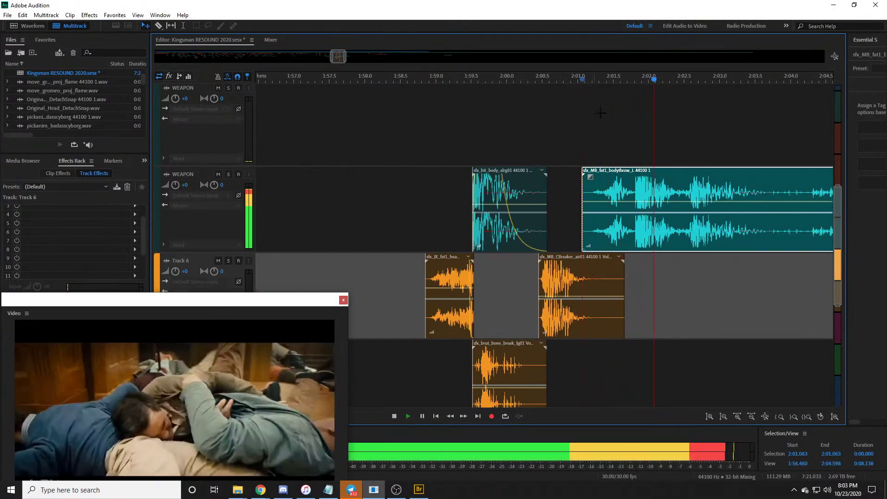
key(space)
Step: Move the body throw clip to start at about 2:00.8 and play it against the picture
drag(589, 199, 492, 198)
scroll(645, 77, up, 4)
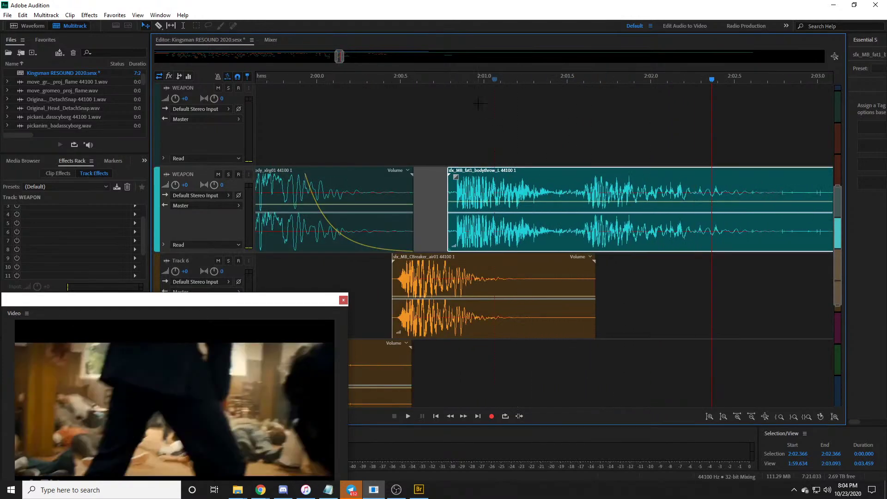
click(458, 80)
key(space)
drag(569, 188, 572, 189)
key(space)
key(space)
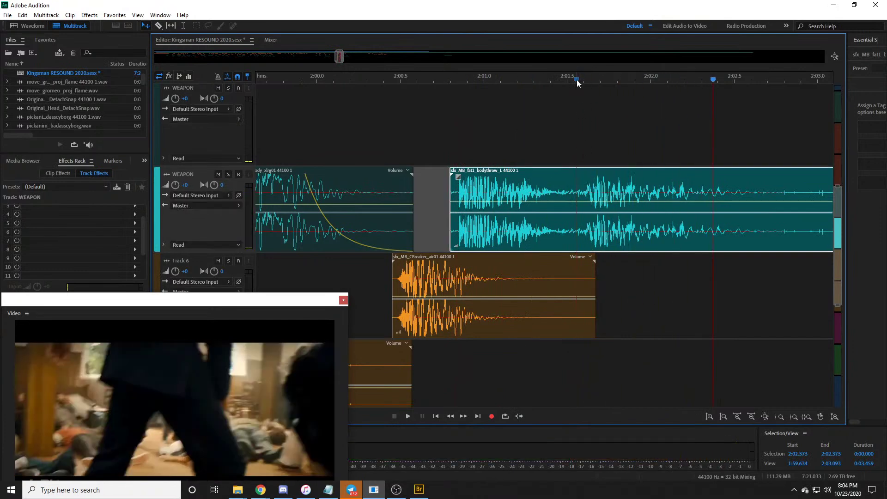
Step: Split the body throw clip at about 2:01.54 and move its second part onto Track 6 at about 2:02.85
scroll(576, 103, down, 1)
key(r)
click(576, 184)
key(v)
drag(606, 192, 768, 276)
Step: Play the throw from 2:00.623 and nudge the first body throw part to start at about 2:00.76
click(459, 79)
key(space)
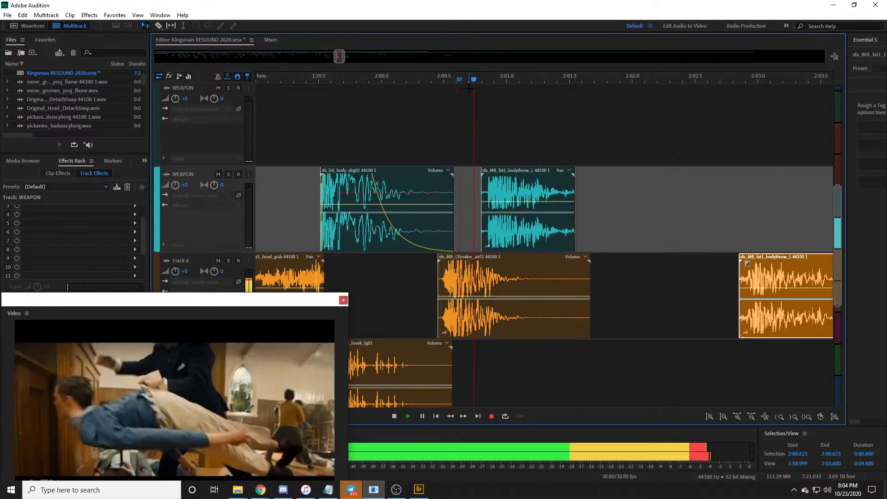
key(space)
click(449, 76)
key(space)
key(space)
scroll(535, 181, up, 2)
drag(537, 184, 521, 194)
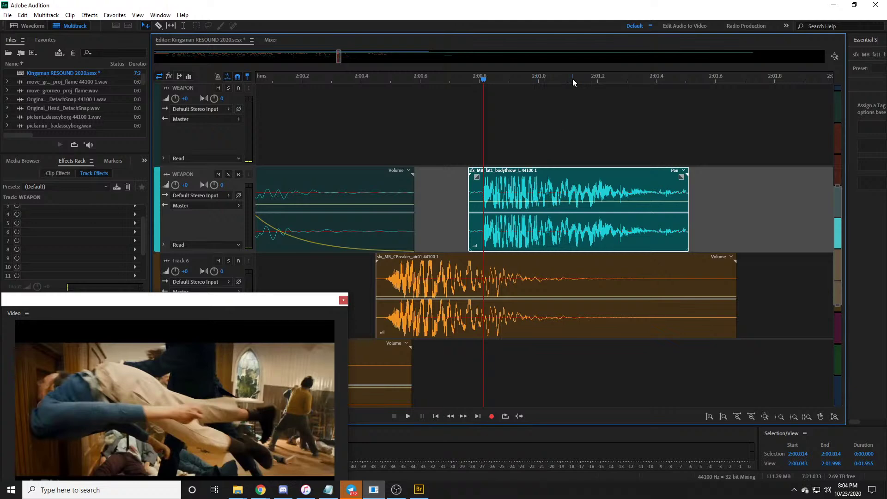
Step: Play the layered throw from 2:00.283 and again from 1:58.954
scroll(573, 79, down, 2)
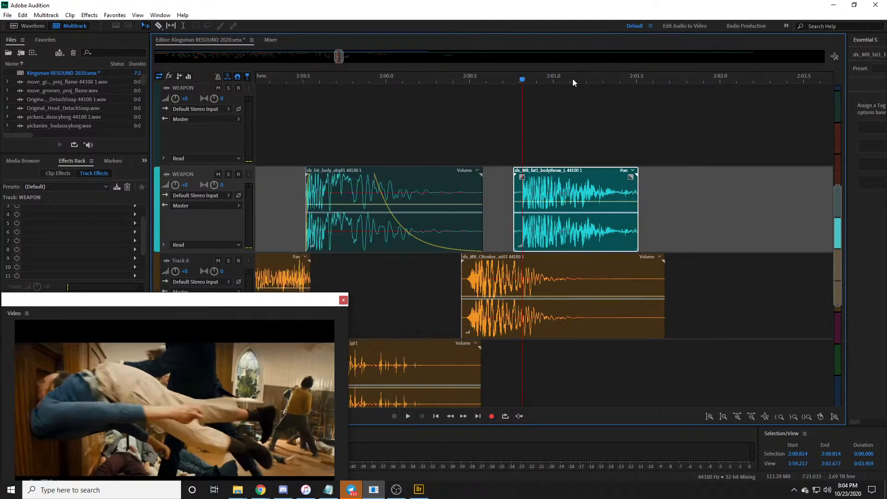
scroll(572, 79, down, 1)
click(465, 98)
key(space)
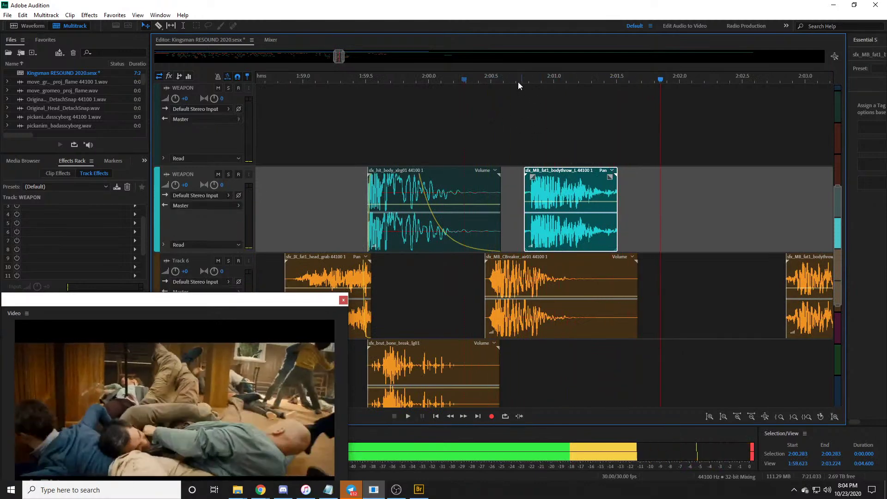
click(297, 111)
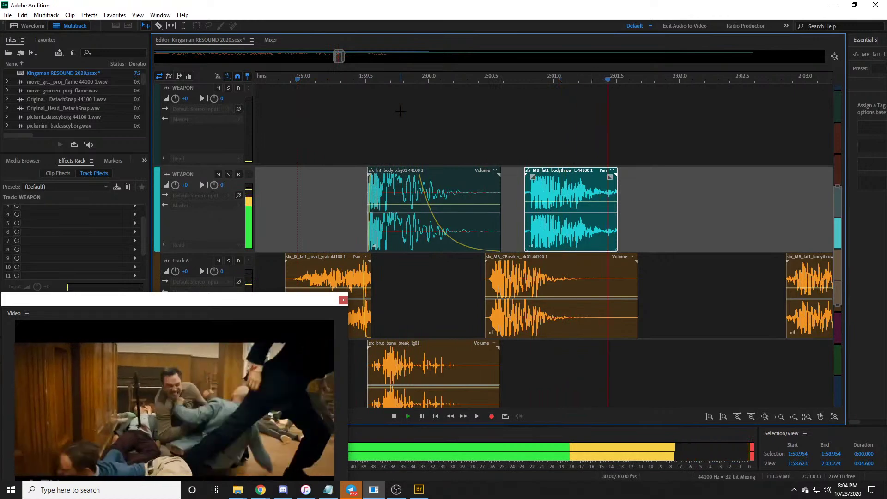
key(space)
Step: Check the throw frames and shorten the CBreaker clip on Track 6 by time-stretching it to 83%
click(520, 81)
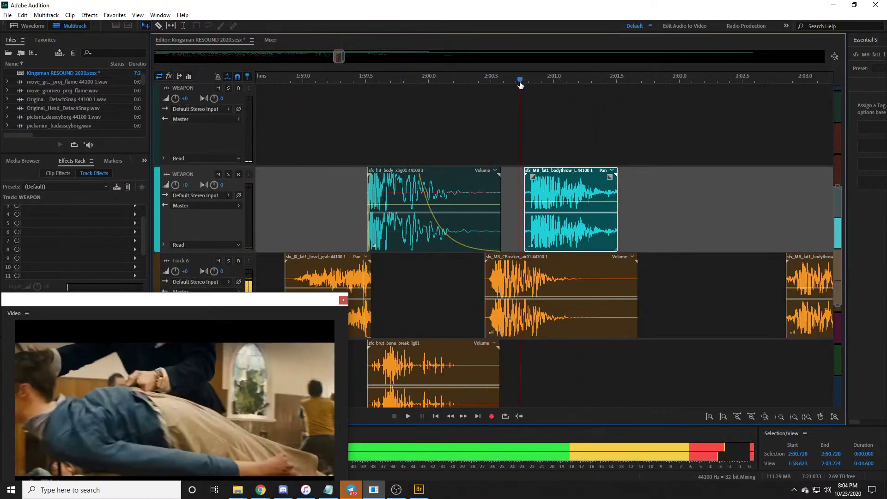
click(507, 82)
click(626, 269)
drag(636, 273, 611, 272)
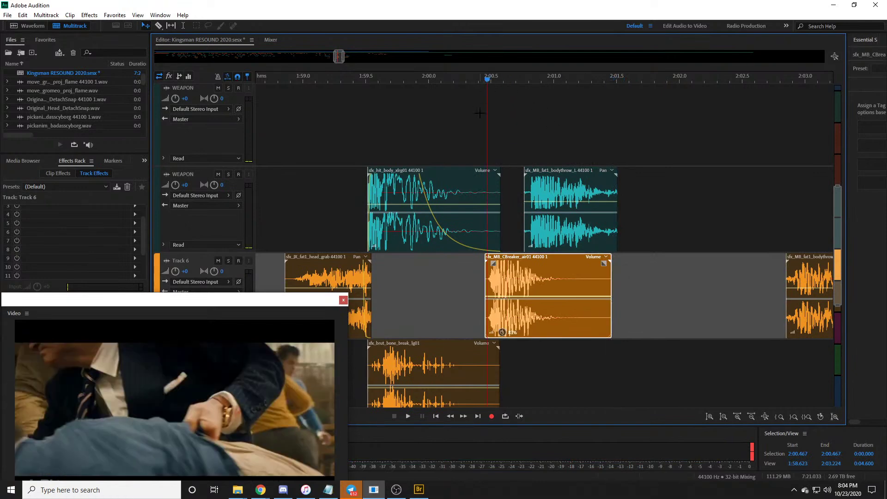
Step: Move the shortened CBreaker clip to start at about 2:00.5 and play the throw again
key(space)
key(space)
drag(532, 276, 538, 276)
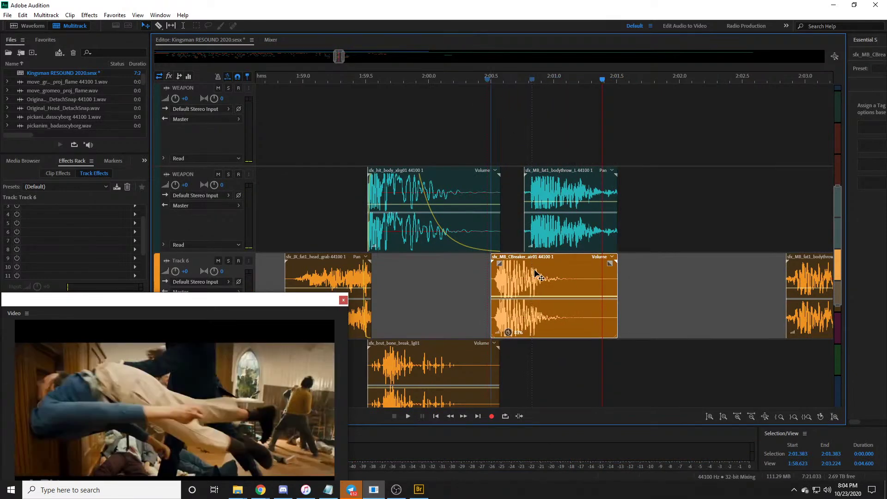
key(space)
key(space)
drag(533, 81, 611, 82)
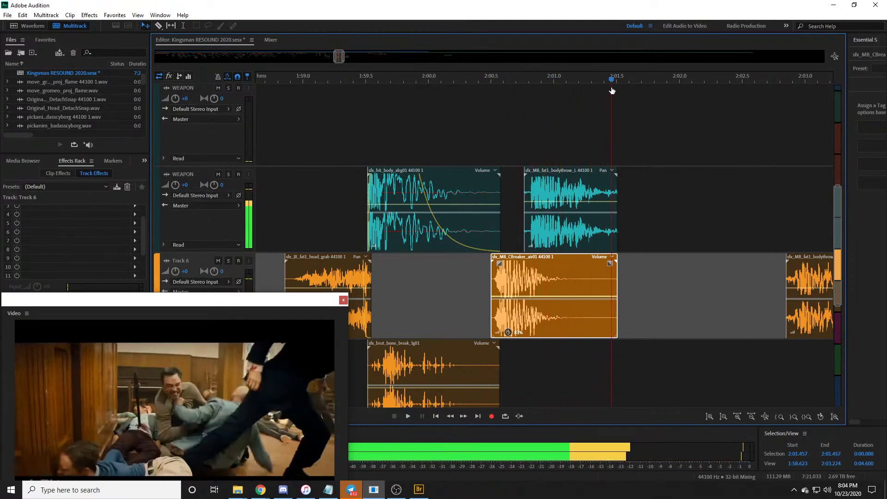
Step: Fade out the end of the first body throw part on the second WEAPON track
click(610, 208)
drag(614, 175, 581, 176)
scroll(508, 76, down, 2)
scroll(508, 76, down, 1)
drag(550, 79, 568, 82)
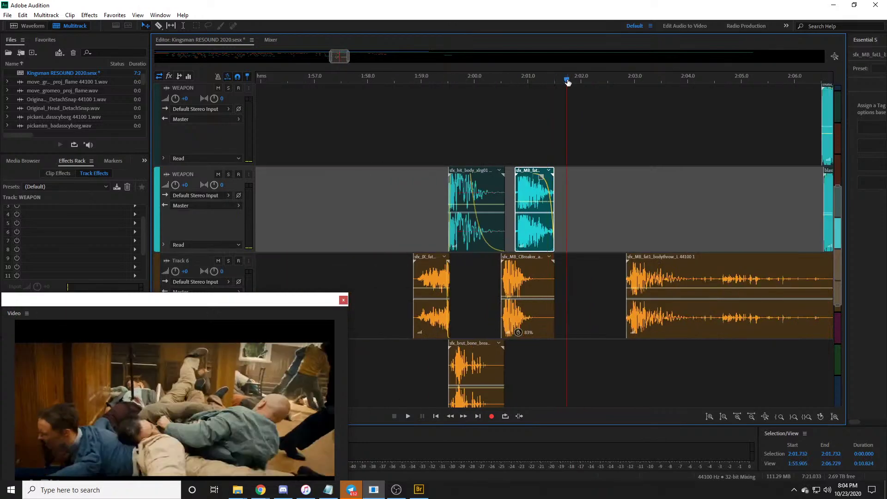
Step: Play onward from 2:01.732 and move the remaining body throw part on Track 6 to about 2:07.3
key(space)
scroll(554, 76, down, 2)
click(599, 272)
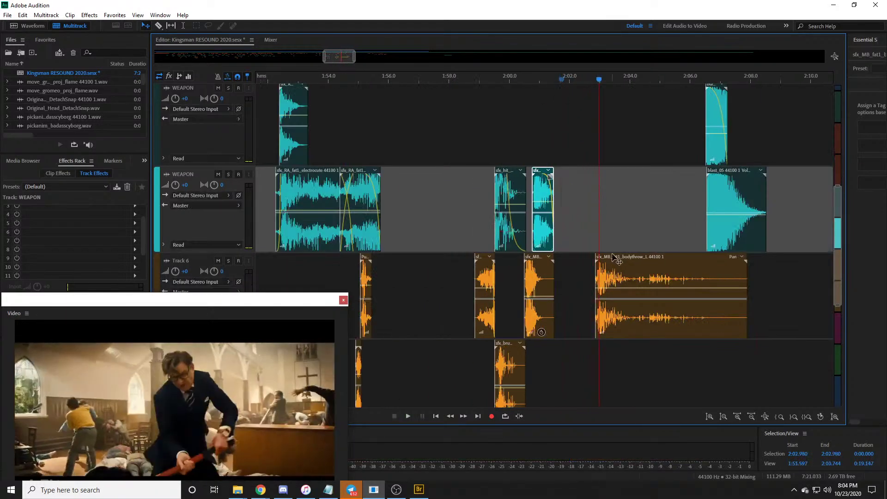
click(663, 268)
drag(664, 268, 711, 266)
key(space)
key(space)
Step: Play on to the staff hit at 2:05.470 and move the remaining body throw part to start at about 2:05.35
scroll(535, 72, down, 1)
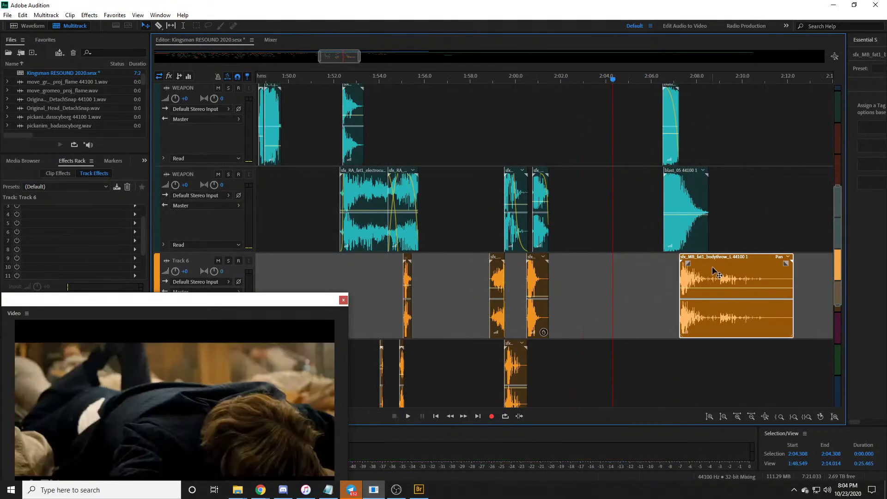
key(space)
key(space)
scroll(763, 87, up, 2)
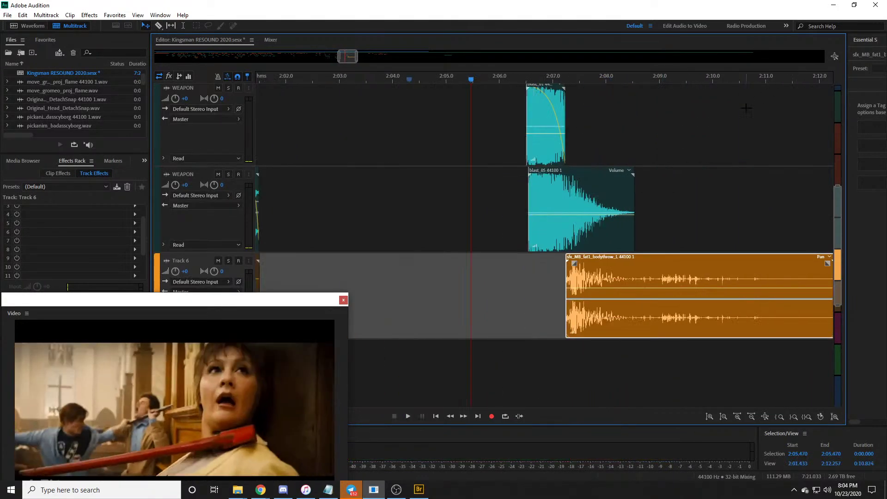
drag(664, 266, 562, 267)
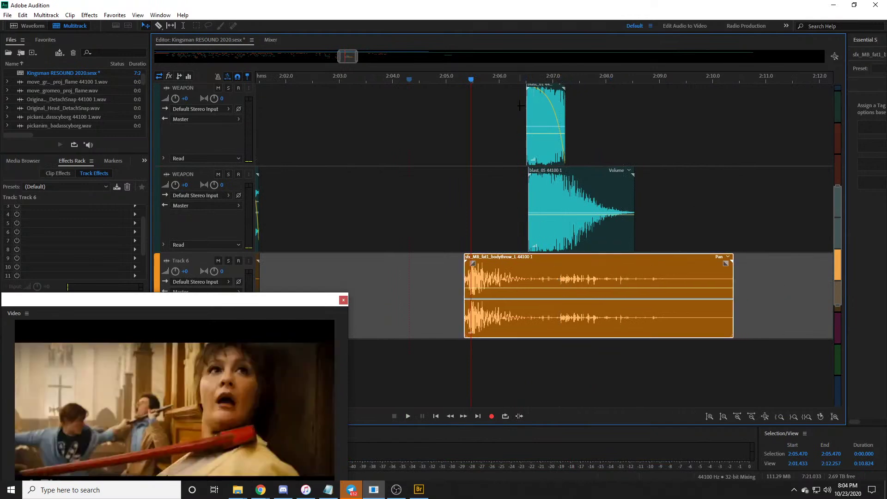
Step: Shift the body throw part on Track 6 to start at about 2:05.1 and play from 2:05.007
mouse_move(467, 85)
mouse_down()
mouse_move(455, 79)
mouse_move(491, 79)
mouse_move(416, 83)
mouse_move(456, 81)
mouse_up()
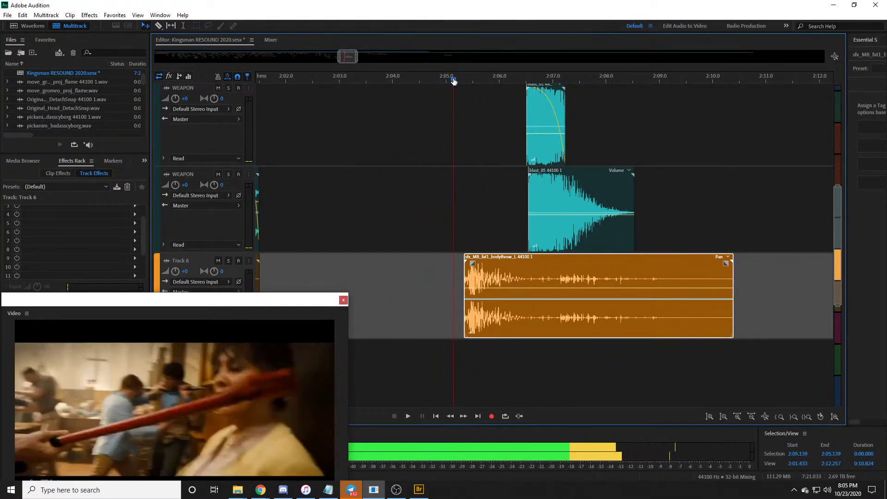
scroll(454, 80, up, 3)
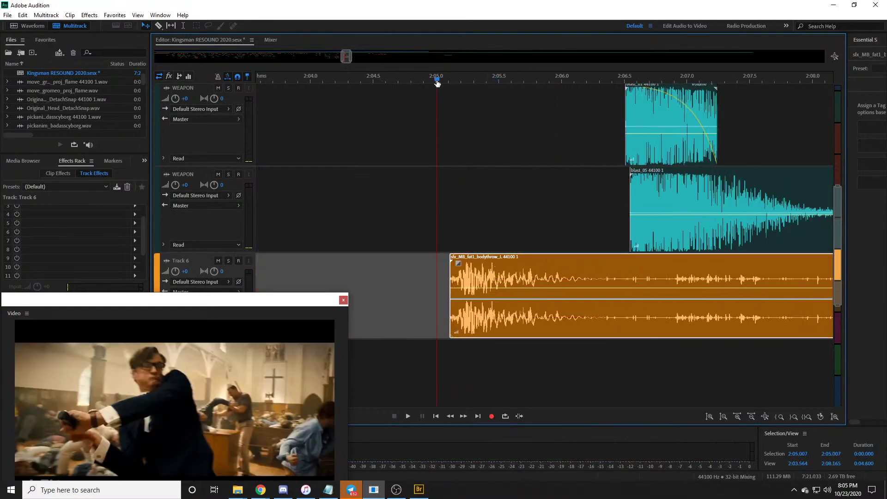
key(space)
scroll(558, 269, down, 4)
key(space)
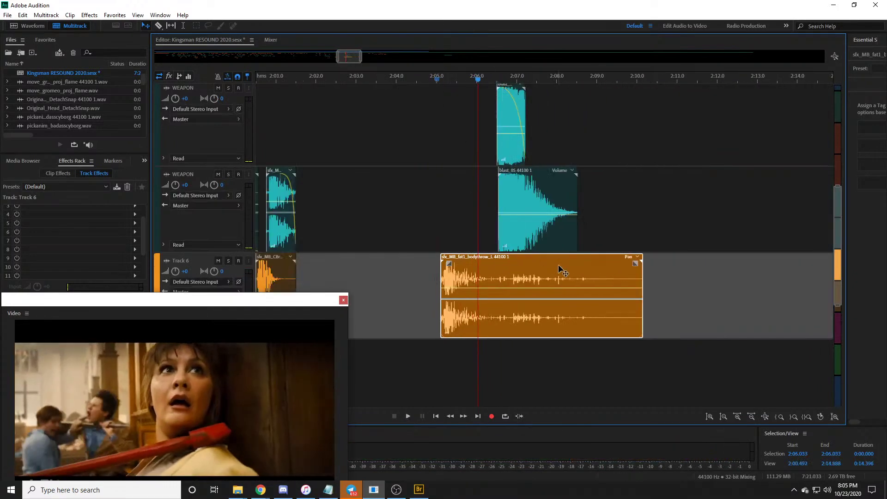
Step: Shift the body throw part on Track 6 to start at about 2:05.3 and trim its end to about 2:06.4
drag(560, 271, 567, 271)
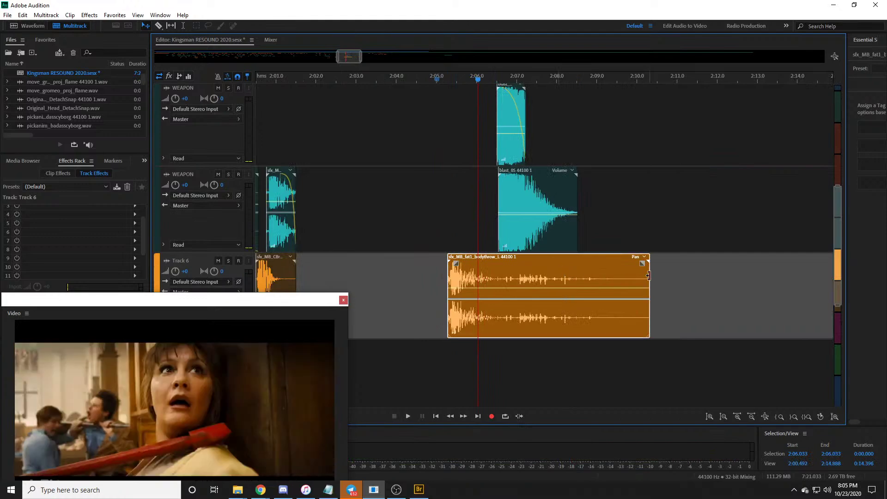
scroll(627, 83, down, 4)
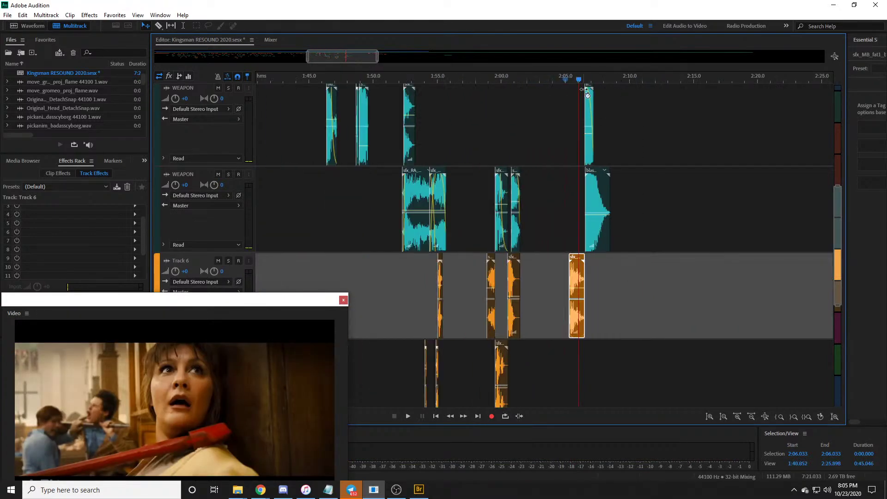
Step: Check the picture at 1:46.581 and play from 1:13.340 to look for an earlier moment that suits the body throw
click(329, 81)
key(space)
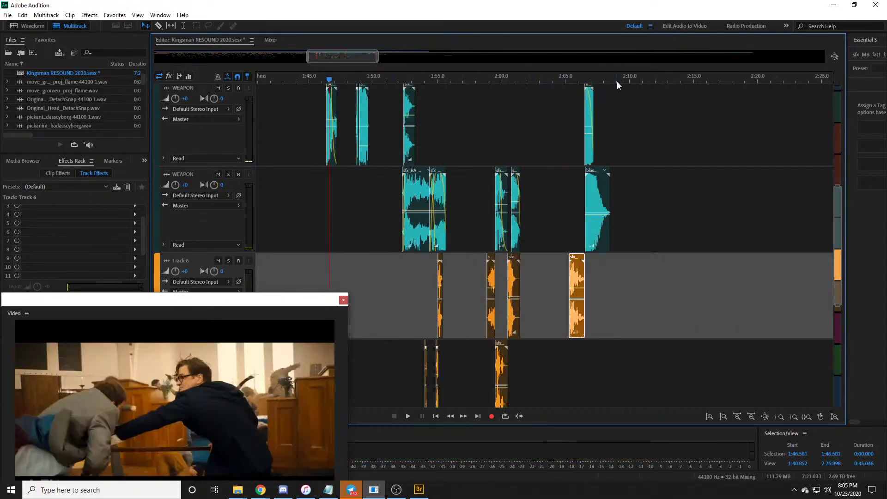
key(space)
scroll(614, 81, down, 3)
drag(377, 54, 363, 54)
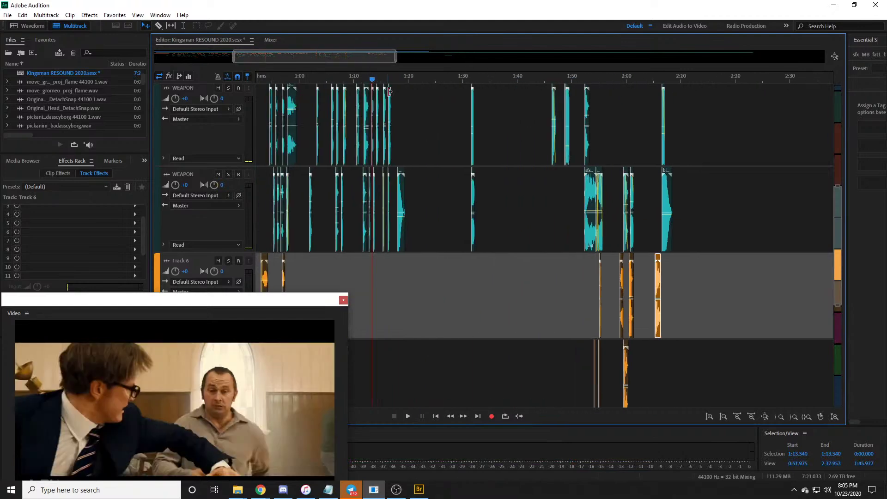
key(space)
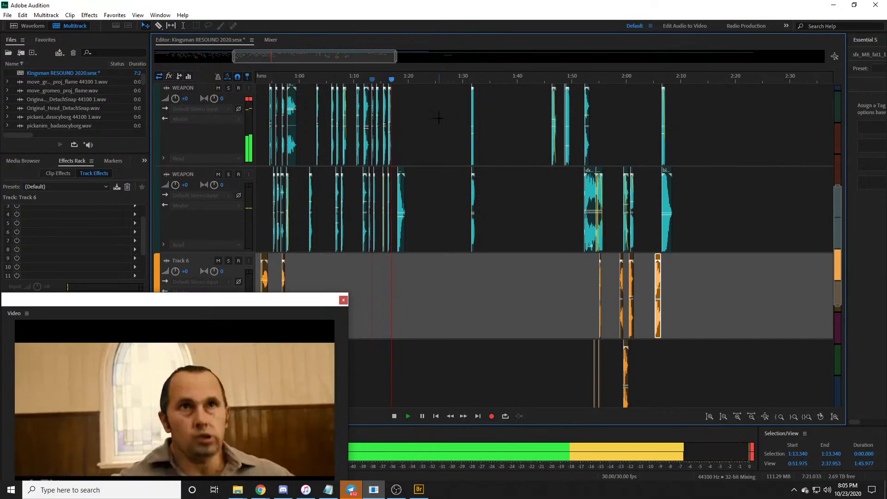
key(space)
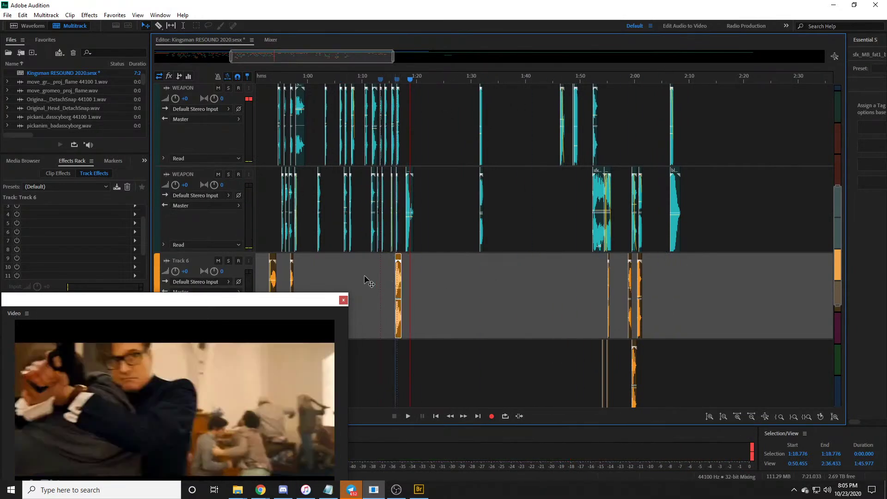
Step: Play from 0:21.788 to find the spot and move the trimmed body throw part to Track 7 at about 0:29.3
scroll(383, 296, left, 10)
drag(384, 298, 633, 298)
key(space)
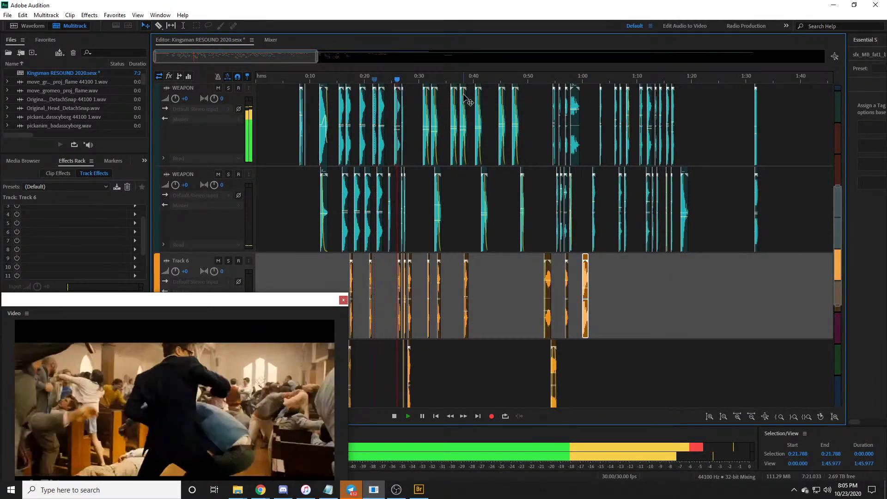
key(space)
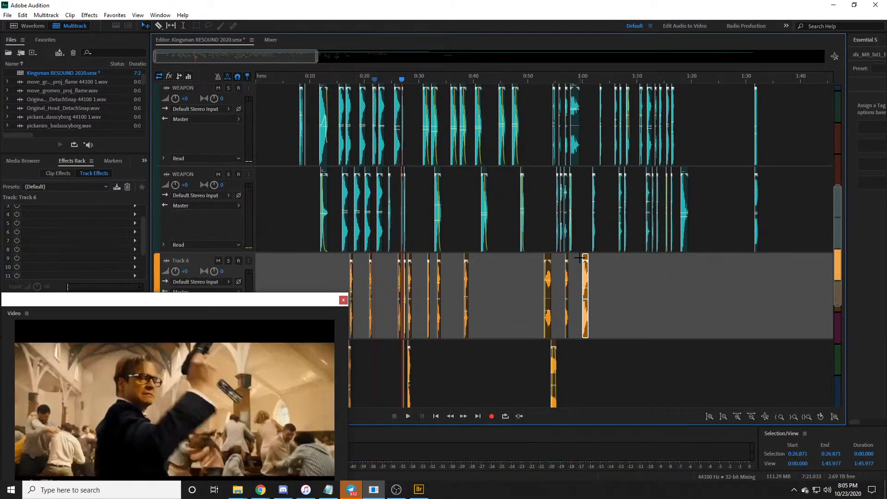
drag(592, 275, 418, 344)
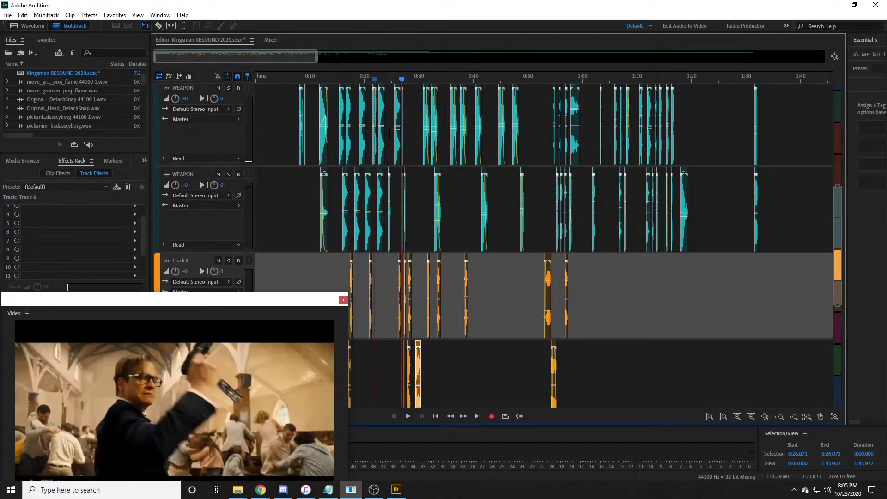
Step: Play from 0:26.128 and move the body throw part to Track 8, starting at about 0:27.4
scroll(408, 78, up, 10)
scroll(325, 138, down, 2)
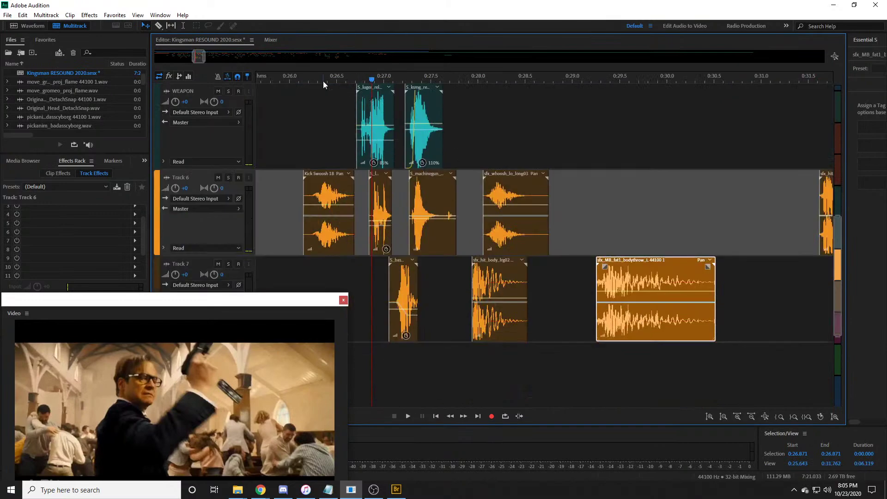
click(323, 80)
key(space)
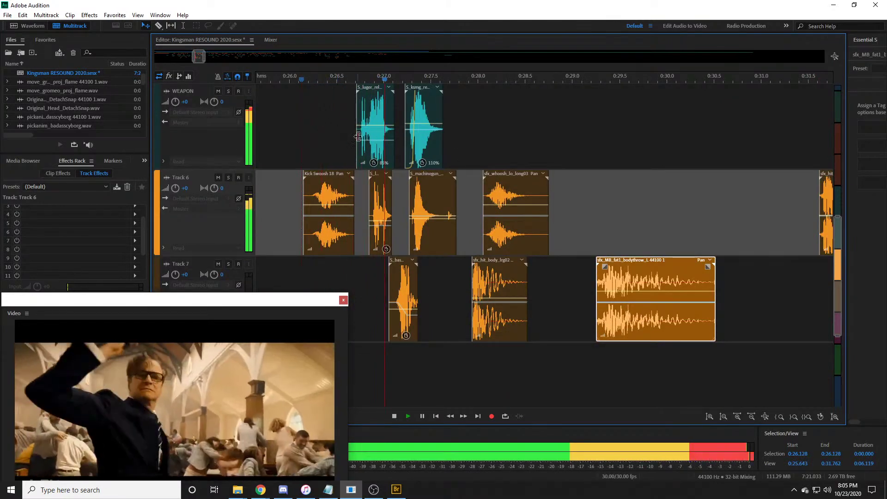
key(space)
drag(608, 266, 430, 353)
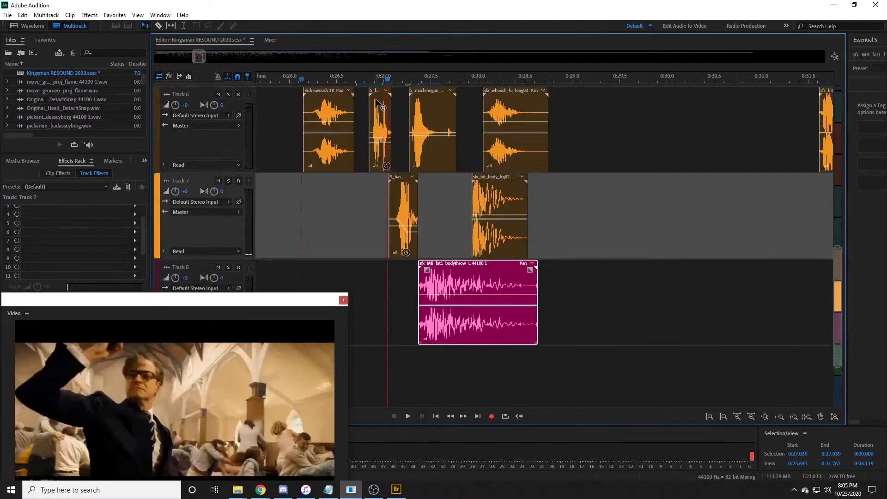
Step: Replay the passage and shift the body throw part on Track 8 to start at about 0:26.5
scroll(339, 80, up, 4)
click(345, 79)
key(space)
key(space)
drag(574, 288, 407, 333)
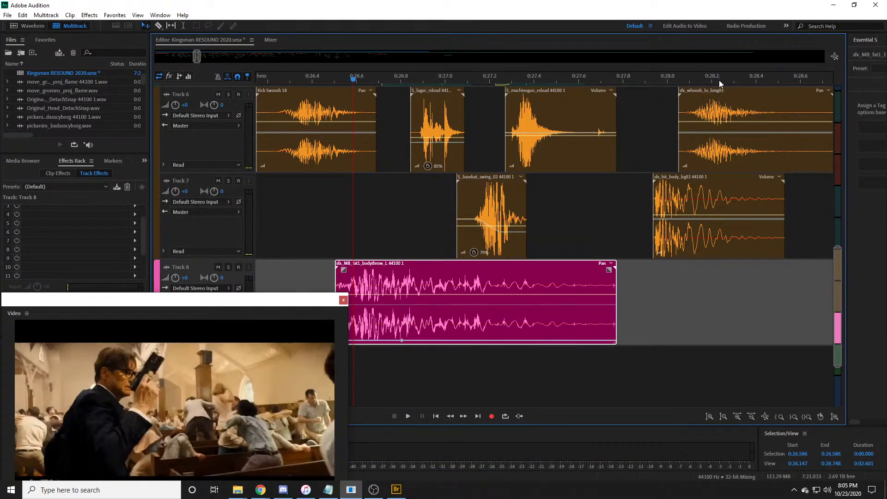
Step: Lower the volume of the Track 8 body throw, extend its end to about 0:27.9 and fade it out
scroll(722, 75, down, 3)
click(464, 80)
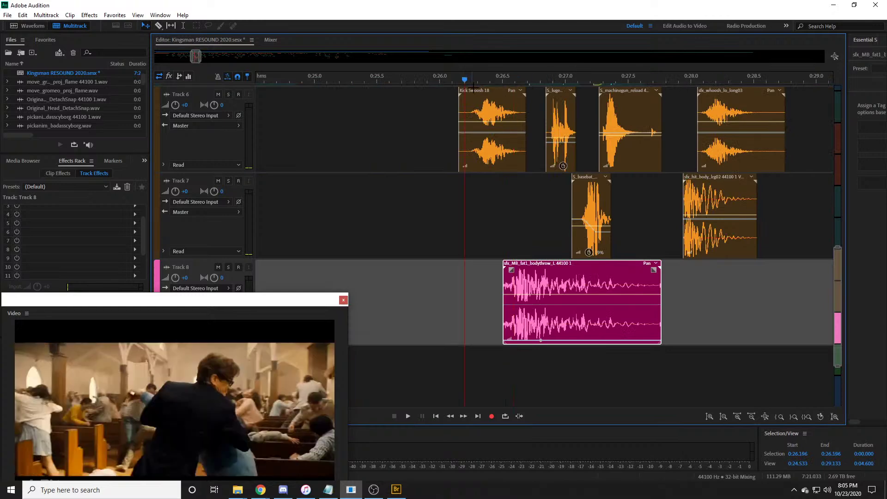
key(space)
drag(566, 288, 572, 313)
drag(660, 285, 587, 212)
Step: Raise the volume of the Track 8 body throw slightly and play it in context from 0:26.126
click(500, 80)
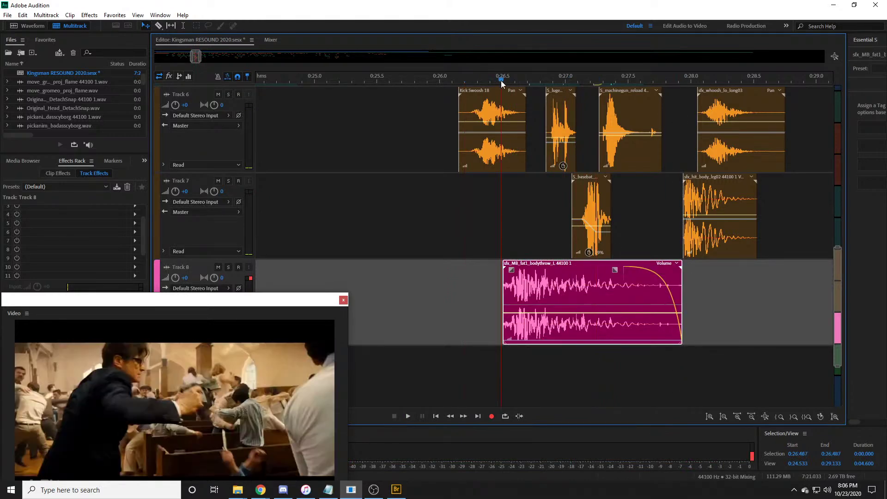
key(space)
key(space)
drag(584, 316, 596, 305)
click(456, 81)
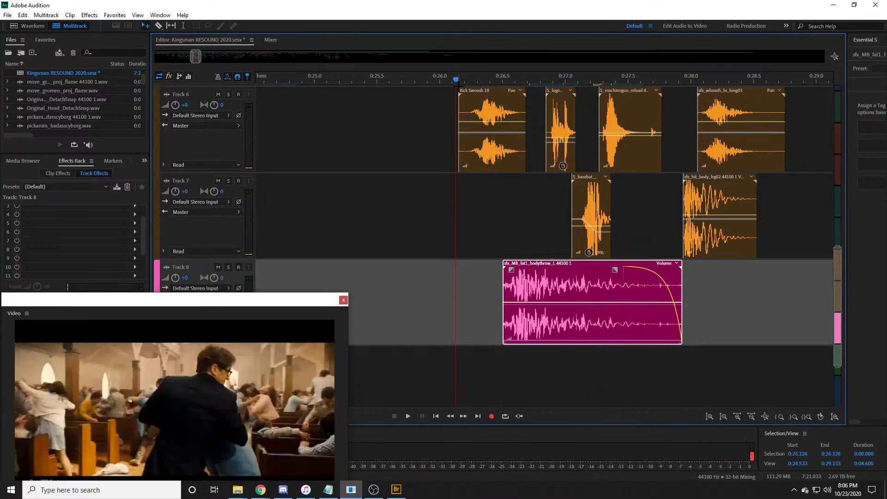
key(space)
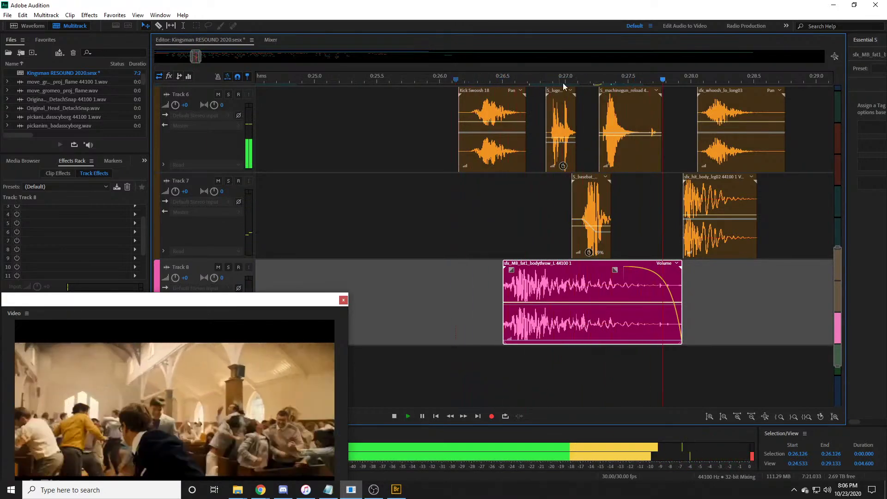
scroll(589, 78, down, 2)
key(space)
scroll(589, 79, down, 2)
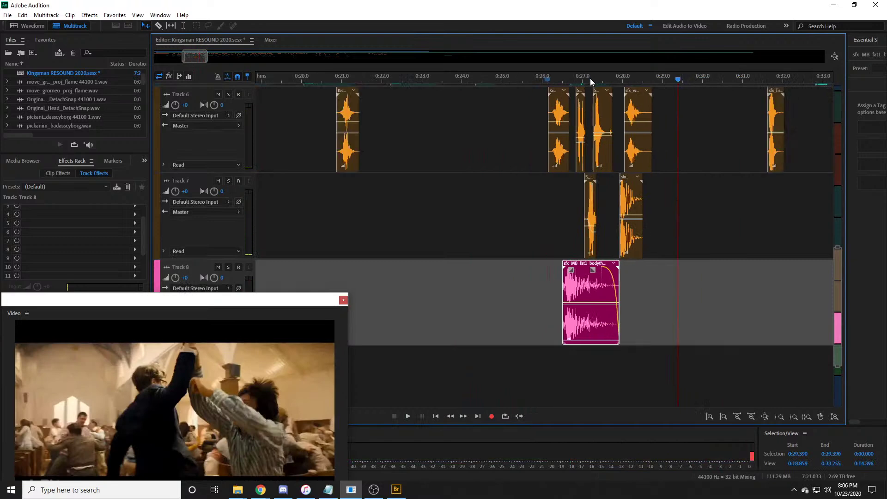
Step: Play the mix from 0:24.468 through the woman being grabbed, up to 0:32.914
click(480, 81)
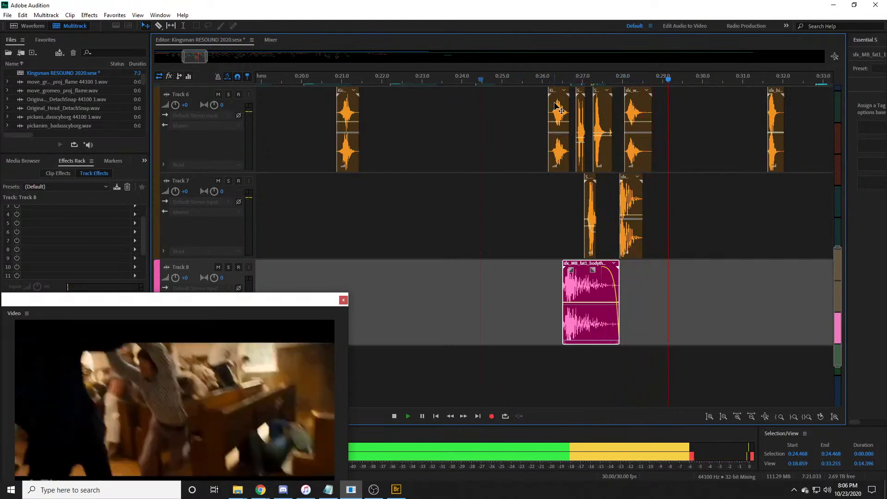
scroll(677, 75, down, 2)
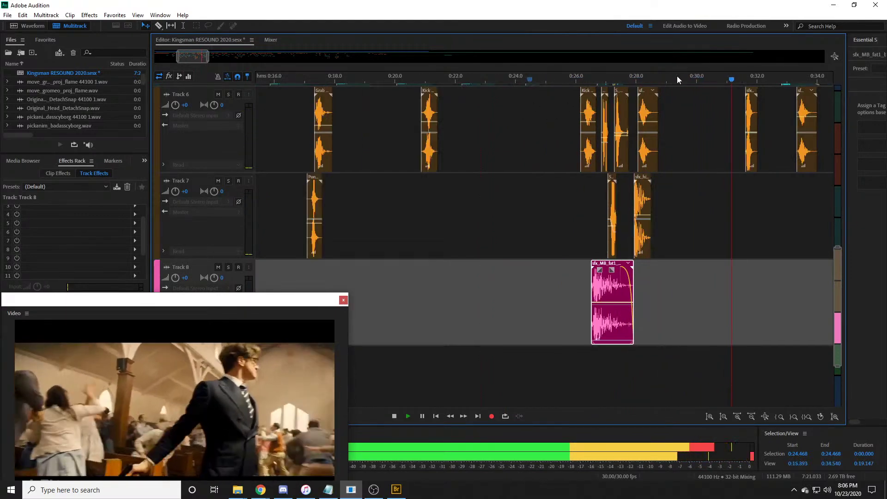
key(space)
scroll(664, 123, up, 2)
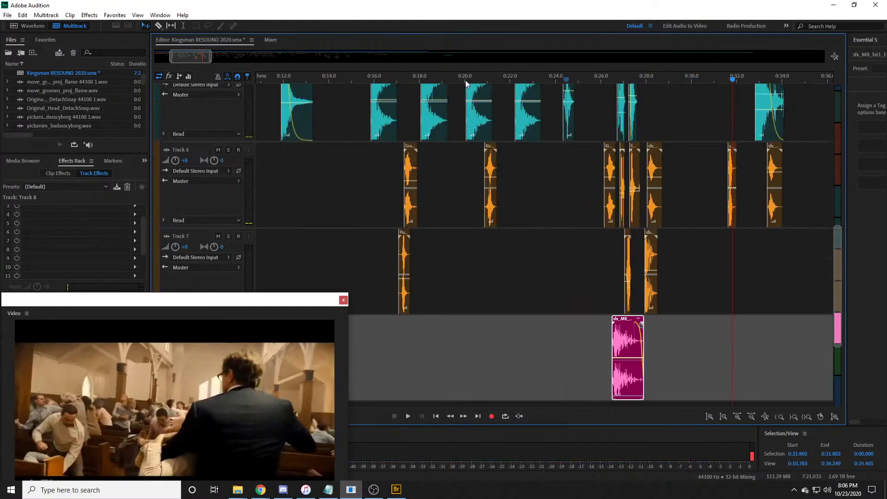
key(space)
key(space)
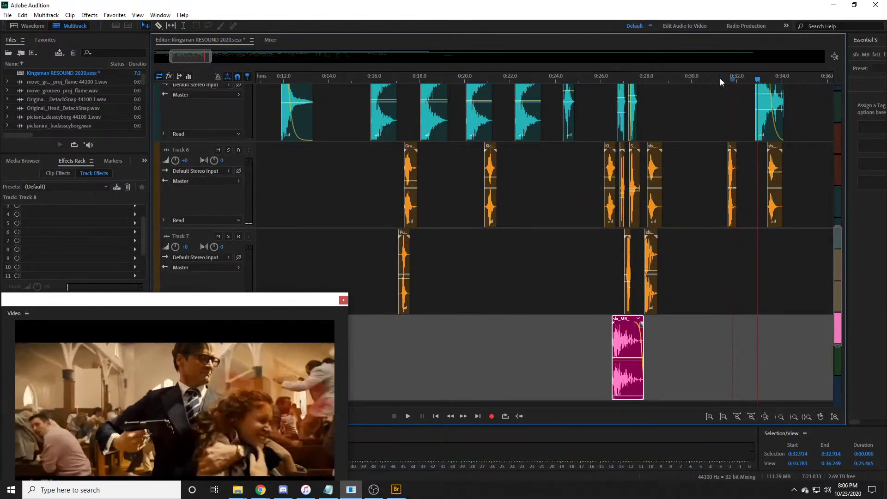
Step: Play the grab moment from 0:31.212 to examine which sounds cover the woman being seized
scroll(799, 80, up, 4)
click(464, 77)
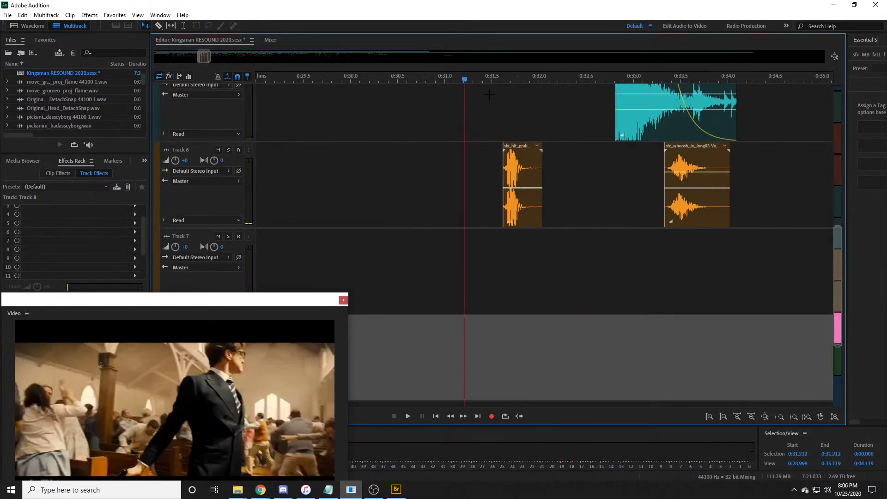
key(space)
key(space)
scroll(568, 76, up, 1)
scroll(568, 79, up, 2)
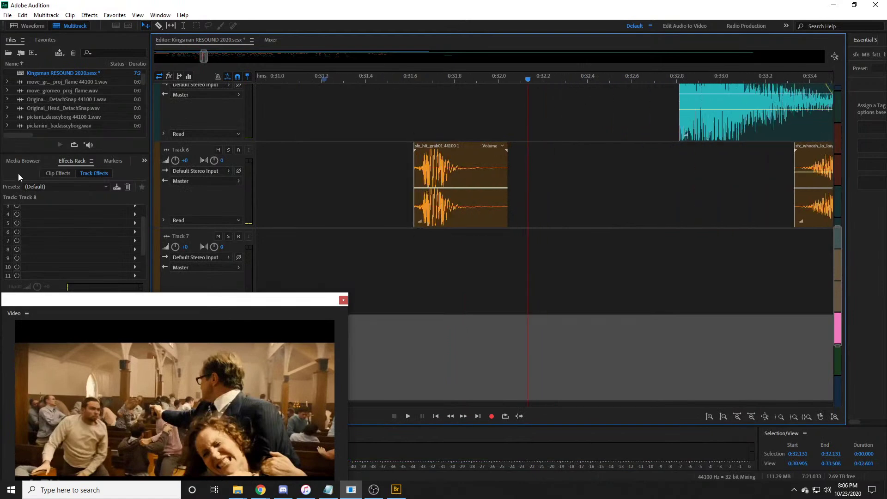
Step: Switch to Adobe Bridge, bring S_fem_anna_burford22_d02.wav into the Audition session near 0:32 and dismiss the metadata warning
key(alt+Tab)
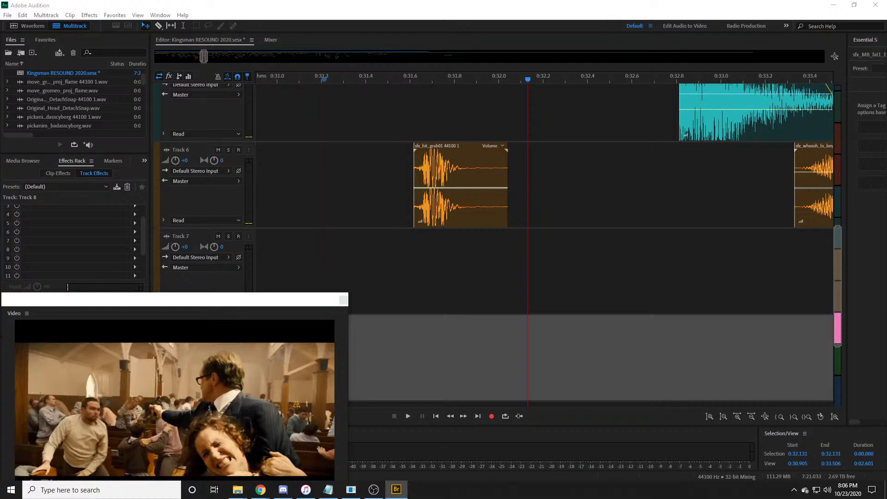
drag(136, 156, 519, 243)
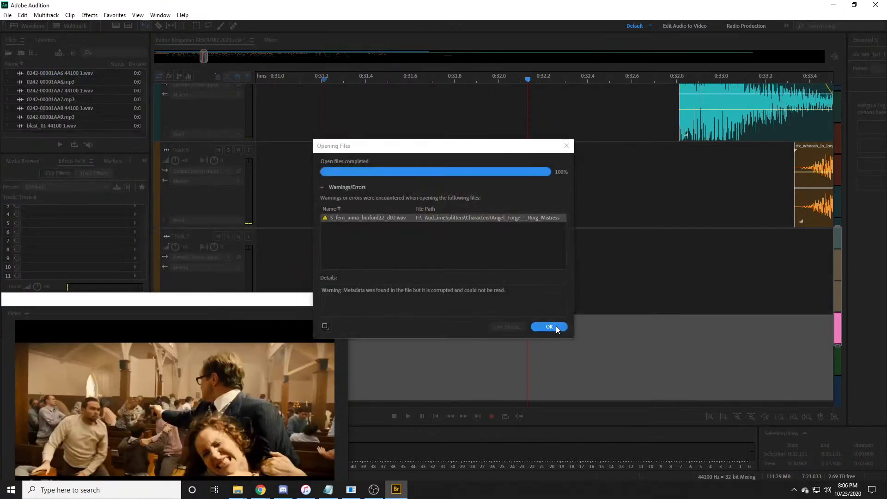
click(549, 326)
Step: Move the new female scream clip up to Track 3, starting at about 0:31.8 between the existing voice clips
scroll(565, 201, up, 2)
drag(559, 297, 539, 271)
scroll(552, 254, up, 3)
drag(566, 329, 536, 109)
scroll(536, 138, up, 2)
click(440, 79)
scroll(439, 79, up, 2)
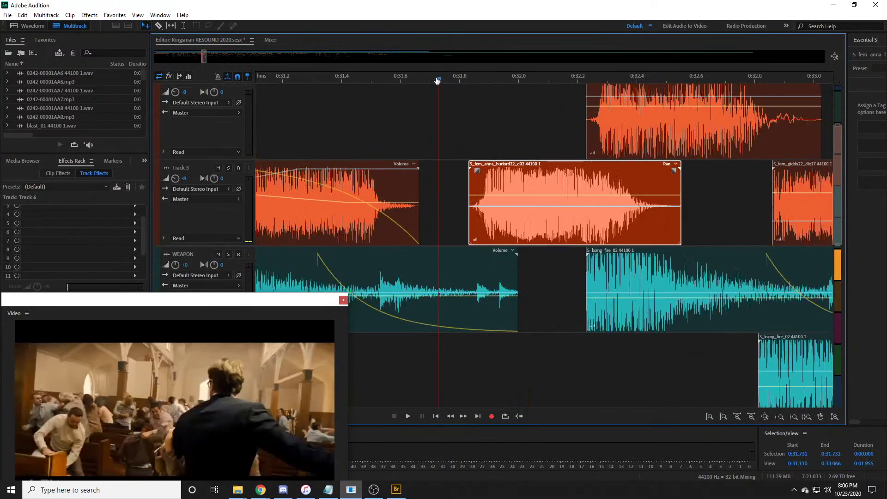
Step: Shift the female scream on Track 3 to start at about 0:31.75 and play it in context from 0:31.266
key(space)
click(327, 92)
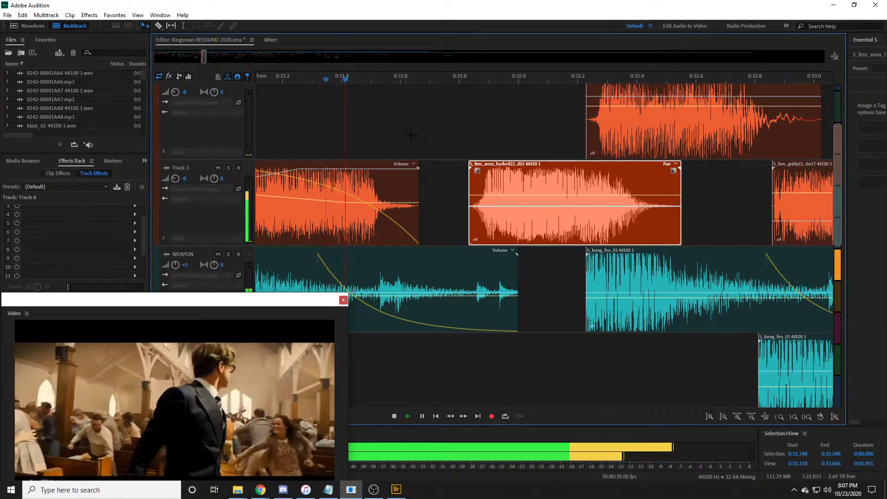
key(space)
drag(525, 184, 501, 183)
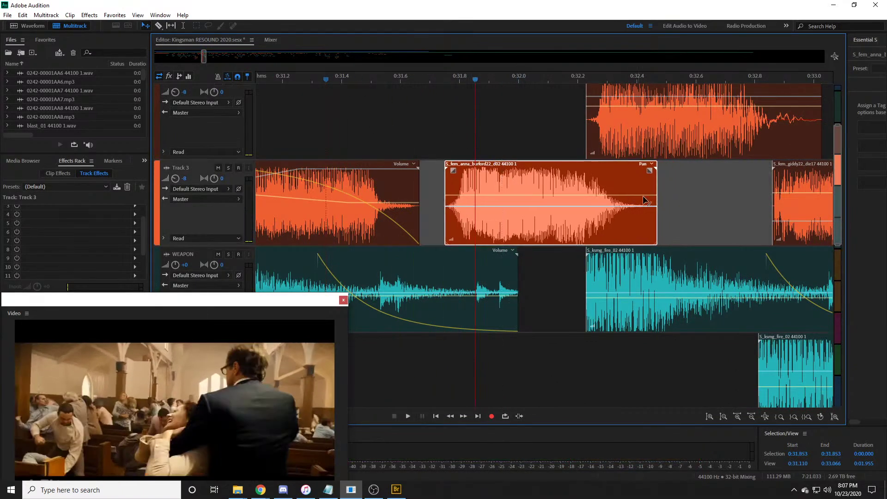
click(442, 83)
key(space)
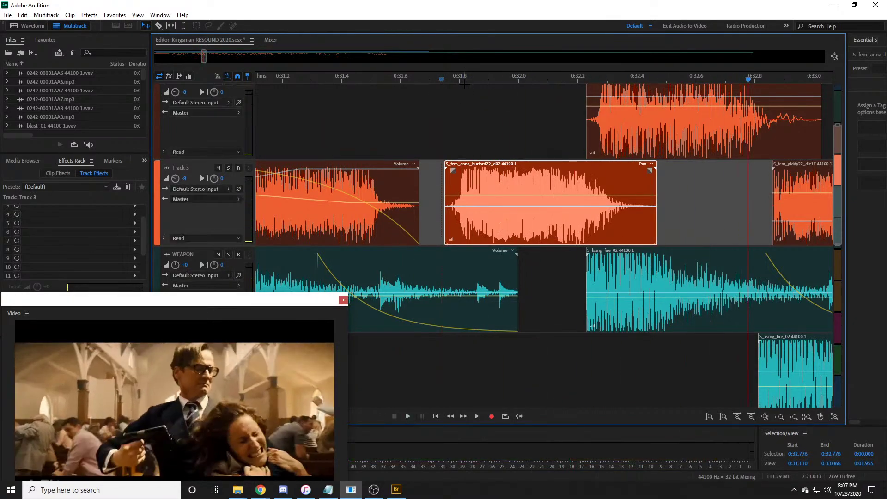
key(space)
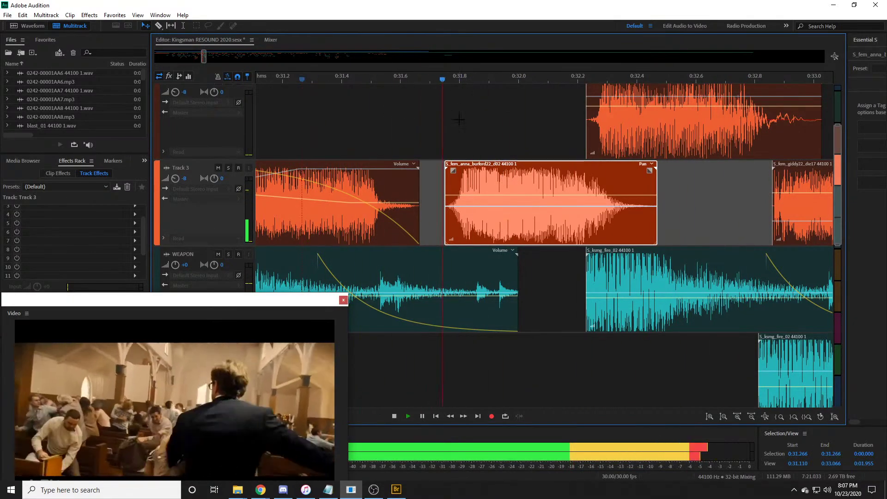
key(space)
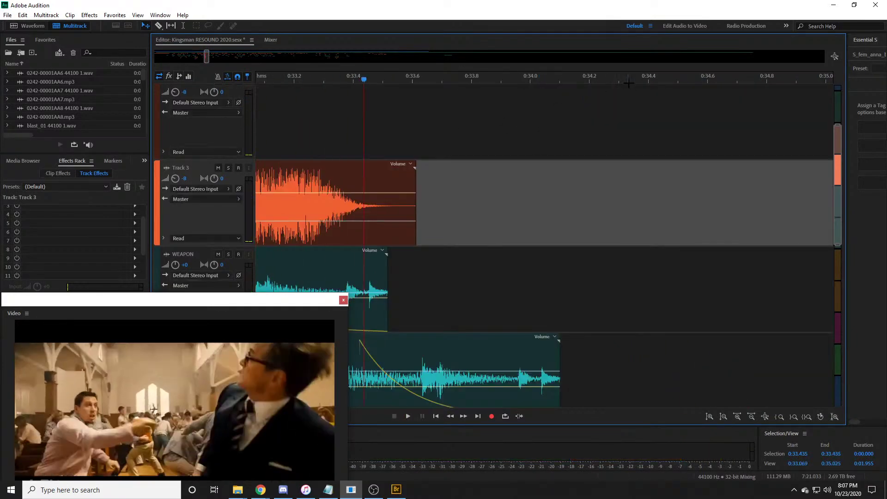
Step: Replay the grab and time-stretch the female scream on Track 3 to 84% by pulling in its end
scroll(626, 81, down, 4)
click(332, 82)
scroll(331, 81, up, 3)
key(space)
key(space)
drag(620, 169, 596, 170)
Step: Play the shortened scream from 0:31.676 and continue through the following gunshots
click(447, 80)
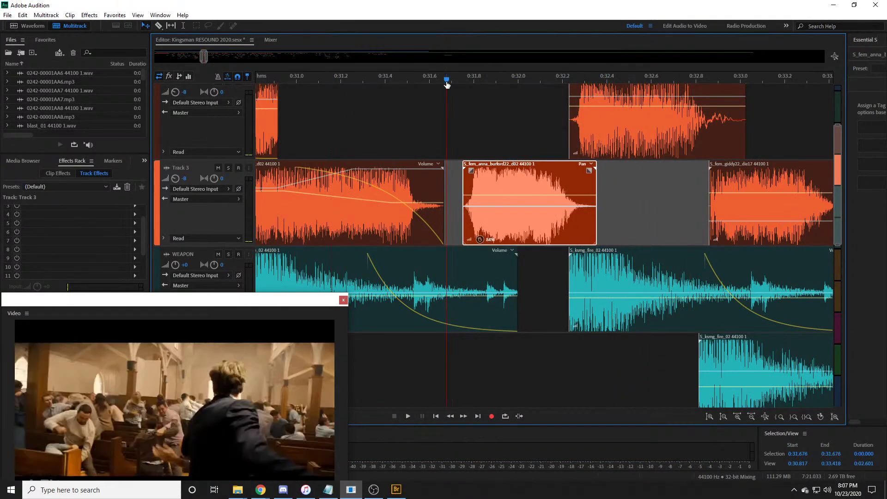
key(space)
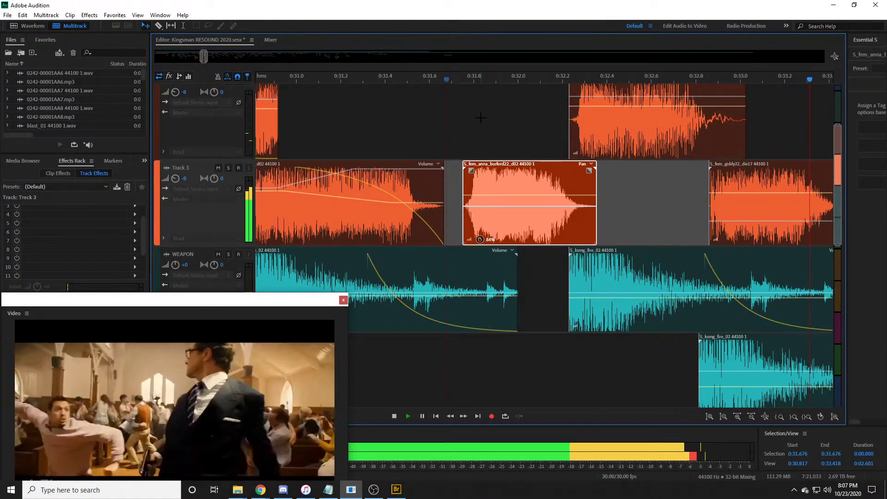
scroll(490, 115, down, 3)
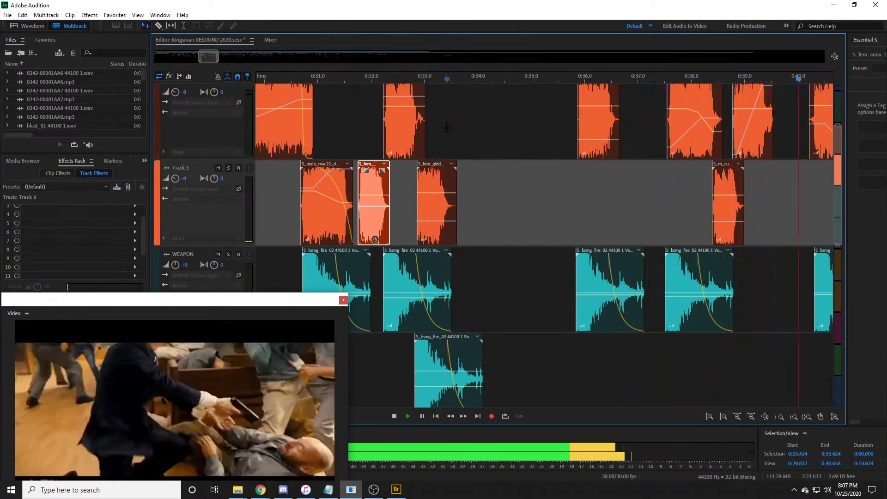
Step: Play the session in short passages from about 0:40.9 to 0:46.3 to review the fight sounds against picture
key(space)
scroll(395, 82, down, 4)
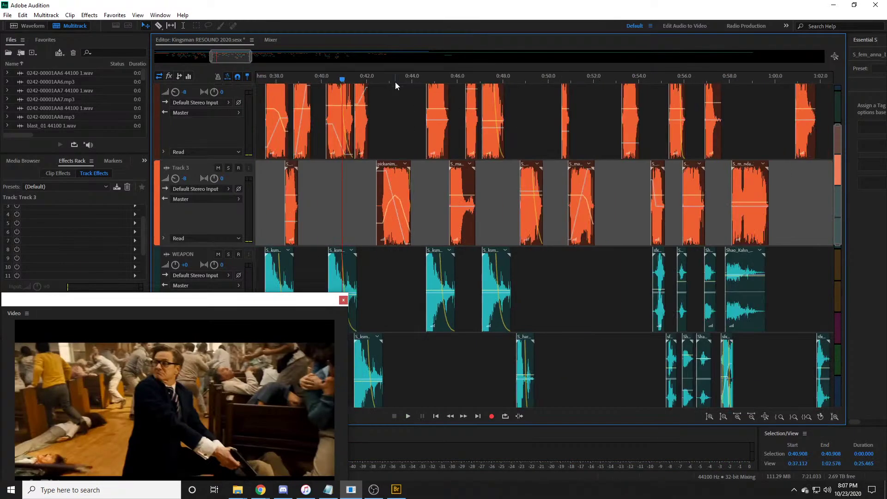
key(space)
key(space)
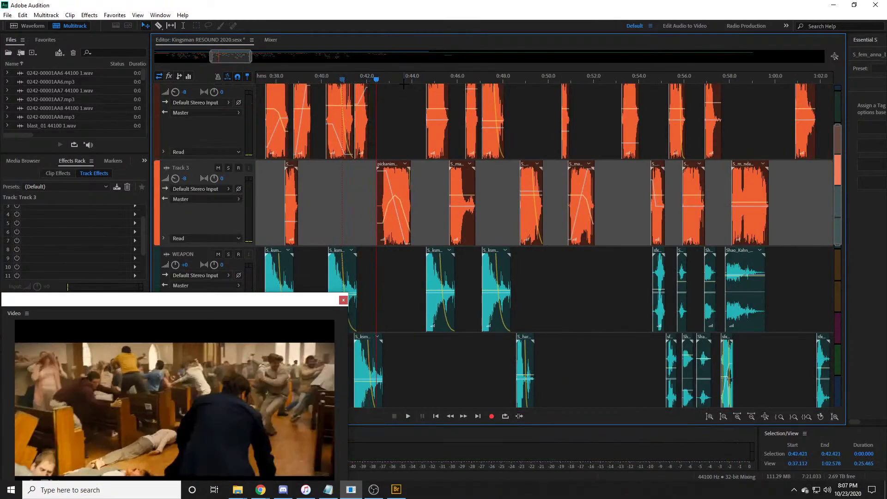
scroll(322, 79, up, 4)
key(space)
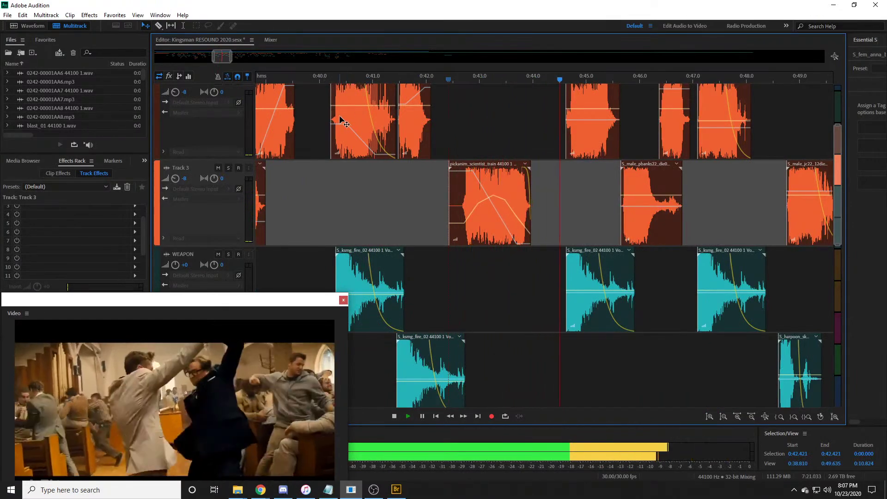
key(space)
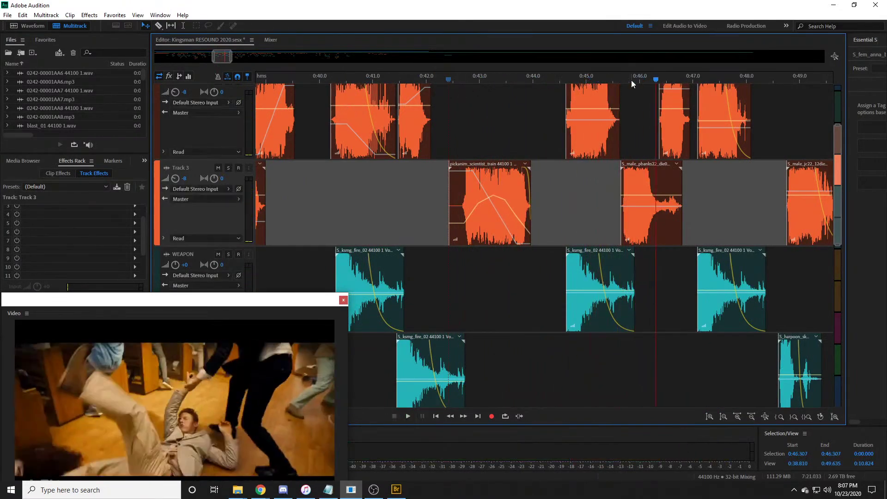
Step: Locate the grab near 0:43.7 in the picture and place Grab Or Block 18.WAV on the upper WEAPON track at about 0:43.9
click(528, 80)
key(space)
key(space)
drag(471, 79, 527, 79)
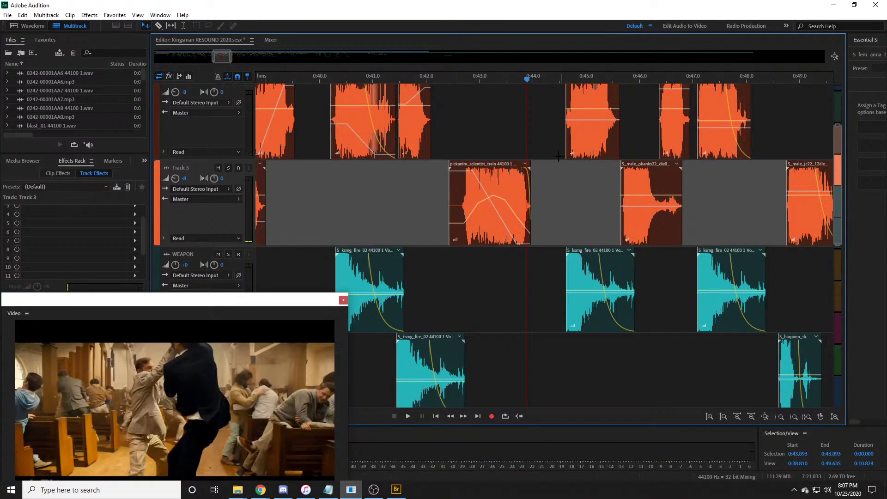
mouse_move(526, 79)
mouse_down()
mouse_move(503, 79)
mouse_move(520, 80)
mouse_up()
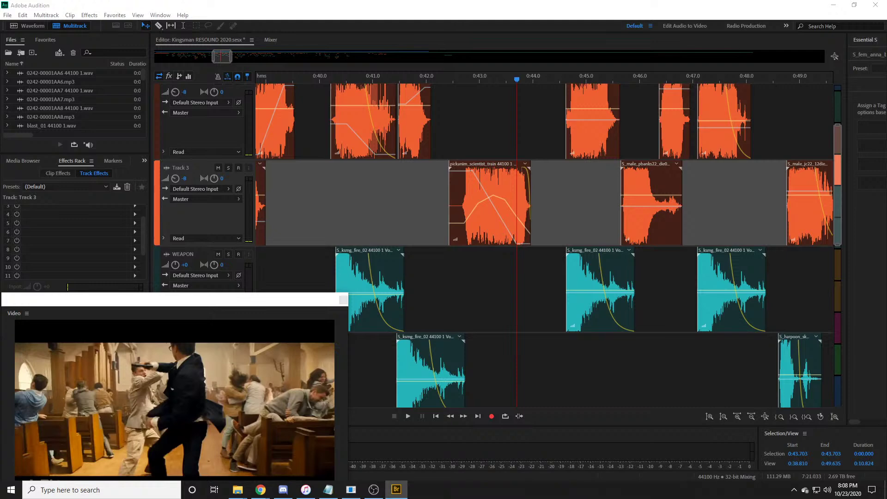
drag(1, 203, 526, 310)
scroll(509, 298, down, 1)
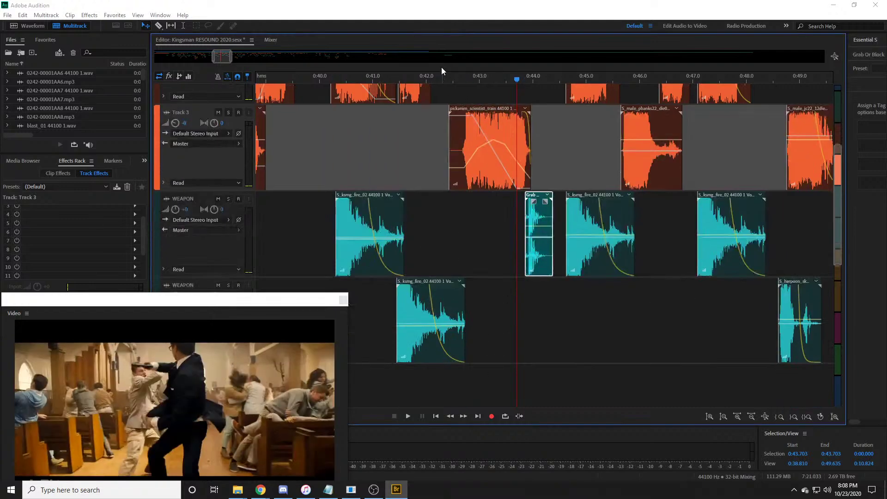
Step: Play the grab clip in context from 0:41.399, shift its start to about 0:43.82 to match picture, and replay it
click(394, 79)
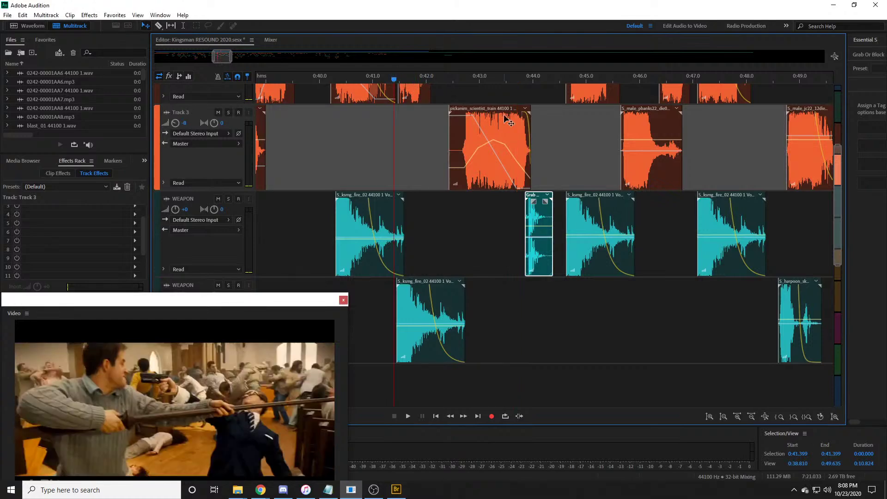
key(space)
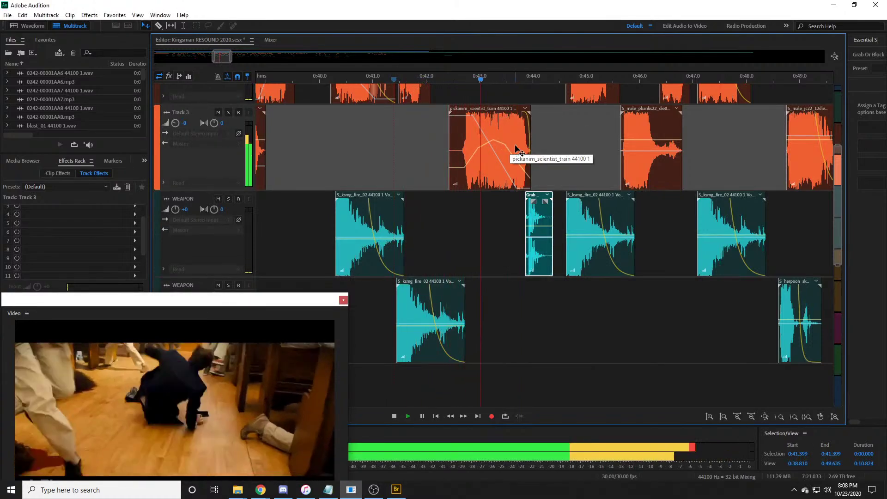
scroll(516, 76, up, 3)
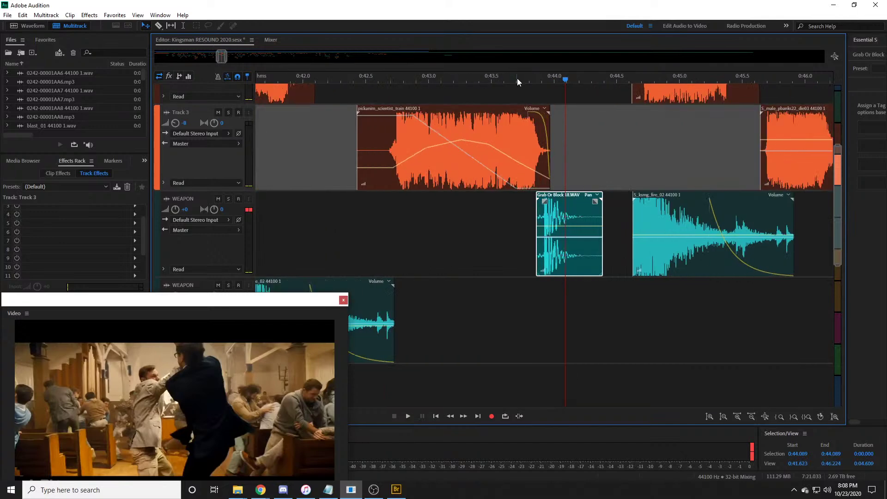
click(514, 81)
drag(514, 82, 536, 81)
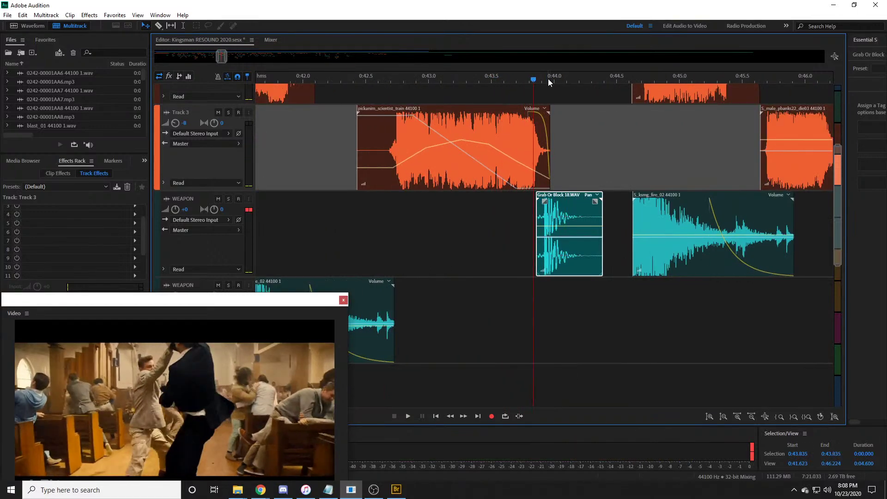
scroll(547, 79, up, 2)
drag(588, 207, 576, 206)
click(507, 81)
key(space)
key(space)
Step: Lower the volume envelope of Grab Or Block 18.WAV, raise it slightly again, and replay the clip from 0:43.643
mouse_move(590, 226)
mouse_down()
mouse_move(590, 247)
mouse_move(590, 237)
mouse_up()
click(489, 80)
key(space)
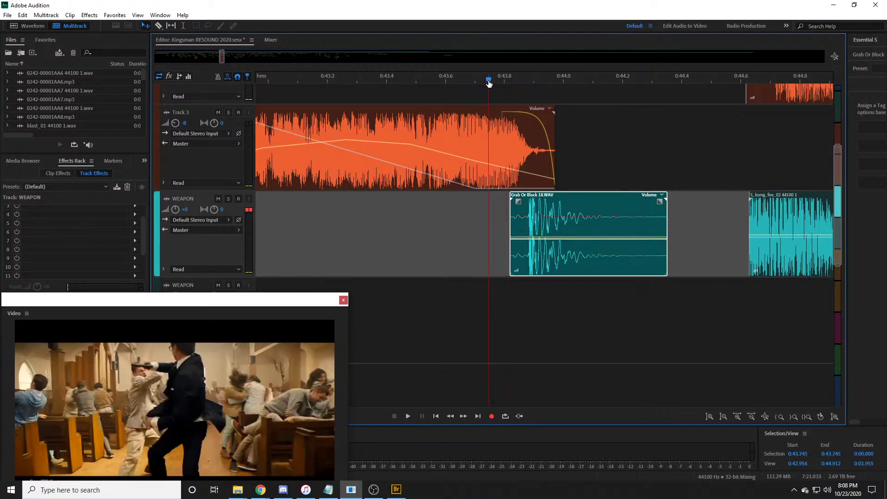
key(space)
drag(561, 238, 563, 236)
click(458, 81)
key(space)
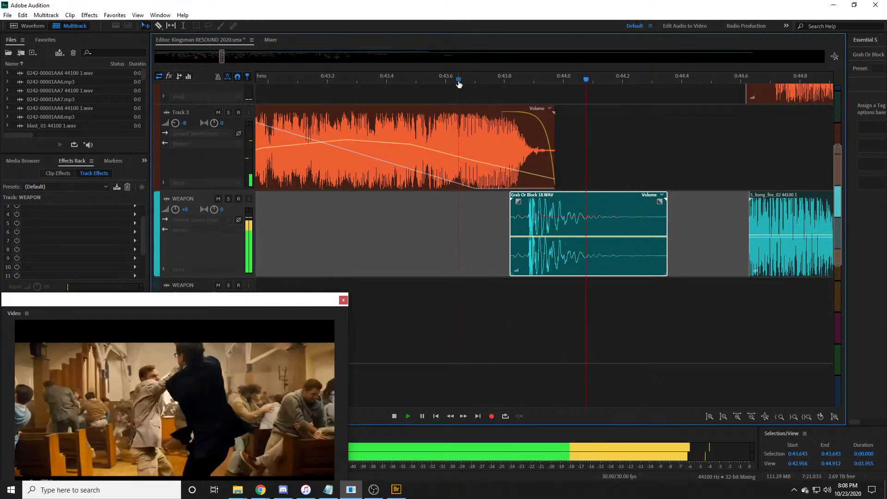
key(space)
Step: Play on past the grab to the body throw at about 0:46.2 to check the sounds against picture
scroll(483, 79, down, 3)
key(space)
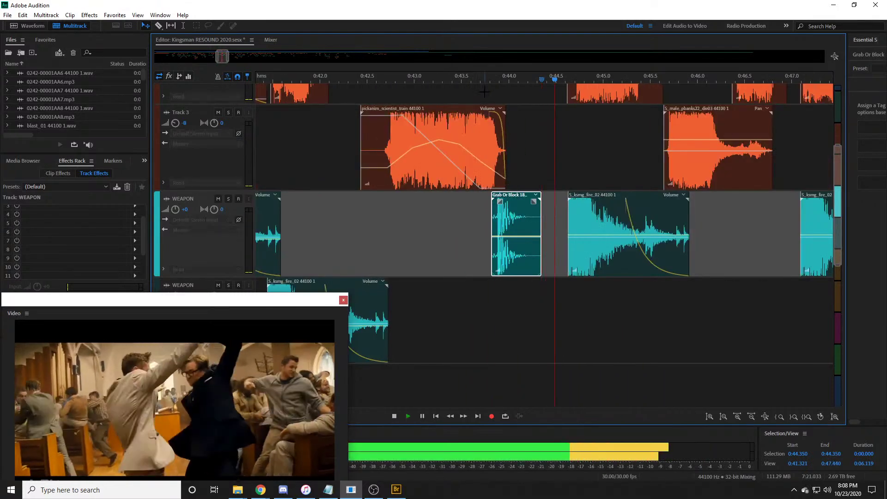
key(space)
key(space)
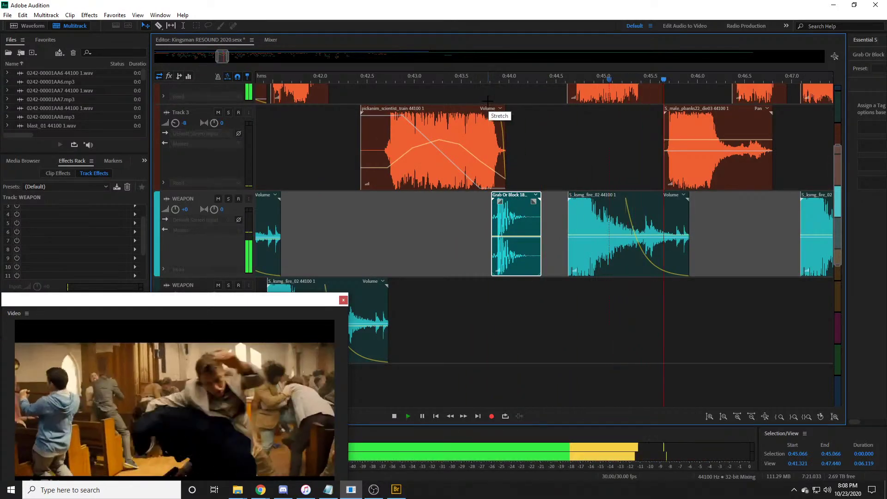
key(space)
scroll(400, 80, down, 2)
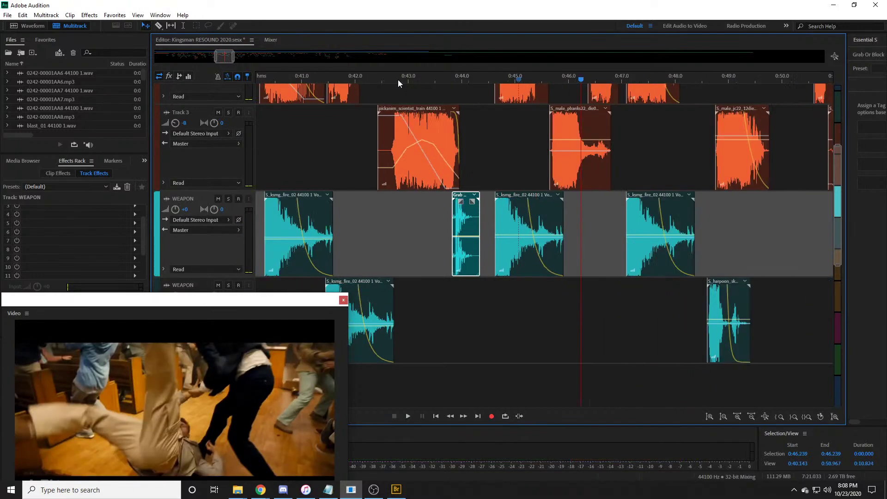
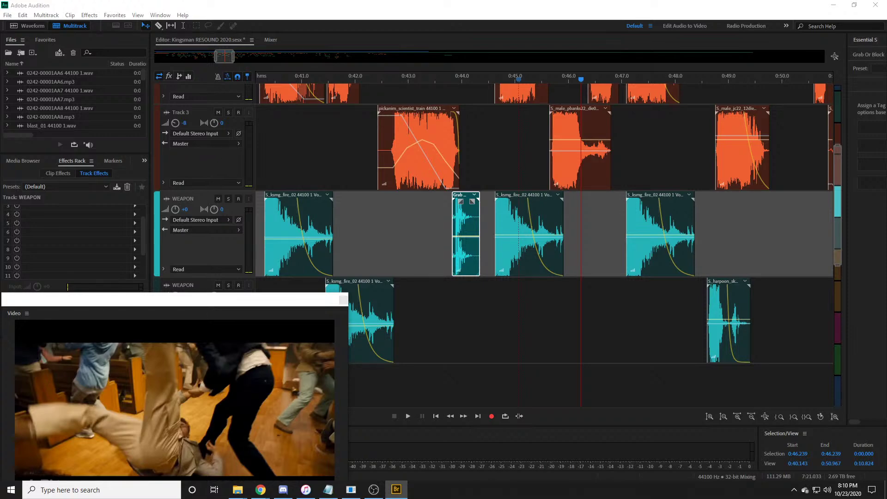
Step: Place sfx_NO_cape_lng02 on the lower WEAPON track at about 0:44.3 and play it in context
drag(316, 300, 479, 308)
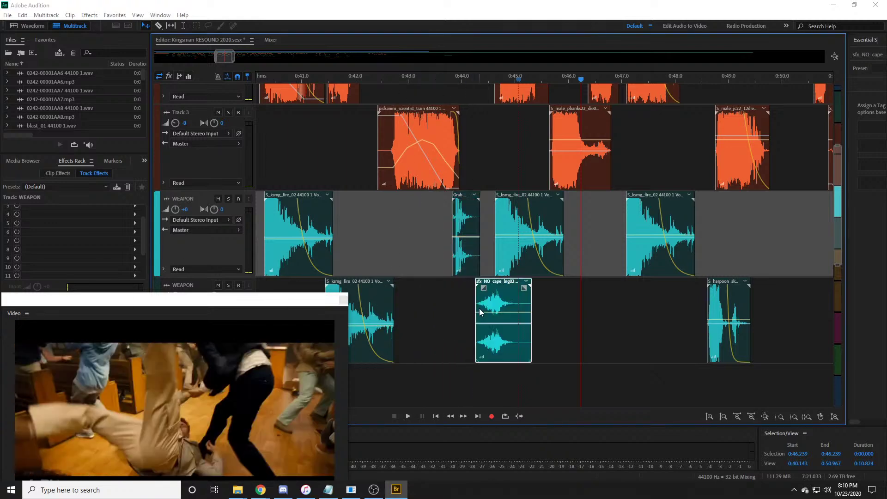
click(436, 79)
key(space)
key(space)
Step: Try the cape whoosh at about 0:45.1 on the lower WEAPON track and play it from 0:43.719
drag(506, 298, 554, 299)
click(446, 79)
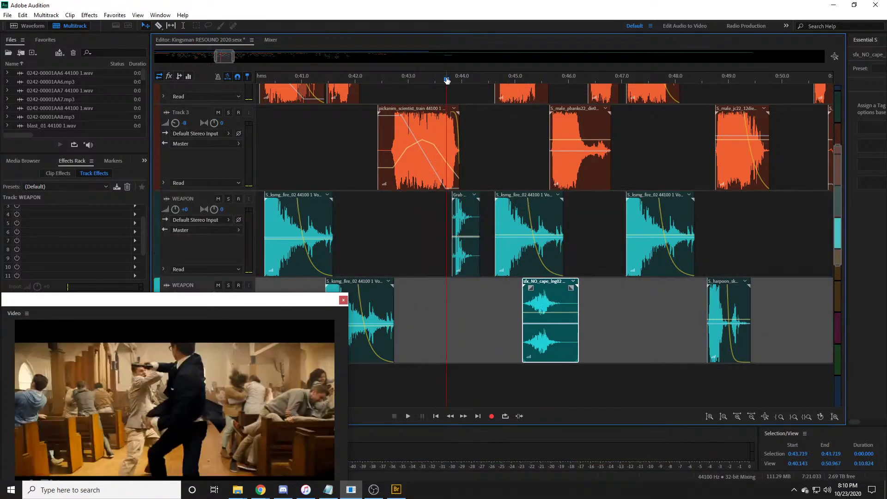
key(space)
key(space)
scroll(529, 303, up, 3)
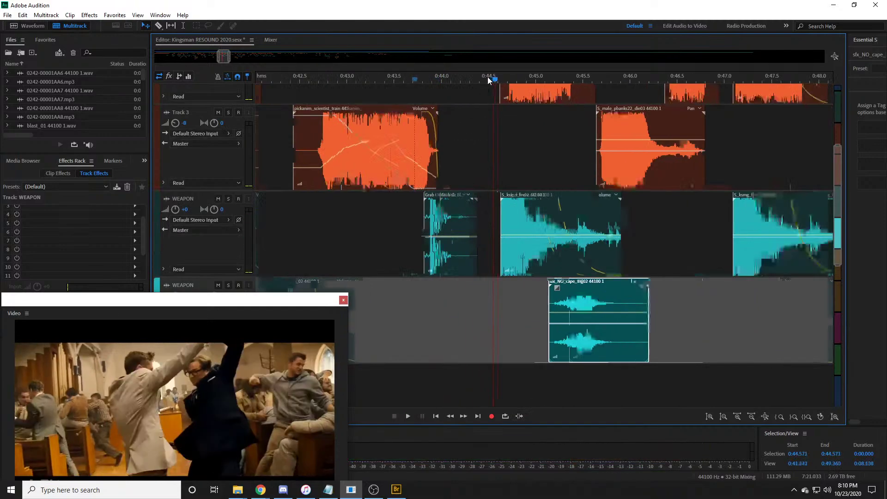
Step: Try the cape whoosh at about 0:44.2 and play the throw around it, including from 0:44.921
drag(529, 303, 490, 303)
click(457, 79)
key(space)
key(space)
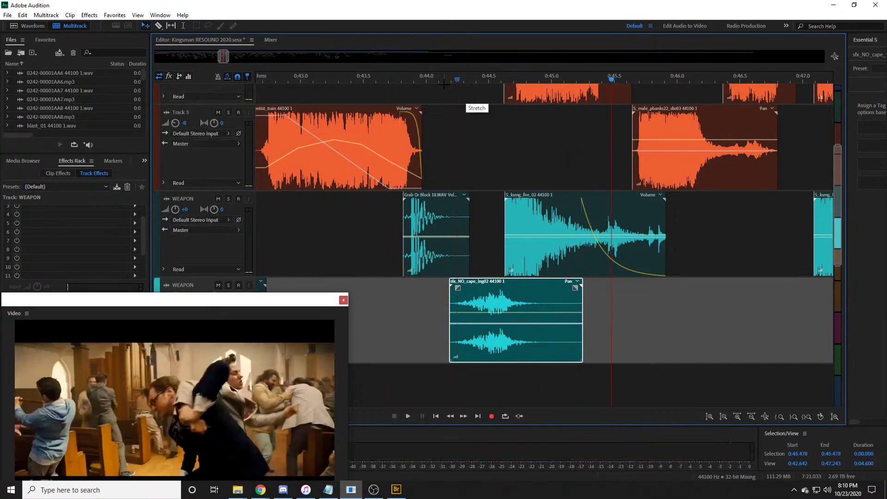
click(541, 80)
key(space)
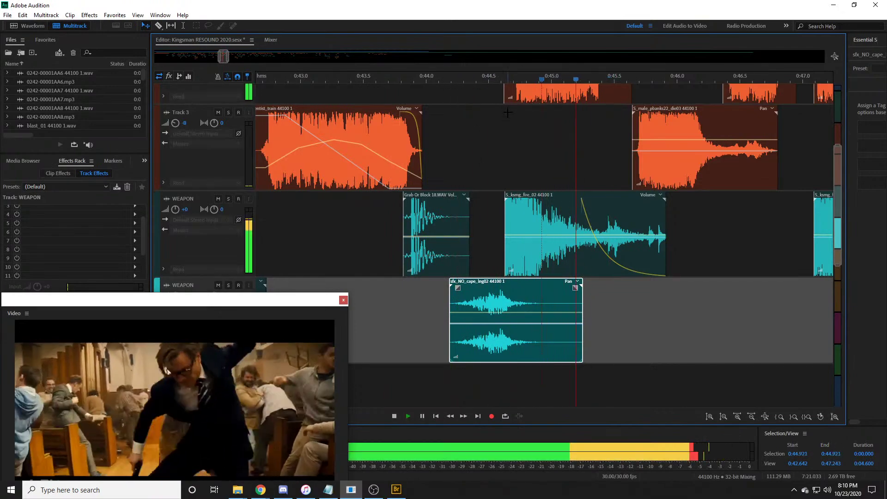
key(space)
Step: Move the cape whoosh to about 0:45.47 under the body throw and down onto Track 6
drag(504, 302, 664, 302)
scroll(665, 300, up, 3)
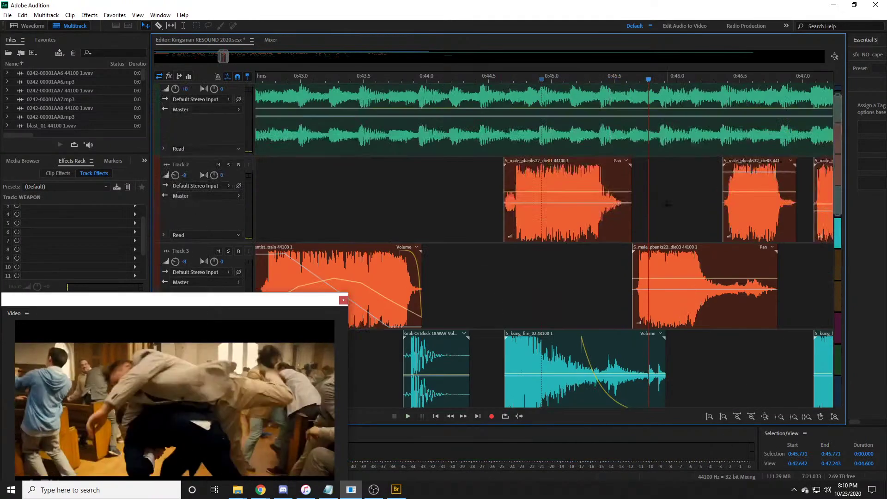
scroll(678, 207, down, 6)
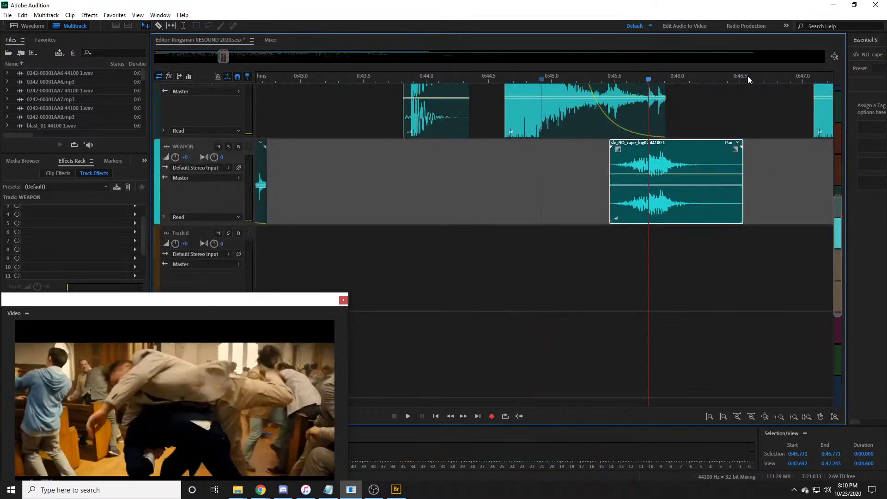
scroll(680, 203, down, 2)
drag(640, 153, 639, 179)
Step: Play the cape whoosh on Track 6 from 0:45.516 and again from 0:45.398 to check its sync
click(573, 83)
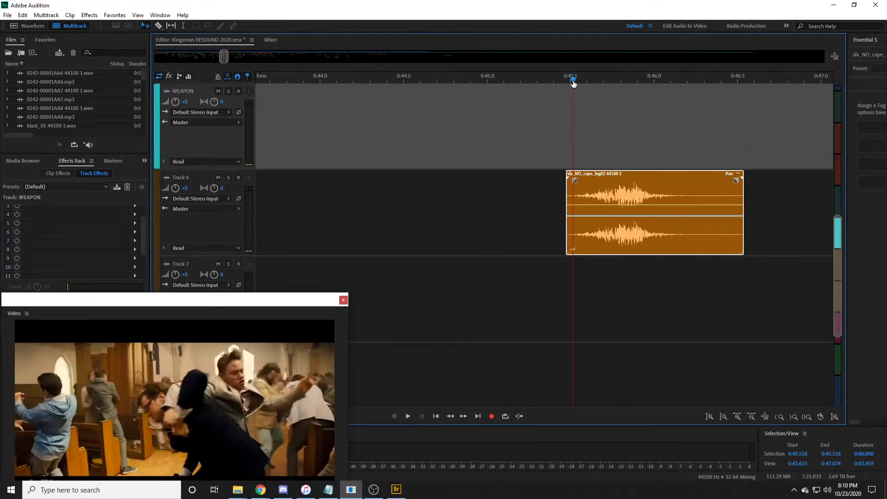
key(space)
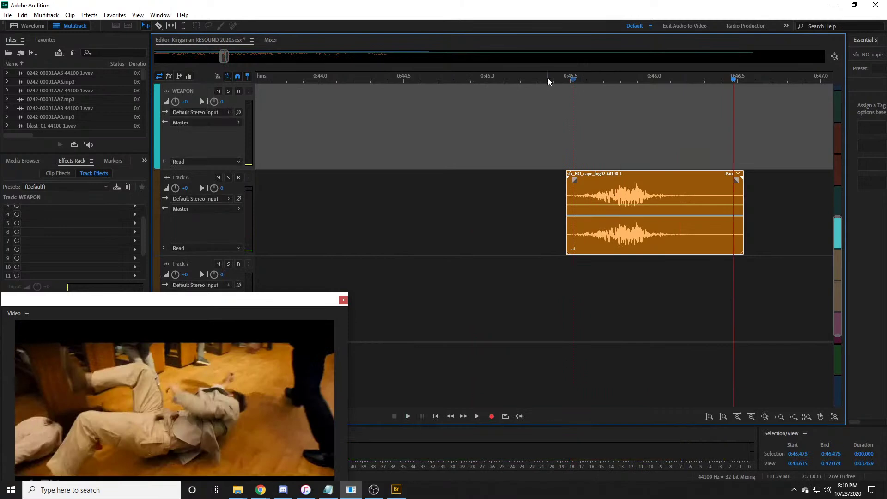
scroll(550, 79, down, 2)
click(551, 79)
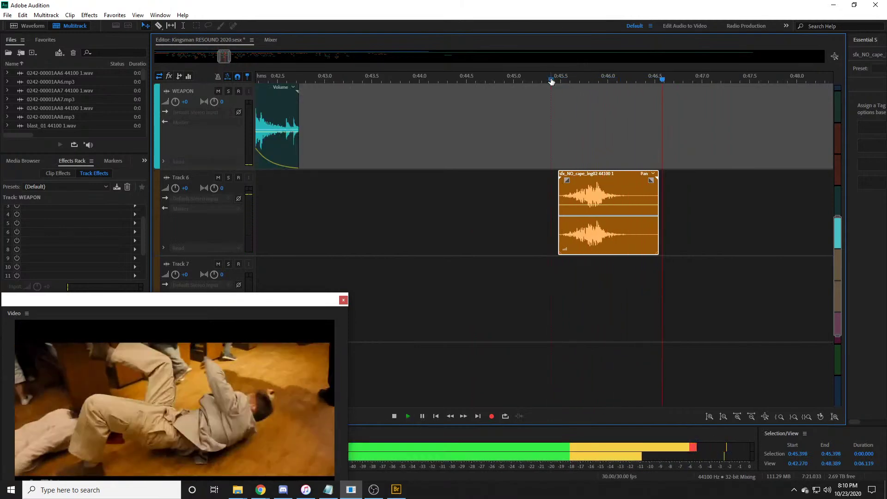
key(space)
scroll(412, 80, down, 2)
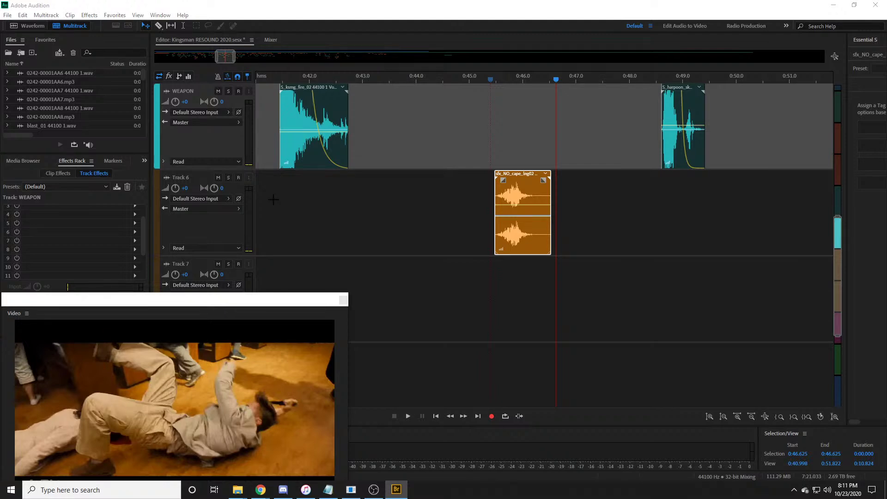
Step: Play the whole throw in context from 0:44.436 to about 0:48.6
click(440, 81)
key(space)
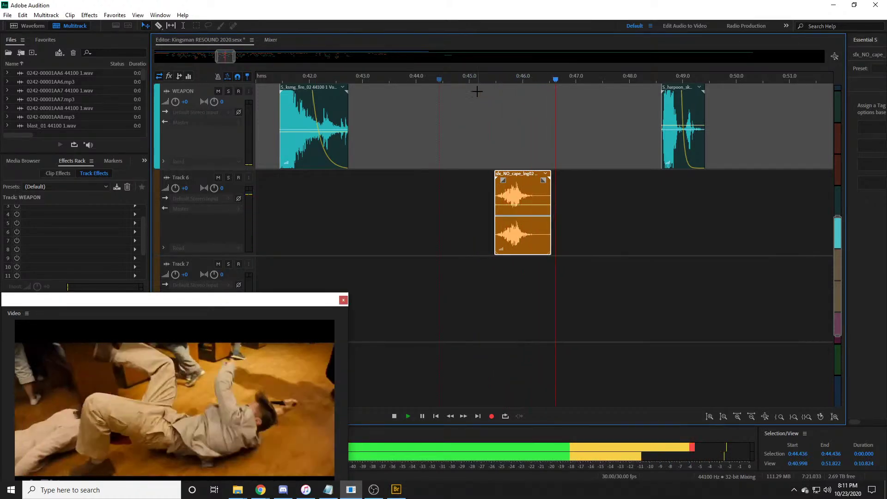
scroll(463, 76, down, 3)
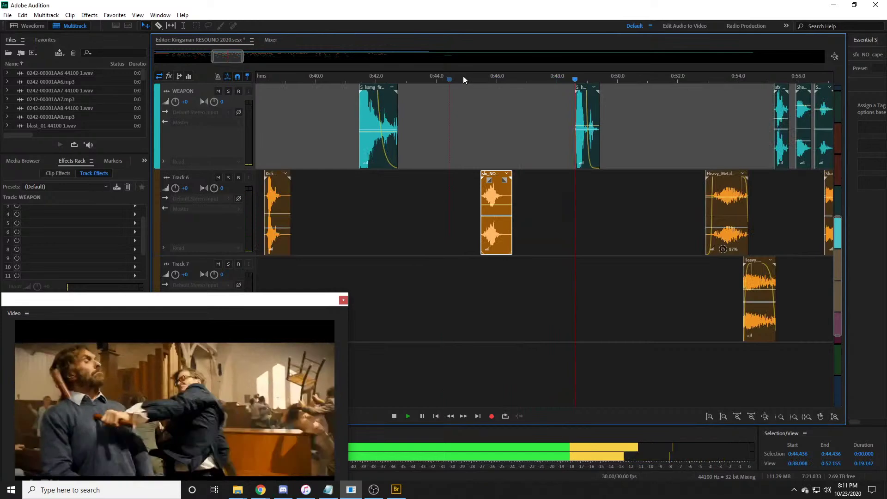
key(space)
Step: Play the earlier fight section from 0:25.879 and stop on the body fall at about 0:28.8
scroll(633, 79, down, 4)
click(317, 80)
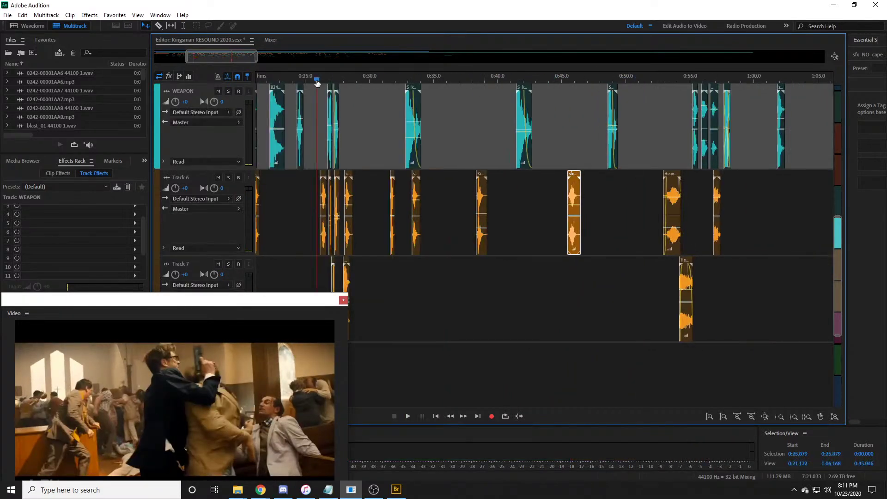
key(space)
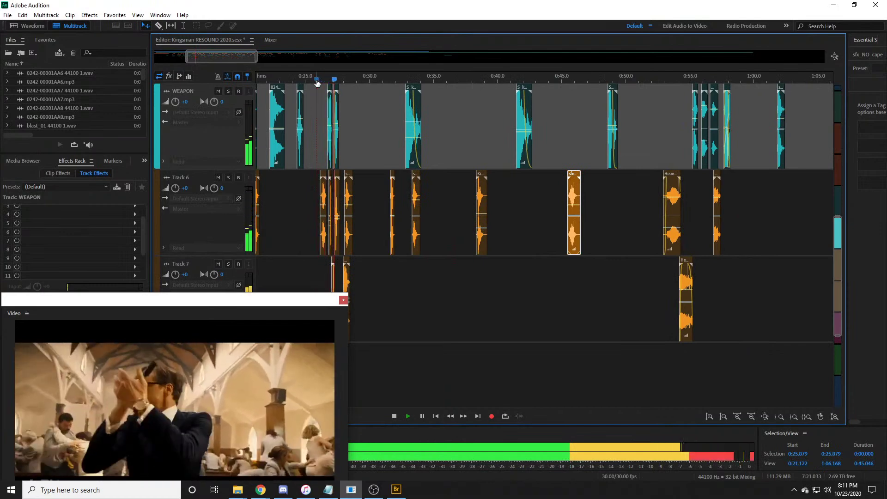
key(space)
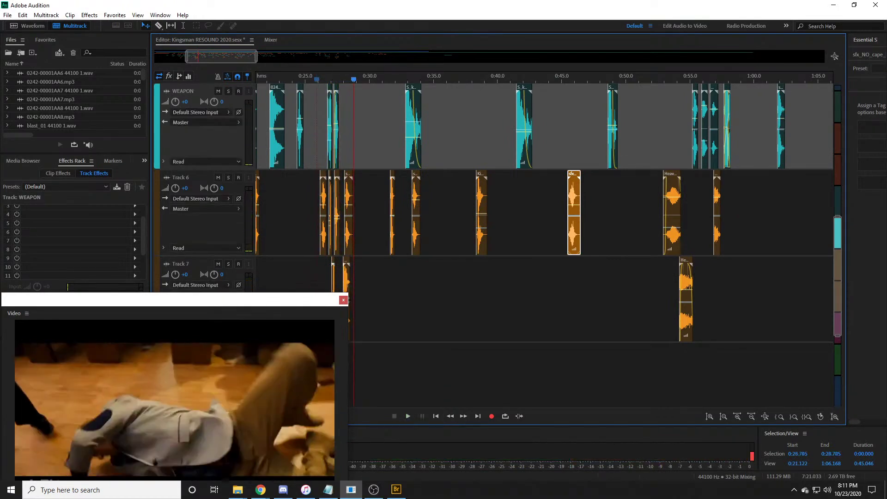
Step: Switch to Adobe Bridge and place its sfx_NO_slide_whoosh02 sound on Track 7 of the session at about 0:29.25
key(alt+Tab)
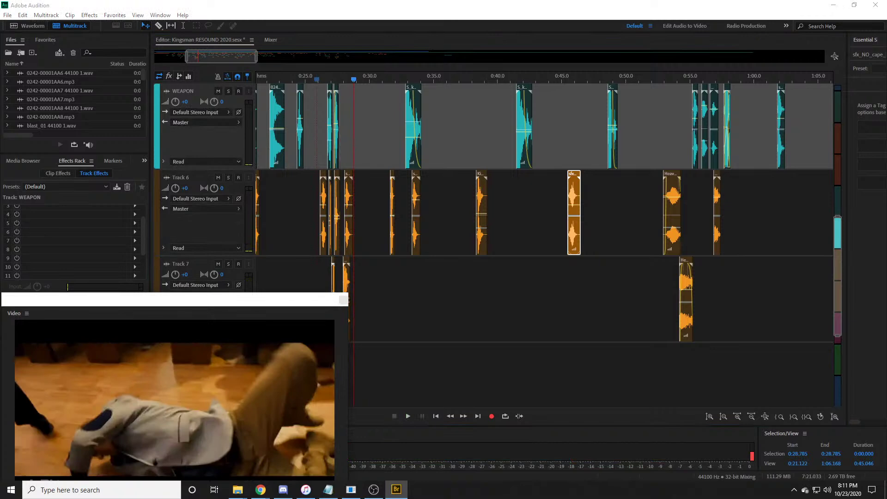
drag(319, 288, 363, 298)
click(346, 90)
scroll(346, 90, up, 5)
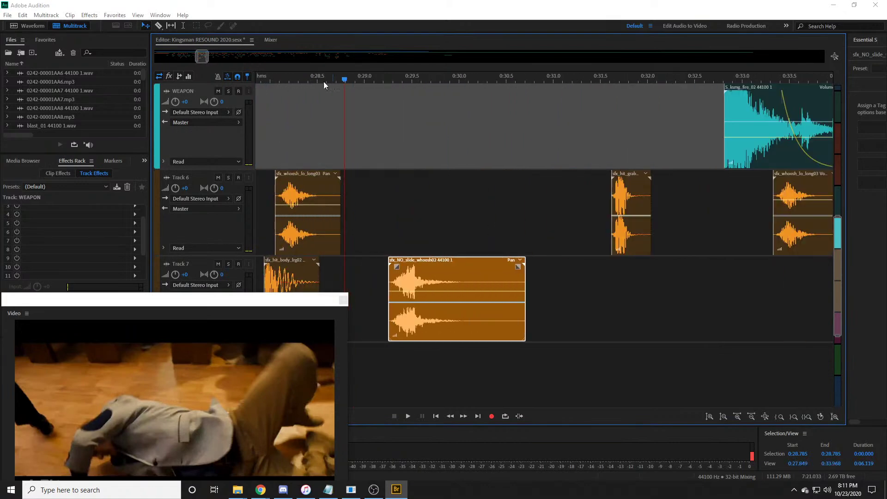
Step: Move the sfx_NO_slide_whoosh02 clip earlier on Track 7 to about 0:28.54 and play it against the picture
key(space)
key(space)
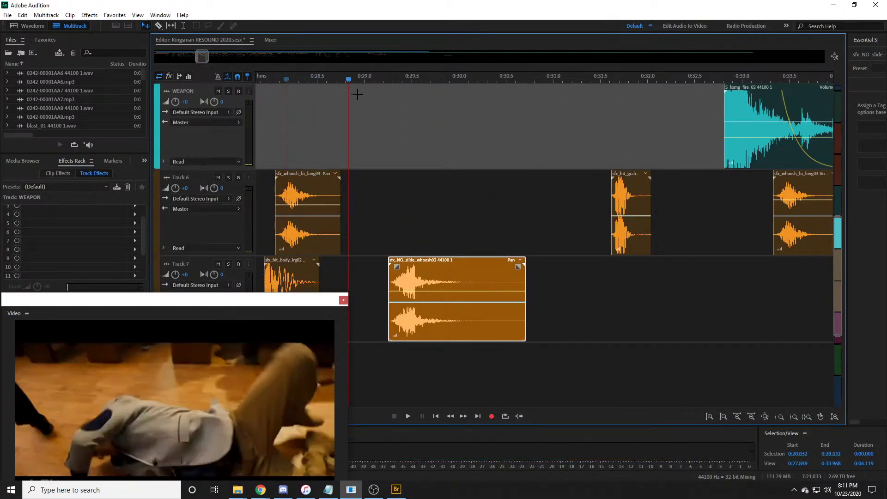
mouse_move(424, 284)
mouse_down()
mouse_move(302, 286)
mouse_move(440, 287)
mouse_move(429, 289)
mouse_up()
click(346, 78)
key(space)
key(space)
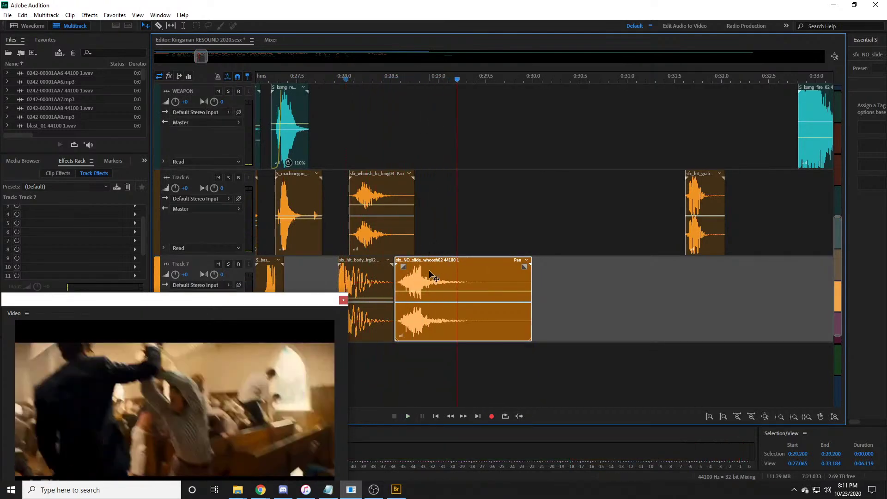
Step: Move the slide whoosh to Track 6 at about 0:28.44, trim its end to about 0:29.24, and play it twice
scroll(432, 272, down, 2)
drag(413, 160, 391, 159)
drag(420, 201, 396, 165)
drag(521, 110, 460, 115)
click(342, 79)
key(space)
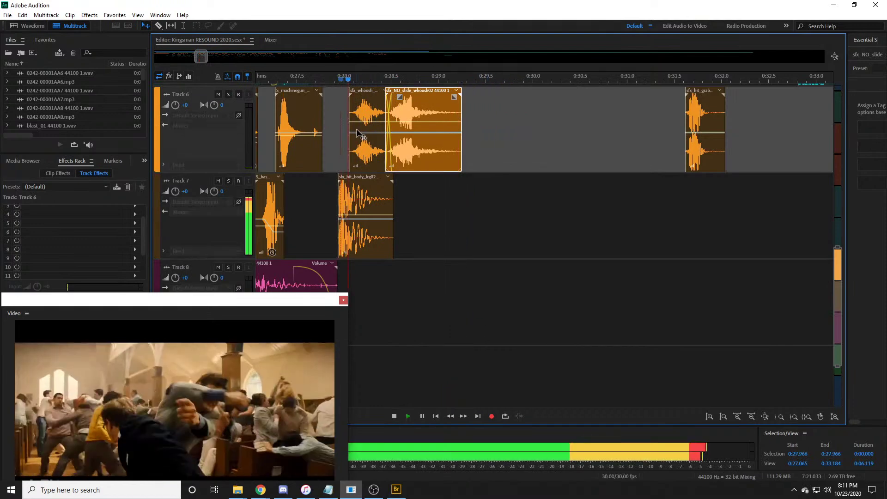
key(space)
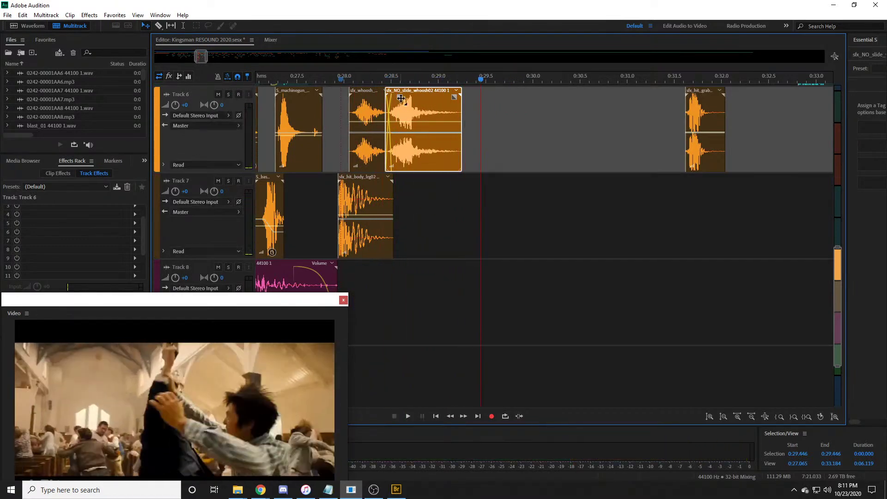
click(345, 80)
key(space)
key(space)
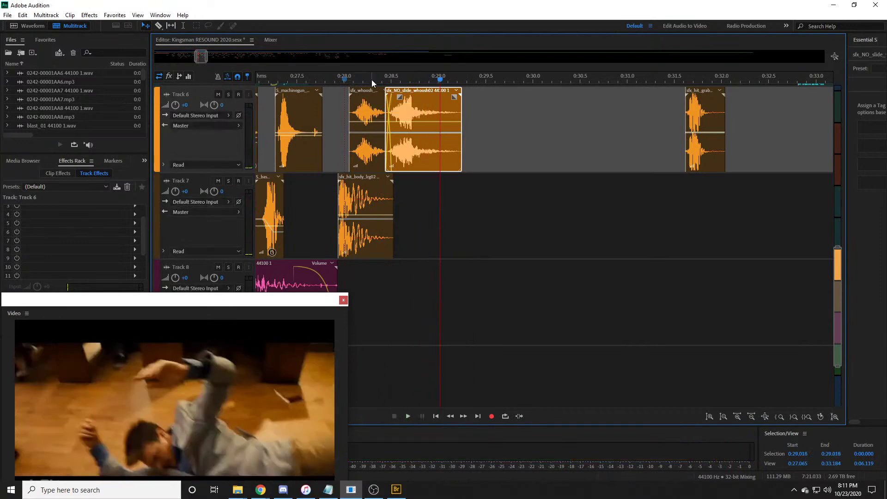
Step: Move the slide whoosh back to Track 7 at about 0:28.3, overlapping the body hit, and play from 0:27.978
scroll(450, 161, up, 2)
drag(460, 156, 485, 243)
drag(420, 201, 384, 201)
drag(454, 199, 396, 199)
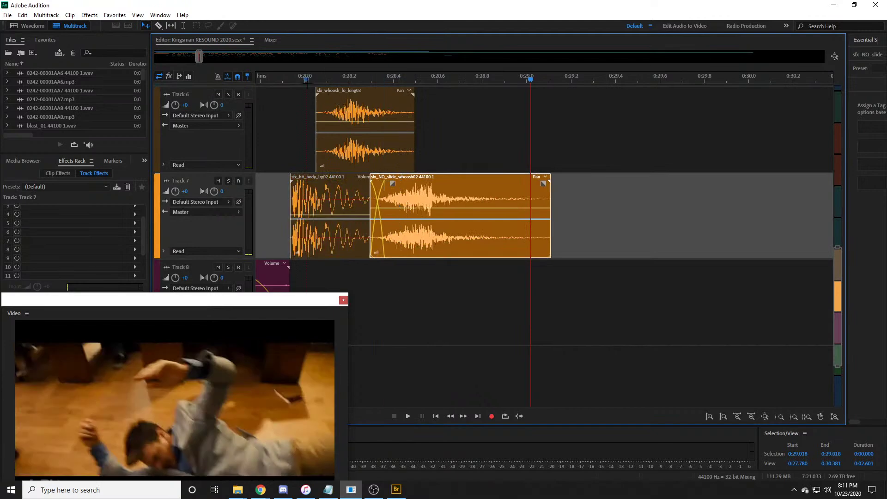
click(300, 80)
key(space)
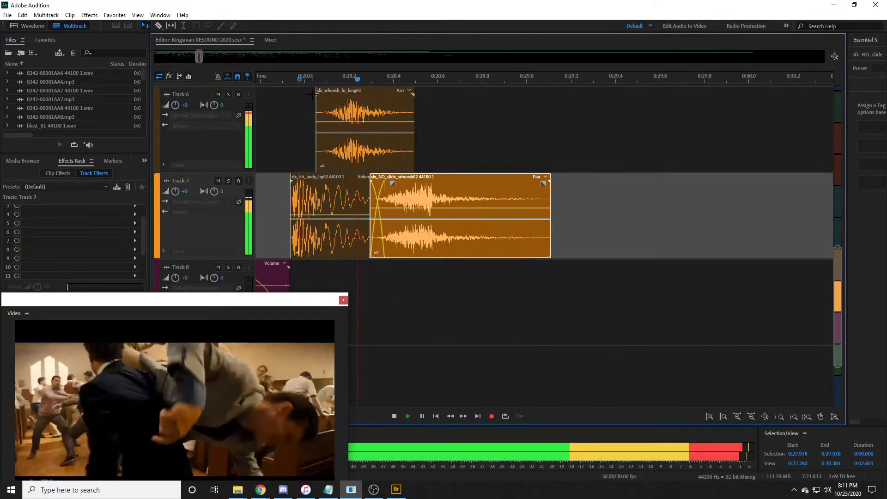
key(space)
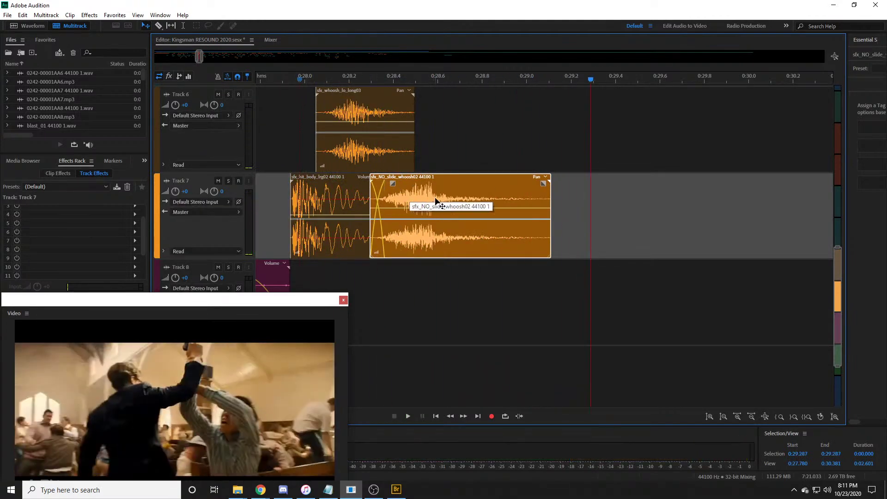
Step: Stretch the slide whoosh to 78%, start it at about 0:28.26, play it from 0:27.945 and lower its volume slightly
drag(551, 183, 443, 153)
drag(431, 113, 444, 198)
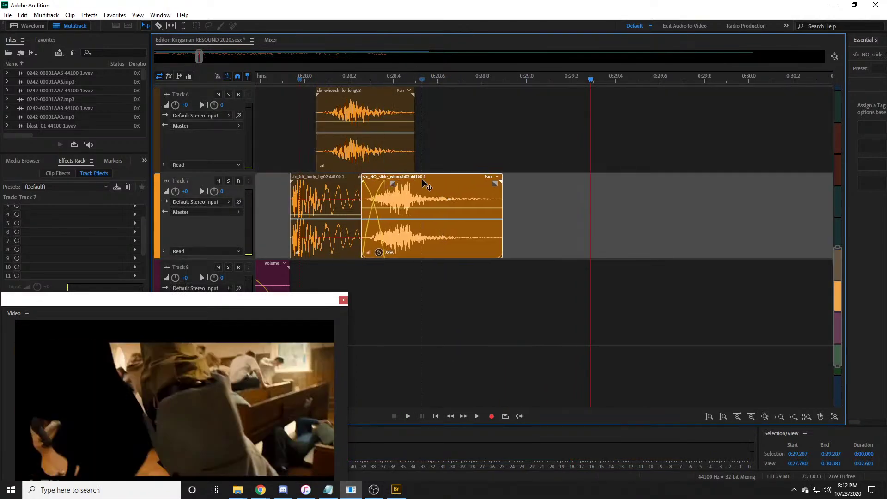
click(293, 80)
key(space)
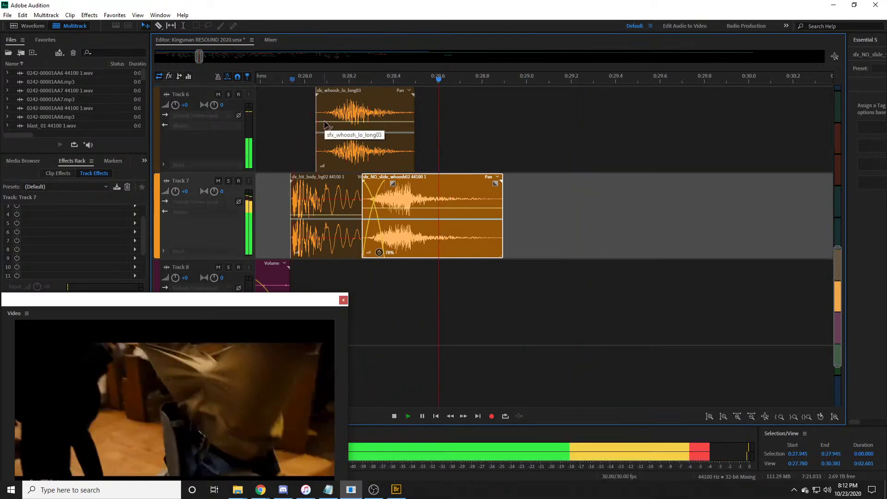
drag(435, 207, 437, 216)
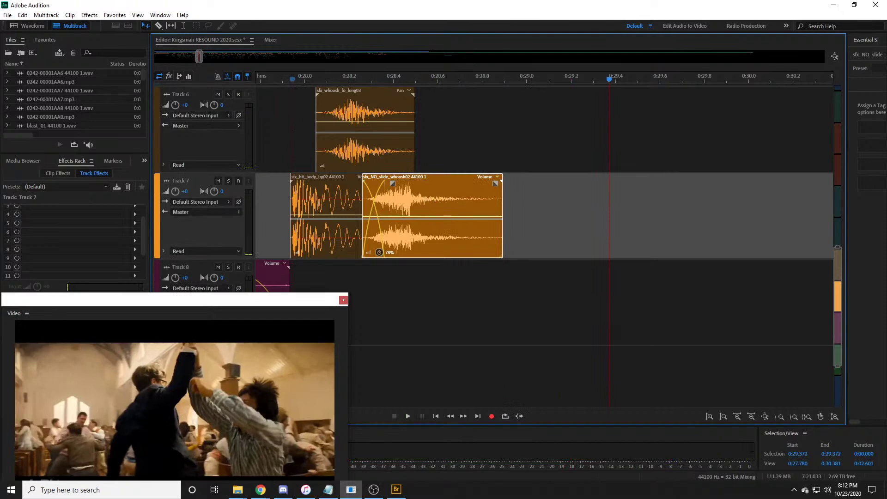
Step: Play the later fight from 1:16.206 and again from 1:24.384, looking for another moment that needs sound
key(alt+Tab)
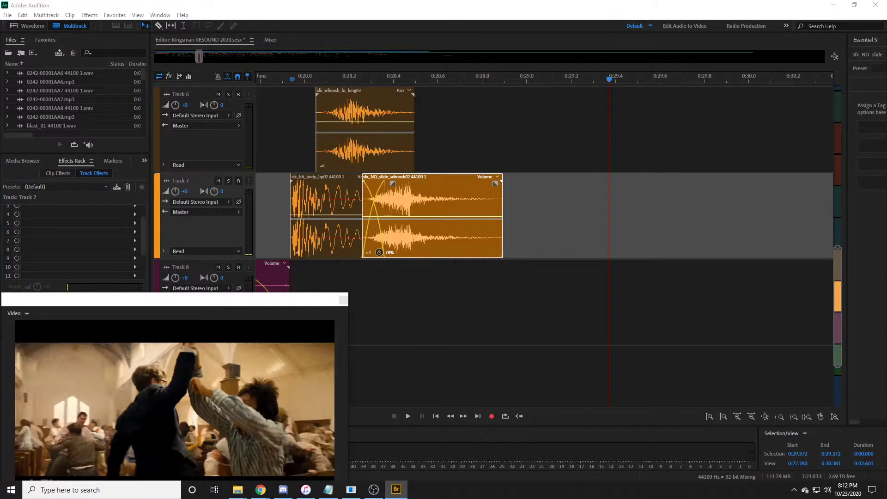
scroll(290, 79, down, 10)
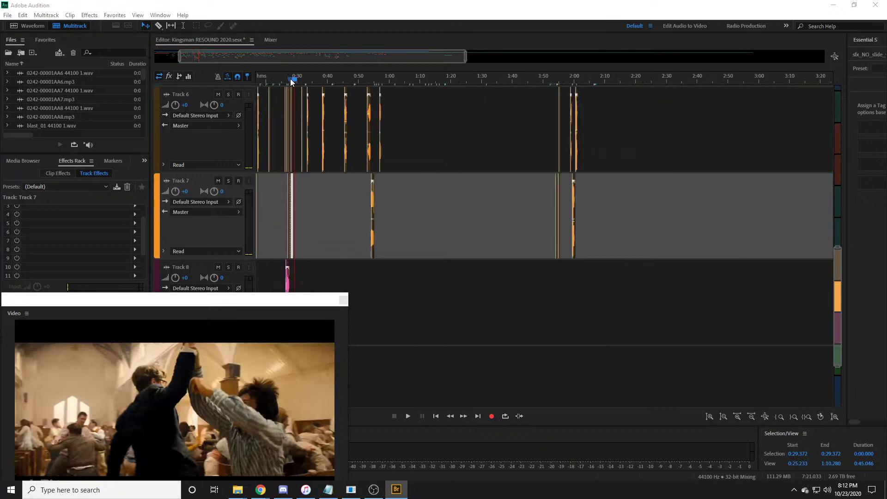
click(402, 82)
key(space)
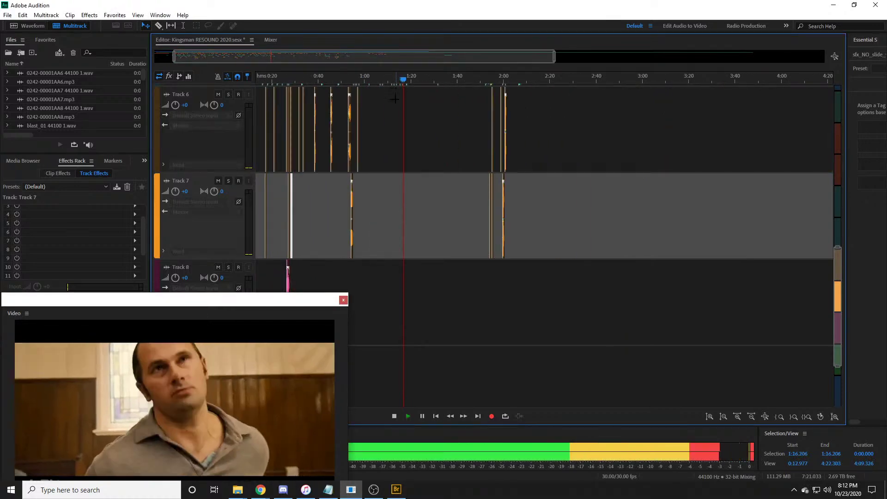
scroll(406, 110, up, 5)
key(space)
click(421, 81)
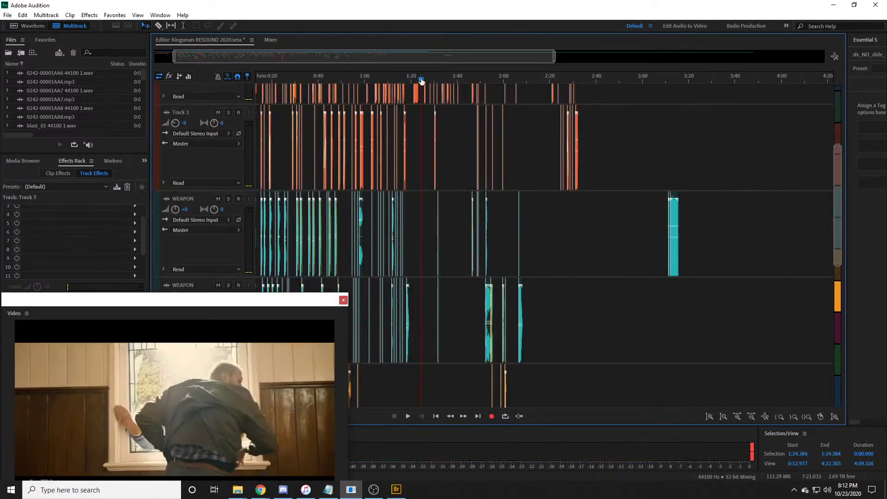
key(space)
scroll(421, 82, up, 4)
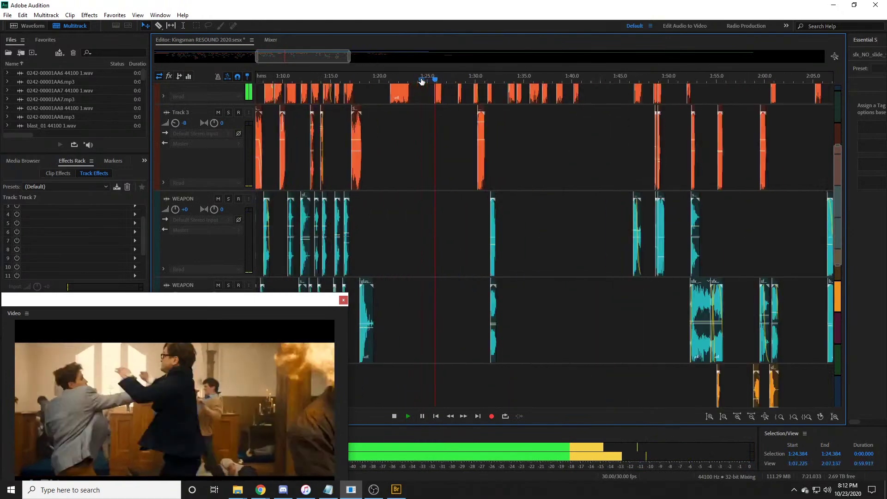
drag(307, 57, 318, 57)
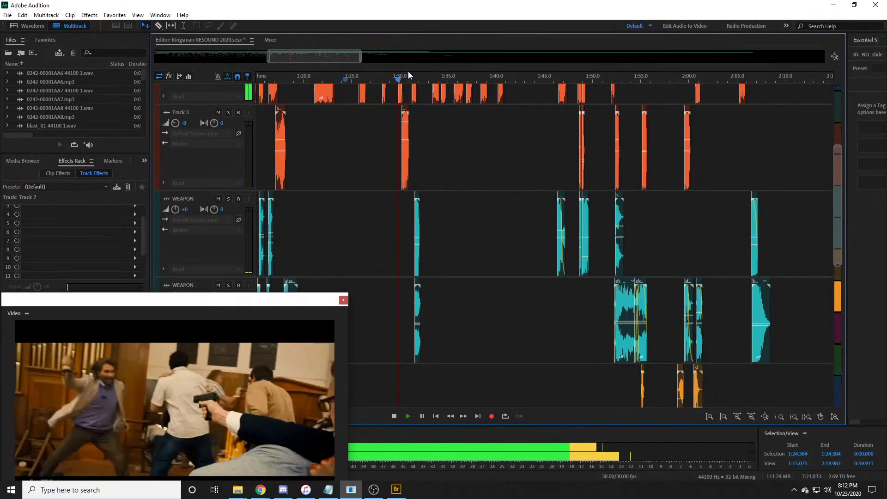
key(space)
Step: Review the fight in short stretches from 1:44.792, 1:50.064 and about 1:57, looking for moments without effects
drag(516, 78, 542, 79)
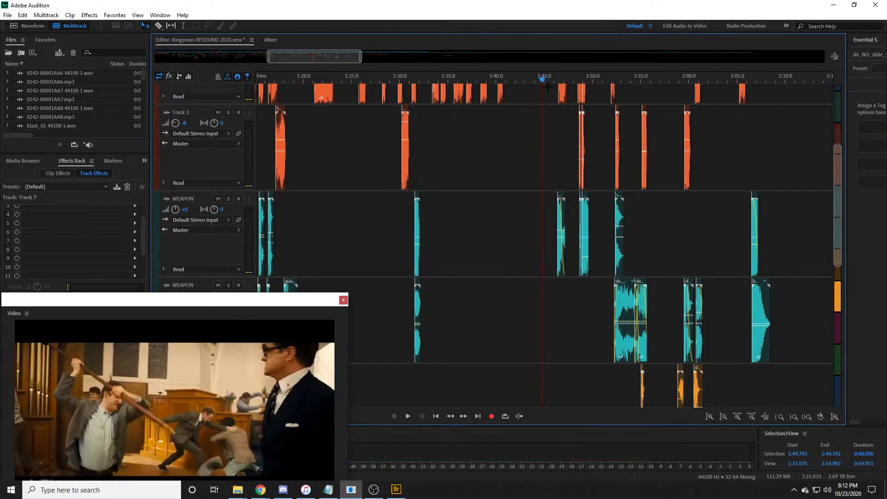
key(space)
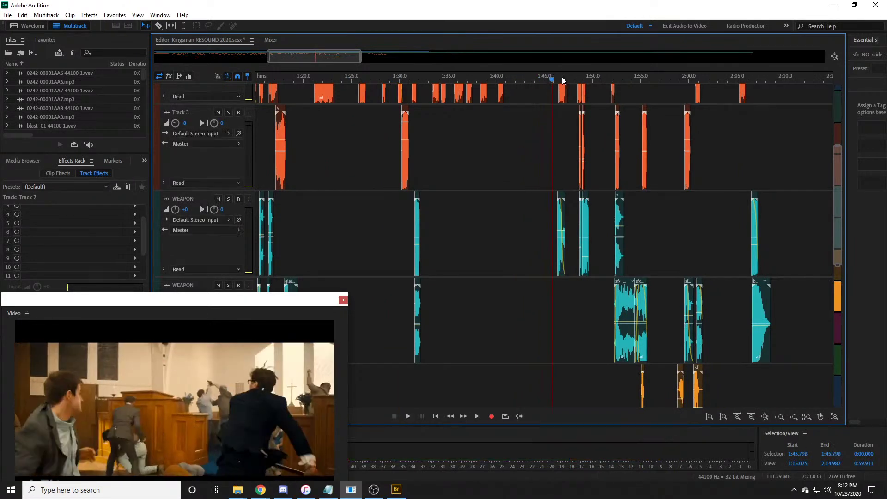
click(592, 80)
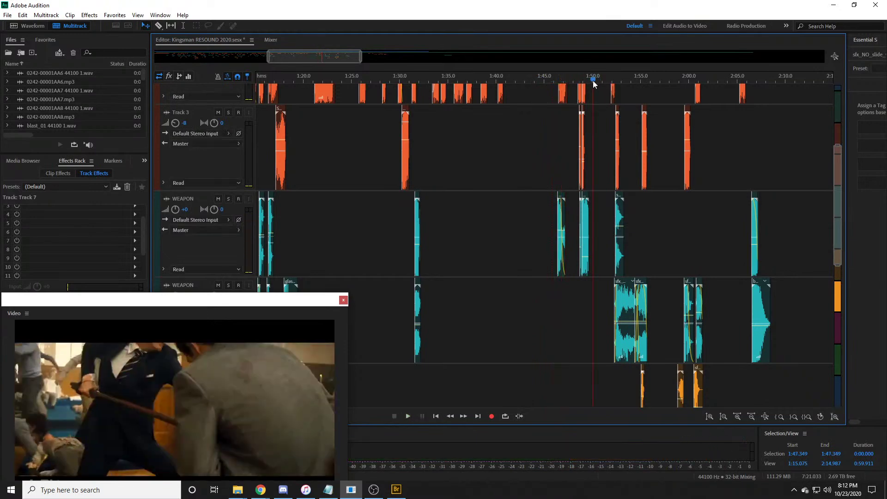
key(space)
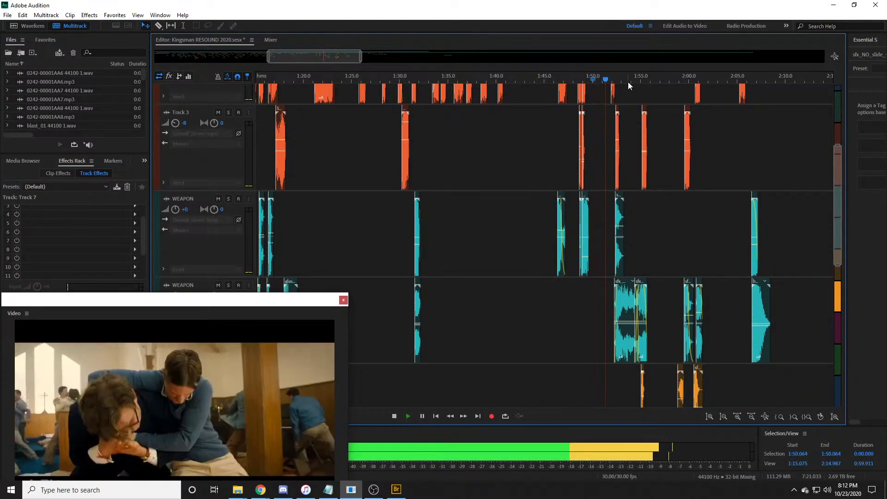
click(659, 79)
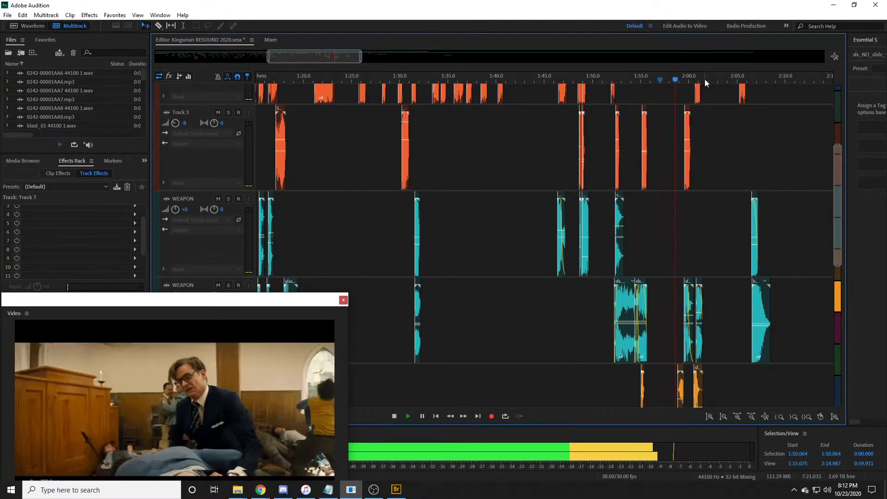
scroll(705, 79, up, 3)
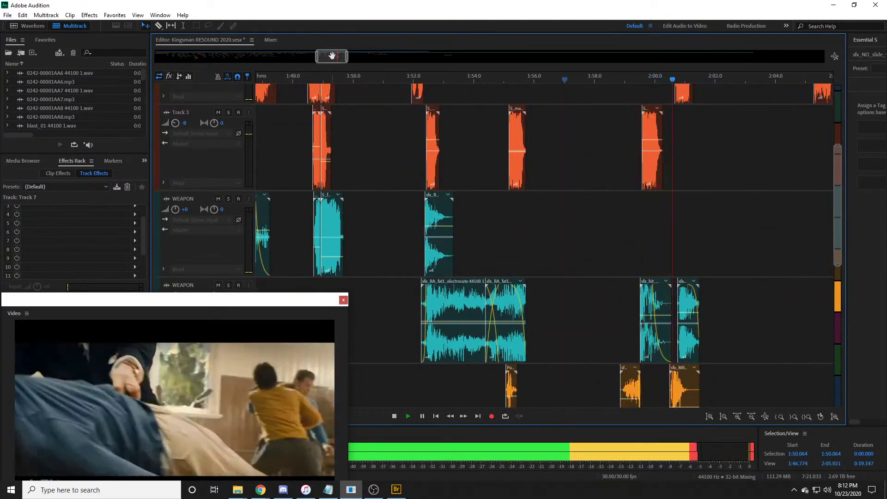
drag(330, 56, 336, 55)
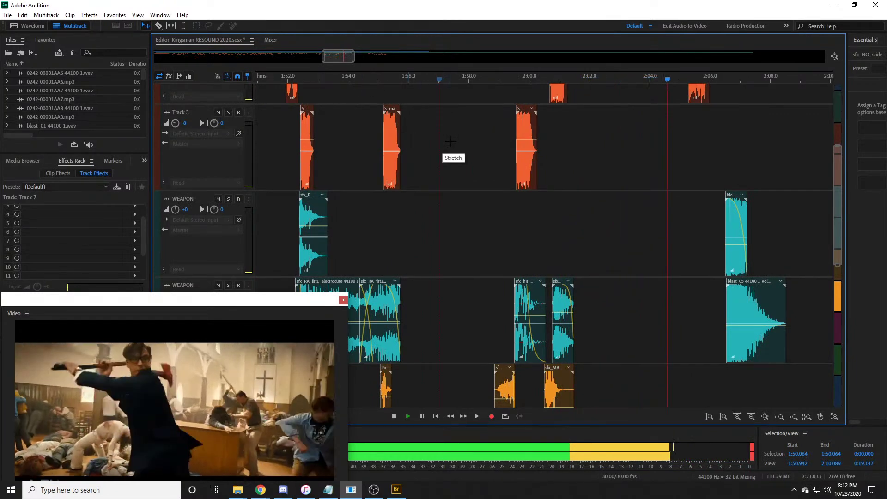
scroll(436, 75, down, 5)
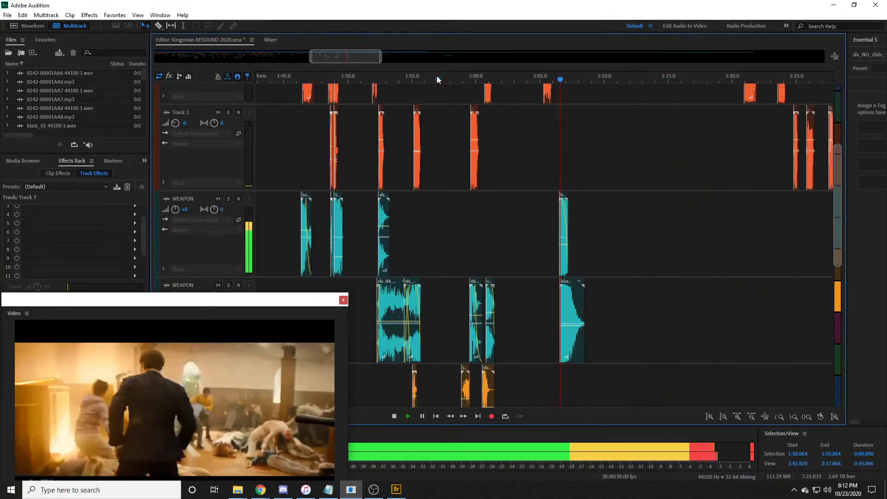
click(437, 77)
Step: Check the picture from 2:16.658 onward, play from 2:20.974 and stop at 2:23.754
click(688, 78)
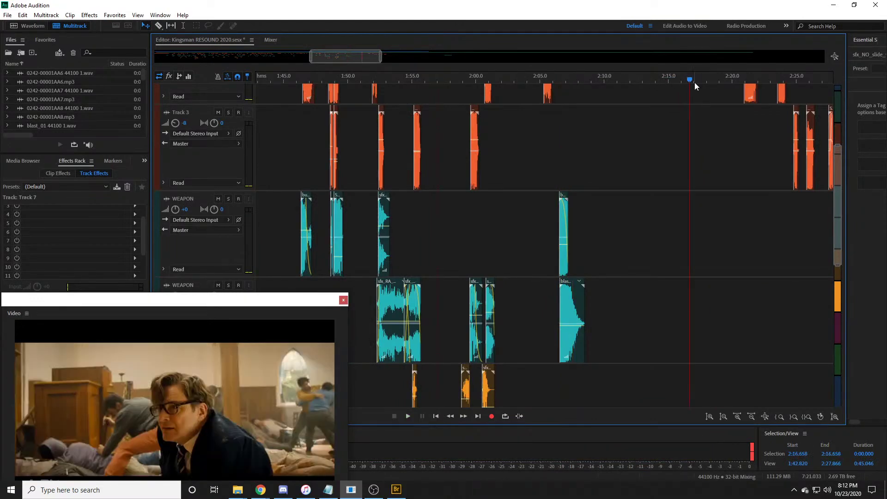
key(space)
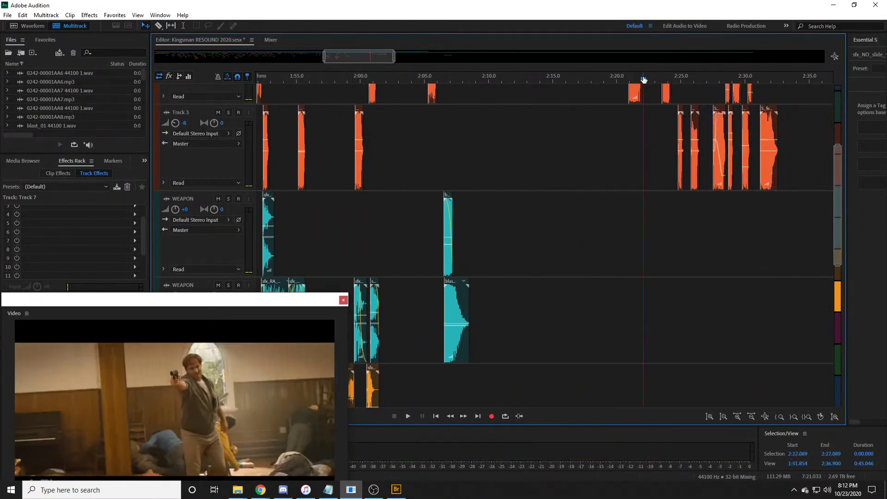
click(642, 79)
scroll(362, 55, up, 5)
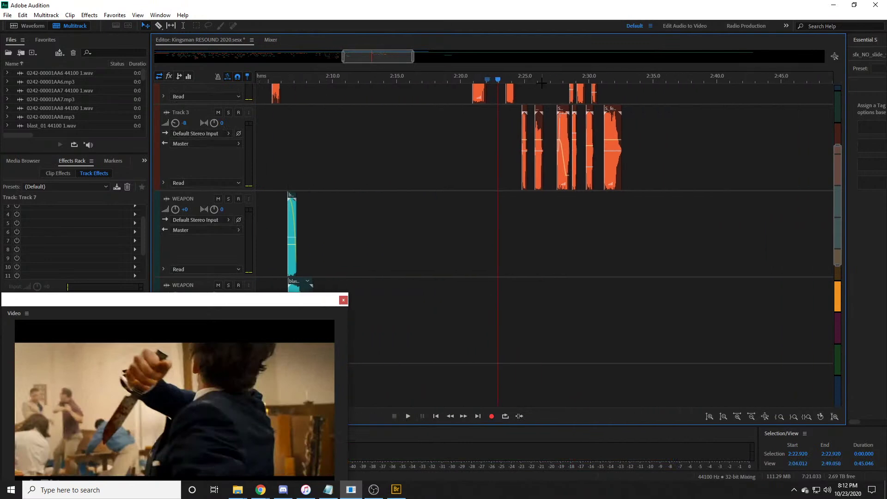
click(376, 76)
key(space)
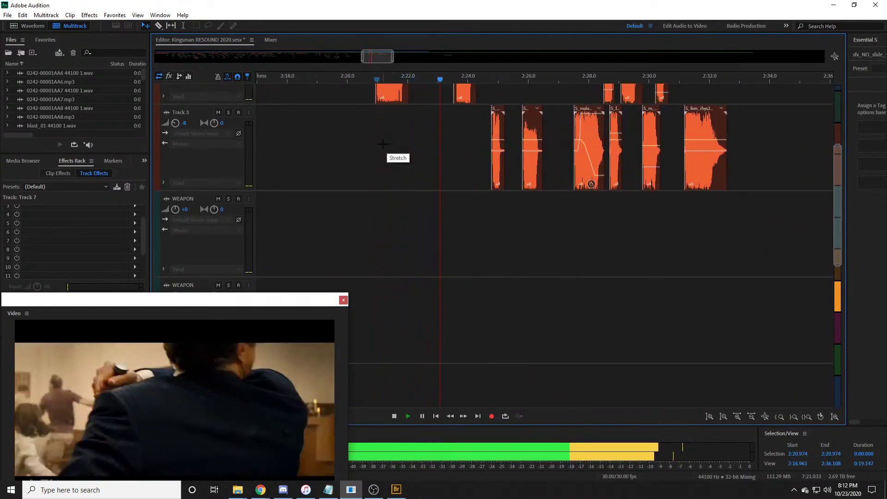
key(space)
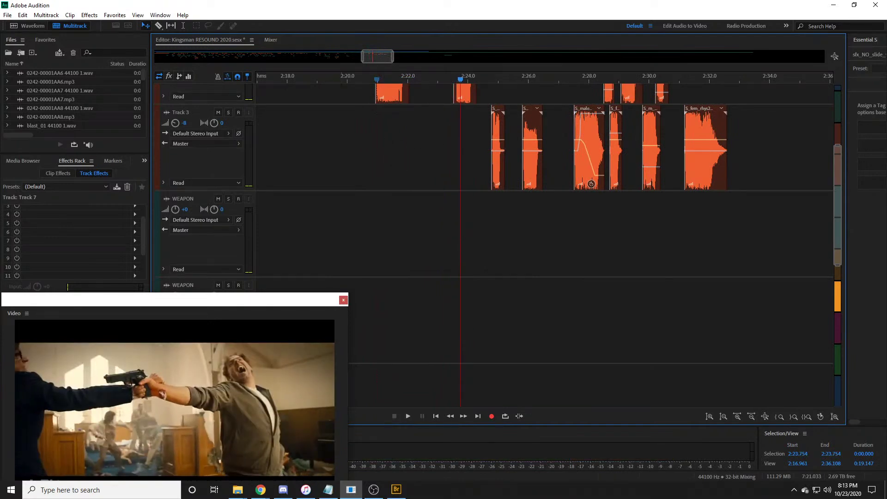
Step: Switch to Adobe Bridge and place its sfx_NO_sword_wsh_sh03 sound on the first WEAPON track at about 2:23.23
key(alt+Tab)
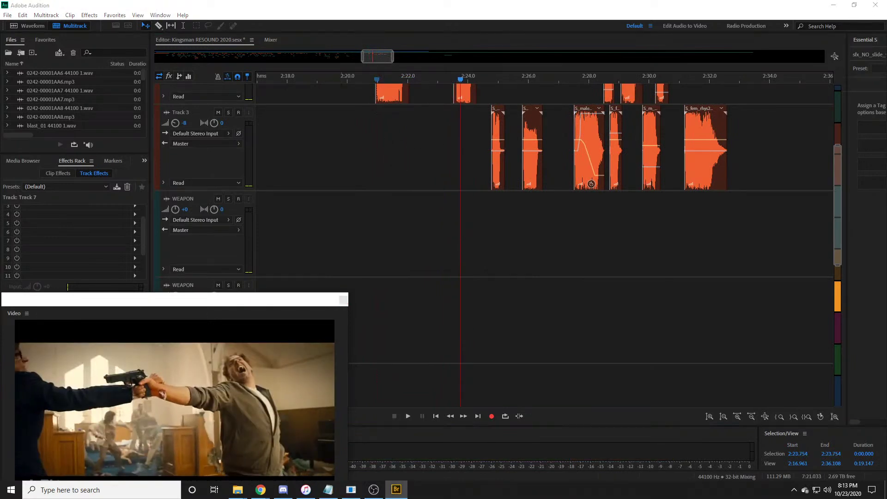
drag(0, 232, 436, 224)
scroll(446, 76, up, 2)
scroll(445, 77, up, 2)
scroll(476, 229, up, 3)
drag(590, 346, 529, 245)
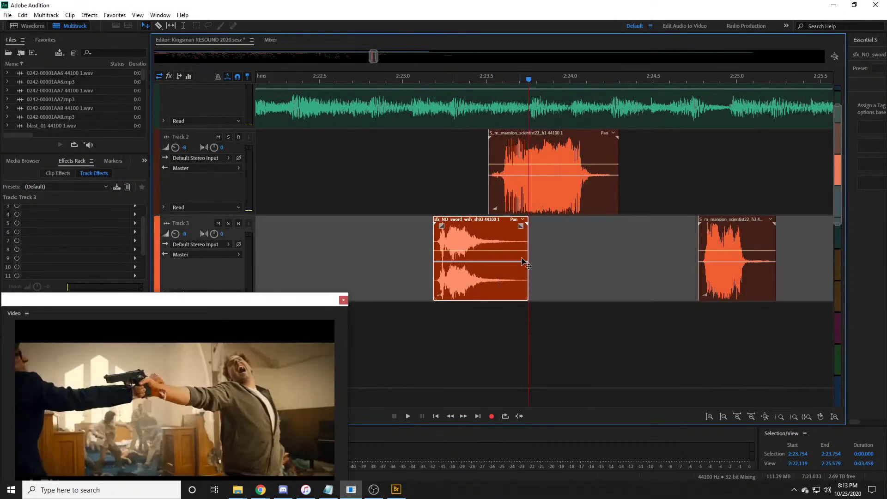
scroll(529, 245, down, 3)
drag(494, 157, 500, 188)
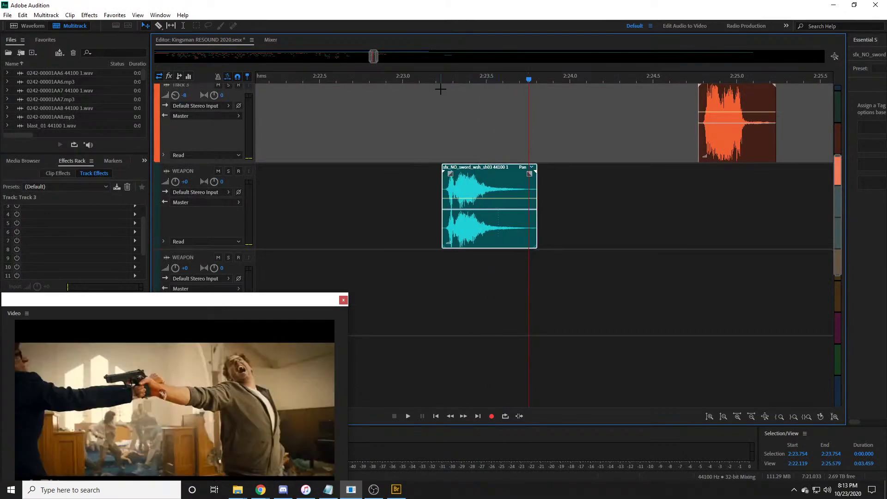
Step: Sync the sword whoosh to the stab at about 2:23.31, play it, and trim its end to about 2:23.73
click(440, 82)
key(space)
key(space)
drag(433, 76, 426, 76)
drag(423, 81, 452, 83)
drag(488, 183, 502, 181)
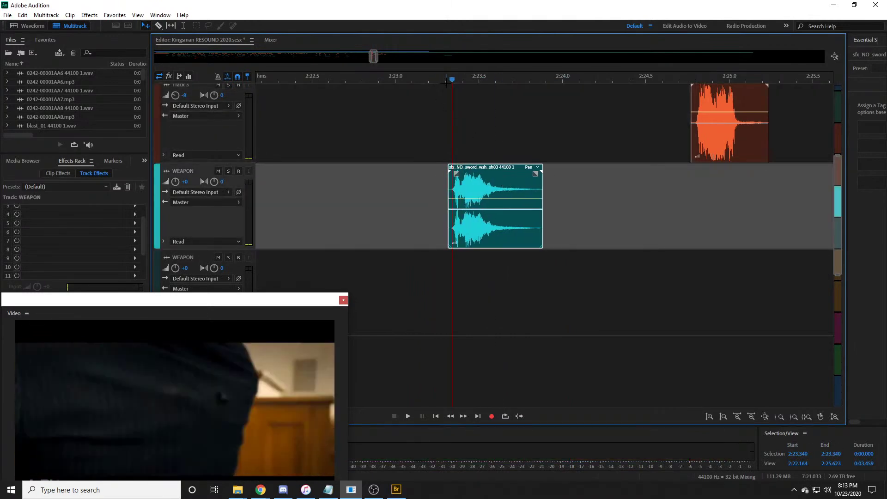
key(space)
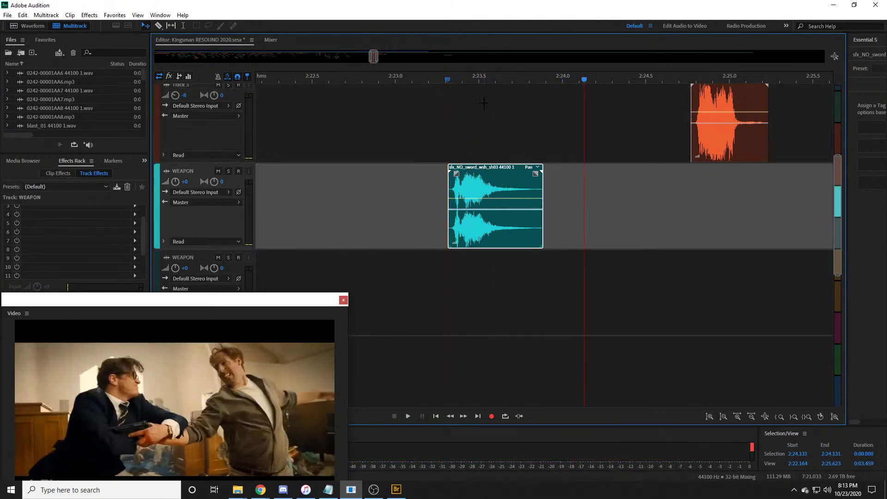
drag(542, 189, 517, 190)
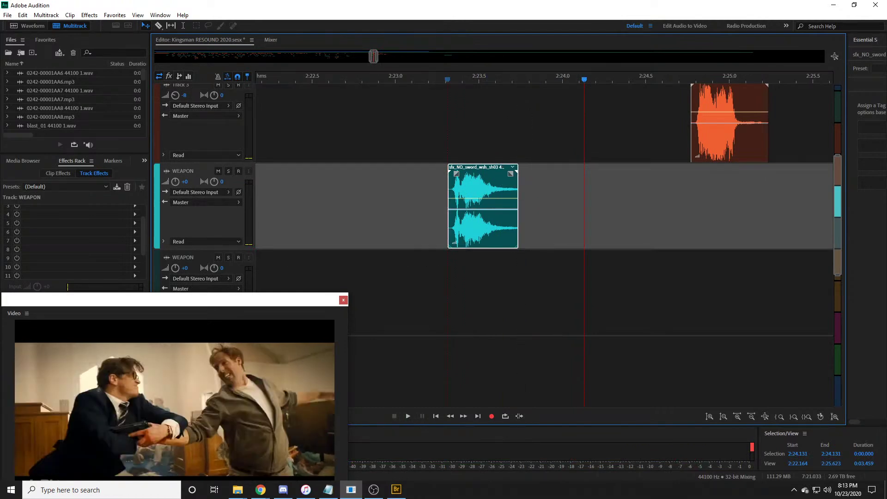
Step: Switch to Adobe Bridge, place its sfx_NO_sword_impale_stab04 sound on the second WEAPON track at about 2:23.51, and play from 2:23.312
key(alt+Tab)
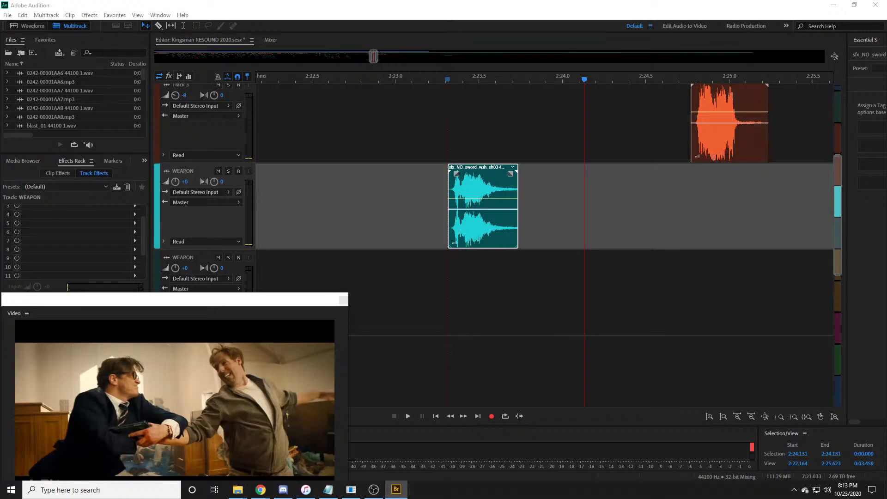
mouse_move(486, 277)
mouse_down()
mouse_move(548, 277)
mouse_move(462, 276)
mouse_move(500, 276)
mouse_up()
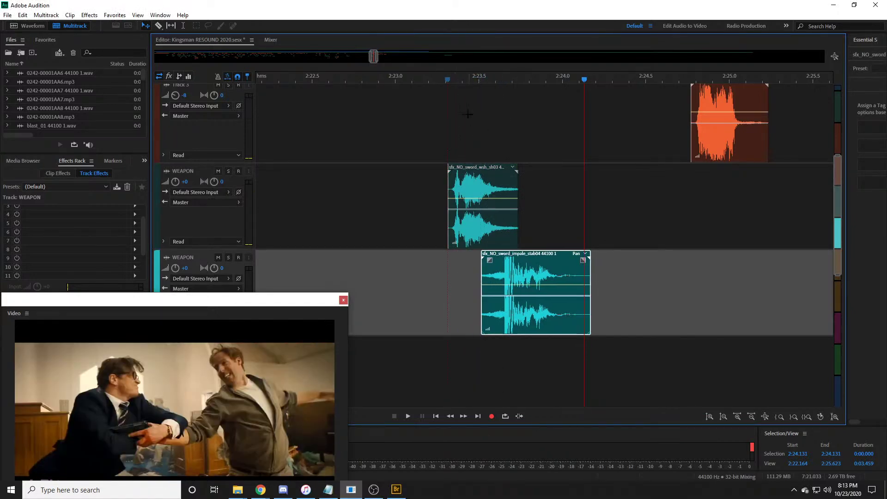
click(448, 81)
key(space)
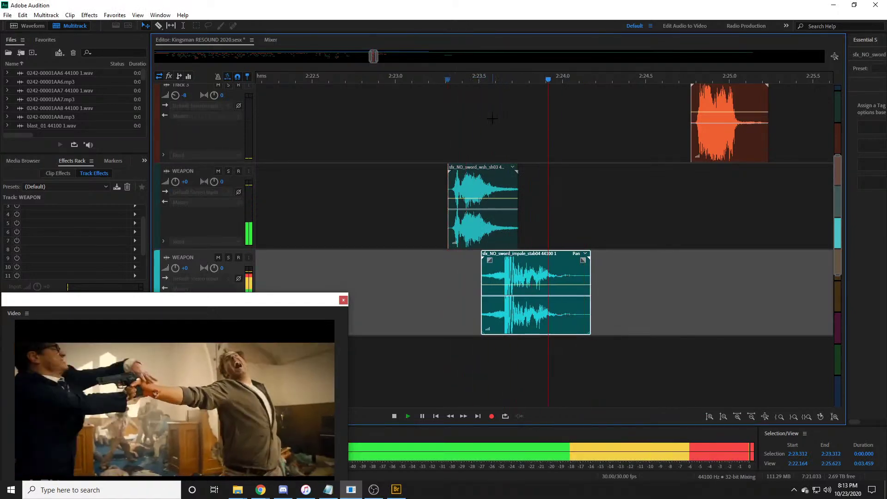
Step: Move the sfx_NO_sword_impale_stab04 clip earlier so its impact lands at 2:23.539, and play it against the picture
key(space)
drag(538, 268, 530, 268)
drag(457, 79, 496, 79)
scroll(478, 80, up, 3)
drag(549, 276, 525, 276)
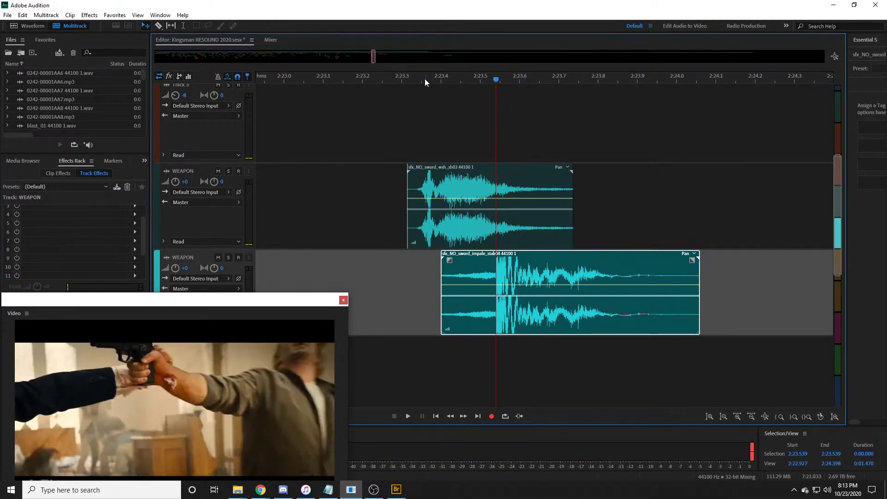
click(393, 79)
key(space)
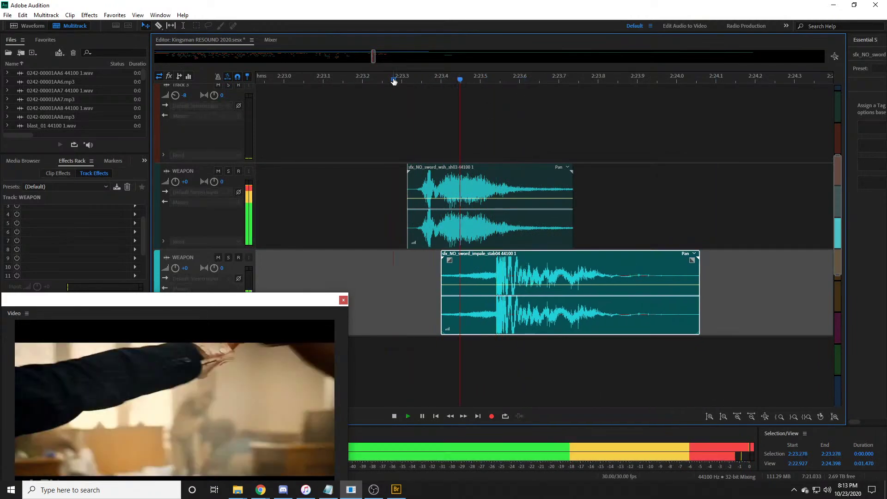
Step: Play back the sword swing and stab sounds from about 2:23.3 and check the shots from about 2:24.6
scroll(393, 81, down, 3)
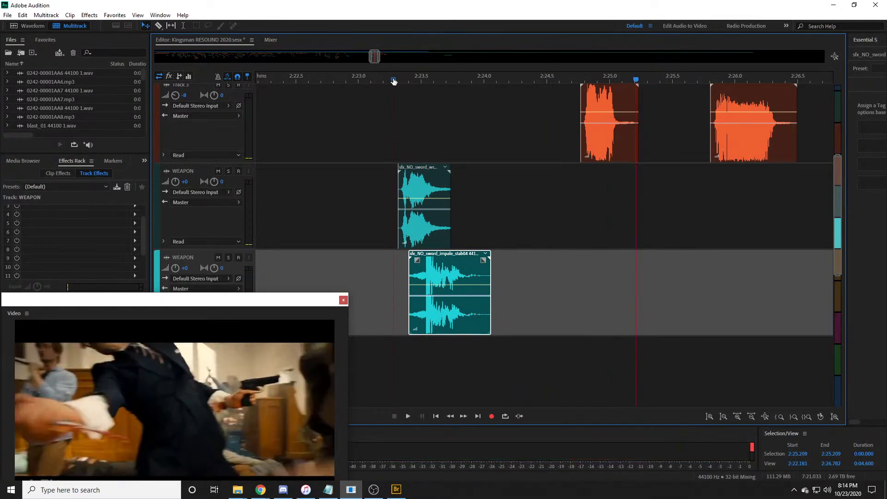
click(397, 81)
key(space)
drag(532, 82, 560, 83)
key(space)
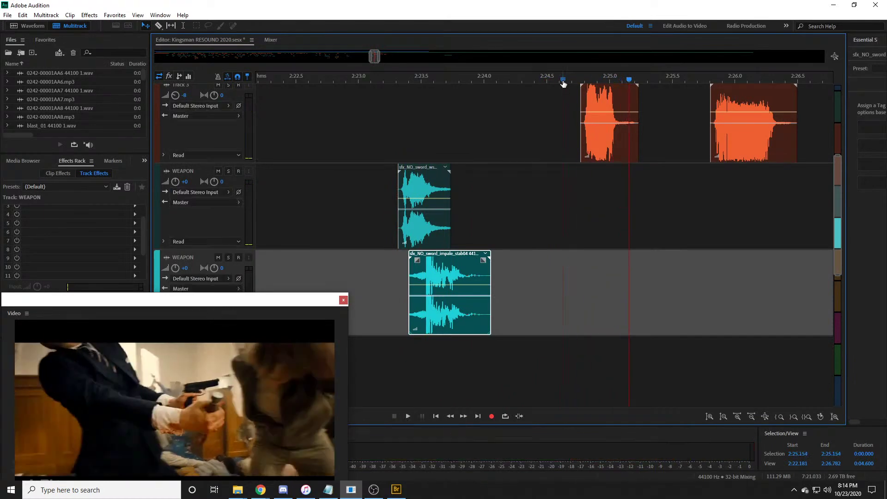
click(399, 80)
key(space)
Step: Play the fight scene in stretches from 2:23.337 to 2:28.770 to examine which moments need more weapon sounds
scroll(447, 74, down, 3)
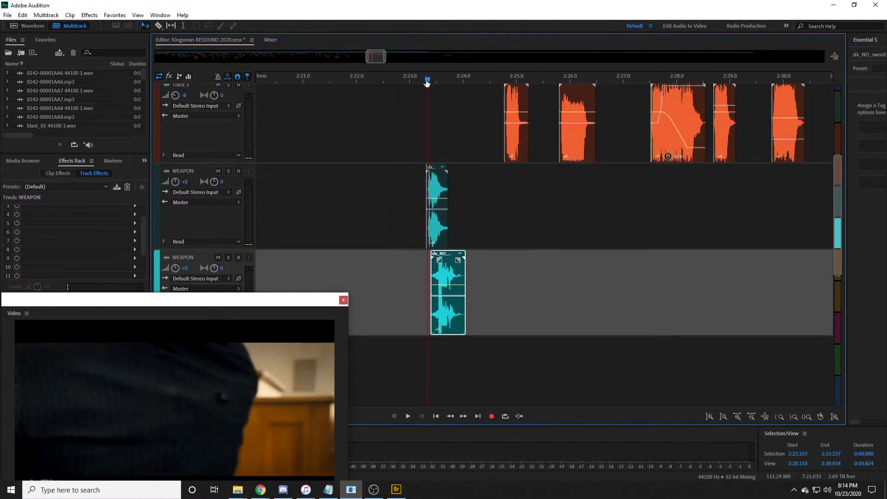
key(space)
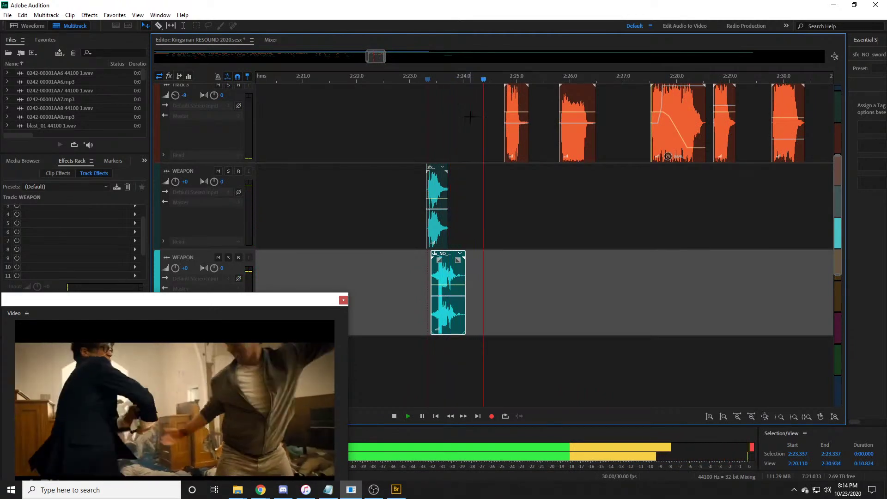
key(space)
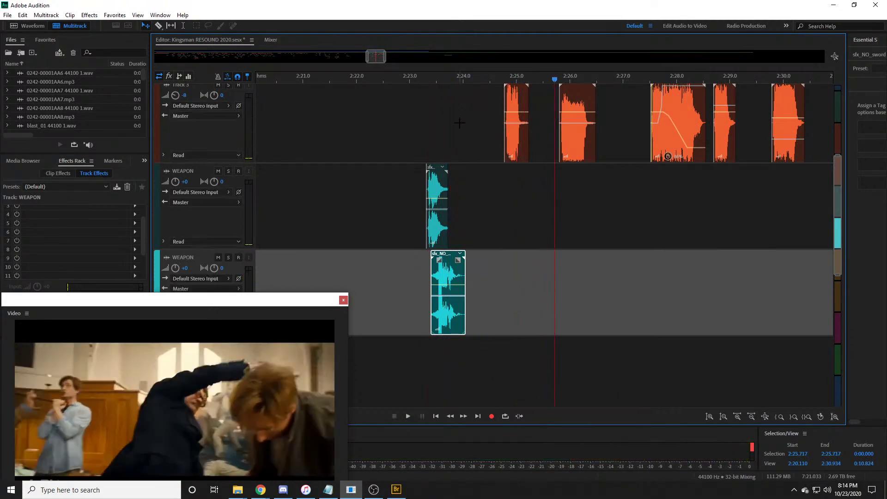
key(space)
key(space)
scroll(628, 76, up, 3)
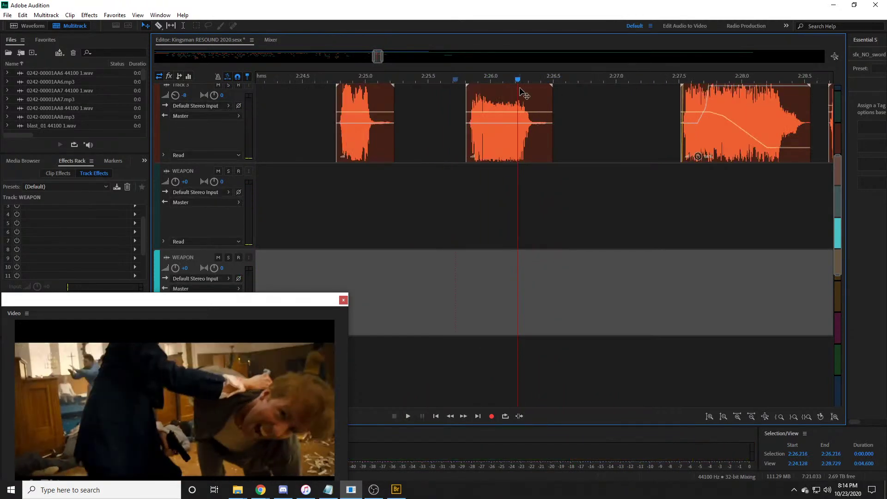
key(space)
key(space)
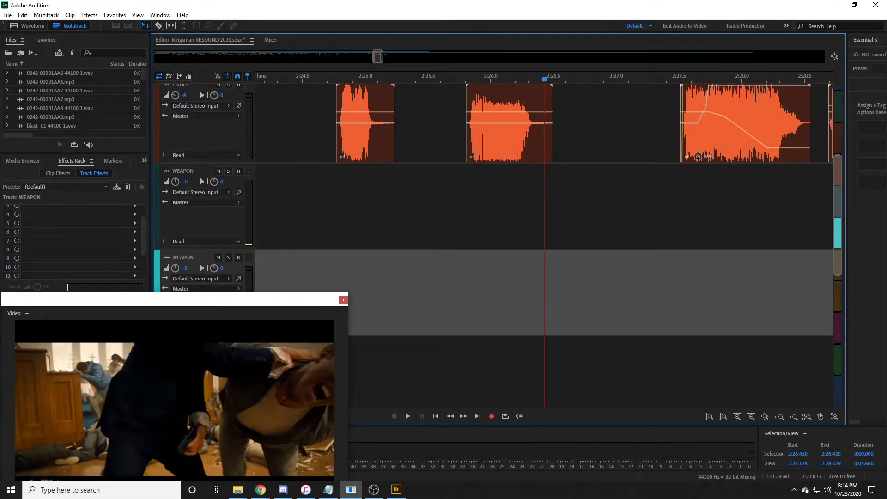
key(space)
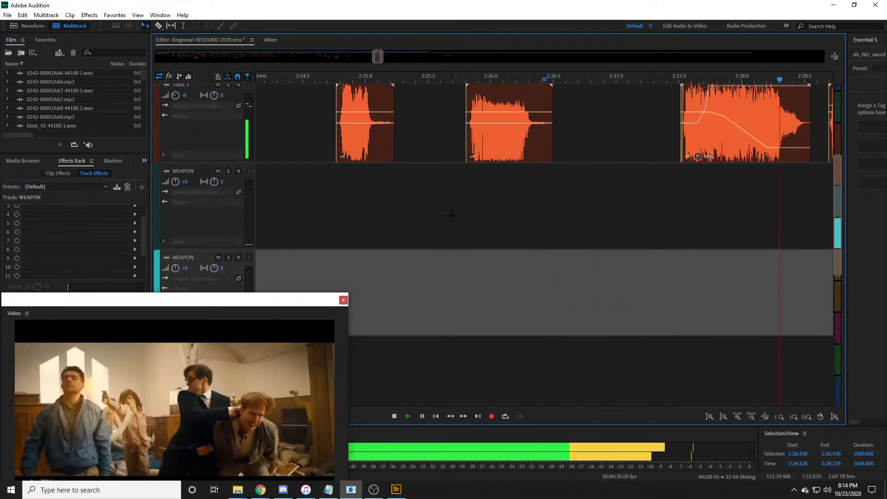
key(space)
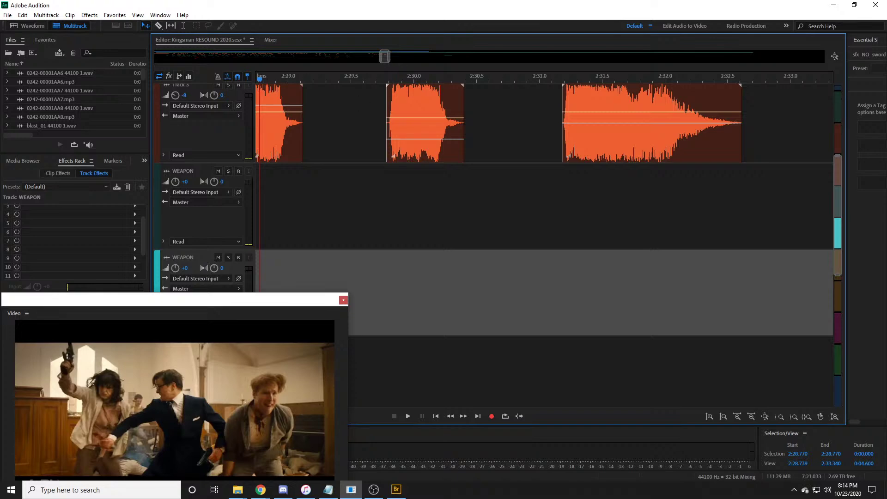
Step: Add sfx_NO_sword_impale_break from Adobe Bridge to the upper WEAPON track at about 2:29 and play the scene from 2:27.520
key(alt+Tab)
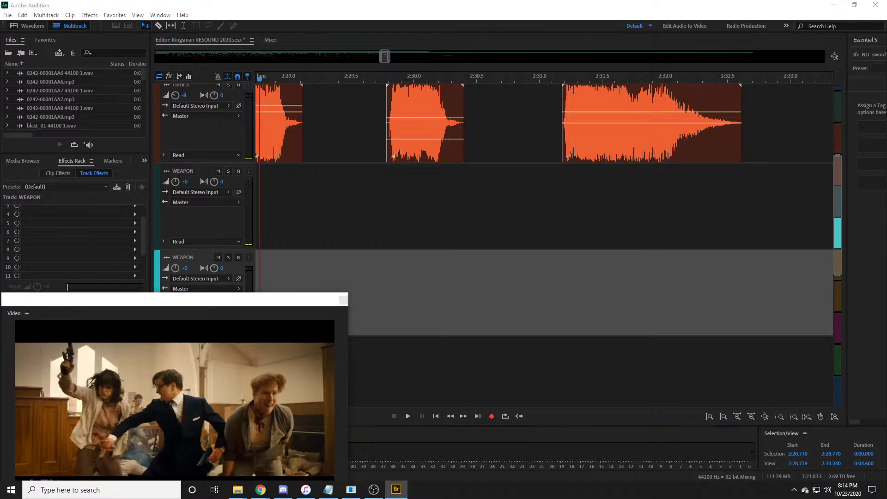
drag(259, 240, 295, 236)
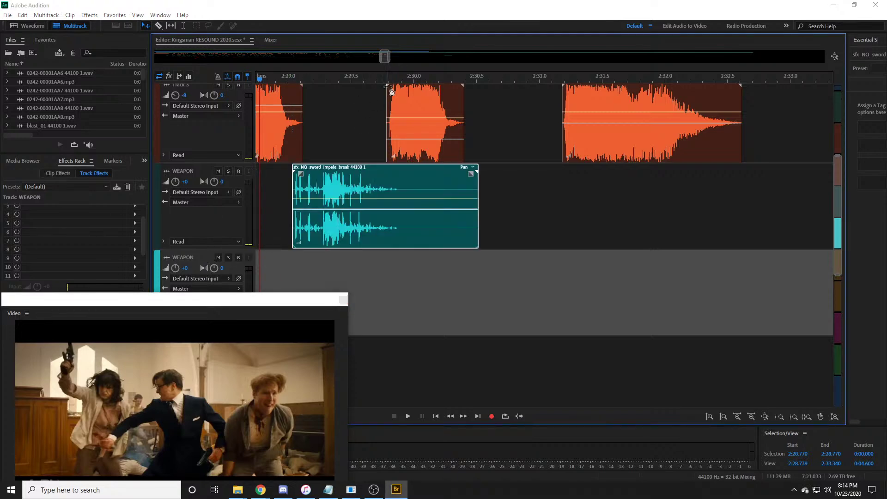
drag(384, 57, 380, 58)
scroll(542, 81, down, 4)
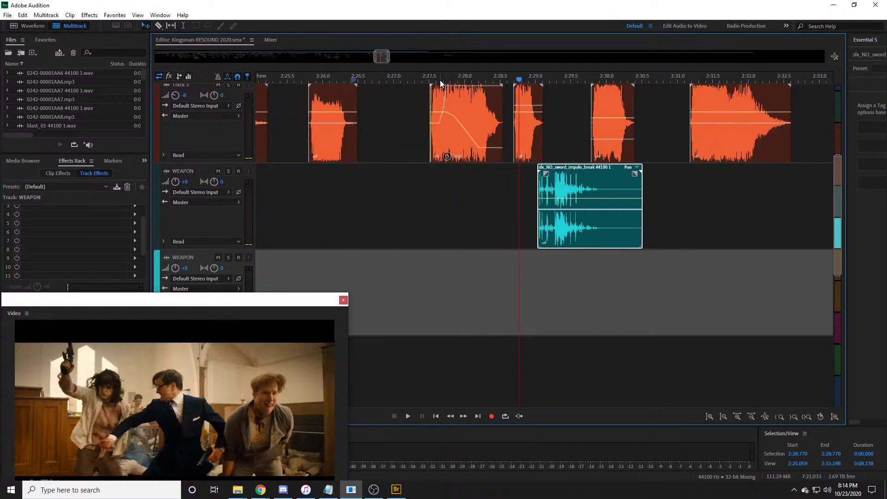
click(430, 81)
key(space)
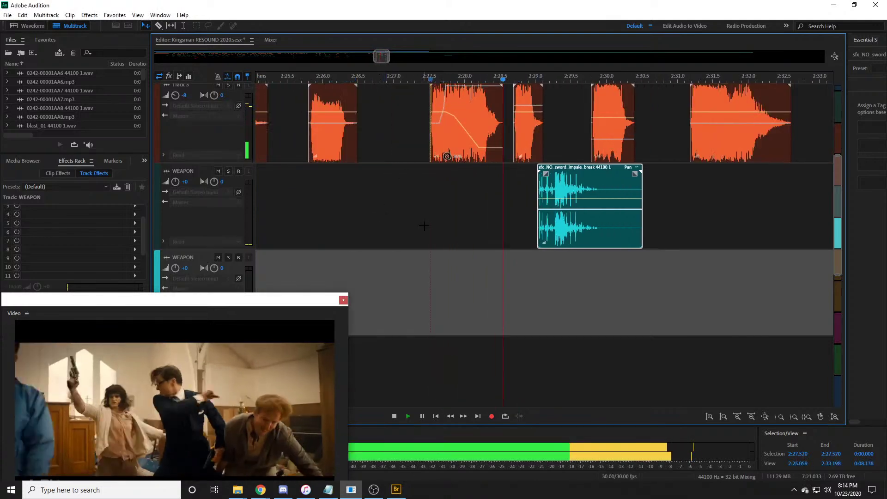
key(space)
Step: Move the sfx_NO_sword_impale_break clip earlier so its main hit lands at 2:28.404, and lower its pan envelope below centre
scroll(503, 73, up, 3)
drag(596, 208, 471, 208)
click(485, 80)
key(space)
click(478, 79)
drag(500, 200, 494, 225)
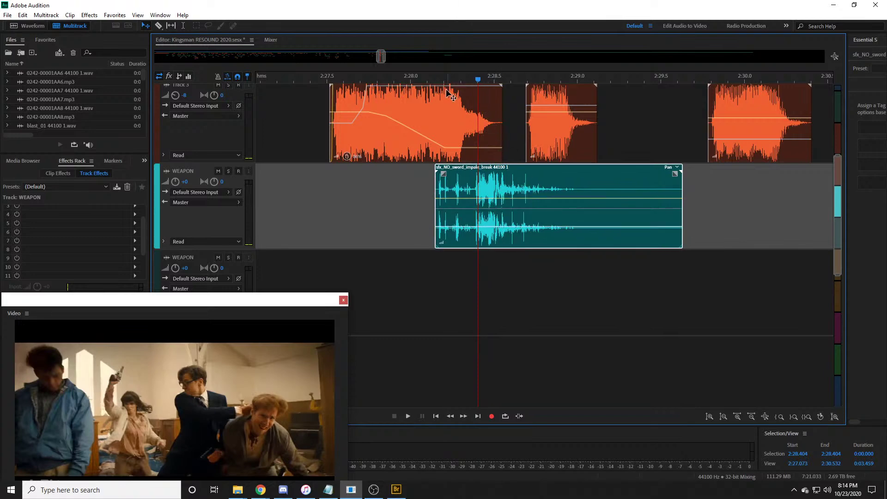
Step: Fade in about the first 0.2 s of the sfx_NO_sword_impale_break clip and check it by playing from just before the clip
click(434, 79)
key(space)
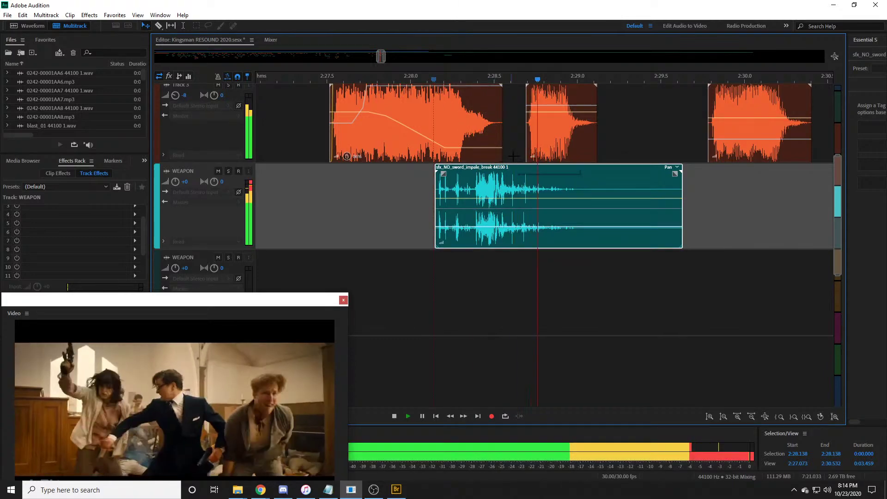
key(space)
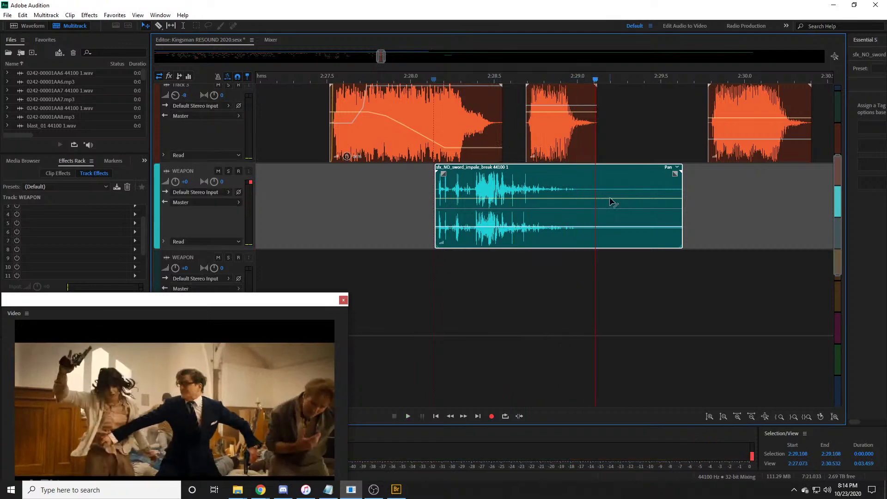
click(437, 79)
key(space)
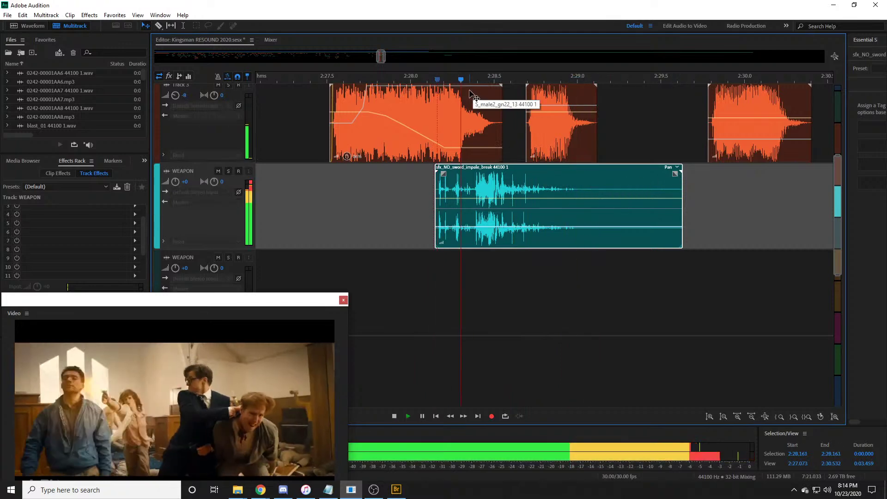
key(space)
drag(450, 178, 483, 177)
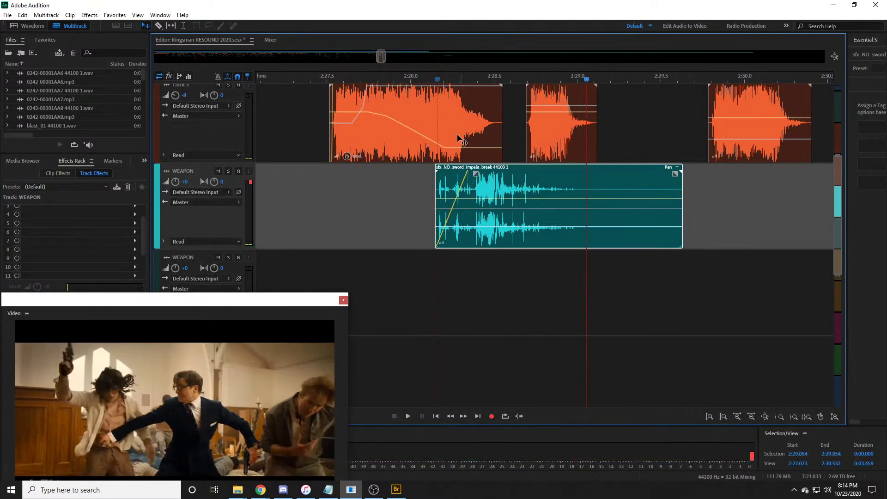
click(427, 80)
key(space)
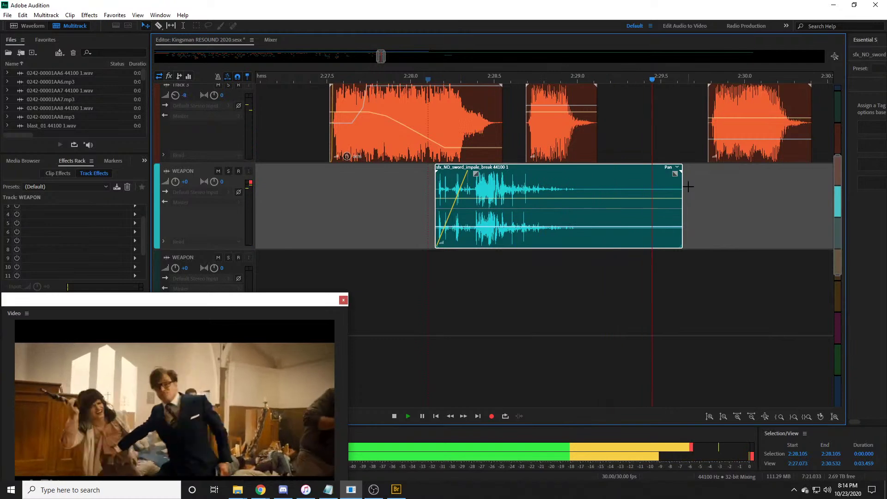
key(space)
Step: Add sfx_NO_sword_wsh_sh02 from Adobe Bridge to the lower WEAPON track at about 2:25.2, playing the surrounding scene for timing
scroll(641, 79, down, 5)
click(395, 76)
key(space)
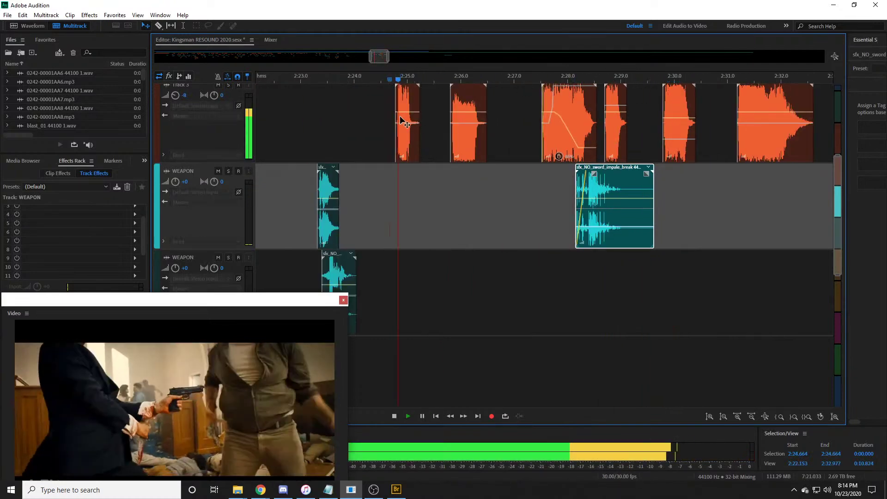
key(space)
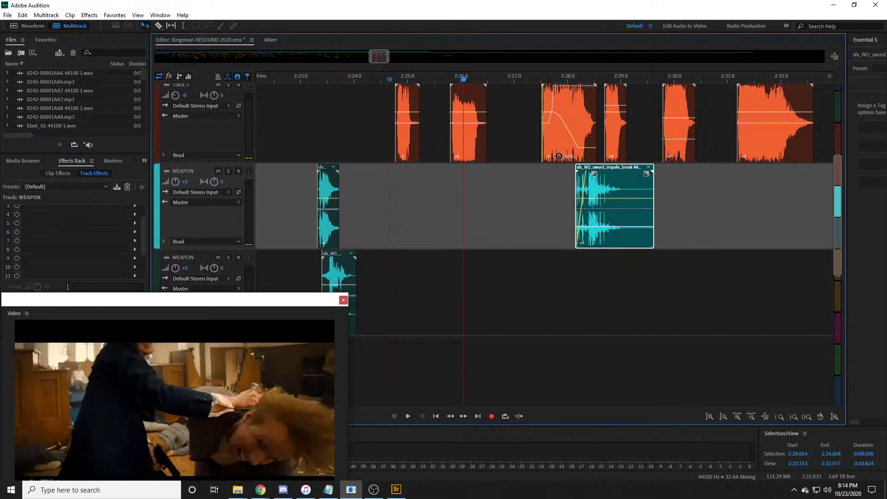
key(alt+Tab)
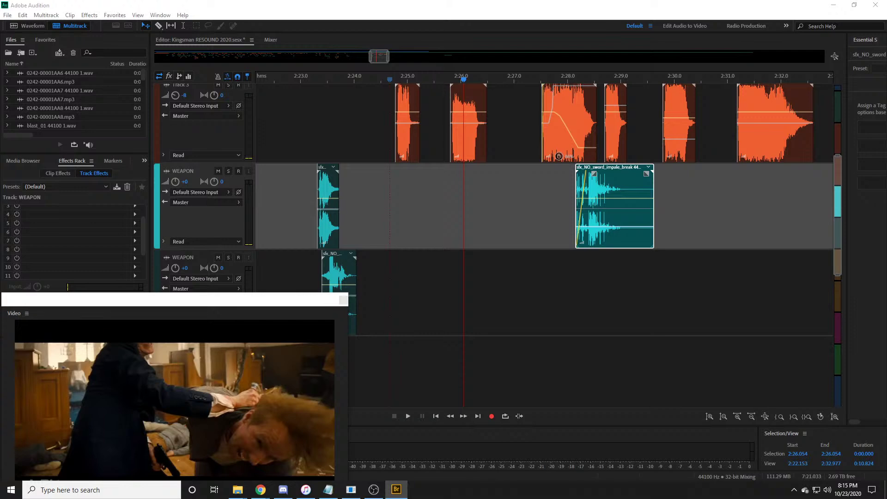
drag(323, 299, 418, 291)
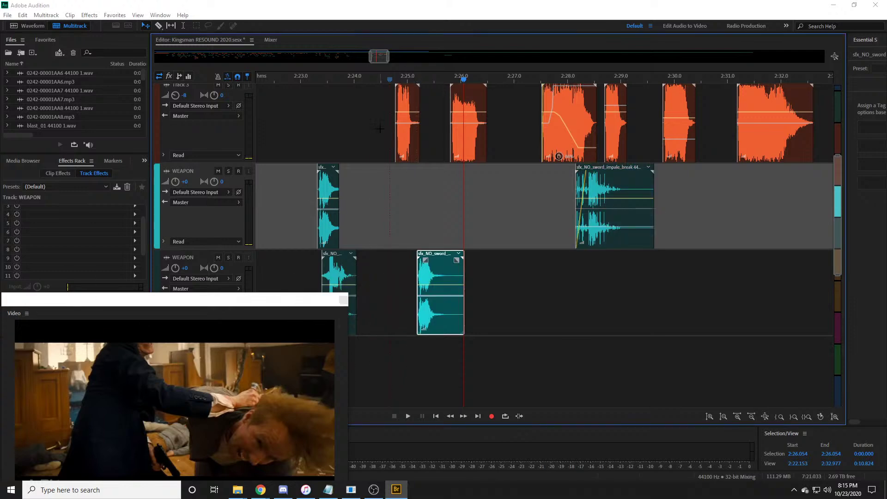
click(310, 80)
key(space)
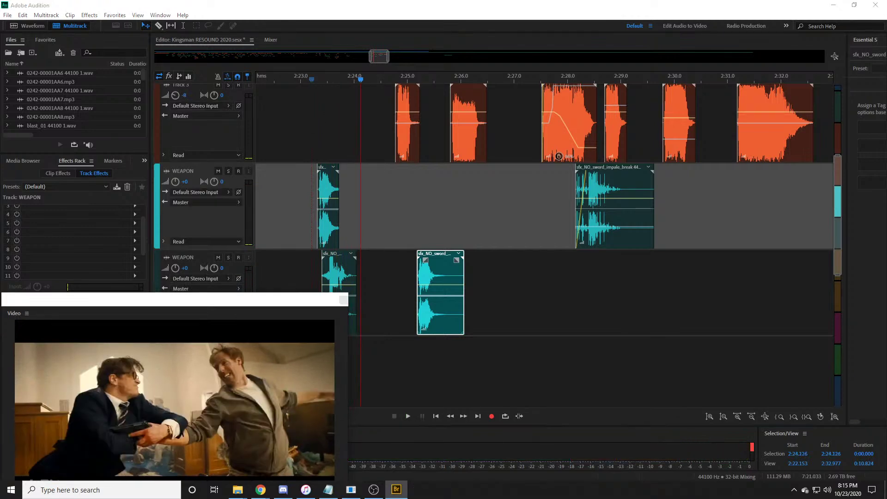
Step: Add sfx_NO_sword_wsh_sh03 to the lower WEAPON track at about 2:26.9 and play the scene up to about 2:25.4
drag(583, 338, 507, 288)
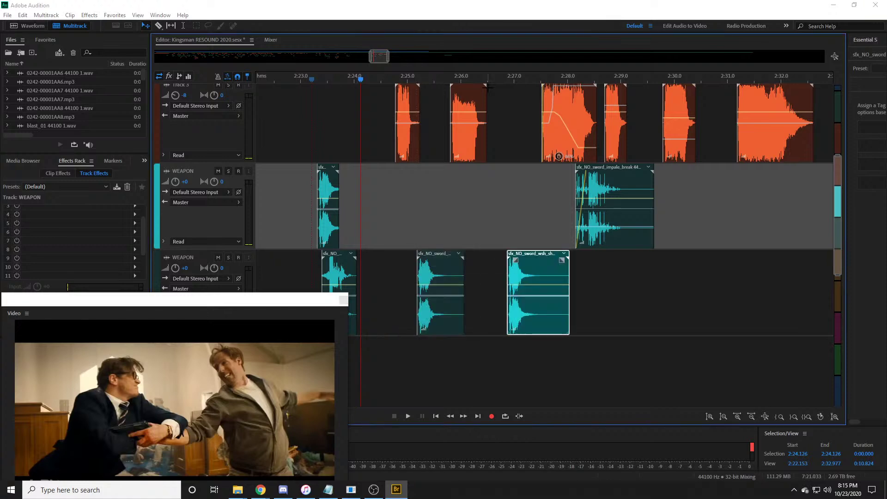
click(324, 79)
key(space)
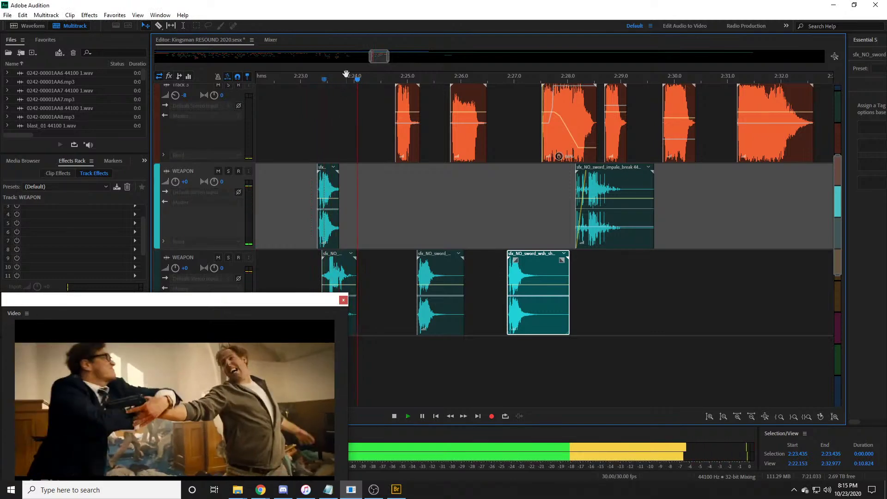
key(space)
scroll(379, 64, up, 2)
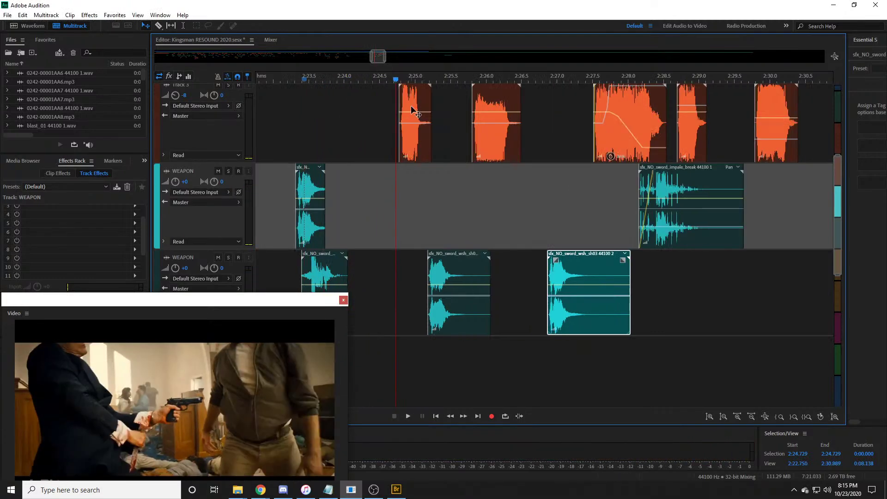
scroll(406, 80, up, 1)
key(space)
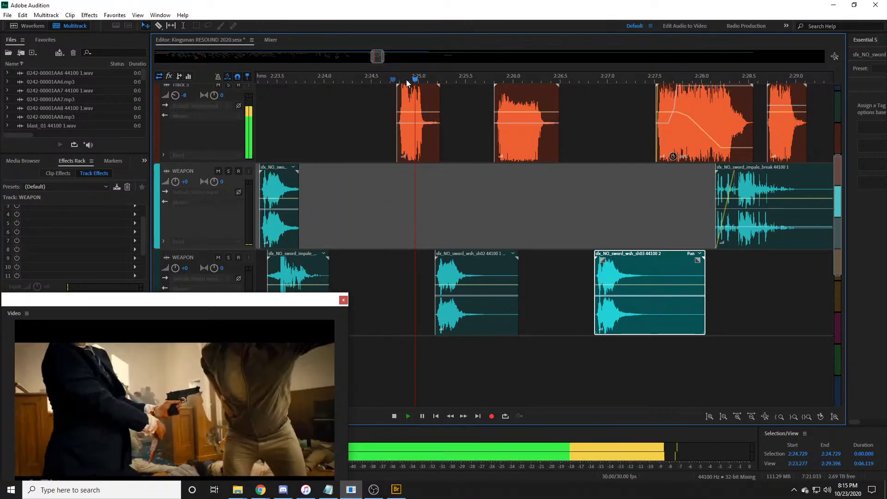
key(space)
Step: Play the sfx_NO_sword_wsh_sh02 clip against the picture and trim its end back to about 2:25.6
click(467, 266)
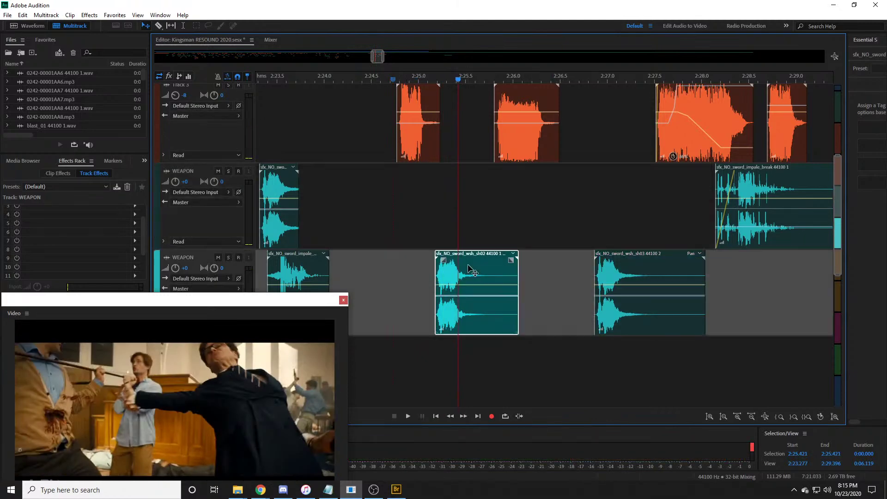
click(430, 79)
key(space)
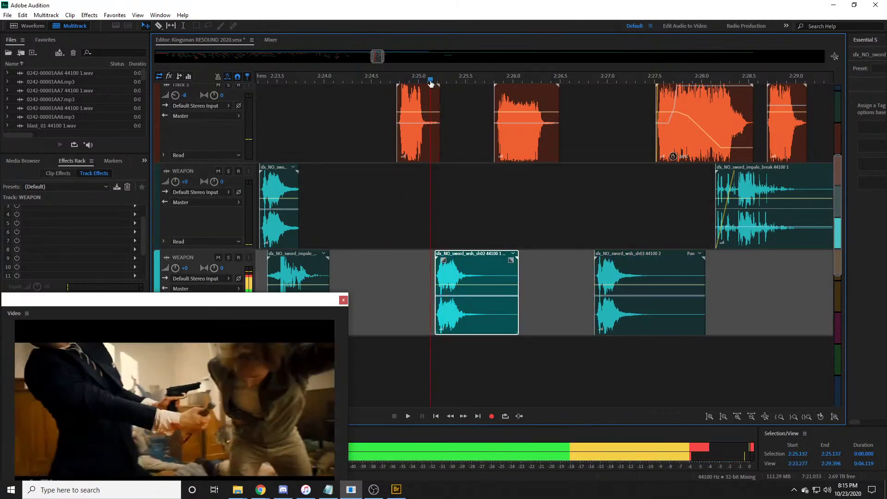
key(space)
key(space)
key(space)
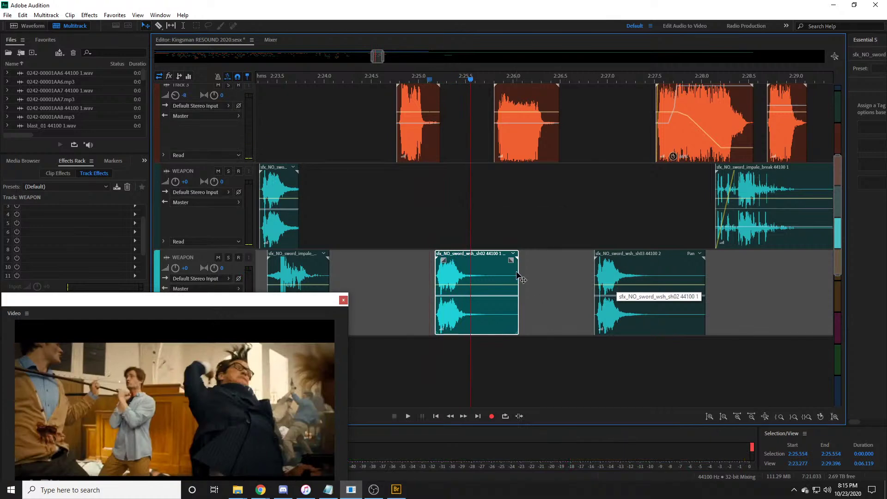
drag(516, 273, 473, 273)
Step: Move the newly added sfx_NO_sword_wsh_sh03 clip earlier to start at about 2:25.7 and play it back
drag(625, 282, 524, 289)
scroll(449, 77, up, 2)
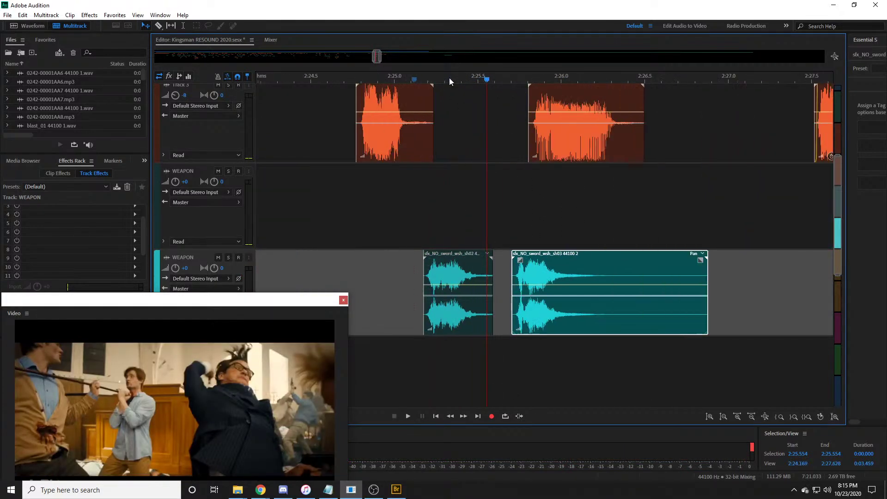
key(space)
key(space)
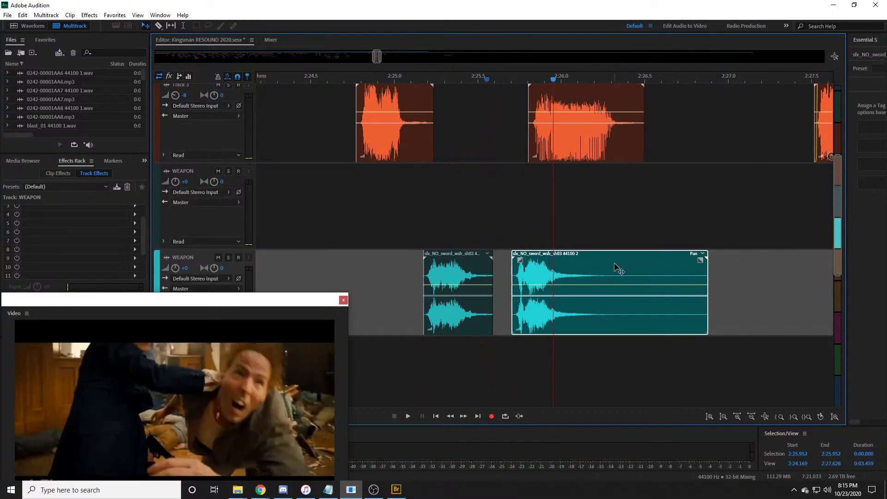
Step: Nudge the sfx_NO_sword_wsh_sh03 clip earlier to about 2:25.67 and save the session without saving changes to any of its audio files
drag(616, 261, 595, 272)
click(7, 15)
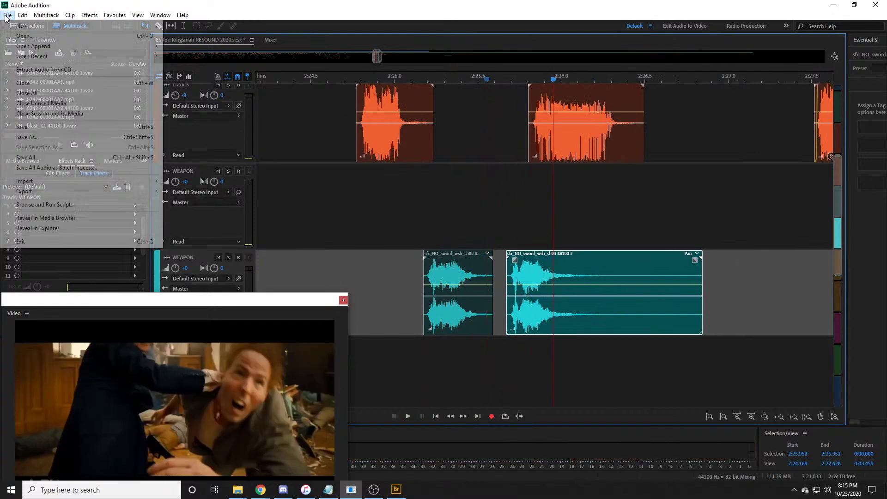
click(37, 125)
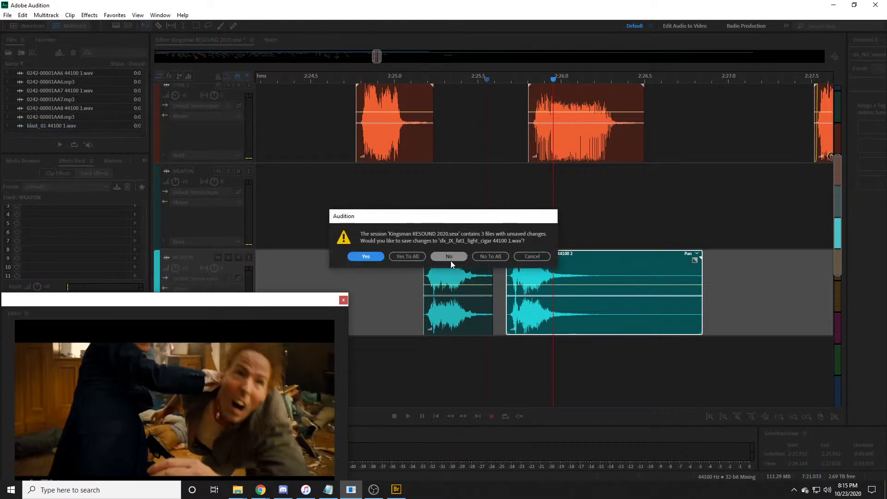
click(489, 256)
Step: Open the sfx_NO_sword_wsh_sh03 clip in the waveform editor, reverse the whole sound and play it back
double_click(574, 276)
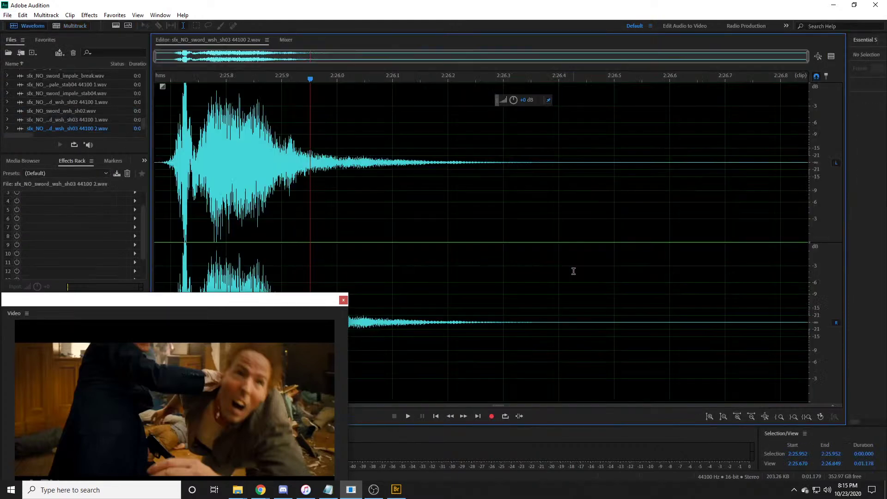
click(89, 15)
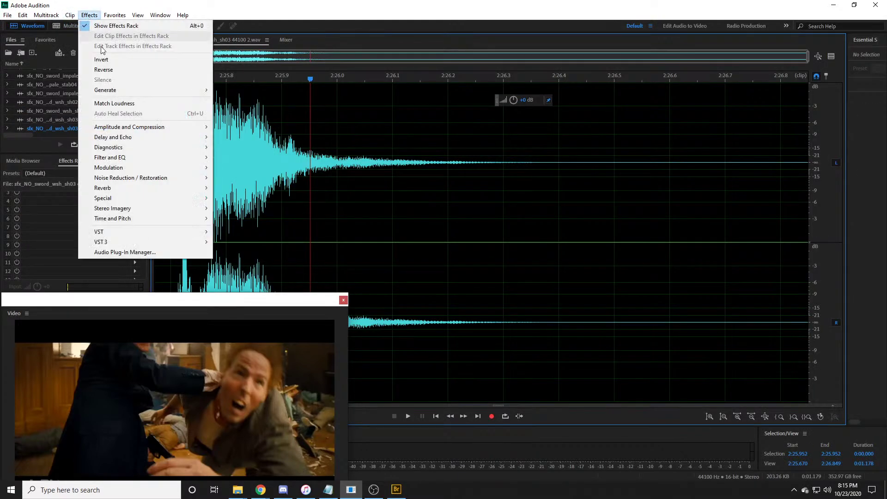
click(134, 68)
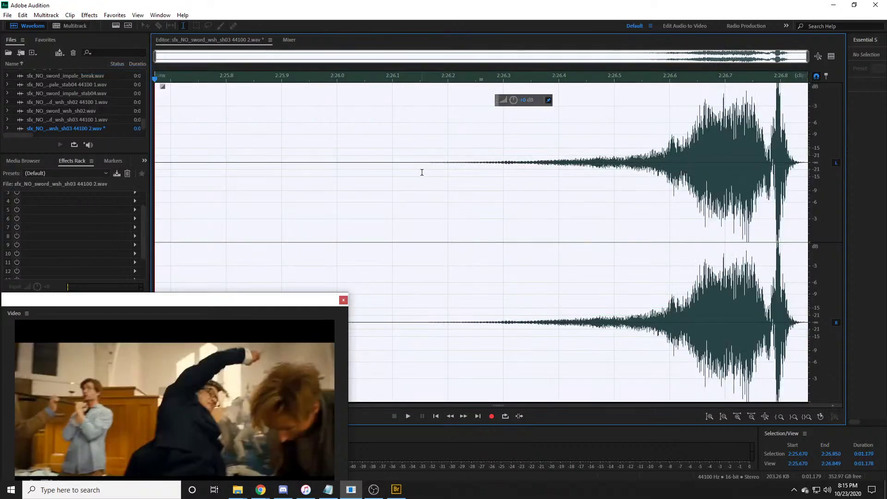
click(421, 172)
click(552, 104)
key(space)
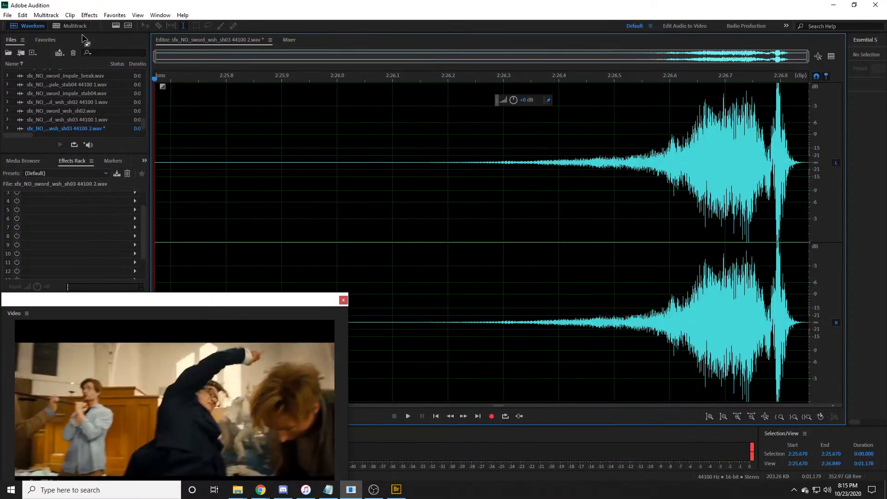
Step: In the multitrack session, trim the quiet start of the reversed sfx_NO_sword_wsh_sh03, overlap it with the sh02 whoosh at about 2:25.47 and play both
key(8)
click(580, 204)
click(550, 271)
drag(506, 273, 483, 279)
click(489, 276)
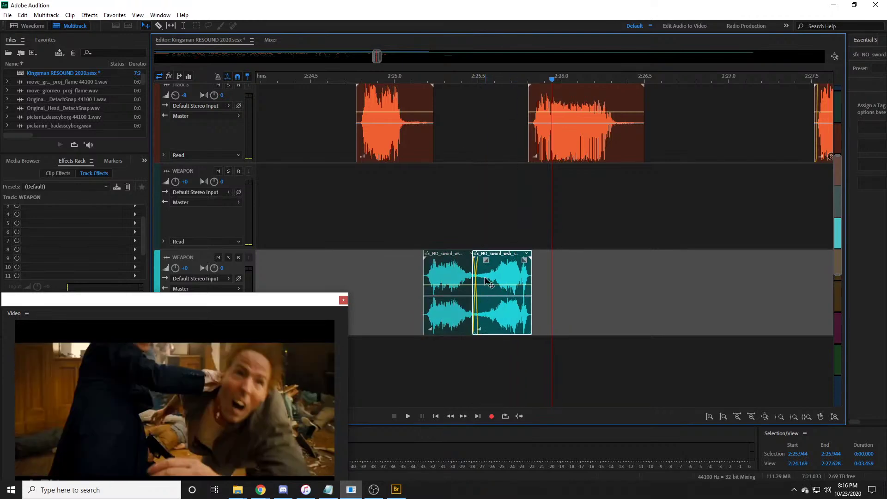
click(425, 80)
key(space)
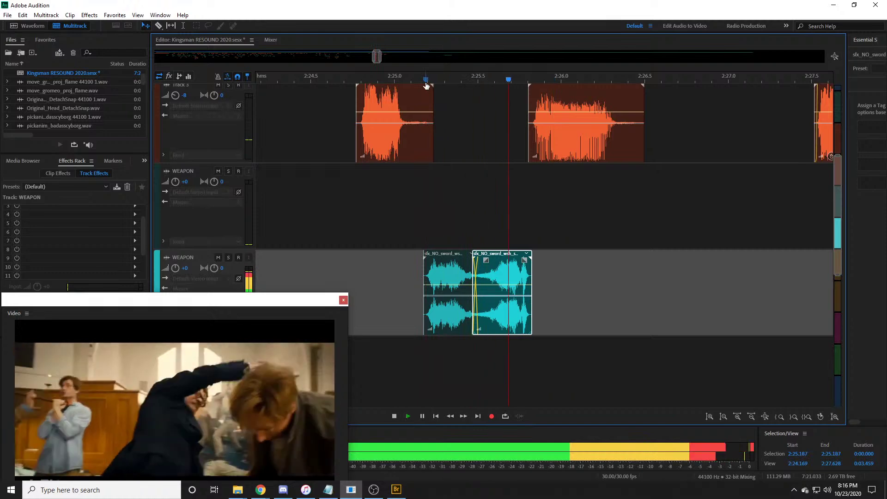
key(space)
Step: Check the overlapping whooshes against the picture and move the reversed sfx_NO_sword_wsh_sh03 clip to Track 6 at about 2:25.46
drag(457, 81, 520, 82)
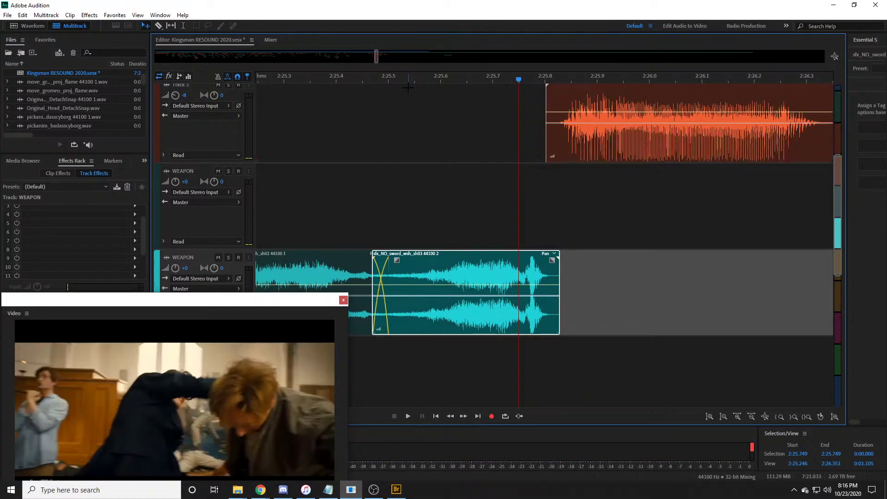
scroll(485, 77, down, 2)
click(402, 80)
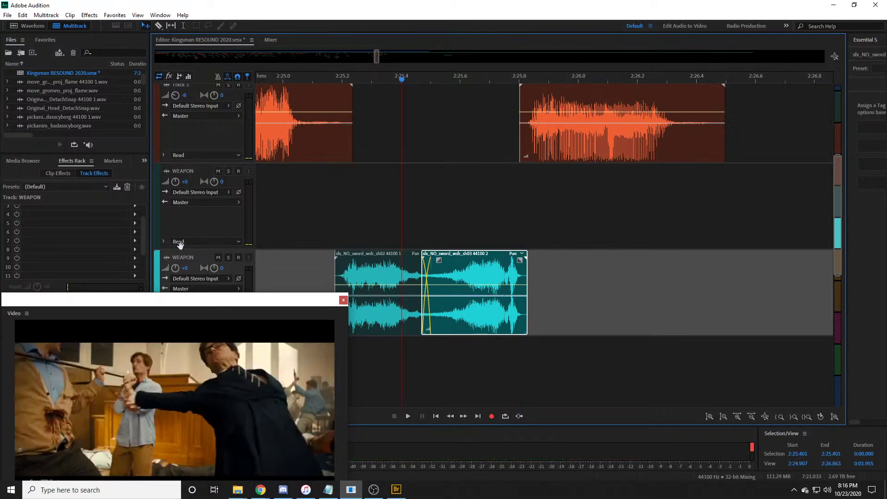
scroll(214, 237, down, 4)
scroll(365, 76, up, 3)
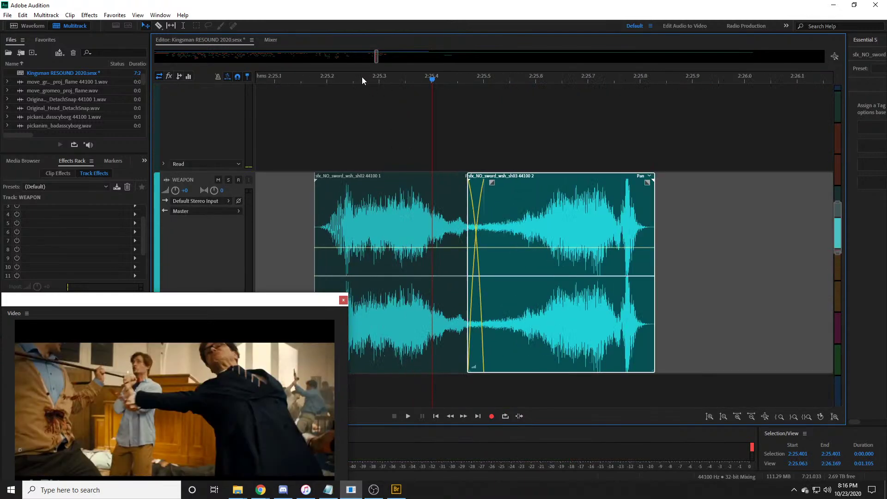
click(383, 80)
click(406, 80)
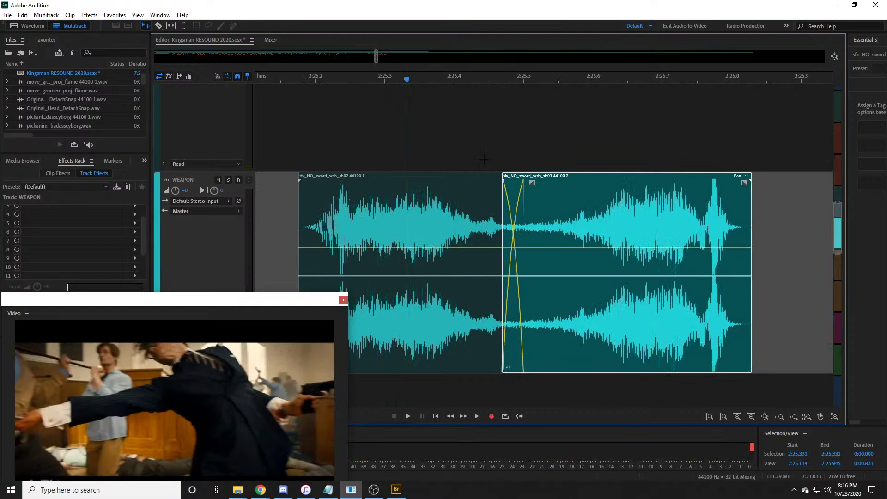
scroll(554, 184, up, 2)
scroll(581, 251, down, 4)
drag(581, 251, 576, 311)
Step: Fade out the end of sfx_NO_sword_wsh_sh02 from about 2:25.43 and fade in the reversed sh03 clip until about 2:25.5
click(496, 134)
drag(521, 97, 466, 104)
click(529, 318)
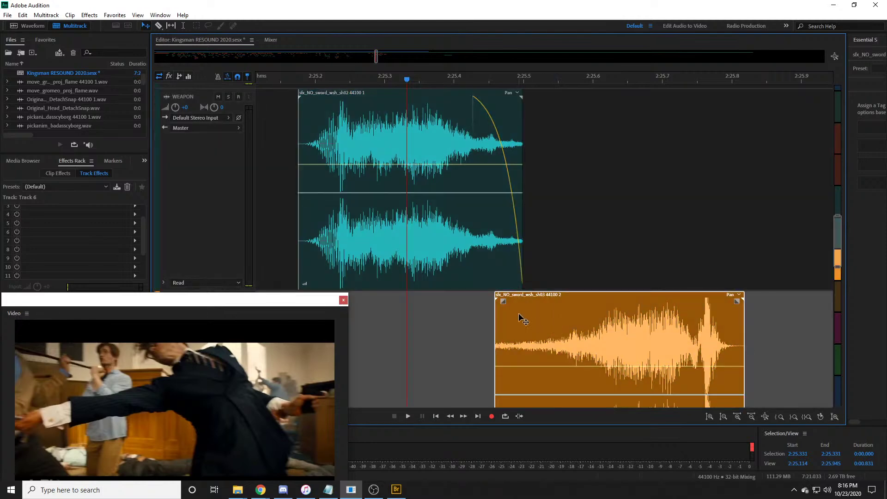
drag(498, 299, 533, 291)
Step: Automate the pan of sfx_NO_sword_wsh_sh02, starting far left at about 2:25.24 and easing back towards the centre by about 2:25.4
click(323, 80)
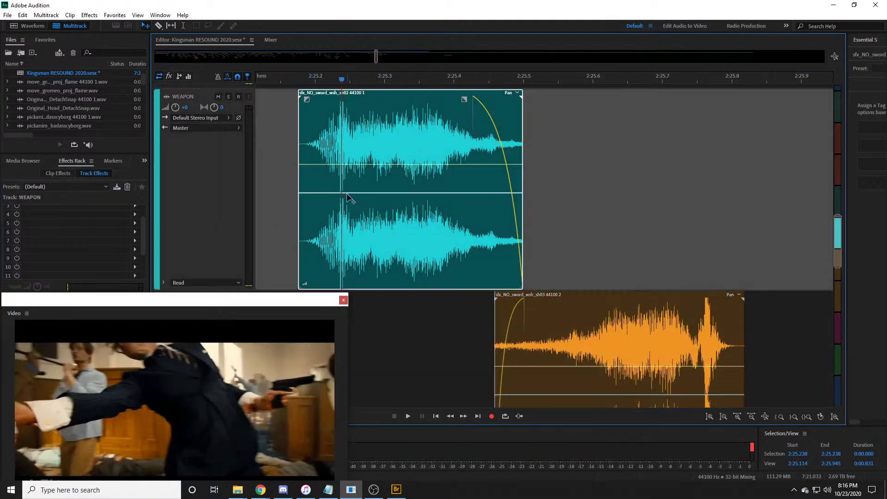
click(343, 192)
drag(343, 192, 340, 121)
key(space)
key(space)
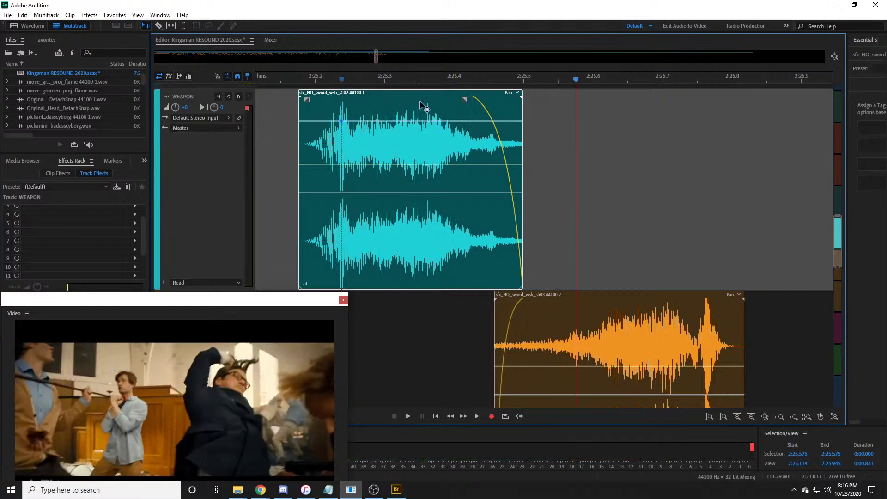
drag(416, 120, 452, 151)
Step: Automate the pan of the reversed sfx_NO_sword_wsh_sh03 clip from left to about centre and play both whooshes with the picture
click(553, 393)
drag(557, 394, 635, 397)
click(541, 342)
scroll(444, 81, down, 3)
click(387, 81)
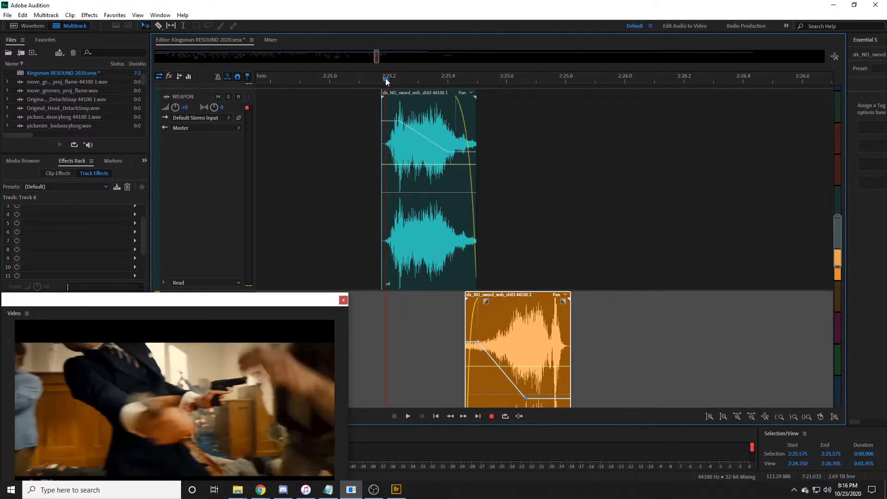
key(space)
key(space)
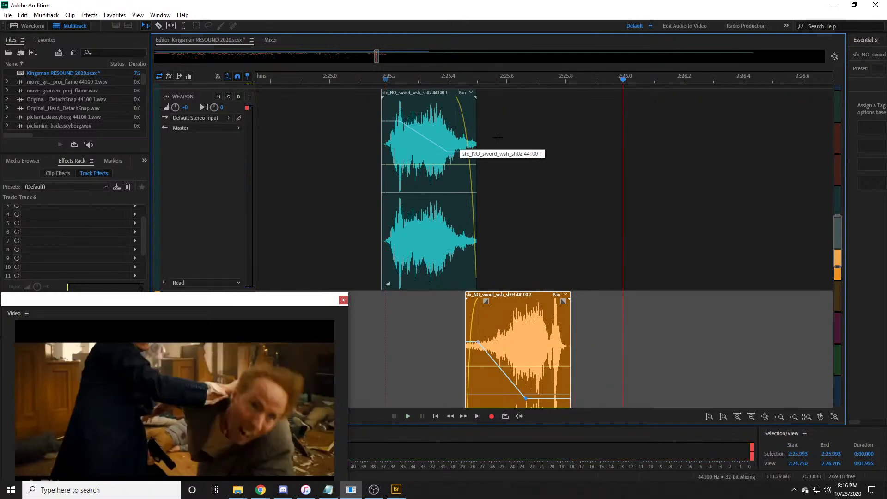
Step: Add a fade-out to the end of the reversed sfx_NO_sword_wsh_sh03 clip on Track 6 and play it back
drag(562, 301, 540, 343)
click(481, 81)
key(space)
key(space)
scroll(480, 82, down, 1)
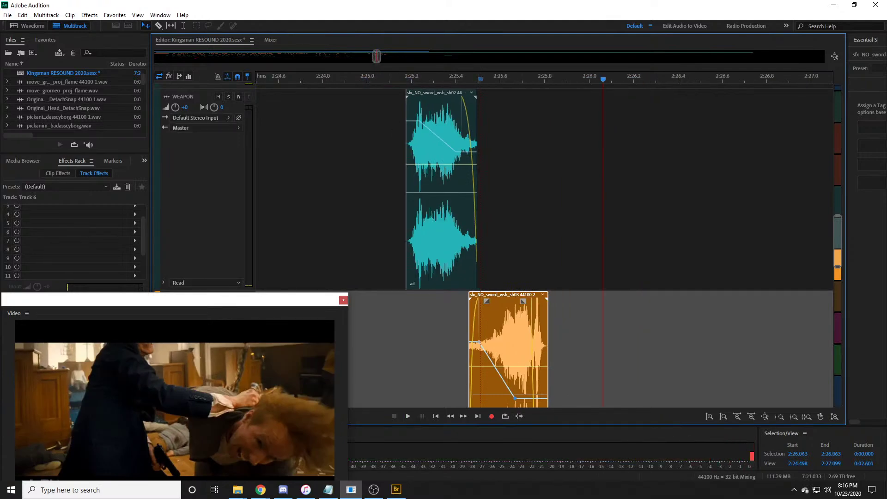
Step: Add sfx_AZ_fat1_stabR from Adobe Bridge to the lower WEAPON track at about 2:25.7 and play it with the scene
key(alt+Tab)
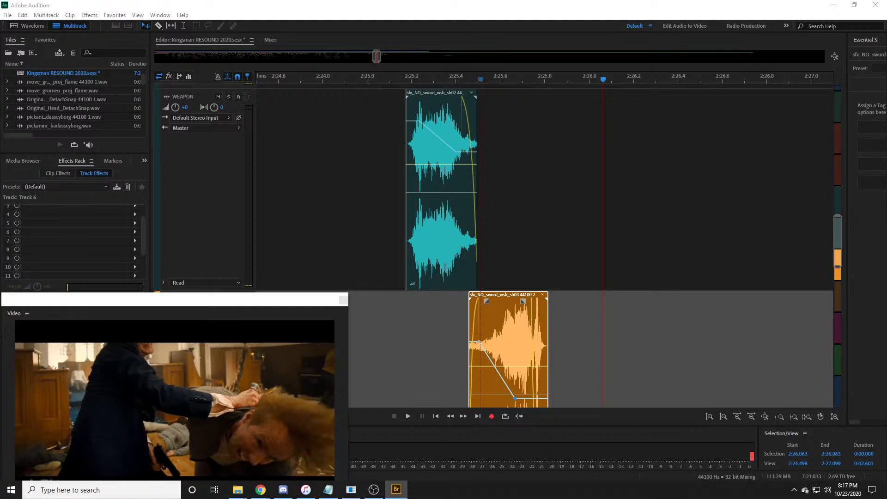
drag(0, 274, 530, 257)
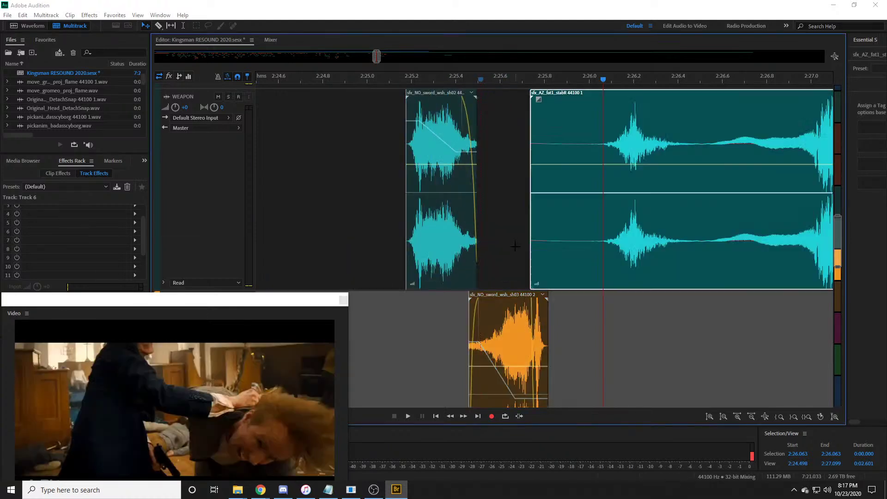
scroll(427, 79, down, 3)
click(501, 86)
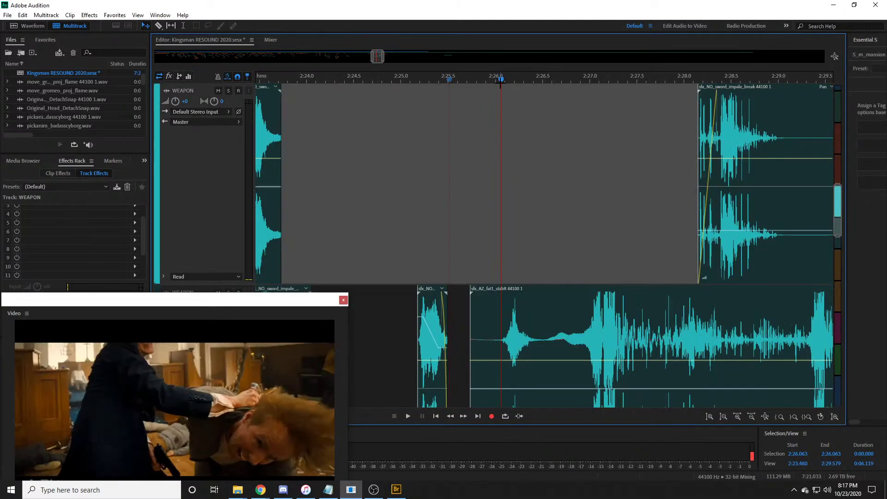
scroll(511, 117, down, 3)
key(space)
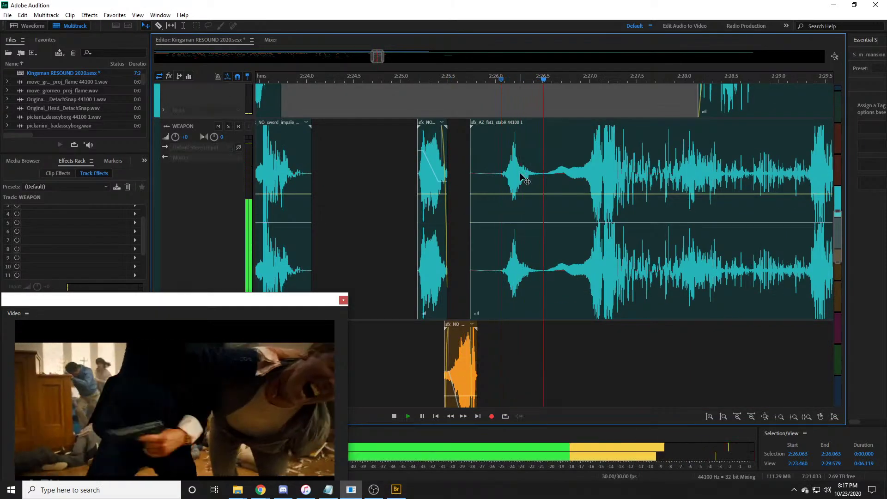
key(space)
Step: Trim the start and end of sfx_AZ_fat1_stabR to keep a stab section about 1.4 s long, playing it to find the cut
click(487, 174)
mouse_move(471, 174)
mouse_down()
mouse_move(577, 183)
mouse_move(461, 182)
mouse_up()
scroll(512, 157, down, 5)
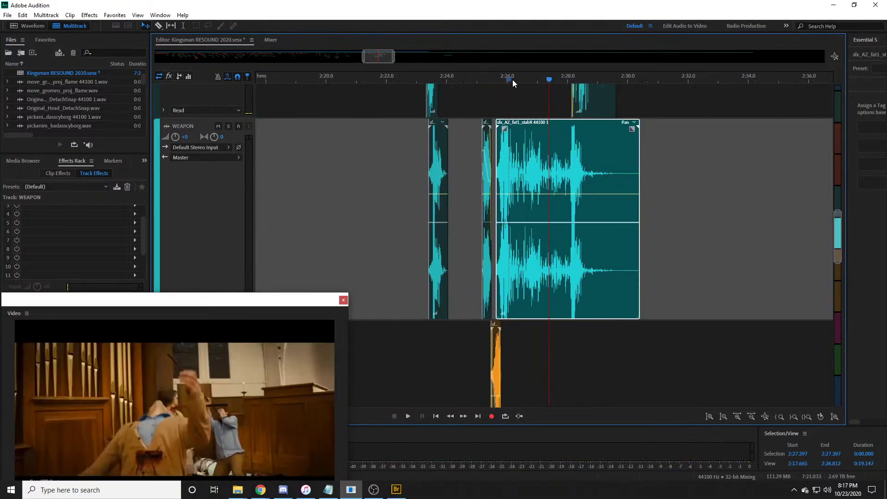
key(space)
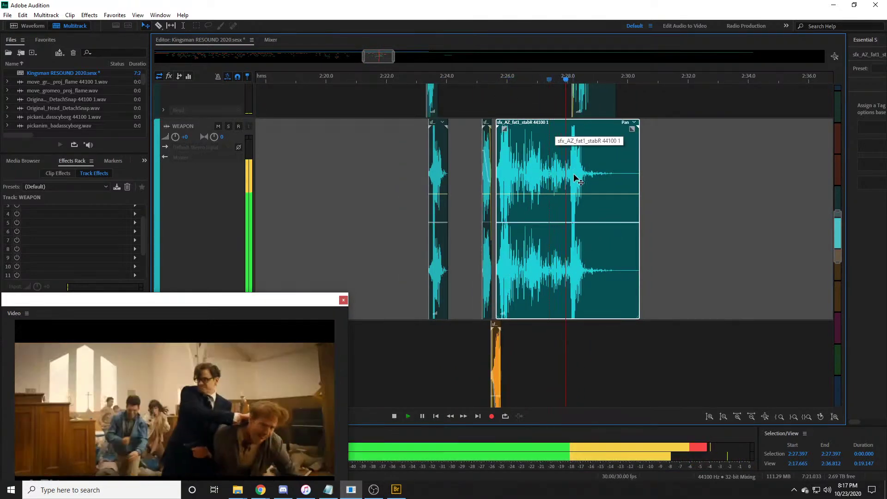
drag(577, 187, 603, 187)
key(space)
drag(664, 166, 508, 93)
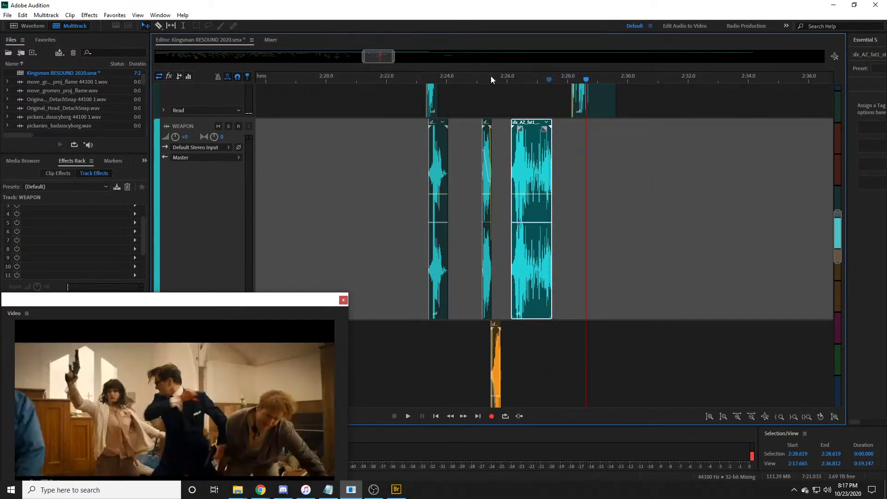
Step: Play the scene from the sfx_NO_sword_wsh_sh02 whoosh and move the trimmed sfx_AZ_fat1_stabR clip earlier to about 2:25.7
scroll(492, 78, up, 5)
click(434, 81)
key(space)
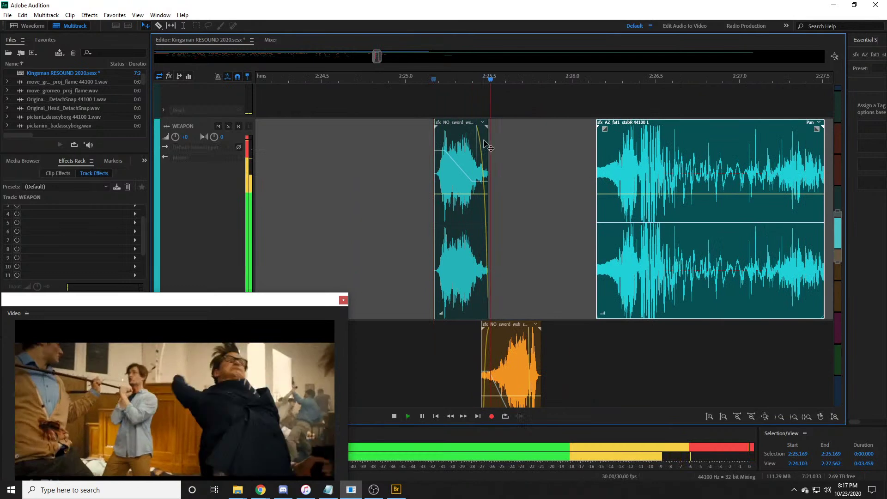
key(space)
drag(630, 169, 558, 170)
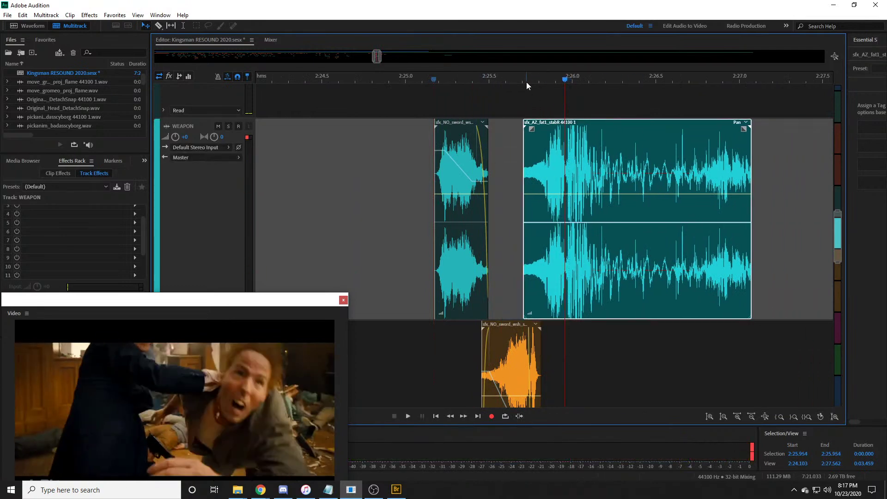
Step: Line up the sfx_AZ_fat1_stabR clip with the picture by nudging its start to about 2:25.64
click(527, 82)
scroll(527, 82, up, 4)
scroll(519, 264, down, 1)
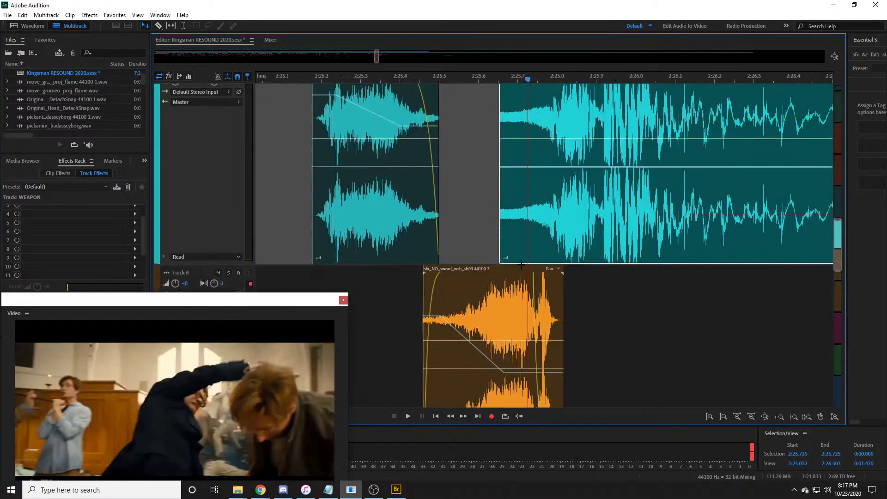
drag(560, 213, 556, 213)
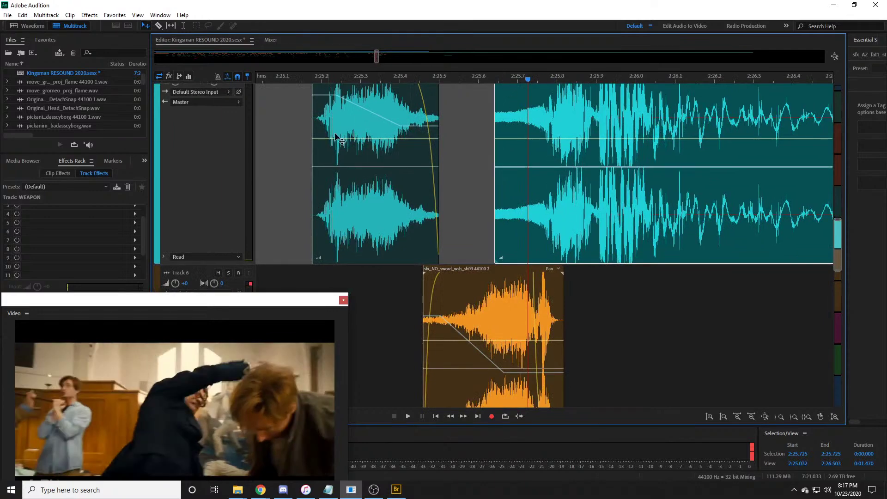
scroll(259, 167, up, 1)
scroll(232, 187, down, 2)
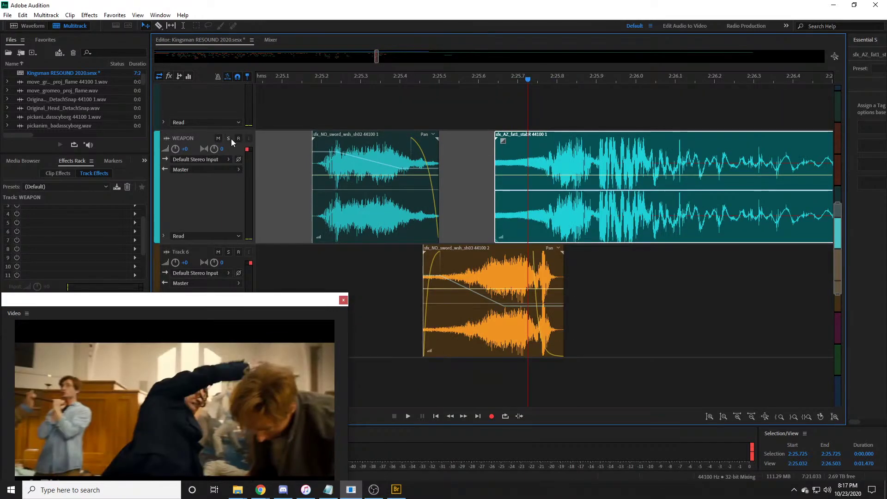
Step: Solo the lower WEAPON track and play the first whoosh and the stab sound against the picture
click(228, 138)
click(497, 93)
key(space)
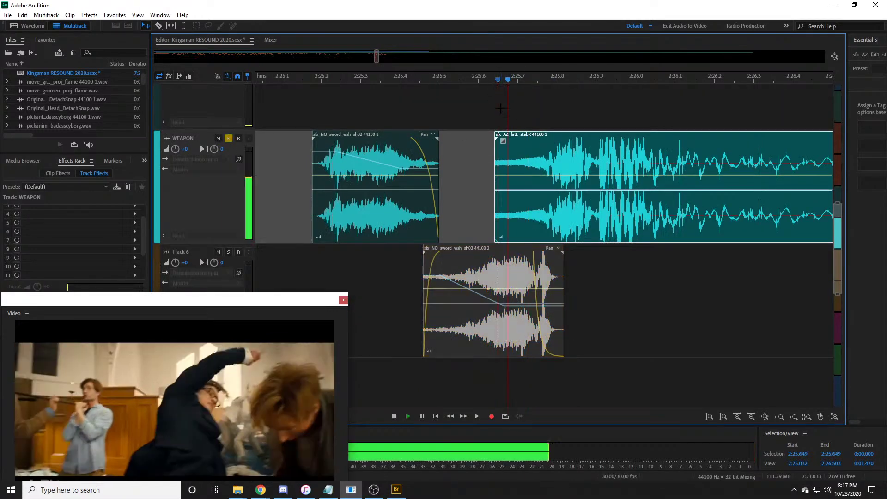
scroll(566, 80, down, 2)
click(410, 78)
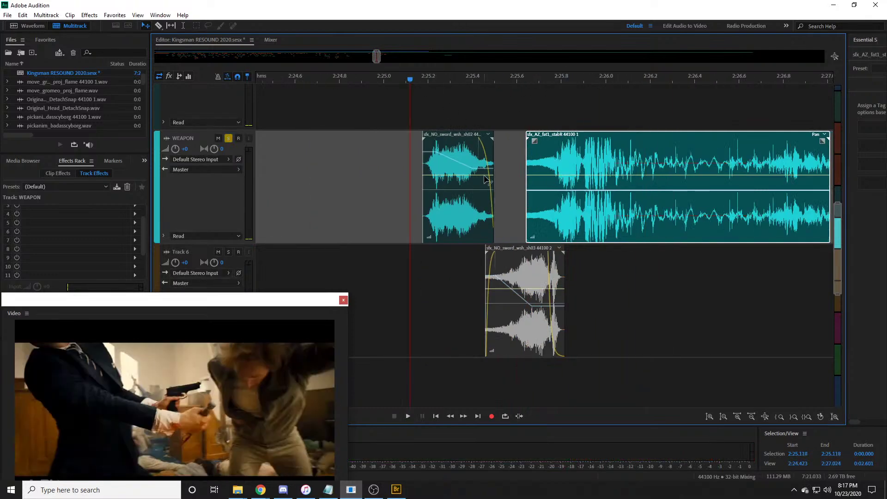
key(space)
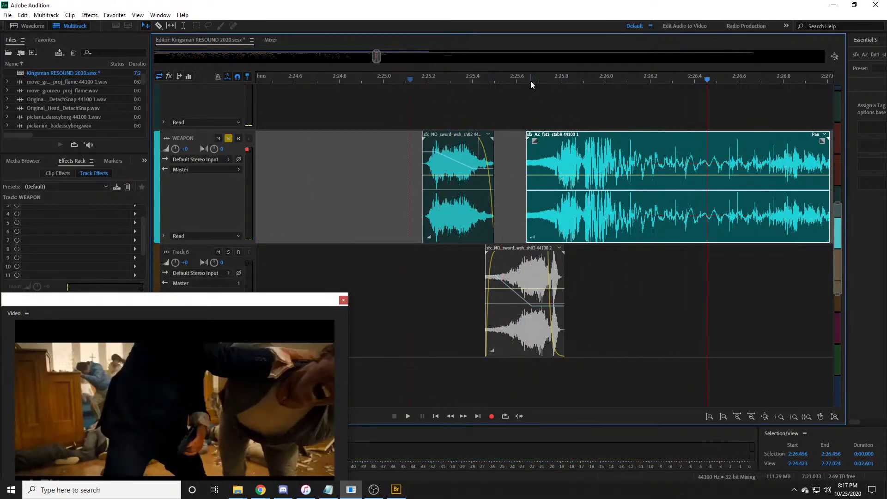
click(543, 81)
key(space)
key(space)
Step: Trim a little more off the start of sfx_AZ_fat1_stabR and shift the clip earlier to start at about 2:25.61
scroll(572, 79, up, 3)
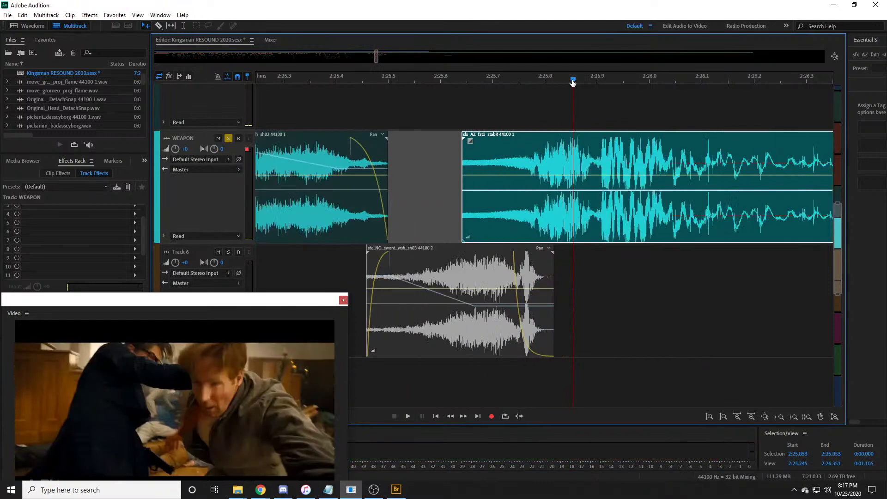
key(space)
key(space)
mouse_move(464, 159)
mouse_down()
mouse_move(495, 162)
mouse_move(449, 163)
mouse_up()
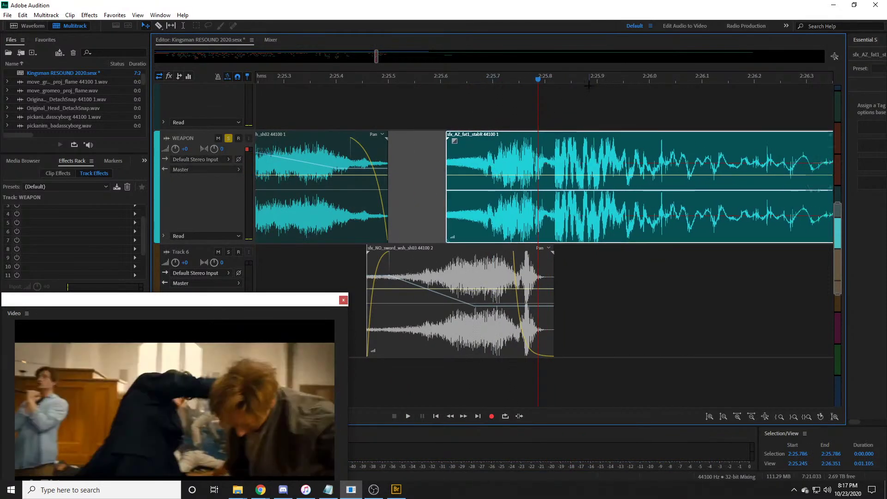
Step: Play the first sword whoosh and the sfx_AZ_fat1_stabR sound against the picture and check the stab's timing
scroll(539, 95, down, 1)
scroll(538, 93, up, 1)
scroll(516, 78, down, 3)
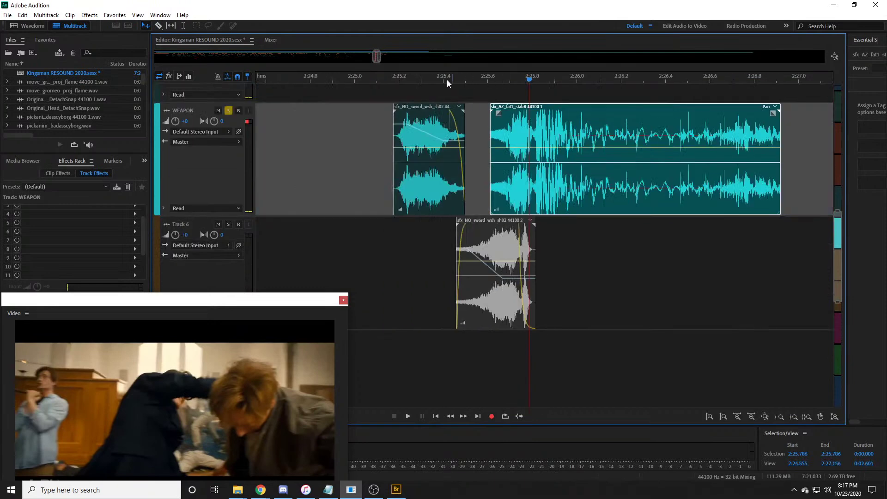
click(406, 79)
key(space)
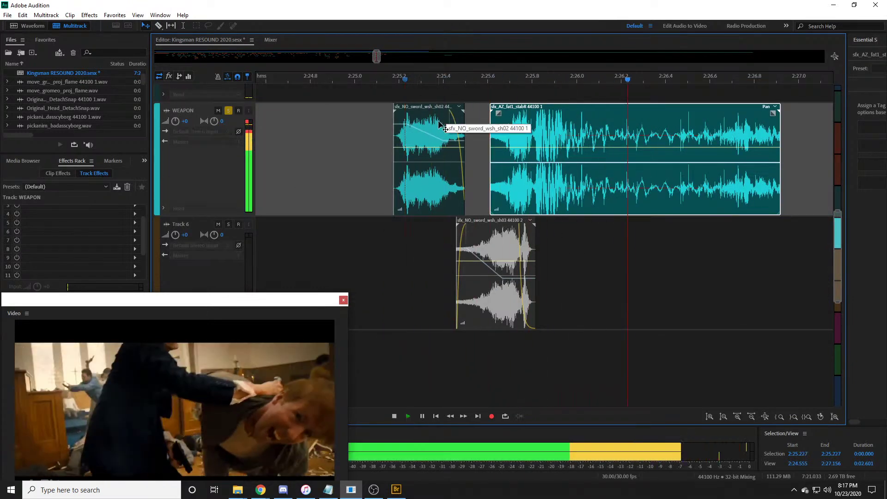
key(space)
click(488, 79)
key(space)
key(space)
key(space)
key(space)
scroll(545, 124, up, 3)
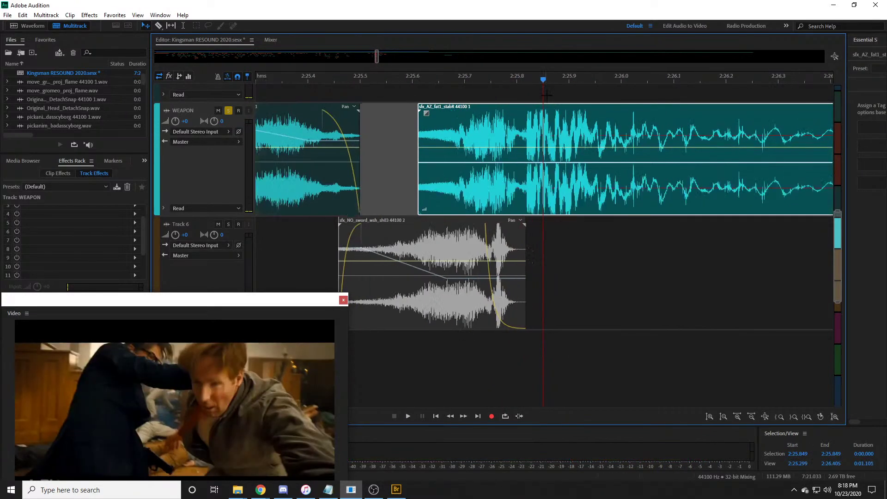
Step: Move the sfx_AZ_fat1_stabR clip earlier to start at about 2:25.59 and play the stab
drag(549, 129, 542, 129)
click(527, 80)
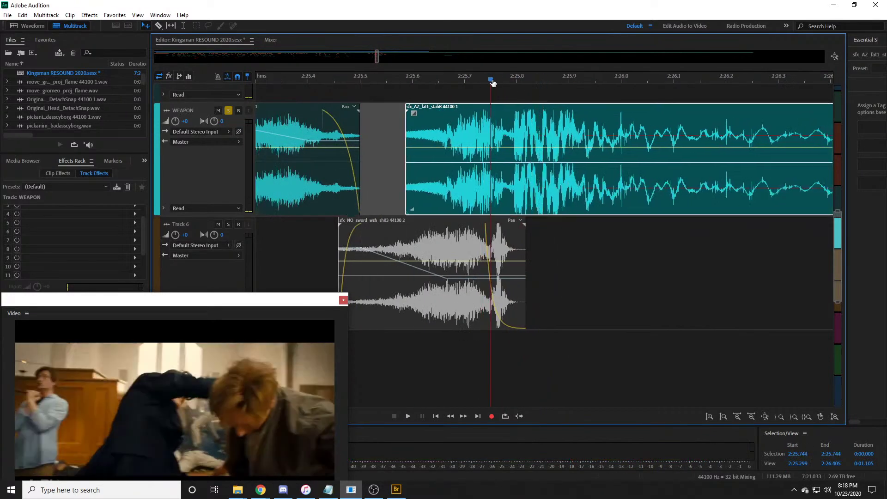
key(space)
key(space)
scroll(419, 79, down, 3)
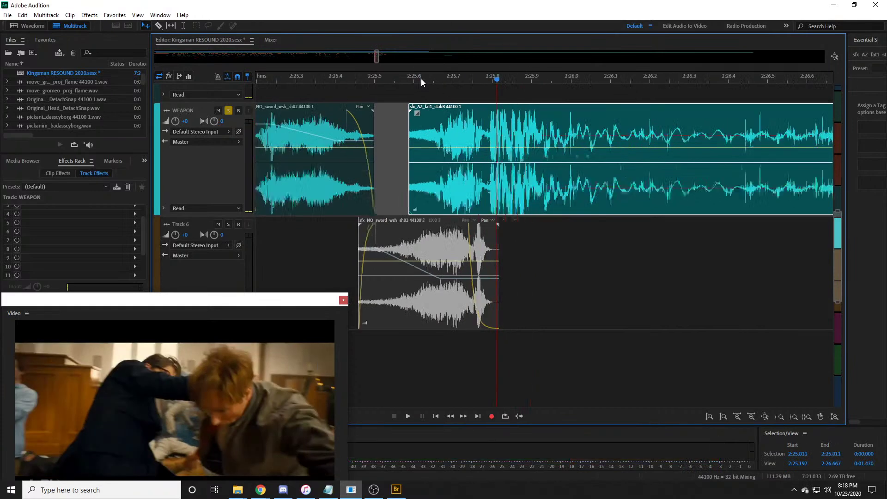
Step: Take the lower WEAPON track out of solo and play the fight from just before the first whoosh
click(229, 111)
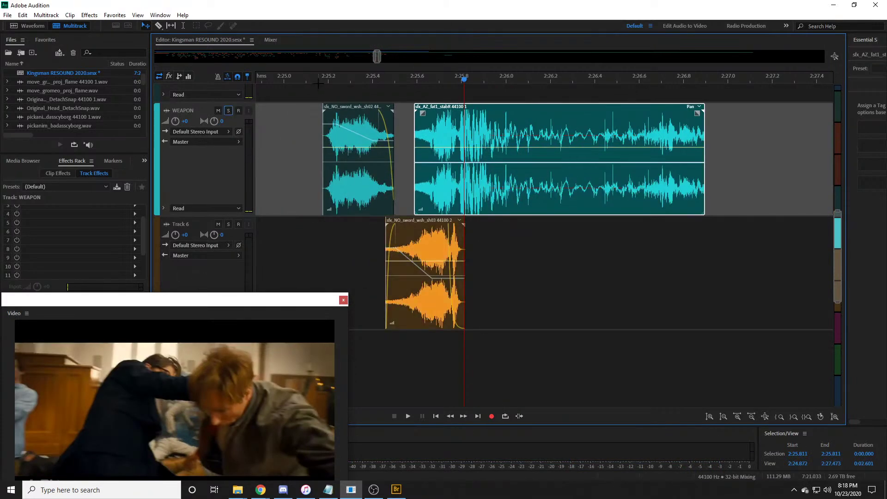
click(318, 81)
key(space)
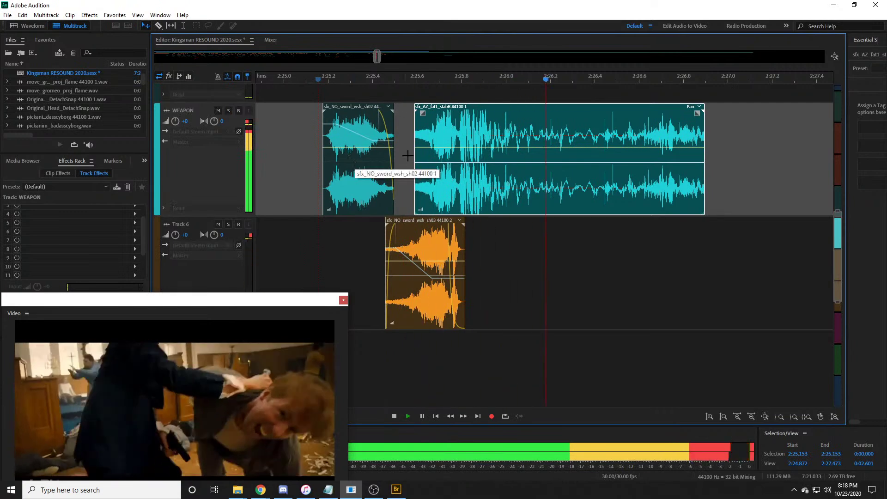
Step: Pan the sfx_AZ_fat1_stabR clip toward the right and play the stab in the full mix
drag(484, 161, 484, 190)
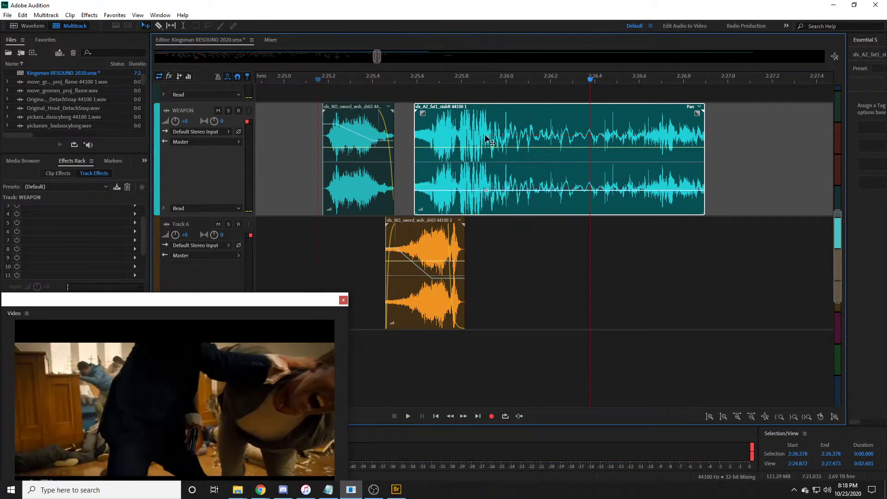
click(408, 81)
key(space)
key(space)
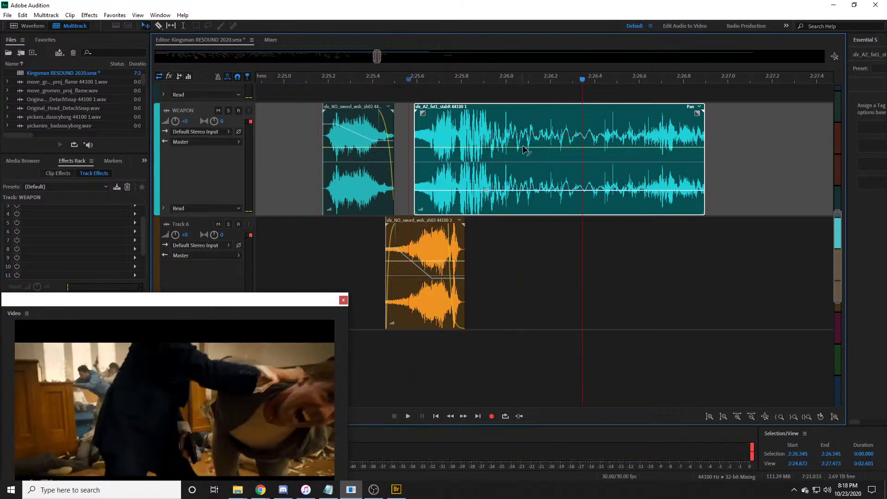
Step: Lower the sfx_AZ_fat1_stabR clip's volume slightly, shorten its end to about 2:26.55, and add a curved fade-out
drag(530, 148, 530, 156)
drag(703, 132, 530, 113)
click(322, 82)
key(space)
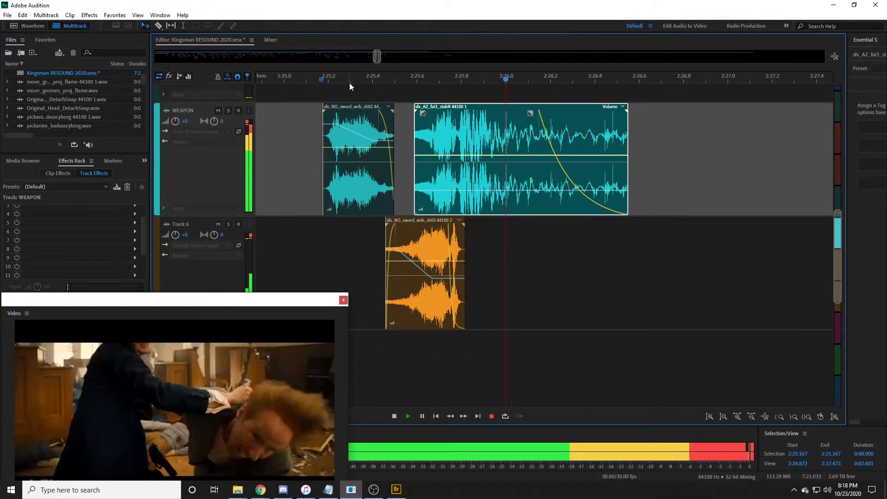
key(space)
Step: Replay the whooshes and the stab in the mix and find the frame at about 2:25.38
scroll(540, 82, down, 2)
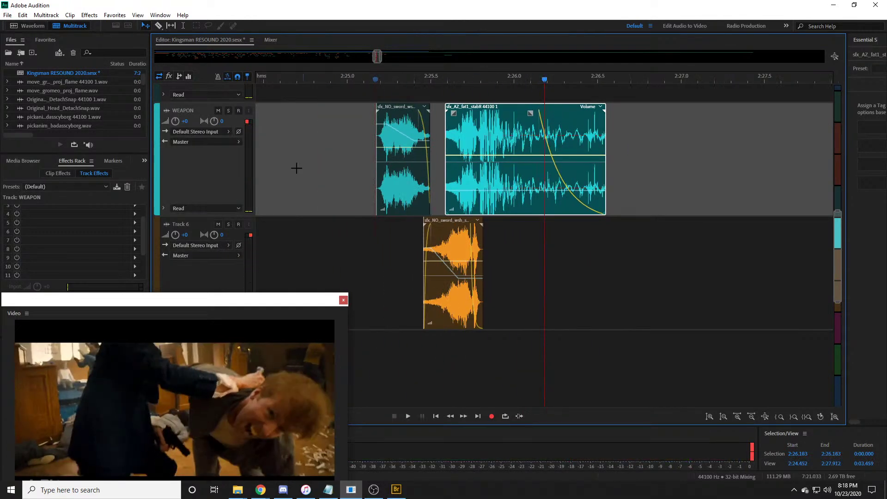
scroll(352, 141, up, 2)
click(378, 81)
key(space)
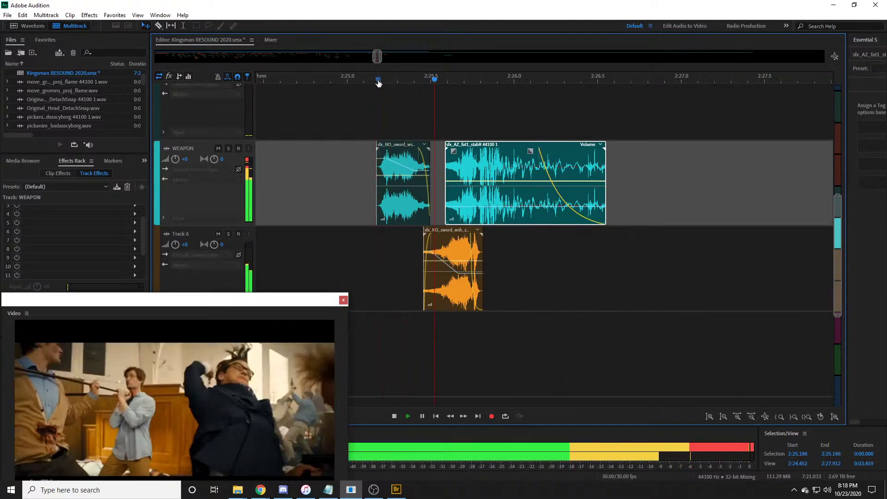
click(357, 81)
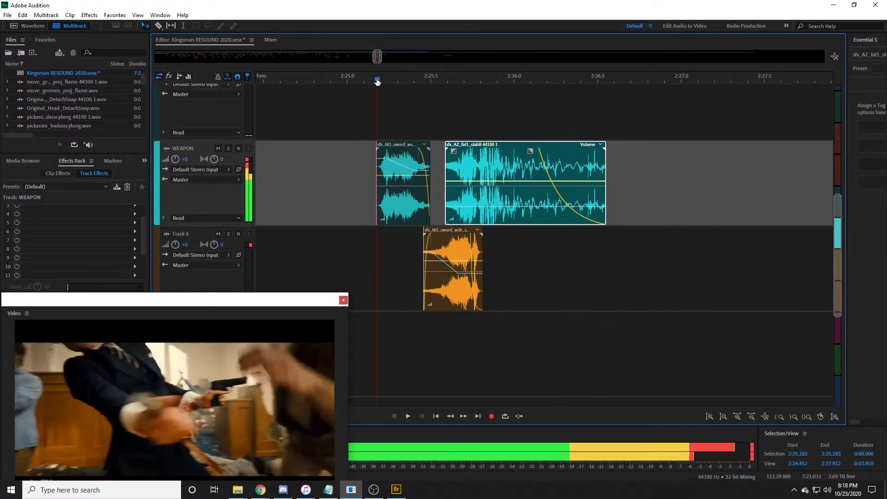
key(space)
key(space)
key(space)
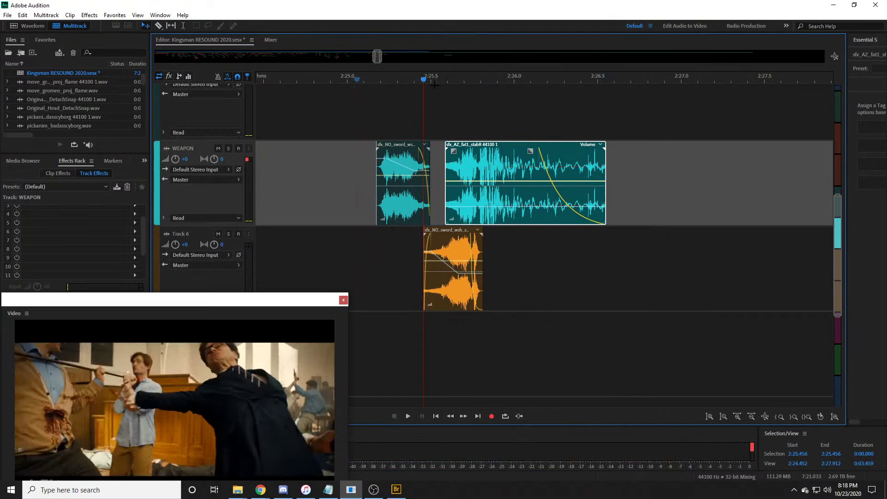
key(space)
click(410, 81)
key(space)
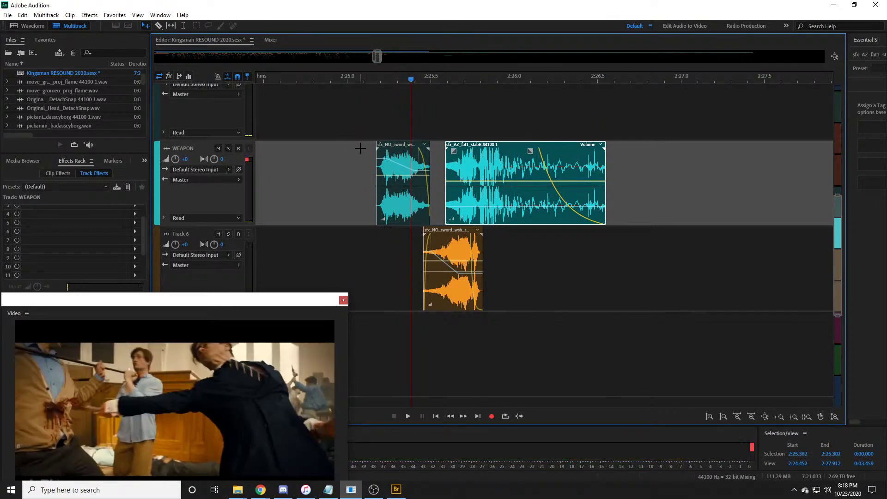
Step: Bring the S_male_dd22_15 voice sound in from Adobe Bridge and place it on Track 2 at about 2:25.34
scroll(392, 148, up, 1)
scroll(396, 149, up, 1)
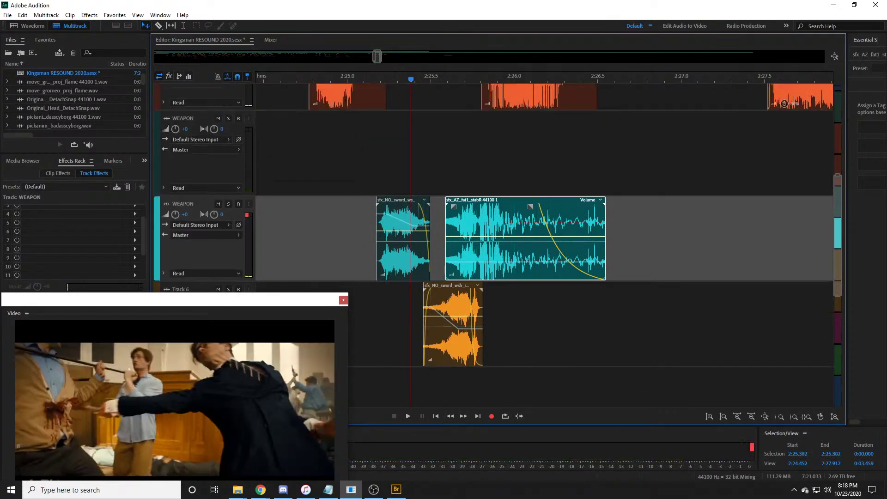
click(396, 489)
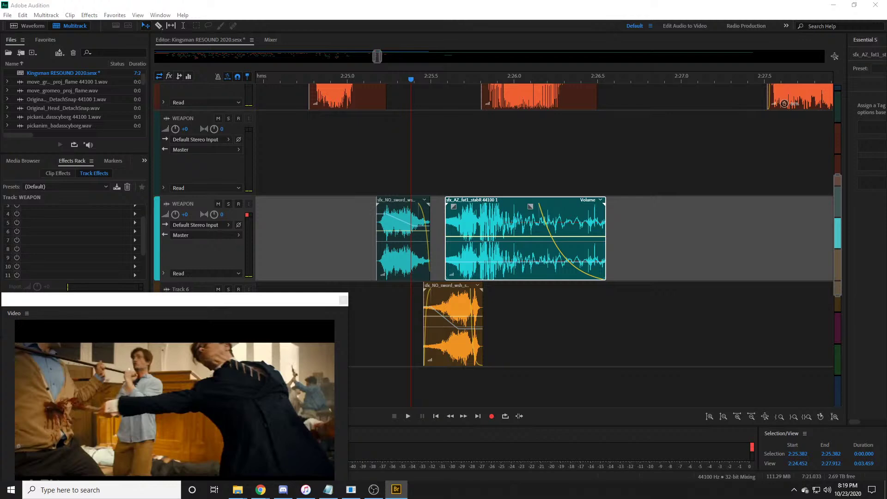
drag(397, 240, 530, 308)
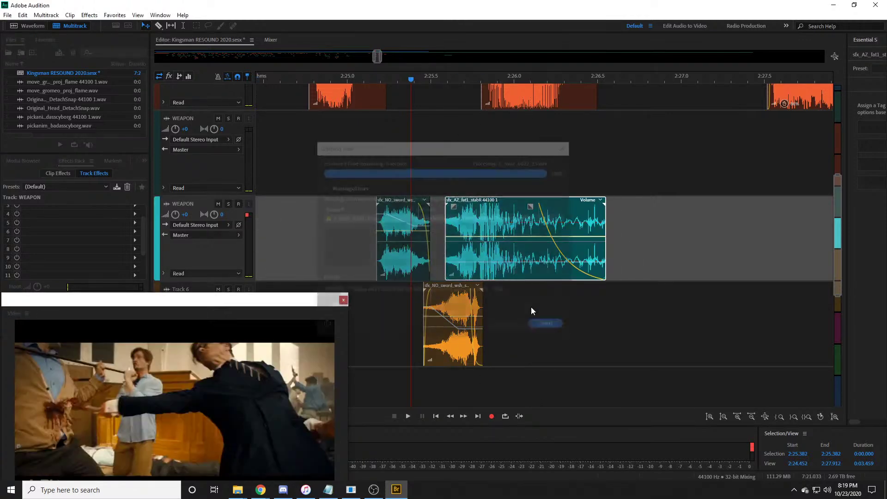
drag(583, 314, 458, 144)
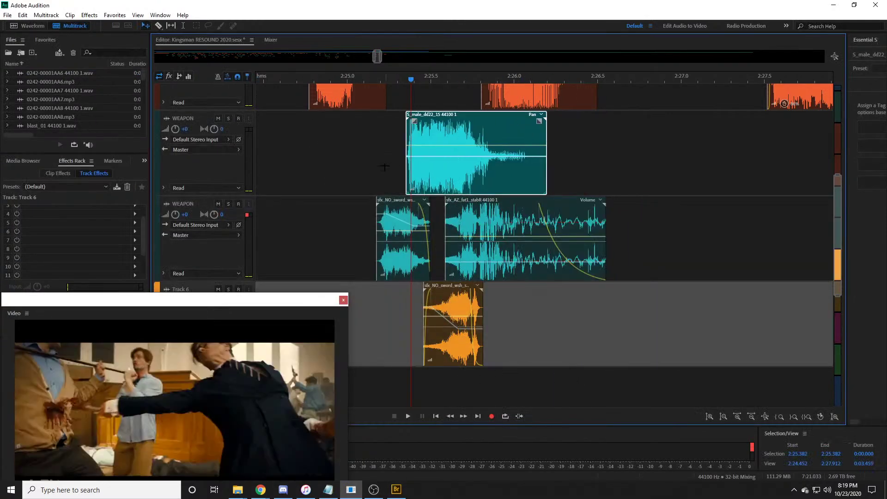
scroll(458, 147, up, 4)
drag(448, 319, 446, 148)
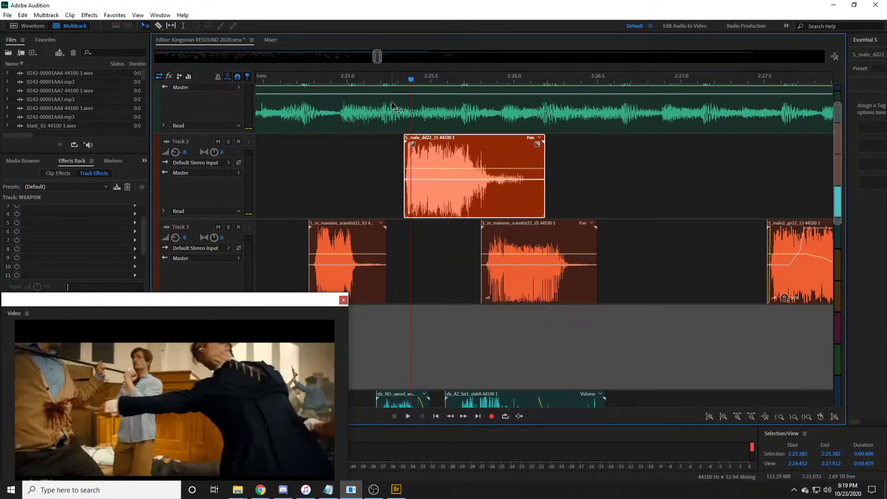
Step: Scrub through the strike and shift the S_male_dd22_15 clip to start at about 2:25.36
click(394, 80)
scroll(406, 80, up, 3)
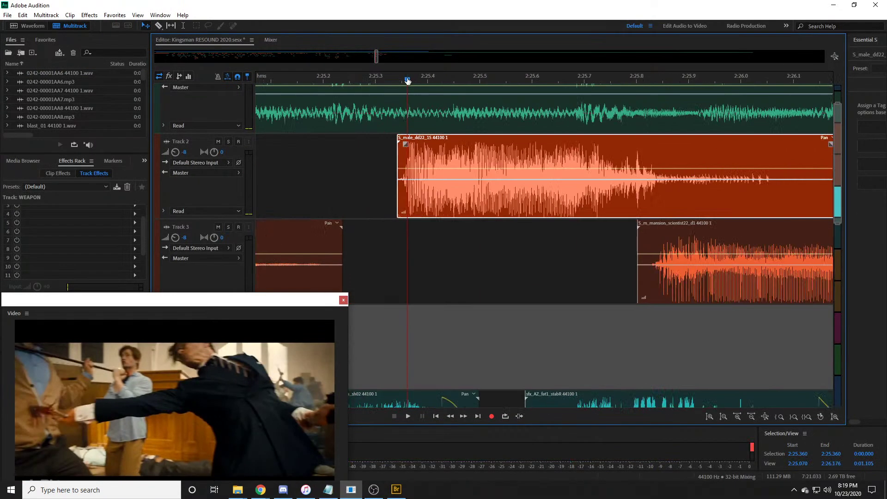
drag(407, 80, 432, 81)
drag(493, 135, 489, 174)
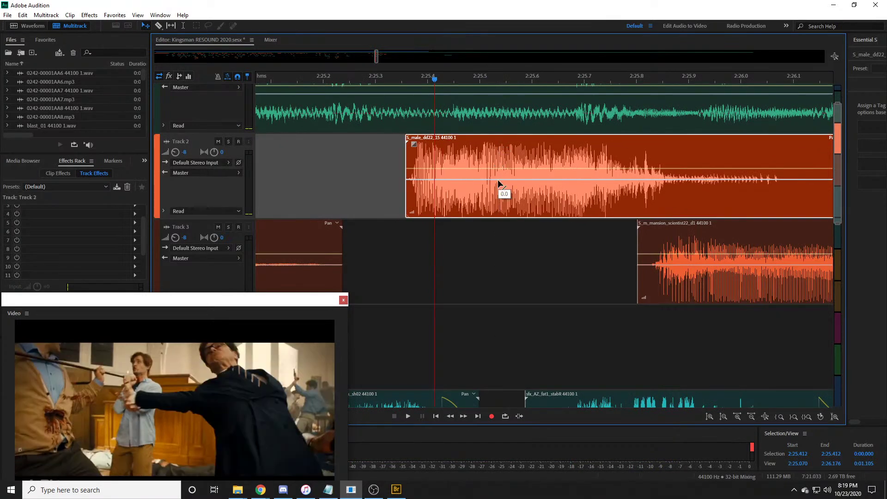
Step: Pan the S_male_dd22_15 clip on Track 2 strongly to the left and play it
drag(498, 179, 499, 146)
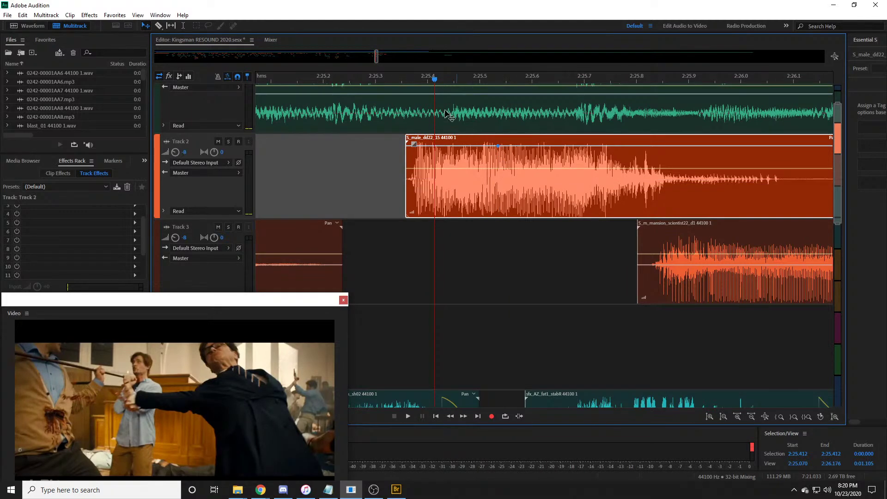
click(395, 79)
key(space)
key(space)
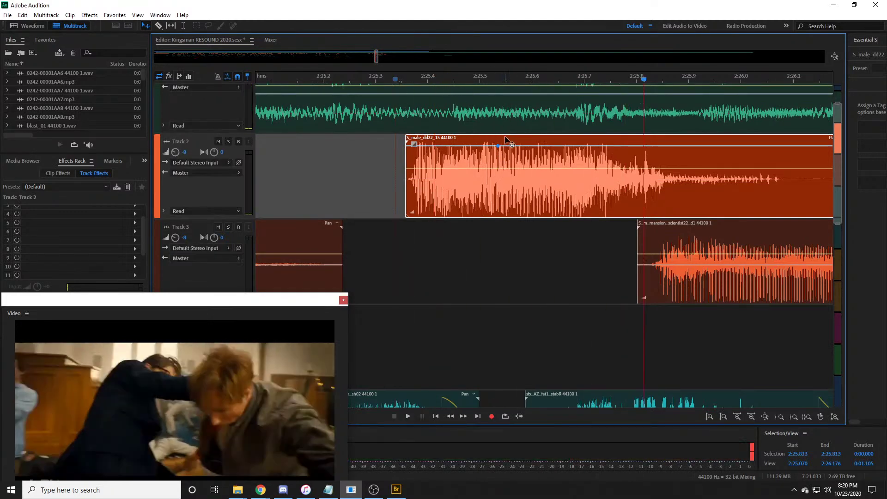
Step: Shape the S_male_dd22_15 clip's volume envelope to fall from about 2:25.41 to near silence at about 2:25.63, and play it
click(419, 90)
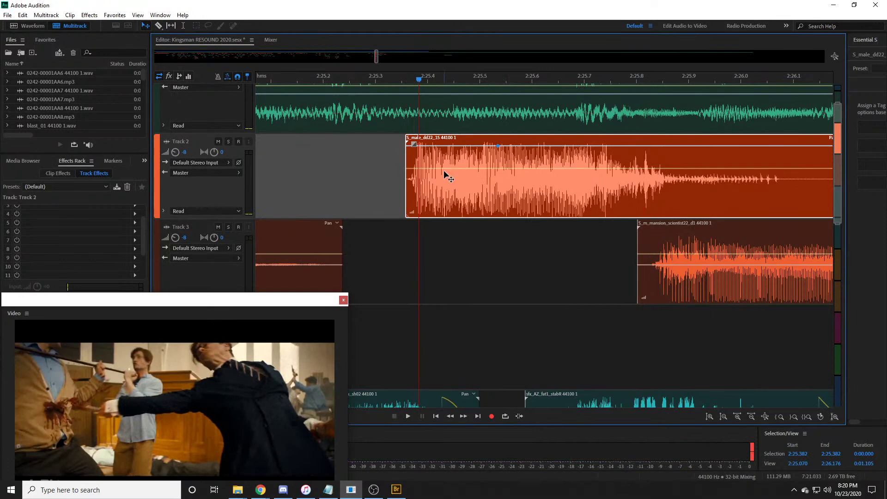
drag(446, 168, 550, 213)
click(403, 80)
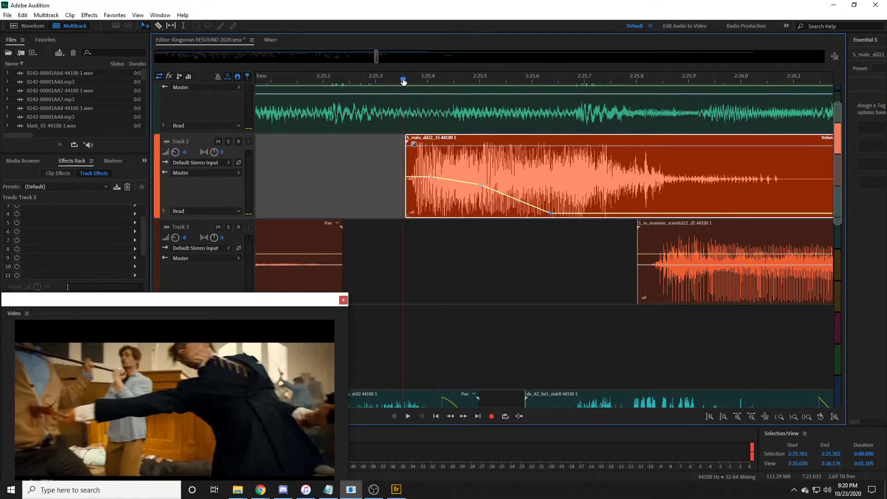
key(space)
scroll(402, 79, down, 2)
click(348, 78)
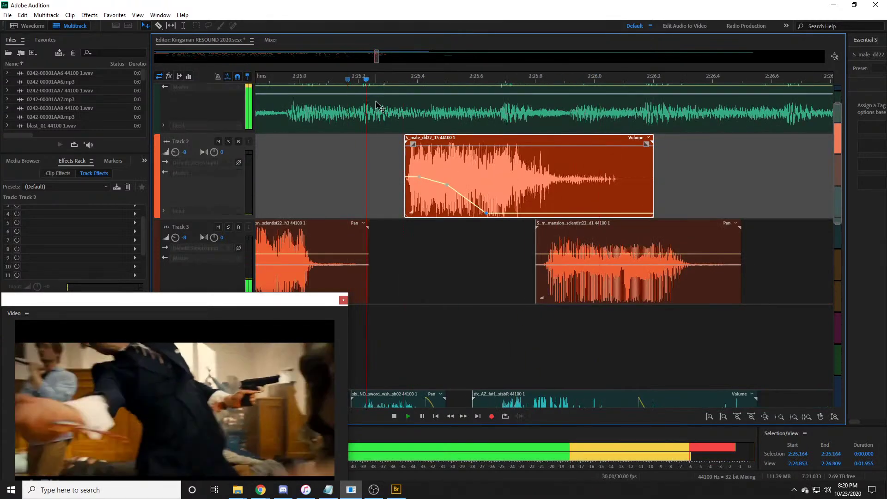
key(space)
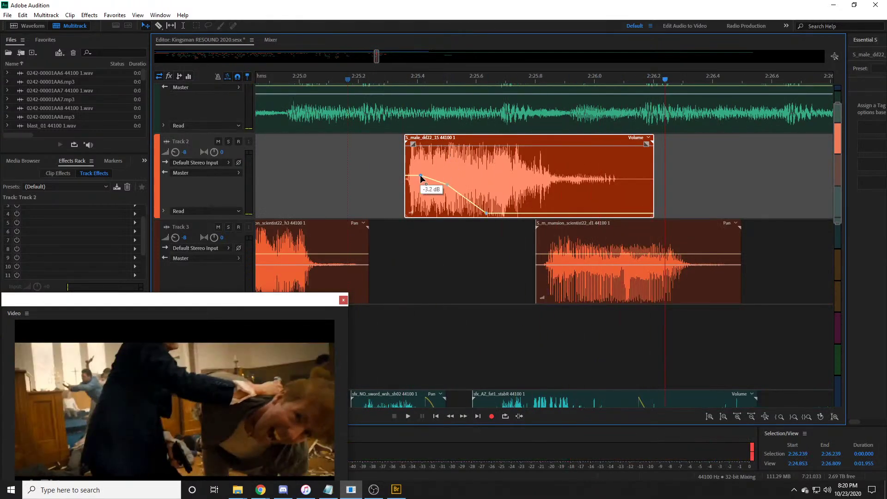
Step: Extend the volume decline of the S_male_dd22_15 clip to reach silence at about 2:25.77, and play the result
drag(440, 185, 460, 182)
drag(486, 214, 525, 216)
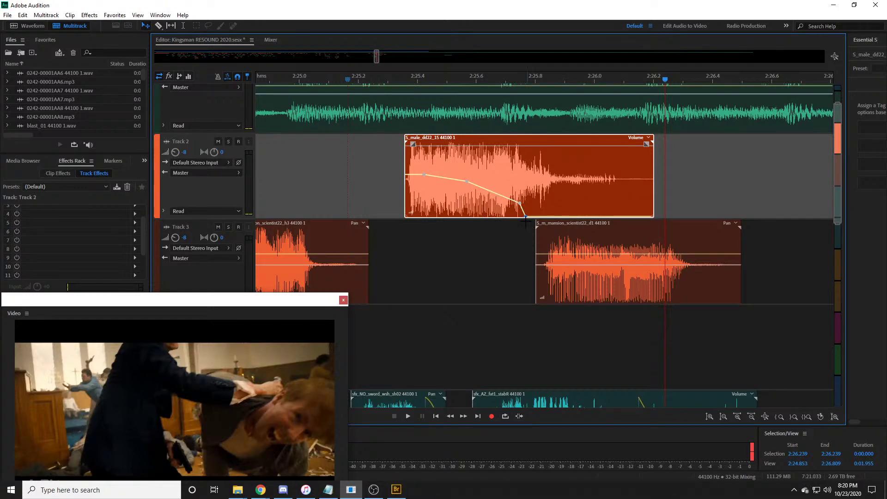
click(399, 82)
key(space)
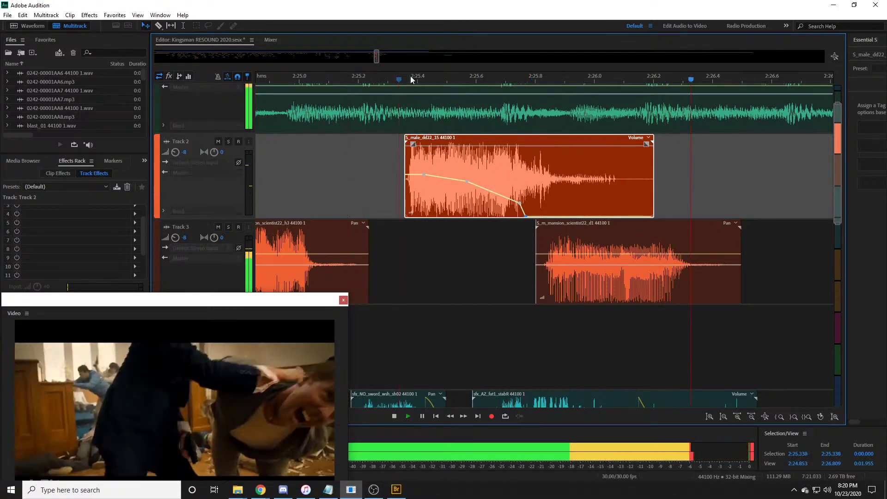
scroll(422, 77, down, 3)
key(space)
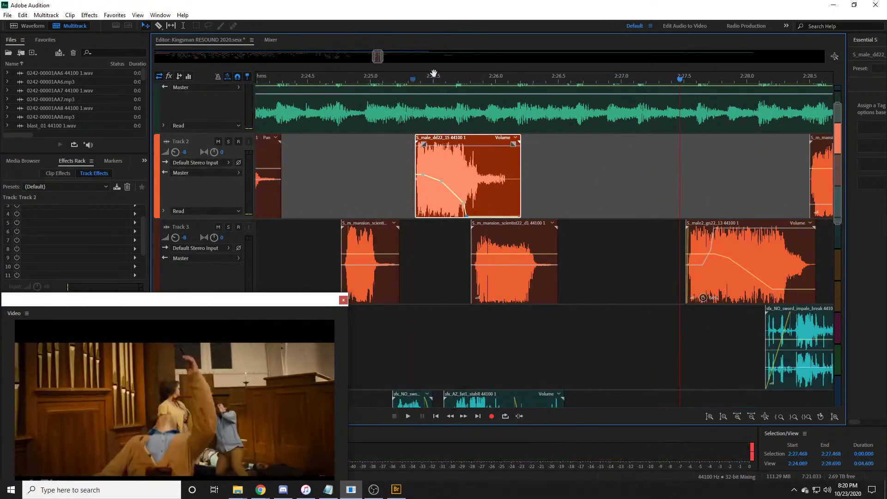
Step: Play the following section and examine the picture just before the S_male2_gn22_13 clip on Track 3
scroll(428, 78, down, 2)
key(space)
key(space)
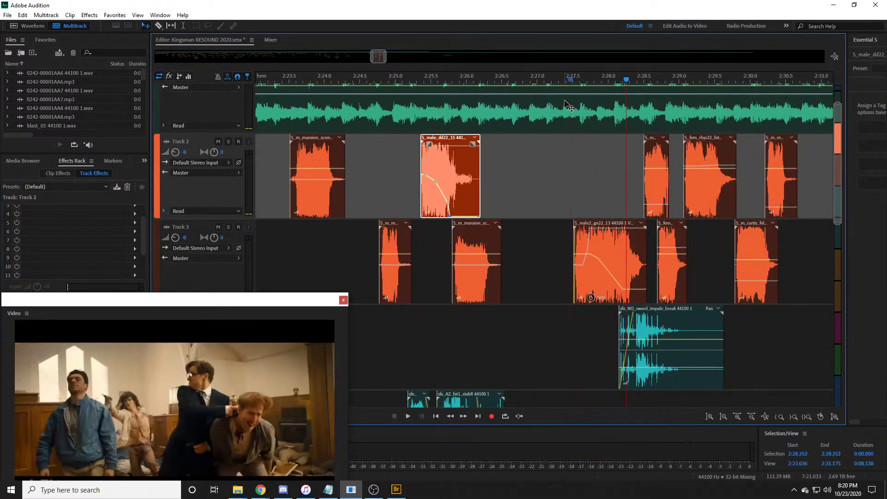
scroll(603, 78, up, 2)
click(483, 79)
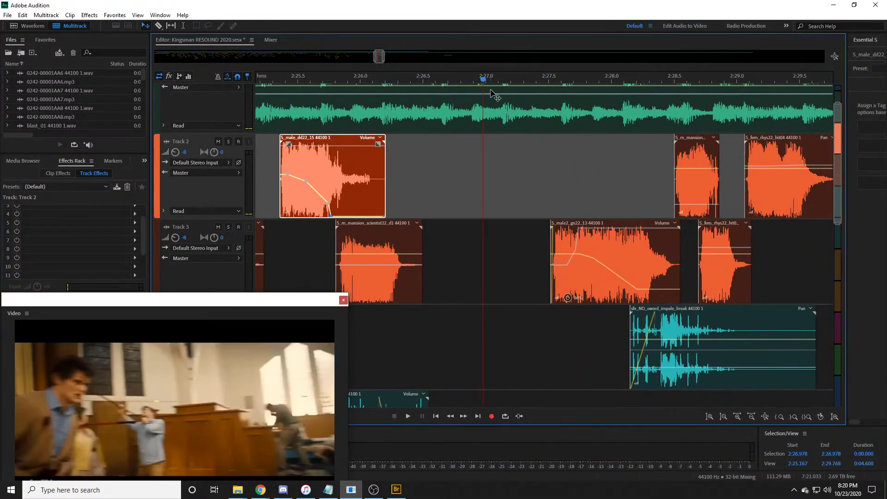
key(space)
key(space)
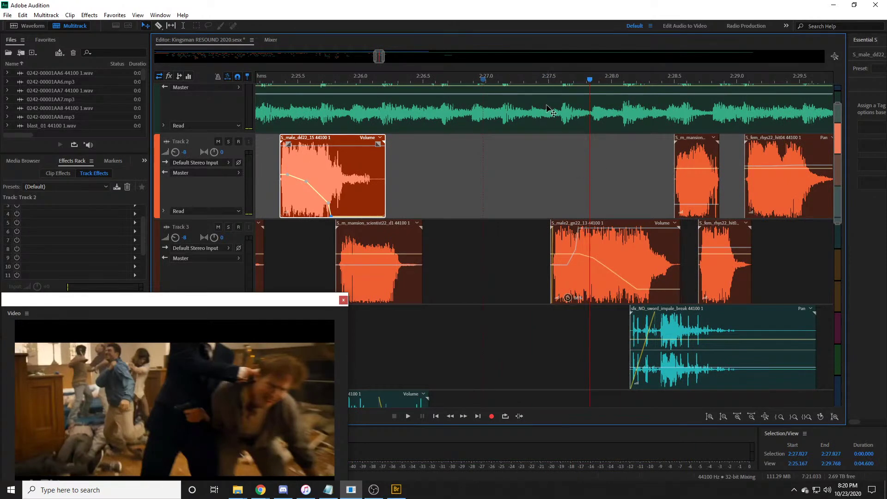
click(541, 79)
key(space)
key(space)
scroll(541, 80, up, 3)
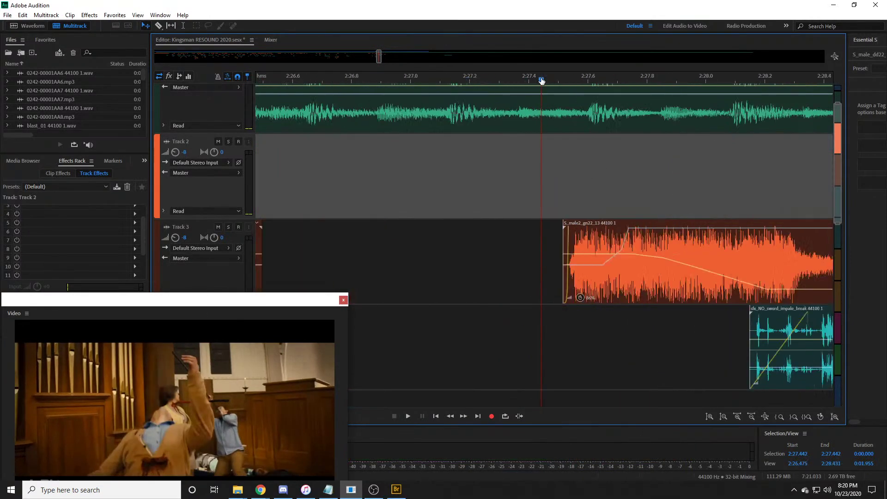
Step: Move the S_male2_gn22_13 clip on Track 3 slightly earlier to start at about 2:27.40, and play it
click(537, 79)
key(space)
key(space)
click(640, 275)
key(space)
scroll(605, 274, down, 1)
key(space)
scroll(581, 78, down, 2)
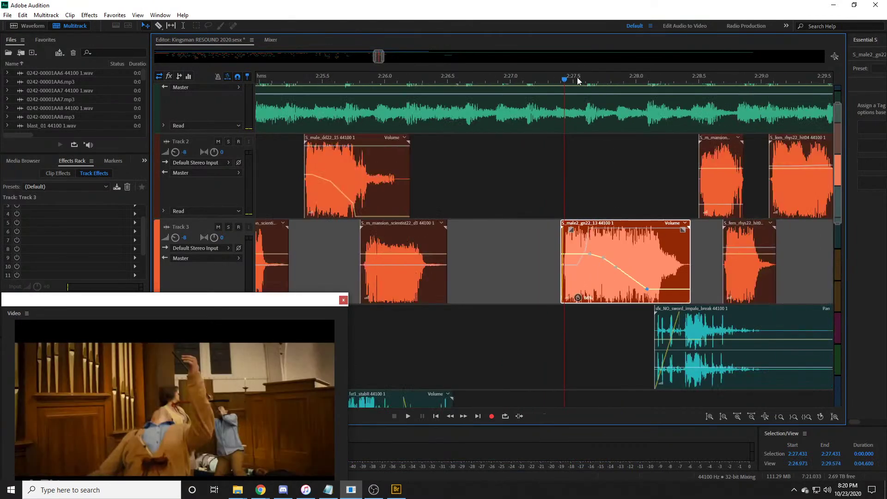
Step: Play the scene from about 2:27.17 to about 2:29.88 to check the repositioned voice clip against the picture
click(531, 79)
key(space)
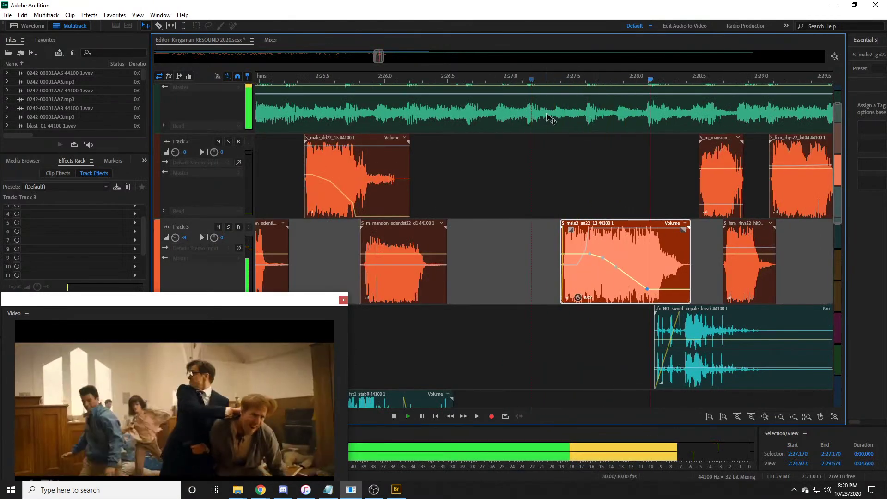
scroll(547, 114, down, 2)
scroll(545, 112, down, 2)
key(space)
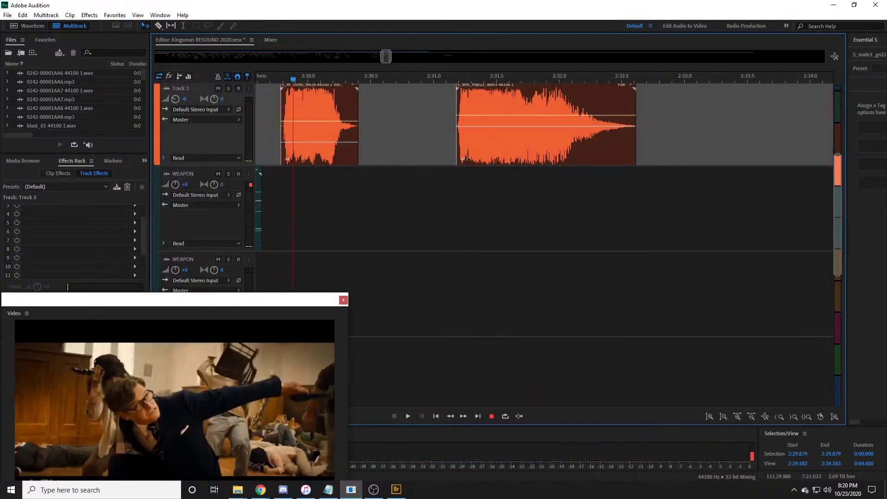
Step: Switch to Adobe Bridge, maximise its window and open the weapons folder of Modern_Warfare_2019
key(alt+Tab)
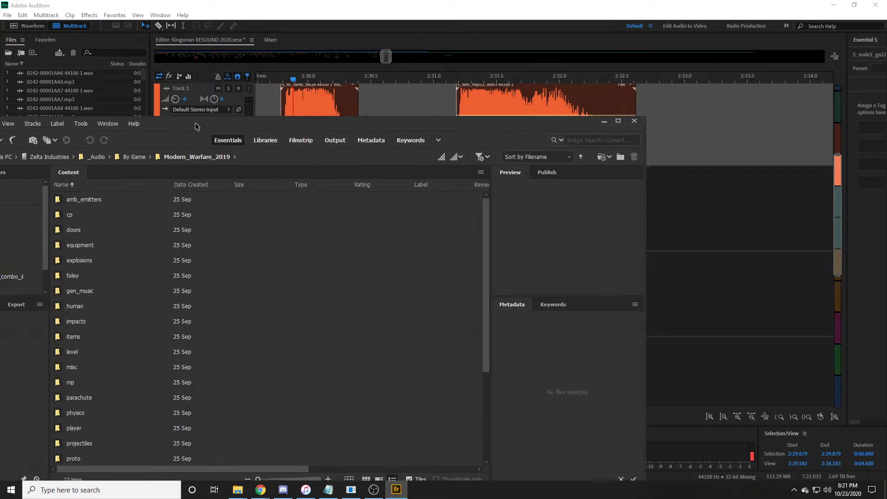
drag(195, 123, 206, 123)
double_click(206, 123)
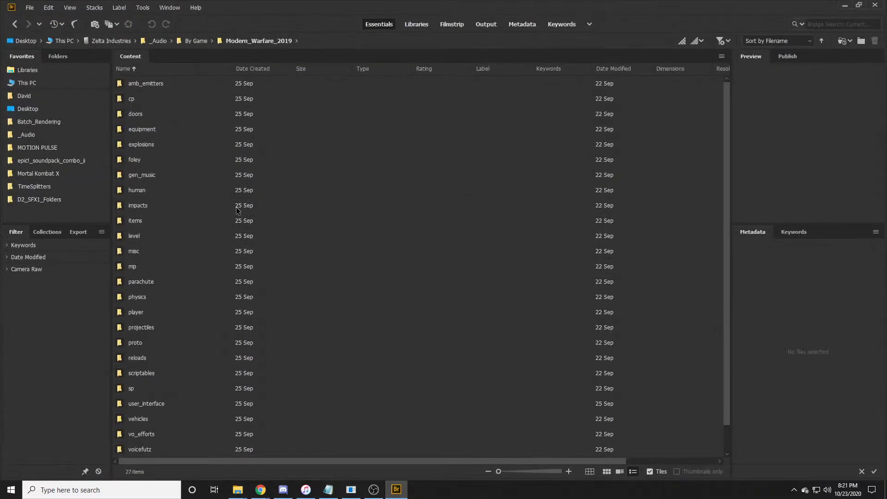
scroll(193, 266, down, 2)
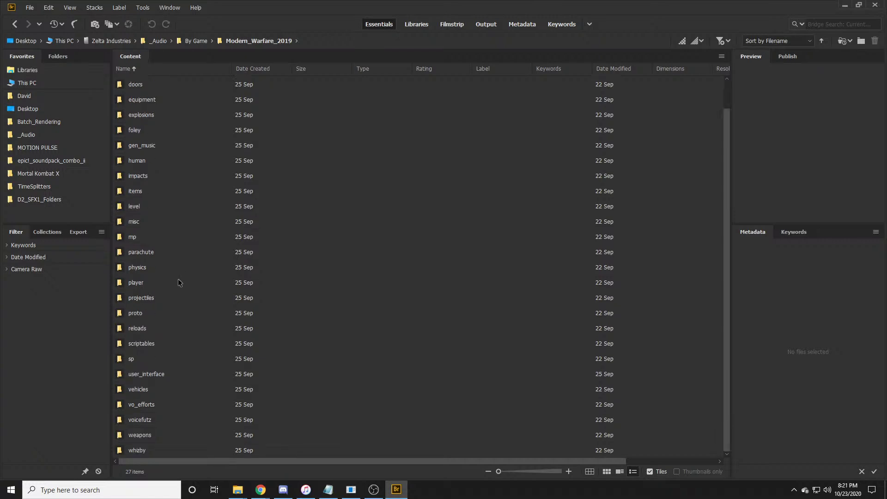
double_click(176, 284)
key(ctrl+Up)
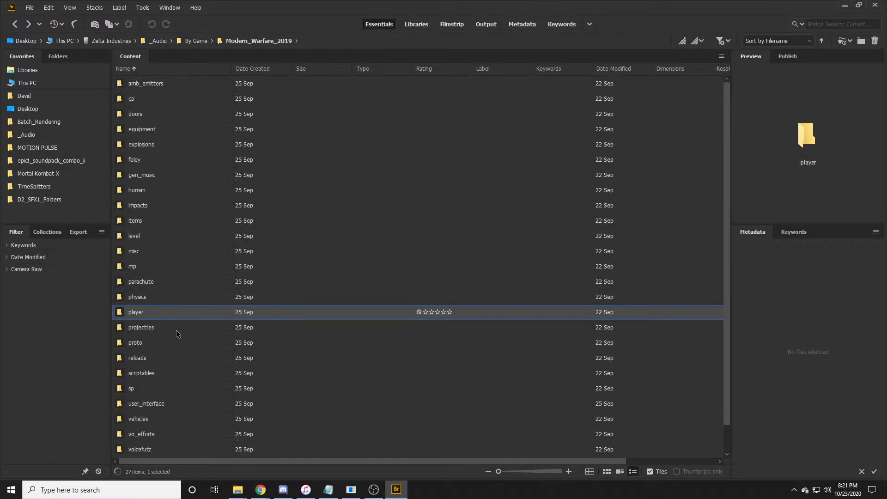
scroll(179, 332, down, 2)
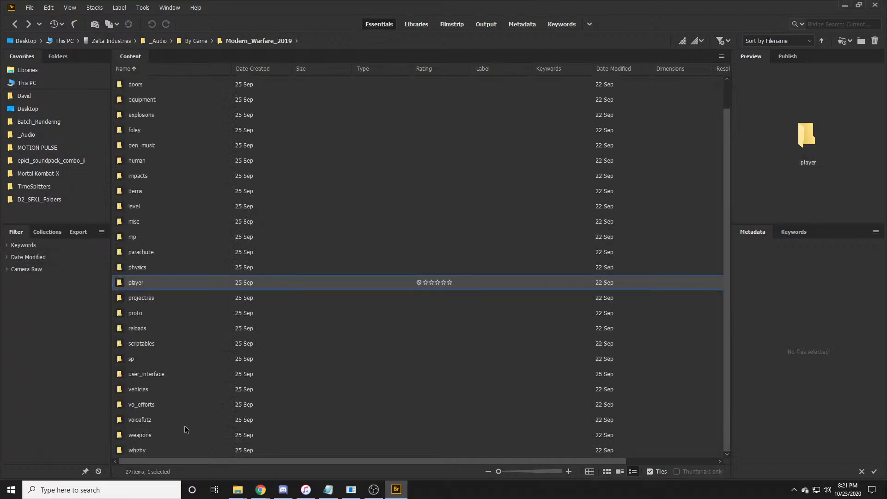
double_click(192, 436)
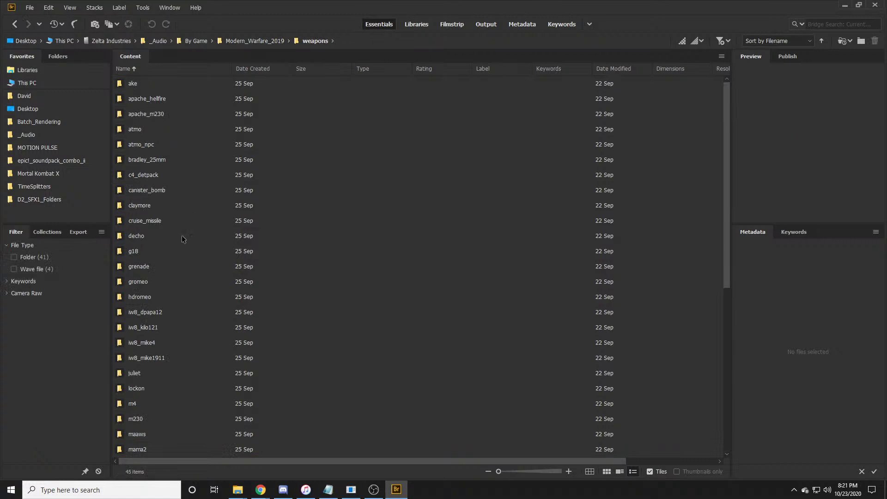
Step: Open the knife folder inside melee and preview its knife charge, unsheath and inspect sounds
scroll(180, 238, down, 2)
scroll(178, 236, down, 4)
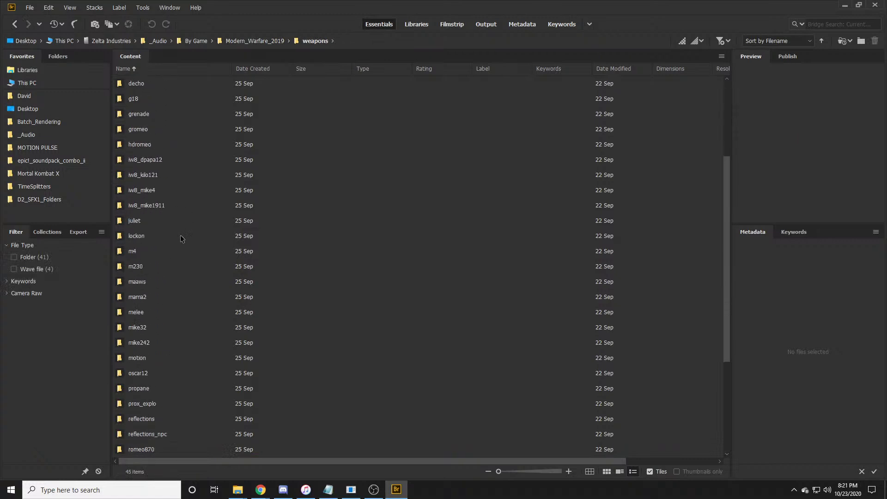
double_click(180, 236)
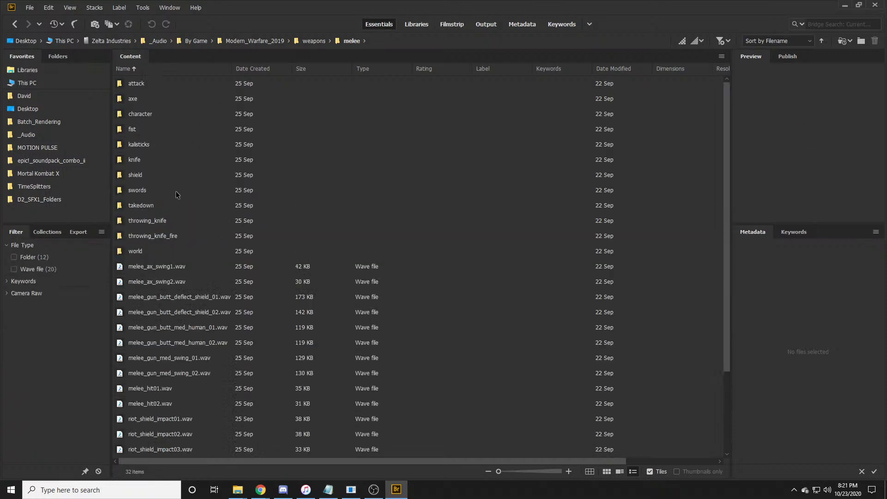
double_click(179, 159)
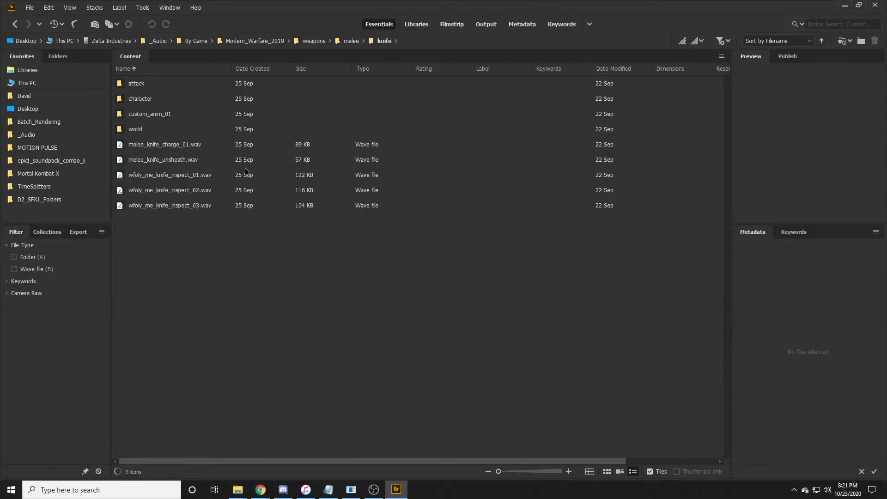
click(189, 161)
click(199, 146)
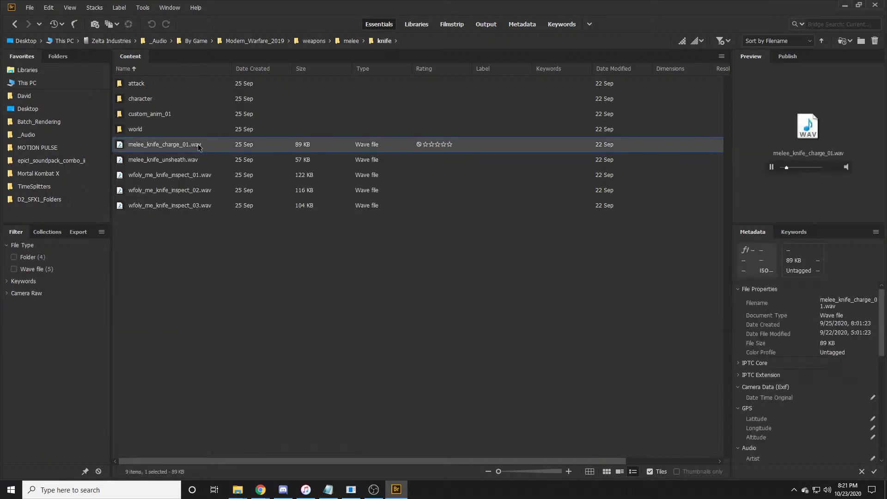
click(202, 189)
click(200, 207)
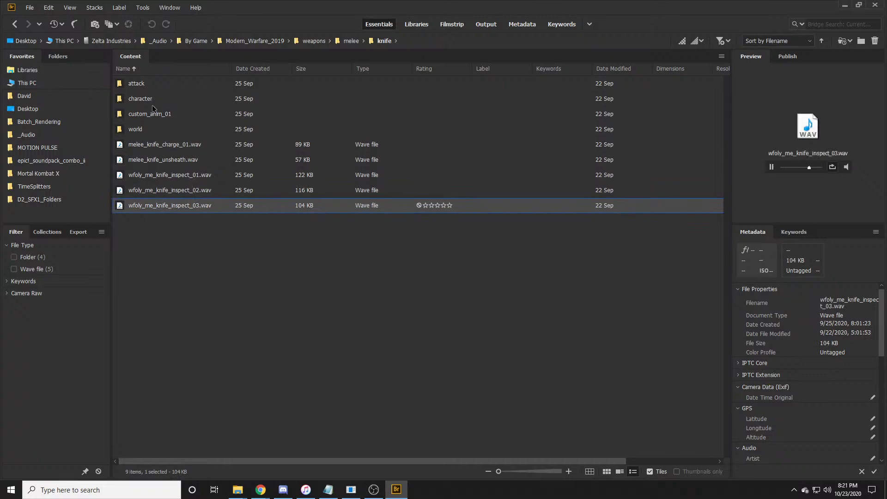
Step: Open the plr folder inside attack and preview several melee_attack_knife_plr sounds
double_click(151, 84)
click(163, 95)
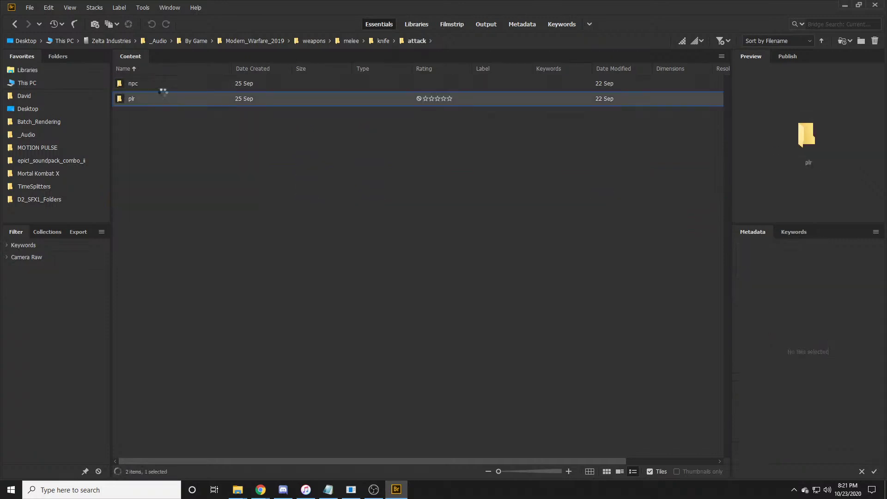
double_click(163, 96)
click(171, 99)
click(171, 129)
click(172, 159)
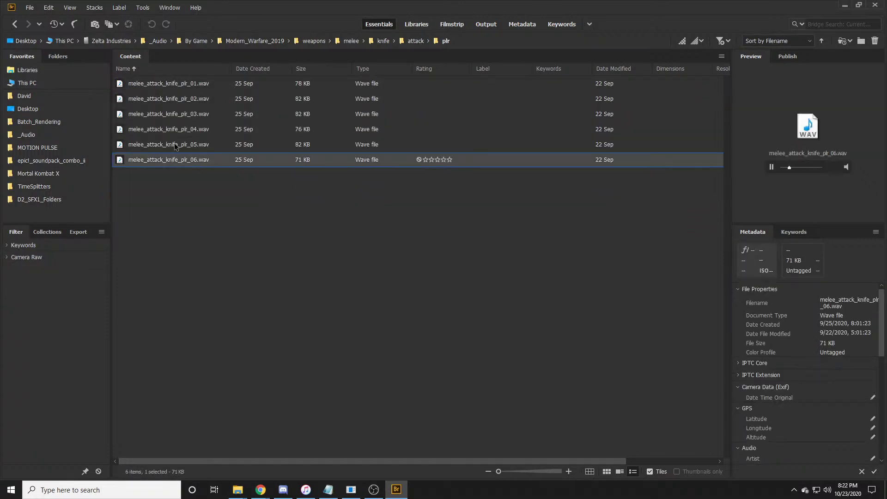
click(181, 90)
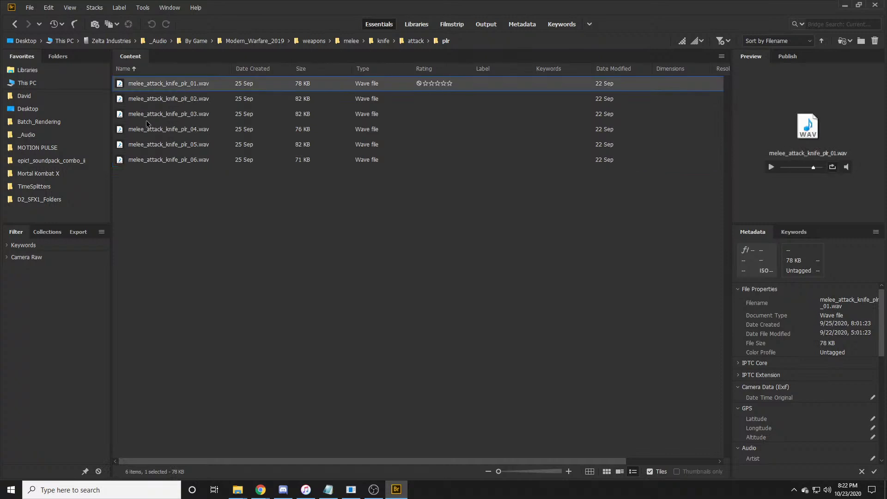
click(177, 119)
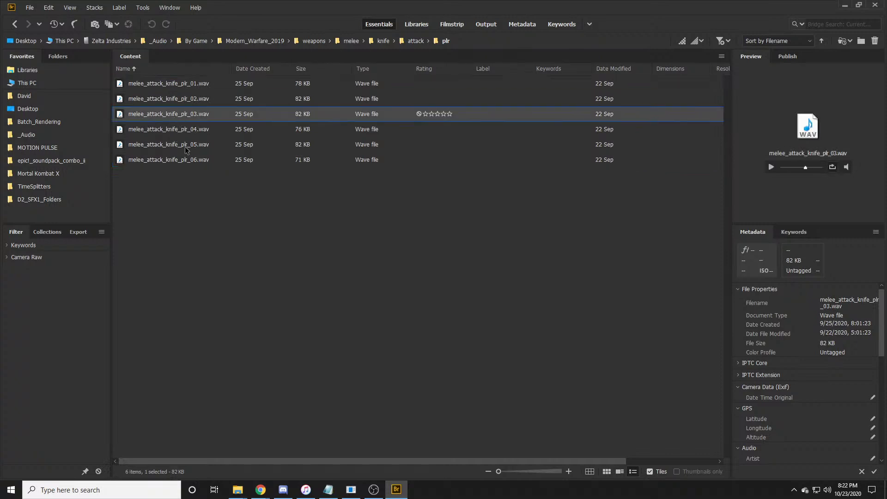
Step: Open the neighbouring npc folder and preview several melee_attack_knife_npc sounds
key(ctrl+Up)
double_click(155, 89)
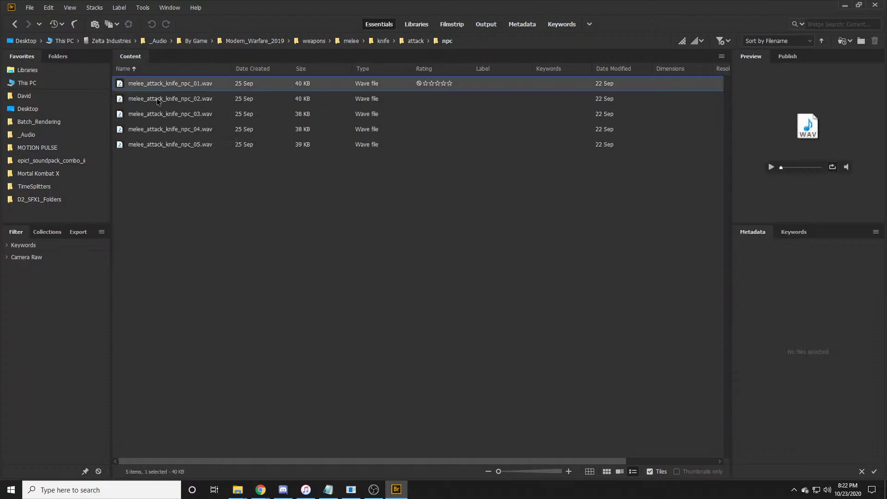
click(162, 129)
click(163, 144)
Step: Return to the plr folder and compare the melee_attack_knife_plr sounds again, including numbers 02, 04, 05 and 06
key(ctrl+Up)
key(Down)
key(ctrl+Down)
click(171, 129)
key(Down)
key(Down)
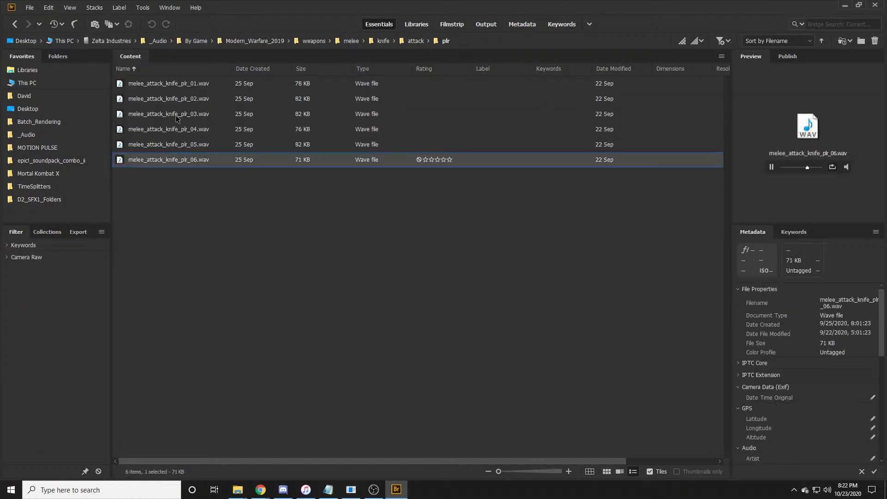
click(181, 99)
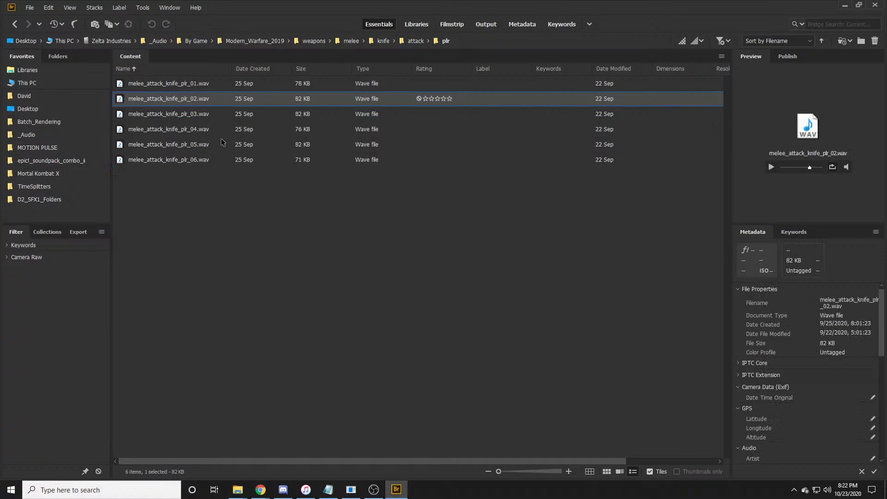
Step: Restore and move the Bridge window aside, return to Adobe Audition, and play the scene from about 2:28.64 and about 2:27.23
double_click(312, 8)
drag(223, 8, 0, 77)
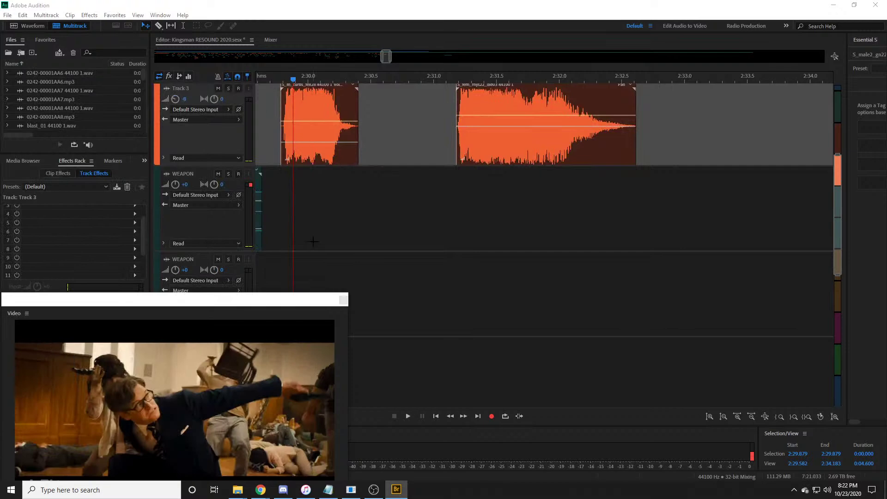
scroll(437, 78, down, 3)
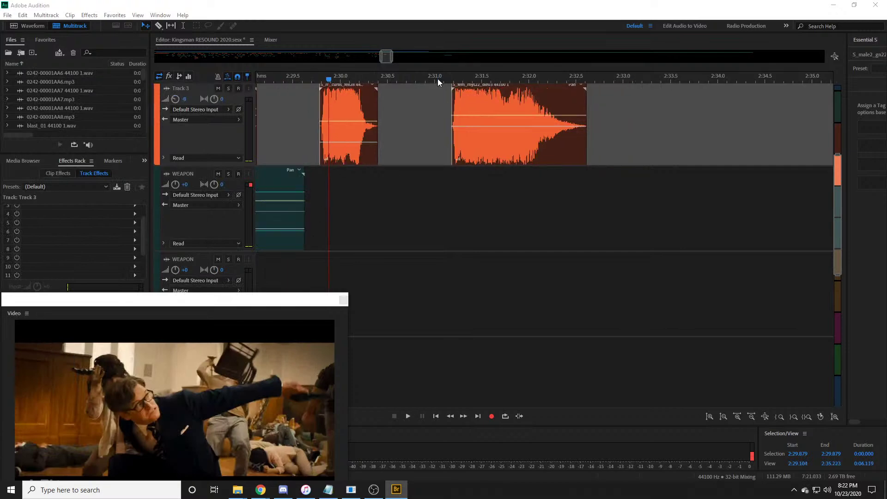
drag(387, 57, 383, 57)
click(408, 78)
key(space)
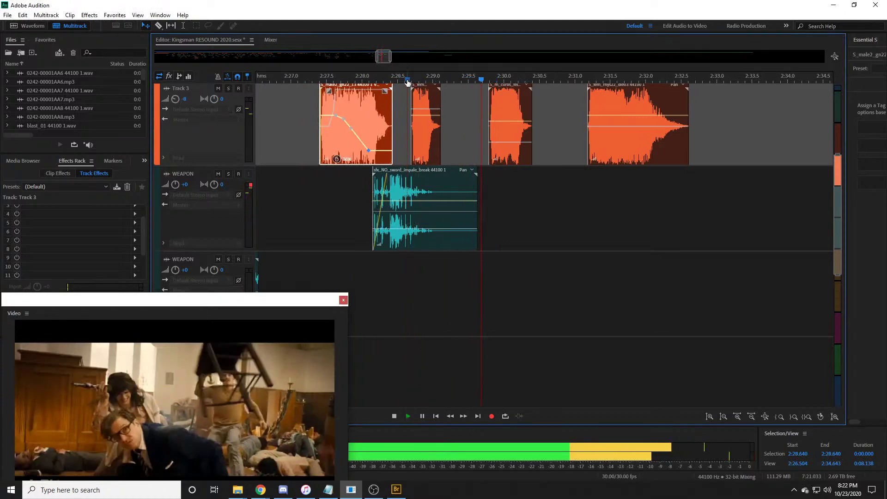
key(space)
click(307, 79)
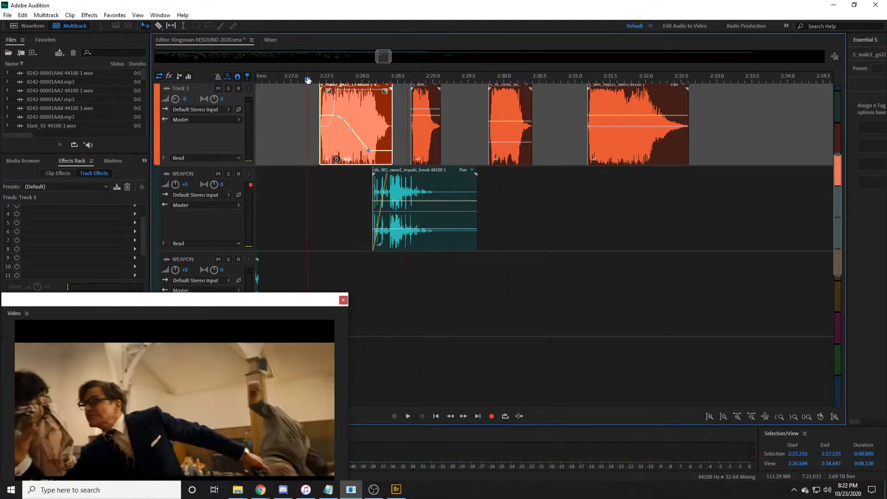
key(space)
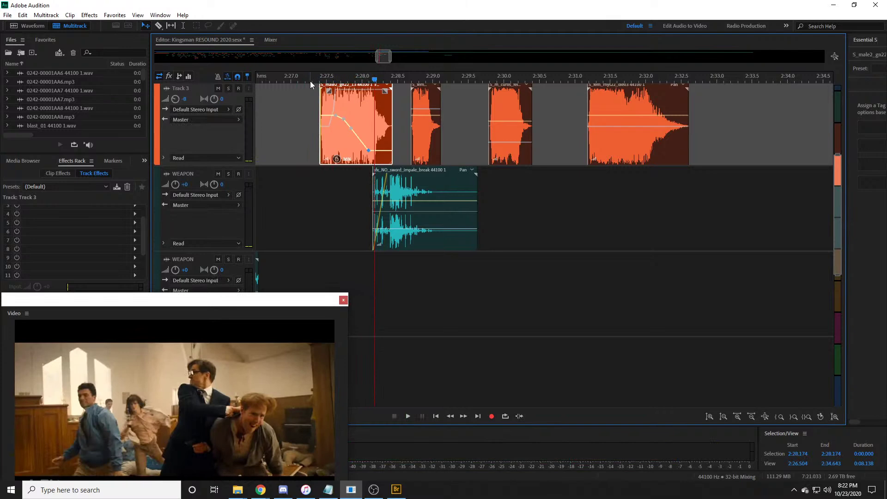
key(space)
Step: Play from about 2:28.45 and add melee_attack_knife_plr_05.wav from Bridge to the lower WEAPON track at about 2:28.46
click(393, 79)
scroll(393, 79, up, 3)
key(space)
key(space)
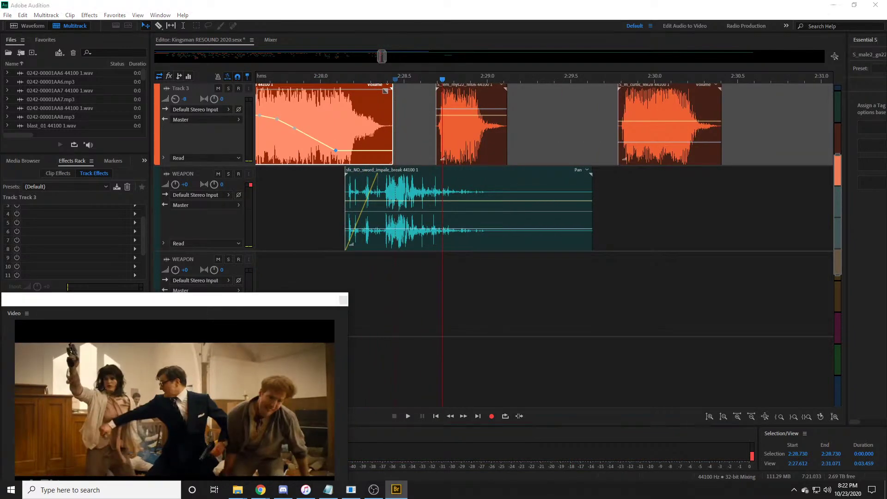
drag(3, 248, 406, 291)
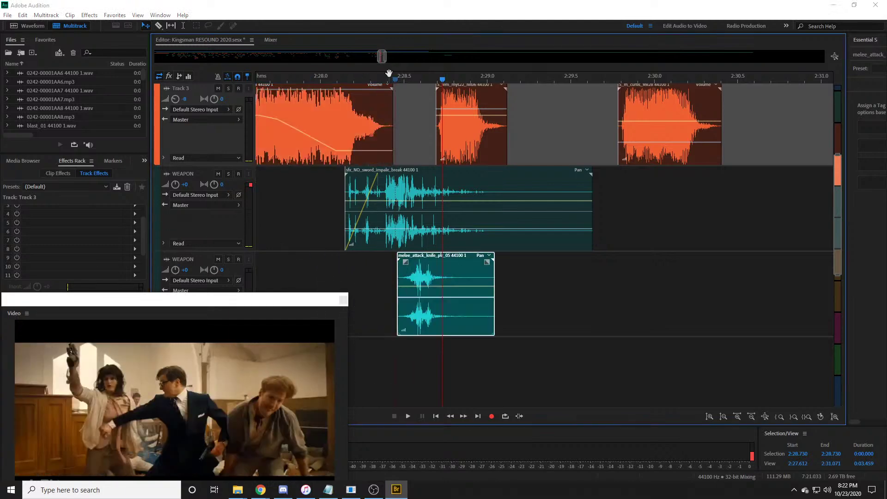
Step: Shift the melee_attack_knife_plr_05 clip to start at about 2:28.55 in line with the arm swing, and play it
drag(393, 78, 429, 78)
scroll(422, 78, up, 2)
click(472, 276)
drag(472, 277, 486, 277)
scroll(401, 96, up, 2)
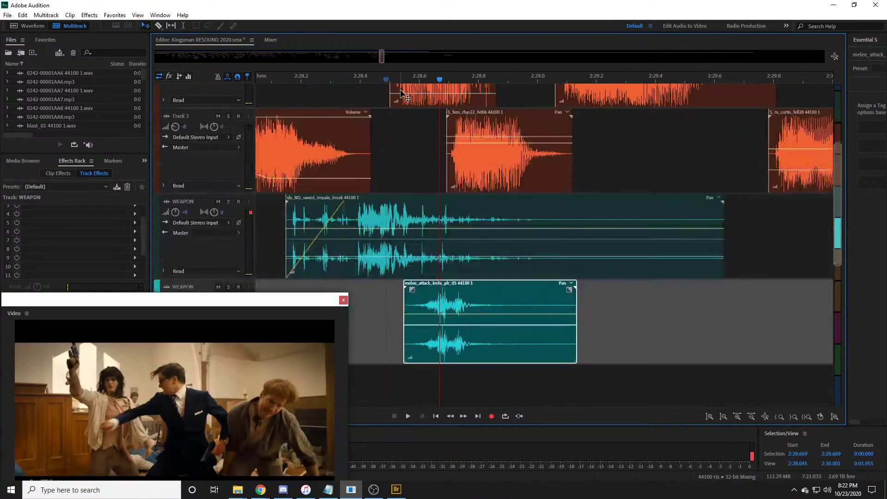
key(space)
key(space)
Step: Raise the volume of the melee_attack_knife_plr_05 clip slightly and time-stretch it to 77%, playing it between adjustments
drag(486, 315, 489, 301)
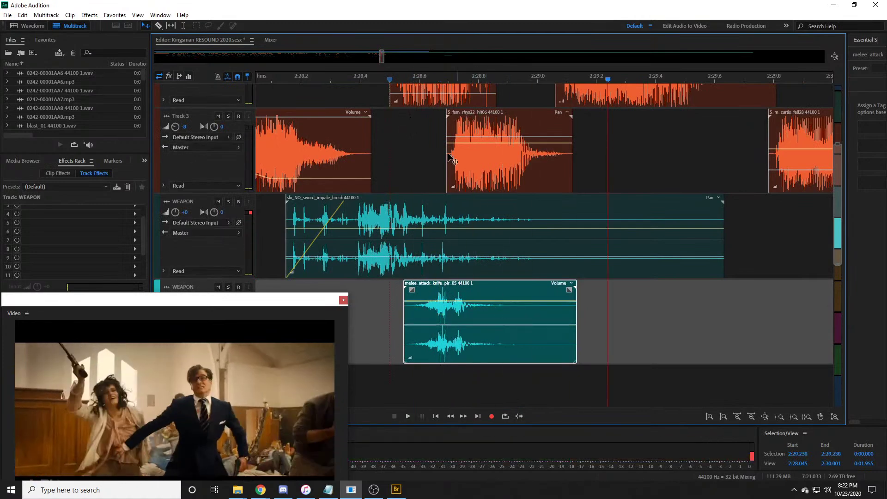
key(space)
key(space)
drag(482, 304, 483, 311)
click(385, 76)
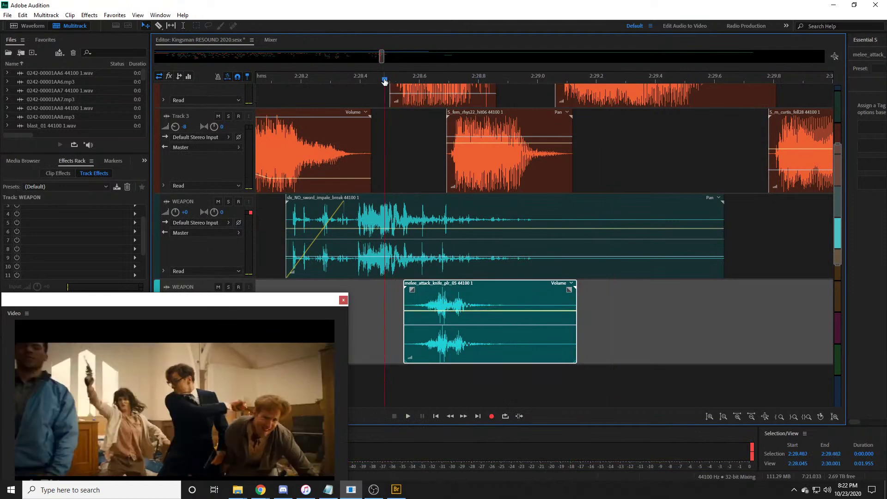
key(space)
scroll(384, 80, down, 3)
drag(494, 290, 469, 291)
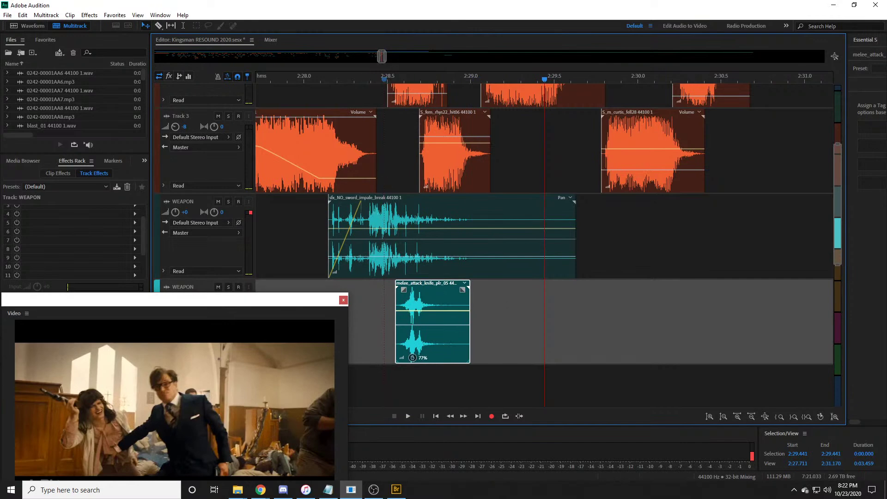
Step: Add melee_attack_knife_plr_06.wav from Bridge to the lower WEAPON track at about 2:29.03, and play both knife sounds
key(alt+Tab)
drag(2, 222, 489, 319)
scroll(451, 272, down, 2)
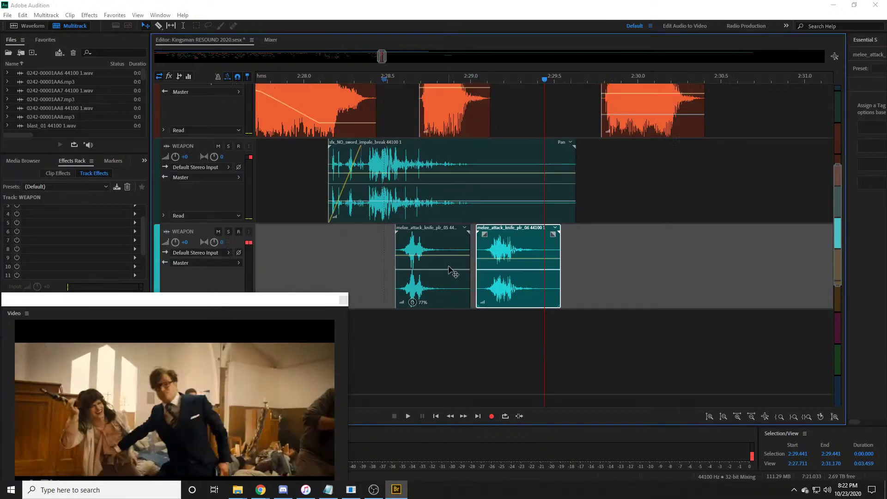
click(402, 80)
key(space)
key(space)
Step: Move the melee_attack_knife_plr_06 clip to Track 6, starting at about 2:28.78, and play it together with the following section
drag(517, 253, 475, 338)
click(428, 81)
key(space)
key(space)
scroll(416, 97, down, 3)
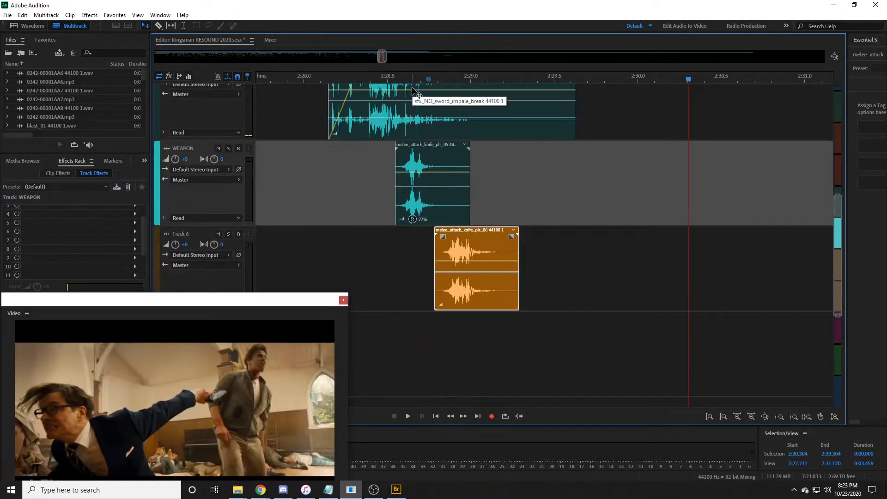
scroll(418, 94, up, 1)
key(space)
scroll(424, 125, up, 1)
key(space)
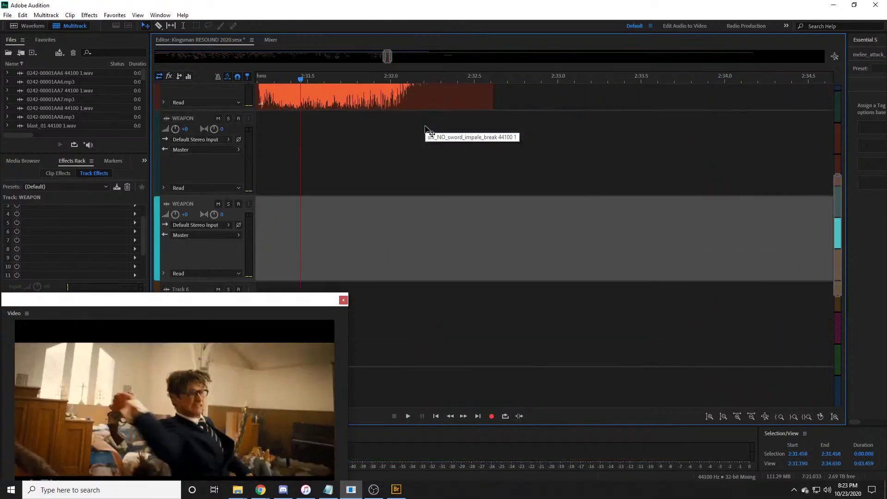
Step: Switch to Bridge, maximise its window and open the plr folder under knife > character
scroll(505, 79, down, 2)
drag(387, 56, 381, 57)
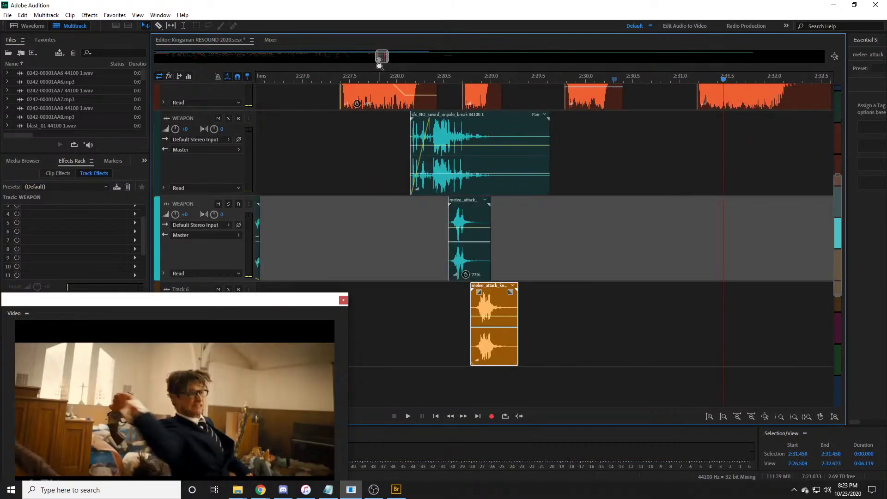
key(alt+Tab)
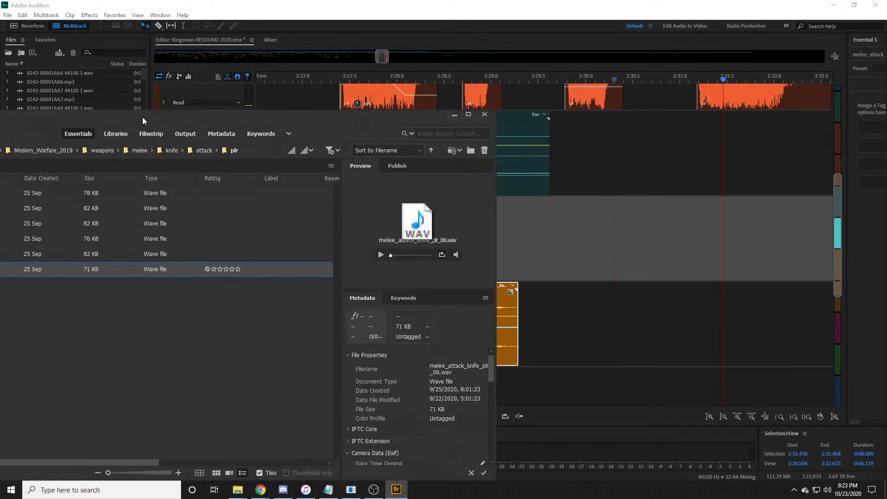
double_click(348, 96)
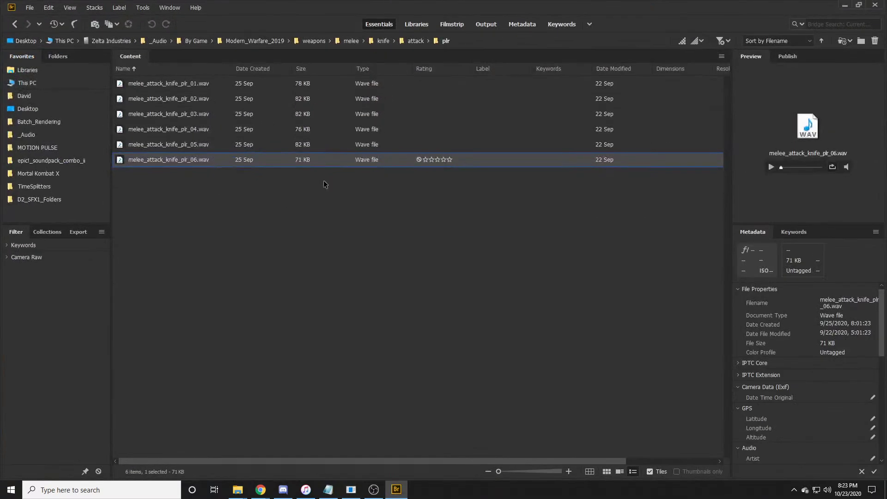
key(ctrl+Up)
key(ctrl+Up)
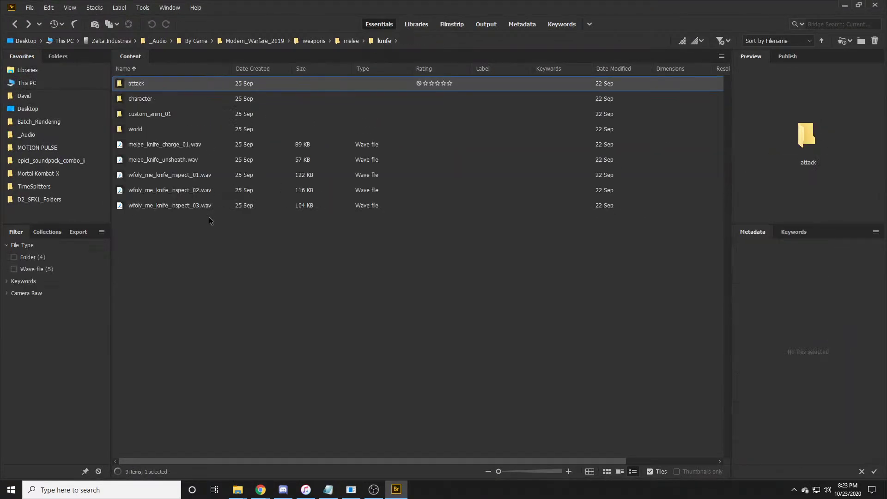
double_click(173, 103)
double_click(157, 102)
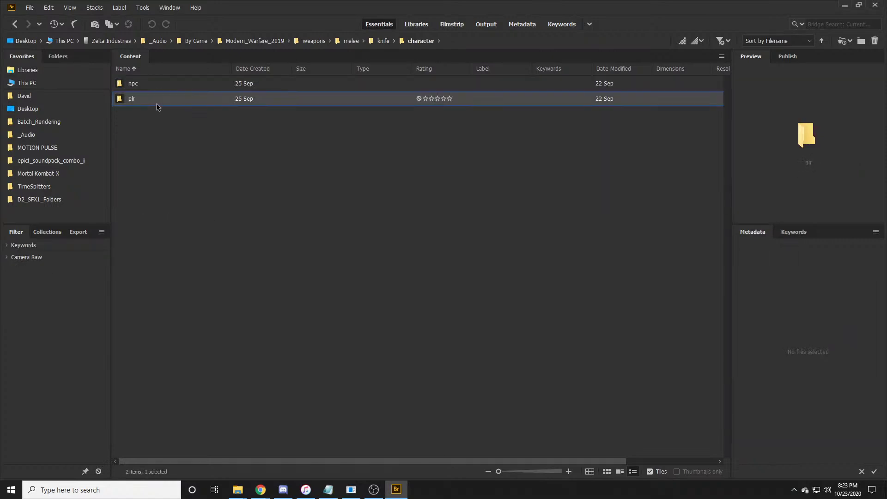
Step: Preview the melee_character_knife_fatal, melee_character_knife and melee_character_piercing_fatal sounds in the plr folder
key(Down)
key(Down)
key(Down)
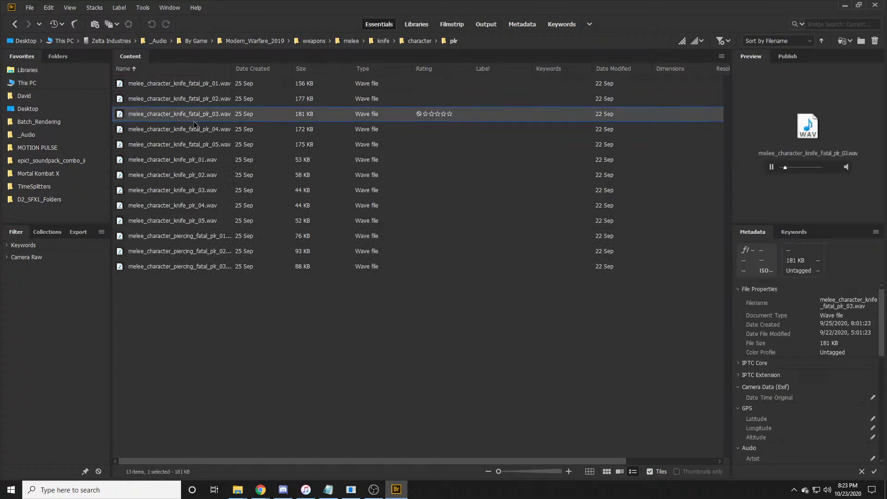
click(194, 147)
click(194, 162)
click(212, 206)
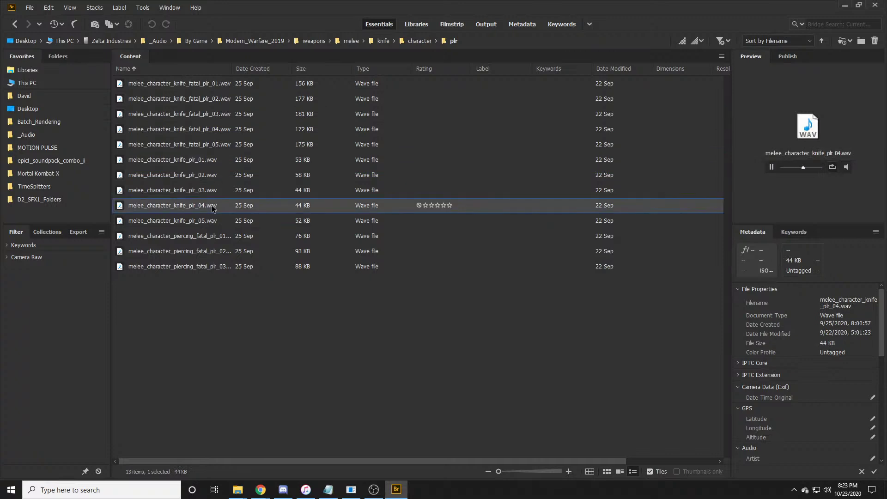
click(212, 240)
click(216, 257)
click(215, 266)
click(210, 97)
click(215, 131)
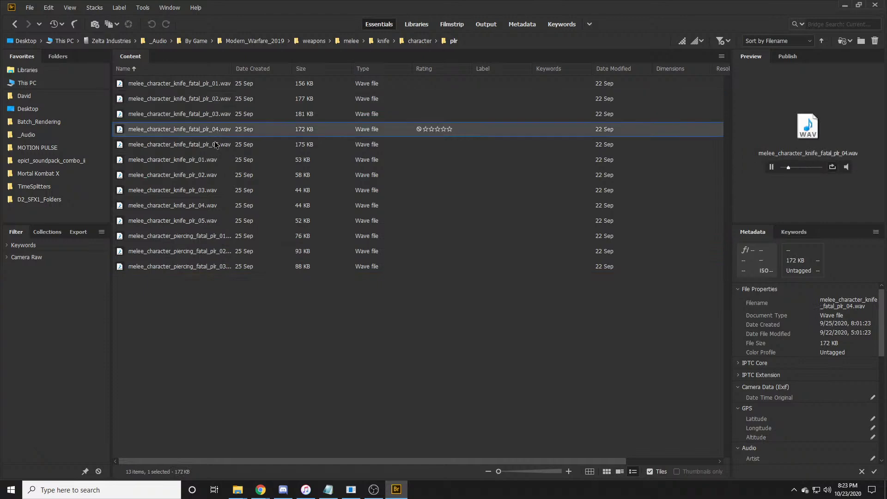
click(212, 105)
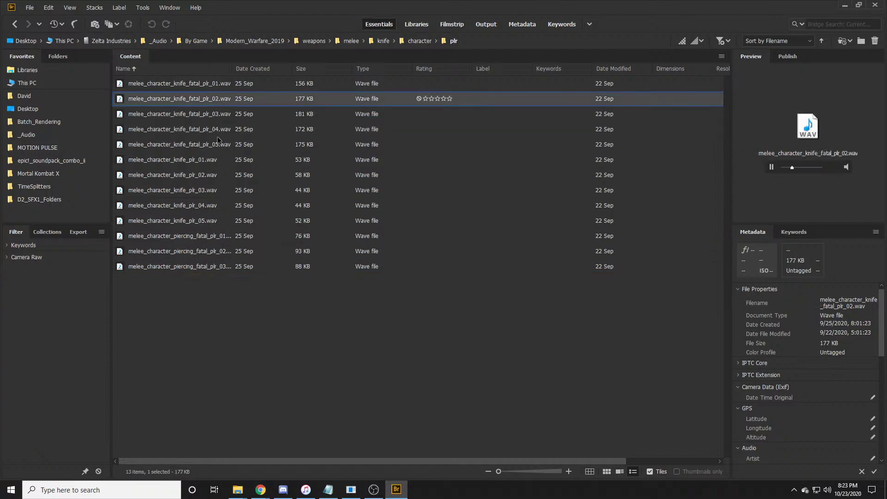
Step: Return to Audition and play the fight from about 2:27.38, then from about 2:29.17, to check the placed knife sounds
drag(286, 6, 0, 9)
click(340, 88)
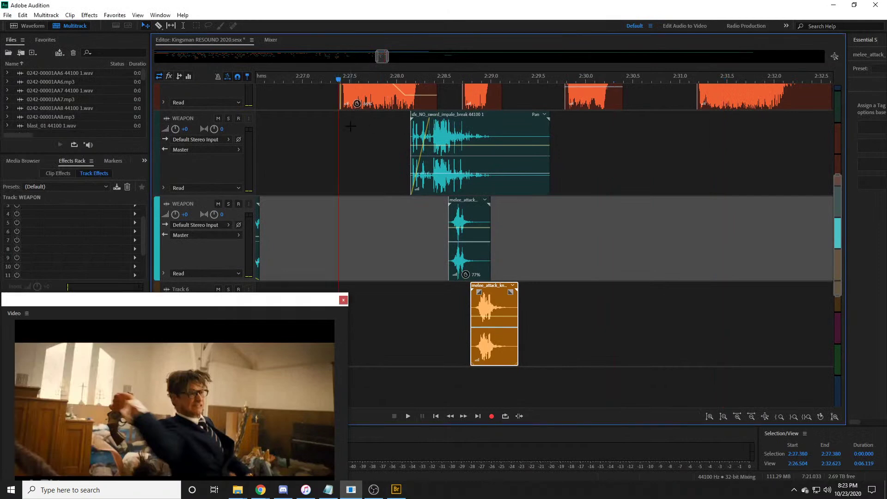
key(space)
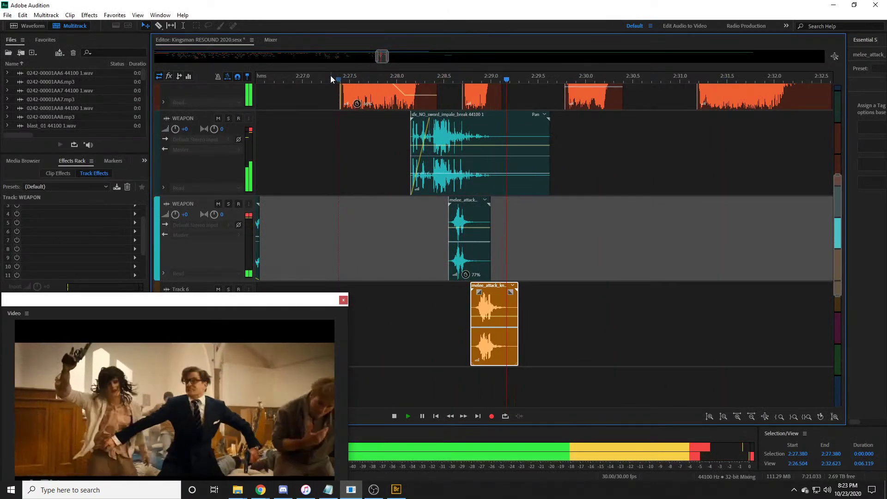
key(space)
scroll(332, 101, down, 2)
key(space)
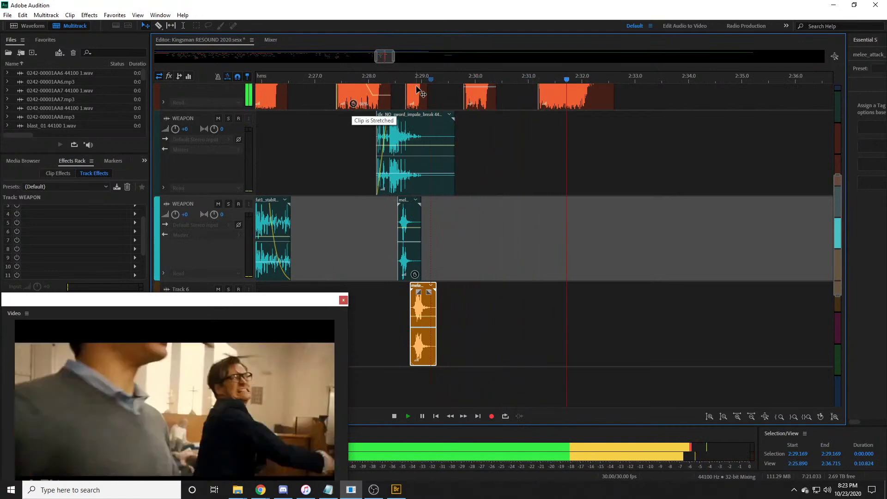
key(space)
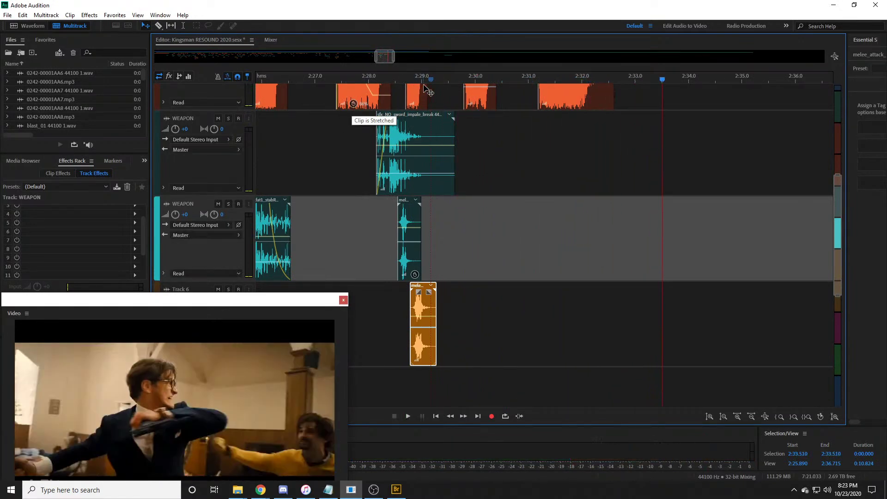
Step: Review earlier parts of the session, playing the scene from about 2:03.65 and again shortly before 2:23
scroll(562, 84, down, 3)
mouse_move(531, 79)
mouse_down()
mouse_move(586, 80)
mouse_move(547, 86)
mouse_move(709, 81)
mouse_move(361, 75)
mouse_move(351, 81)
mouse_move(376, 82)
mouse_move(315, 91)
mouse_move(336, 71)
mouse_move(508, 81)
mouse_up()
scroll(548, 87, down, 2)
key(space)
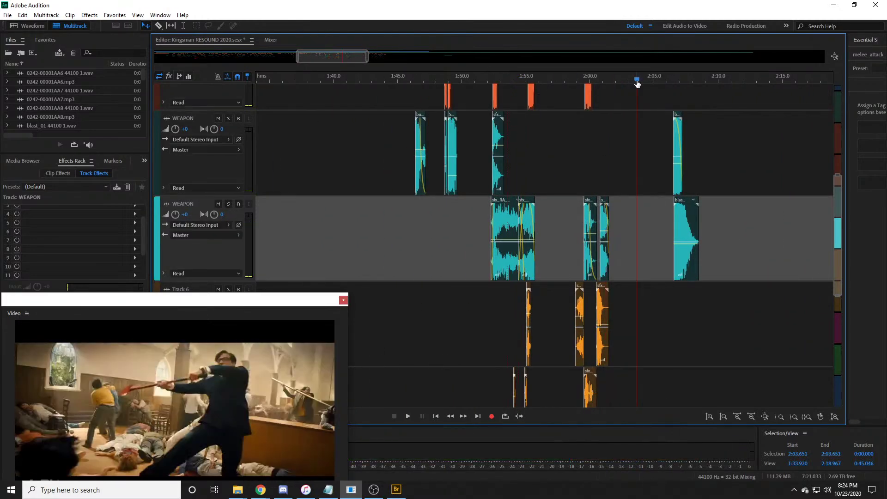
key(space)
scroll(637, 79, down, 2)
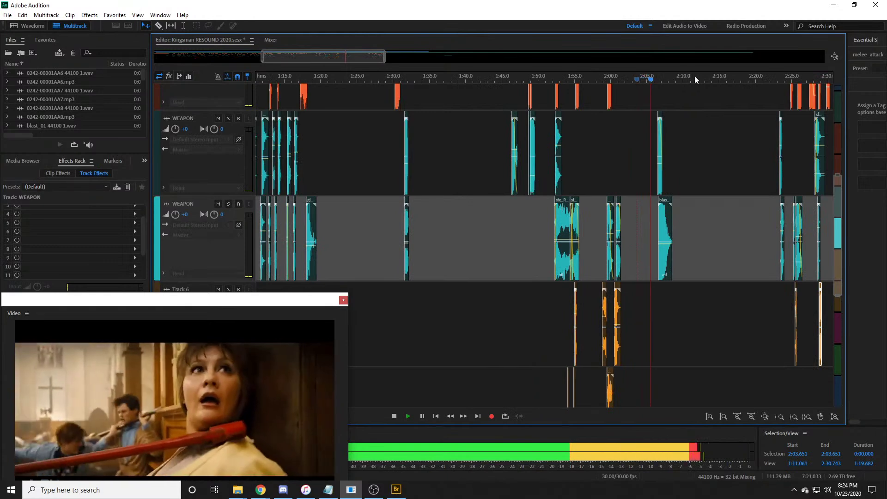
key(space)
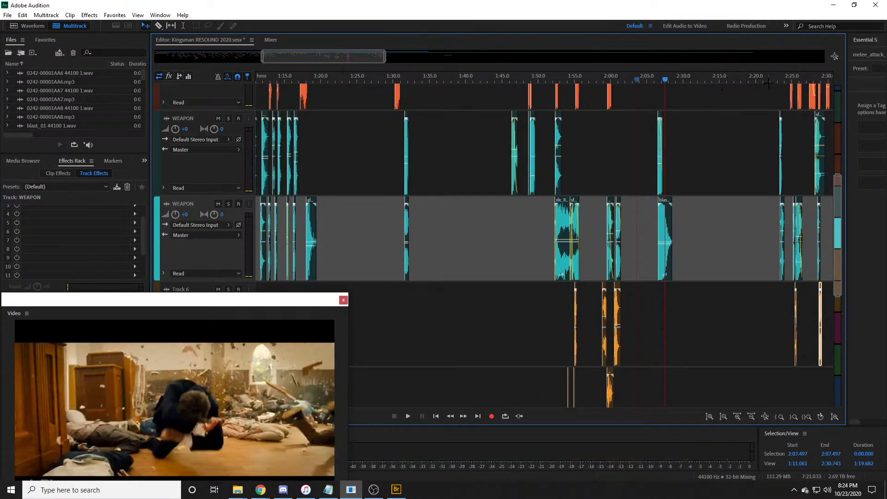
key(space)
scroll(617, 79, up, 3)
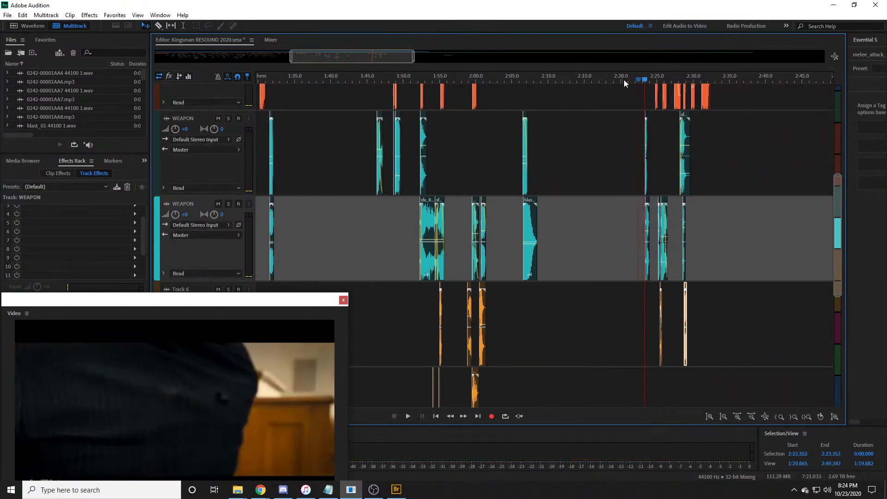
Step: Play the sword and stab effects from about 2:23.81, and continue the review from about 2:27.13
key(space)
scroll(666, 77, up, 1)
key(space)
key(space)
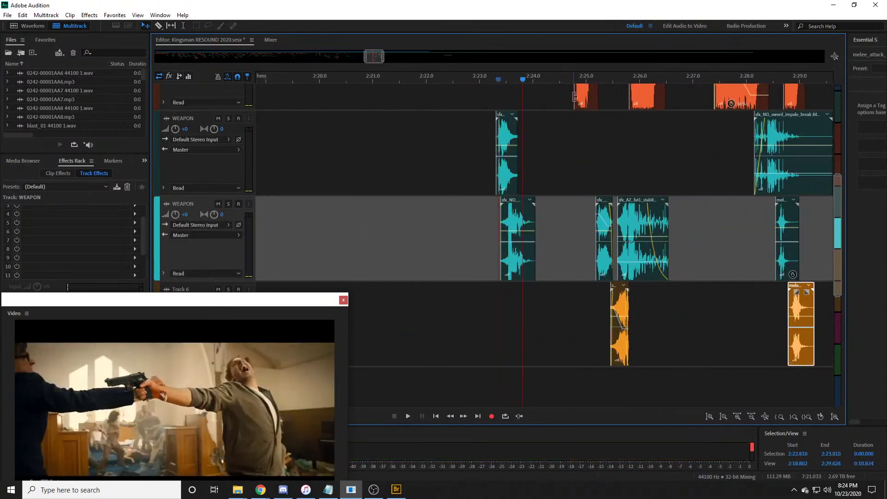
key(space)
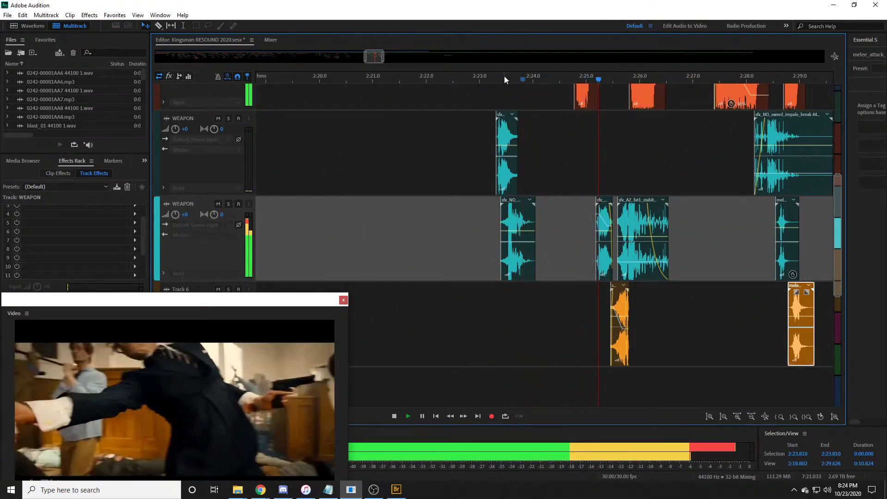
scroll(504, 75, down, 1)
key(space)
scroll(610, 76, up, 1)
key(space)
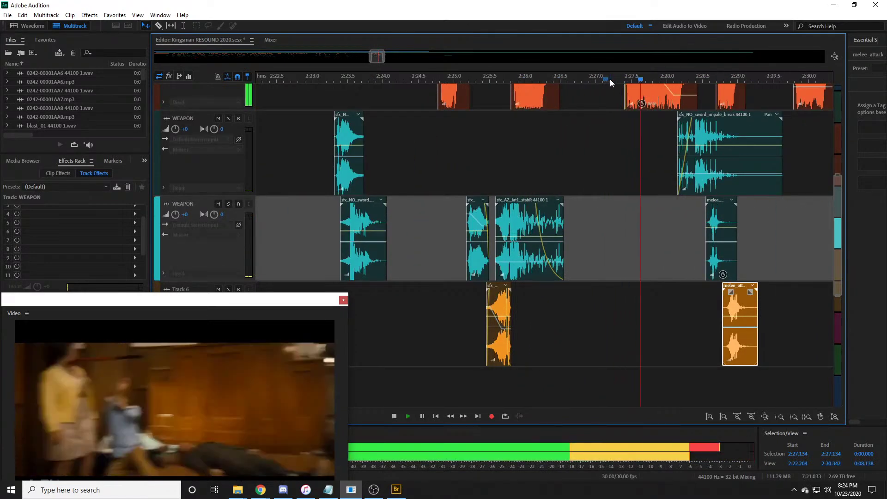
Step: Add melee_character_knife_plr_02.wav from Bridge to Track 6 at about 2:27.35
key(alt+Tab)
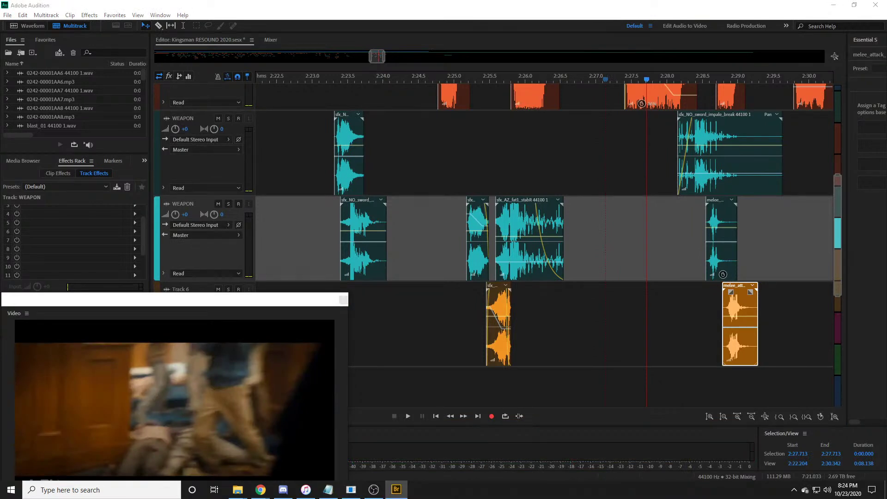
drag(351, 259, 629, 280)
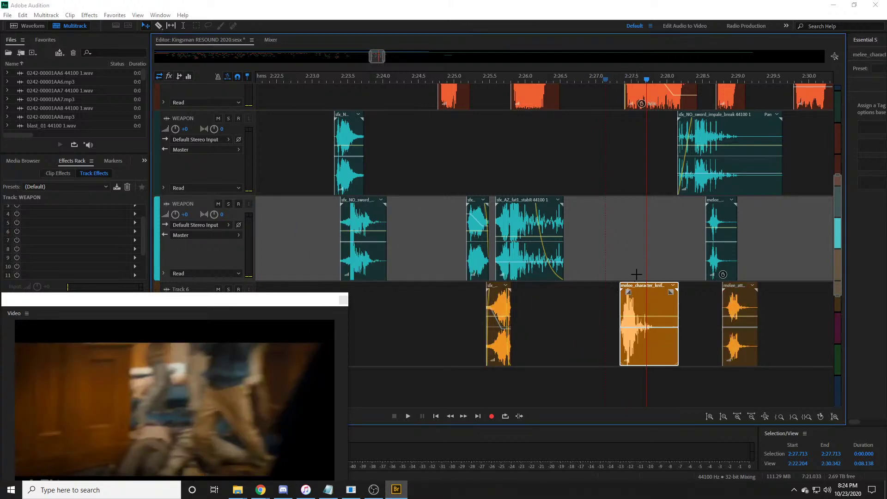
scroll(694, 79, up, 5)
scroll(613, 189, up, 3)
scroll(613, 189, down, 2)
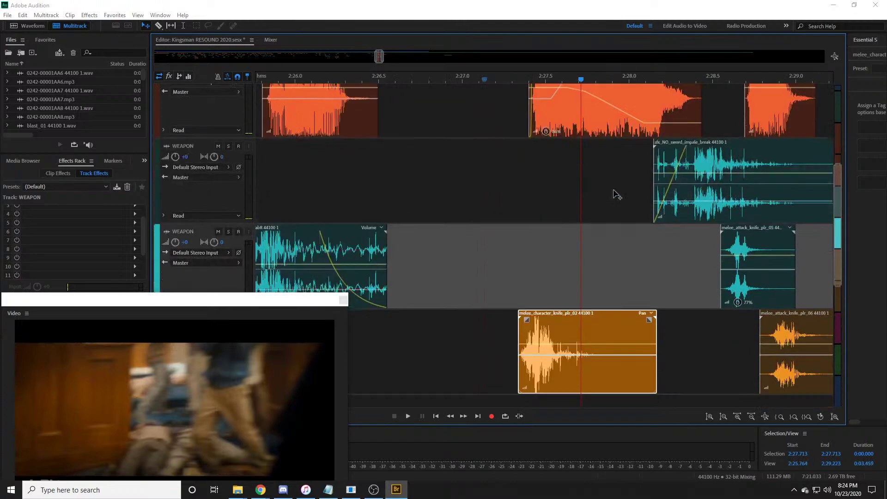
scroll(617, 195, up, 1)
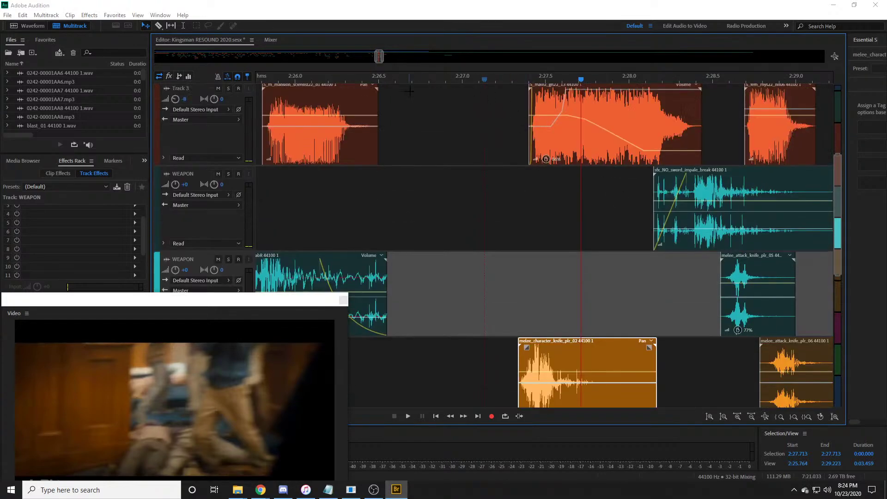
scroll(428, 80, down, 3)
scroll(451, 182, down, 3)
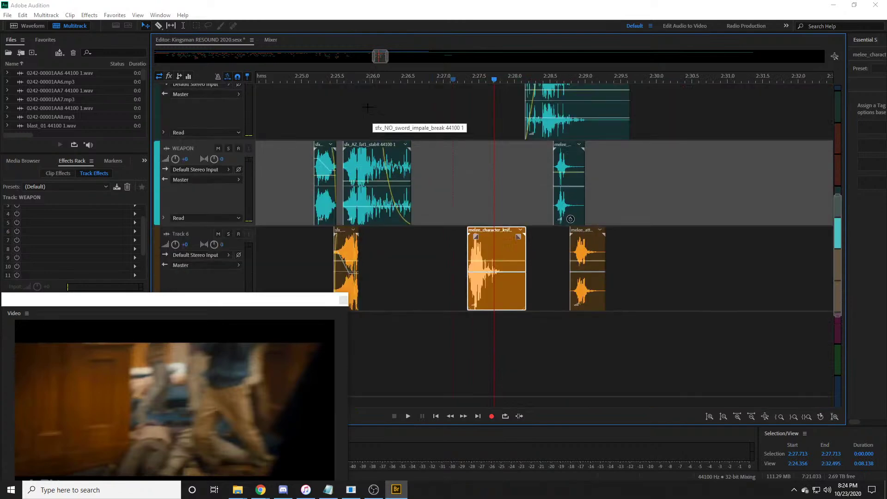
Step: Move the melee_character_knife_plr_02 clip to the upper WEAPON track at about 2:25.7, above the stab effect, and play it
click(324, 81)
key(space)
scroll(323, 82, up, 4)
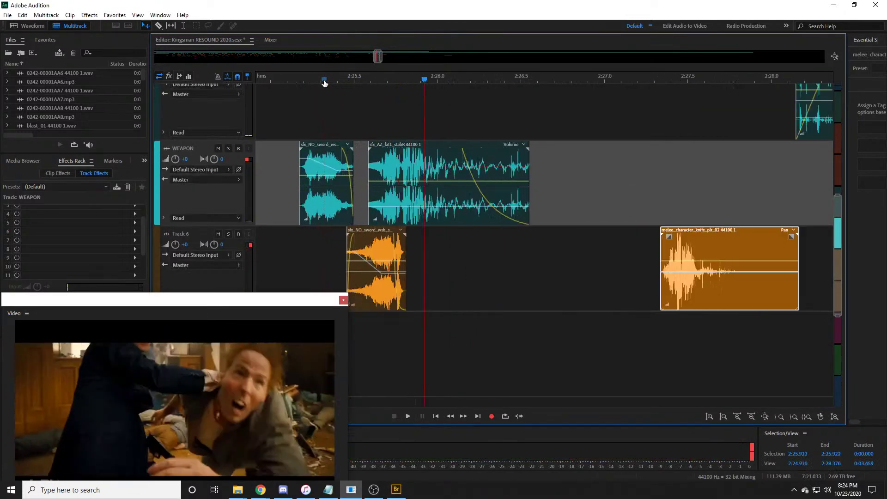
drag(793, 246, 465, 159)
click(404, 83)
key(space)
key(space)
click(429, 82)
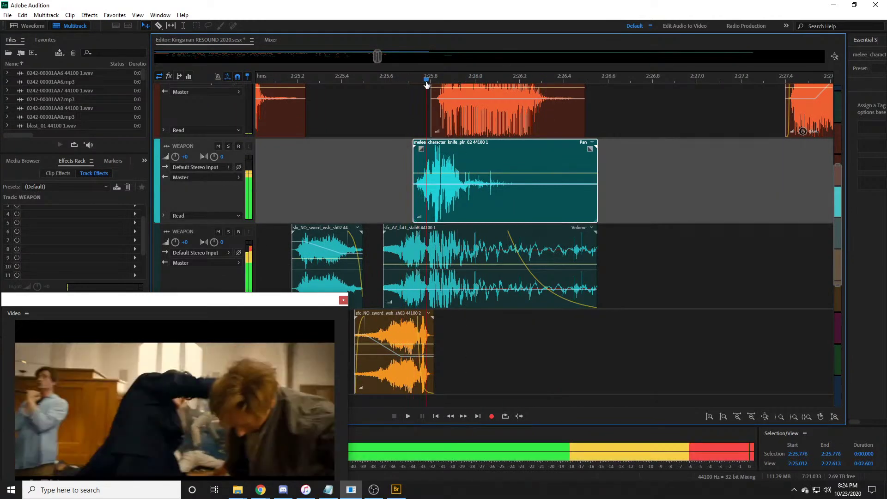
Step: Fade in the melee_character_knife_plr_02 clip up to about 2:25.78, and solo its WEAPON track to play it
scroll(429, 83, up, 3)
click(440, 83)
mouse_move(426, 158)
mouse_down()
mouse_move(413, 158)
mouse_move(434, 149)
mouse_up()
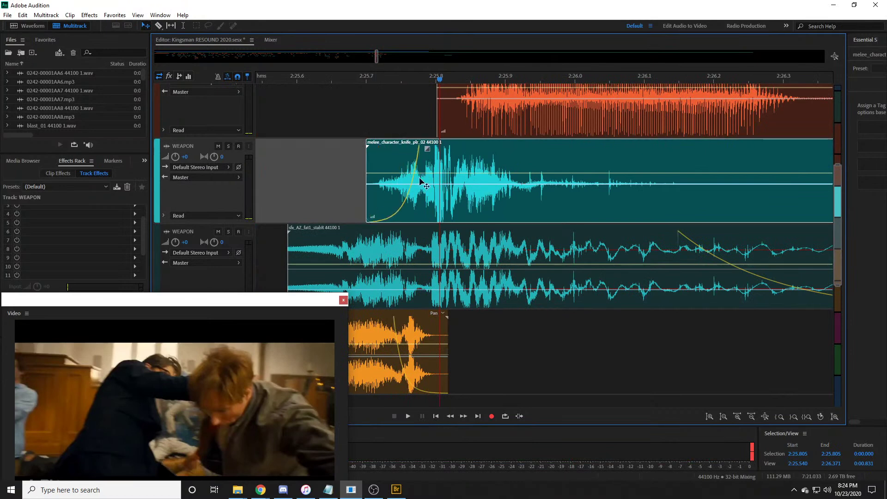
click(228, 146)
scroll(478, 82, down, 2)
click(420, 81)
key(space)
click(473, 83)
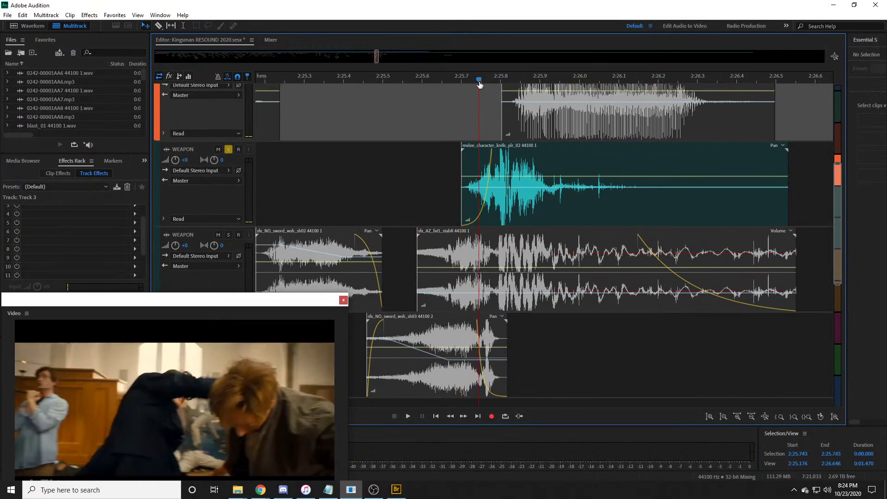
key(space)
Step: Lower the volume of the melee_character_knife_plr_02 clip slightly, unsolo its WEAPON track and play the section with all tracks
click(571, 187)
drag(573, 176, 573, 187)
click(228, 150)
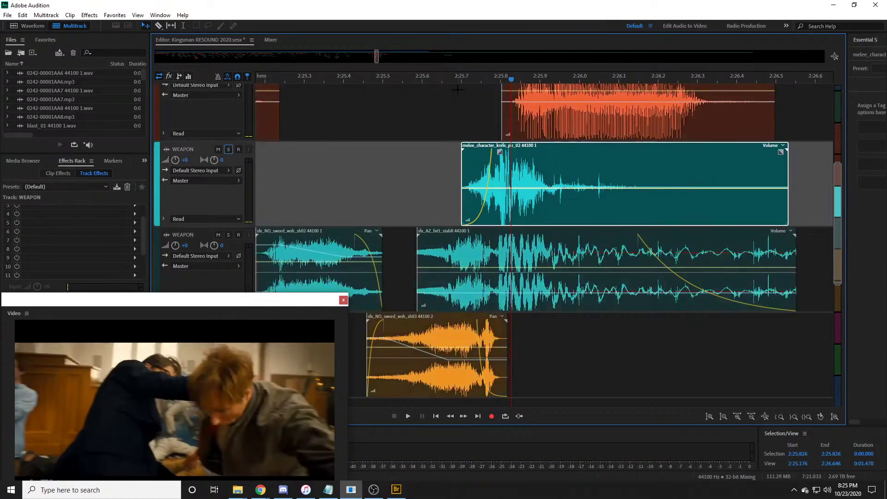
click(405, 81)
key(space)
key(space)
scroll(409, 78, down, 3)
key(space)
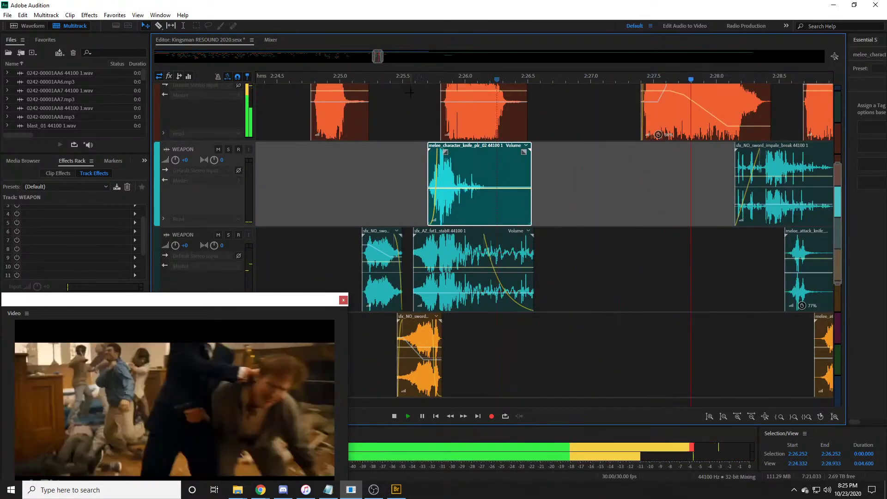
key(space)
key(space)
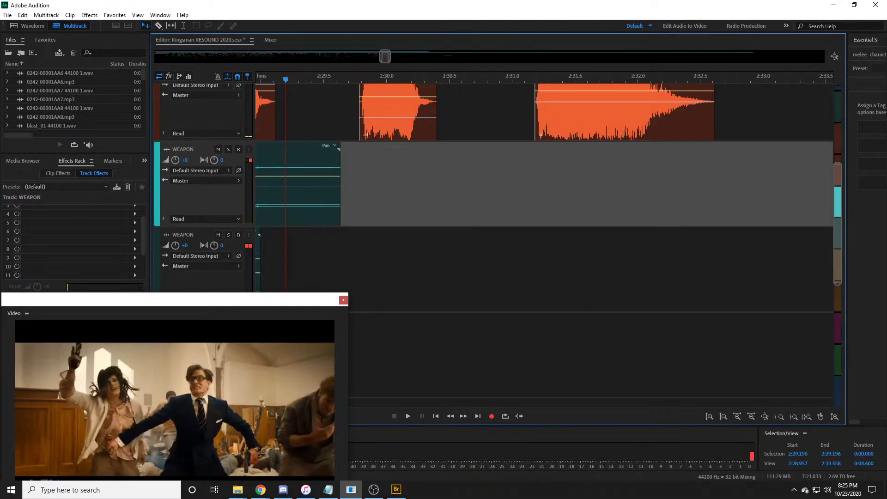
Step: Add melee_character_knife_plr_04 and a second knife hit from Bridge to the lower WEAPON track at about 2:29.8, and set the playhead to about 2:28.56
click(343, 299)
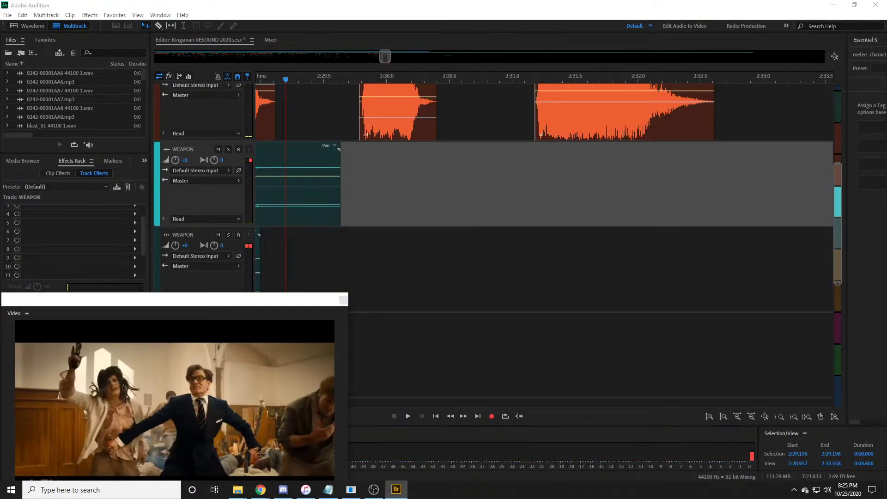
drag(882, 240, 392, 239)
scroll(287, 81, up, 2)
drag(286, 80, 401, 94)
scroll(353, 79, down, 3)
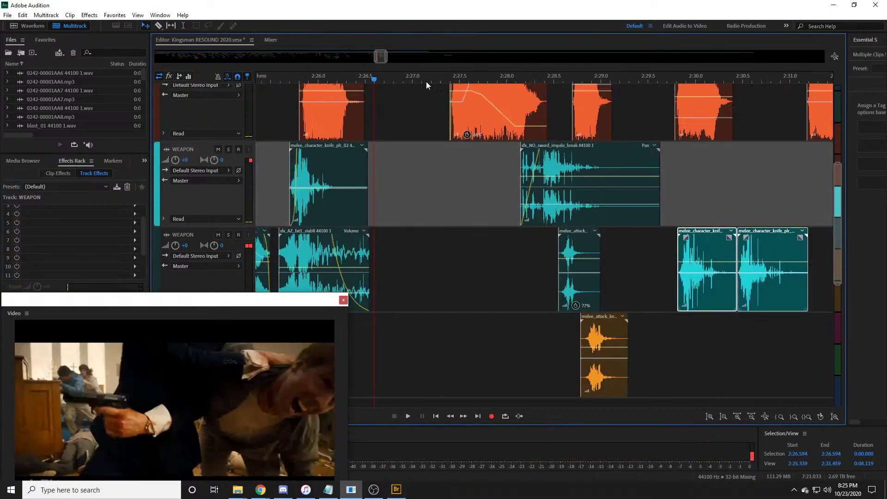
scroll(702, 83, up, 3)
click(361, 81)
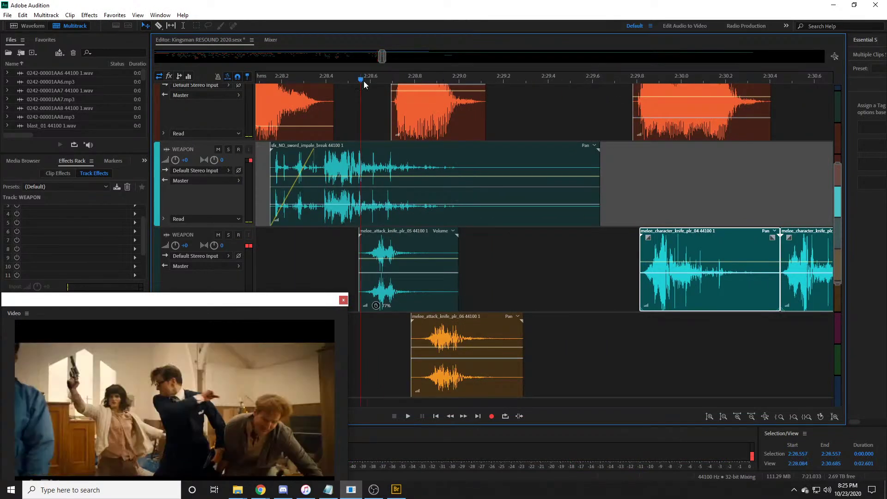
Step: Trim the end of the sfx_NO_sword_impale_break clip on the upper WEAPON track to about 2:28.98 and preview it
drag(594, 168, 455, 163)
key(space)
click(451, 160)
Step: Scrub the fight footage between about 2:28.6 and 2:29.3 to examine the stab timing against the melee_attack_knife_plr_05 whoosh
scroll(455, 164, down, 2)
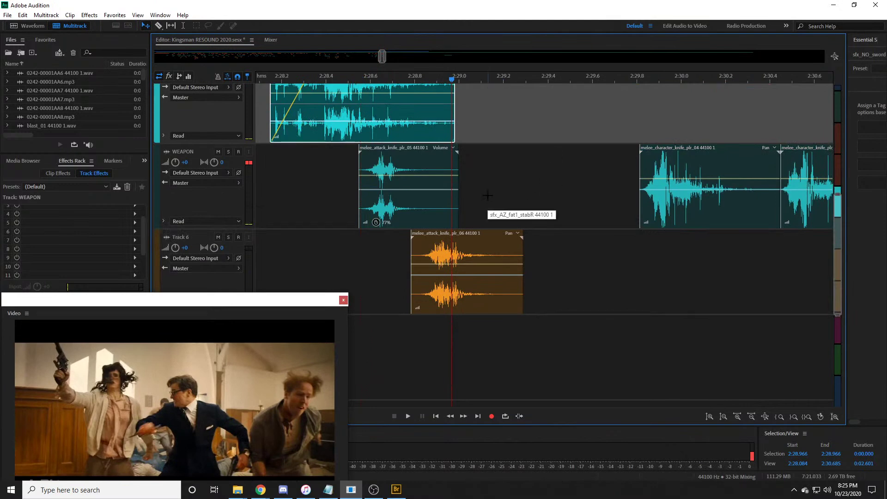
click(524, 183)
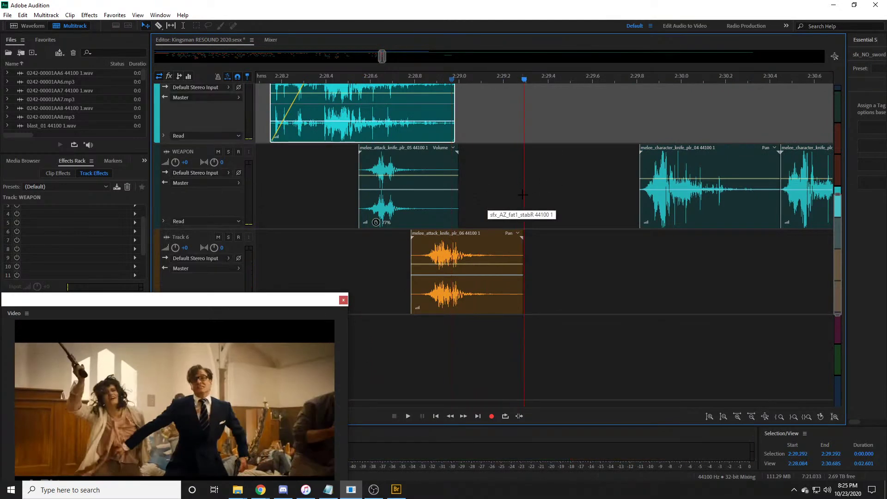
click(368, 81)
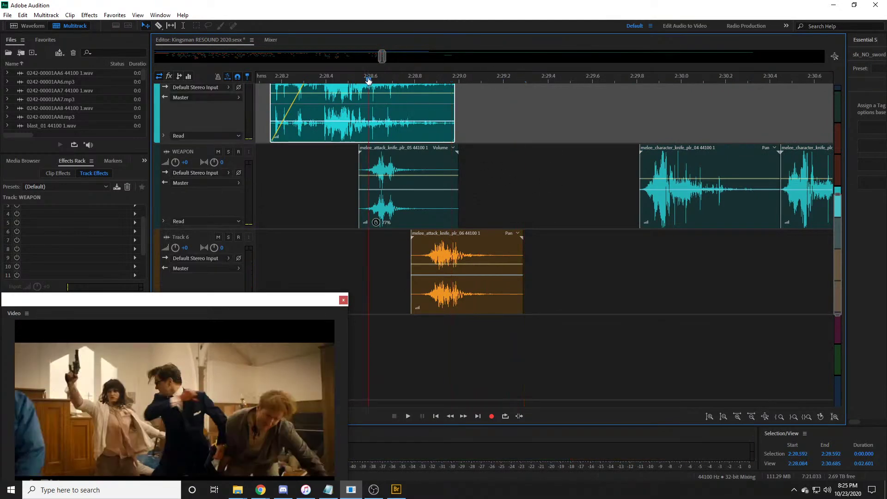
scroll(374, 95, up, 1)
scroll(383, 127, up, 3)
scroll(384, 127, down, 2)
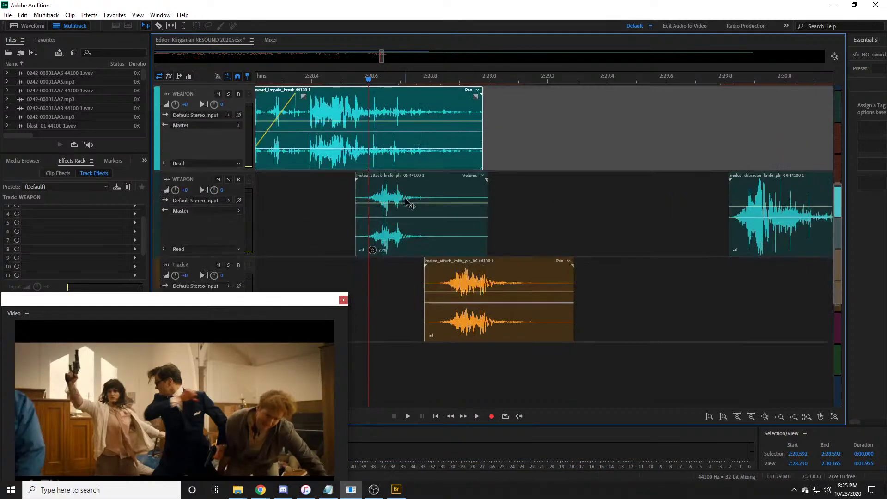
click(411, 200)
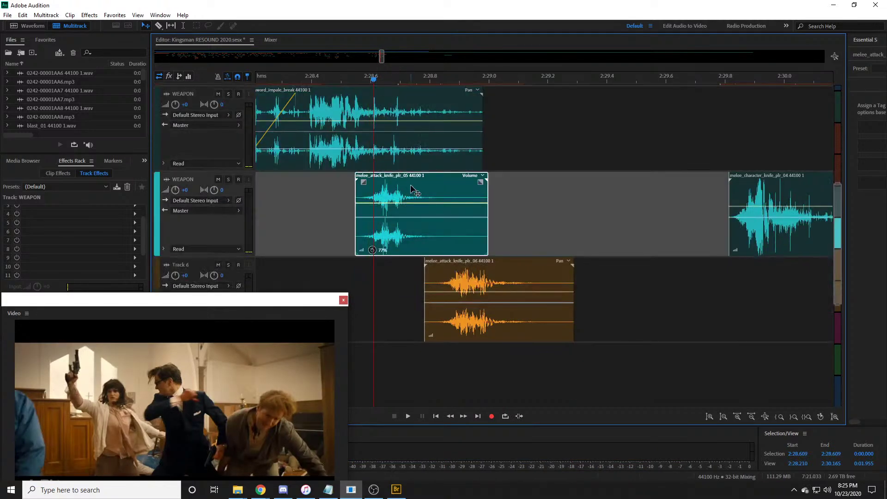
click(392, 81)
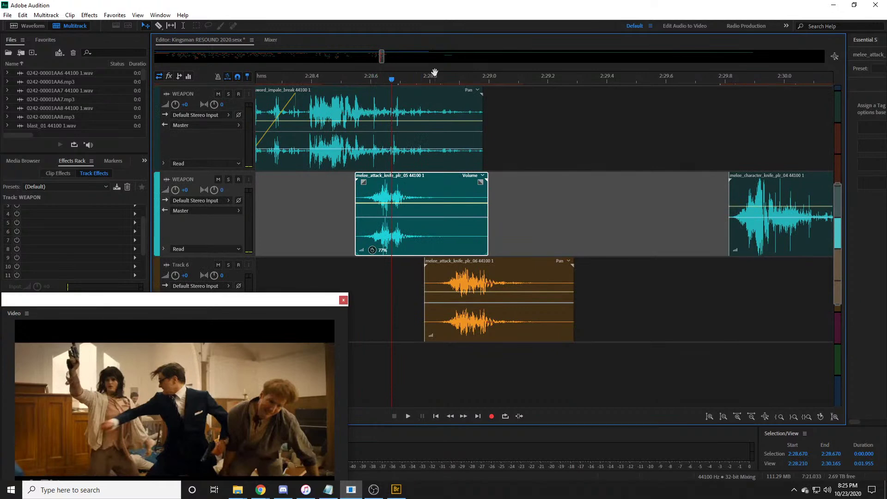
drag(431, 79, 502, 80)
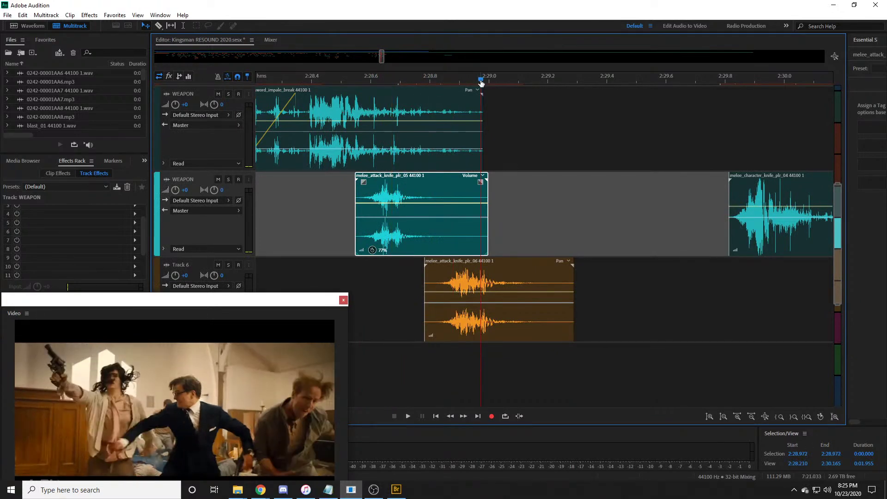
scroll(501, 79, down, 3)
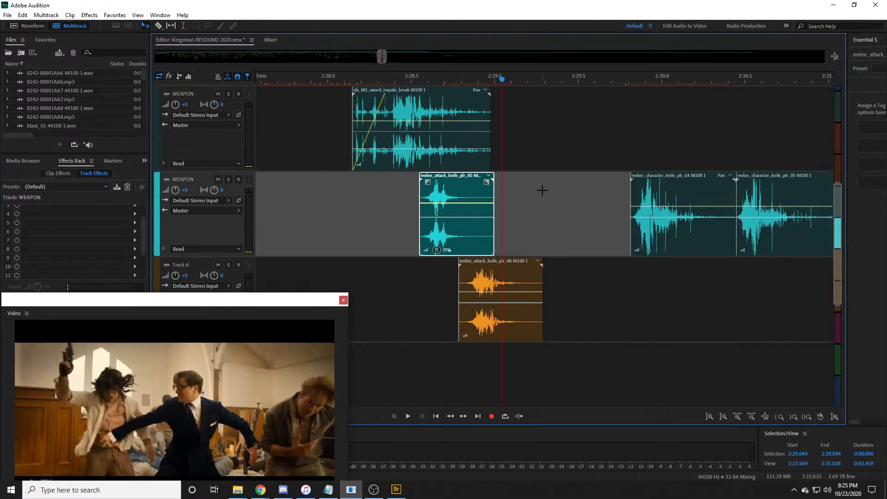
Step: Move melee_attack_knife_plr_05 and melee_attack_knife_plr_06 down to Track 7, starting at about 2:28.4 and 2:28.8 with a short crossfade
scroll(457, 206, down, 1)
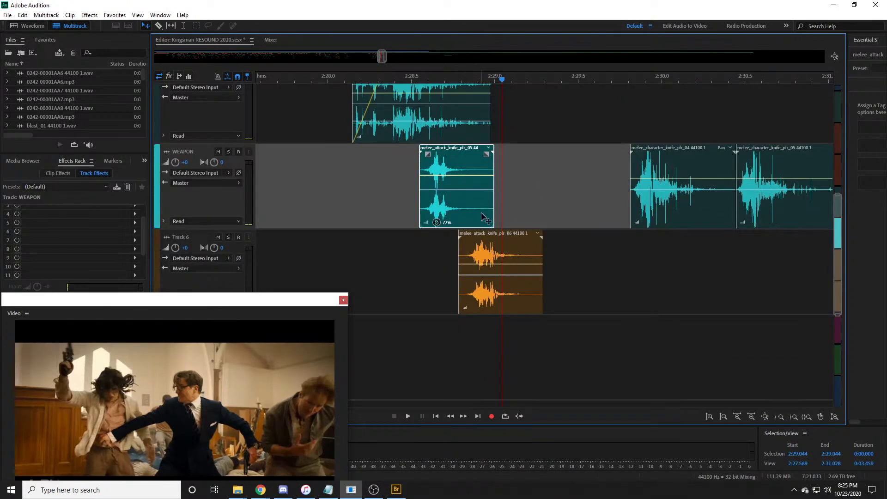
drag(479, 217, 458, 325)
drag(501, 272, 500, 318)
Step: Lower the volume of both melee_attack_knife whoosh clips on Track 7
click(505, 347)
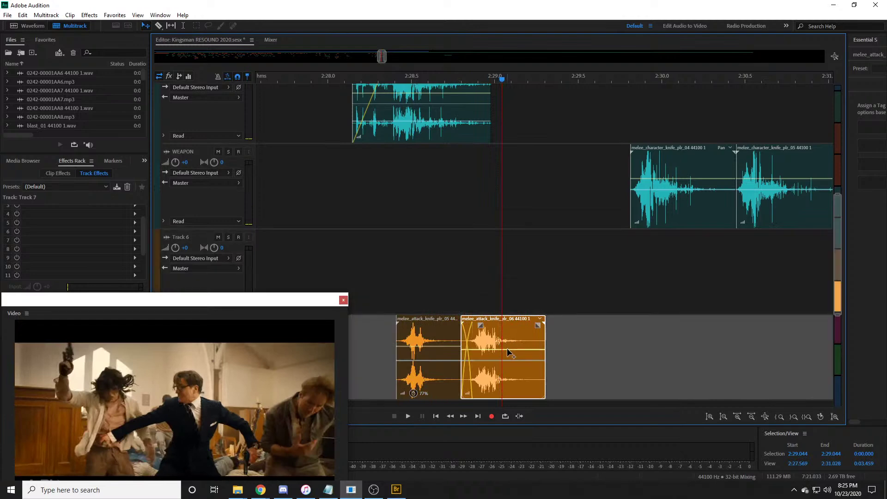
click(451, 345)
drag(450, 344, 453, 375)
click(475, 247)
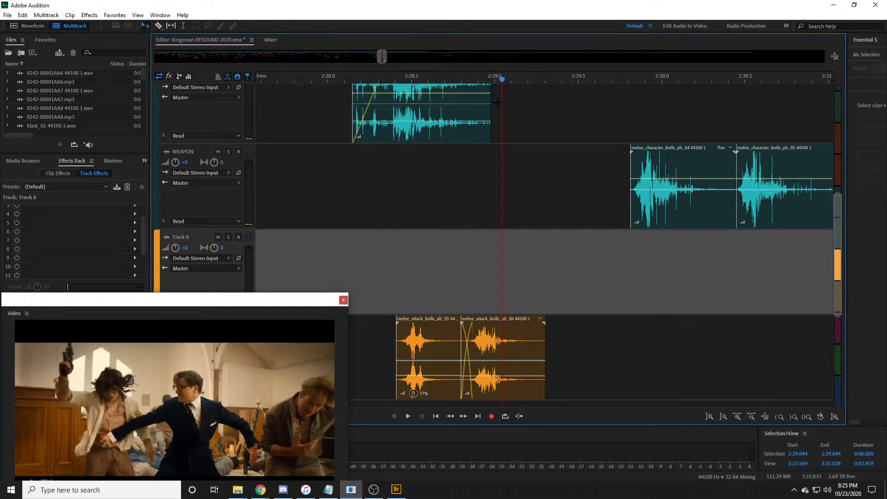
Step: Mute Track 1 and play the knife section from about 2:28.4 to hear only the added effects
click(390, 80)
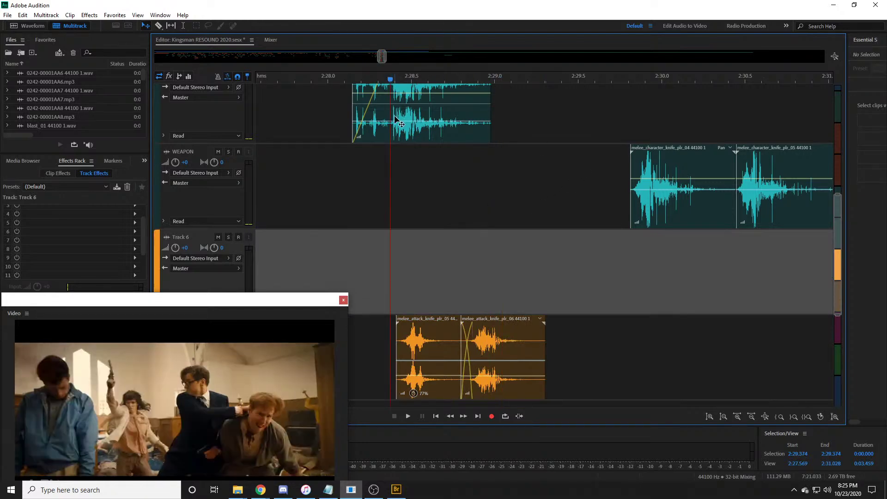
key(space)
key(space)
scroll(390, 184, up, 5)
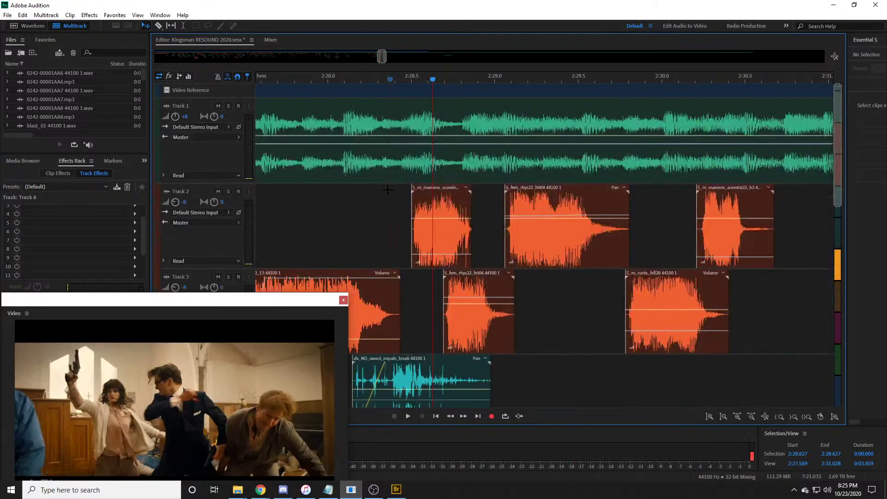
click(218, 106)
scroll(397, 185, down, 6)
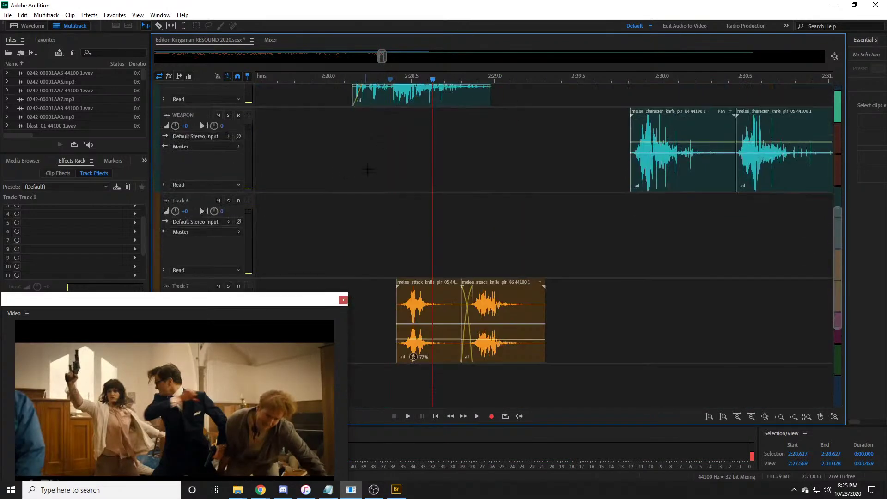
click(400, 81)
key(space)
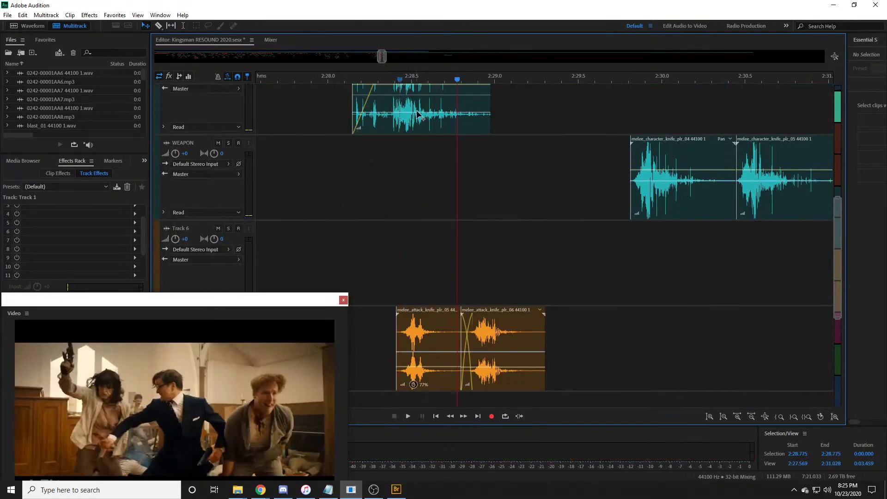
Step: Move melee_character_knife_plr_04 earlier on the lower WEAPON track to about 2:28.65 and play the section
drag(652, 160, 458, 159)
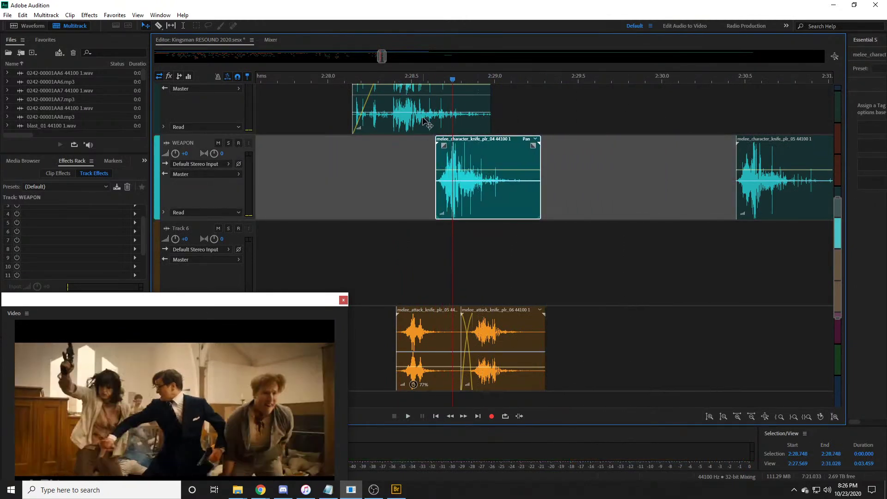
key(space)
key(space)
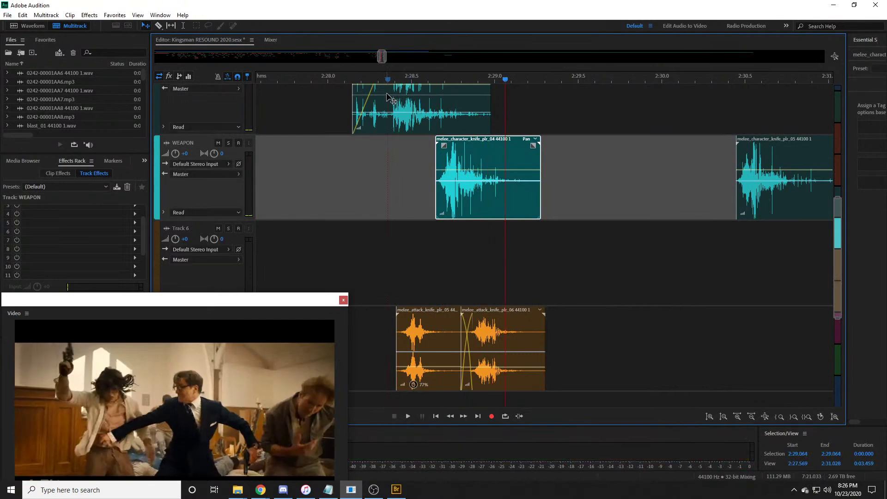
scroll(396, 80, down, 3)
key(space)
Step: Move melee_character_knife_plr_05 to Track 6 at about 2:28.94, matching the second stab, and play the section from about 2:28.1
drag(365, 79, 433, 82)
key(space)
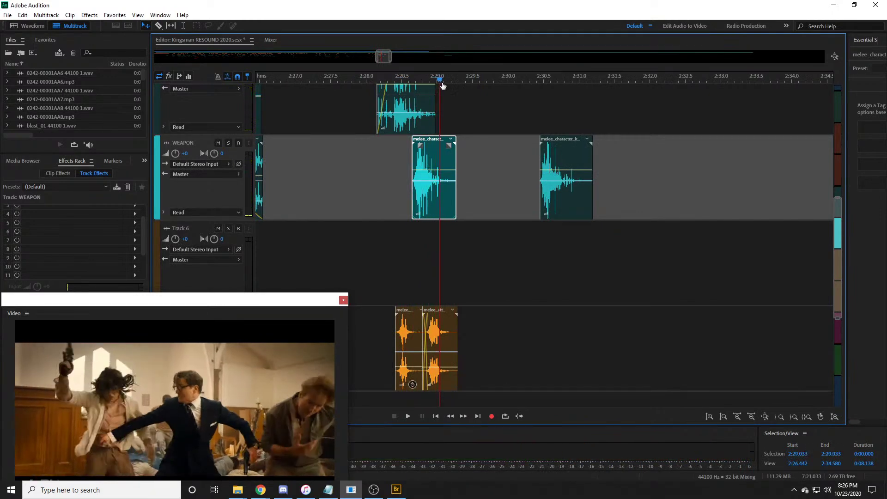
drag(570, 153, 462, 242)
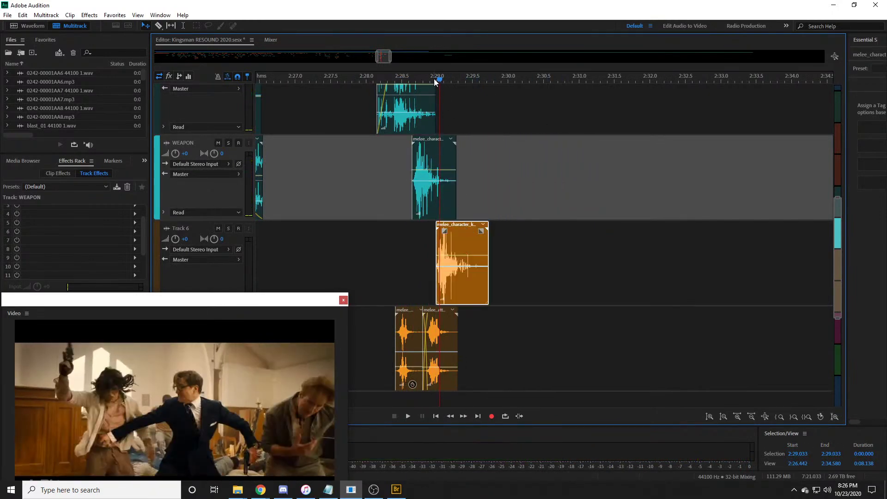
scroll(434, 79, up, 3)
click(288, 81)
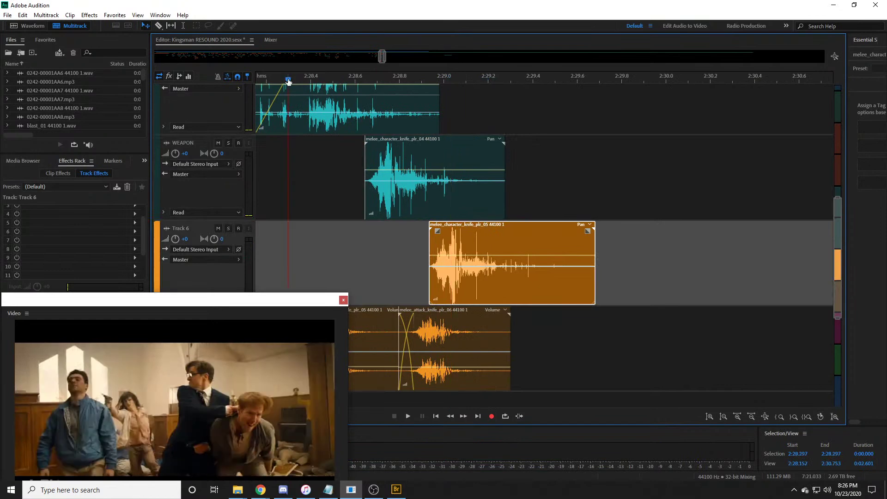
key(space)
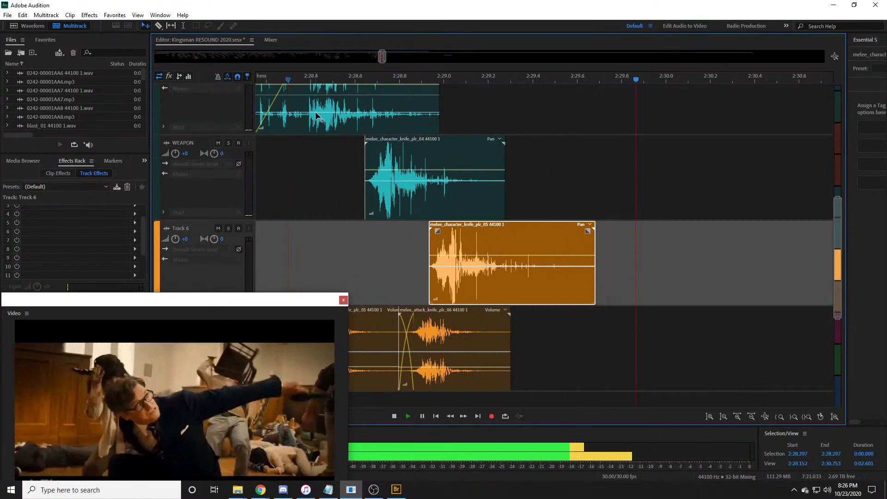
key(space)
scroll(684, 79, down, 2)
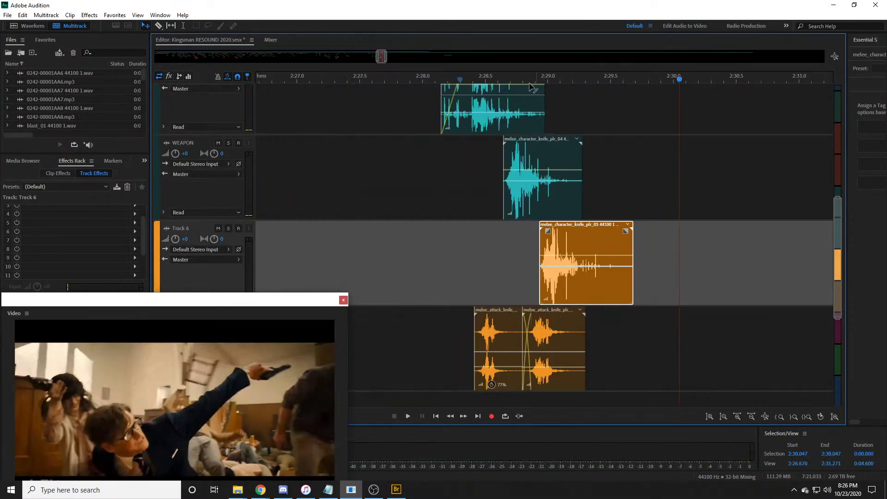
click(436, 81)
key(space)
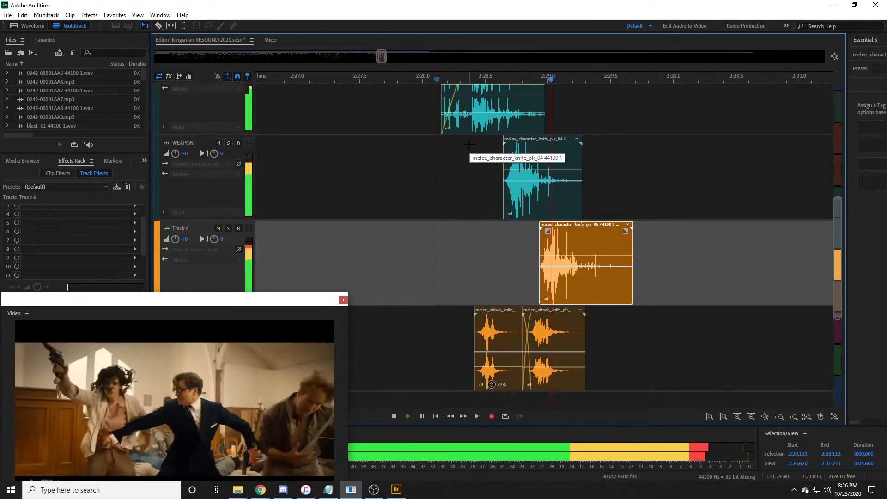
scroll(469, 144, down, 2)
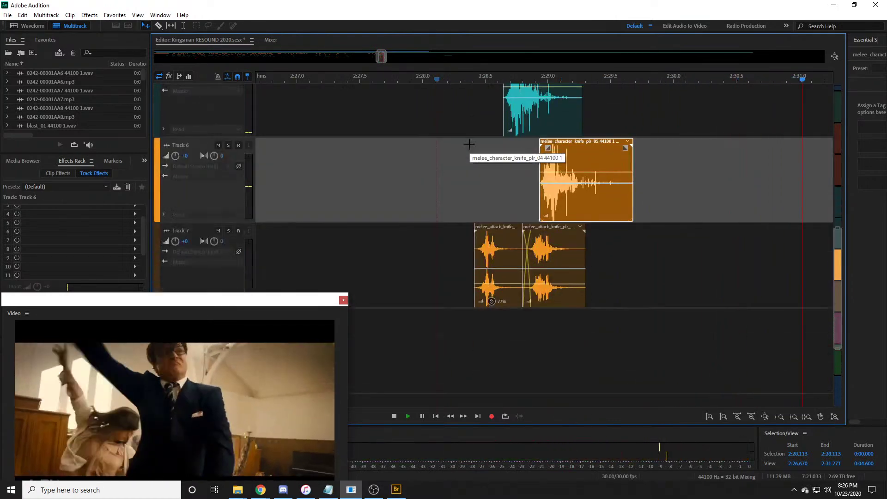
key(space)
Step: Examine the clip arrangement across all tracks between about 2:04 and 2:49
scroll(401, 80, down, 2)
drag(390, 58, 389, 57)
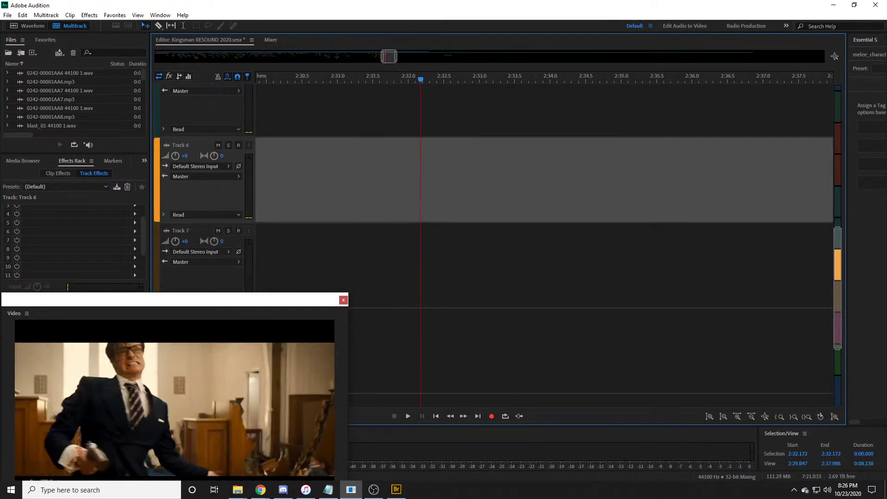
scroll(487, 79, down, 3)
scroll(487, 79, down, 2)
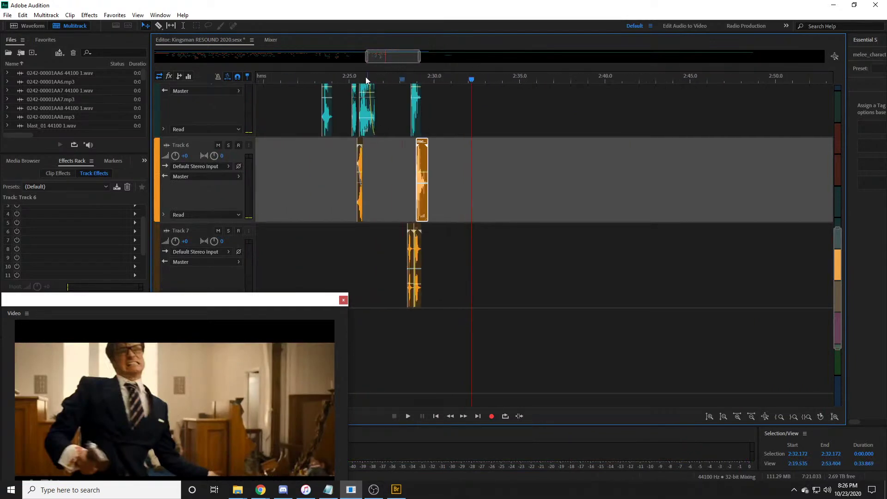
scroll(353, 77, up, 2)
scroll(649, 77, down, 2)
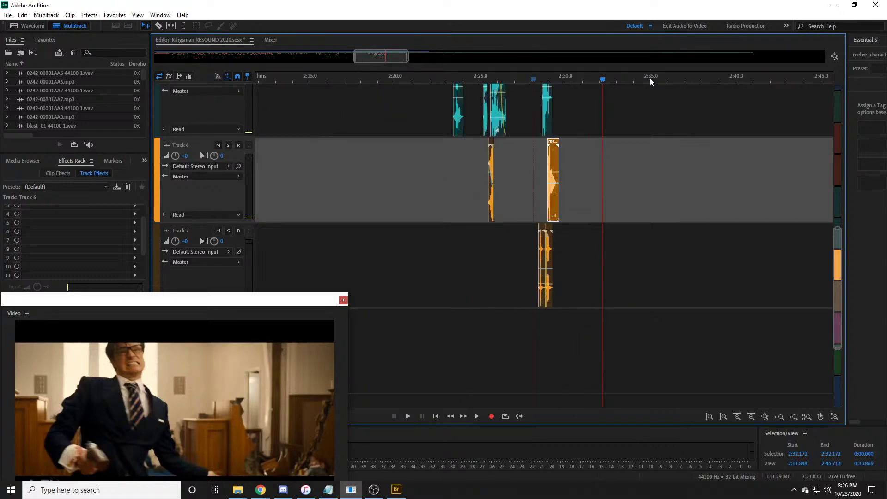
scroll(649, 81, down, 1)
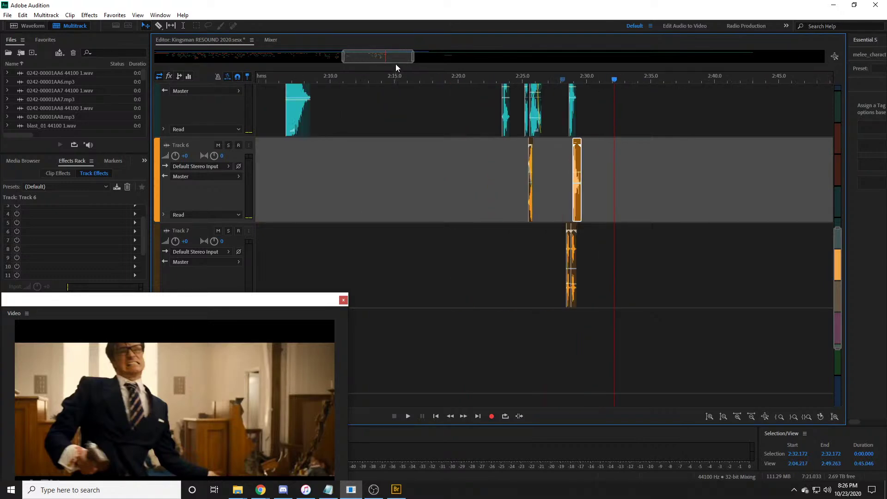
scroll(436, 185, up, 6)
scroll(225, 173, down, 3)
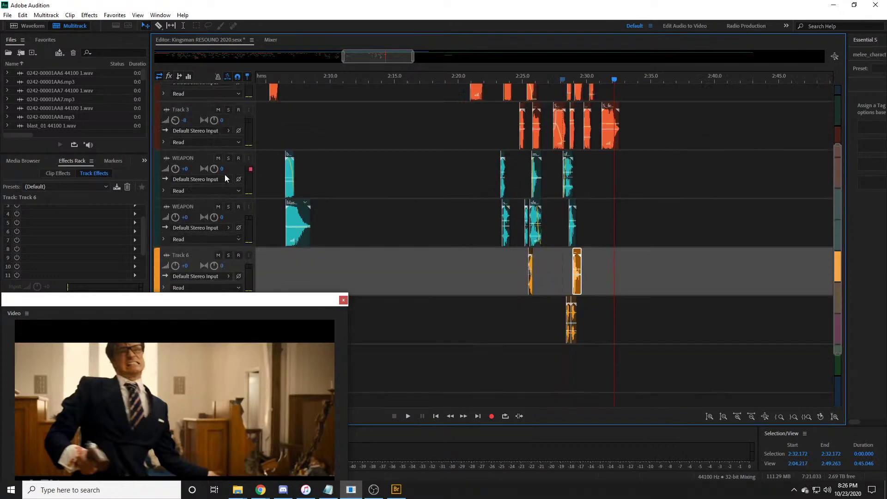
scroll(443, 145, up, 2)
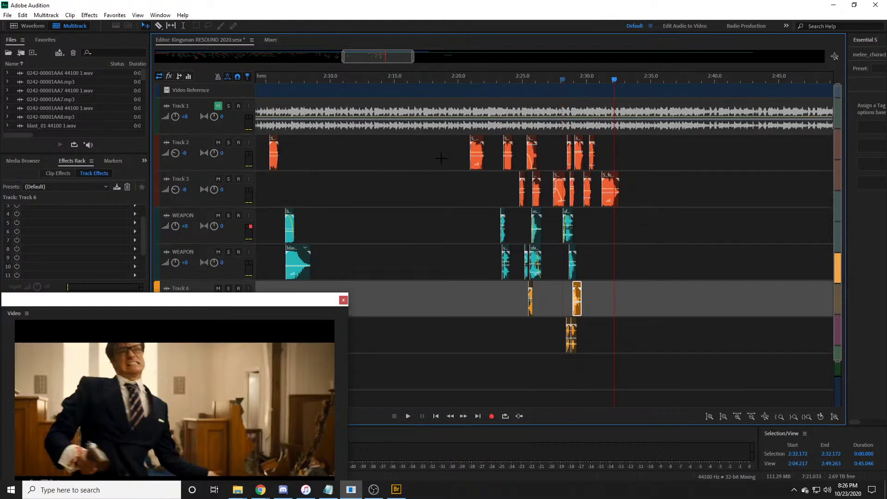
Step: Return to the earlier part of the fight scene and play the mix from about 0:50.6
drag(378, 51, 371, 51)
scroll(385, 52, down, 6)
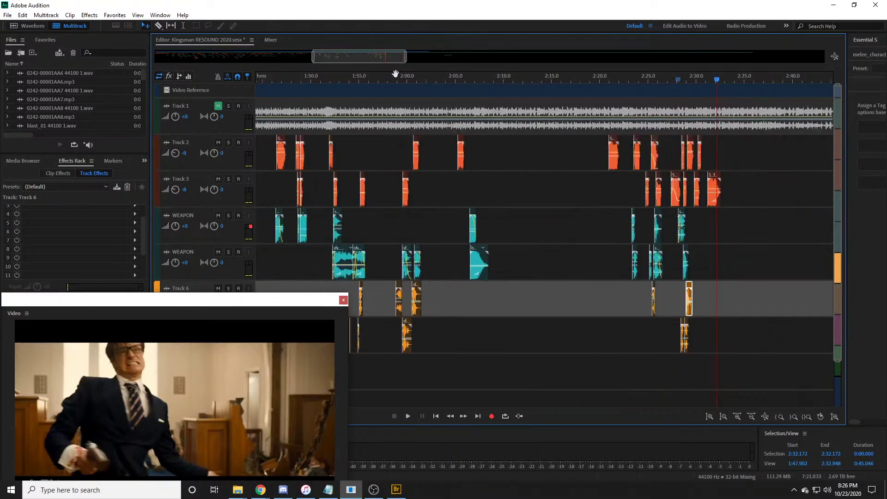
scroll(391, 80, up, 3)
drag(381, 61, 297, 68)
drag(435, 82, 492, 79)
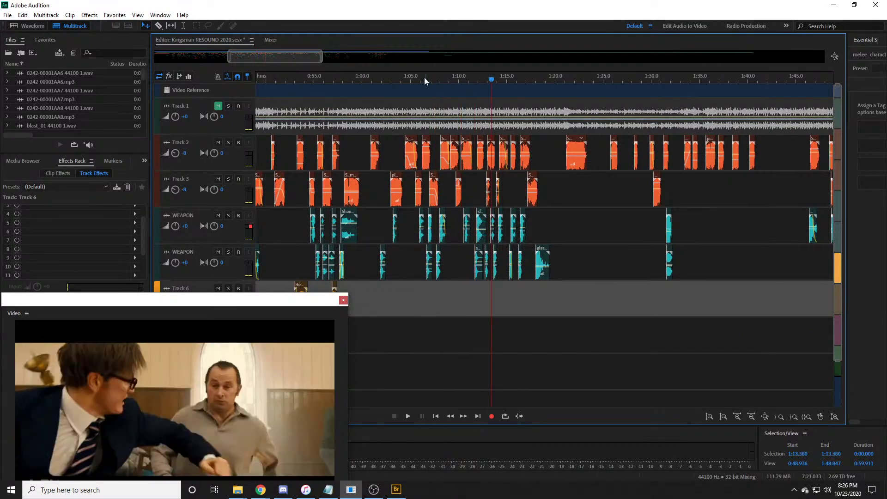
mouse_move(315, 78)
mouse_down()
mouse_move(287, 75)
mouse_move(307, 80)
mouse_up()
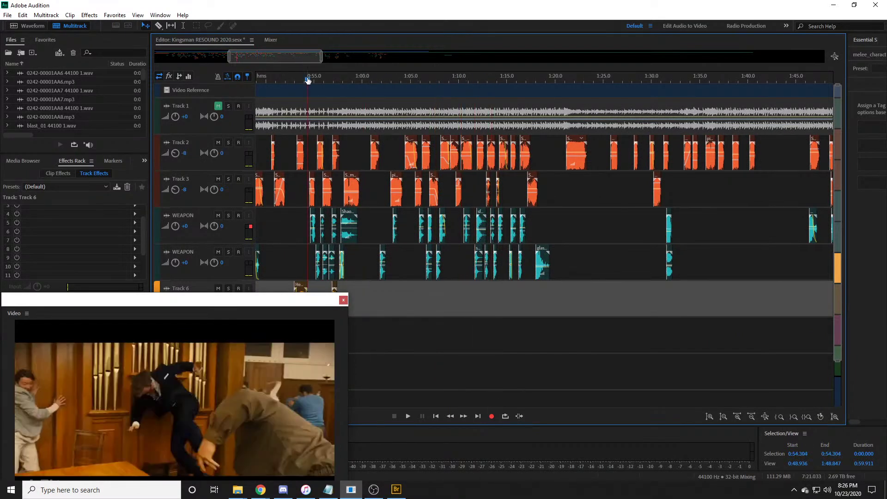
scroll(361, 79, up, 2)
scroll(319, 76, up, 1)
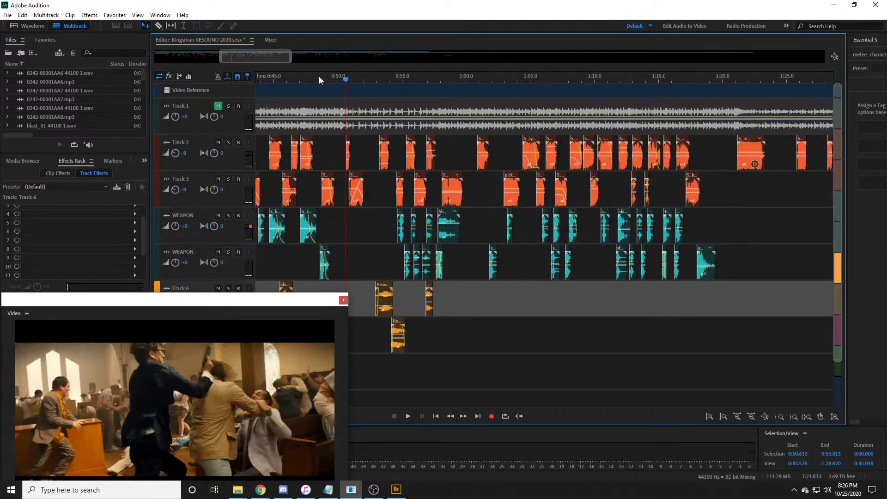
key(space)
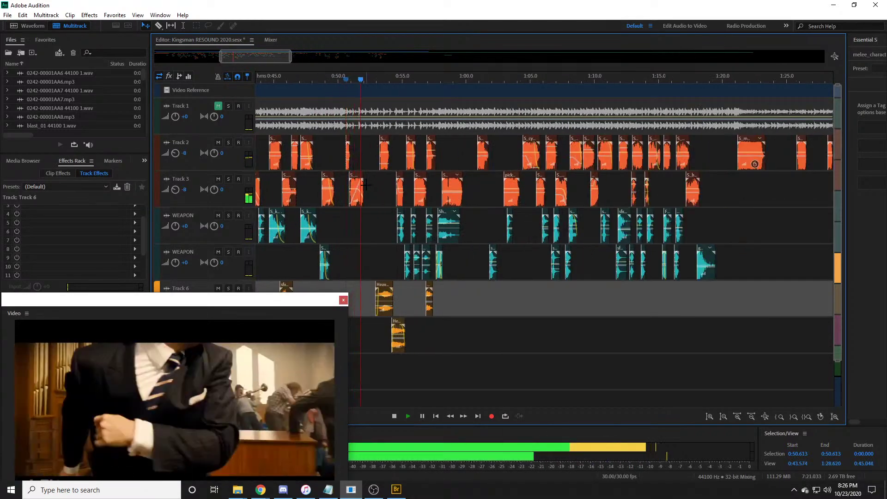
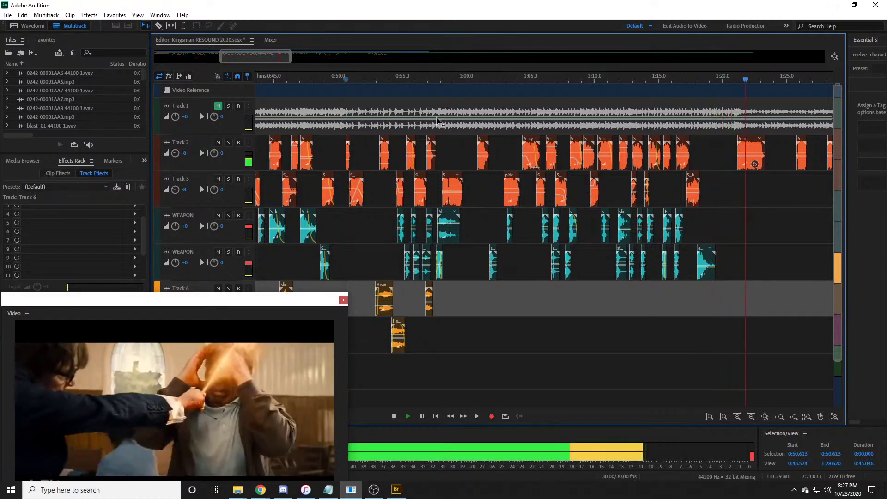
Step: Move the flamethrower burst and move_gromeo_proj_flame clips together from about 3:11 to the burning-head shot at about 1:21.7 on the upper WEAPON track
drag(272, 57, 467, 54)
click(377, 185)
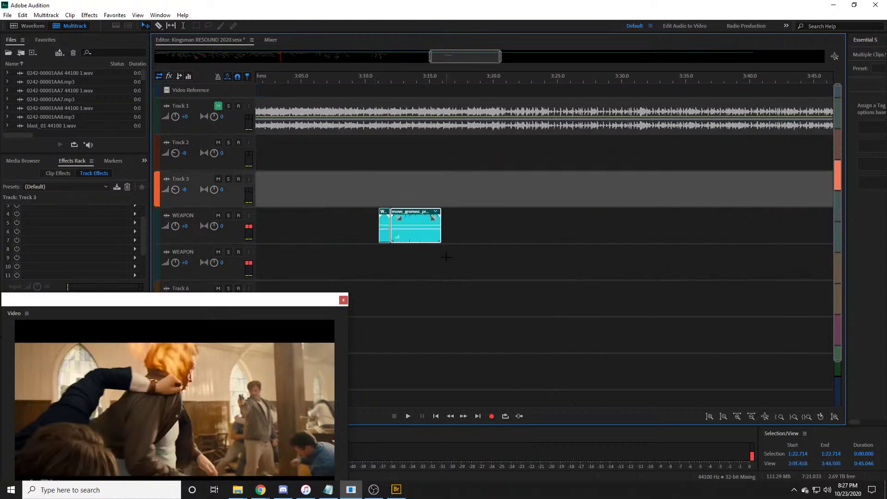
click(434, 240)
drag(415, 239, 582, 83)
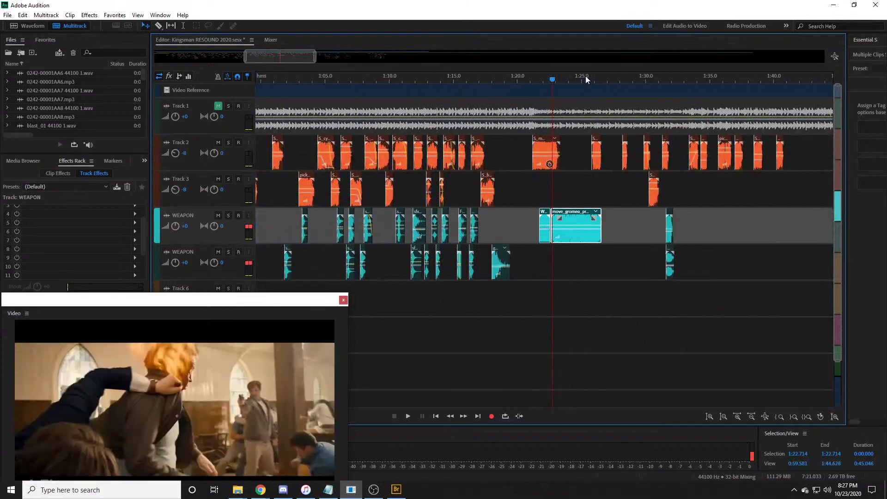
scroll(586, 76, up, 5)
scroll(203, 217, up, 4)
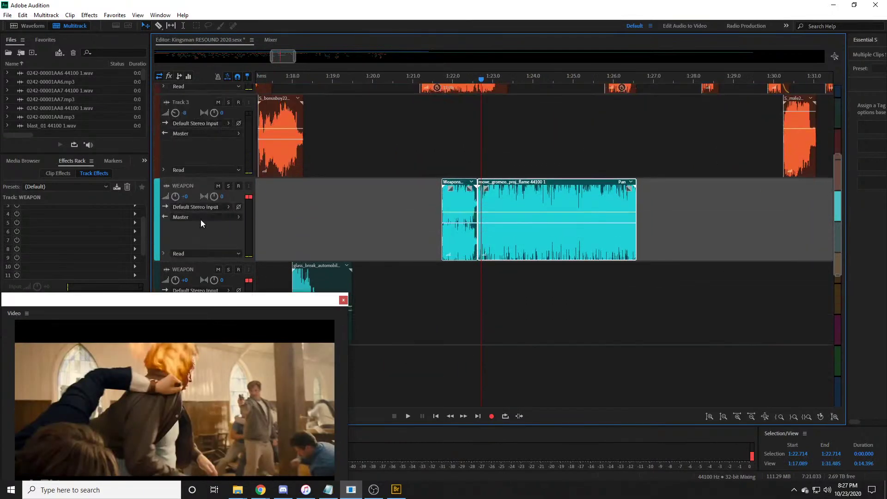
scroll(374, 212, up, 2)
Step: Shift move_gromeo_proj_flame to about 1:22.8, solo the upper WEAPON track and audition the flame clip
click(460, 173)
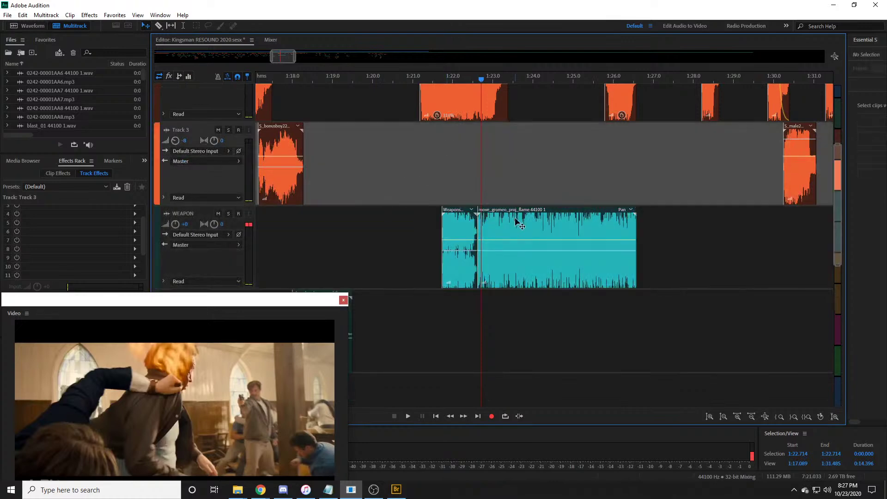
drag(517, 224, 526, 224)
click(229, 215)
key(space)
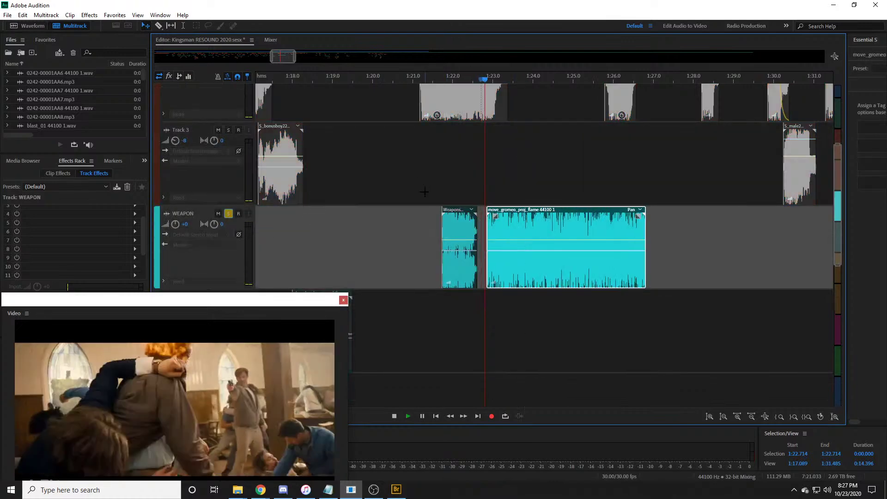
key(space)
key(space)
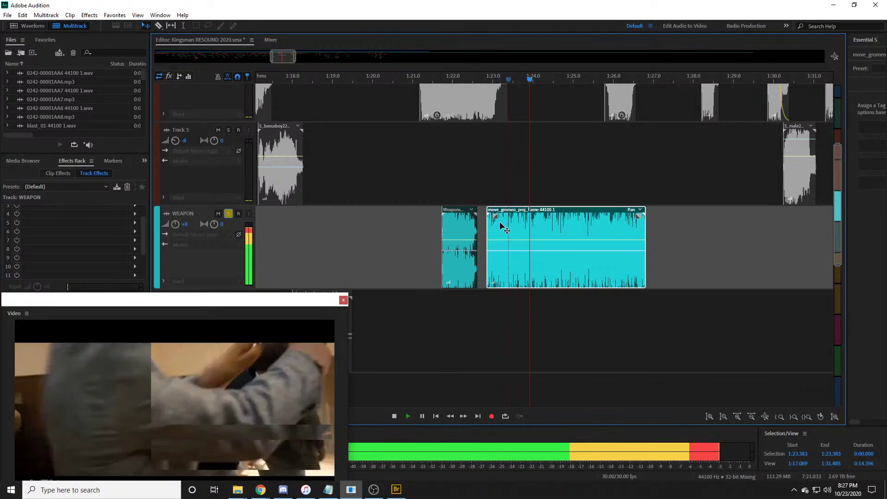
key(space)
Step: Set move_gromeo_proj_flame aside at about 1:24.4, audition the flamethrower burst, and move the burst to the ignition at about 1:21.0
drag(557, 220, 620, 220)
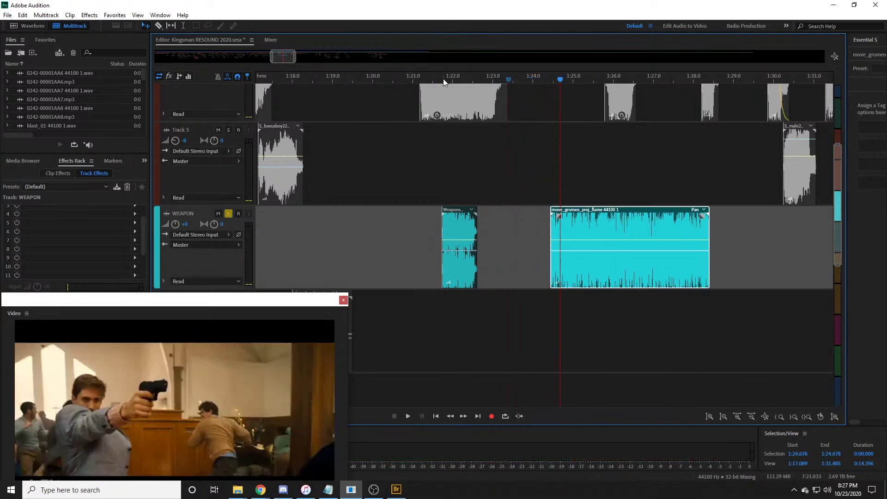
click(442, 79)
key(space)
key(space)
drag(464, 223, 425, 229)
click(412, 80)
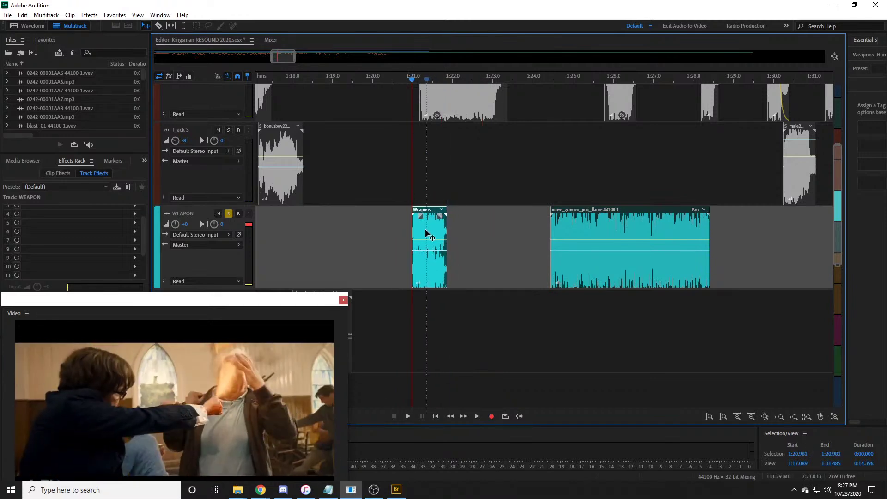
Step: Move move_gromeo_proj_flame to the lower WEAPON track at about 1:21.2, overlapping the flamethrower burst
drag(556, 224, 447, 314)
scroll(426, 82, up, 3)
scroll(253, 199, down, 1)
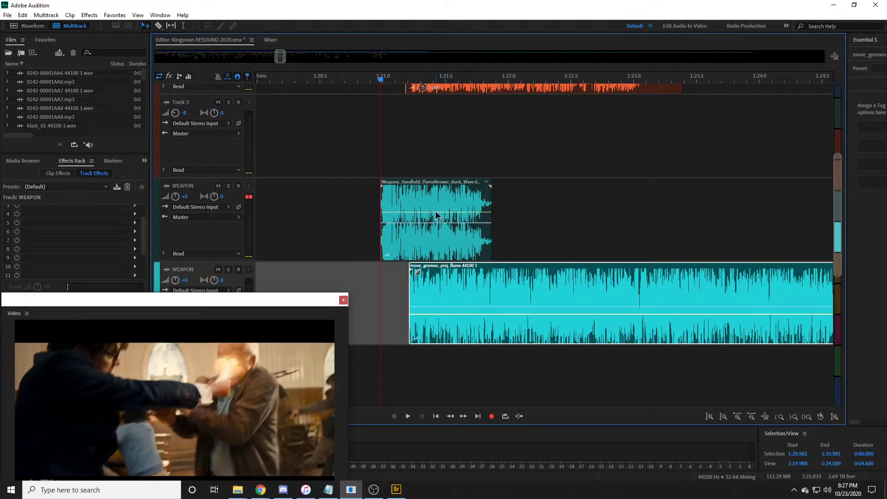
Step: Lower the flamethrower burst clip's volume and play the section from about 1:20.9
click(437, 212)
drag(437, 212, 437, 222)
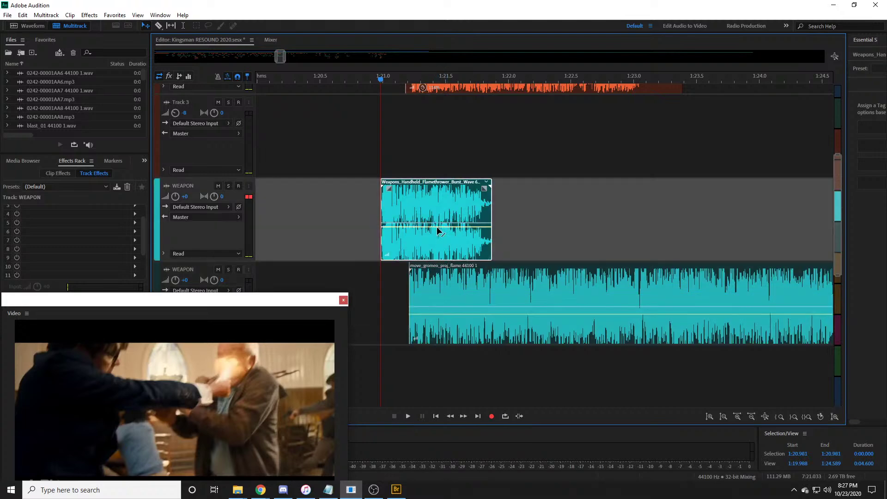
click(374, 80)
key(space)
scroll(373, 82, down, 4)
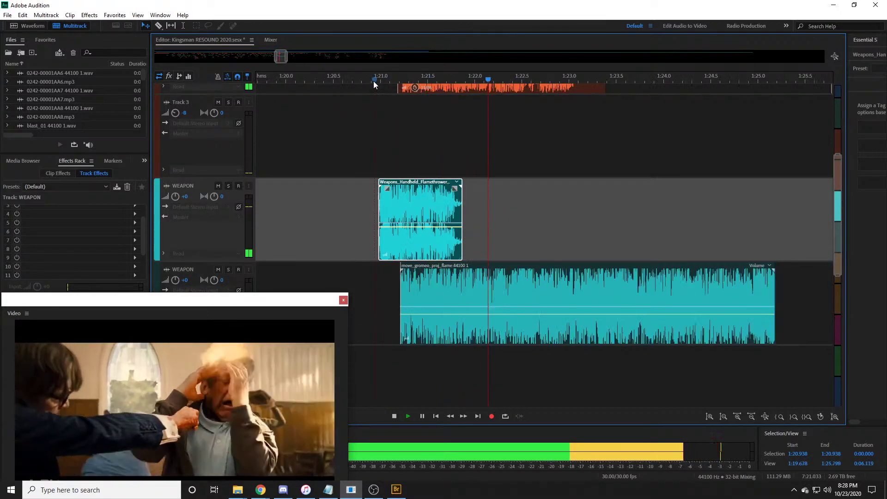
key(space)
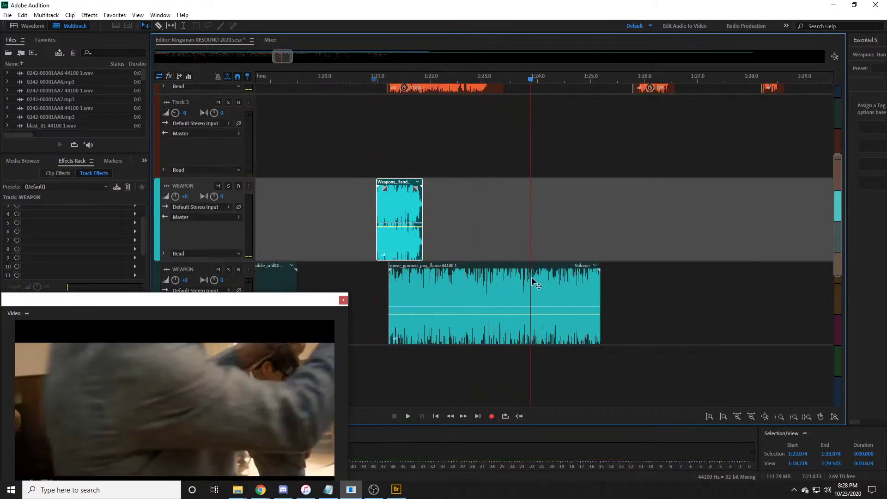
Step: Trim the end of move_gromeo_proj_flame to about 1:24.1, fade it out from about 1:22.4, and play from about 1:20.9
click(580, 283)
mouse_move(599, 290)
mouse_down()
mouse_move(508, 294)
mouse_move(476, 270)
mouse_move(455, 271)
mouse_up()
click(373, 86)
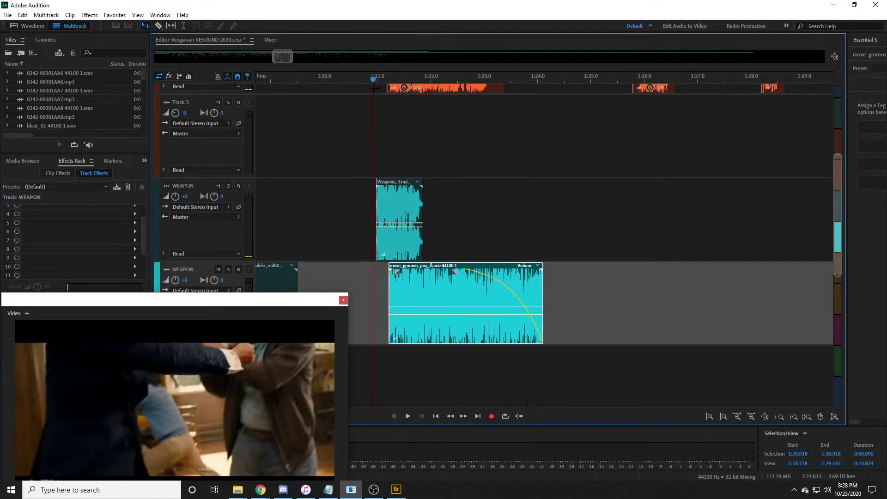
key(space)
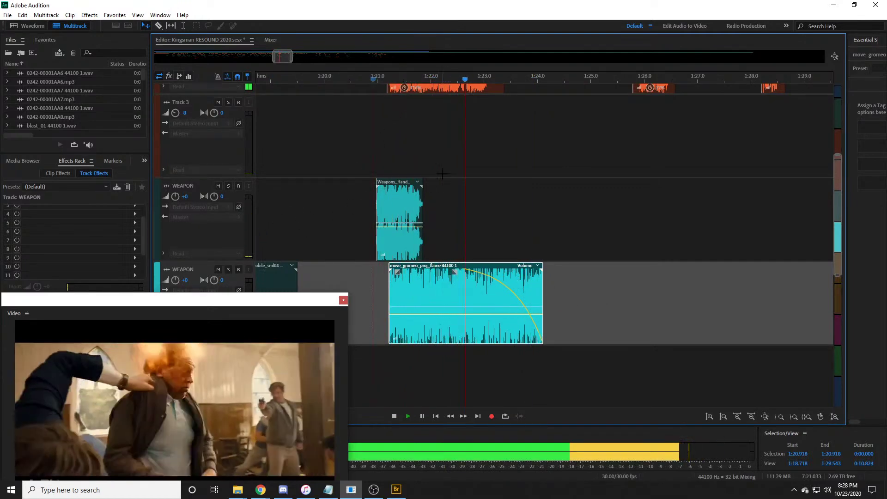
key(space)
Step: Remove the long fade-out from move_gromeo_proj_flame and extend the clip's end to about 1:25.0
scroll(544, 82, up, 3)
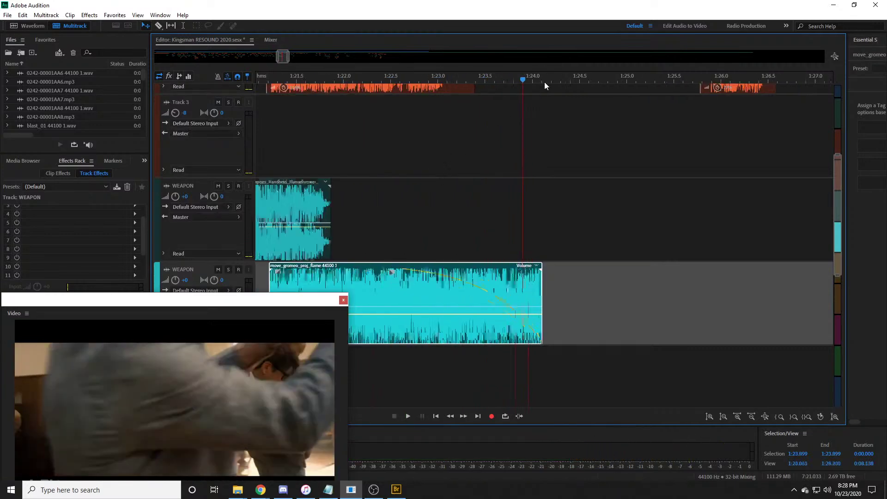
click(457, 79)
drag(343, 273, 652, 286)
scroll(231, 234, up, 3)
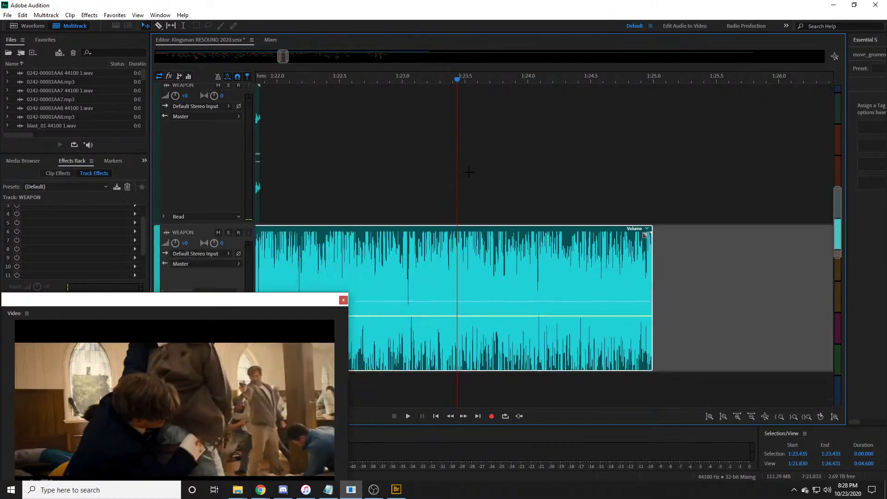
scroll(464, 152, down, 1)
scroll(527, 83, down, 2)
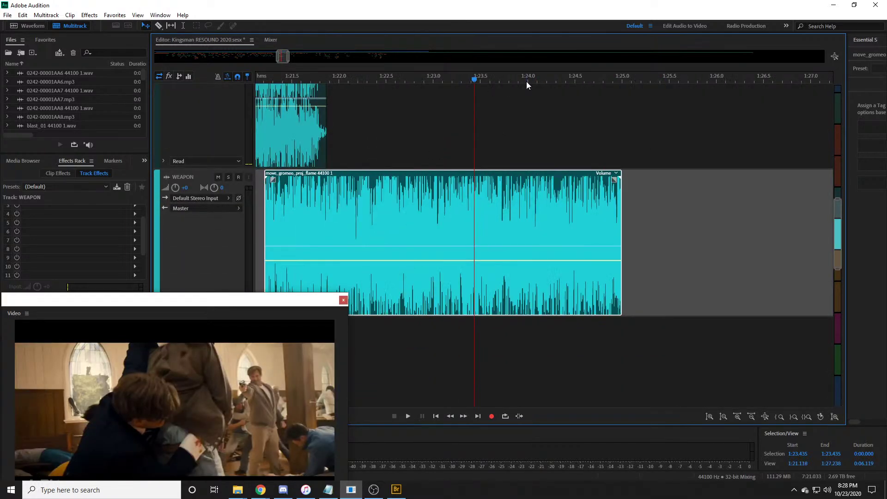
Step: Examine the video frames between about 1:21.3 and 1:23.4 to find where the burning head moves away from view
click(422, 82)
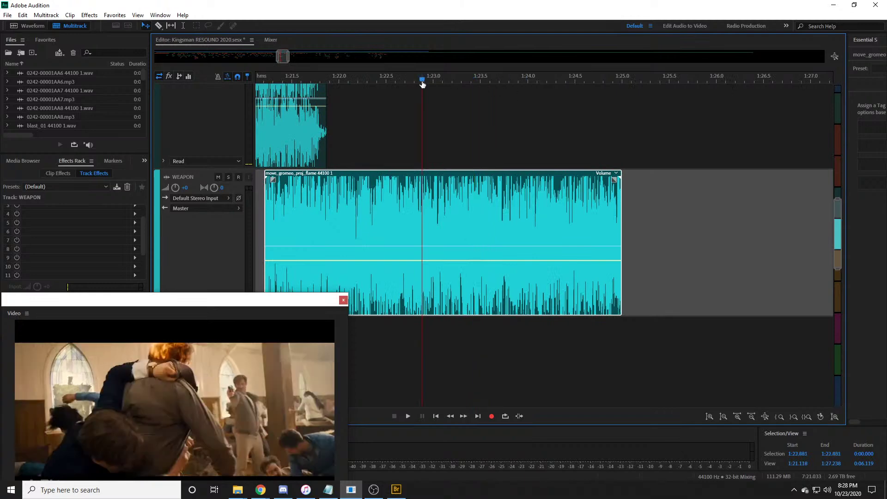
drag(360, 82, 342, 85)
click(268, 79)
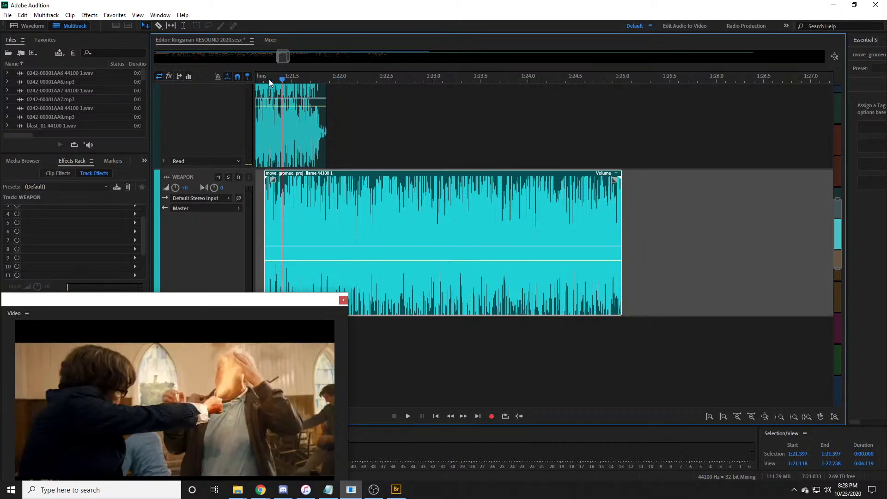
click(354, 81)
click(368, 80)
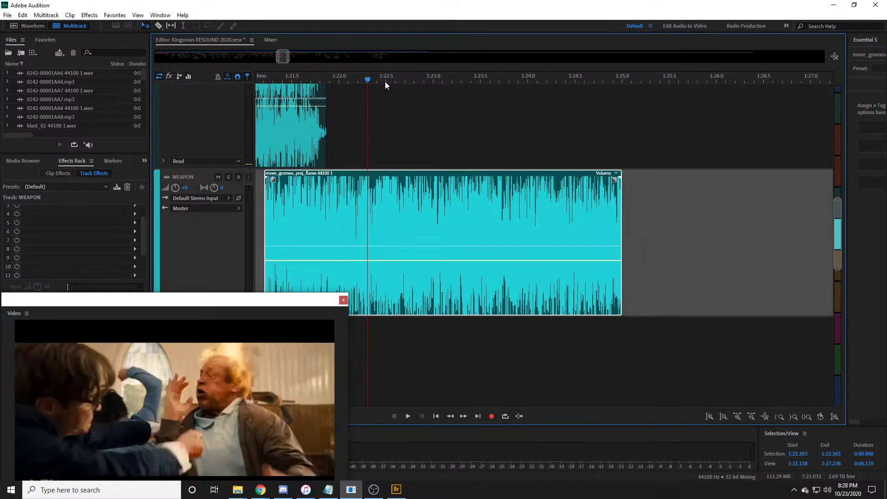
click(385, 82)
click(412, 81)
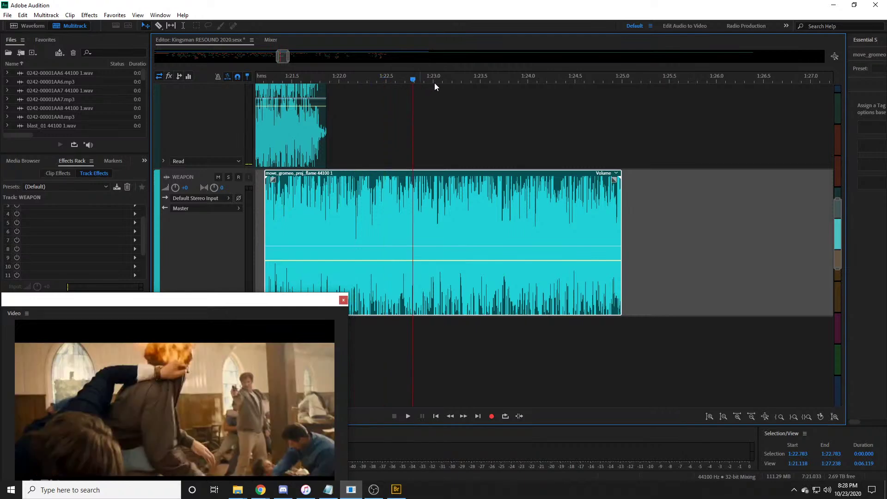
click(432, 81)
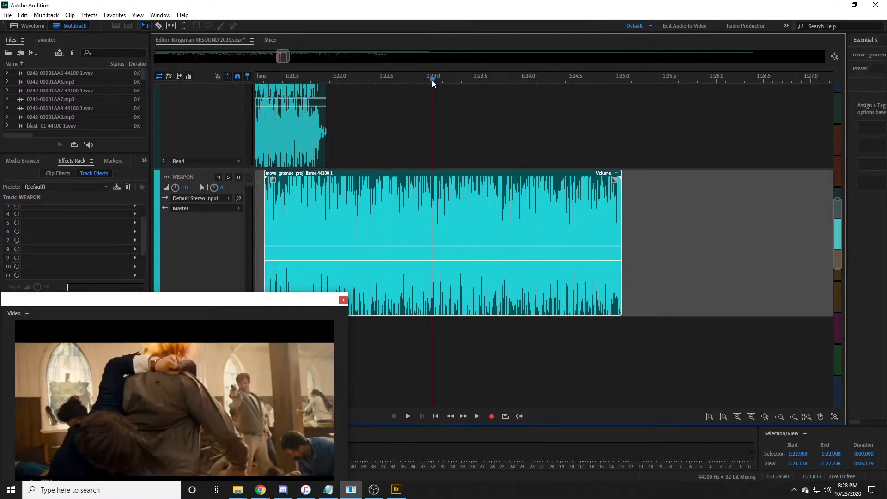
click(441, 81)
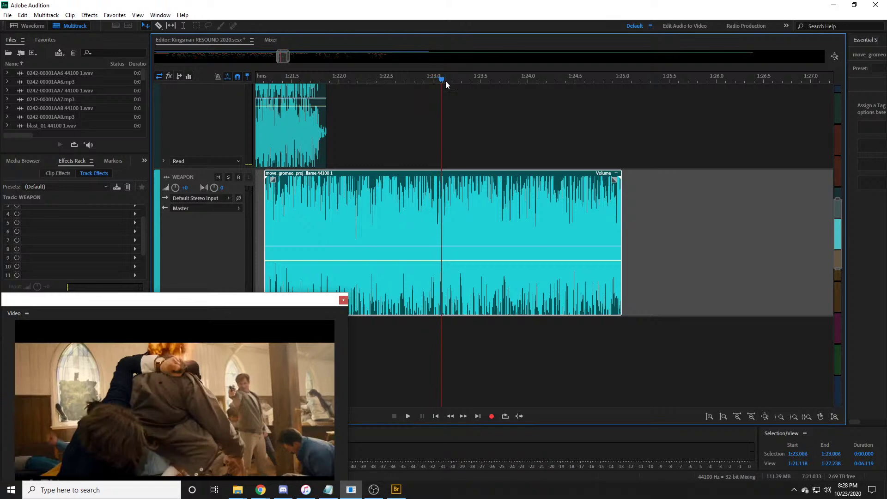
click(448, 81)
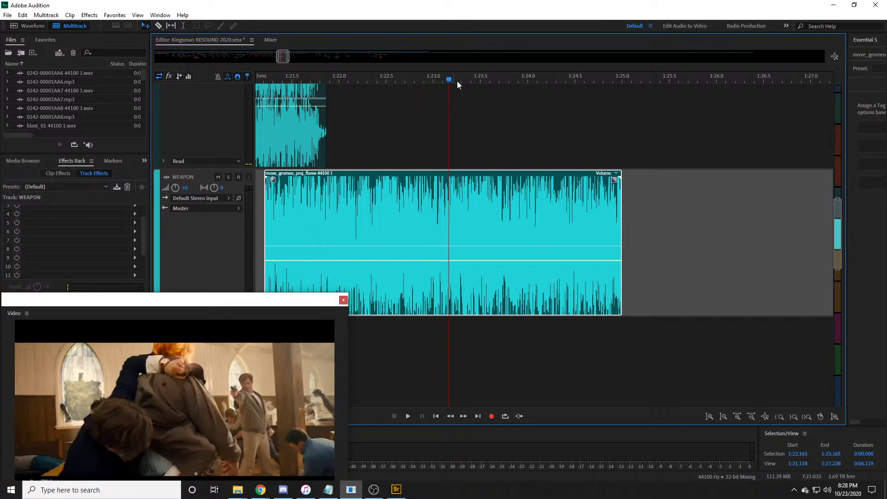
click(473, 81)
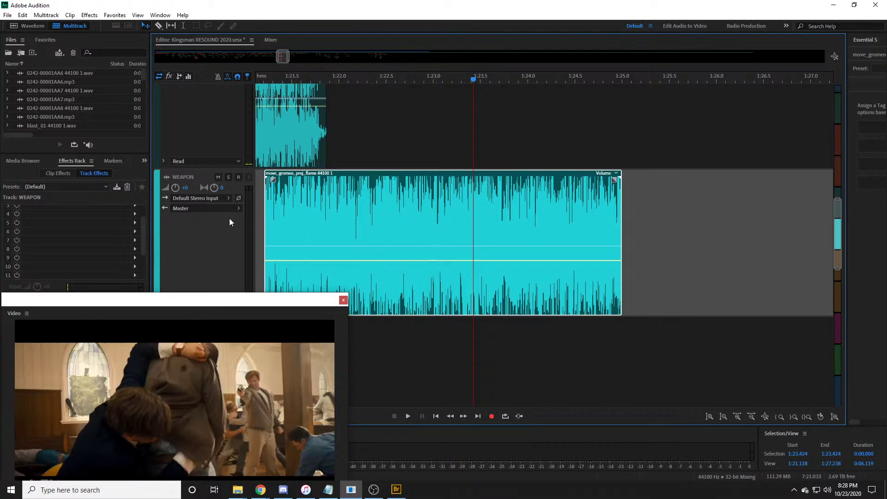
scroll(450, 185, down, 3)
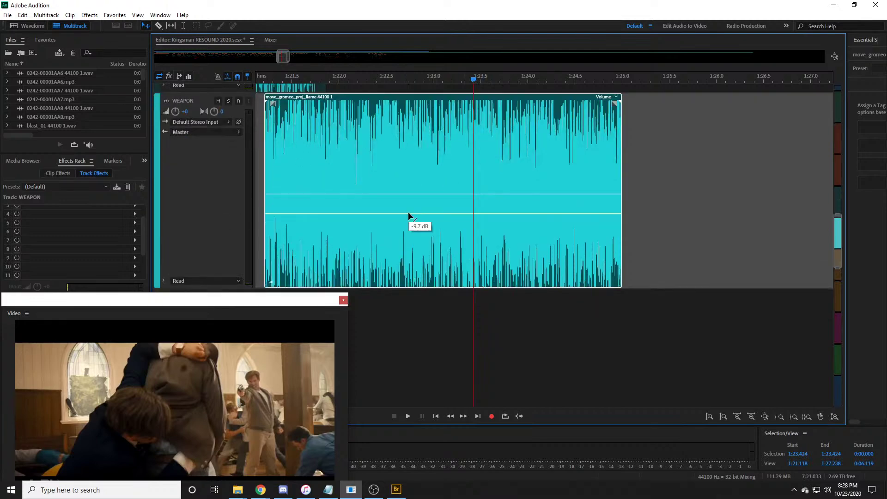
Step: Add volume keyframes on move_gromeo_proj_flame that lower its level between about 1:22.7 and 1:23.8, and play from about 1:20.9
drag(422, 214, 462, 243)
drag(393, 82, 461, 79)
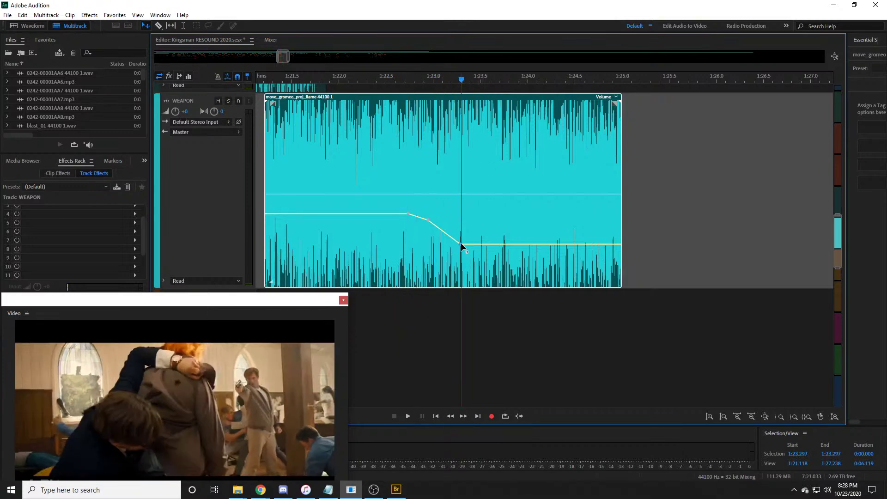
drag(470, 247, 506, 255)
scroll(596, 75, down, 2)
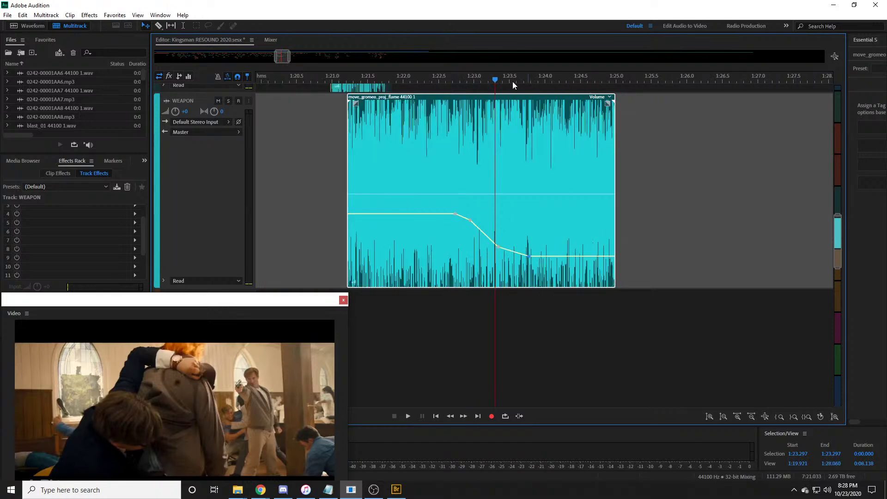
click(329, 81)
key(space)
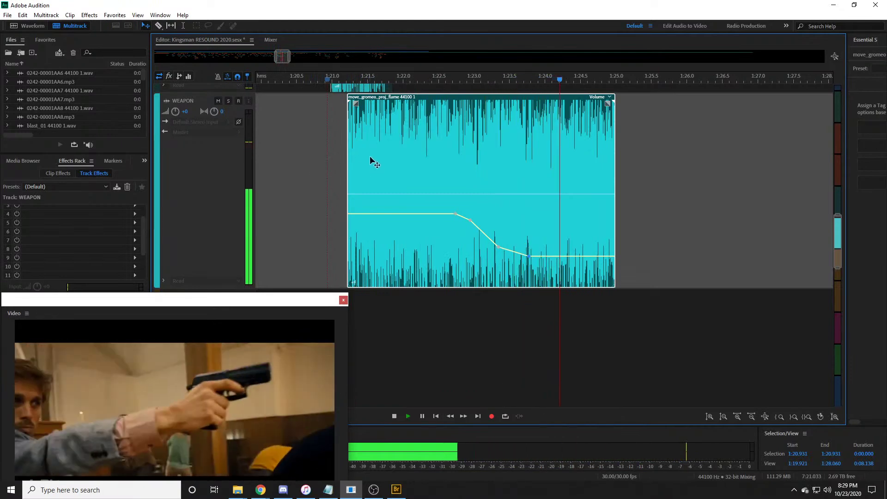
key(space)
Step: Fade out the end of move_gromeo_proj_flame from about 1:24.3 and play the flame section from about 1:21.0
drag(608, 107, 563, 91)
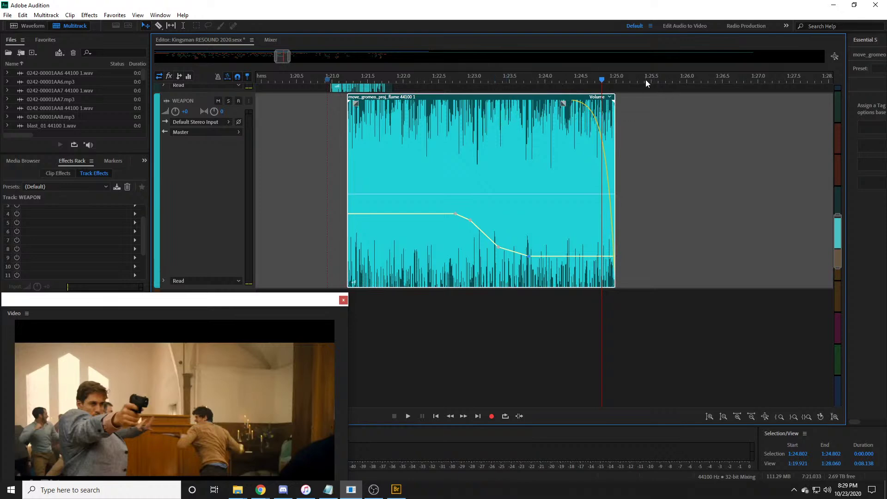
scroll(645, 80, down, 1)
click(522, 76)
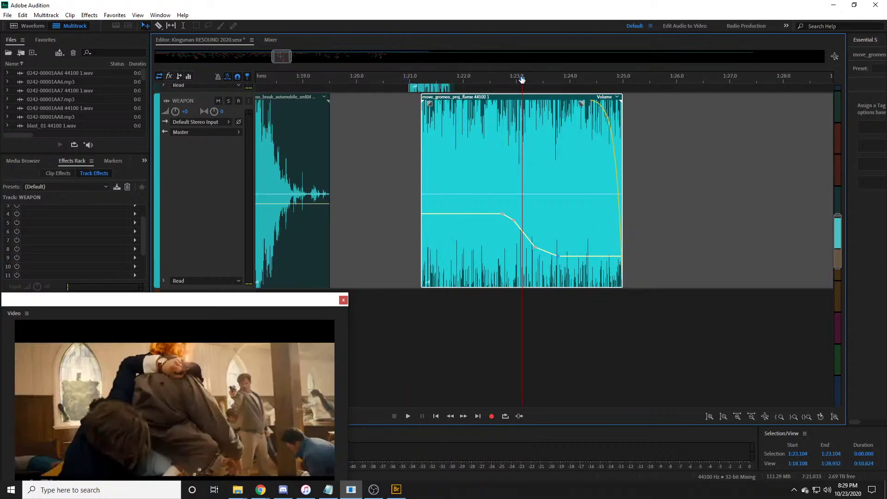
scroll(411, 119, up, 1)
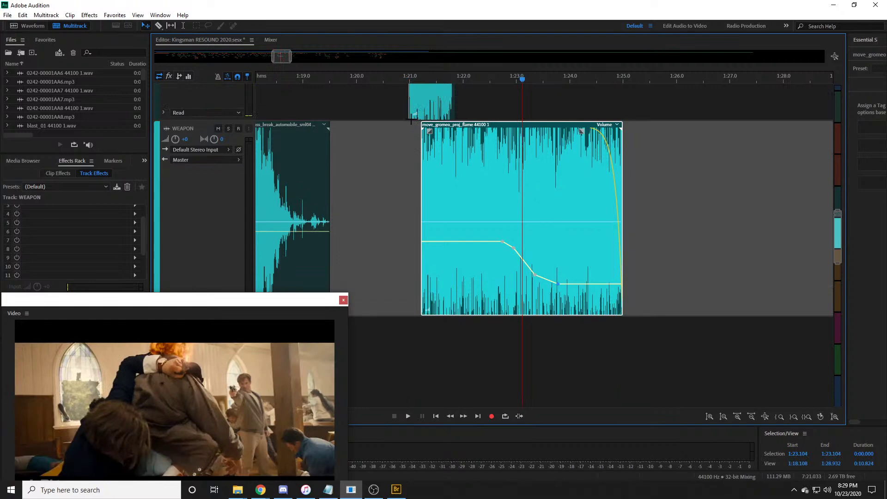
click(409, 78)
key(space)
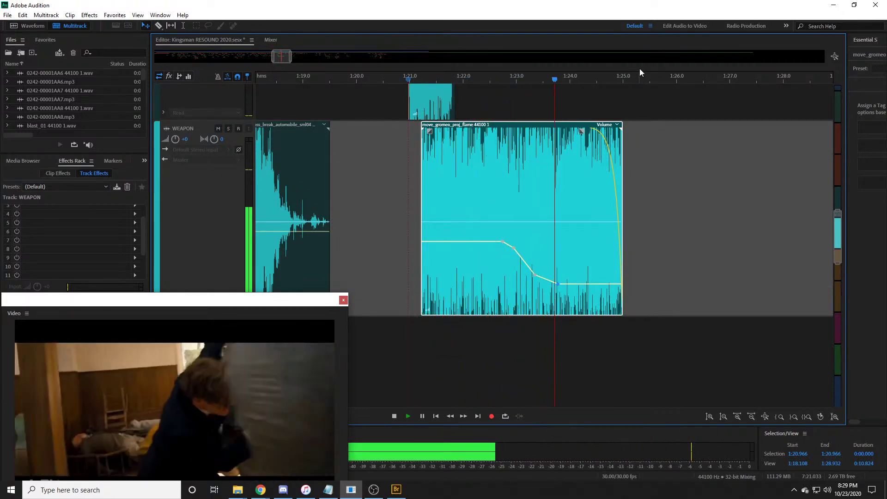
scroll(645, 79, down, 3)
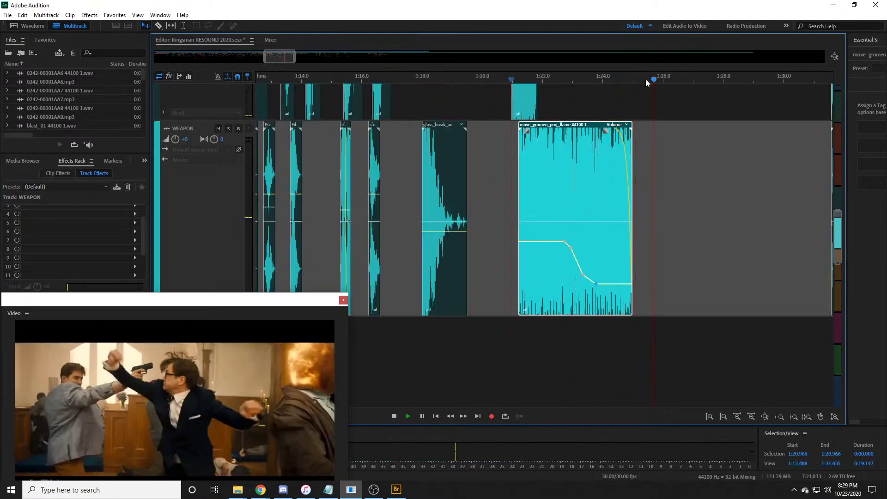
Step: Play the fight after the flame clip from about 1:25.8 and 1:26.6 to check the sound against the video
click(657, 82)
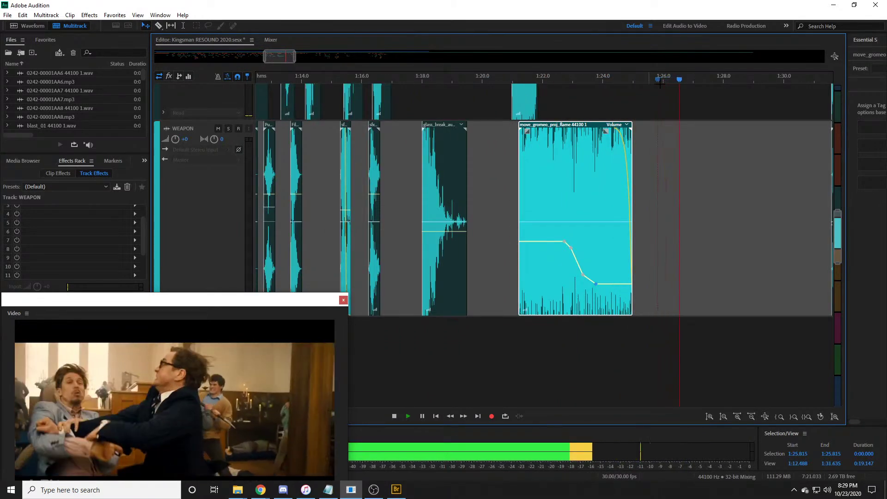
click(680, 82)
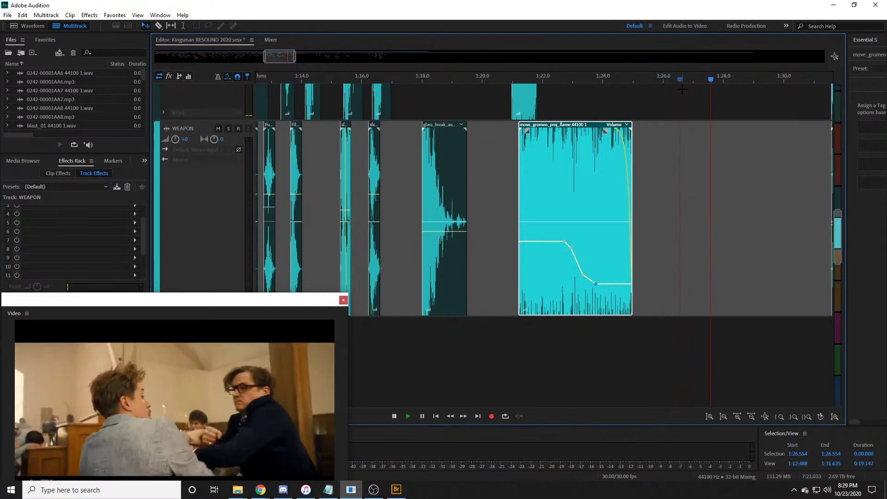
key(space)
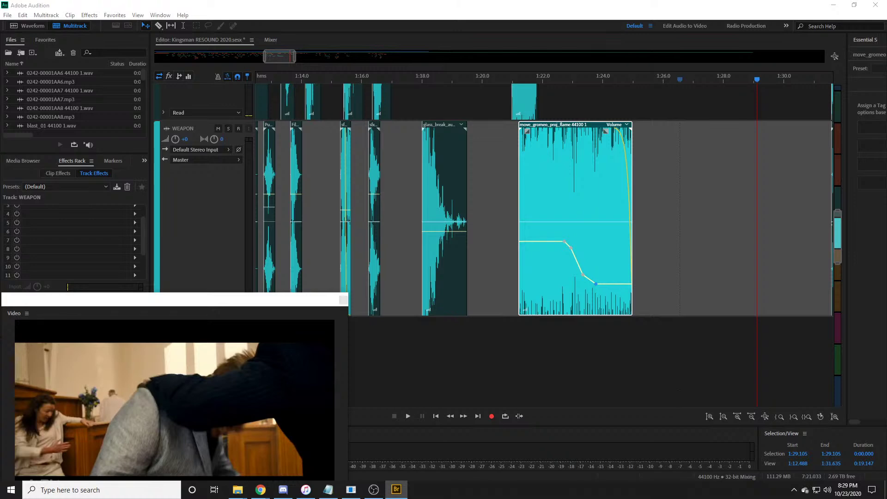
Step: Review the WEAPON effects around 1:01 to 1:05 against the video, then play the fight from about 0:54.4
scroll(679, 93, down, 3)
click(359, 82)
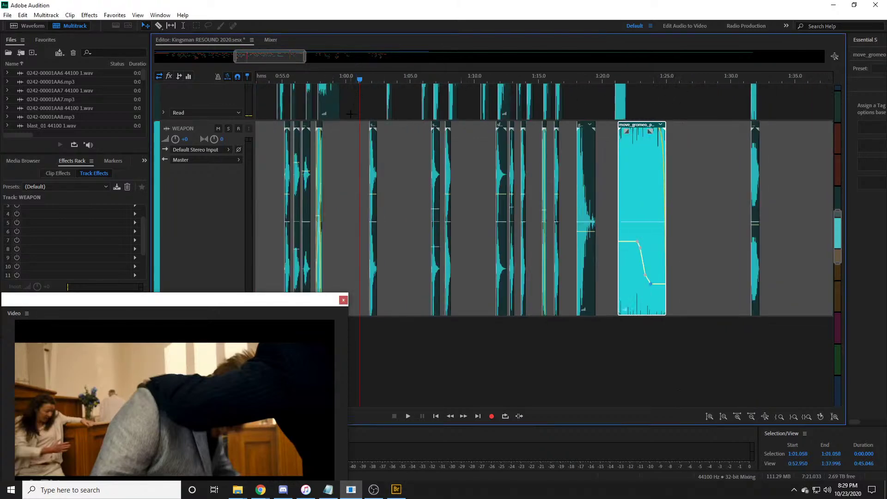
key(space)
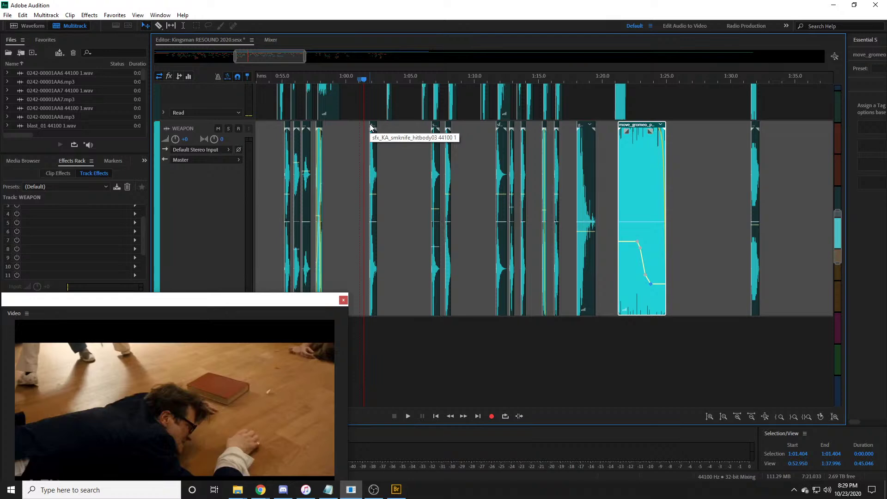
scroll(409, 149, up, 1)
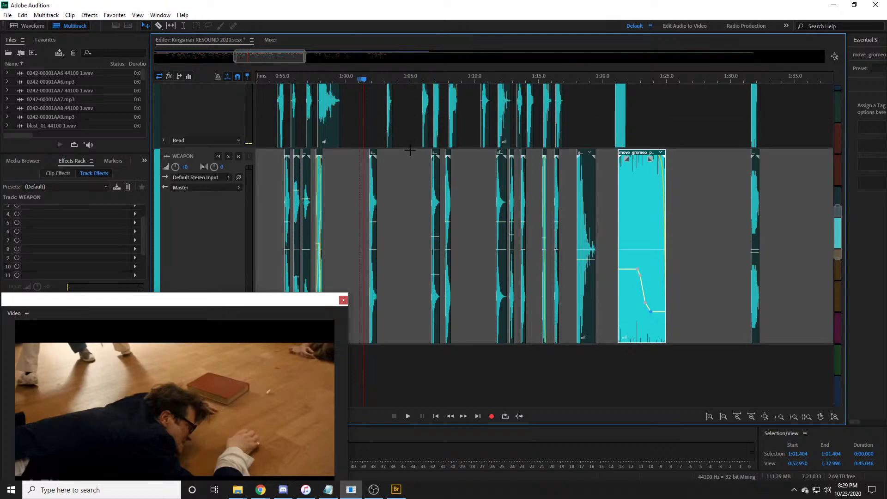
drag(271, 56, 264, 56)
drag(412, 79, 474, 80)
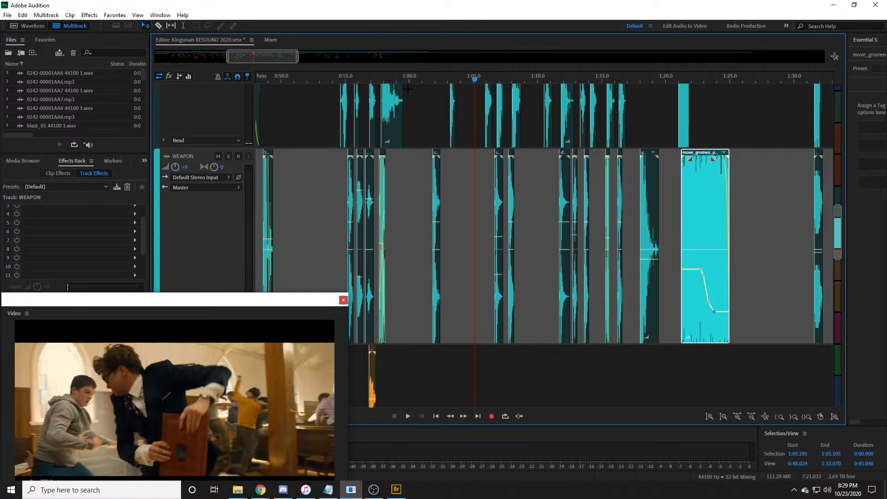
click(338, 80)
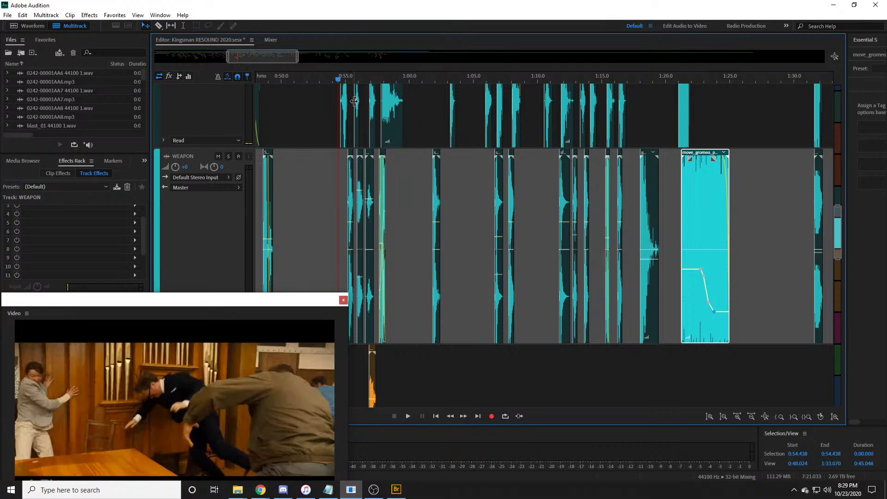
key(space)
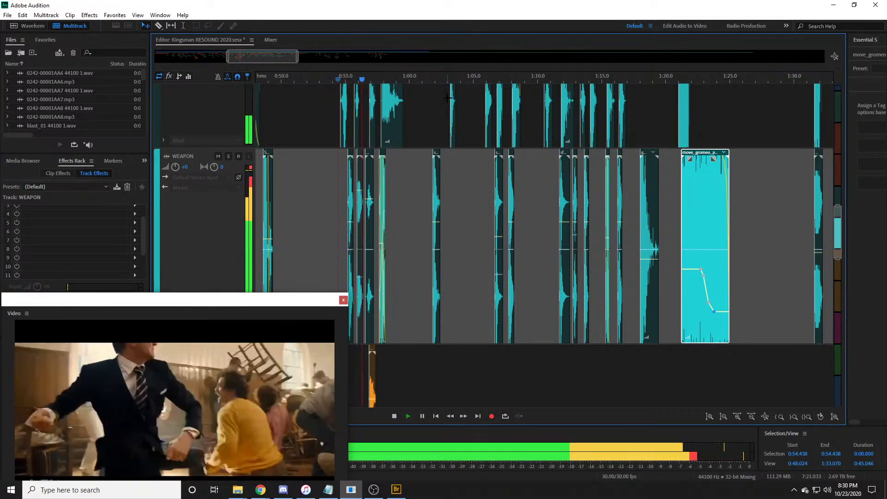
Step: Delete the sfx_KA_smknife_hitbody03 clip near 1:02 from the WEAPON track and play the section without it
scroll(448, 80, up, 2)
scroll(448, 79, up, 1)
scroll(423, 213, up, 3)
scroll(423, 212, down, 1)
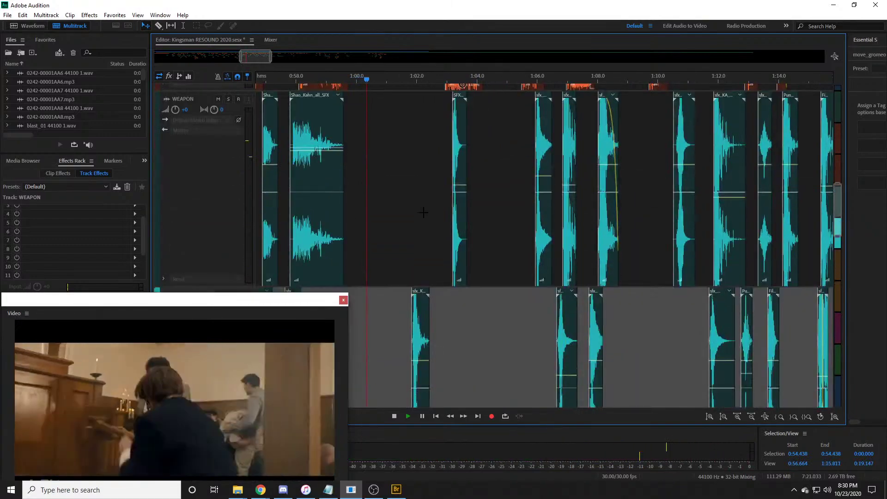
scroll(422, 203, up, 3)
click(381, 170)
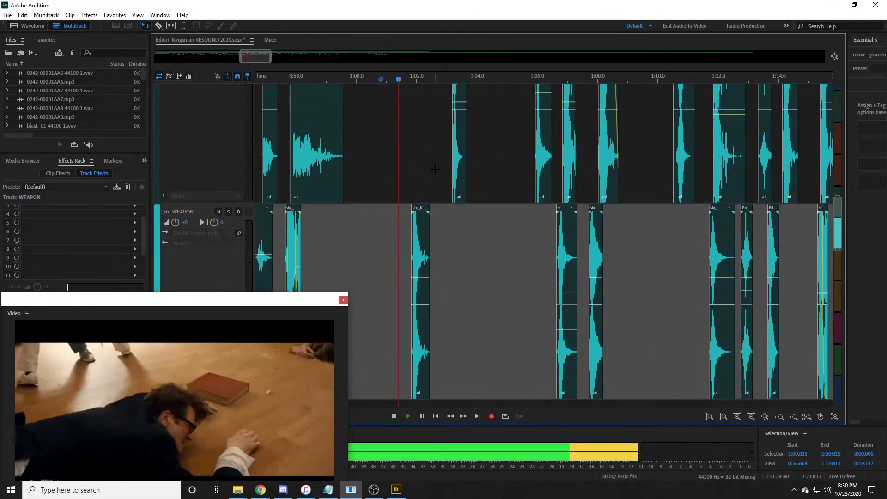
click(426, 239)
key(Delete)
key(space)
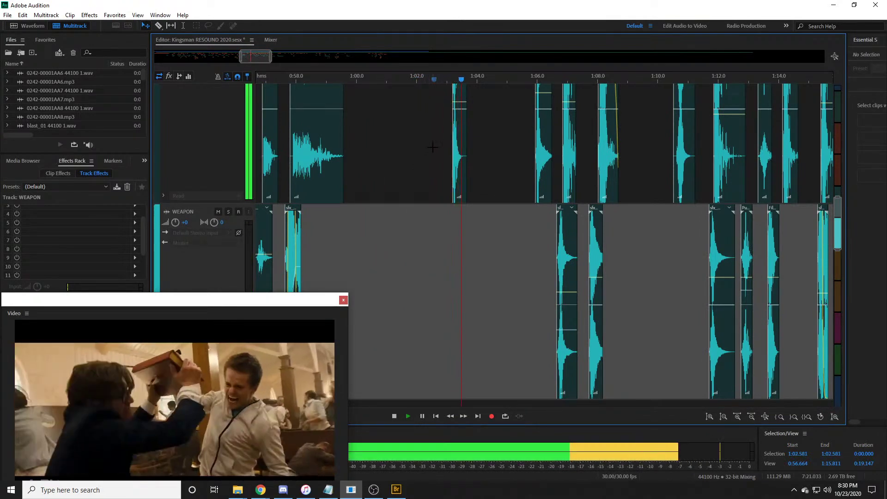
Step: Play the fight from about 1:04.8 to 1:10.6 to look for movements that lack a sound
key(space)
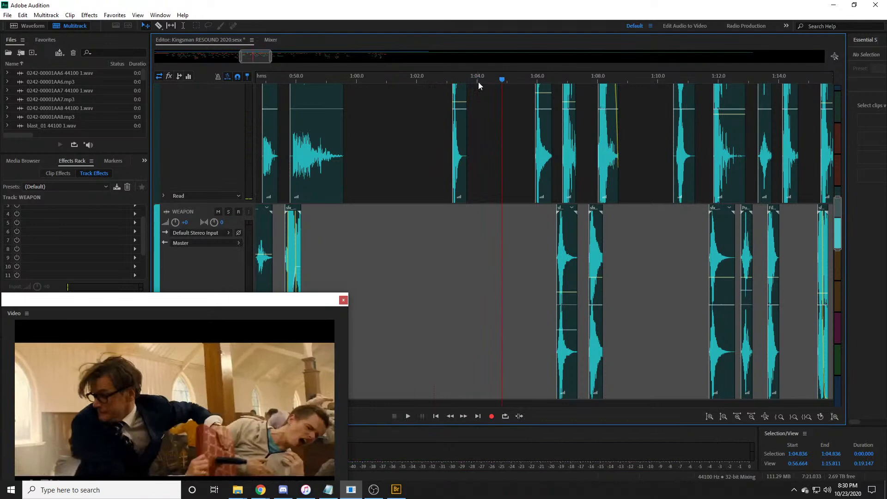
key(space)
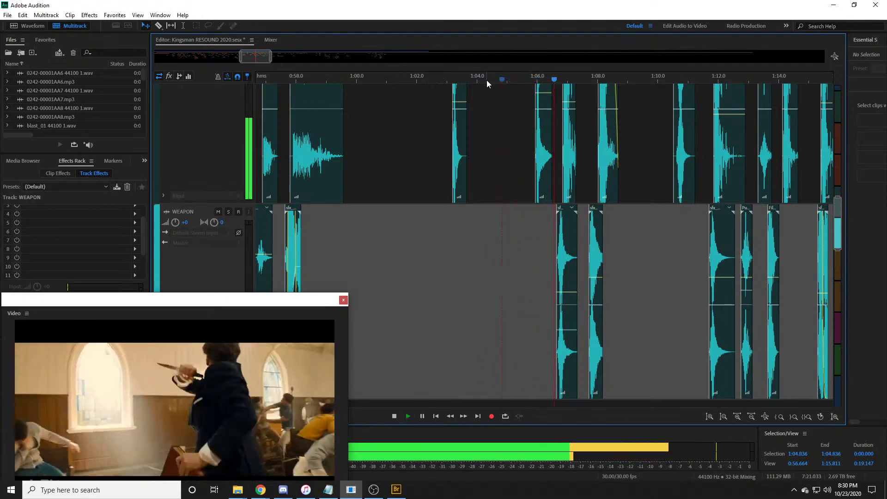
scroll(486, 80, down, 3)
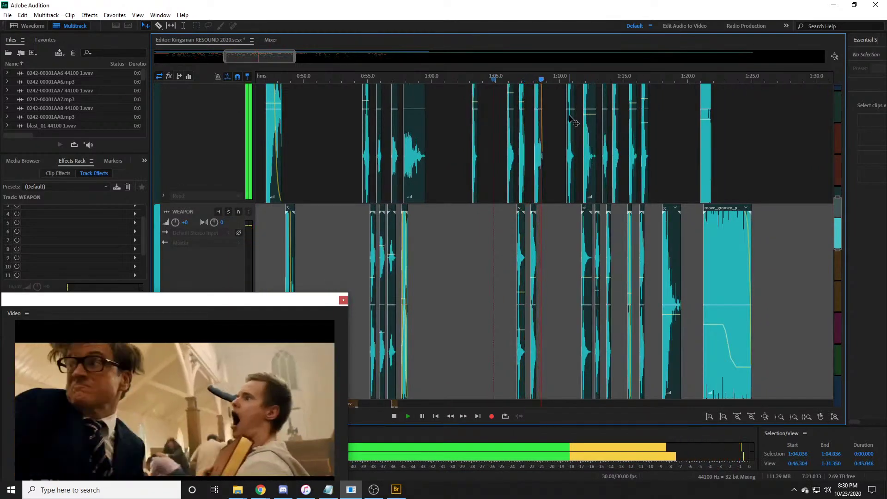
key(space)
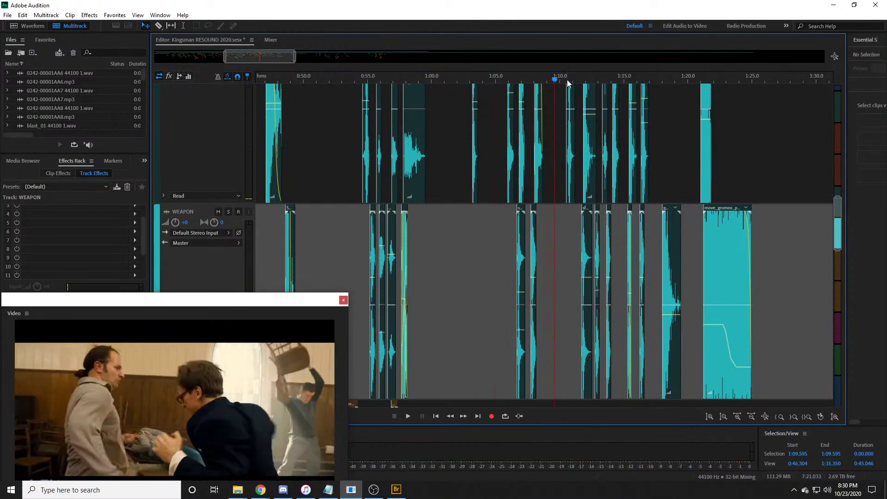
key(space)
key(space)
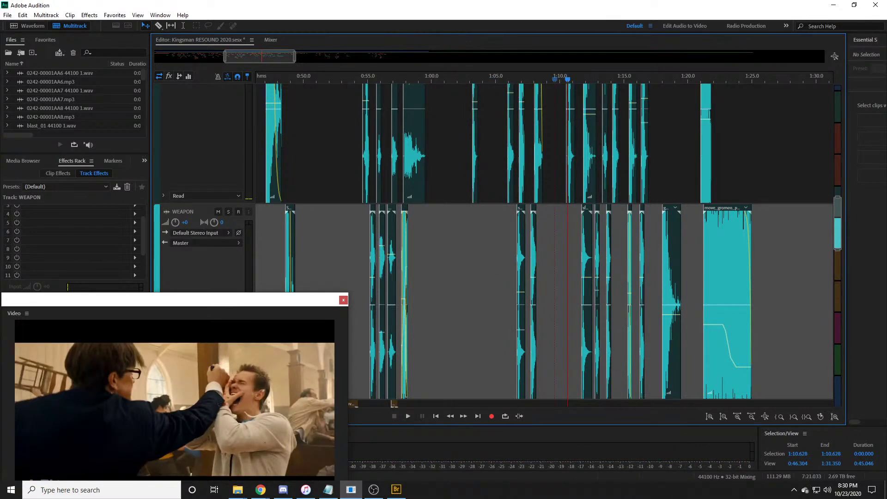
Step: Switch to Adobe Bridge and bring the melee_attack_fist sound onto the WEAPON track at about 0:51.3
key(alt+Tab)
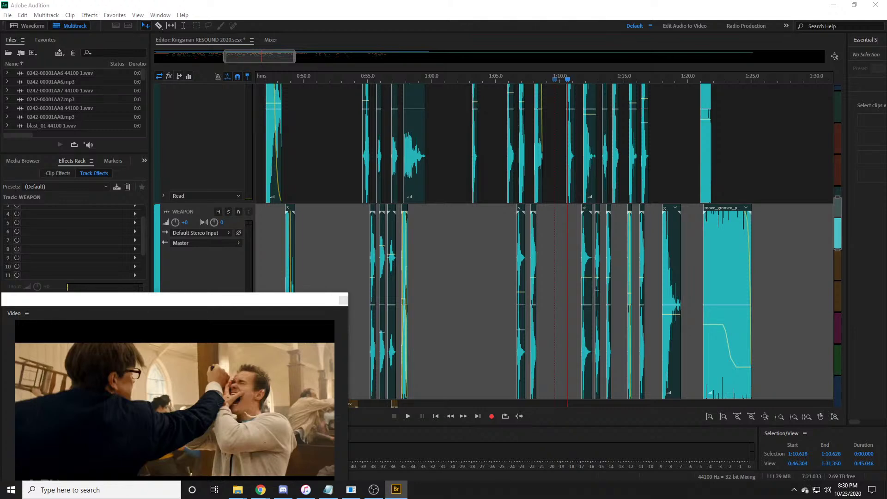
drag(0, 215, 318, 244)
drag(274, 214, 322, 217)
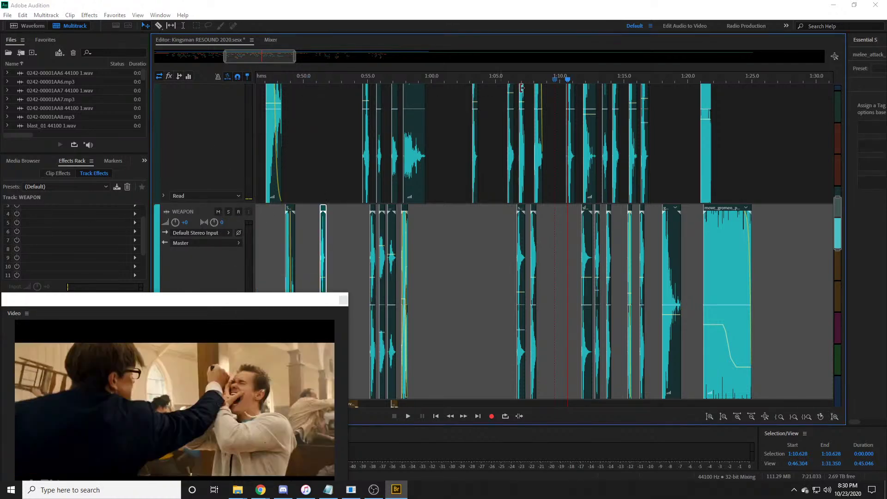
Step: Play the fight from about 0:47.0 and 0:55.5 to find a movement that suits the melee attack sound
drag(279, 58, 274, 58)
click(320, 79)
scroll(320, 79, up, 4)
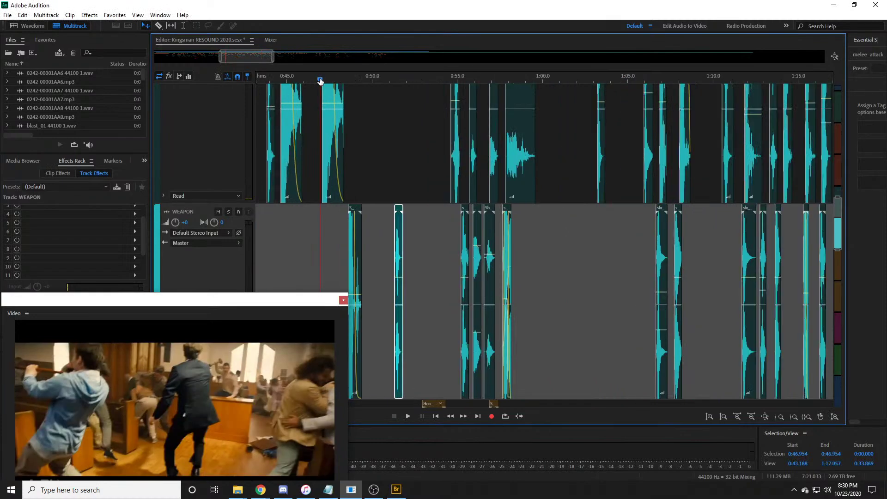
key(space)
scroll(433, 122, down, 1)
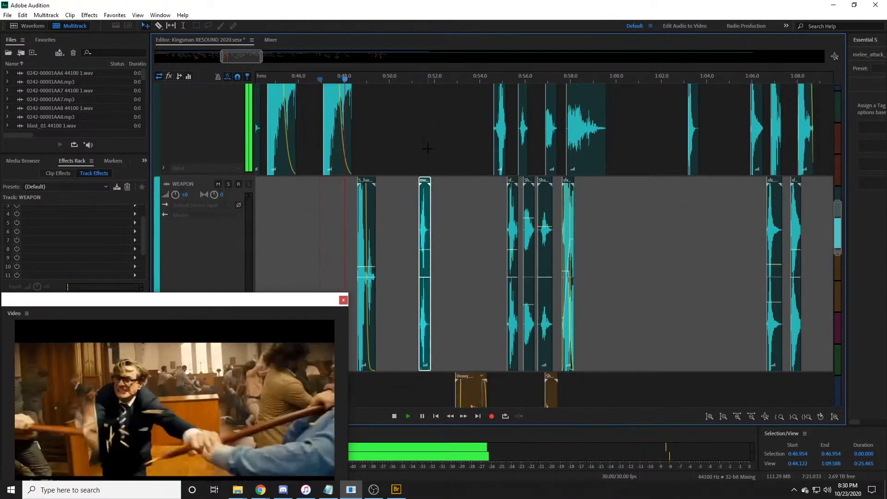
key(space)
drag(496, 82, 513, 85)
key(space)
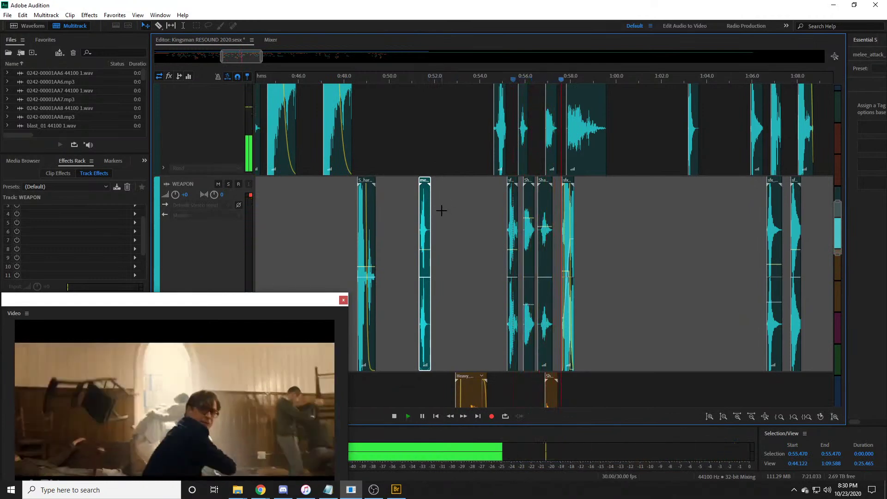
key(space)
Step: Move the melee_attack_fist clip to about 1:01.7 on the WEAPON track and play from about 0:58.8
drag(426, 221, 660, 222)
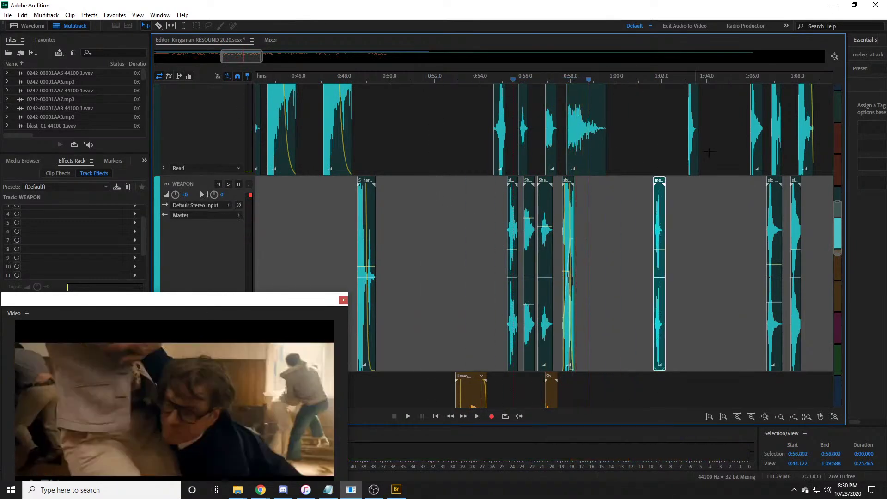
scroll(711, 79, up, 3)
key(space)
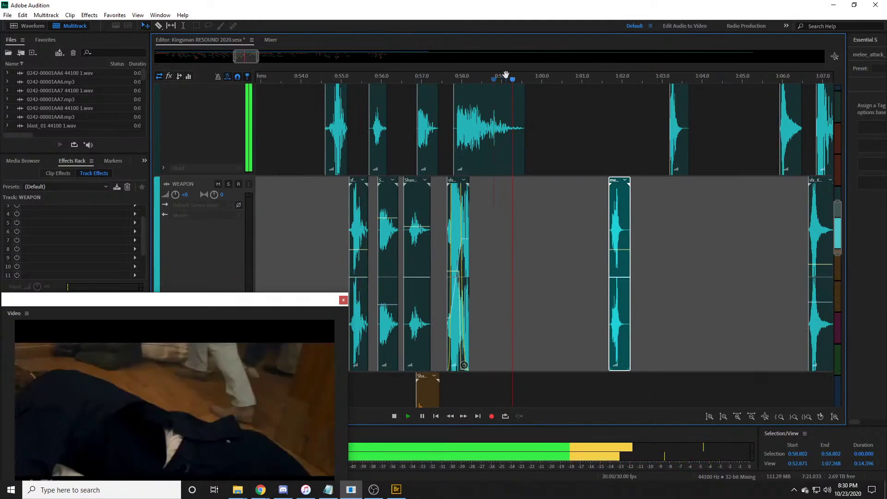
scroll(506, 75, down, 2)
key(space)
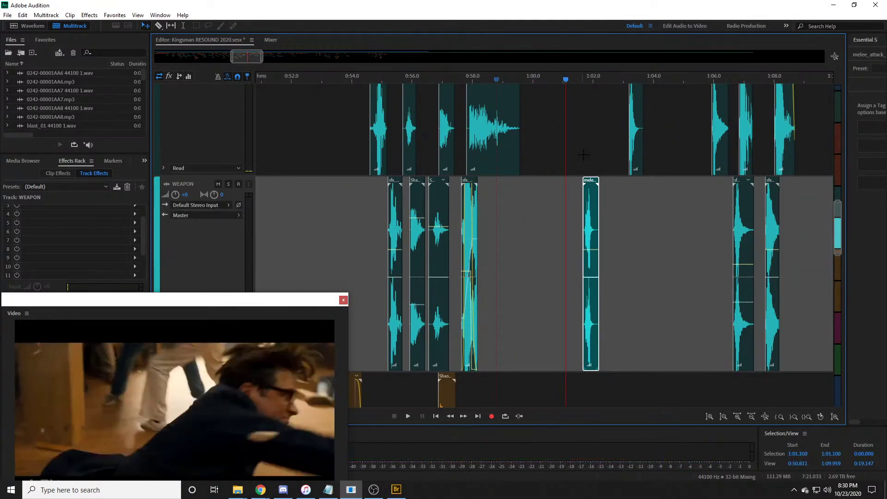
key(space)
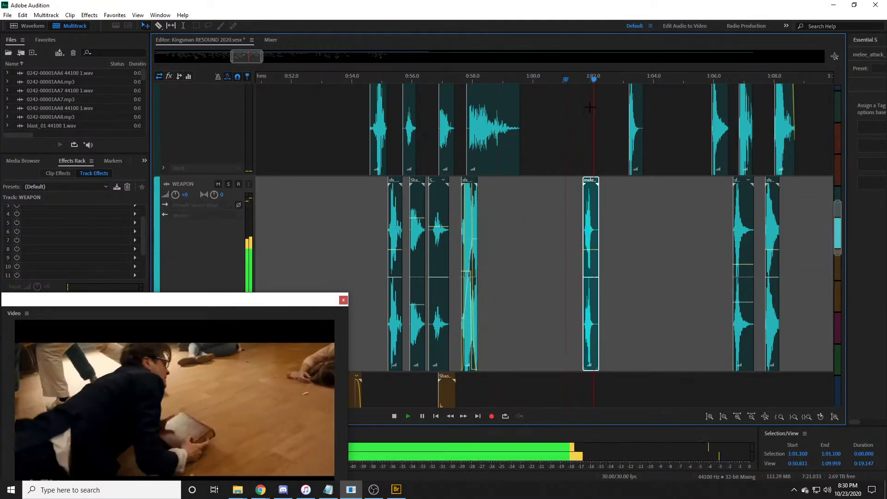
key(space)
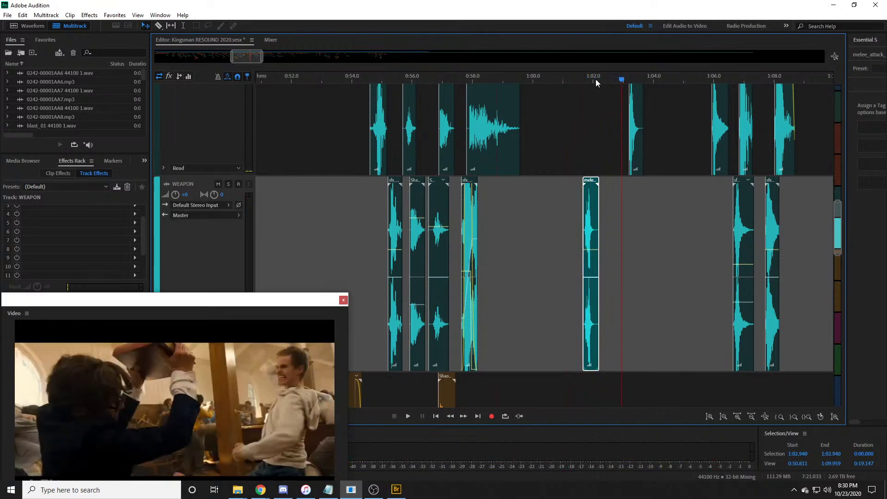
Step: Move the melee_attack_fist clip to about 1:04.3 on the WEAPON track and play it against the video
key(space)
key(space)
key(space)
key(space)
scroll(694, 77, up, 2)
drag(564, 208, 667, 208)
scroll(675, 111, up, 2)
scroll(644, 109, down, 1)
click(612, 79)
drag(628, 169, 634, 169)
key(space)
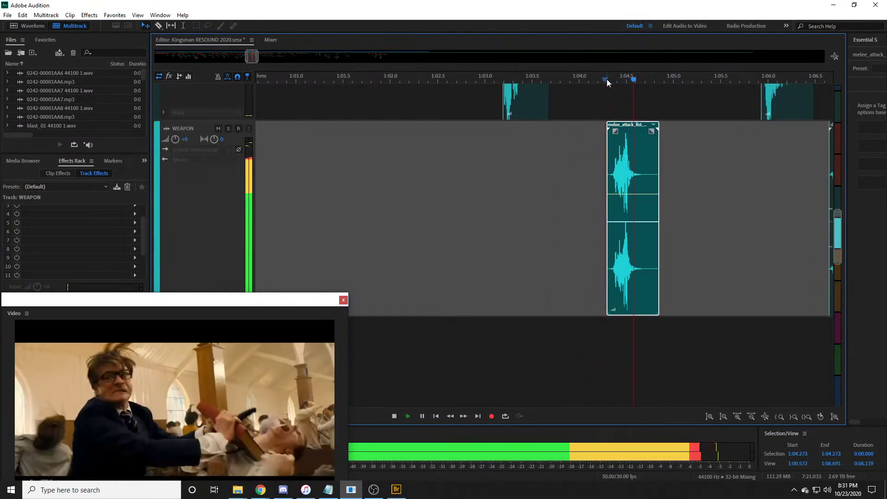
Step: Play the fight from about 1:05.5, move the melee_attack_fist clip to about 1:09.0 and play it there
scroll(594, 77, down, 2)
key(space)
scroll(559, 78, right, 5)
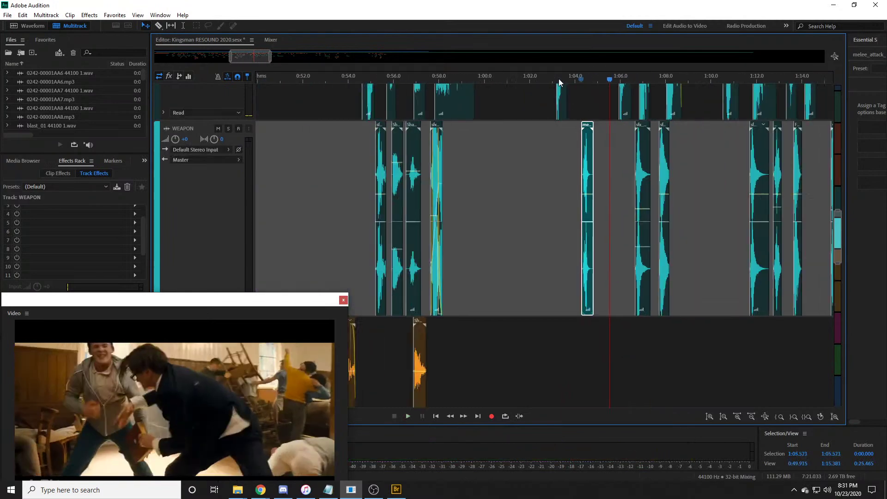
key(space)
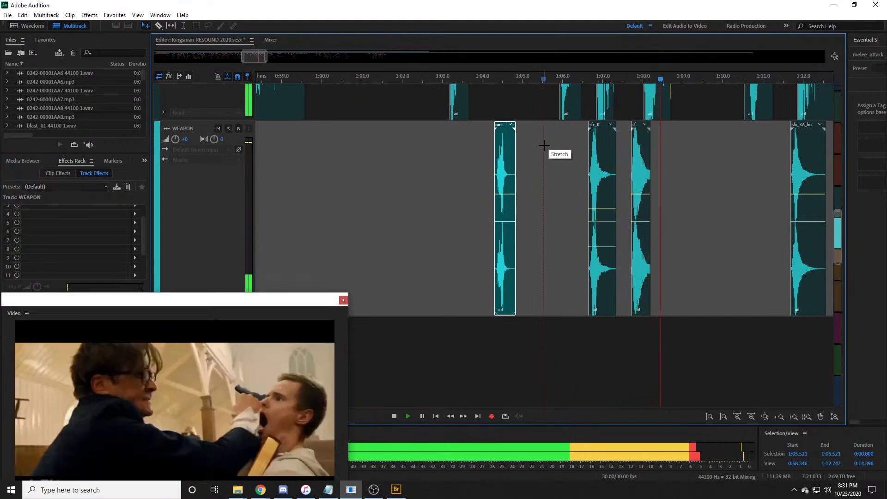
key(space)
drag(503, 166, 692, 166)
scroll(758, 106, up, 3)
click(619, 82)
key(space)
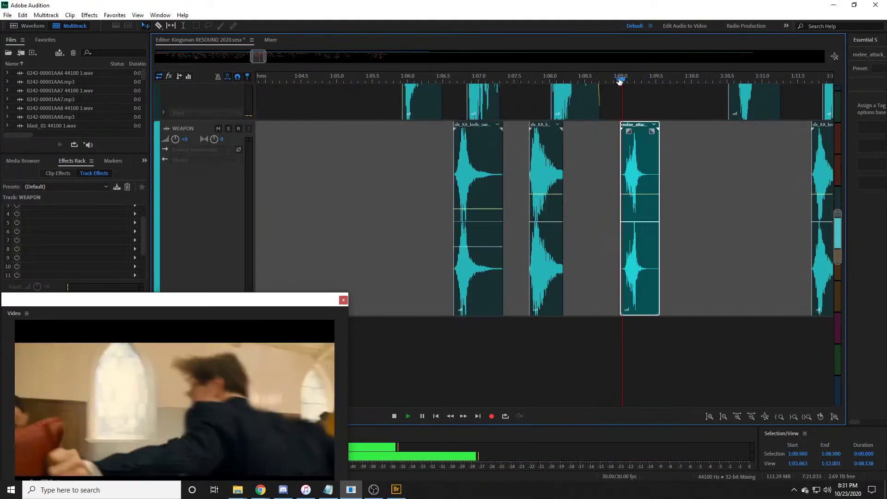
key(space)
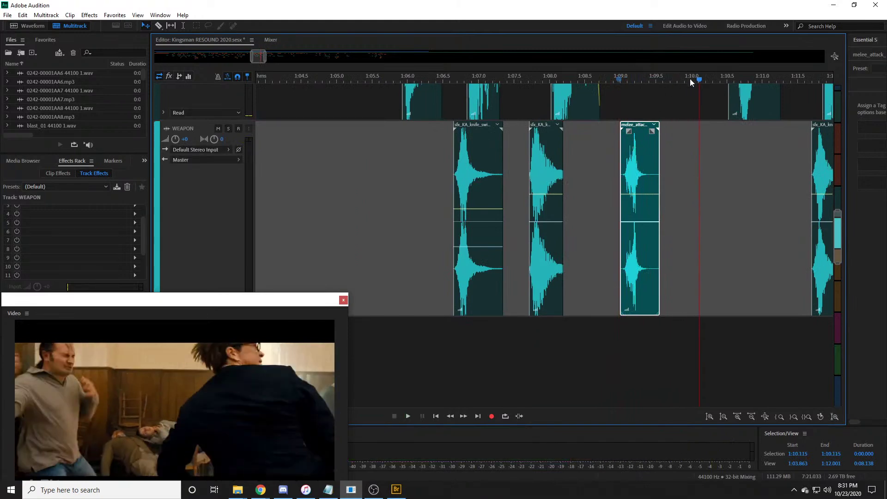
Step: Play from about 1:09.9 and move the melee_attack_fist clip to about 1:10.4 on the WEAPON track
key(space)
click(683, 81)
key(space)
drag(652, 166, 748, 167)
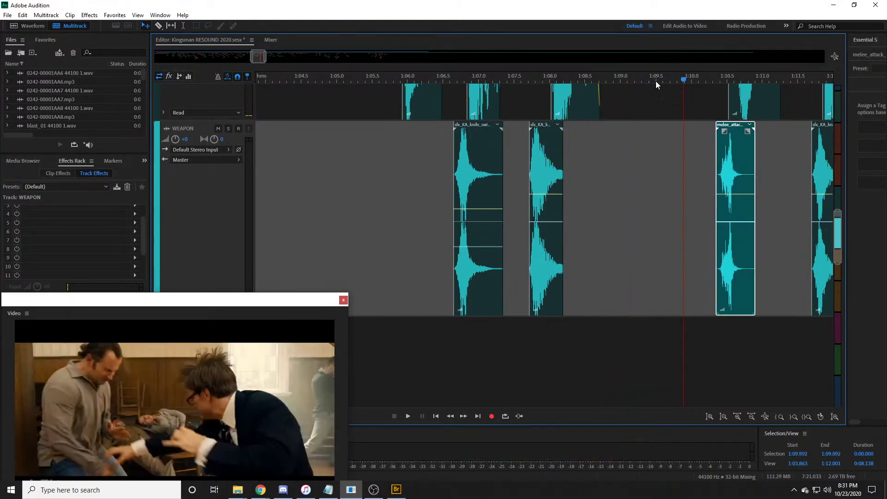
Step: Align the start of the melee_attack_fist clip with the fist swing at about 1:09.4 on the WEAPON track
key(space)
click(654, 81)
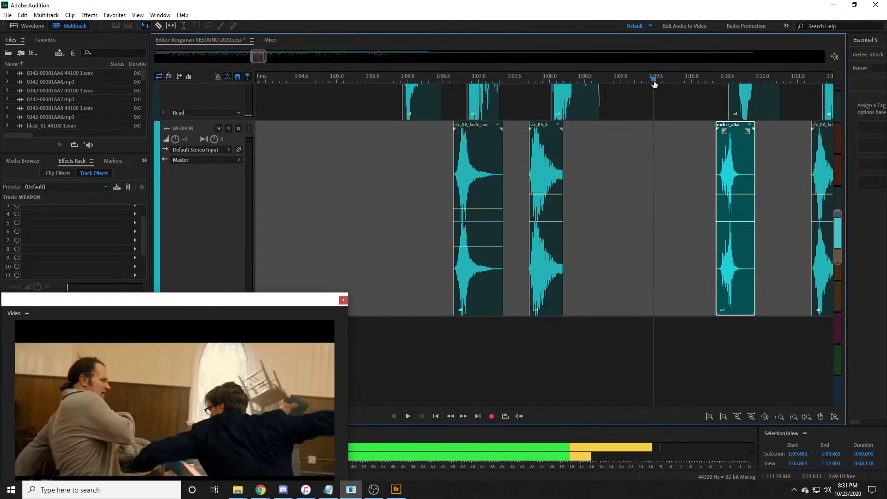
key(space)
click(662, 81)
drag(722, 171, 666, 176)
click(652, 83)
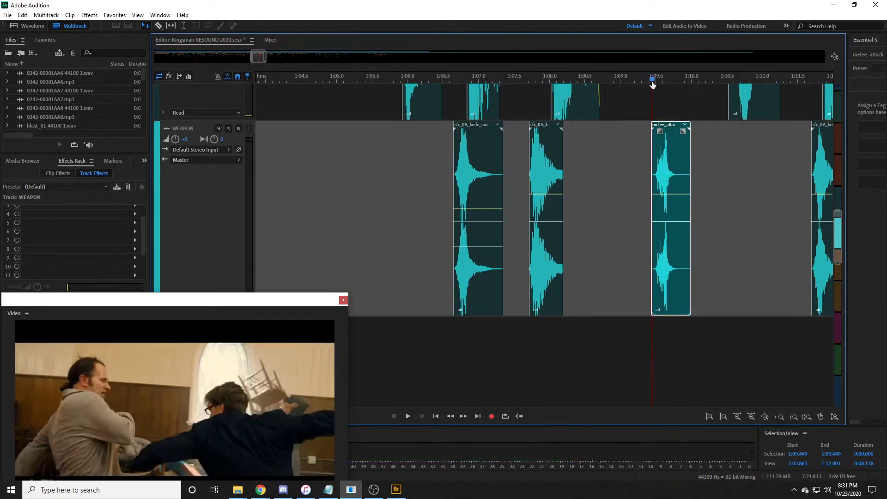
Step: Play the fight against the video from about 1:09.4, continuing from 1:10.6 to 1:14.2, to check the aligned fist swing
key(space)
scroll(651, 82, down, 2)
key(space)
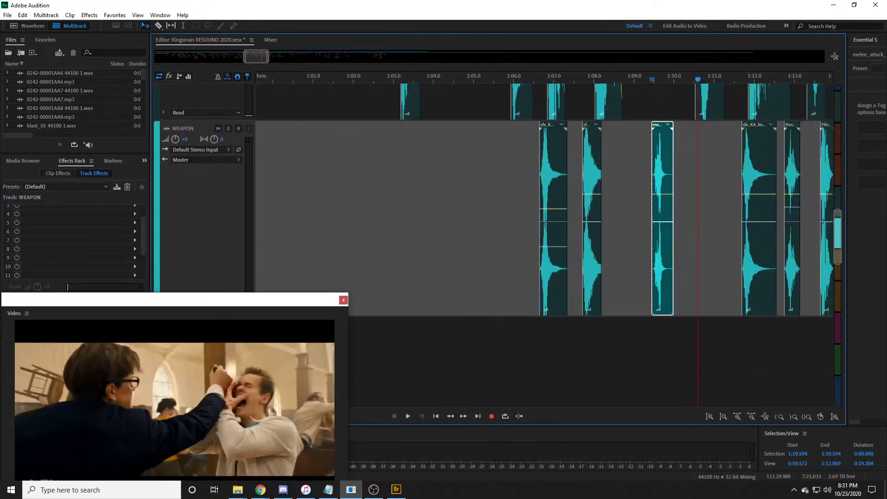
click(396, 489)
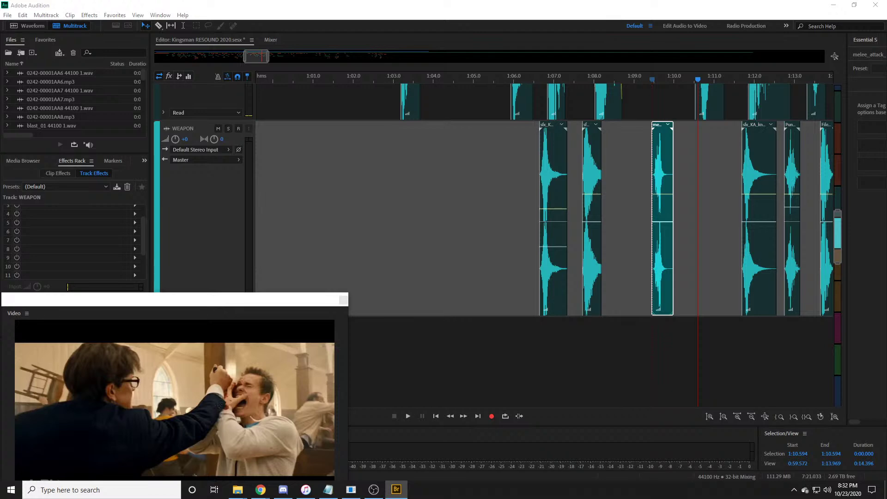
scroll(300, 83, down, 2)
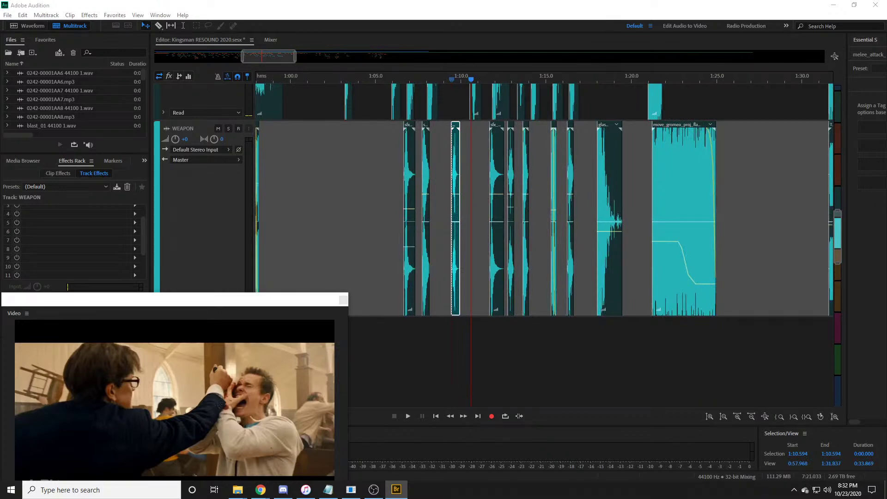
click(470, 80)
key(space)
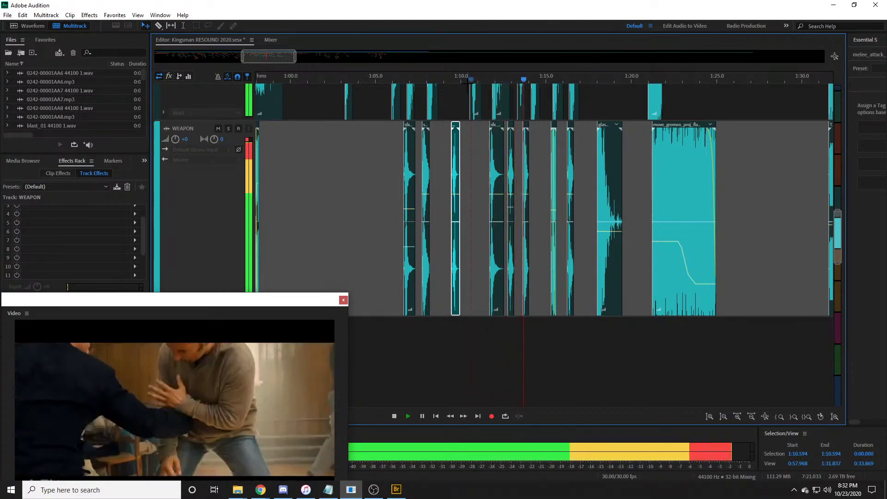
key(space)
Step: Review the earlier fight sections by playing the mix from about 0:54.2 and from about 0:40.4 to 0:46.8
drag(281, 56, 253, 56)
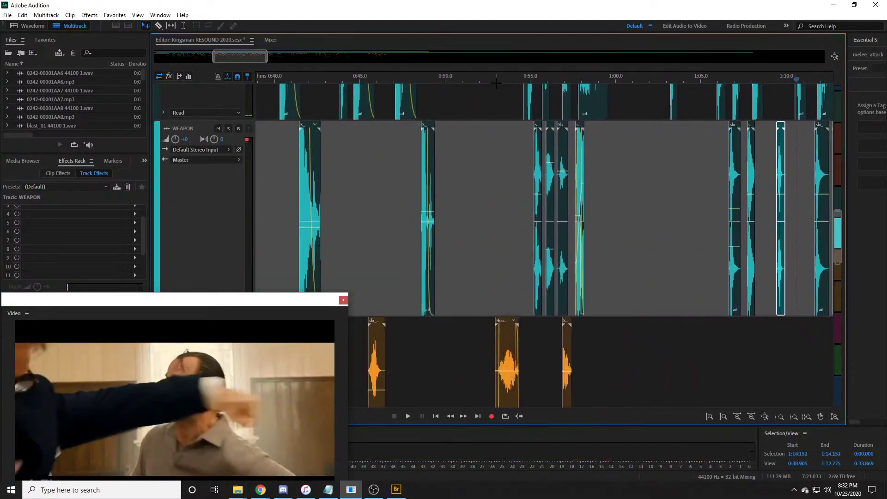
scroll(517, 80, down, 2)
key(space)
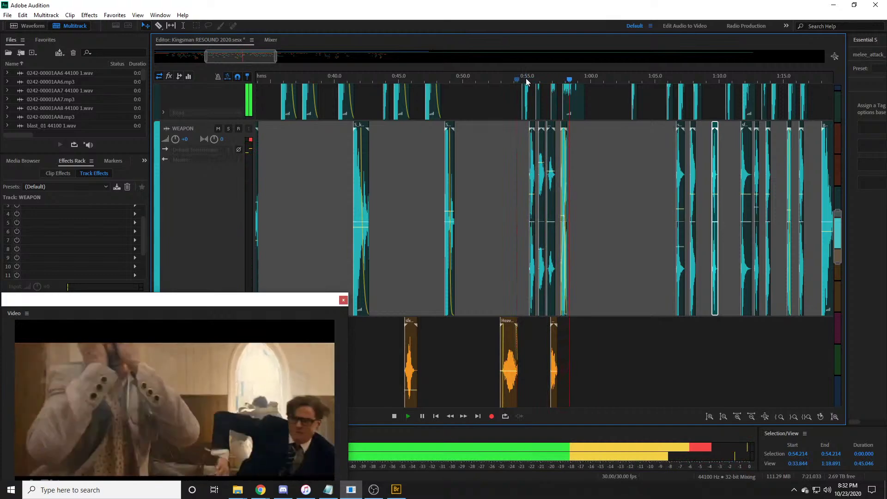
key(space)
scroll(423, 91, left, 2)
click(407, 86)
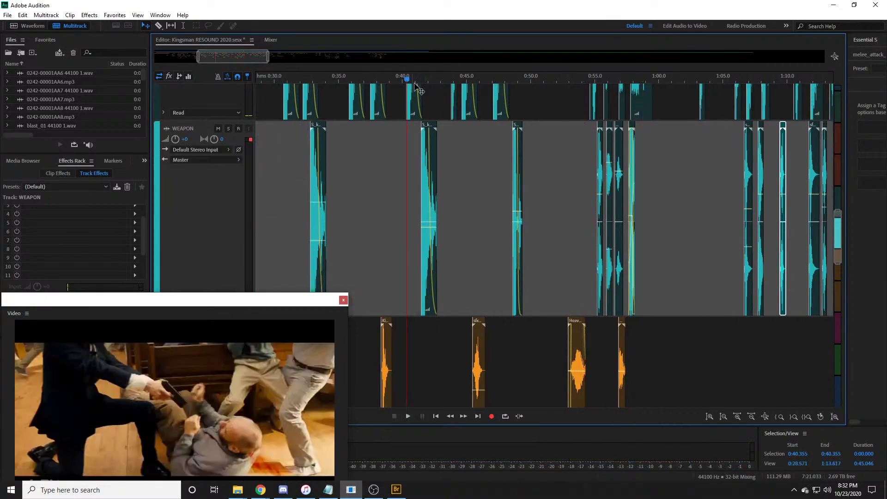
key(space)
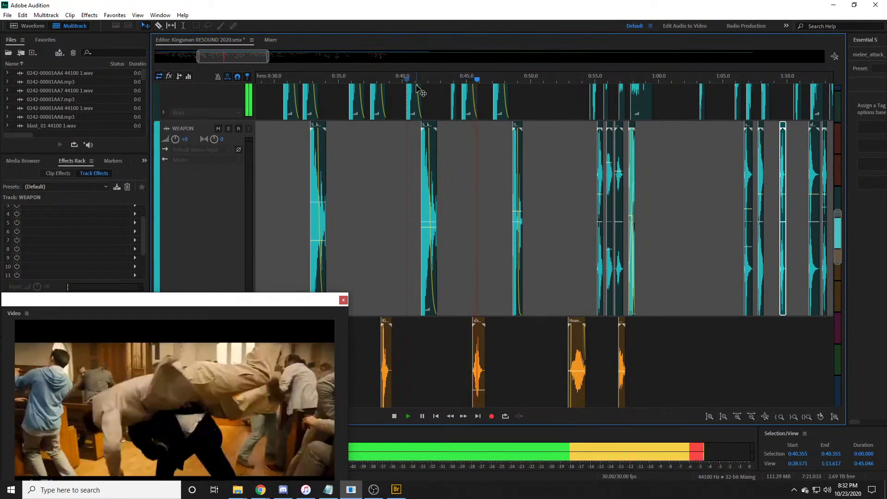
key(space)
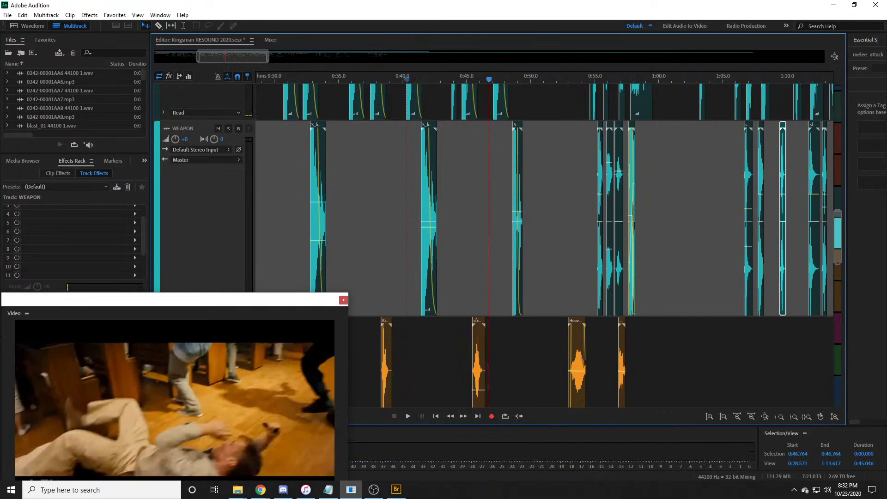
Step: Play the mix from about 0:47.0 and again from about 0:53.2 to check the effects against the video
key(alt+Tab)
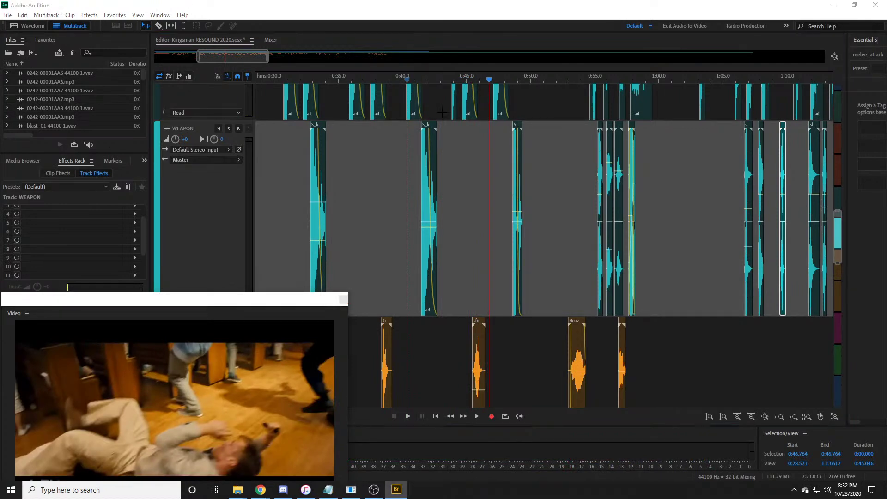
scroll(498, 95, up, 3)
click(488, 95)
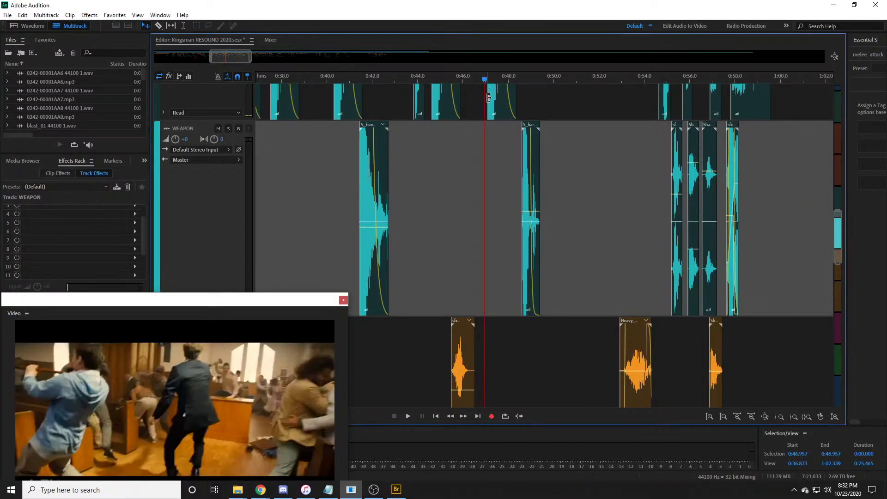
key(space)
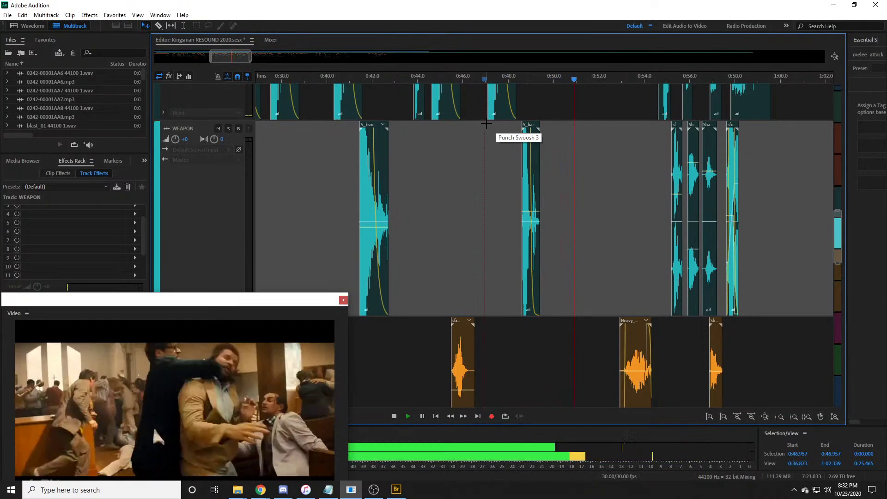
key(space)
key(space)
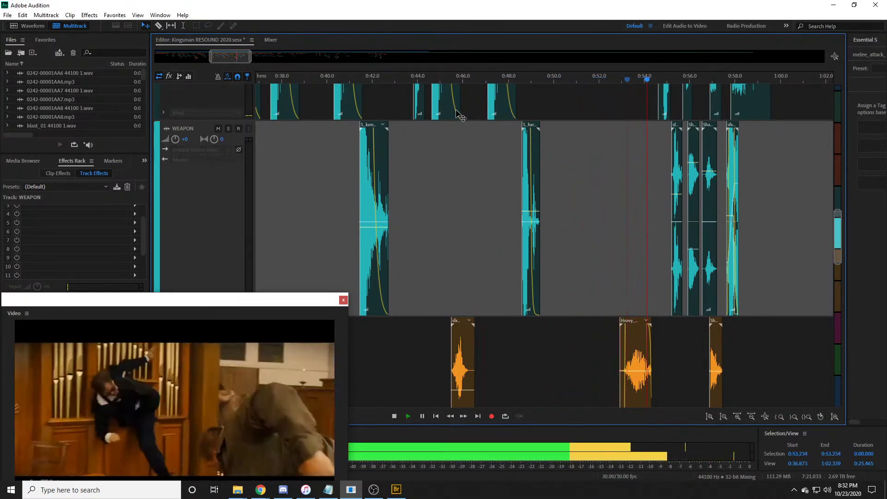
Step: Scrub through the fight from about 1:08.6 to 1:20.0, comparing the WEAPON clips with the video
scroll(537, 84, down, 1)
drag(659, 82, 757, 78)
drag(240, 57, 268, 57)
click(476, 79)
click(518, 79)
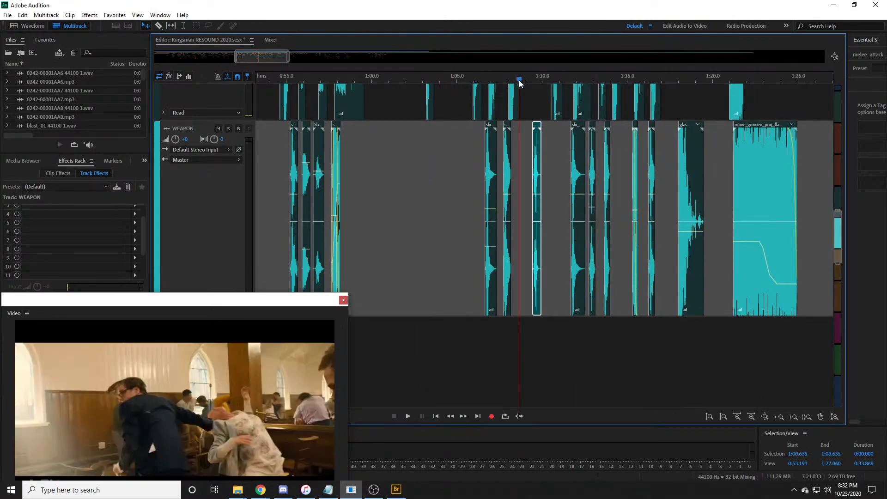
click(541, 79)
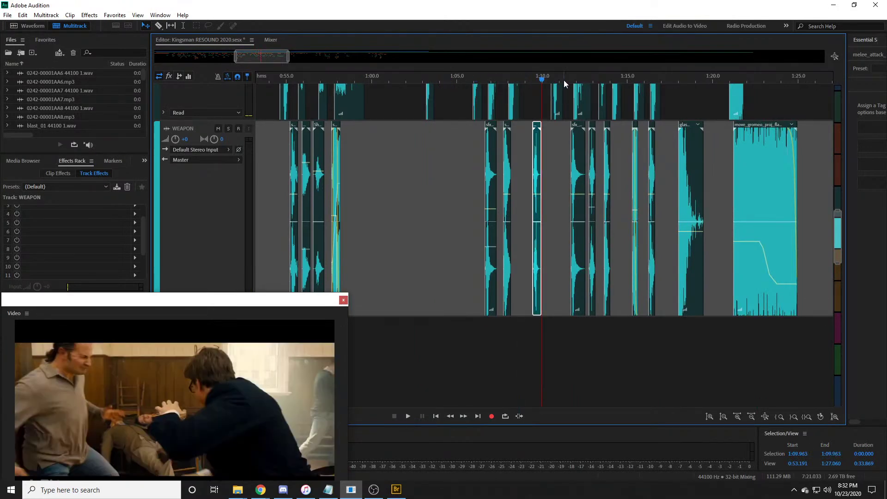
click(564, 79)
click(578, 80)
click(593, 80)
click(614, 80)
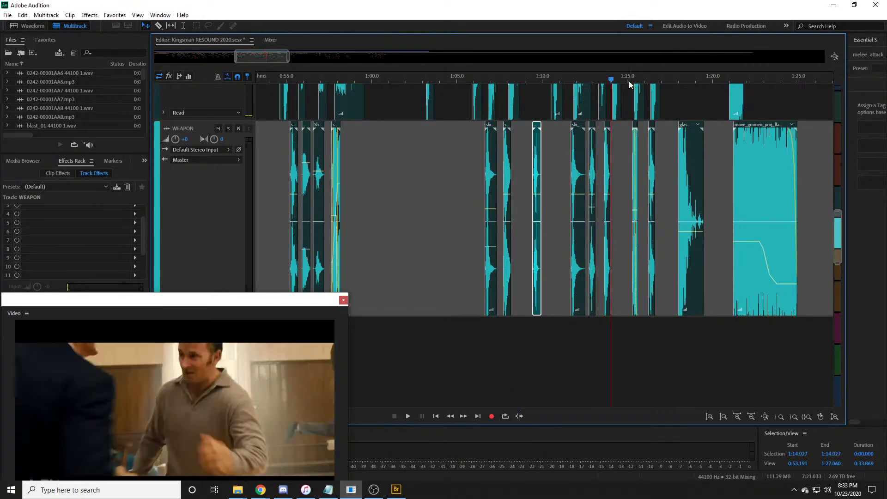
click(647, 79)
click(698, 79)
click(708, 79)
click(693, 80)
click(684, 80)
key(space)
Step: Examine the scene around 1:29.0 and play from about 1:38.4 to 1:42.8, looking for actions without sound effects
drag(269, 56, 290, 56)
scroll(545, 123, up, 1)
scroll(545, 123, up, 2)
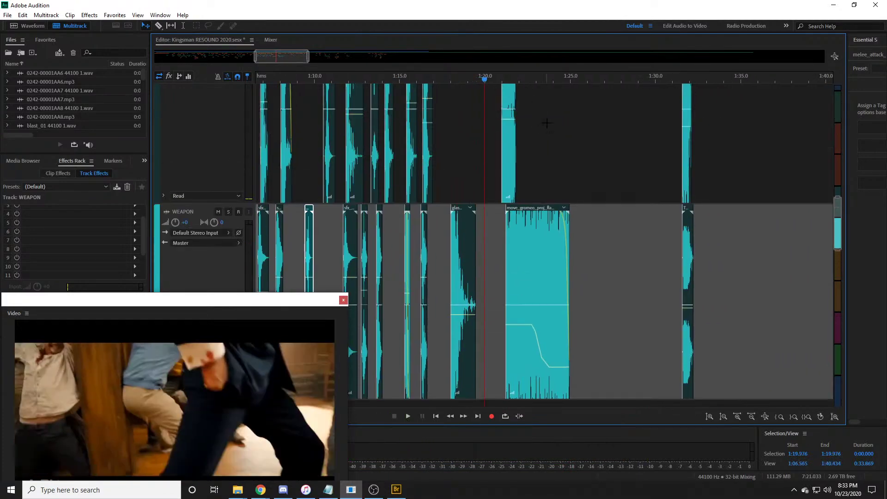
click(661, 81)
click(636, 80)
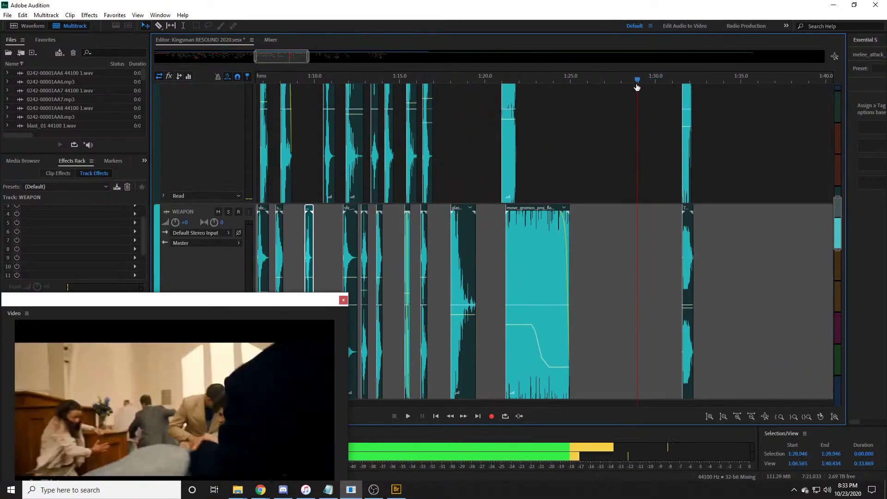
scroll(467, 79, down, 2)
drag(600, 82, 716, 82)
key(space)
scroll(521, 81, down, 2)
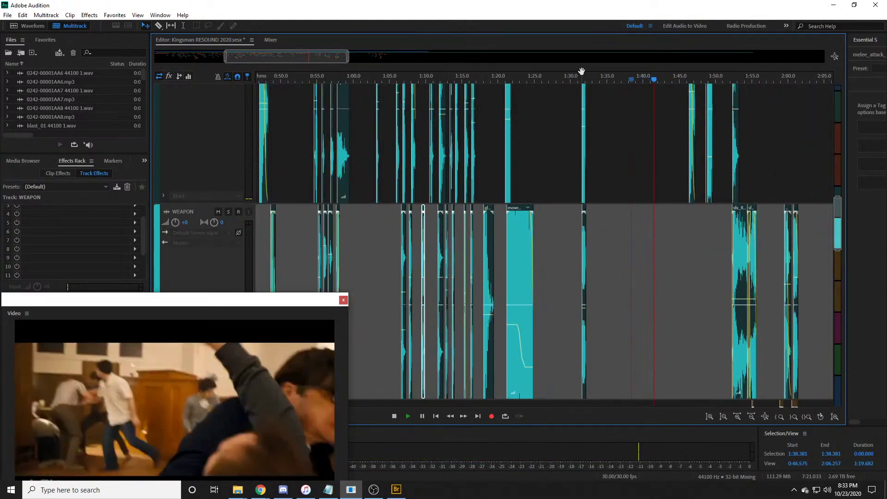
key(space)
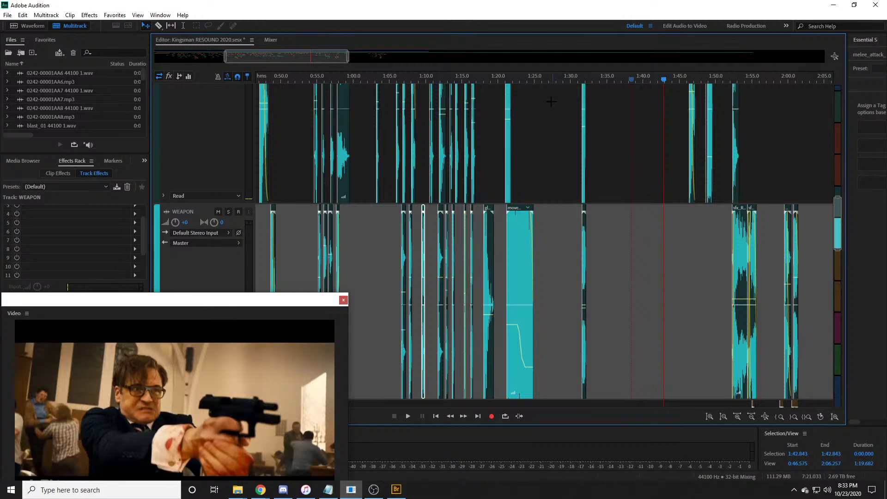
mouse_move(296, 58)
mouse_down()
mouse_move(305, 59)
mouse_move(295, 59)
mouse_up()
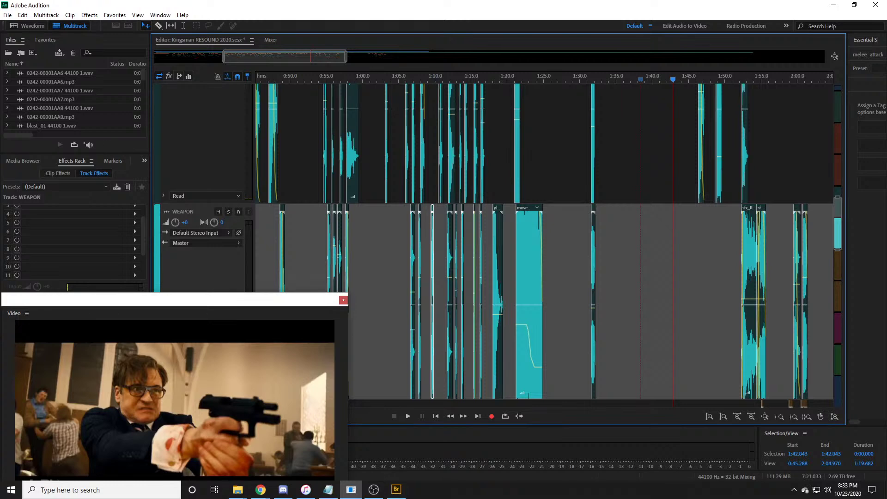
key(alt+Tab)
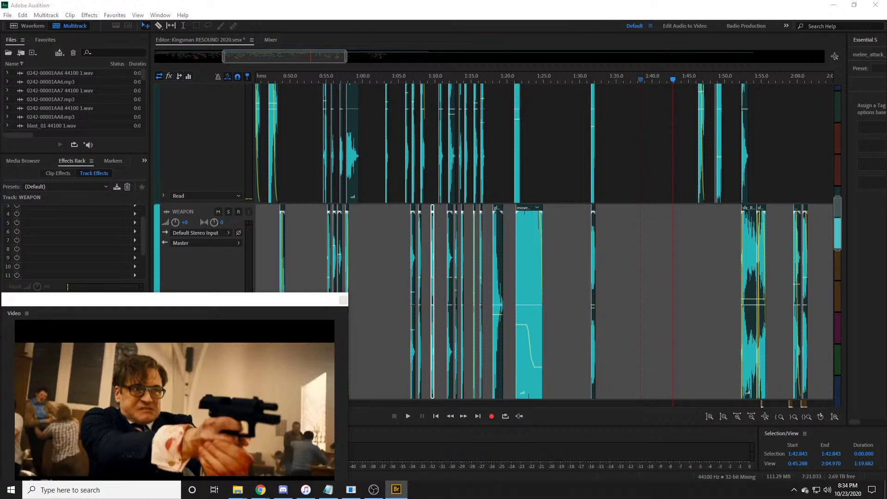
Step: Play from about 1:15.8 and from about 1:26.2, stopping at the pistol shot at about 1:29.8
click(477, 104)
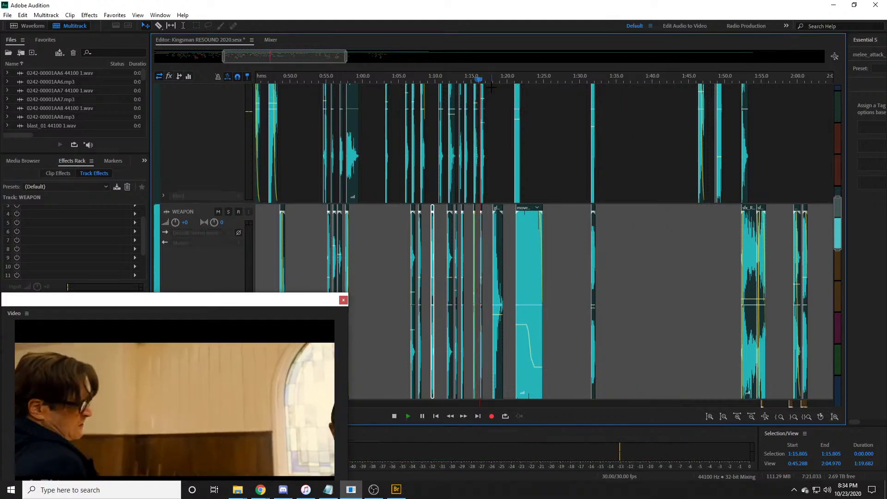
scroll(591, 81, up, 4)
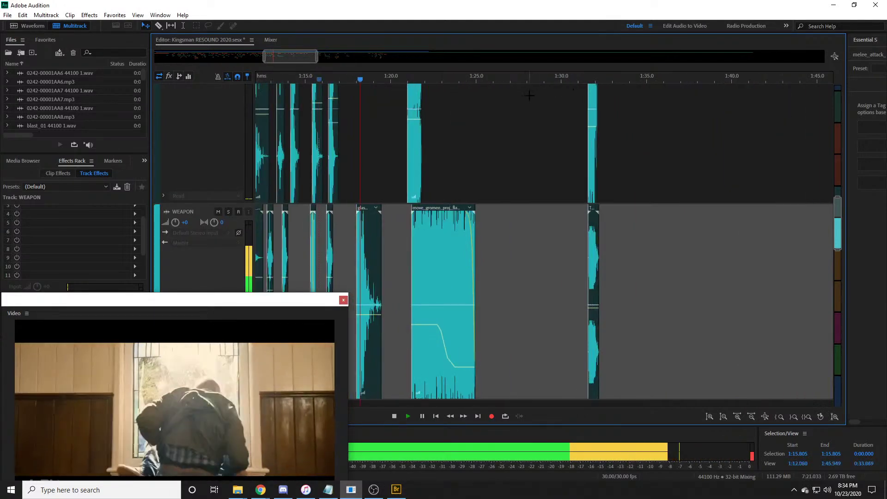
key(space)
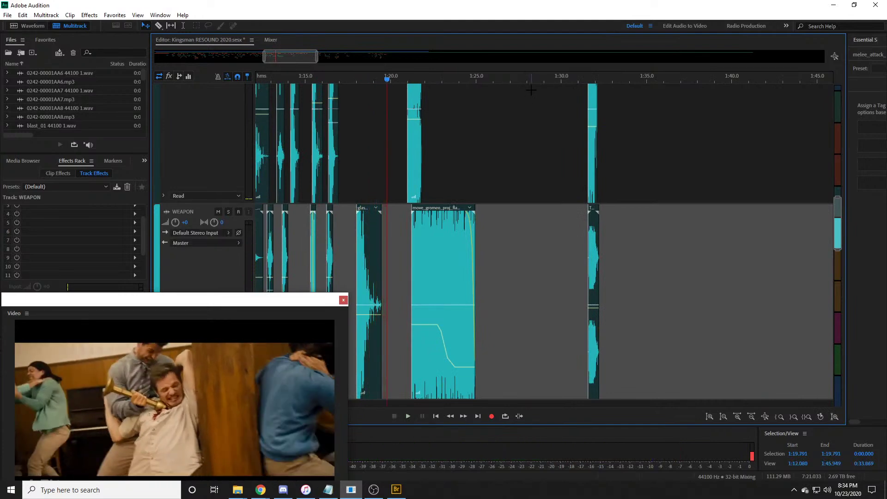
key(space)
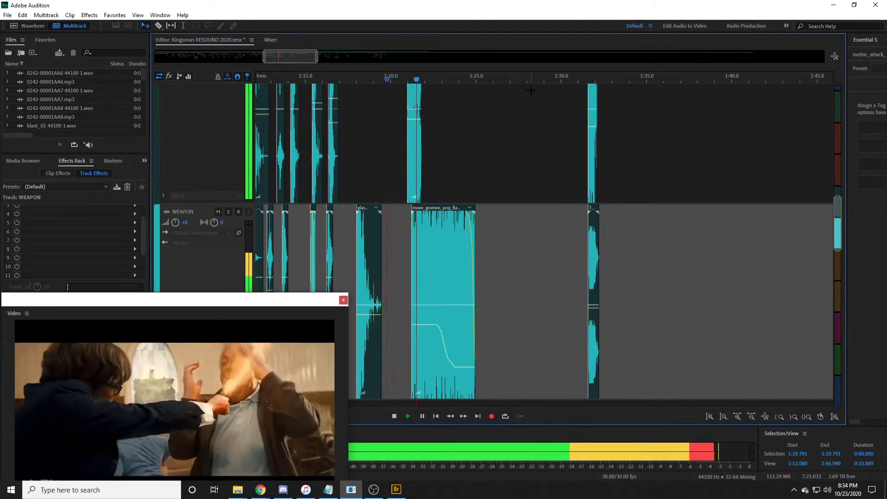
click(495, 79)
key(space)
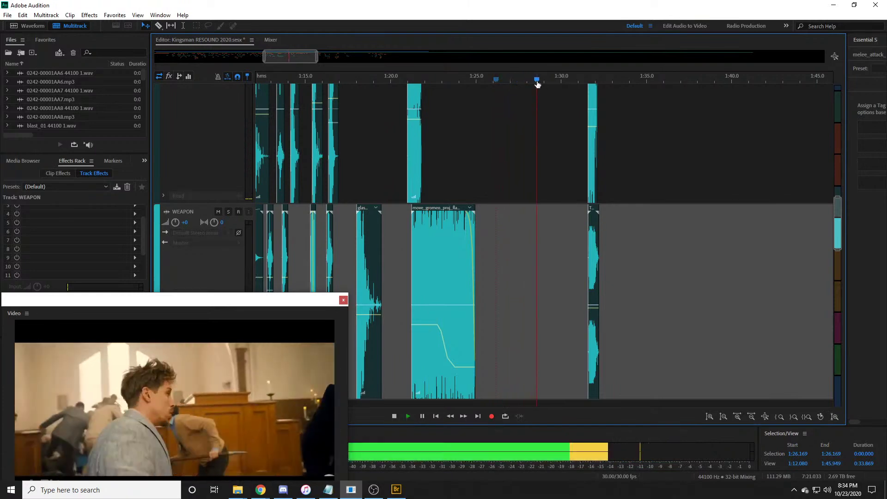
key(space)
scroll(494, 78, down, 1)
key(space)
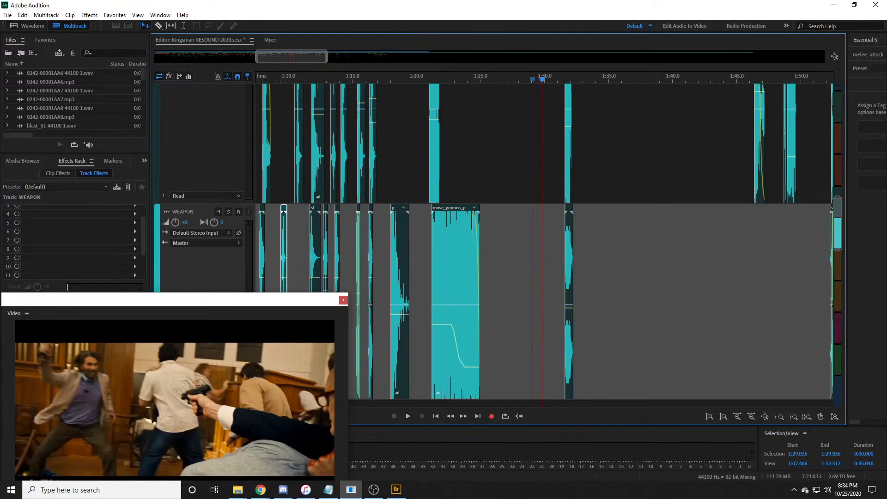
Step: Add the H5_CE_Pistol_1_(Echo) effect to the WEAPON track at about 1:26 and trim its end to about 1:28.1
drag(293, 267, 506, 268)
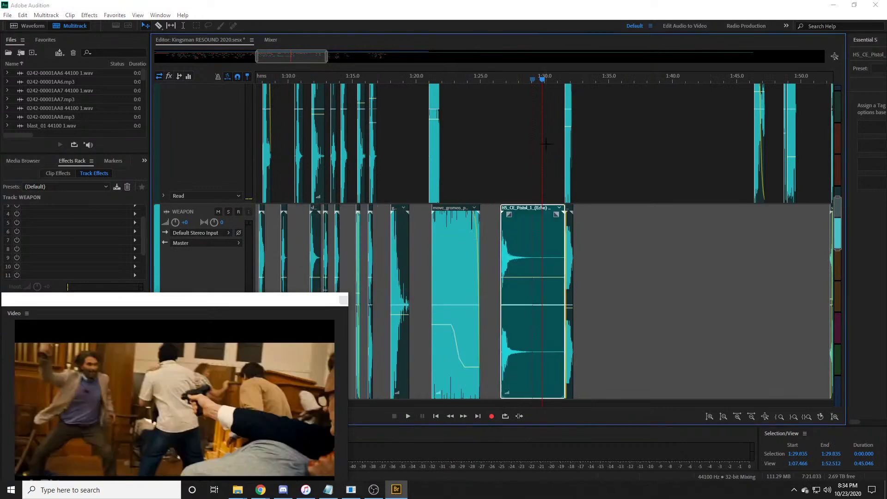
scroll(557, 83, up, 4)
drag(539, 237, 442, 245)
scroll(466, 215, down, 3)
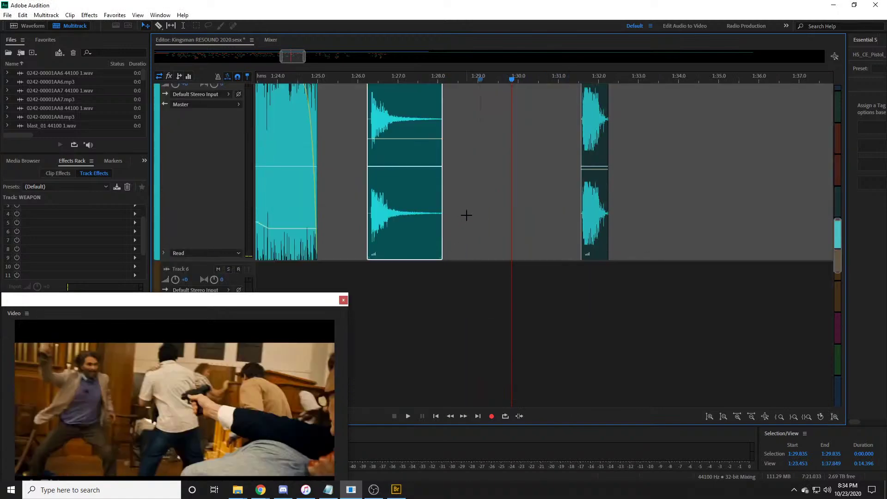
Step: Move the H5_CE_Pistol_1_(Echo) clip to about 1:29.8 on the WEAPON track, near the pistol shot
scroll(467, 216, up, 5)
drag(427, 328, 517, 295)
scroll(489, 235, up, 3)
drag(492, 300, 544, 300)
scroll(544, 80, up, 2)
scroll(544, 79, up, 1)
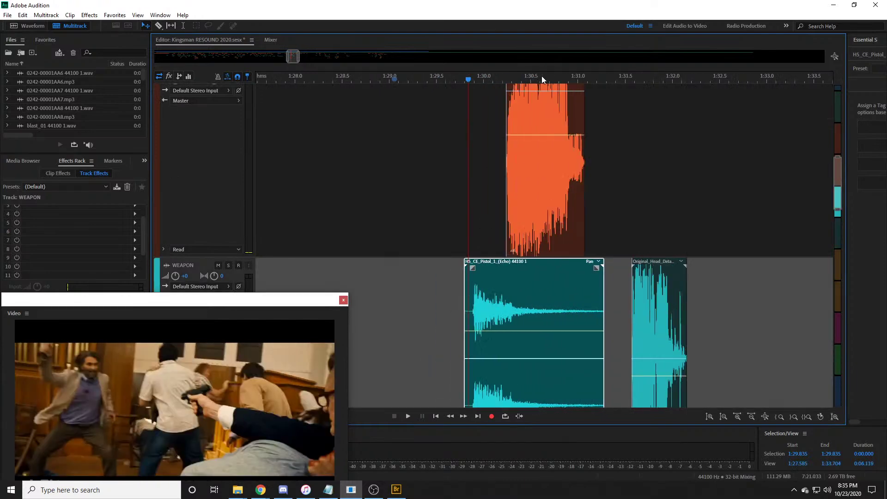
Step: Align the H5_CE_Pistol_1_(Echo) gunshot peak with the muzzle flash at about 1:29.8 and play it against the video
drag(467, 79, 492, 83)
scroll(465, 81, up, 2)
scroll(457, 81, up, 5)
drag(527, 290, 536, 289)
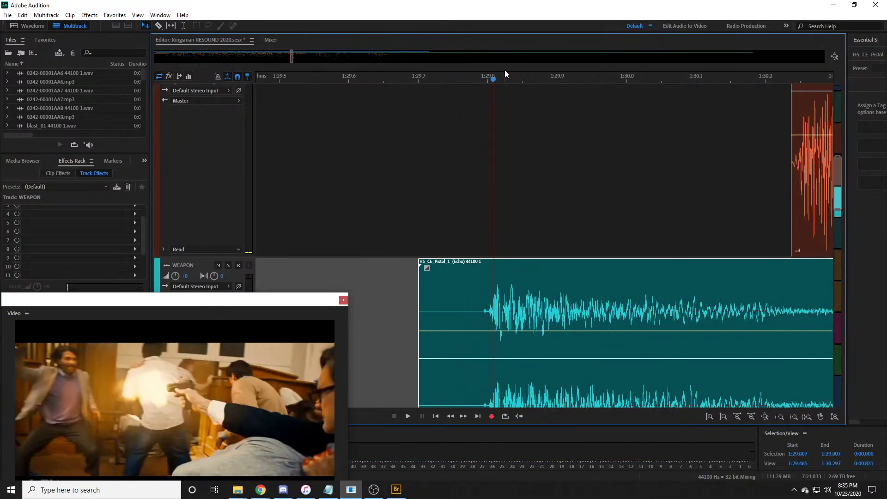
scroll(491, 79, down, 4)
click(491, 81)
key(space)
key(space)
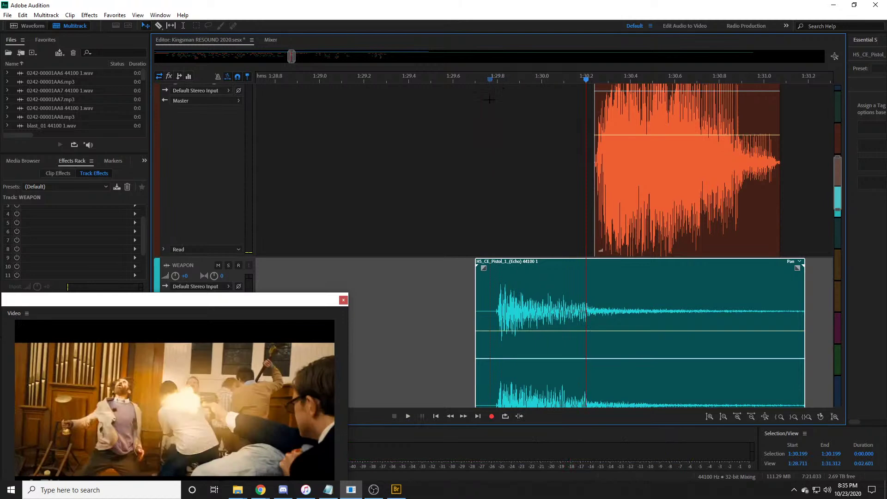
Step: Raise the H5_CE_Pistol_1_(Echo) clip's volume to about +4.7 dB and play the gunshot
scroll(549, 221, down, 3)
drag(552, 220, 558, 194)
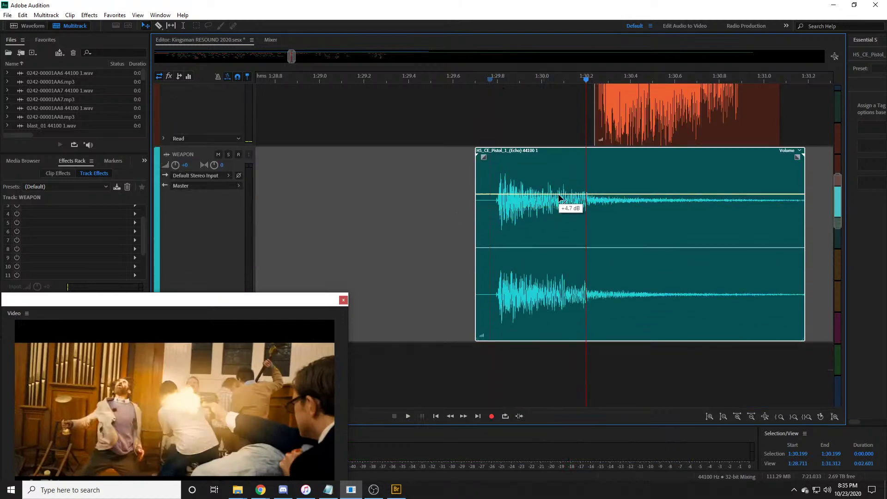
click(478, 79)
key(space)
key(space)
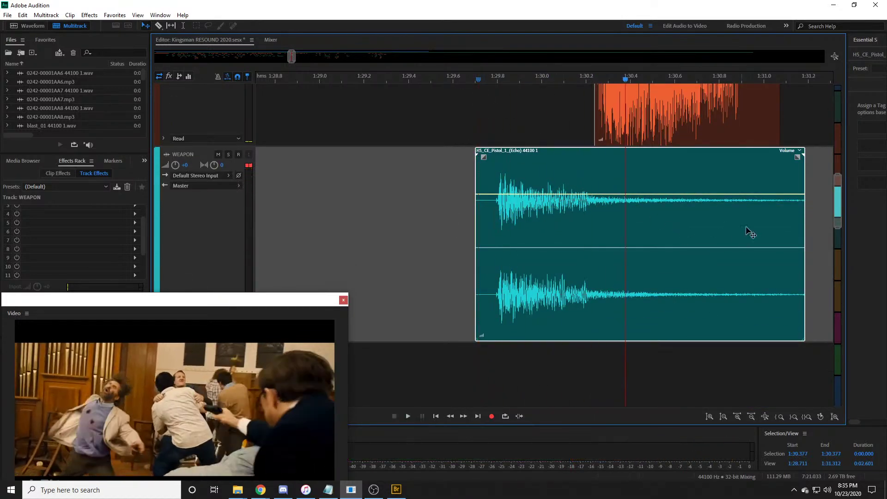
Step: Trim the end of the H5_CE_Pistol_1_(Echo) clip to about 1:30.9 and play it from about 1:29.7
drag(805, 216, 749, 217)
scroll(572, 180, down, 2)
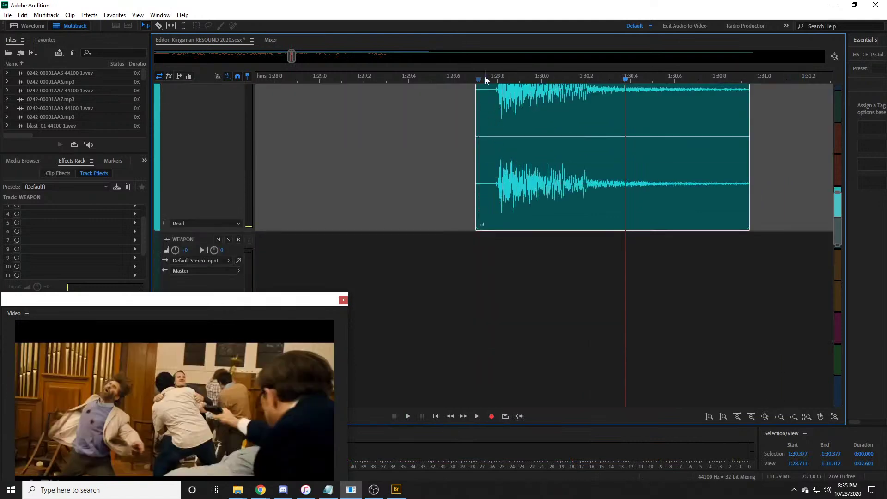
click(483, 79)
key(space)
key(space)
Step: Add the H5_CE_Pistol_2_(Echo) effect to the second WEAPON track near the 1:30.2 muzzle flash, then cut off and delete its tail
drag(576, 82, 584, 80)
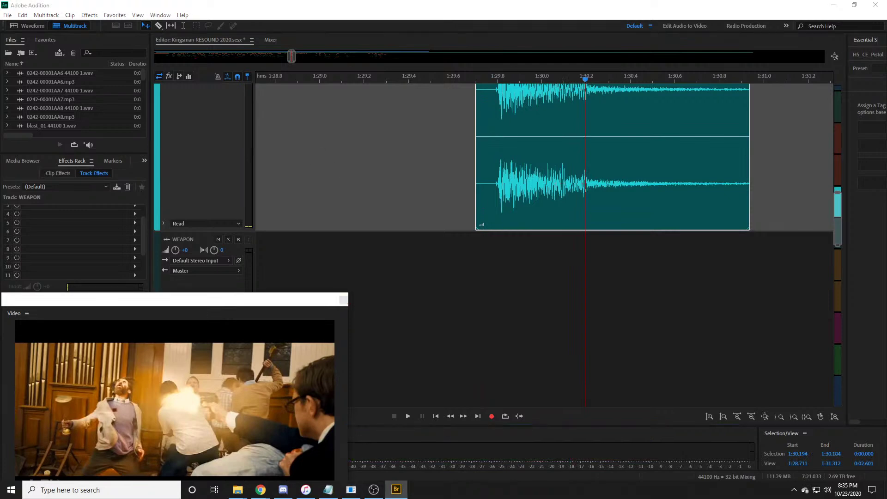
drag(545, 319, 492, 312)
drag(585, 306, 658, 300)
key(r)
click(739, 300)
key(v)
click(767, 303)
key(Delete)
Step: Move the H5_CE_Pistol_2_(Echo) clip to start at about 1:30.1, matching its shot to the muzzle flash, and play both gunshots
drag(603, 250, 643, 259)
click(548, 80)
key(space)
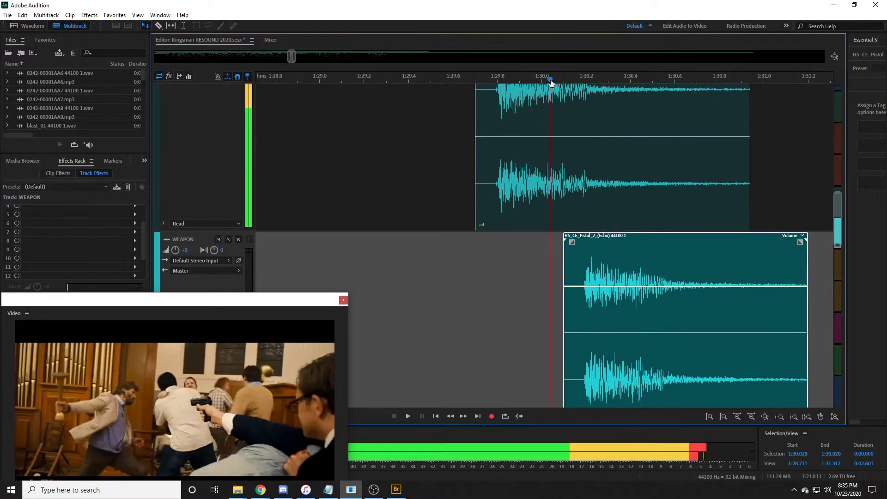
key(space)
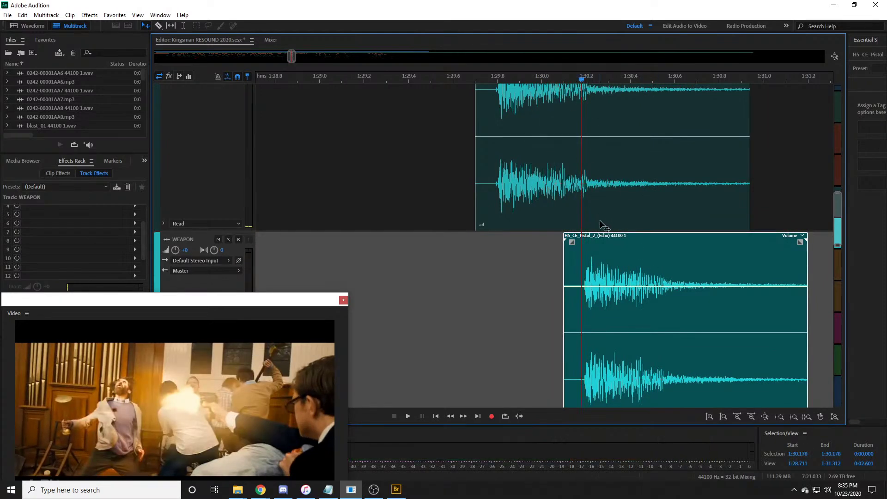
drag(606, 251, 597, 252)
click(495, 79)
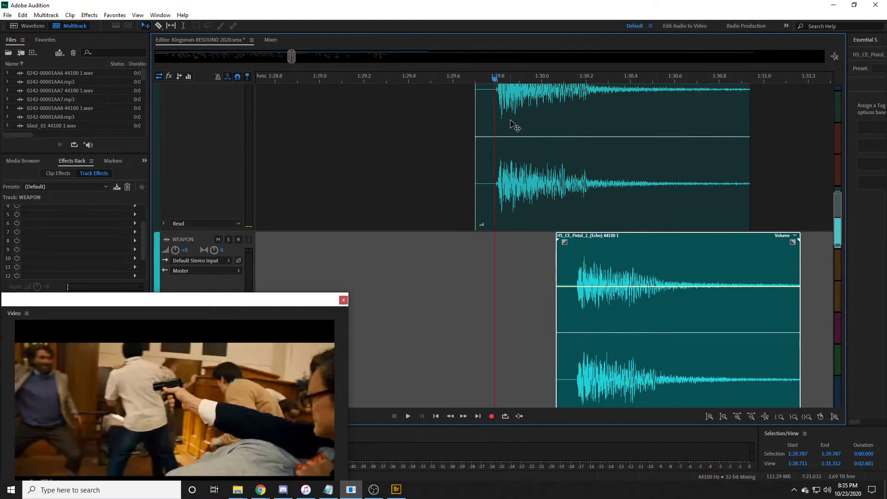
key(space)
Step: Play on to the next gunshot and add the H5_CE_Pistol_3_(Echo) effect to the first WEAPON track at about 1:34.5
key(minus)
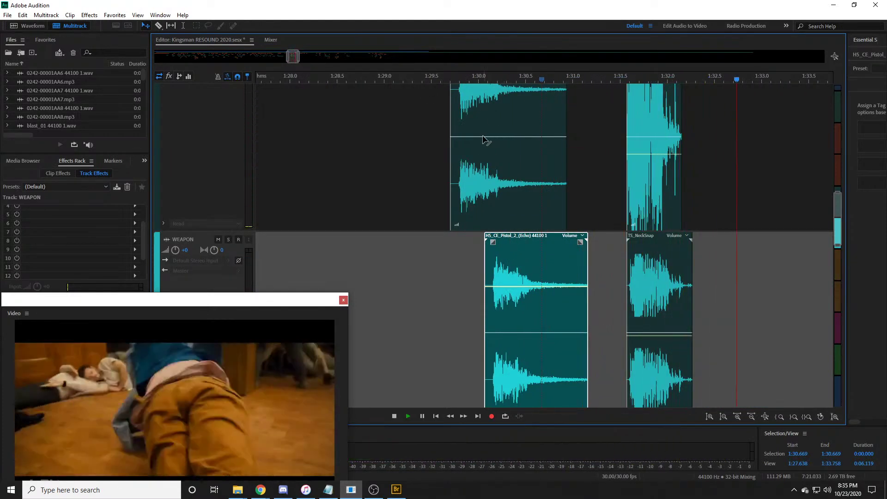
key(space)
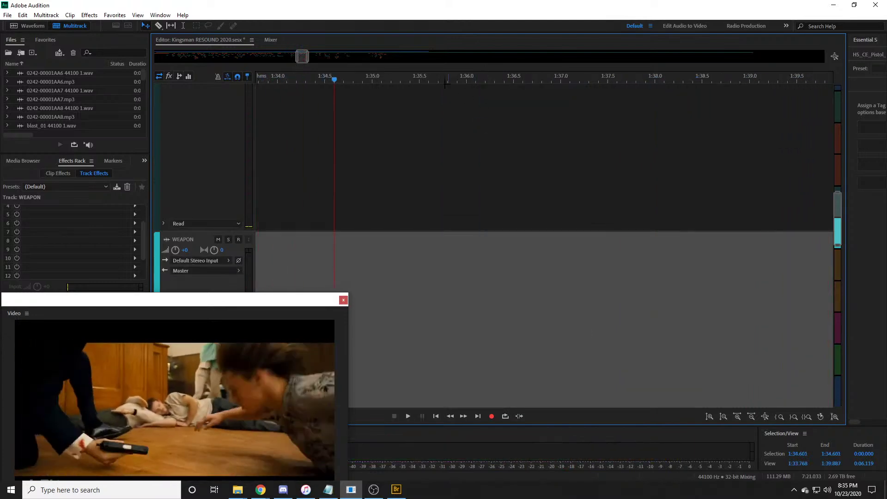
scroll(282, 76, up, 2)
key(alt+Tab)
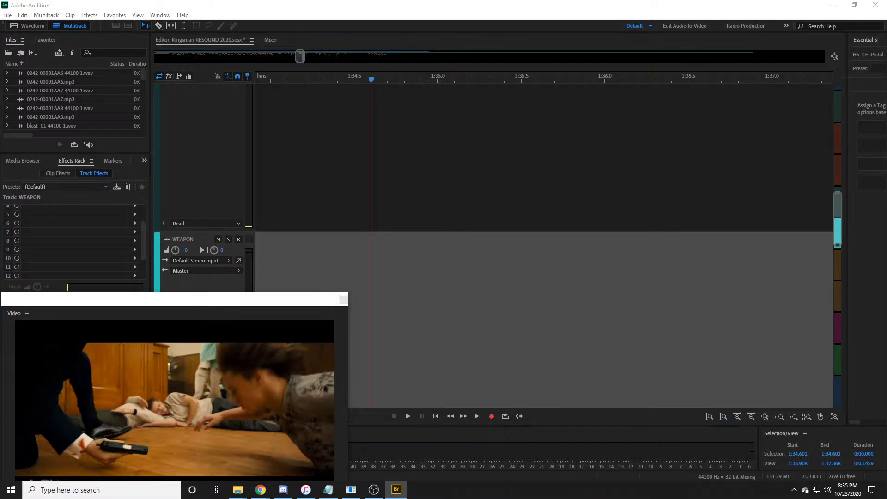
drag(0, 217, 386, 155)
key(space)
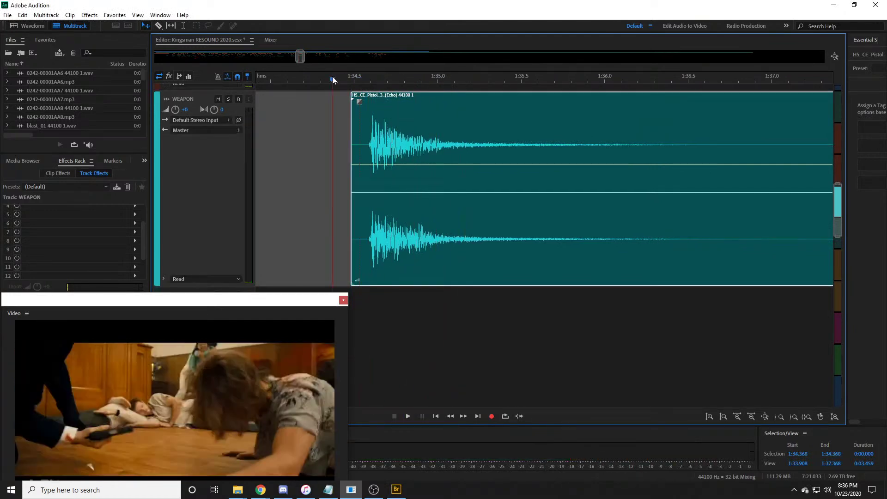
Step: Locate the muzzle flash at about 1:34.3 and move the H5_CE_Pistol_3_(Echo) clip to start at about 1:34.2
click(301, 79)
drag(300, 79, 318, 81)
drag(416, 152, 369, 155)
Step: Pan the H5_CE_Pistol_3_(Echo) clip partly left, raise its volume, and play the shot from about 1:34.2
drag(376, 193, 382, 167)
scroll(413, 79, down, 5)
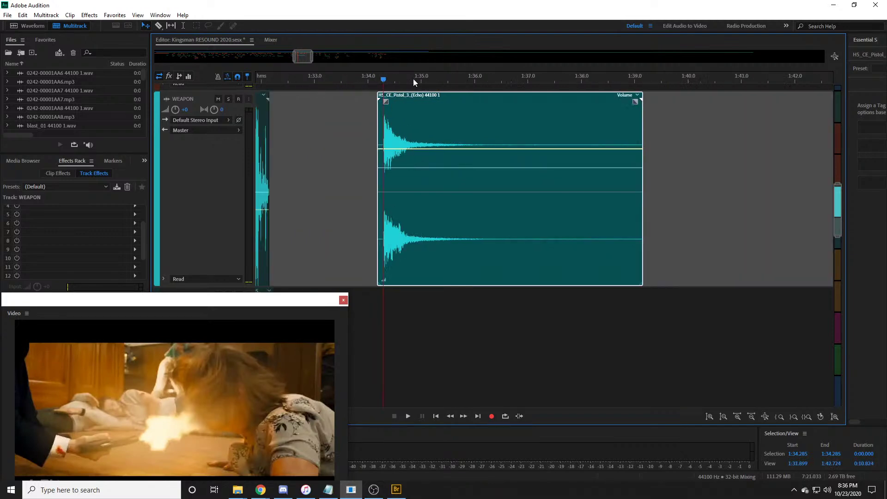
click(377, 80)
key(space)
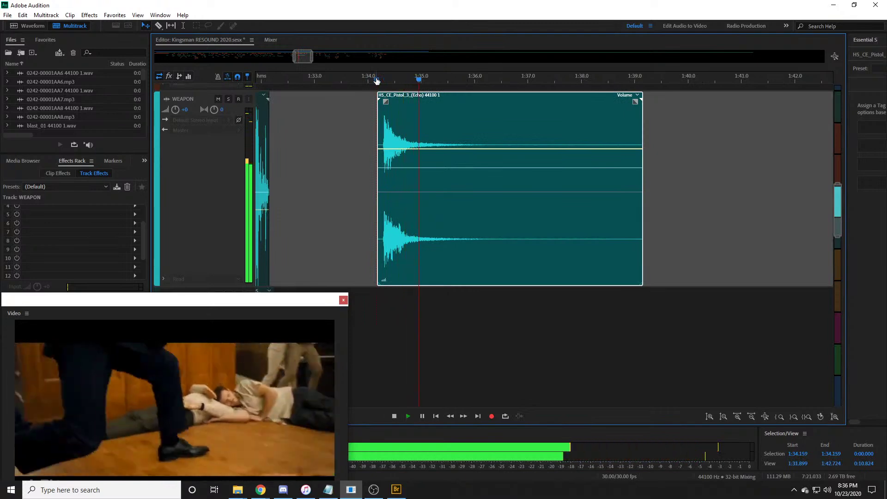
key(space)
Step: Play on to about 1:37.3 and add the H5_CE_Pistol_4_(Echo) effect to Track 3 at about 1:36.5
scroll(392, 103, up, 2)
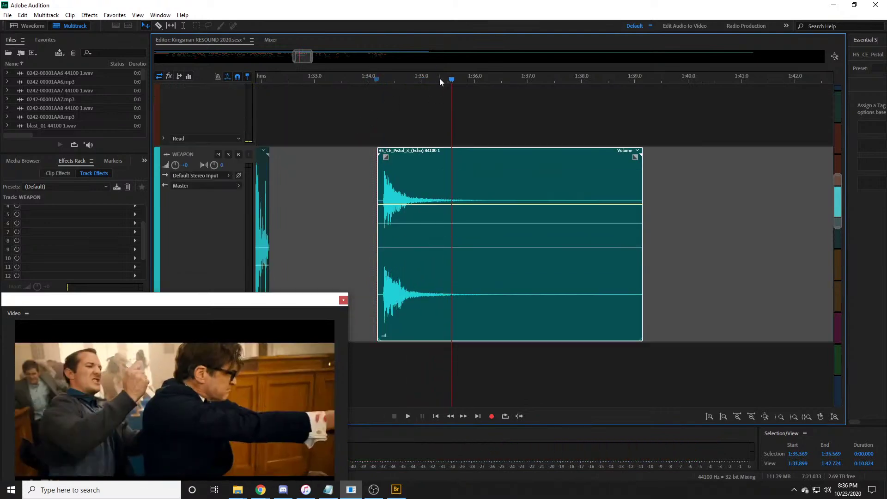
key(space)
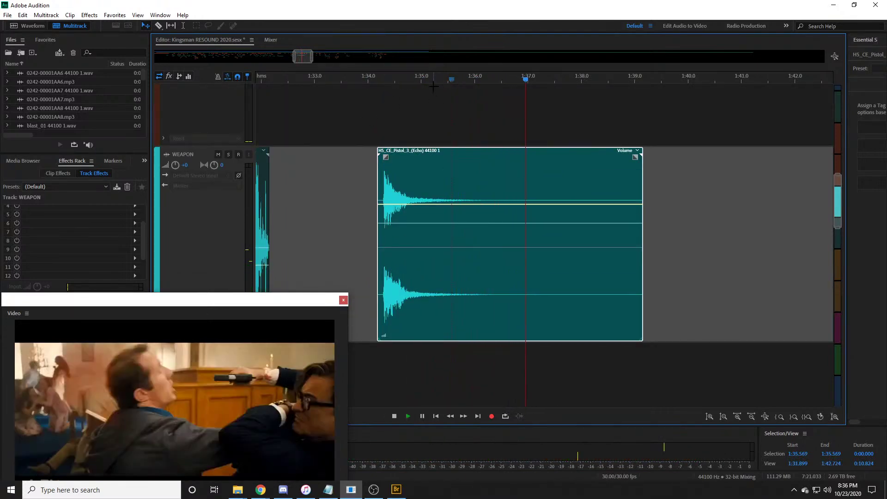
key(alt+Tab)
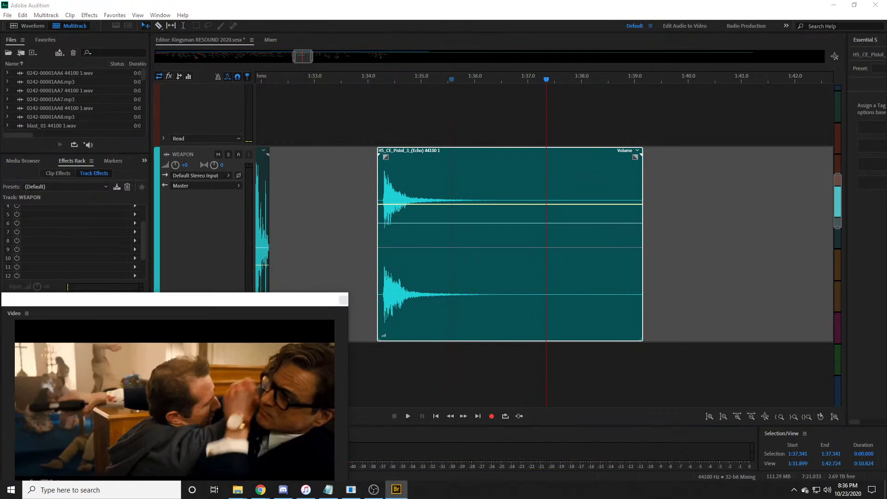
drag(530, 143, 500, 138)
scroll(490, 143, down, 3)
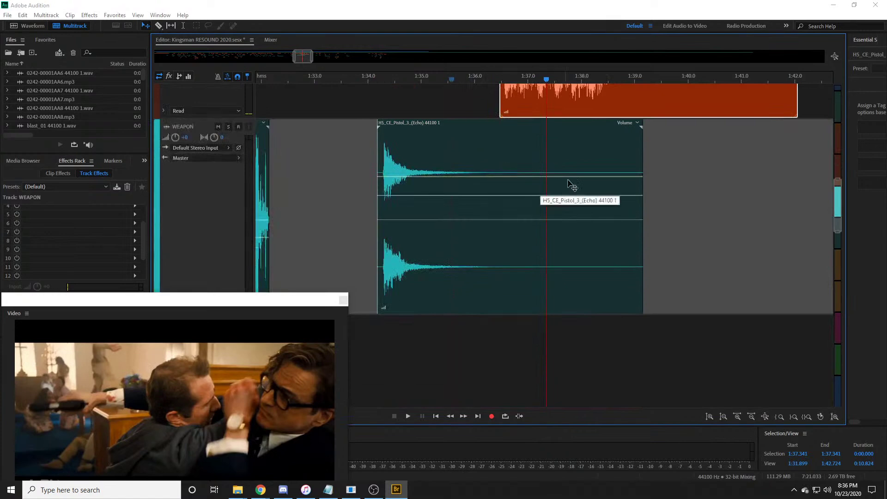
Step: Trim the end of the H5_CE_Pistol_3_(Echo) clip to about 1:36.2 and delete the newly added H5_CE_Pistol_4_(Echo) clip
click(633, 159)
drag(639, 156, 483, 156)
drag(559, 111, 566, 198)
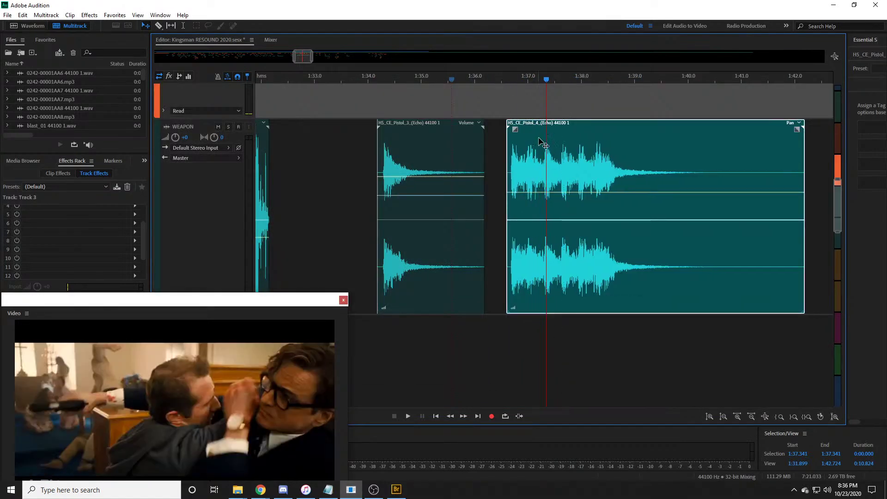
key(Delete)
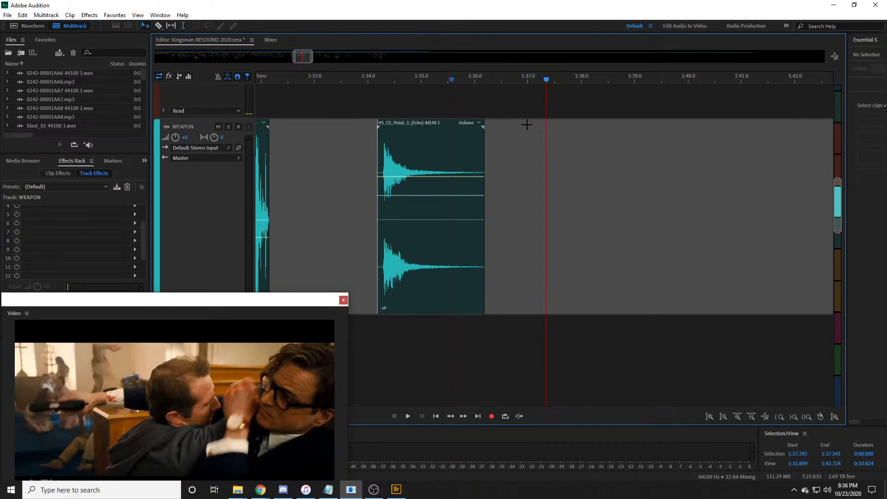
Step: Play the two pistol shots again from about 1:29.7 and select the H5_CE_Pistol_2_(Echo) clip
scroll(558, 96, left, 5)
click(415, 80)
scroll(386, 158, down, 2)
scroll(386, 158, down, 2)
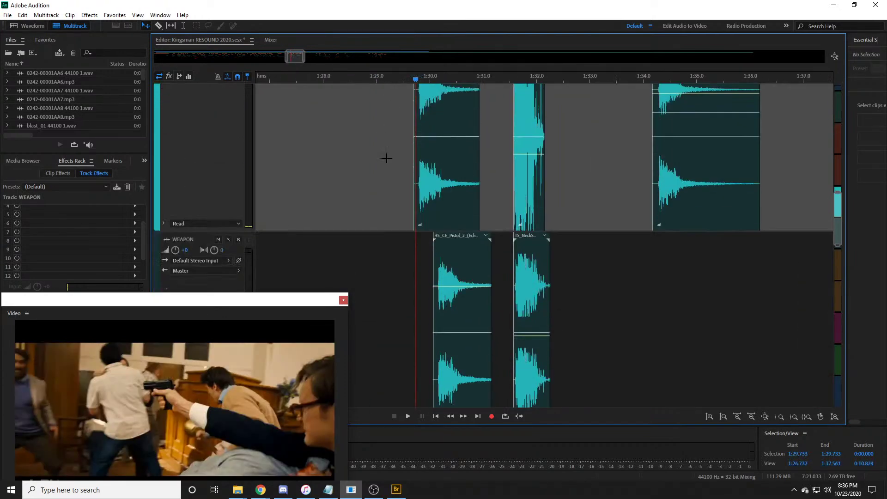
key(space)
key(space)
click(476, 259)
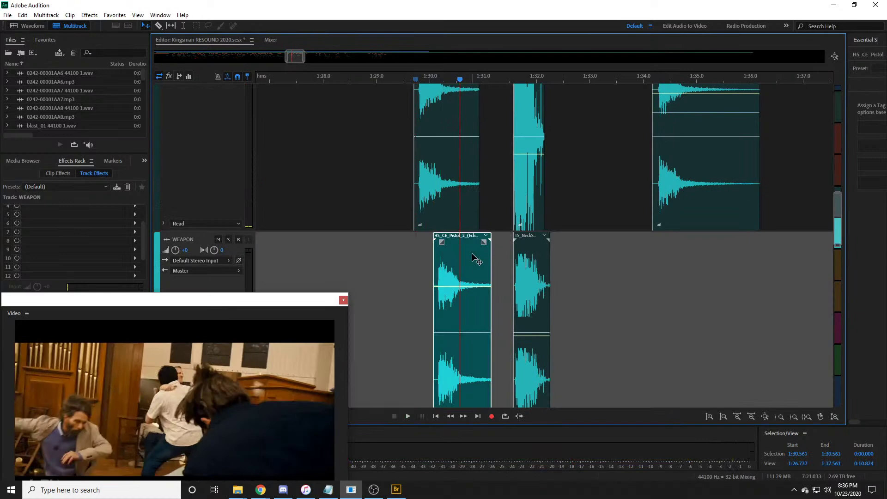
Step: Play the scene from about 1:30.6 to 1:37.1 to review the placed effects and find the next gunshot
scroll(418, 82, up, 2)
key(space)
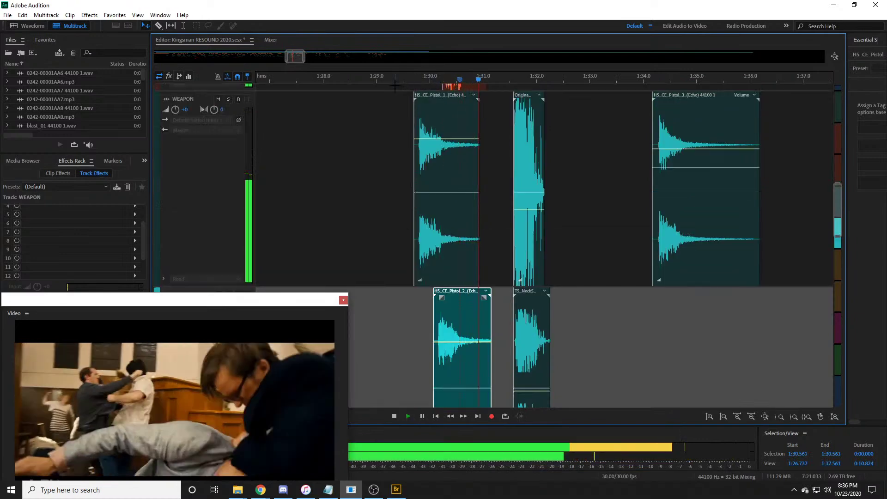
scroll(400, 81, down, 1)
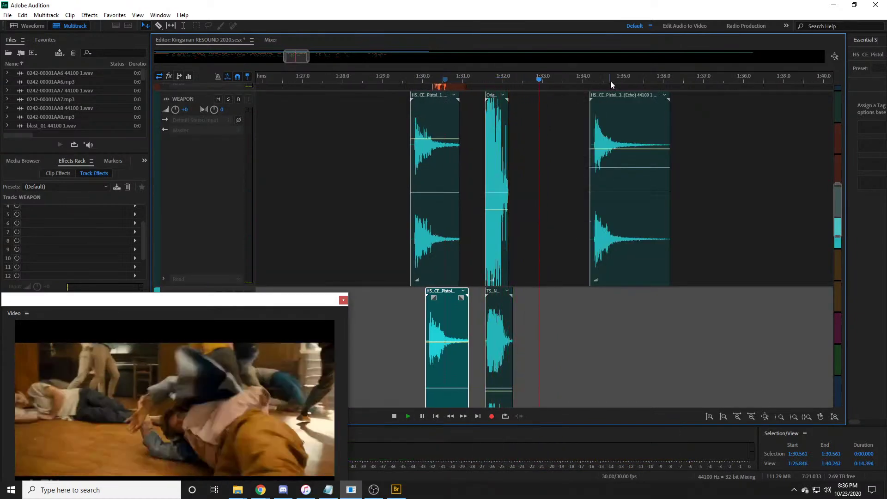
scroll(608, 82, up, 2)
scroll(431, 86, down, 1)
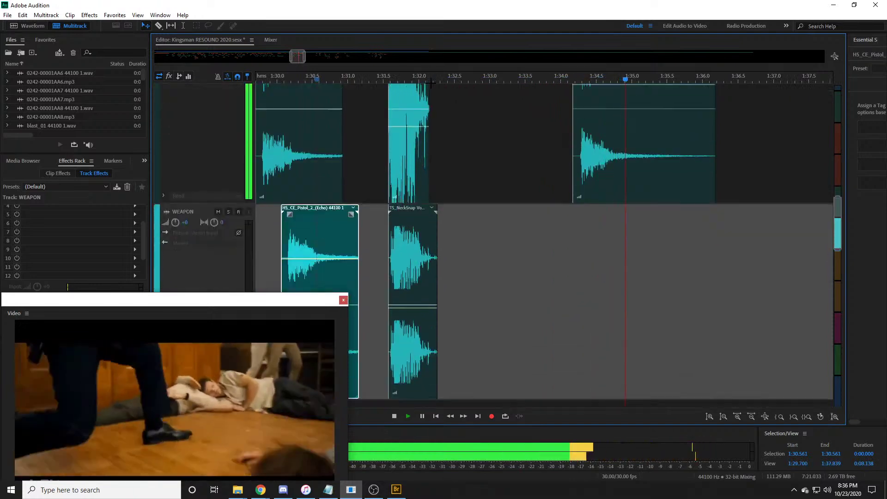
key(space)
scroll(434, 75, down, 4)
key(space)
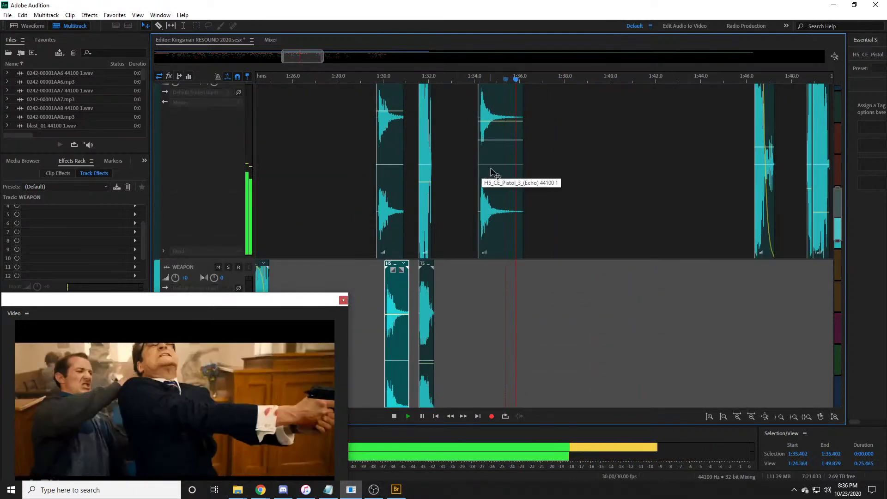
key(space)
scroll(565, 82, up, 3)
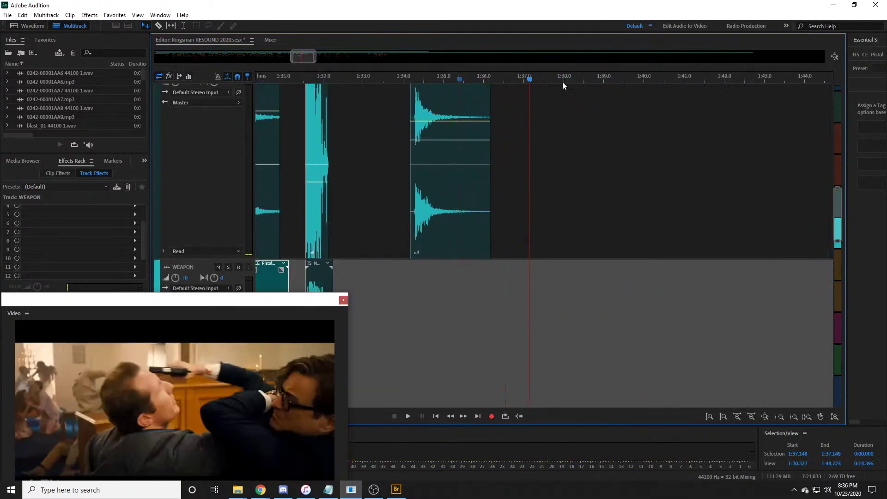
Step: Paste a copy of the H5_CE_Pistol_2_(Echo) clip on the first WEAPON track at the muzzle flash near 1:36.9
click(505, 82)
key(space)
key(space)
click(508, 82)
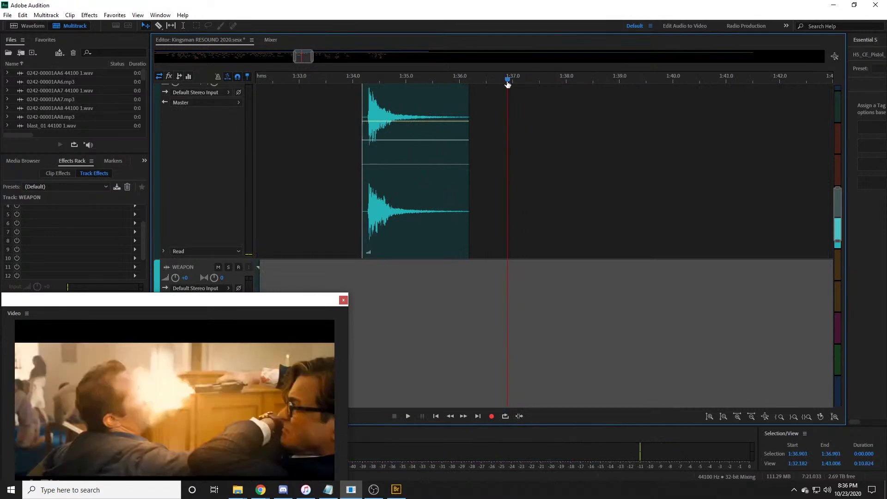
click(573, 196)
key(ctrl+v)
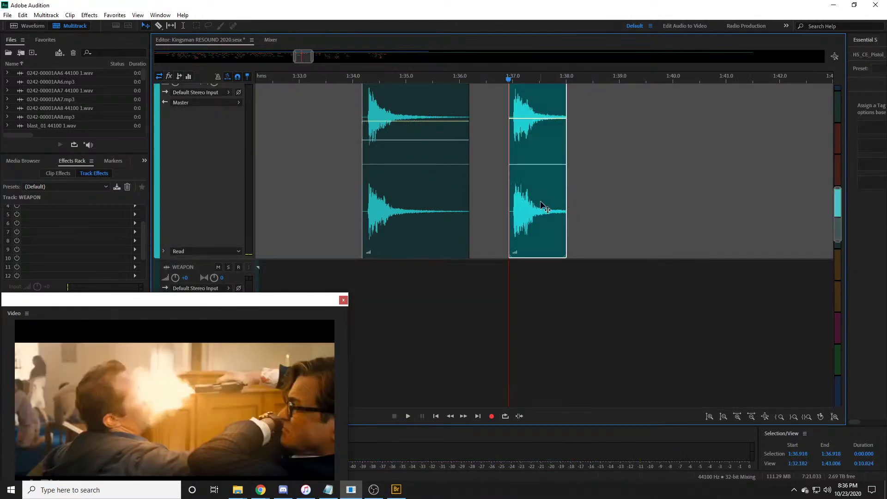
Step: Move the pasted gunshot slightly earlier to start at about 1:36.8 and play it against the video
drag(545, 205, 540, 206)
click(504, 81)
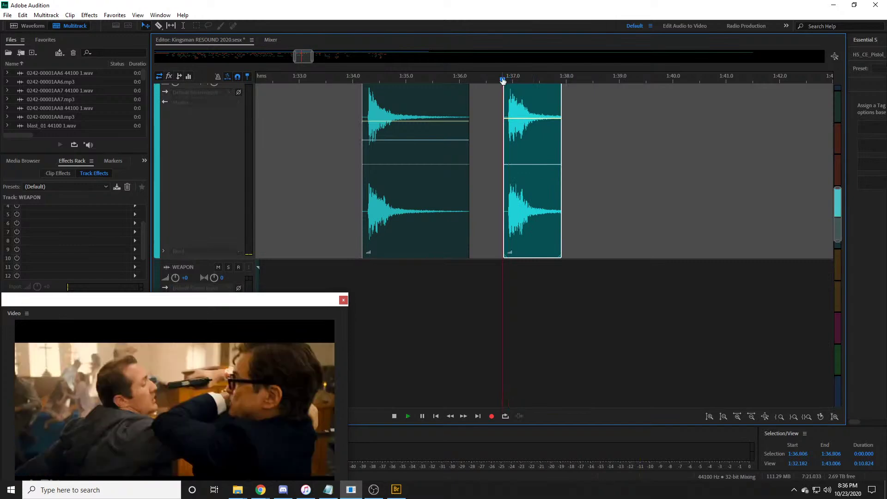
key(space)
key(space)
Step: Paste a copy of the H5_CE_Pistol_3_(Echo) clip starting at about 1:38.1, pan it further left, and play it
click(437, 100)
mouse_move(575, 81)
mouse_down()
mouse_move(596, 81)
mouse_move(564, 81)
mouse_move(577, 82)
mouse_up()
key(ctrl+v)
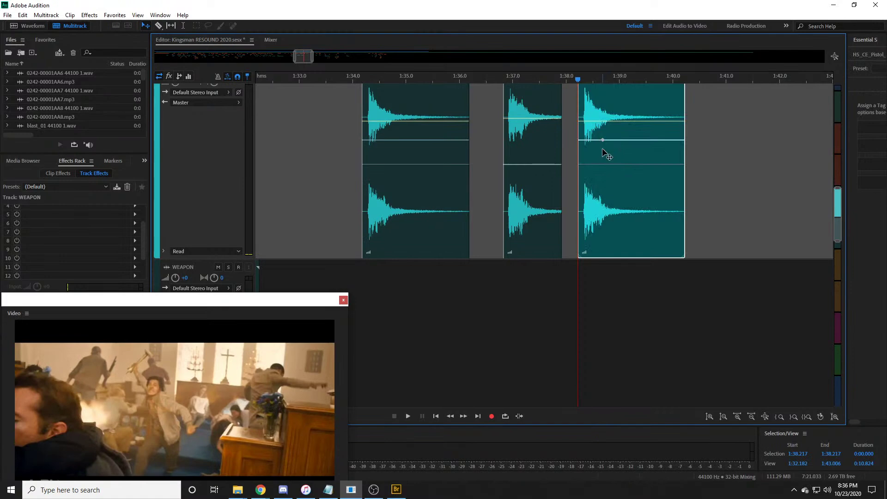
drag(603, 141, 593, 121)
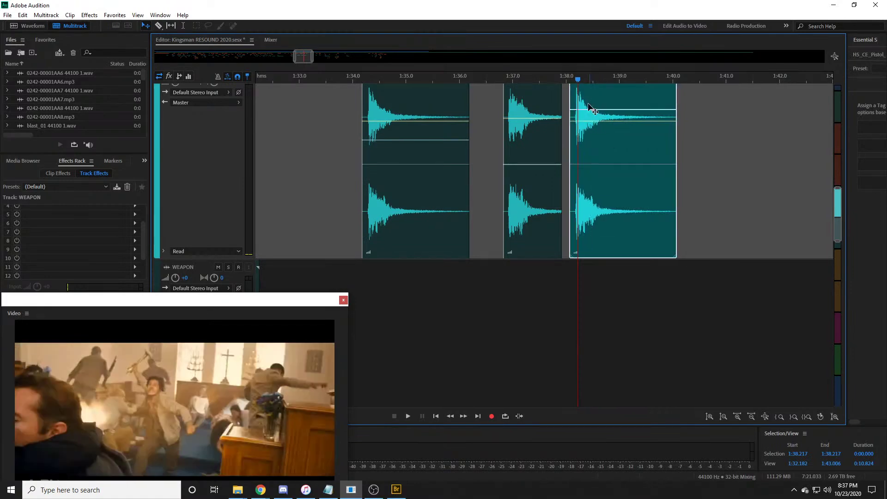
key(space)
key(space)
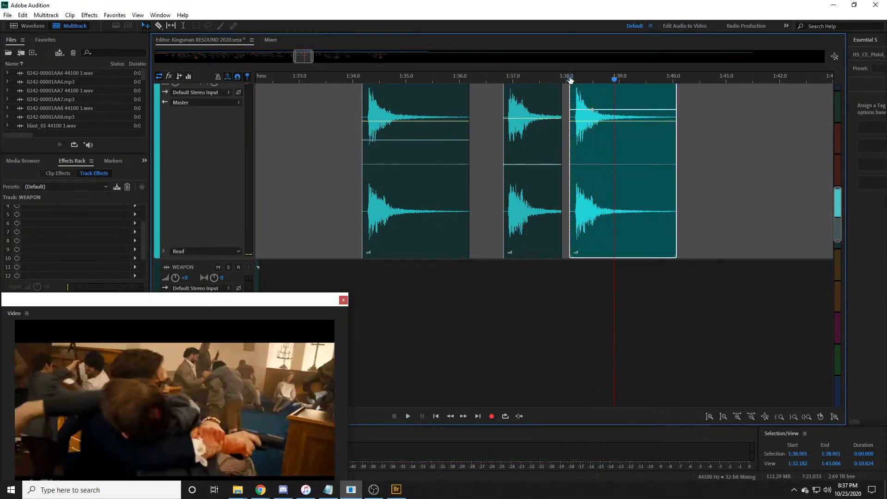
Step: Play the scene around 1:37 to 1:39.8 to check the latest gunshots and find the next one
scroll(569, 79, down, 2)
key(space)
key(space)
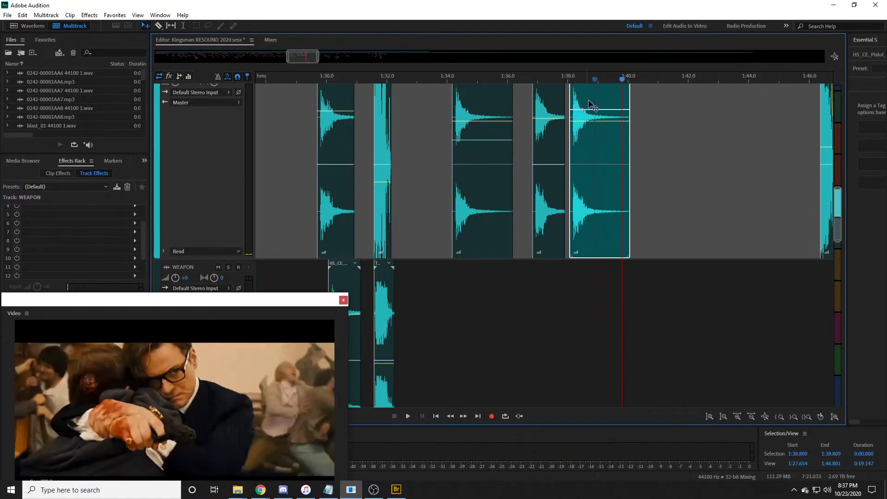
scroll(644, 75, up, 3)
click(445, 76)
key(space)
Step: Trim the end of the 1:38.1 gunshot to about 1:39.0 and paste a copy of the 1:36.8 gunshot at about 1:39.5
click(478, 109)
click(509, 76)
key(space)
key(space)
drag(619, 97, 593, 81)
key(ctrl+v)
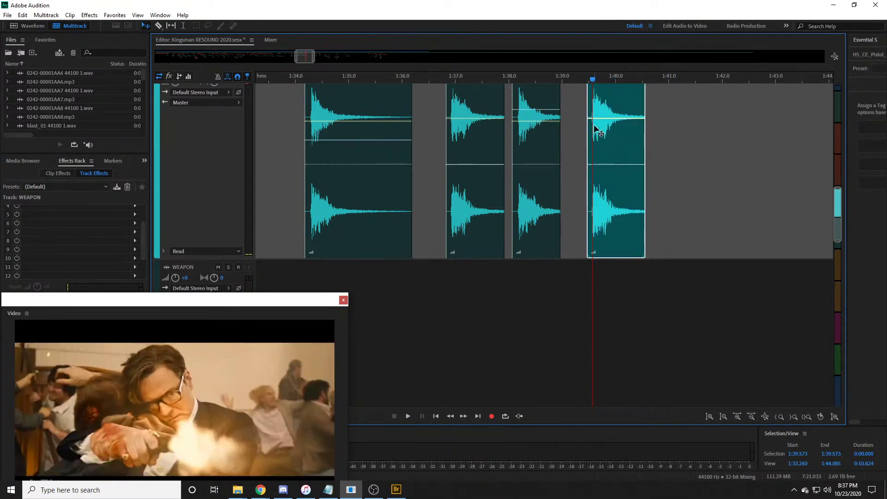
Step: Scrub the video between about 1:39.3 and 1:39.8 to compare the pasted gunshot with the muzzle flash
scroll(601, 79, up, 3)
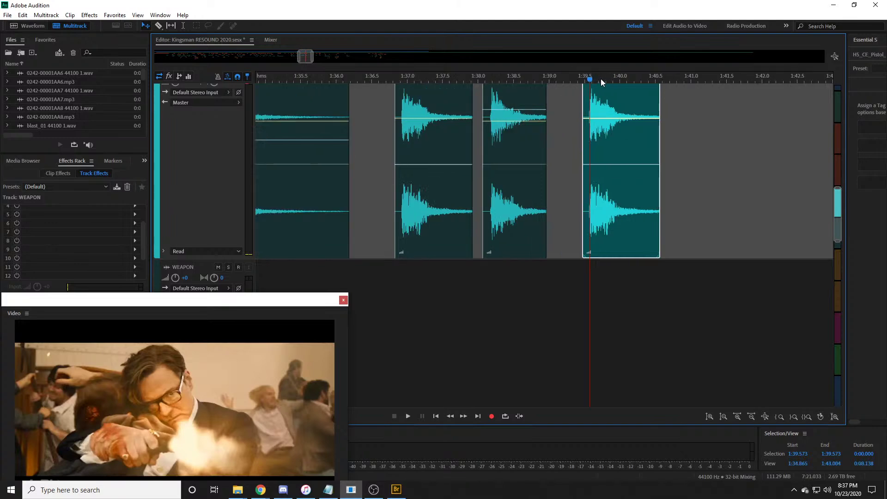
drag(586, 80, 578, 80)
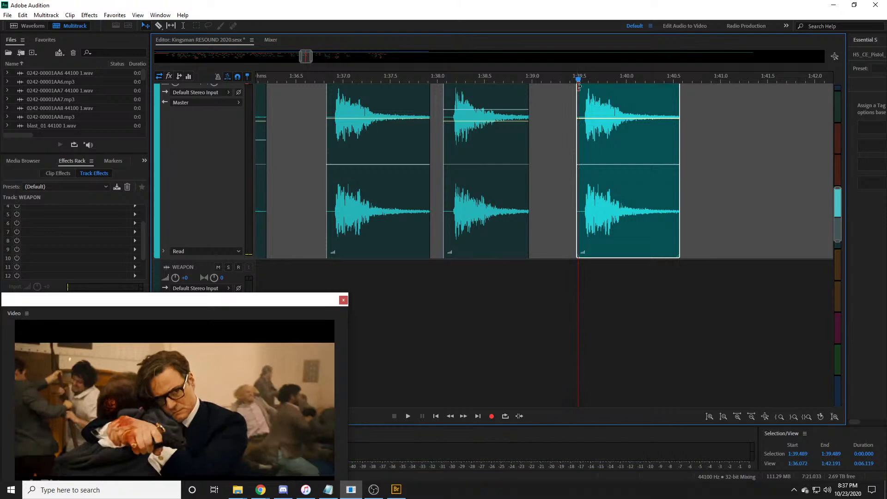
click(558, 82)
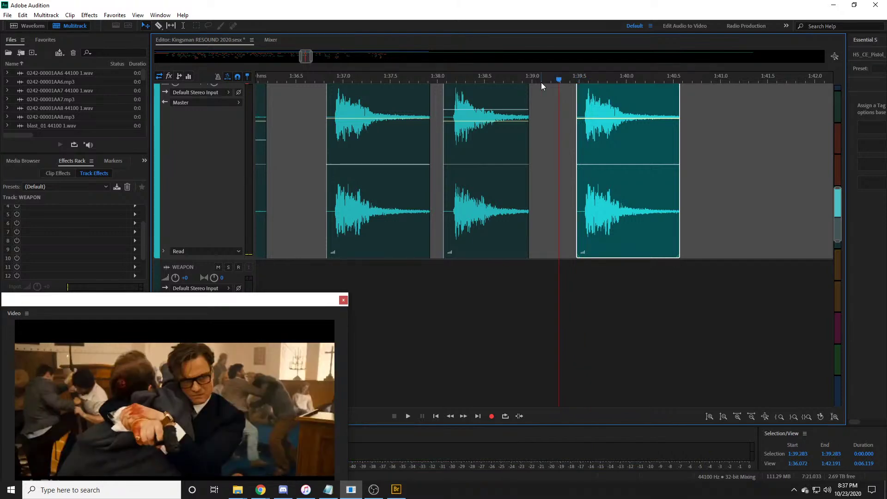
click(569, 82)
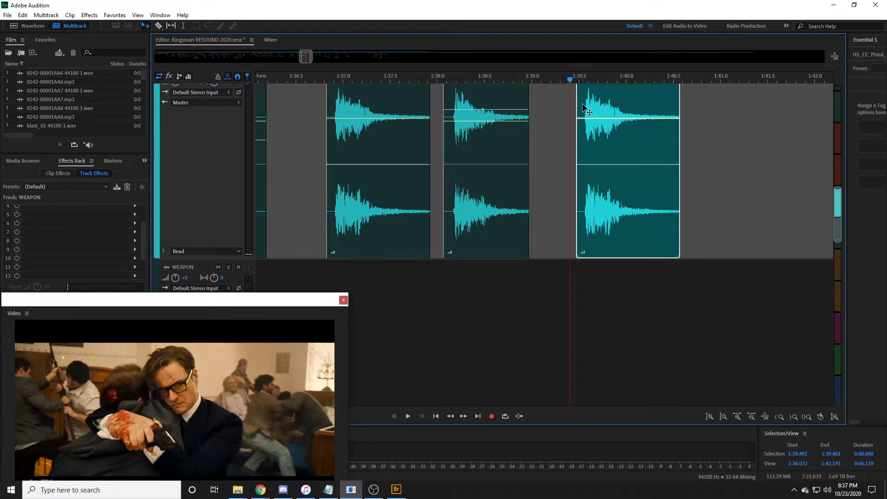
drag(570, 80, 608, 79)
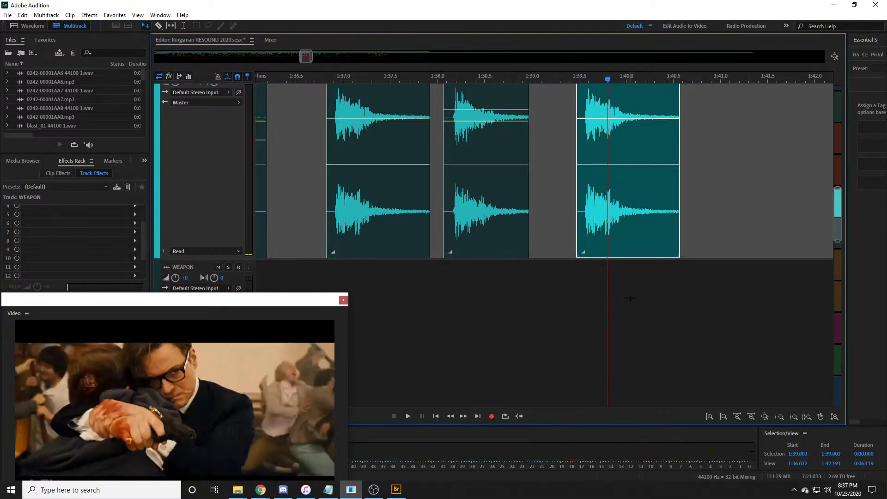
Step: Paste the copied HS_CE_Pistol_2_(Echo) clip onto the second WEAPON track and shift it slightly earlier, starting at about 1:39.7
click(630, 290)
key(ctrl+v)
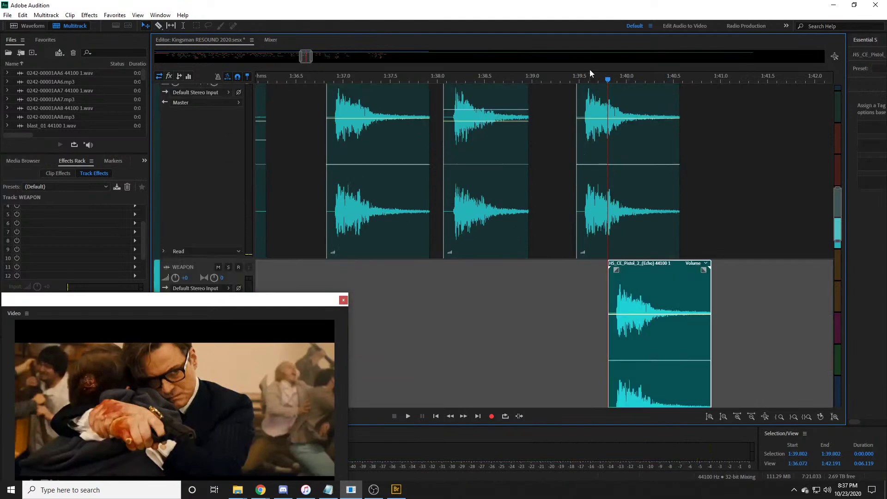
drag(640, 270, 633, 270)
Step: Play the session from about 1:39.5 to 1:45 to check the new pistol shot's timing against the video
key(space)
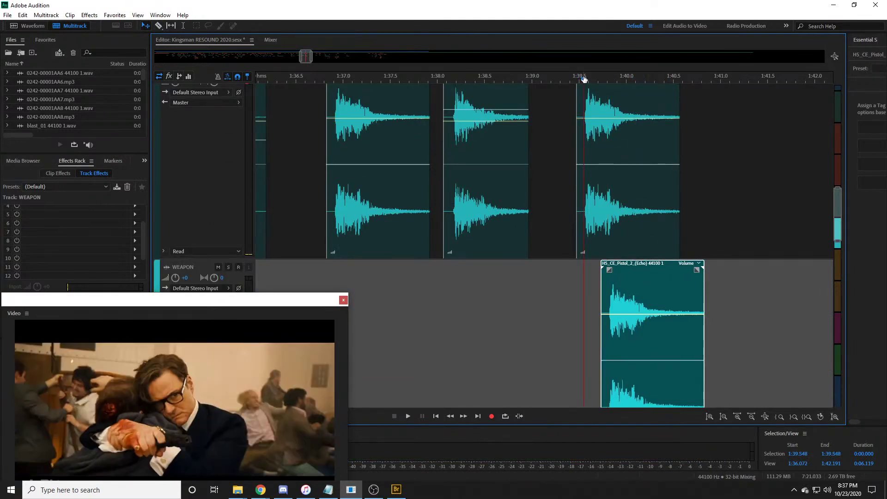
scroll(584, 79, down, 4)
key(space)
key(space)
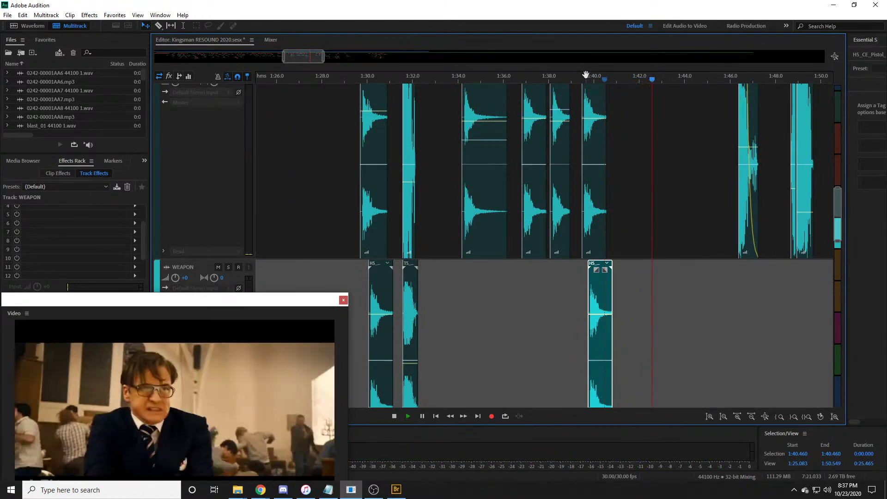
key(space)
key(space)
scroll(559, 76, down, 3)
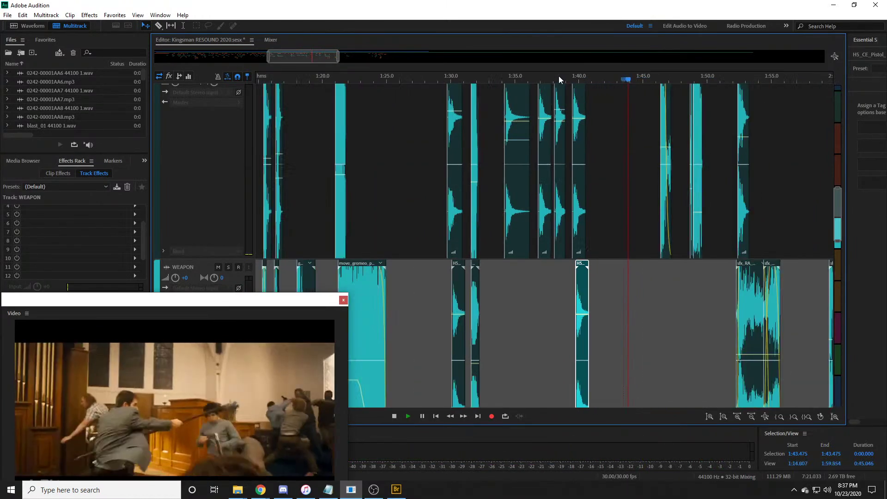
scroll(558, 75, down, 1)
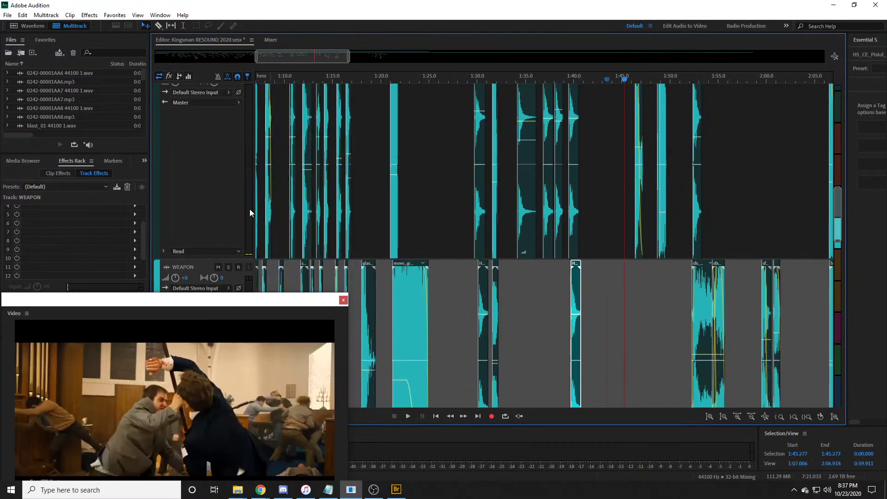
Step: Unmute Track 1, the music track
scroll(212, 228, down, 2)
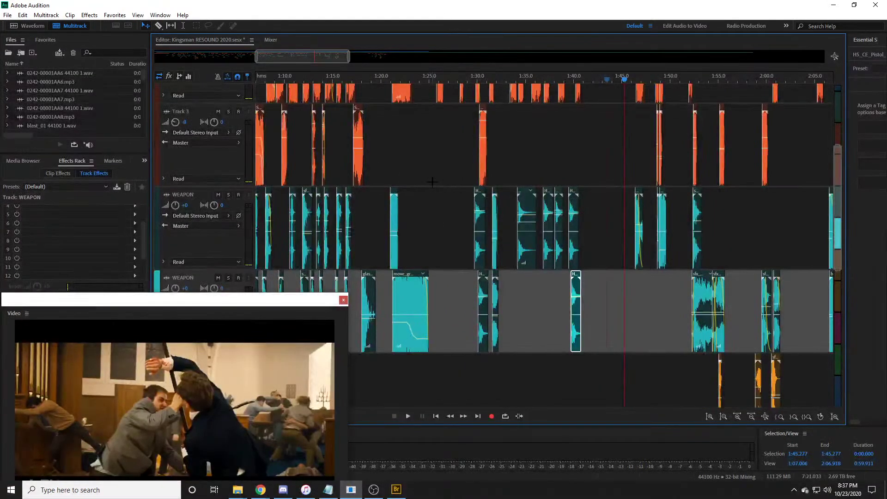
drag(309, 58, 282, 59)
scroll(338, 140, up, 2)
scroll(222, 187, down, 2)
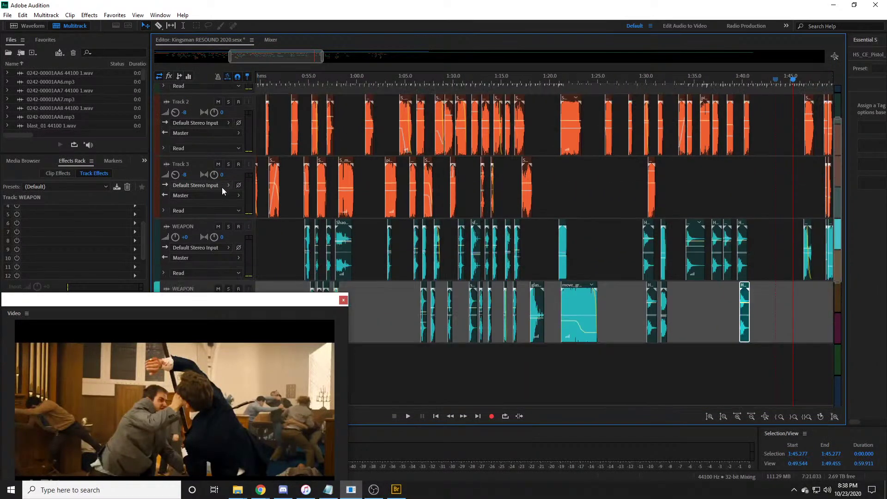
scroll(277, 148, up, 1)
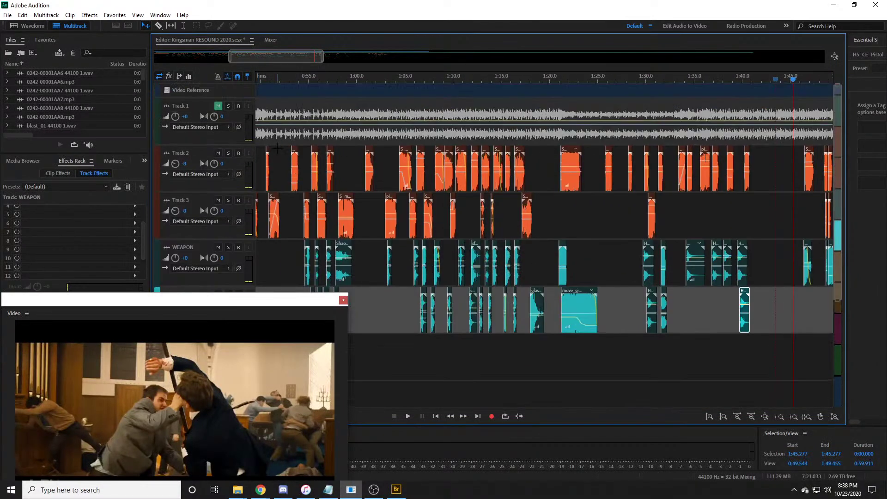
click(222, 104)
Step: Play the opening of the session, from the start to about 0:16, with the music included
drag(291, 59, 225, 57)
scroll(445, 125, down, 3)
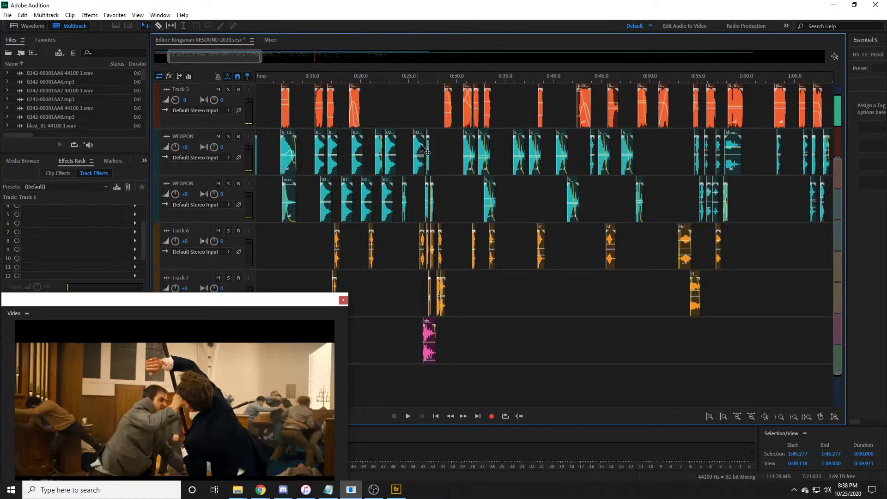
scroll(362, 127, up, 4)
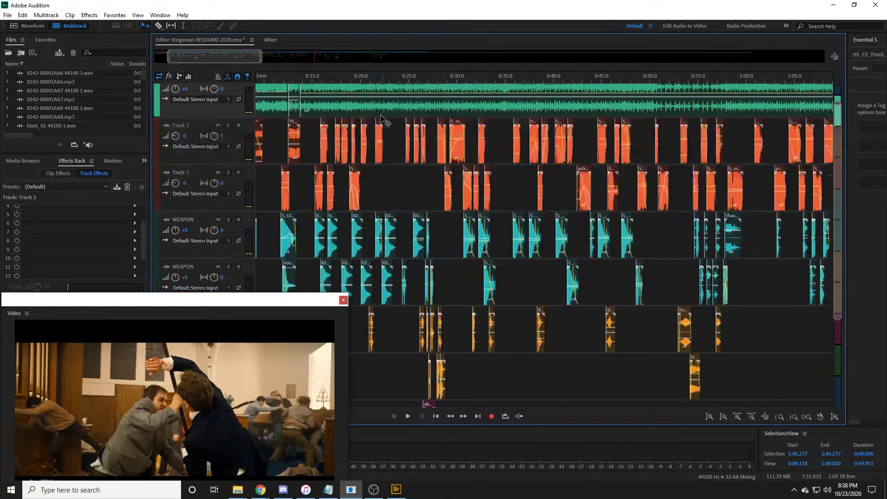
drag(190, 58, 176, 58)
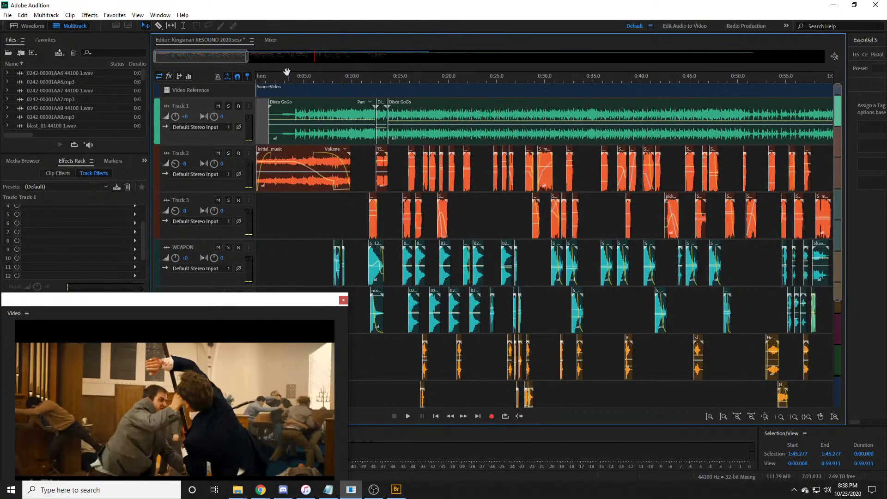
click(260, 82)
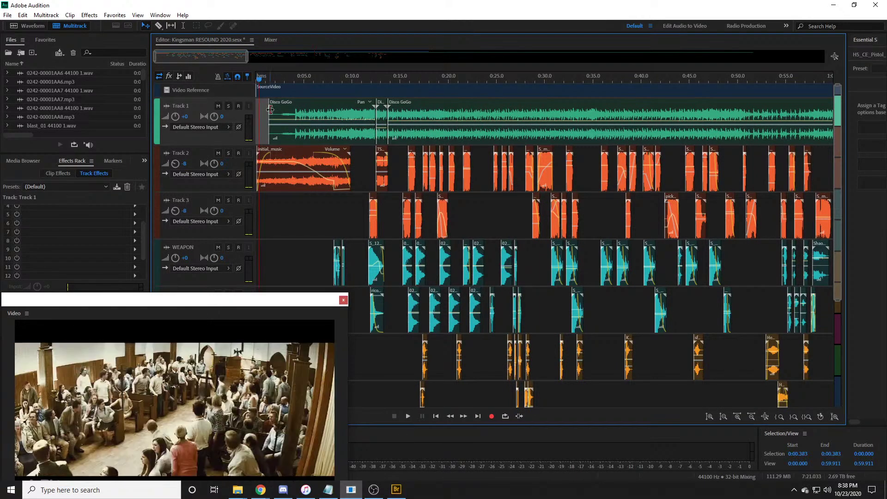
key(space)
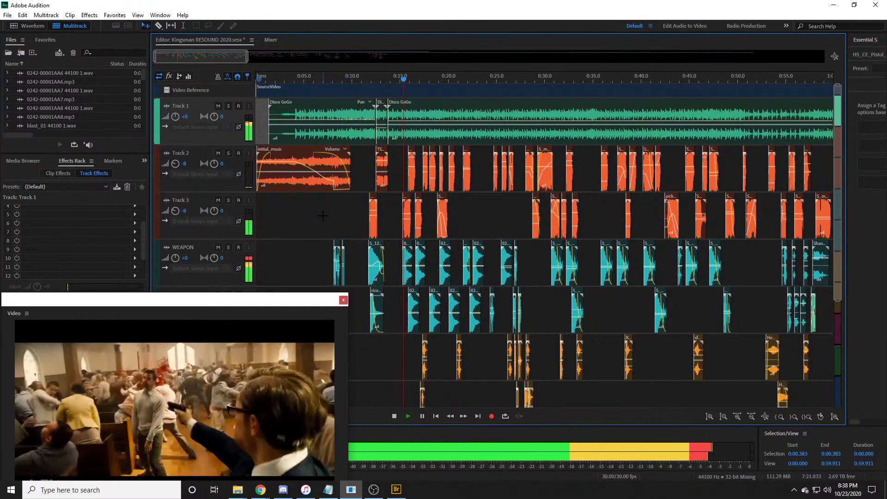
key(space)
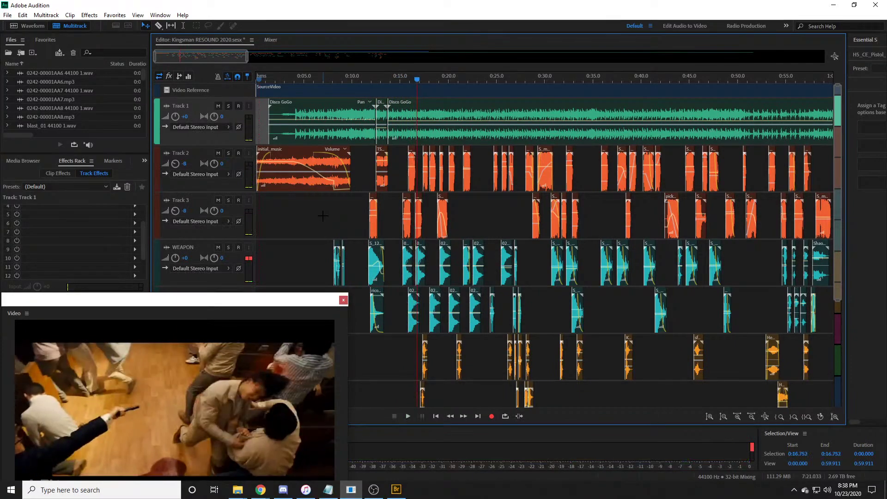
Step: Look over the clip arrangement on all tracks from about 0:15 to the last clips near 2:30
drag(209, 56, 227, 56)
scroll(401, 149, down, 3)
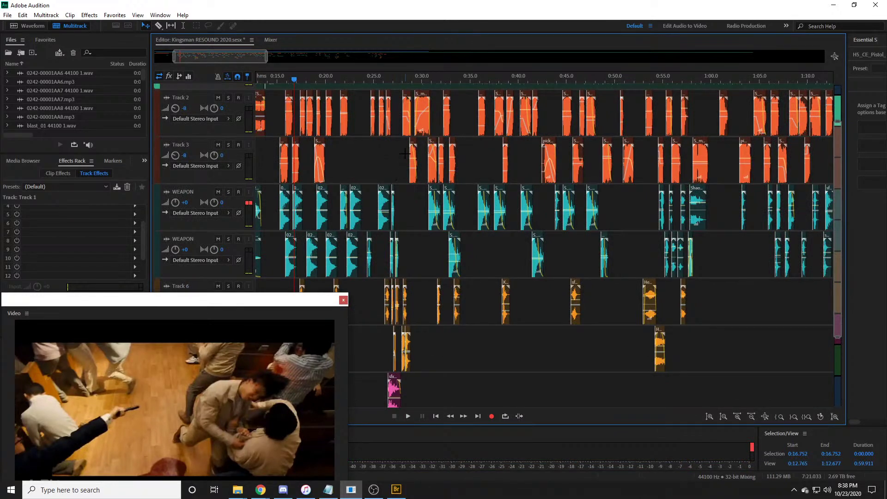
drag(222, 58, 310, 56)
scroll(439, 164, up, 2)
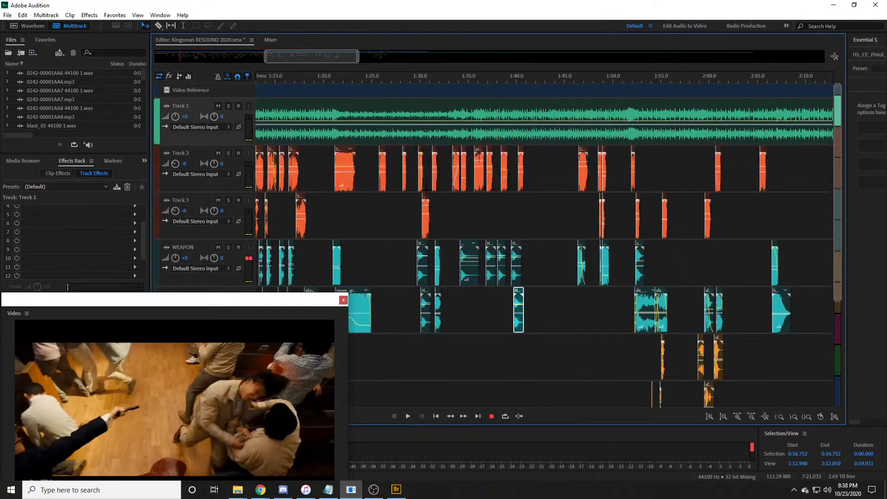
scroll(378, 208, down, 2)
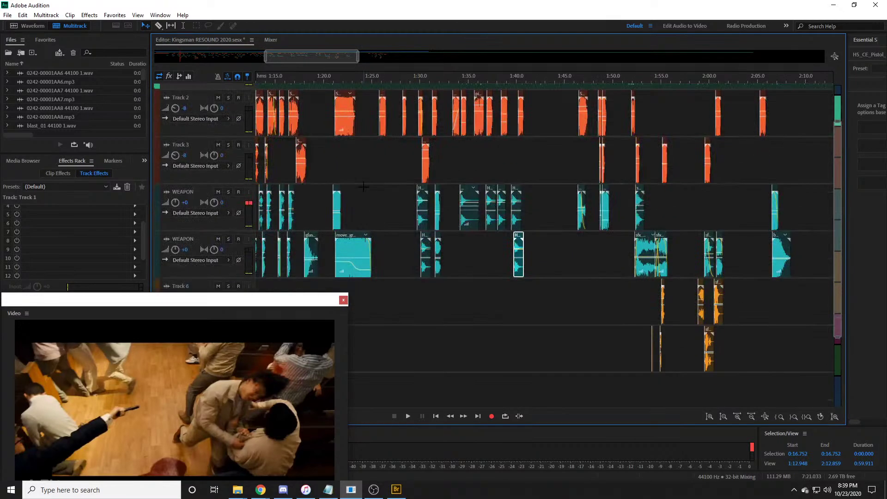
drag(315, 63, 383, 60)
scroll(466, 187, up, 2)
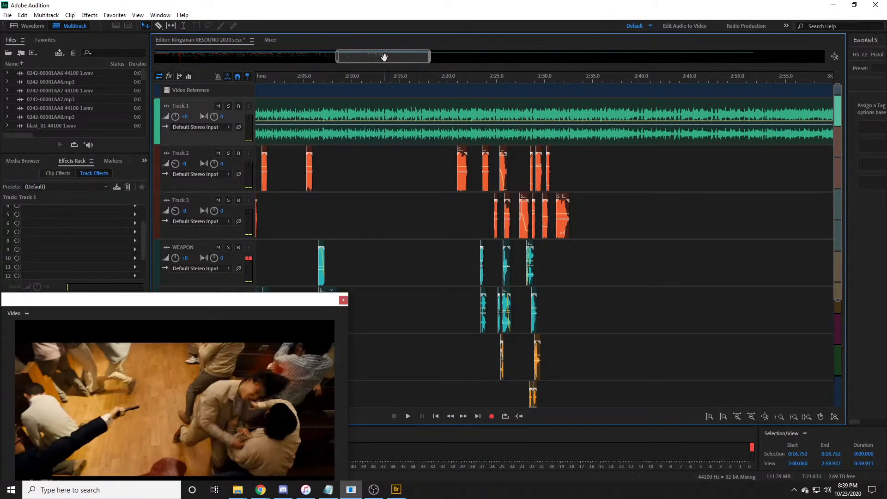
drag(383, 57, 376, 56)
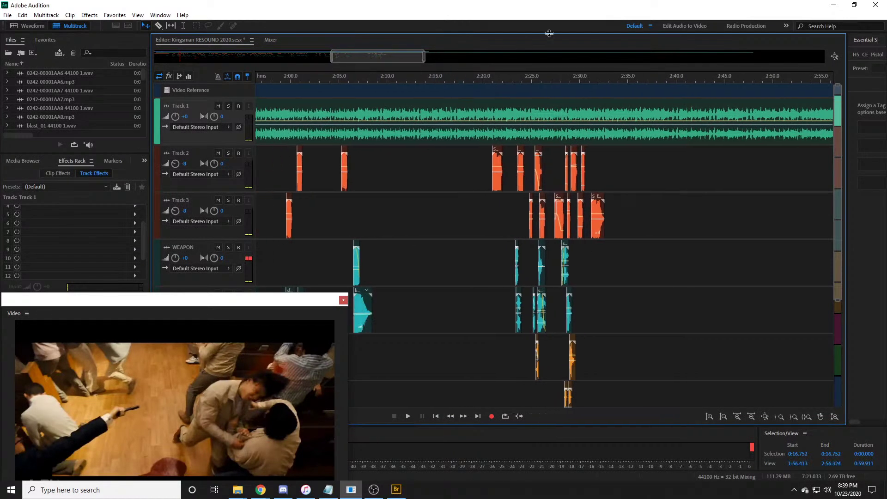
drag(384, 57, 311, 76)
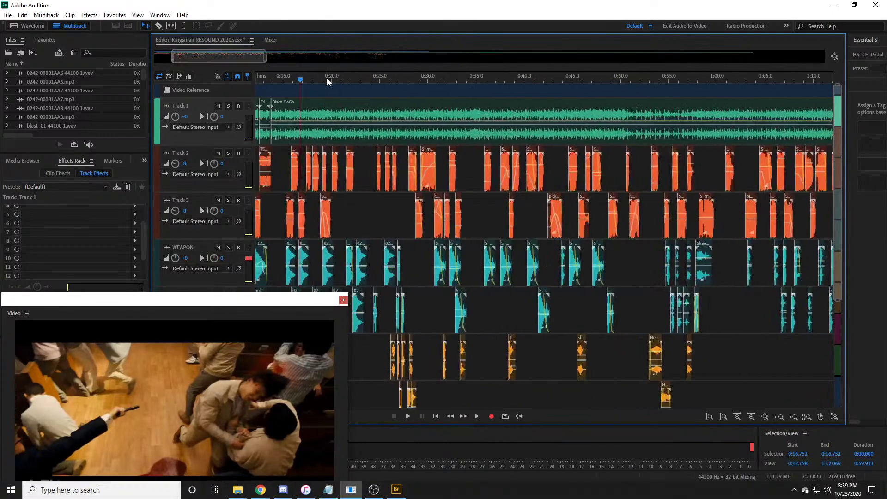
Step: Play the session from about 0:17 to 2:08, following the clips on all tracks to review the full mix against the video
scroll(326, 78, down, 5)
scroll(455, 217, down, 1)
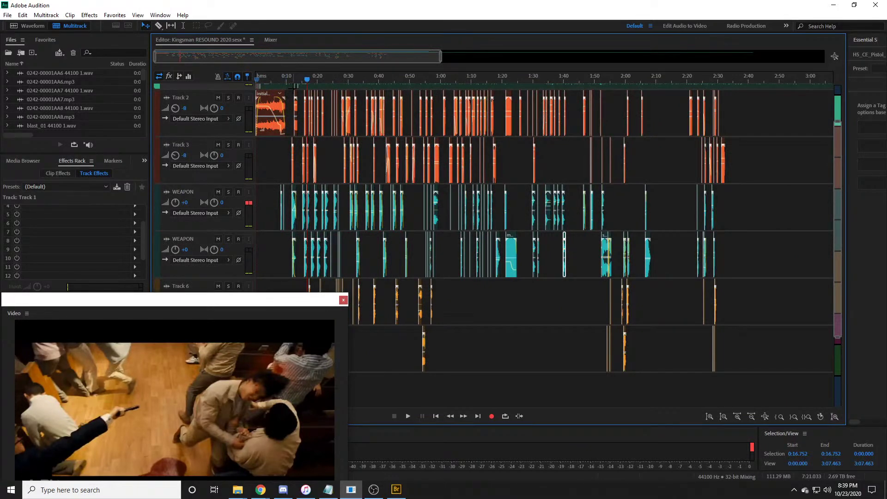
scroll(309, 78, up, 3)
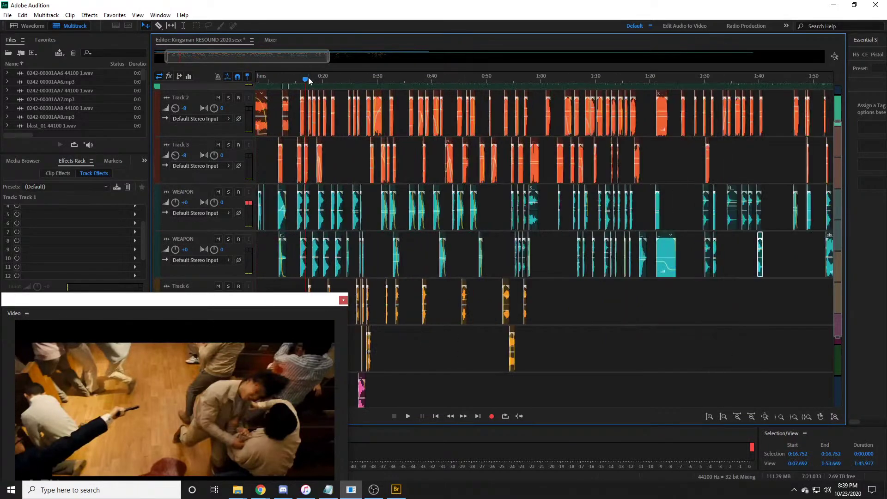
key(space)
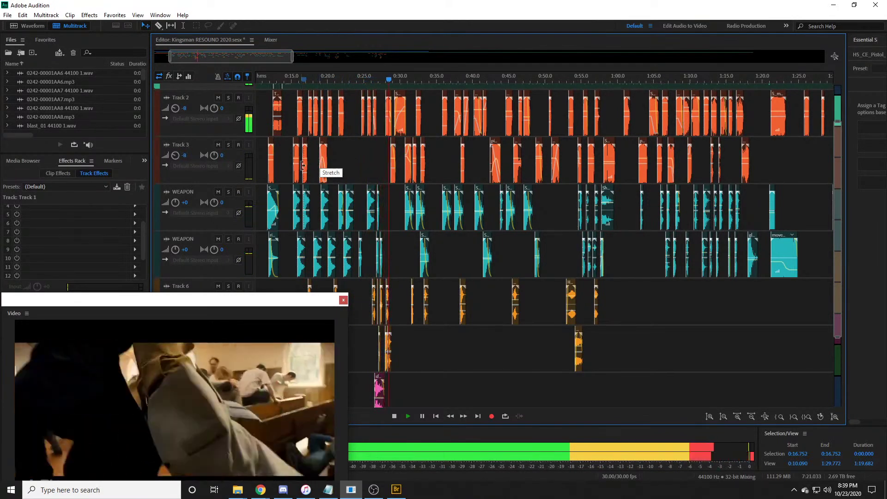
scroll(418, 75, up, 2)
scroll(418, 76, up, 3)
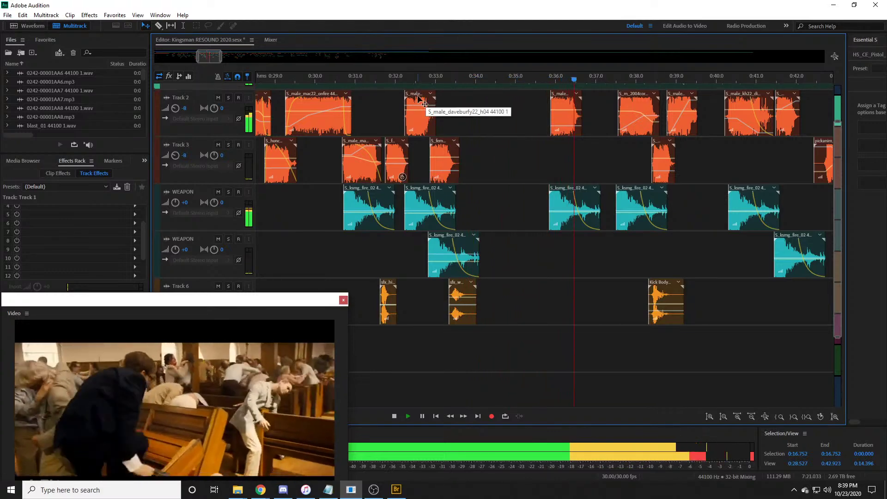
scroll(354, 110, up, 2)
scroll(296, 76, down, 2)
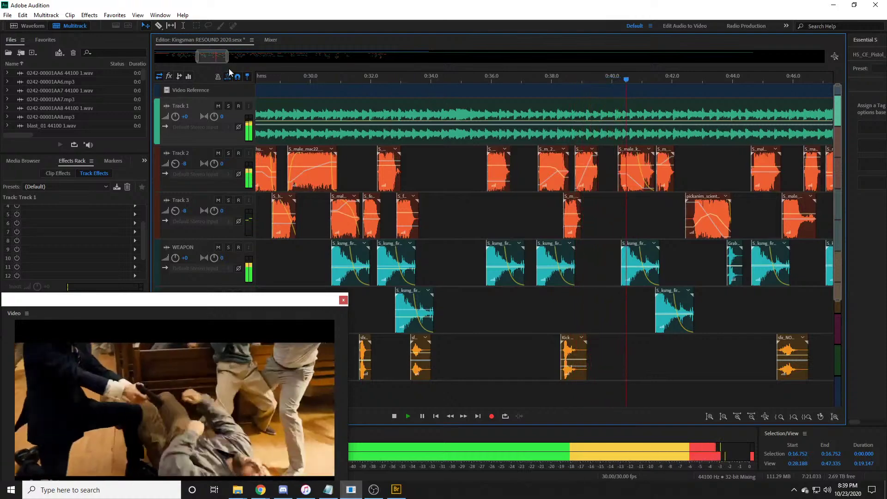
drag(218, 59, 234, 59)
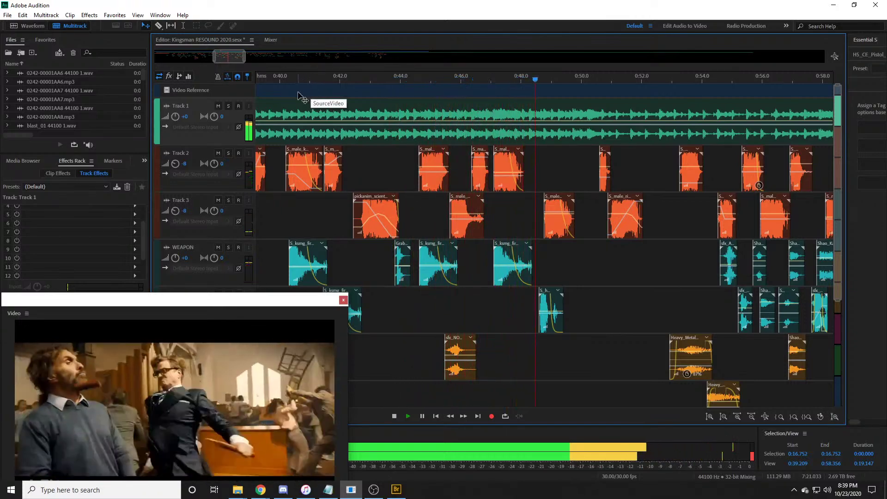
scroll(298, 78, down, 2)
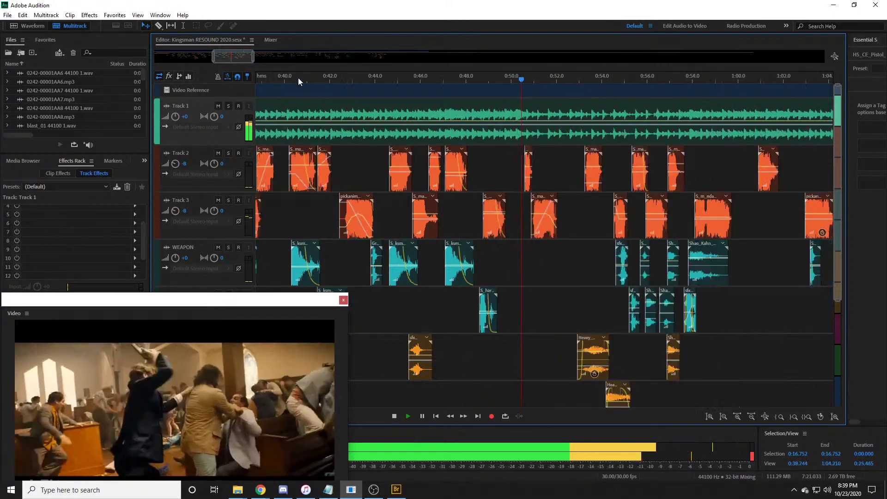
scroll(300, 79, down, 1)
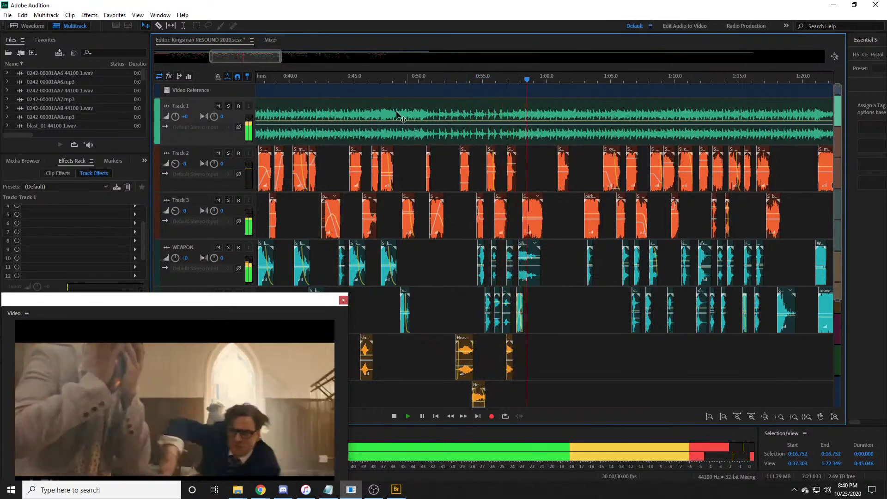
drag(242, 58, 254, 59)
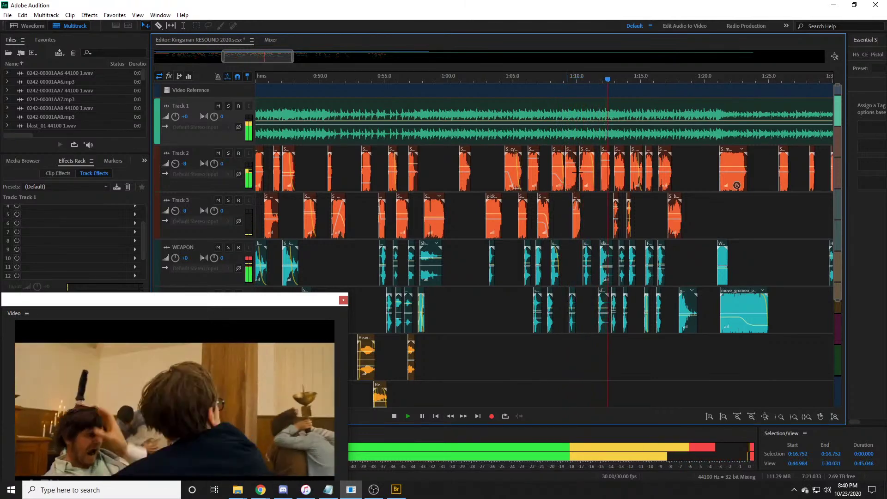
scroll(779, 80, up, 2)
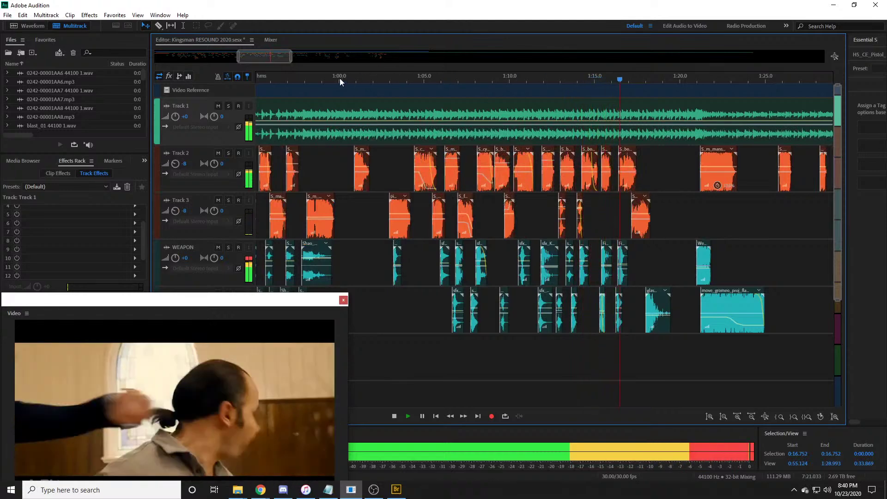
scroll(339, 78, down, 2)
drag(274, 57, 284, 57)
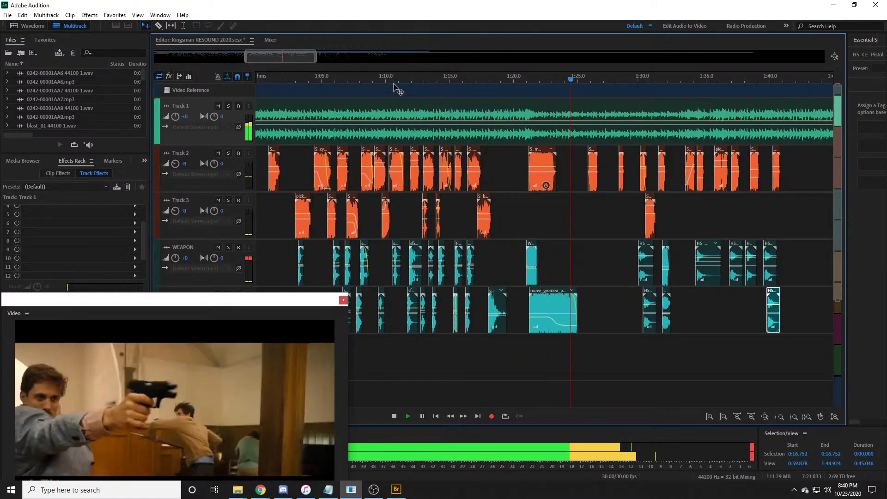
scroll(396, 79, down, 2)
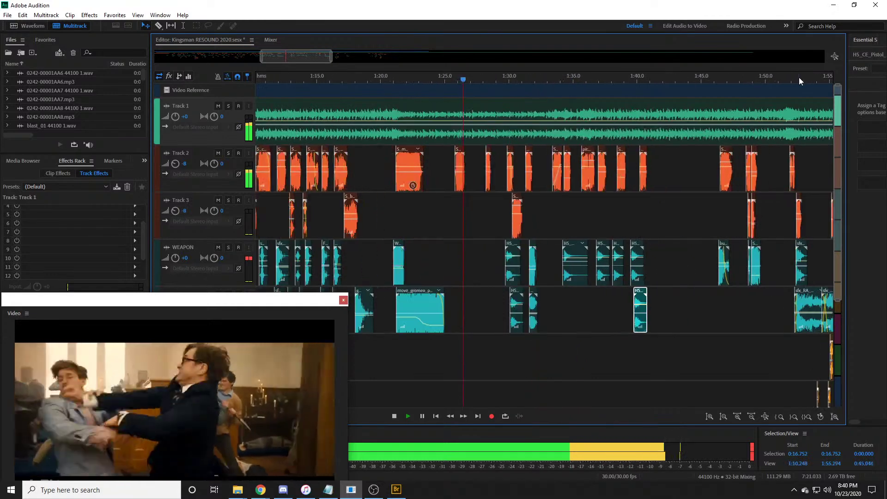
scroll(800, 77, up, 2)
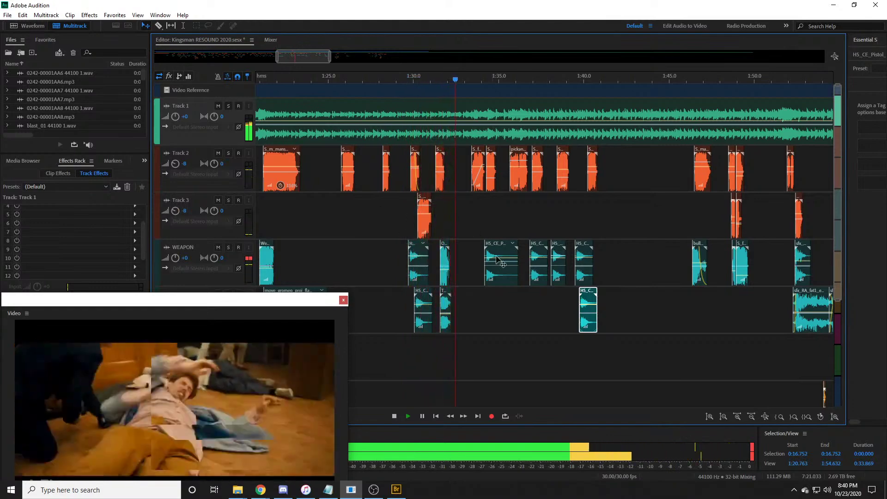
scroll(462, 271, down, 1)
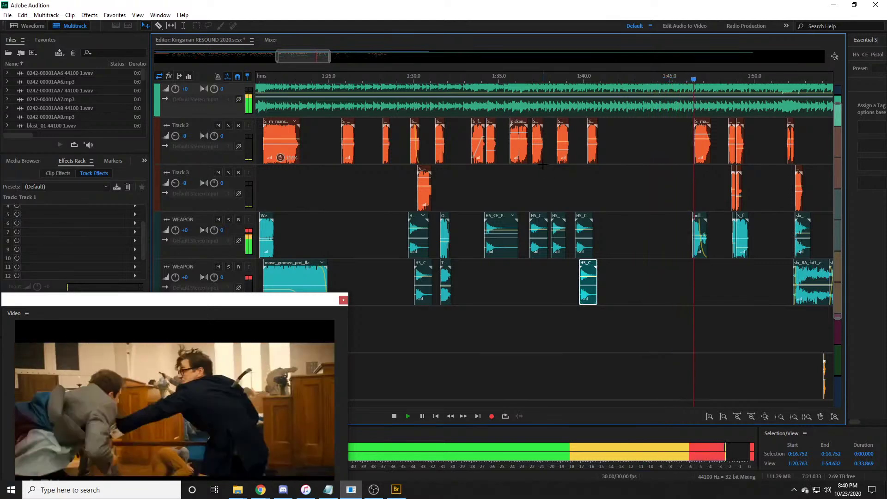
scroll(343, 76, down, 2)
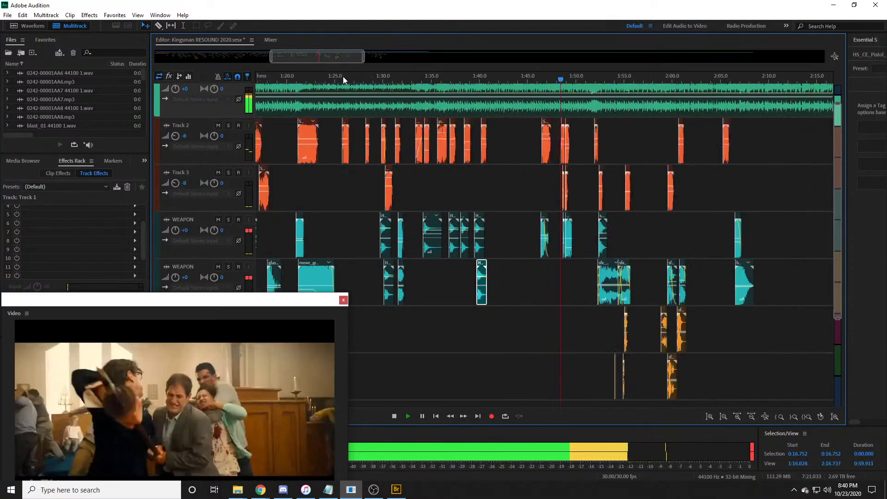
drag(318, 57, 330, 58)
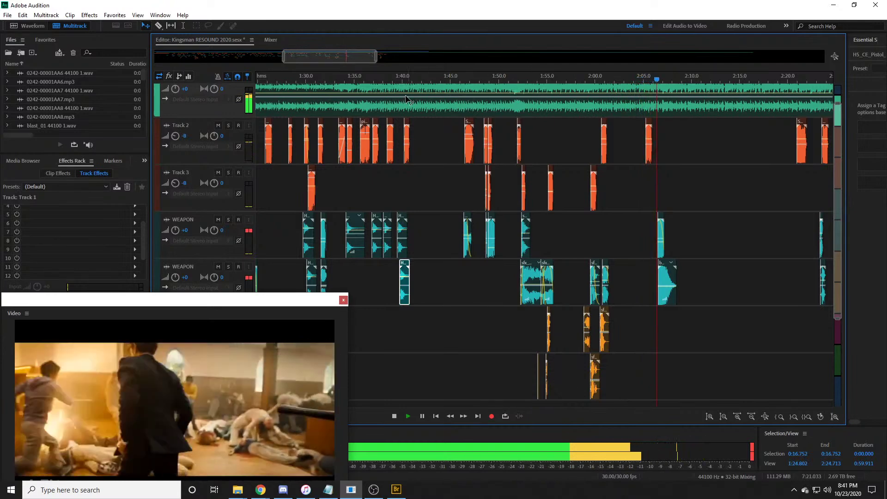
scroll(502, 87, down, 5)
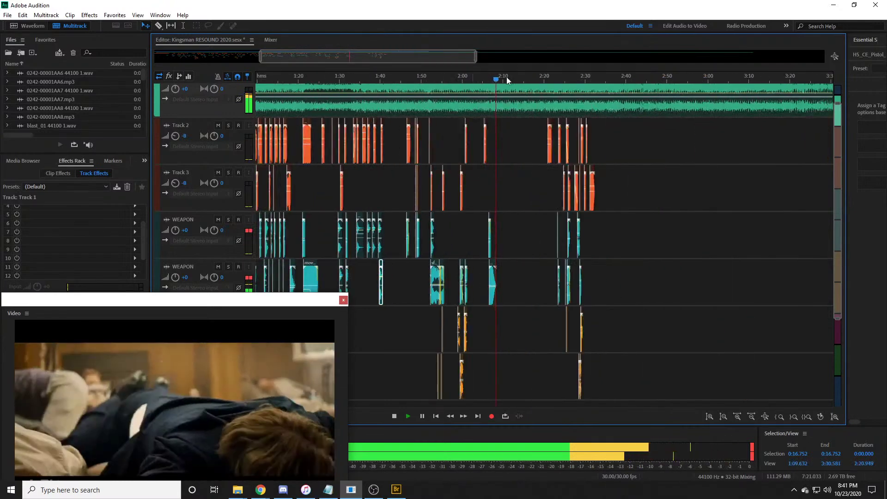
key(space)
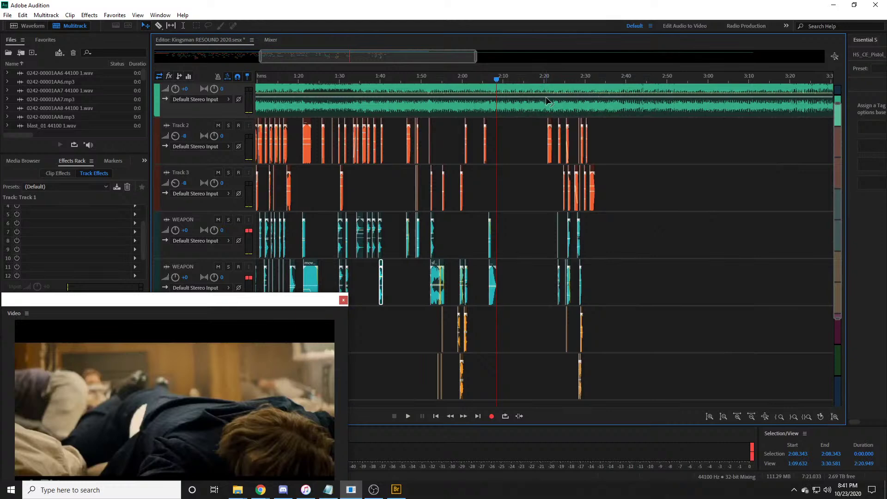
Step: Check the video frames at about 2:22 and 2:27.5 in the final stretch of the fight
drag(379, 55, 354, 55)
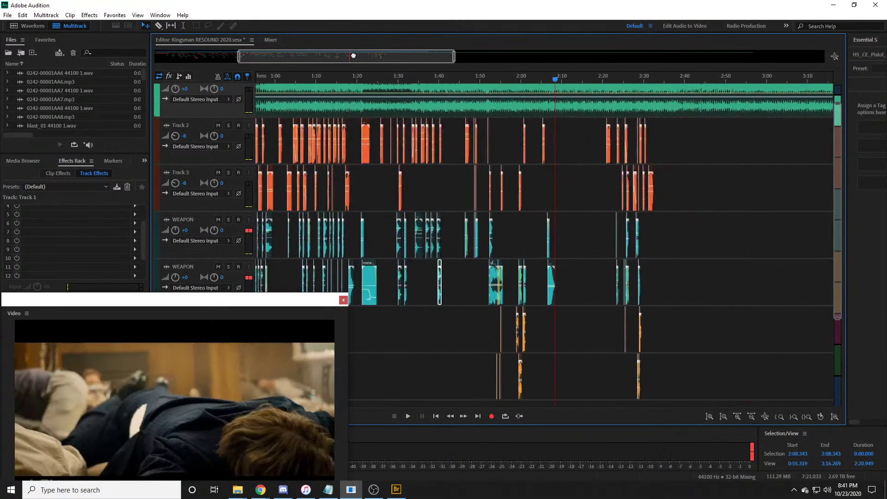
click(611, 79)
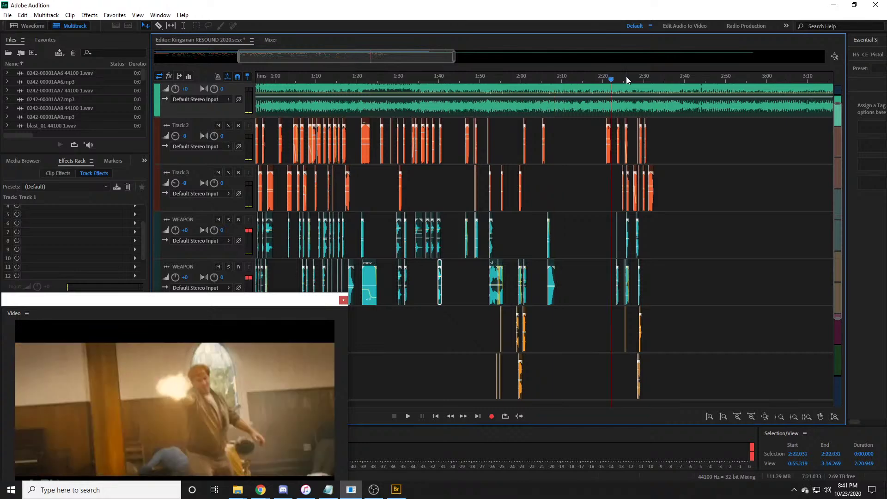
click(633, 80)
Step: Return to the early part of the session and play the short passage from about 0:27.4 to 0:29.2
drag(356, 57, 272, 57)
scroll(427, 160, down, 3)
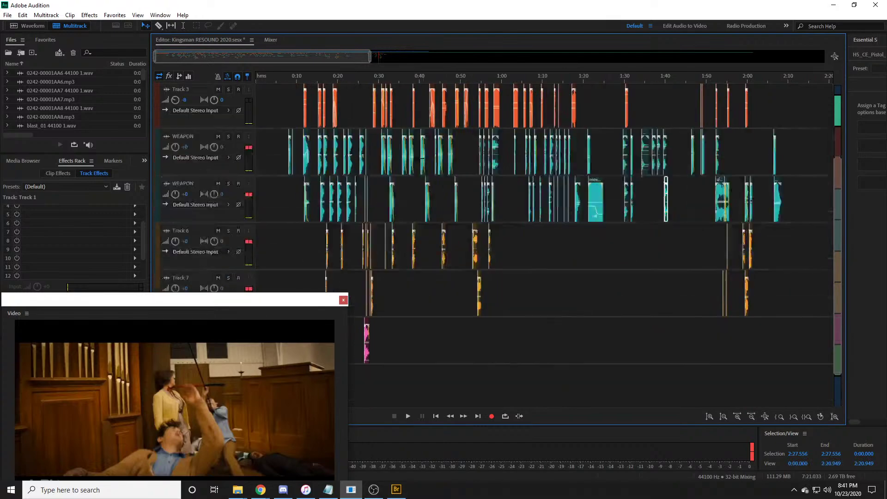
scroll(369, 116, up, 2)
scroll(355, 79, up, 10)
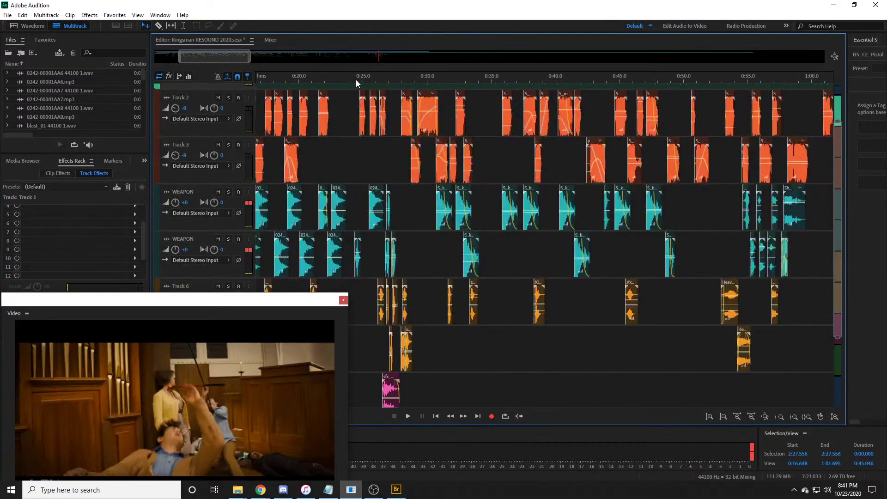
scroll(356, 80, up, 3)
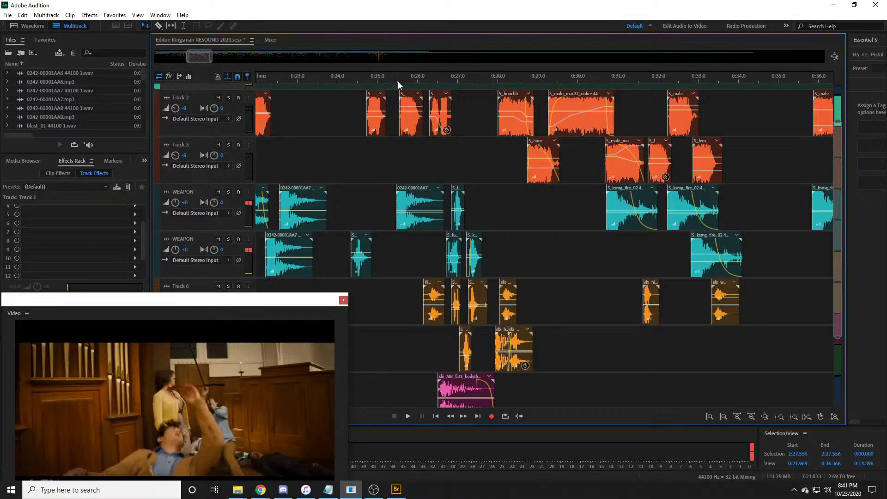
drag(408, 78, 475, 80)
key(space)
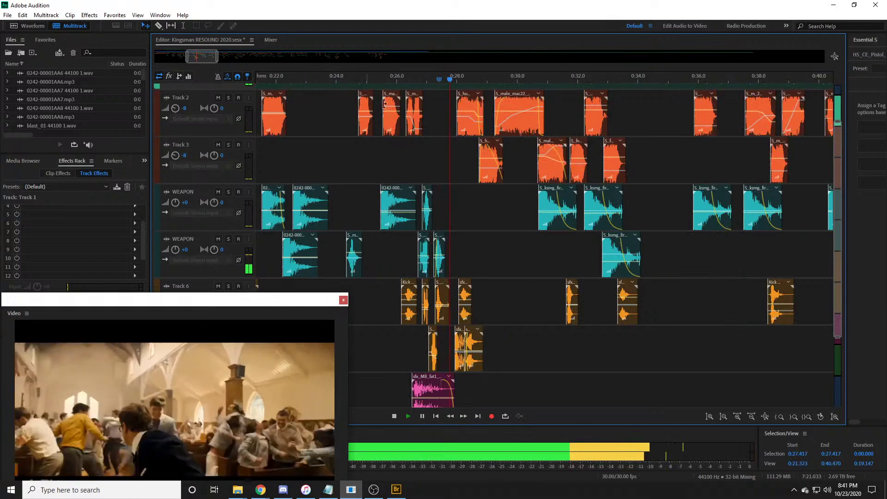
scroll(334, 78, down, 2)
scroll(425, 178, up, 1)
key(space)
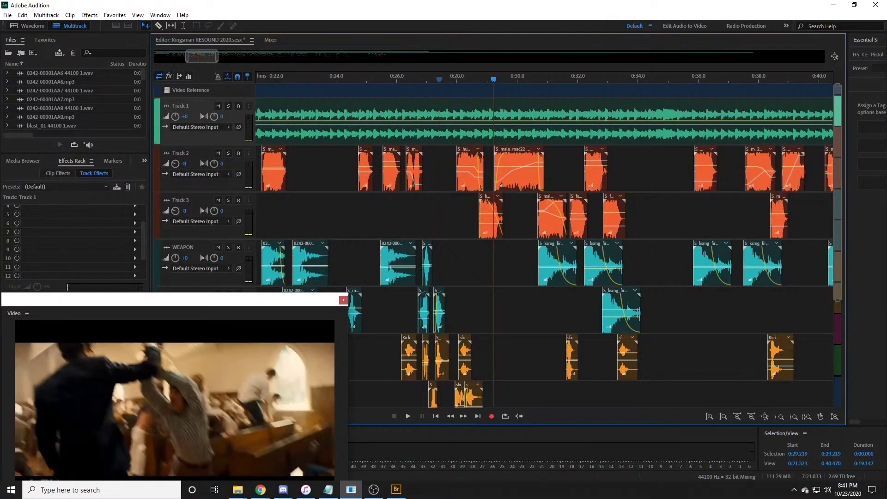
Step: Check the video frames near 0:31 and 0:32, and play the gunfire passage from about 0:32.7 to 0:40
key(alt+Tab)
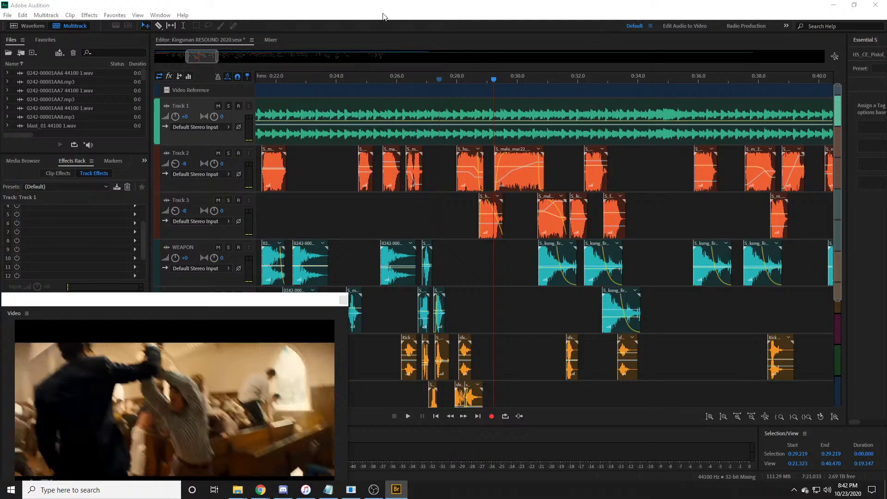
key(alt+Tab)
click(541, 76)
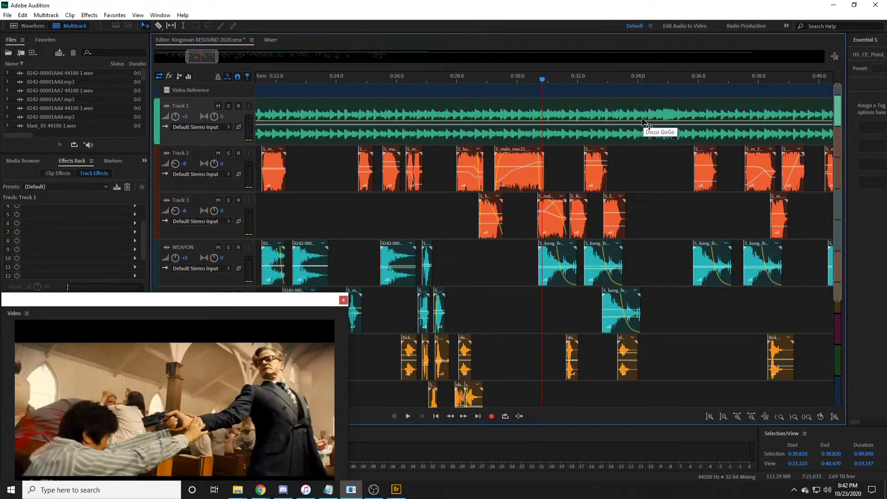
click(588, 76)
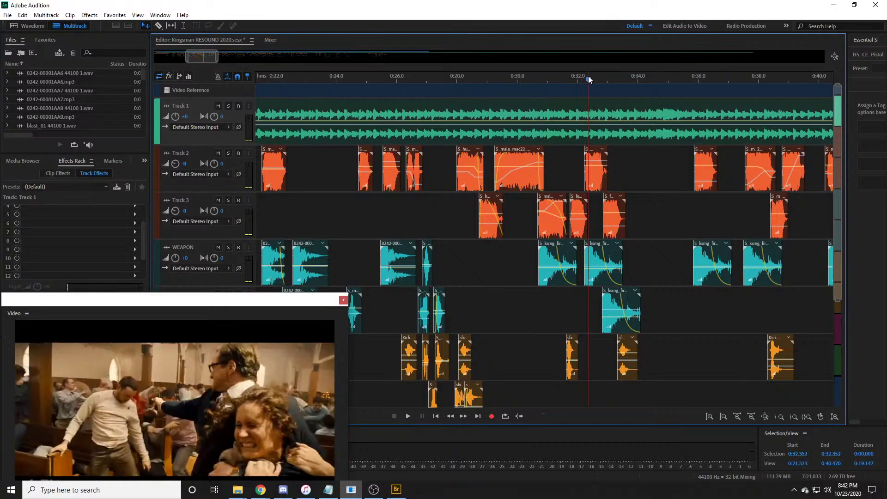
key(space)
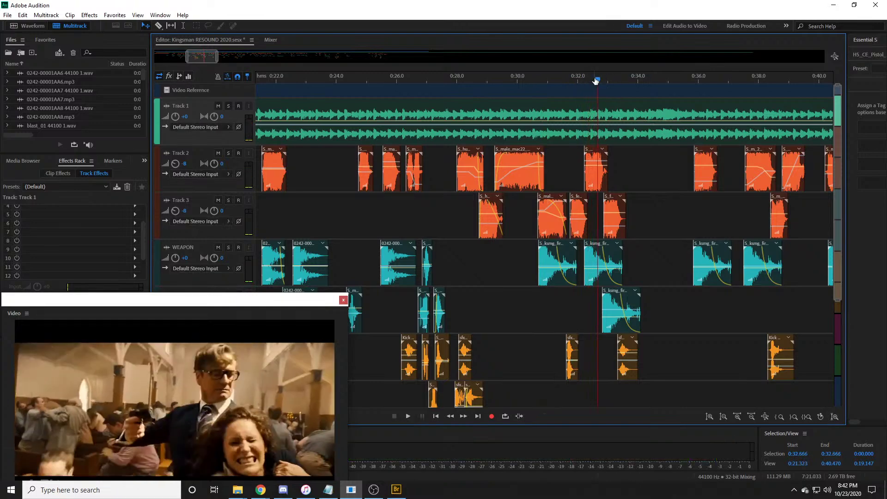
key(space)
scroll(595, 80, down, 1)
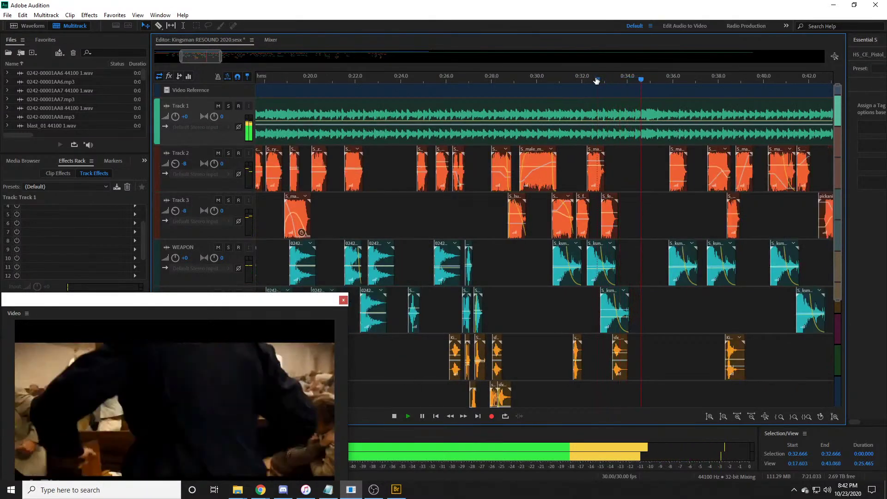
key(space)
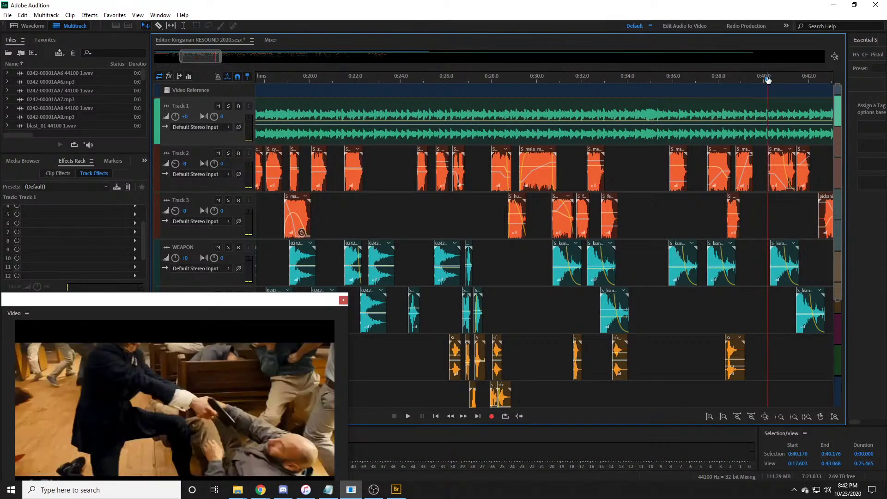
Step: Play the full mix from about 0:20.3 to 0:28.4 against the video to find moments lacking impact sounds
click(325, 80)
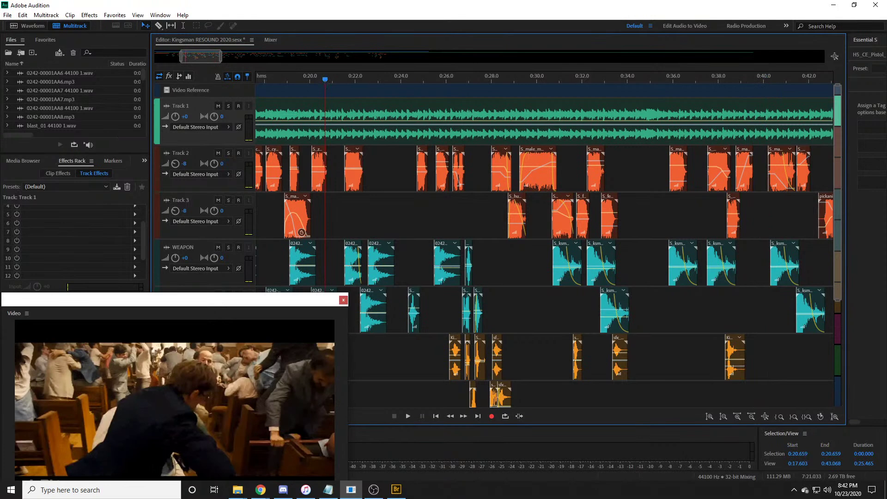
key(alt+Tab)
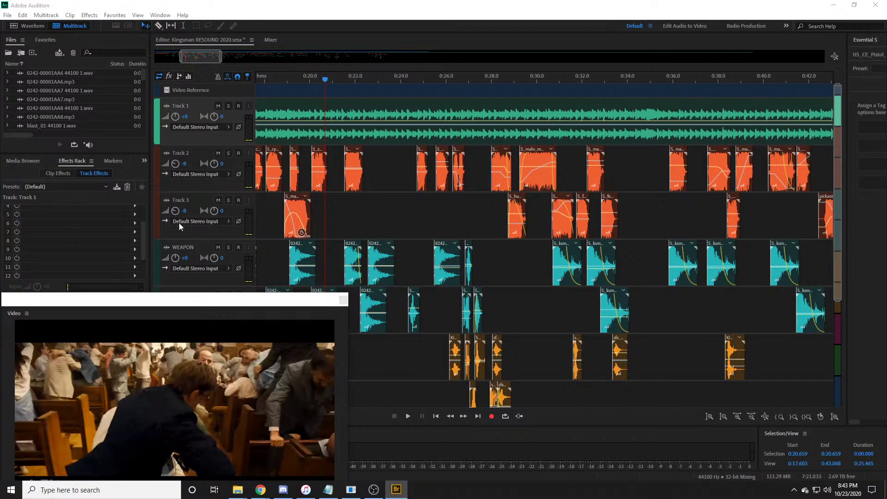
click(318, 79)
scroll(321, 79, up, 5)
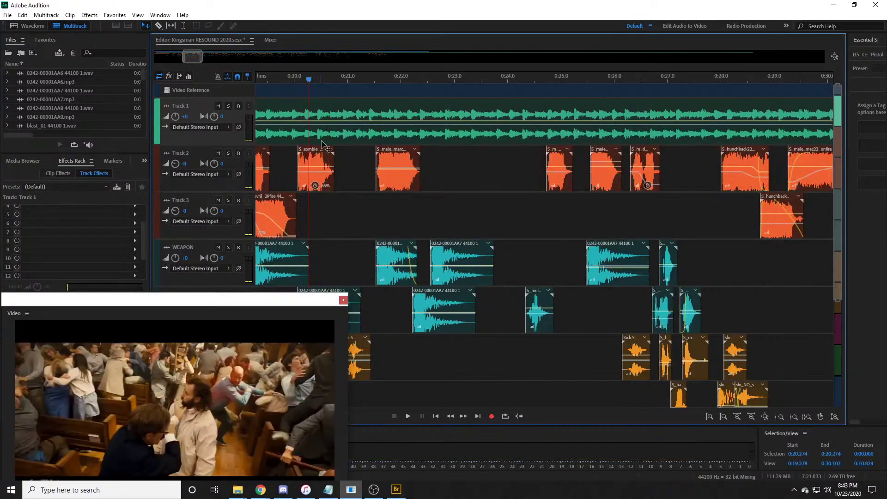
key(space)
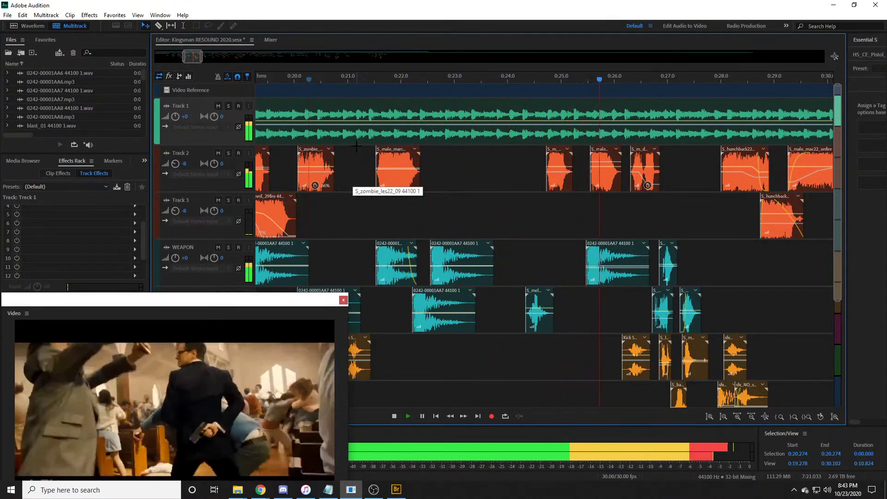
key(space)
scroll(294, 77, down, 2)
key(space)
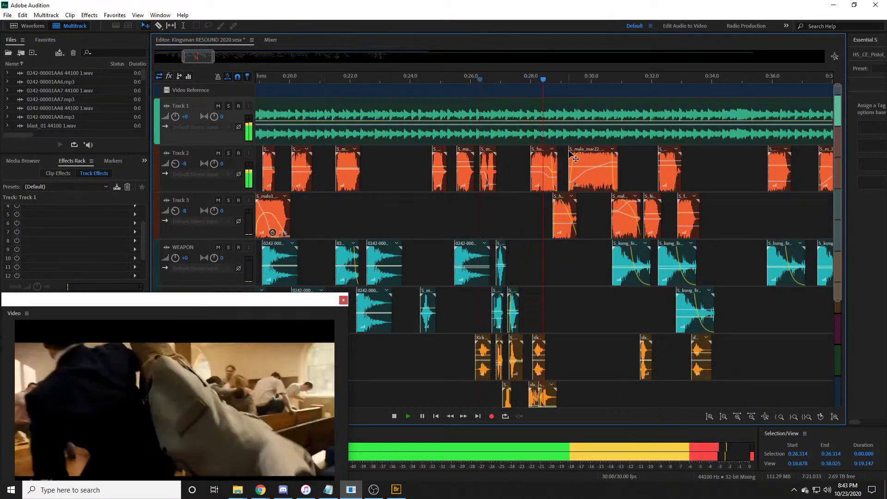
key(space)
Step: Mute Track 1 and play the passage from about 0:28.26 to 0:30.05 without the music
scroll(613, 77, up, 2)
click(587, 80)
scroll(314, 138, down, 1)
scroll(223, 115, up, 1)
click(218, 107)
drag(415, 80, 379, 81)
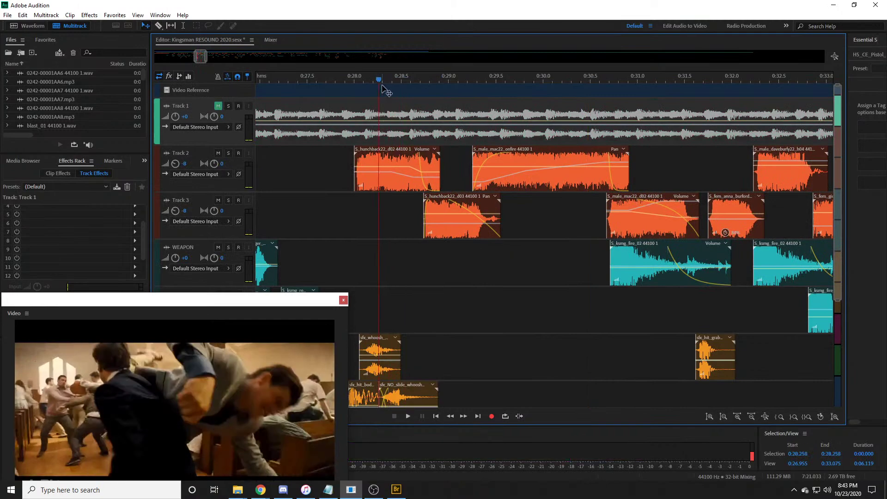
key(space)
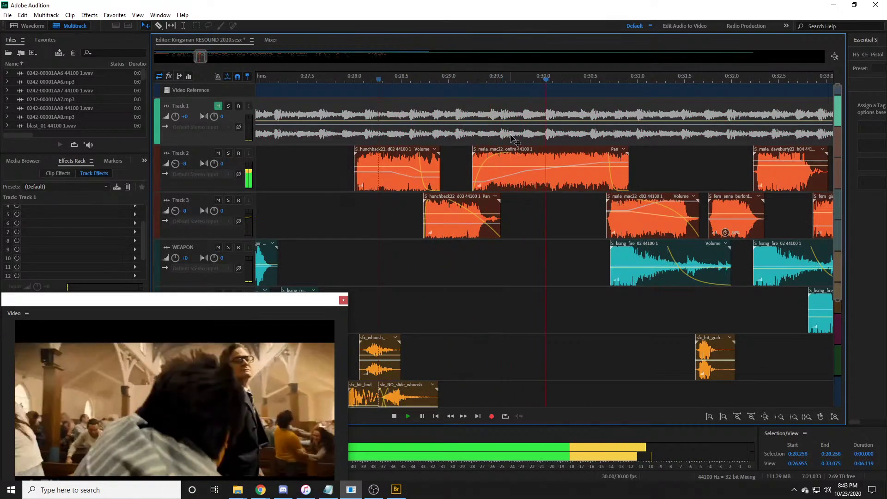
key(space)
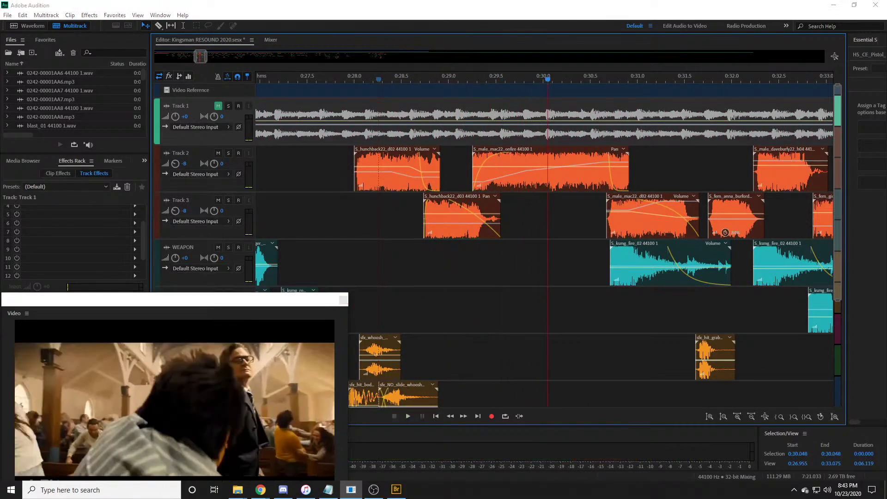
Step: Switch to Bridge, add sfx_LK_xray_hit1L to the track below WEAPON, and cut the clip down to its first hit
click(396, 489)
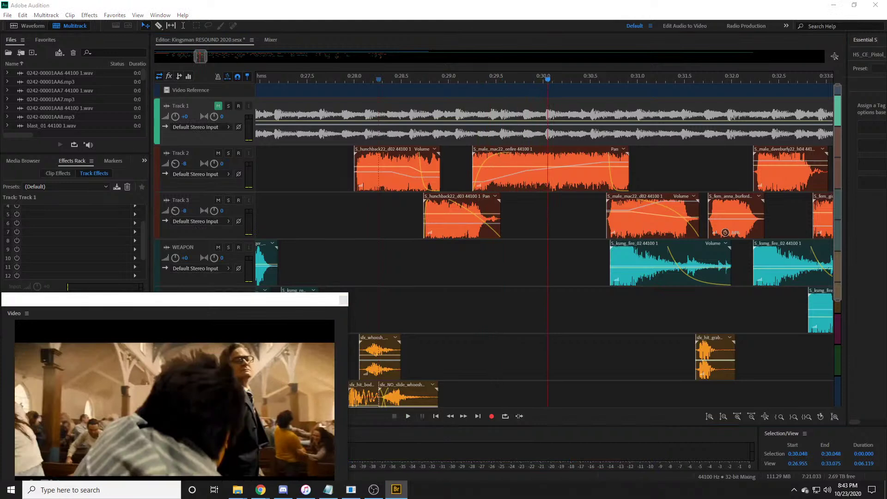
drag(115, 305, 403, 296)
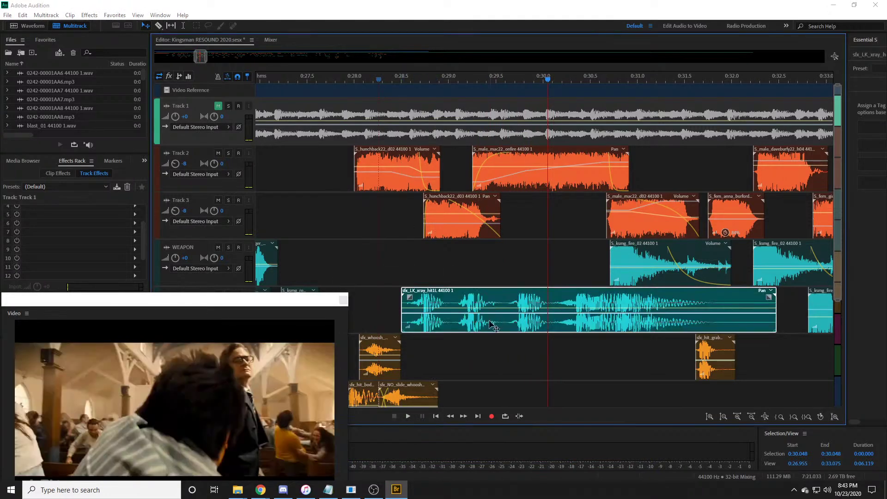
click(483, 322)
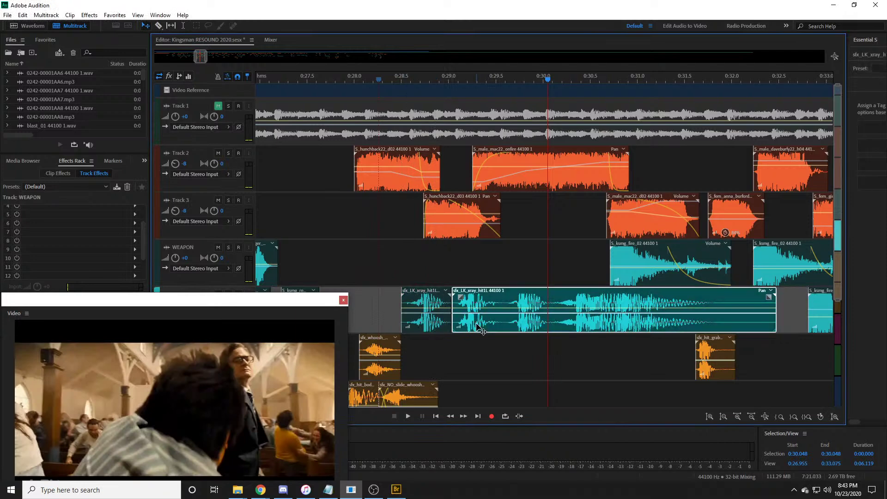
Step: Move the trimmed sfx_LK_xray_hit1L clip onto the WEAPON track, starting at about 0:29.1 to match the blow in the video
drag(424, 307, 613, 308)
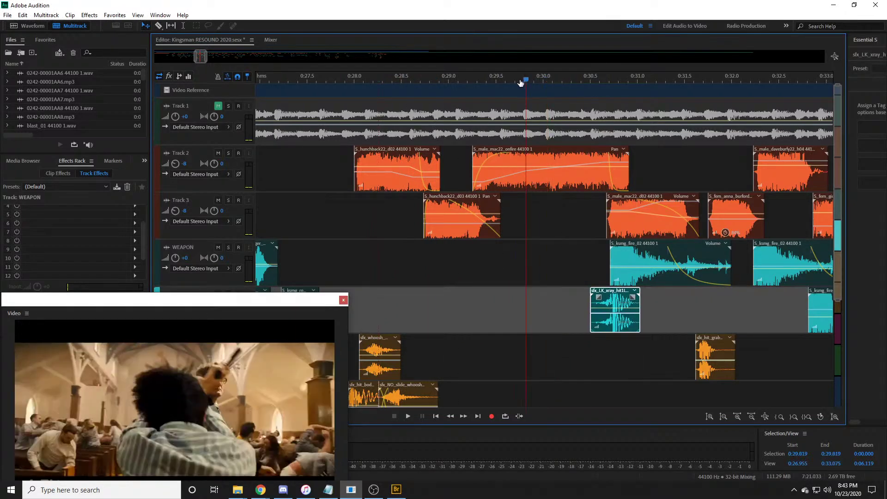
click(483, 88)
key(space)
click(426, 82)
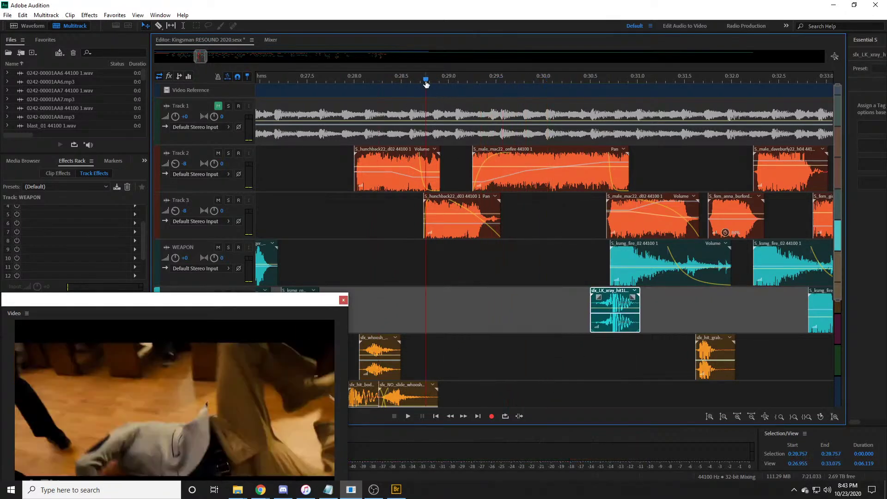
key(space)
drag(612, 301, 493, 253)
click(471, 79)
scroll(472, 77, up, 5)
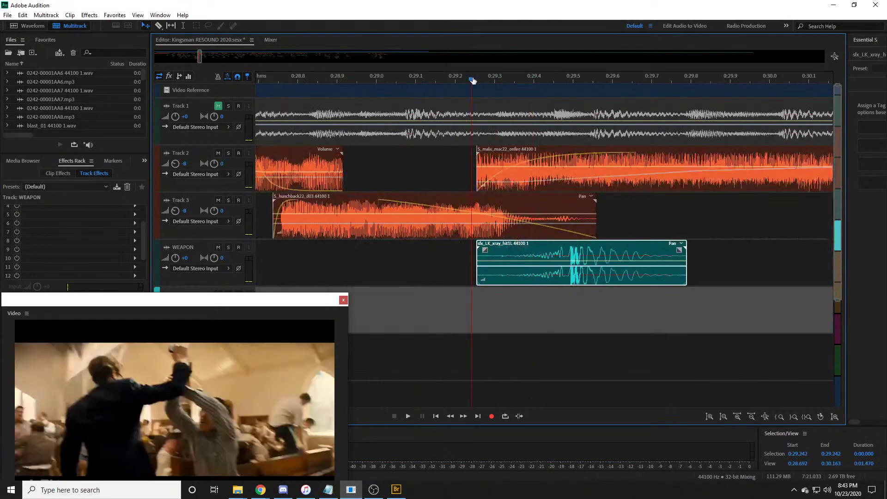
drag(471, 79, 491, 80)
drag(525, 252, 463, 251)
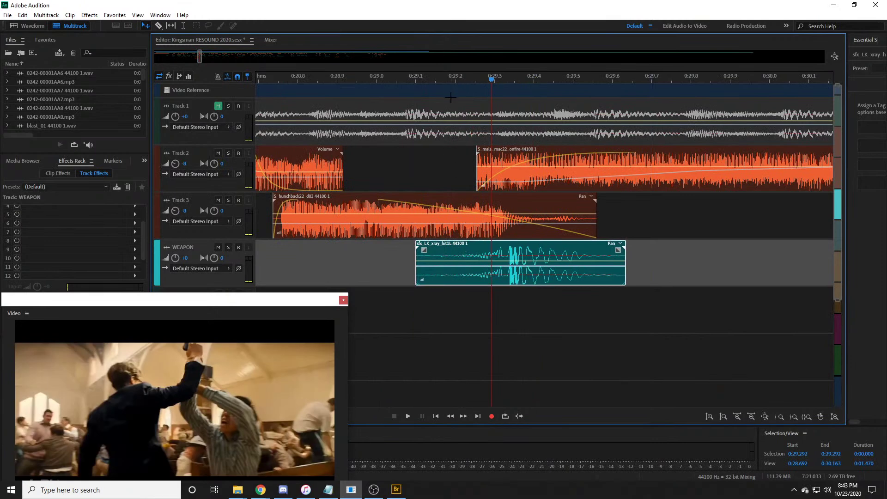
Step: Audition the sfx_LK_xray_hit1L clip, shift it slightly later to about 0:29.11, and lower its clip volume
click(440, 78)
key(space)
key(space)
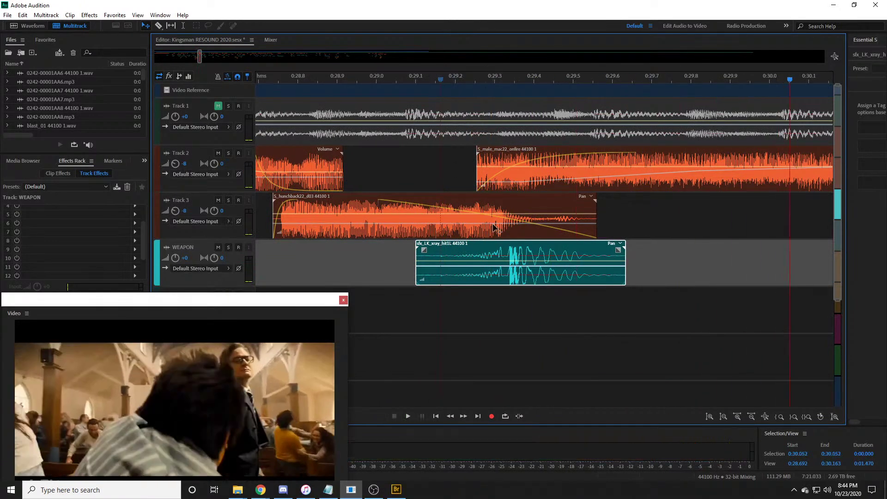
drag(497, 248, 516, 267)
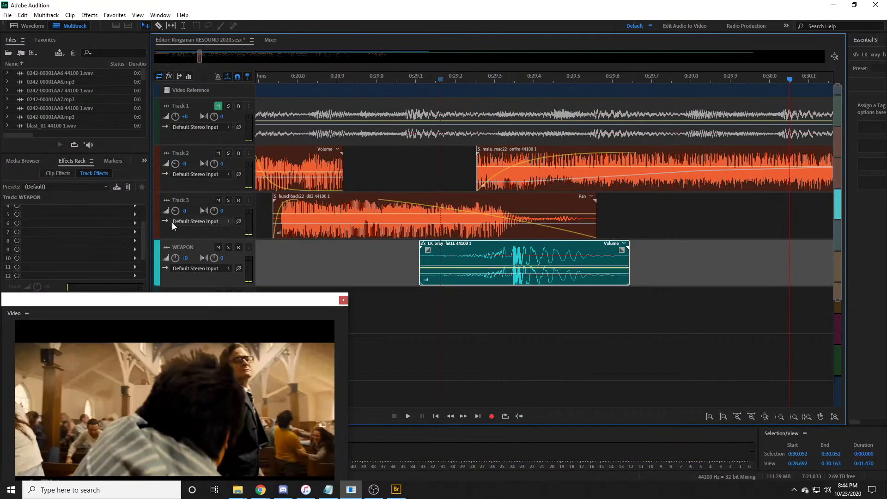
scroll(193, 226, up, 3)
scroll(383, 81, down, 3)
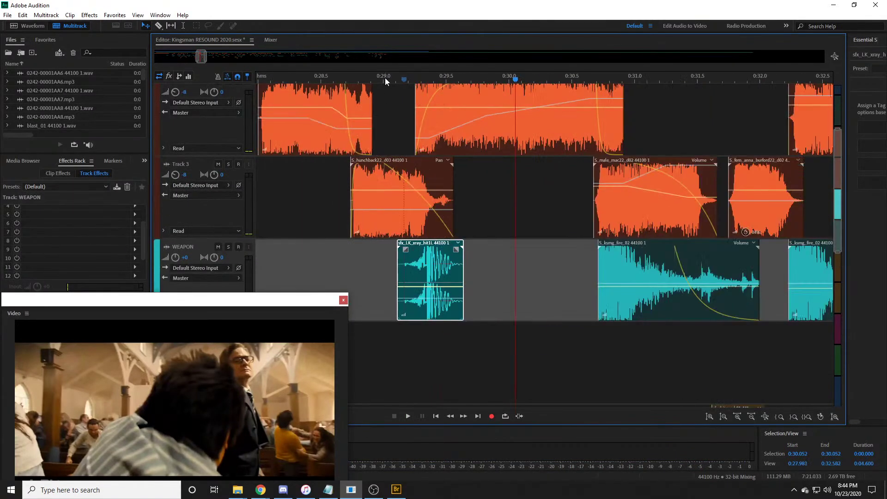
Step: Play the mix from about 0:28.9 to 0:31.6 and from about 0:33.7 onward to check the new hit in context
click(376, 79)
key(space)
scroll(376, 80, down, 1)
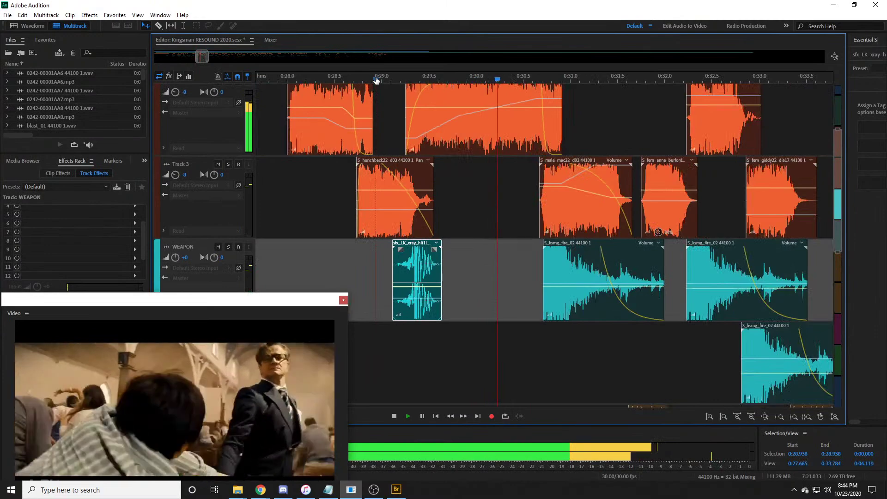
scroll(376, 80, down, 2)
key(space)
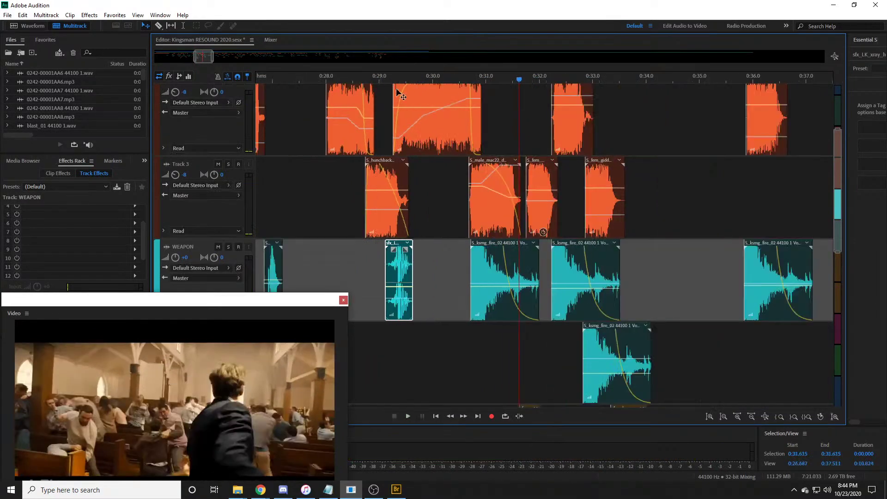
key(space)
key(space)
key(space)
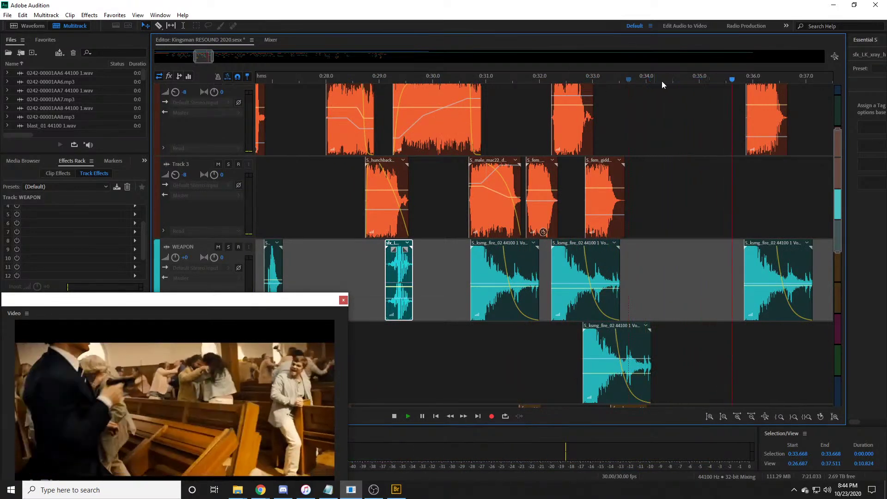
key(space)
Step: Return to about 0:17.7 and play the mix through to about 0:21.7
key(minus)
key(minus)
click(294, 80)
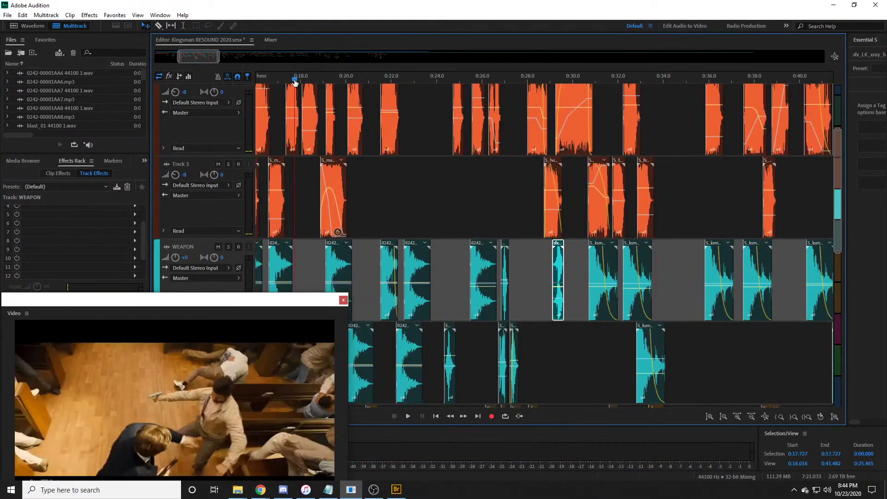
key(space)
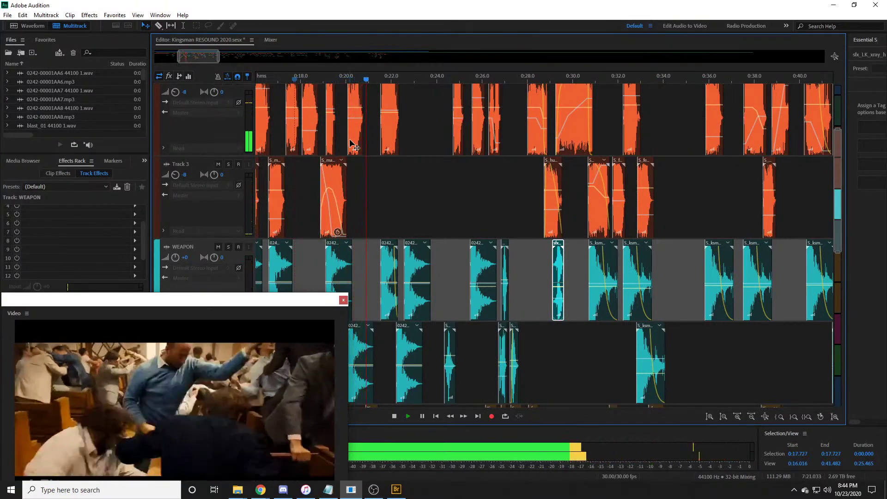
key(space)
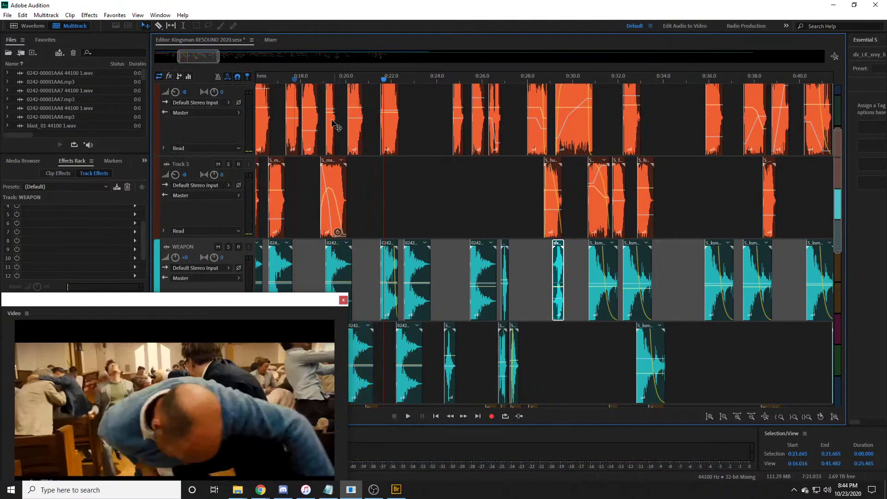
Step: Replay the grapple from about 0:20.5 to 0:21.1 and locate the video frame of the blow near 0:21.2
click(372, 78)
scroll(371, 78, up, 4)
drag(381, 82, 336, 81)
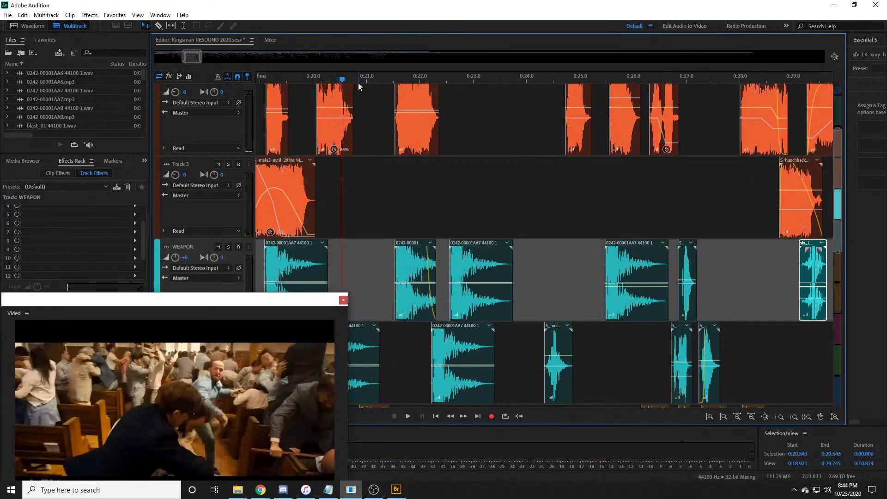
key(space)
key(space)
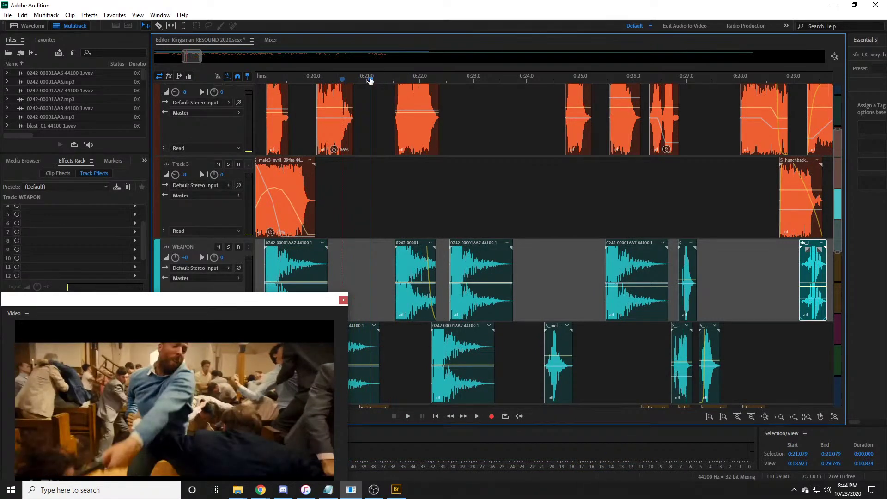
drag(370, 79, 379, 79)
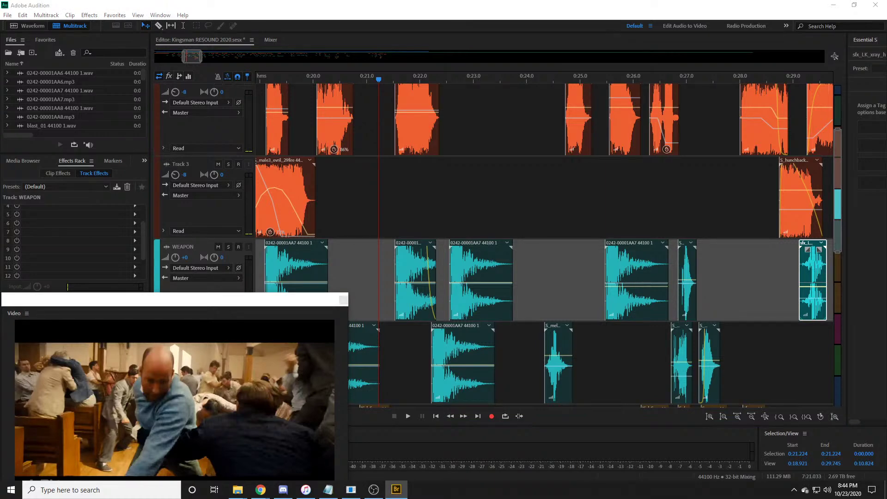
Step: Add sfx_LK_xray_hit2L from Bridge to Track 3 at about 0:20.3, solo the track, and audition the clip
drag(60, 299, 389, 212)
click(228, 165)
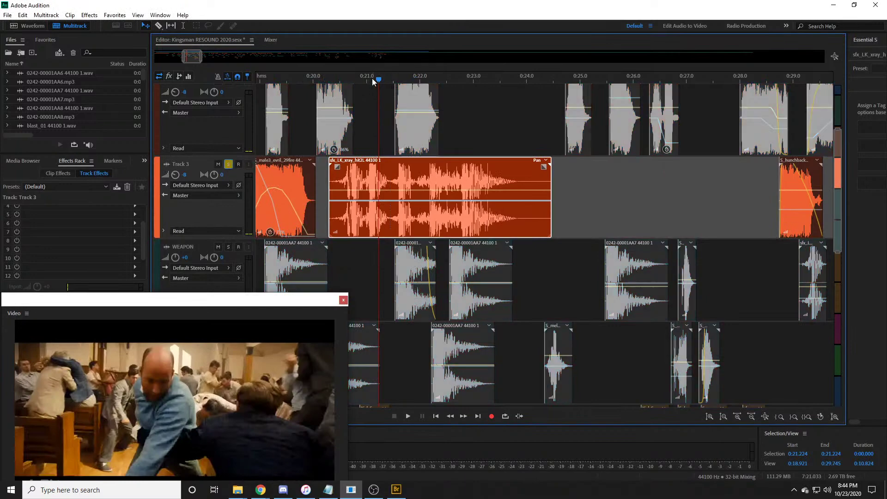
click(338, 77)
key(space)
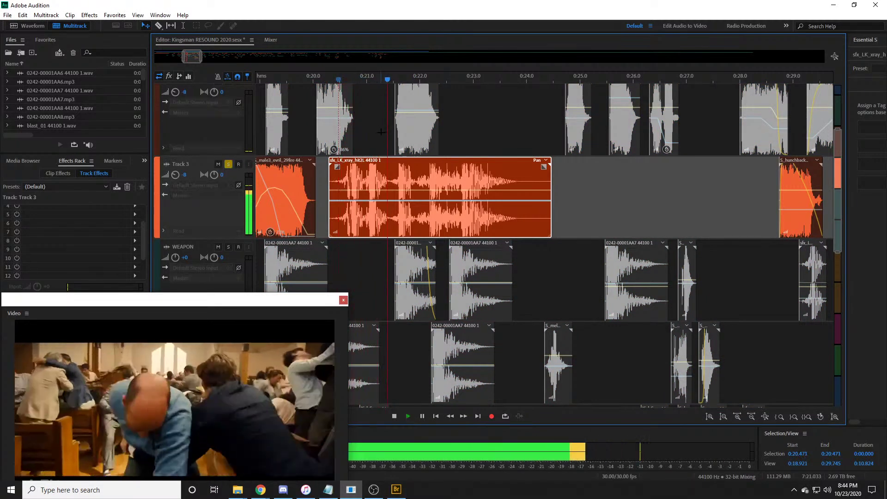
key(space)
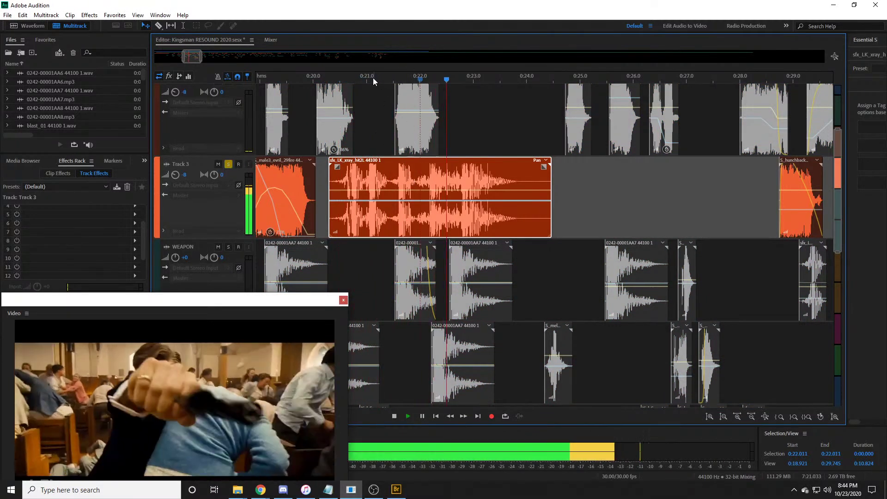
click(339, 78)
key(space)
key(space)
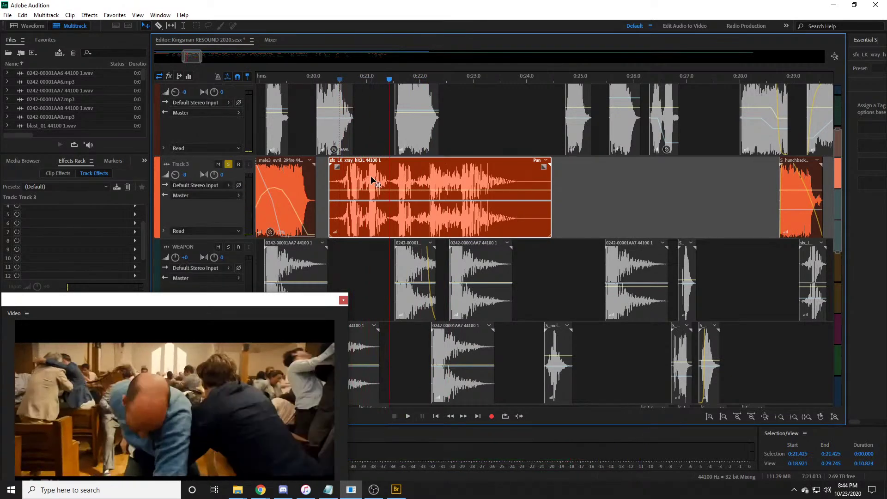
Step: Split the sfx_LK_xray_hit2L clip after its first hit at about 0:20.97 and delete the remainder
key(r)
click(365, 174)
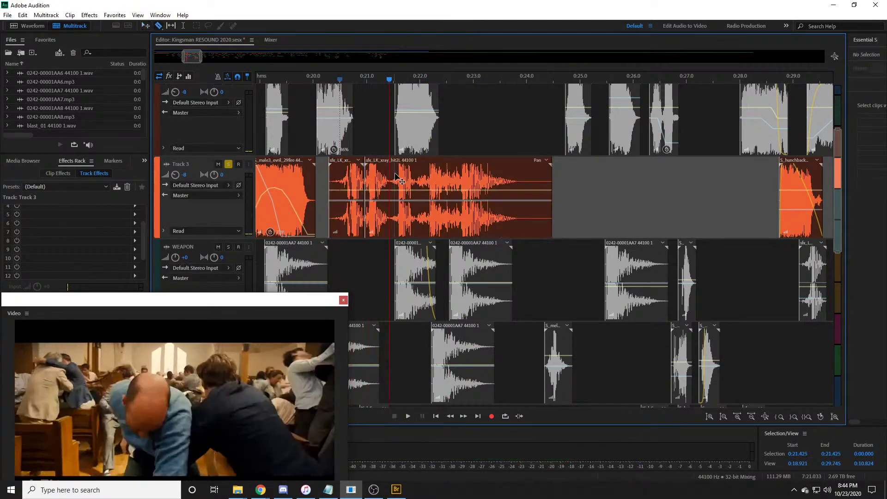
key(Delete)
Step: Reposition the sfx_LK_xray_hit2L clip on Track 3 to start at about 0:20.8 and audition it against the video
drag(357, 179, 398, 180)
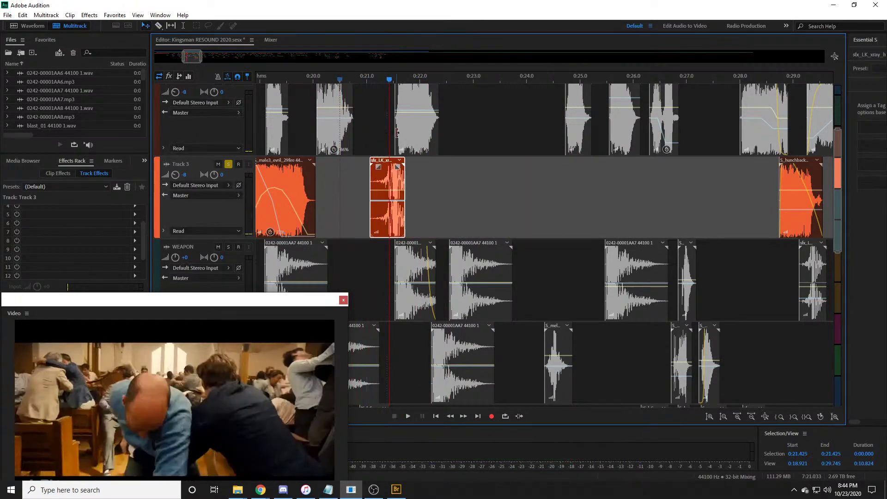
click(371, 77)
key(space)
key(space)
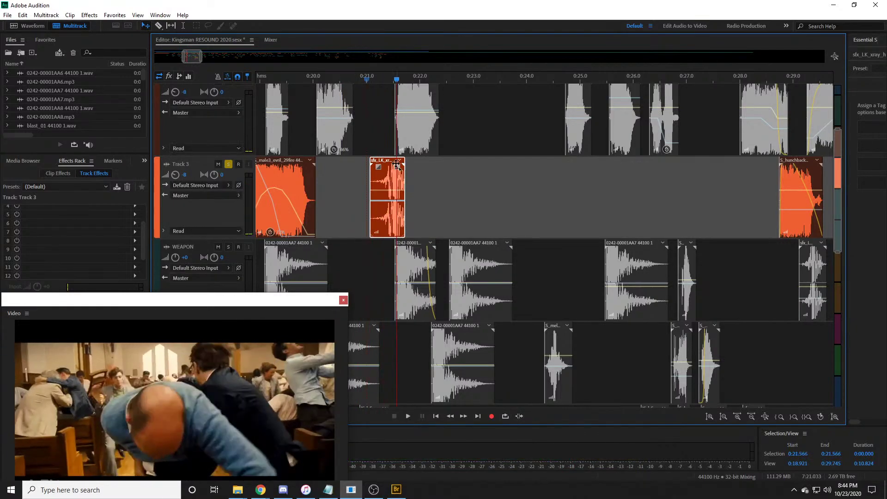
drag(400, 163, 385, 162)
click(374, 80)
key(space)
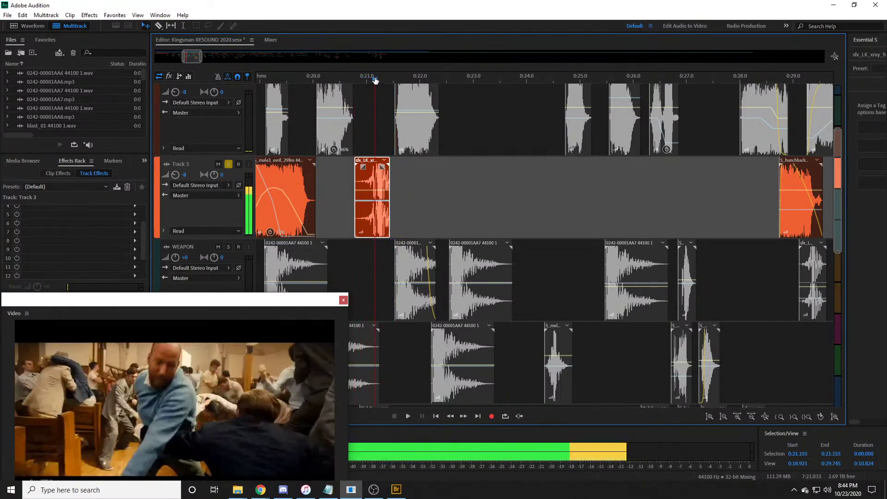
Step: Nudge the sfx_LK_xray_hit2L clip slightly earlier to start at about 0:20.73 and replay the soloed hit
click(376, 80)
scroll(376, 80, up, 3)
drag(379, 175, 371, 174)
click(378, 80)
key(space)
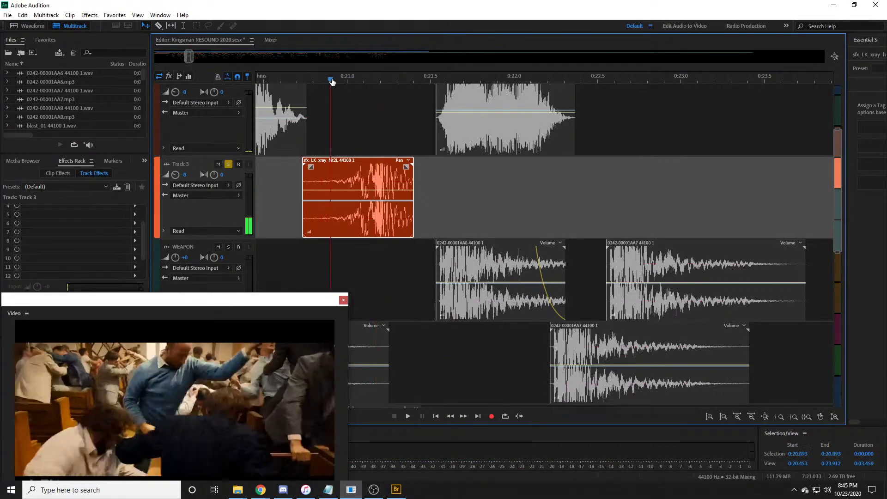
drag(378, 80, 305, 80)
key(space)
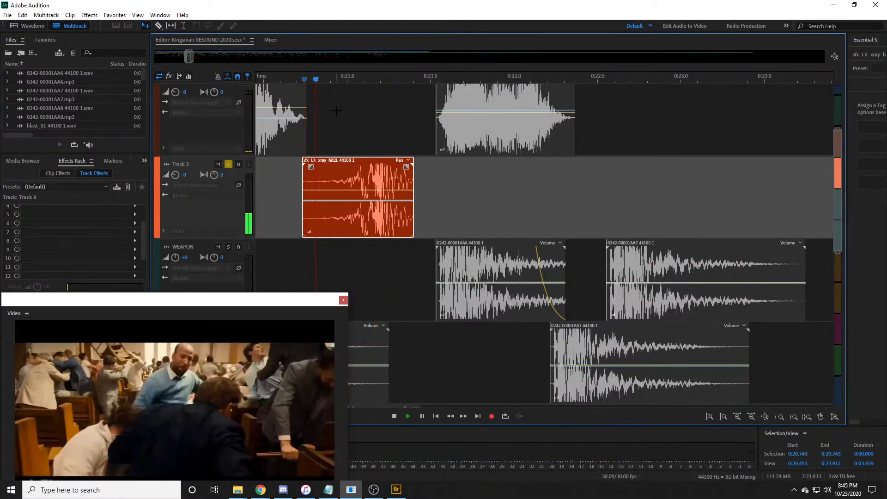
key(space)
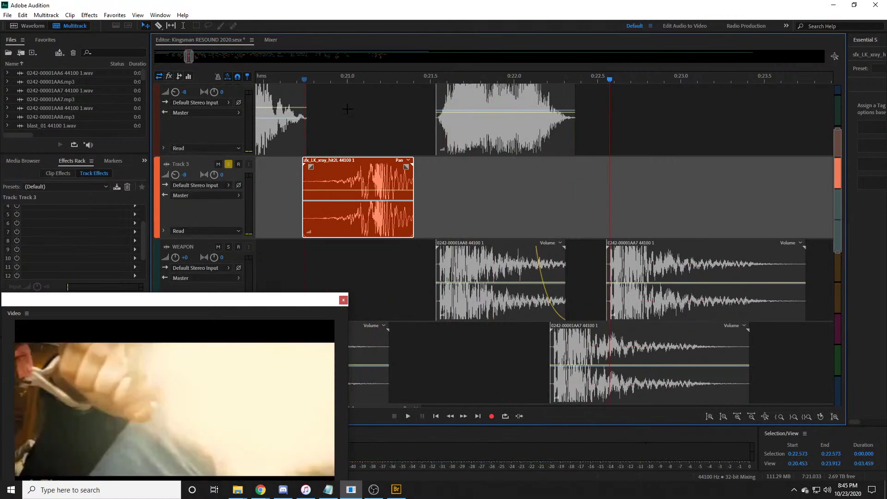
Step: Turn off Track 3's solo and play the full mix from about 0:19.8 to 0:22.9
key(space)
key(space)
scroll(382, 82, down, 5)
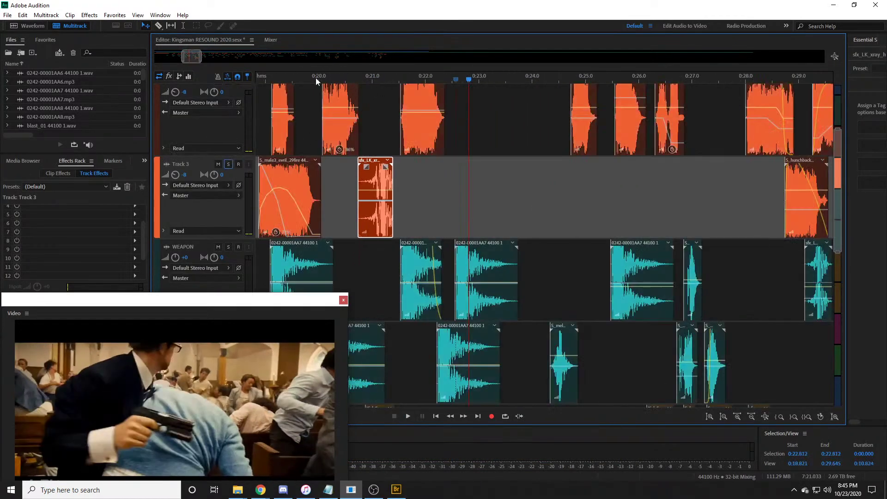
click(310, 79)
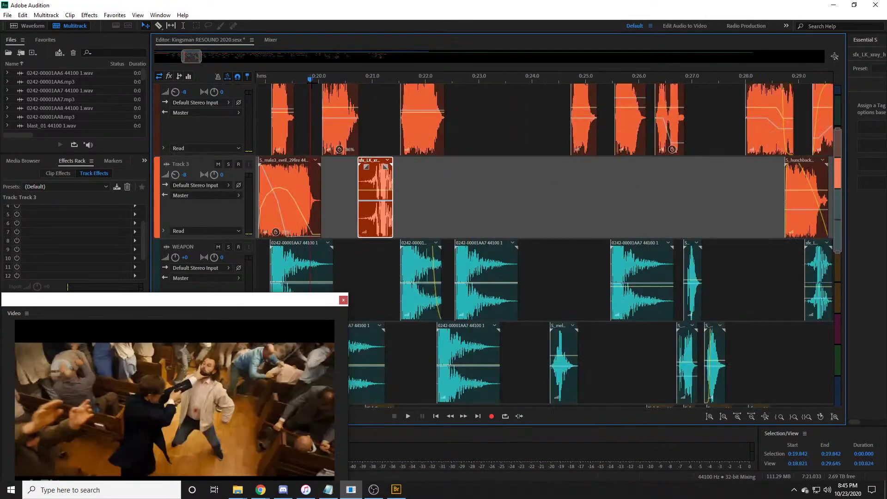
key(space)
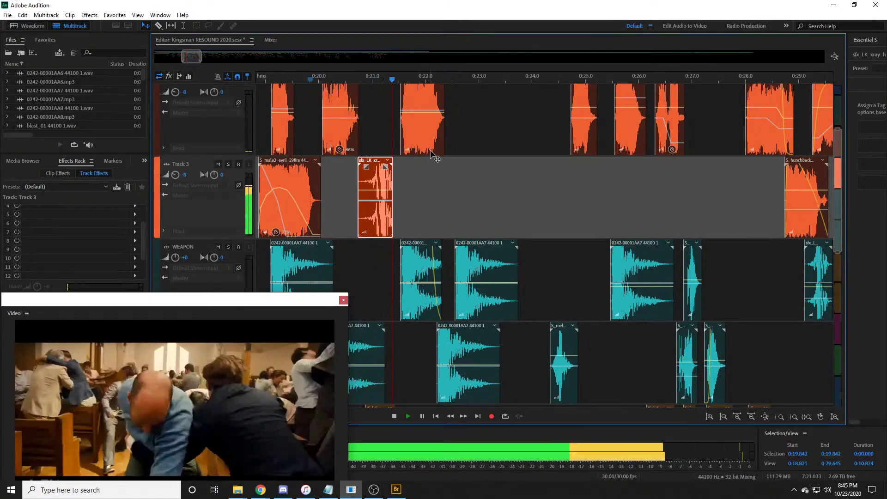
key(space)
Step: Lower the sfx_LK_xray_hit2L clip's volume slightly and play the mix from about 0:20.8 to 0:25.8
scroll(365, 83, up, 3)
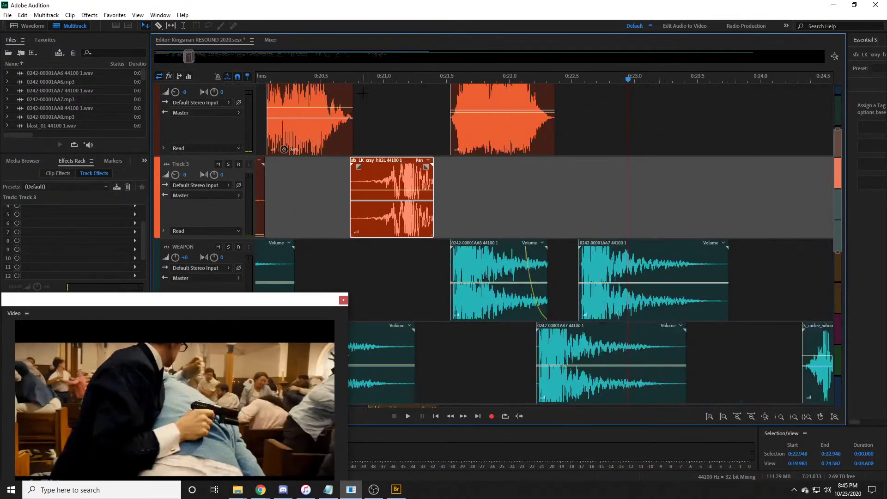
drag(394, 200, 397, 205)
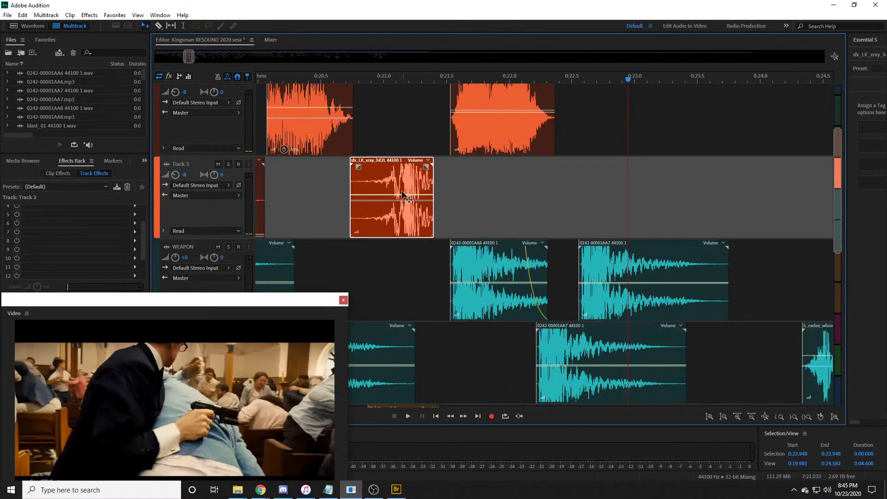
click(354, 82)
scroll(354, 81, down, 3)
key(space)
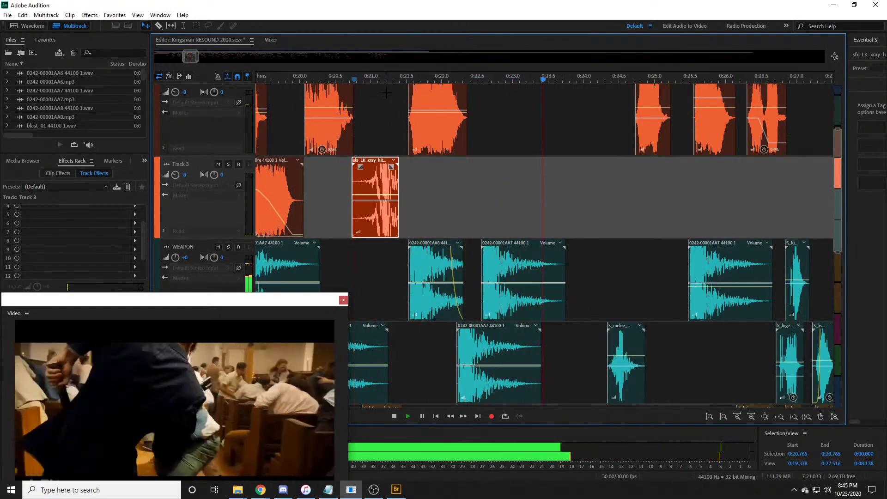
key(space)
scroll(371, 91, down, 2)
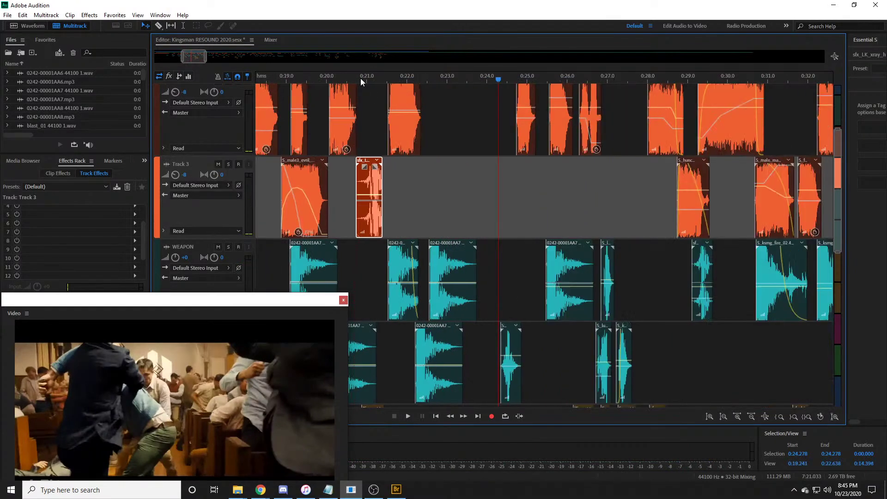
key(space)
key(space)
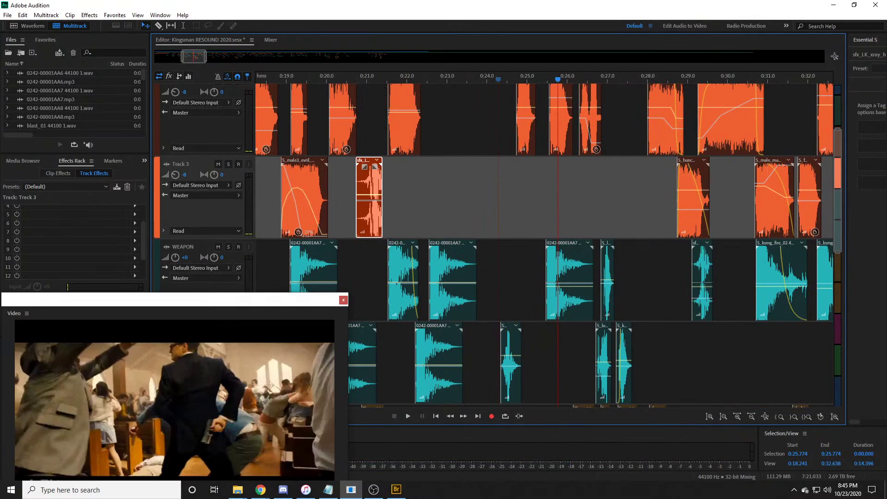
Step: Add sfx_LK_xray_hit3L from Bridge, audition it on Track 3, and move it to the upper WEAPON track at about 0:24.0
key(alt+Tab)
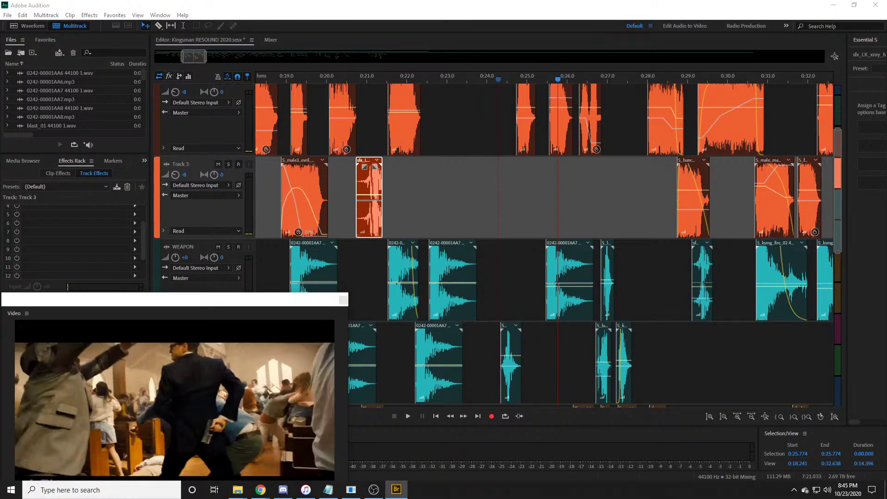
drag(230, 285, 465, 212)
click(435, 83)
key(space)
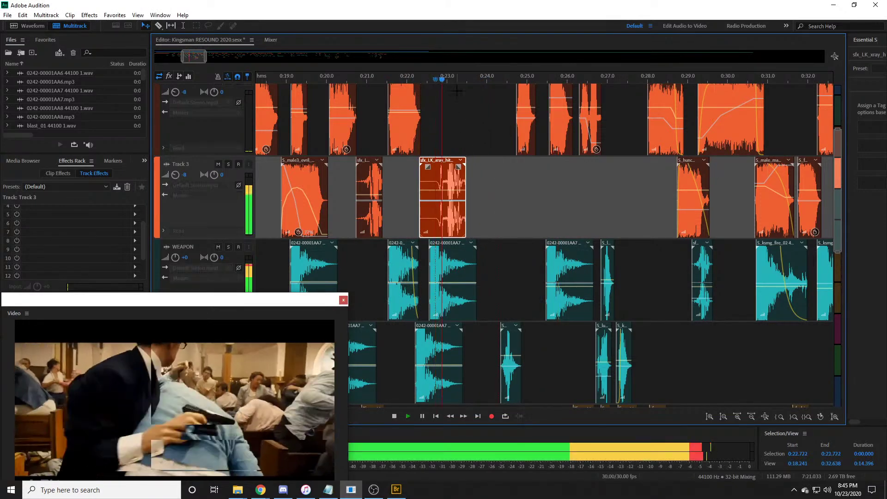
key(space)
drag(454, 180, 533, 257)
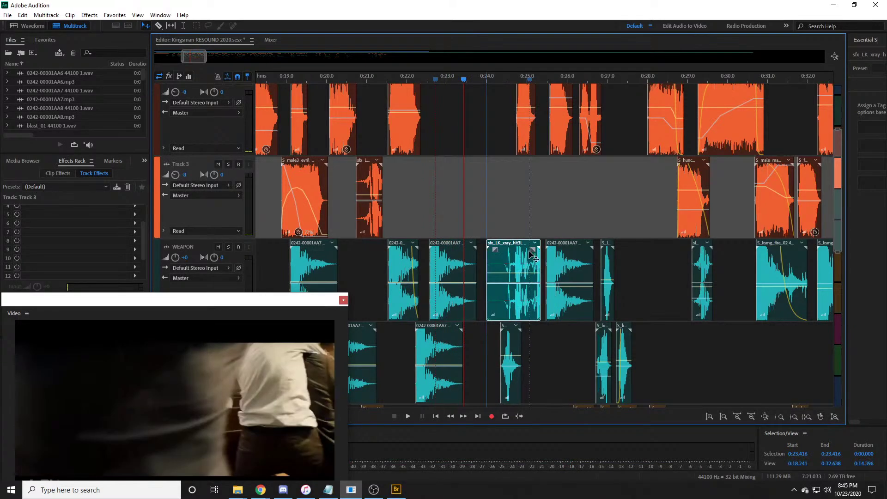
Step: Move the sfx_LK_xray_hit2L clip from Track 3 to the upper WEAPON track at about 0:20.7 and replay the hit
click(385, 83)
scroll(365, 176, up, 3)
key(space)
key(space)
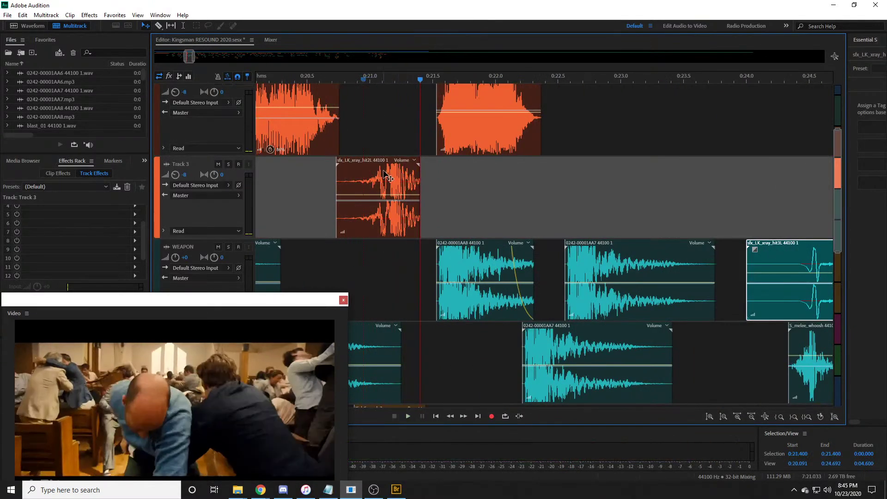
drag(386, 178, 386, 198)
drag(386, 241, 386, 245)
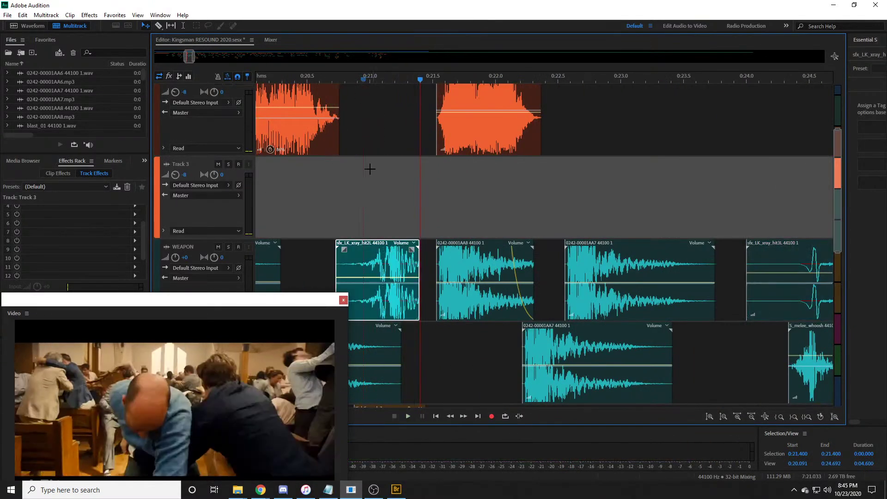
click(352, 80)
key(space)
key(space)
Step: Lower the sfx_LK_xray_hit2L clip's volume further on the WEAPON track and play the mix through to about 0:24.9
click(388, 279)
drag(387, 279, 387, 292)
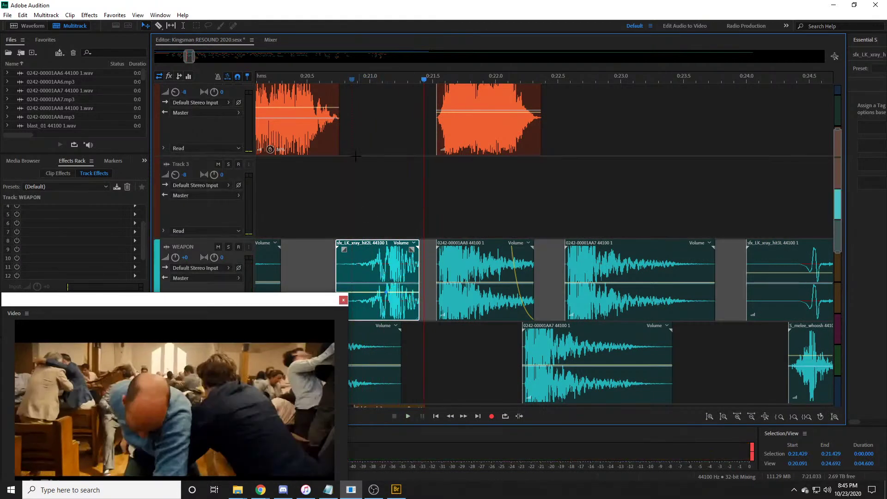
scroll(337, 85, down, 3)
key(space)
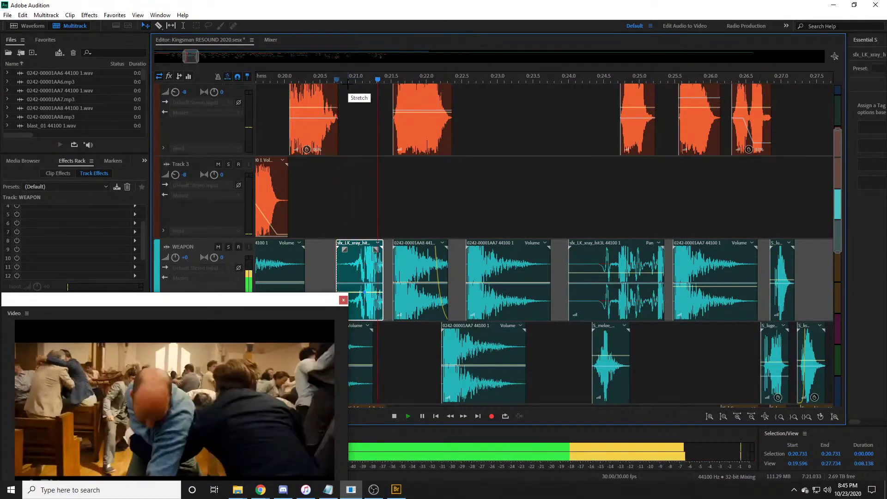
key(space)
scroll(359, 86, down, 1)
key(space)
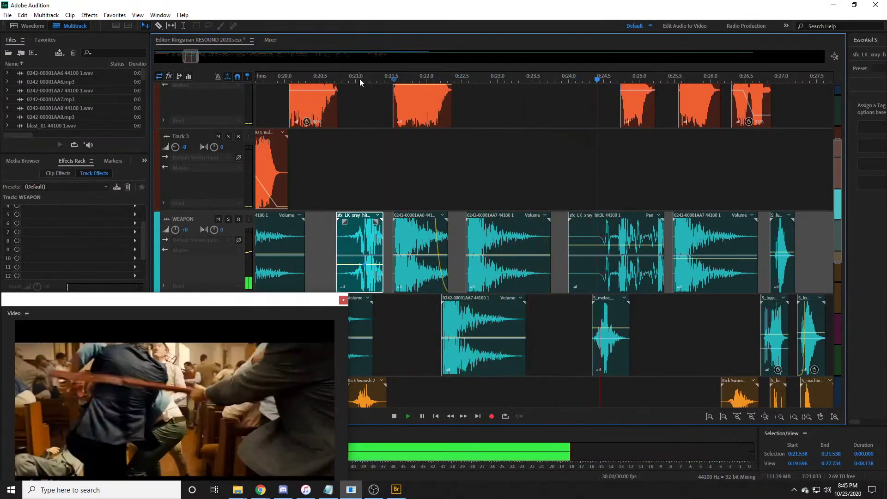
key(space)
Step: Trim the quiet lead-in of sfx_LK_xray_hit3L, align it on the WEAPON track to start at about 0:24.3, and audition it
drag(600, 222, 588, 140)
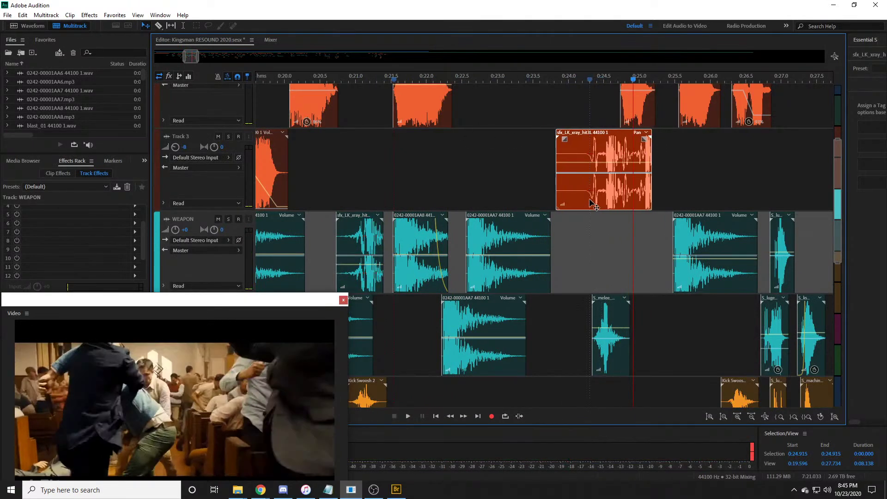
drag(587, 198, 589, 235)
scroll(666, 82, up, 1)
scroll(640, 105, down, 1)
drag(535, 84, 587, 83)
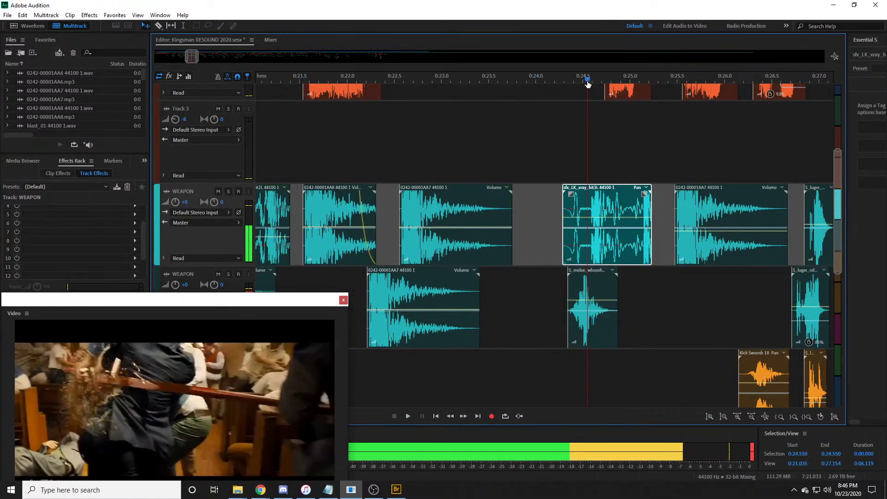
key(space)
key(space)
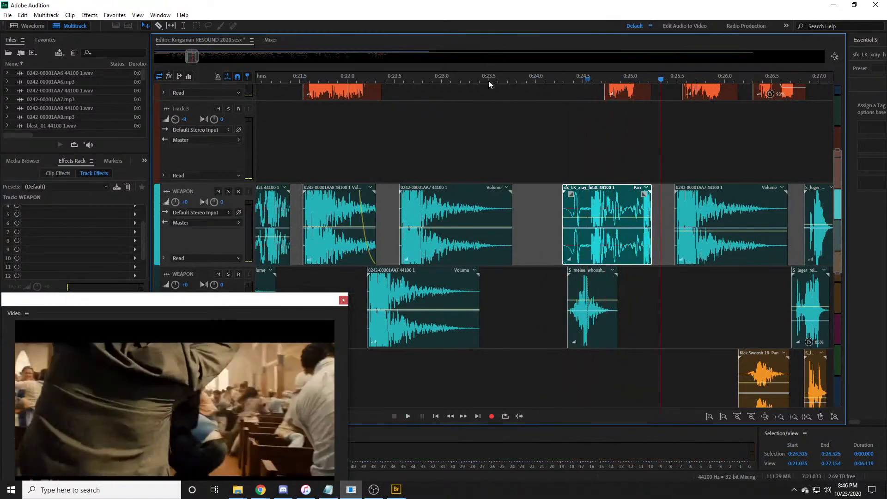
Step: Fade out the end of the sfx_LK_xray_hit3L clip and play the mix from about 0:24.15 to 0:27.7
scroll(489, 80, down, 2)
key(space)
key(space)
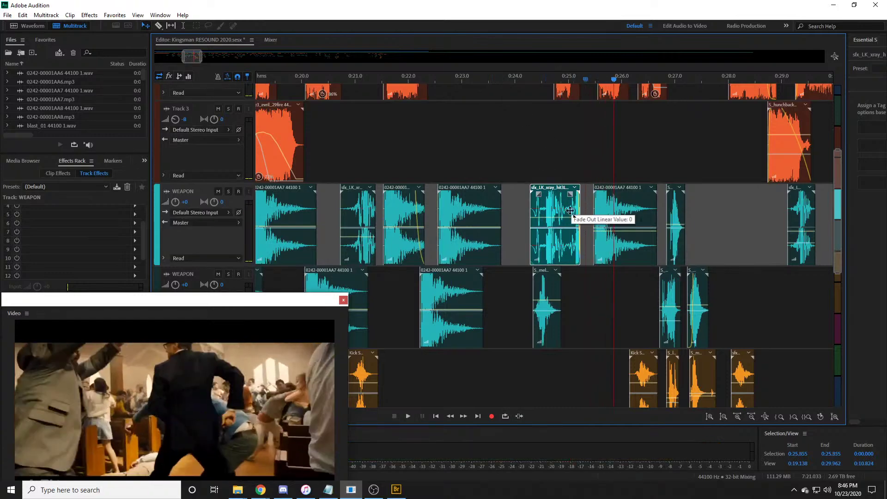
click(524, 91)
key(space)
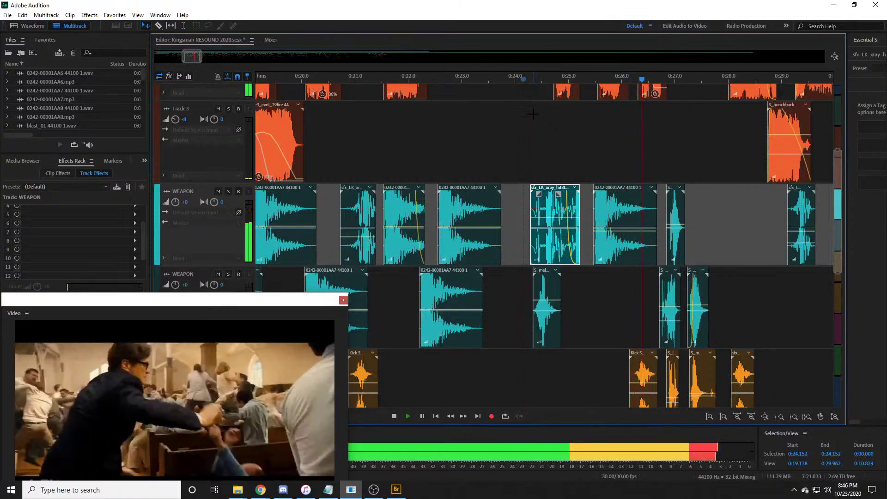
key(space)
Step: Scrub ahead to about 0:29.2, then review the mix from about 0:27.5 to 0:29.0 for missing hits
scroll(482, 81, down, 3)
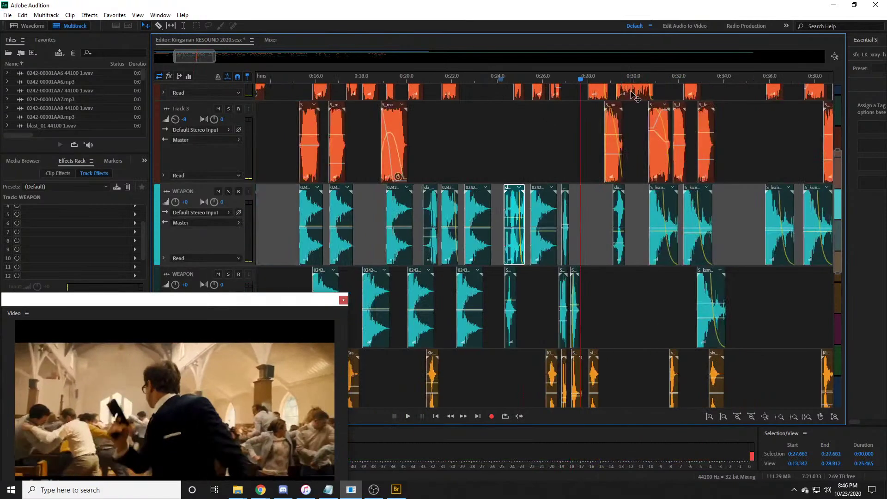
click(595, 77)
drag(603, 80, 616, 82)
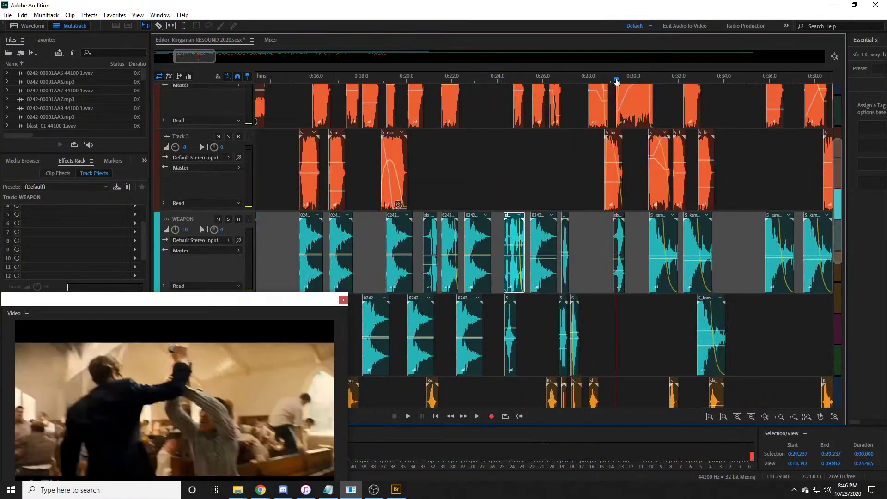
scroll(621, 79, up, 3)
key(space)
key(space)
click(468, 78)
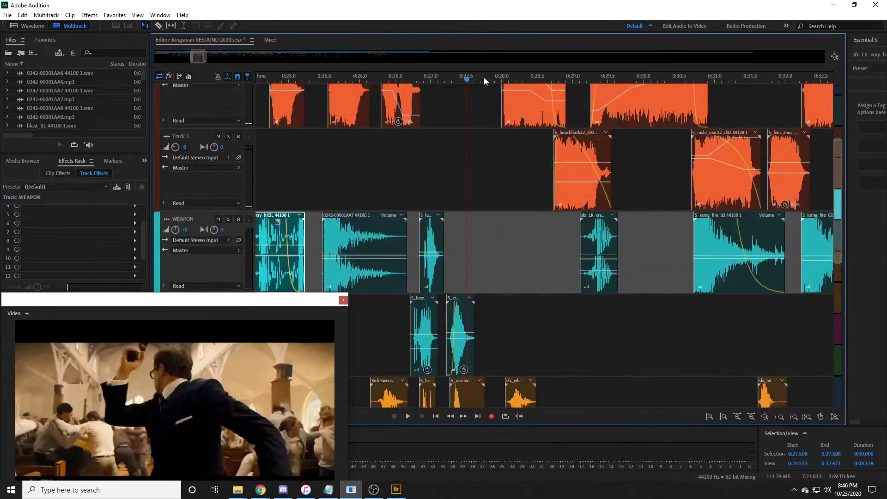
key(space)
key(space)
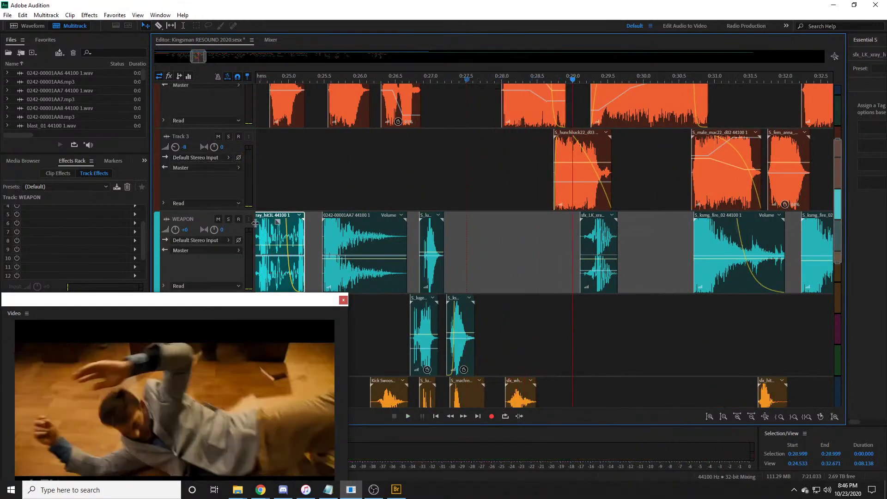
Step: Return to the multitrack session and review the mix for missing hits from about 0:26 to 0:34
key(alt+Tab)
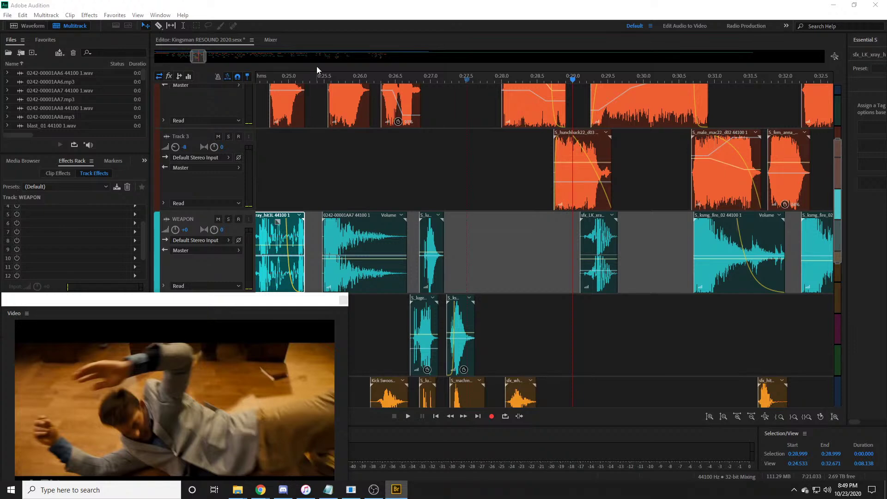
click(424, 77)
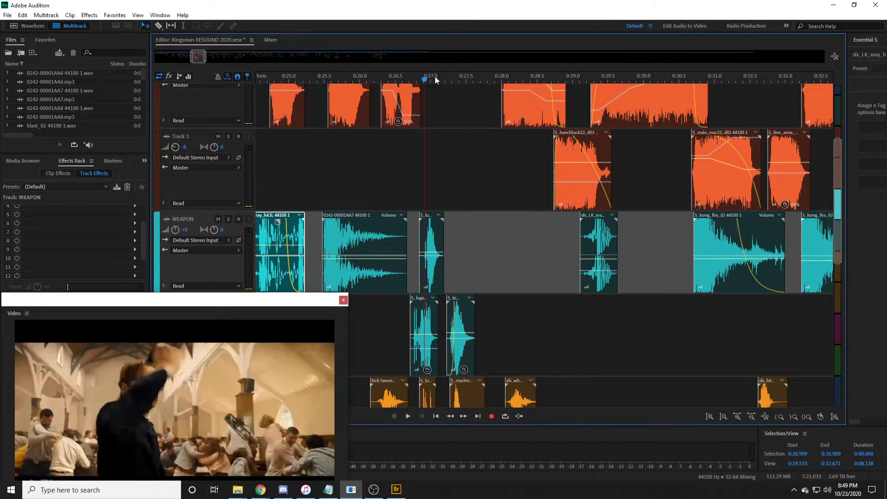
click(434, 77)
click(364, 78)
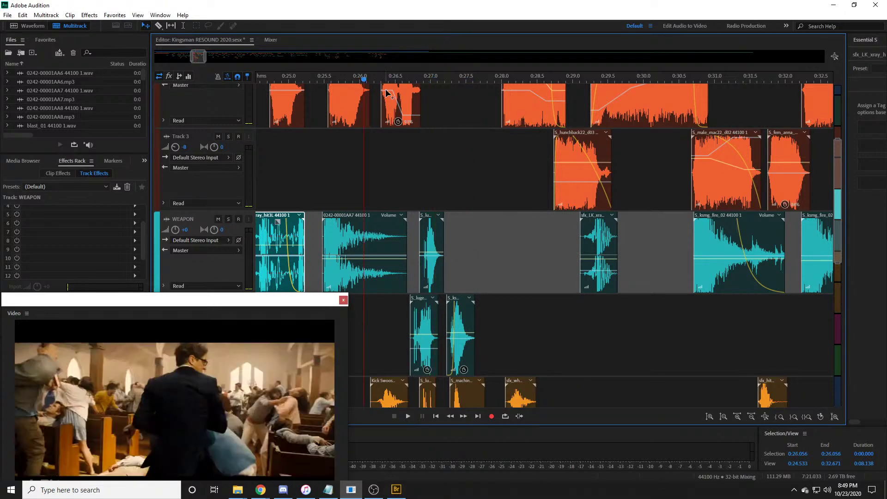
key(space)
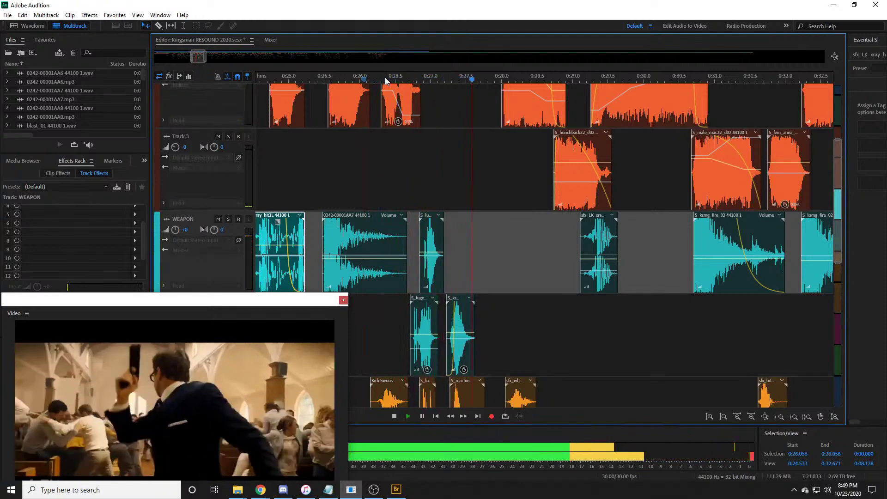
scroll(409, 152, up, 3)
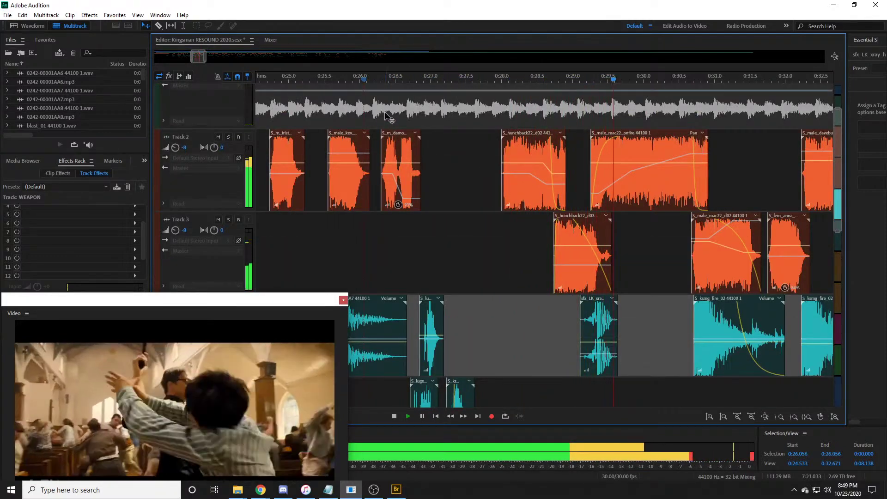
scroll(338, 76, down, 5)
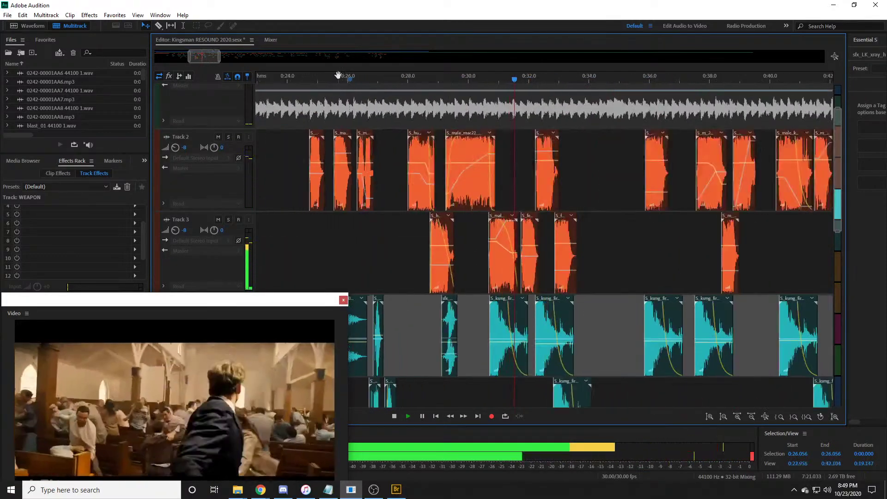
scroll(338, 76, down, 4)
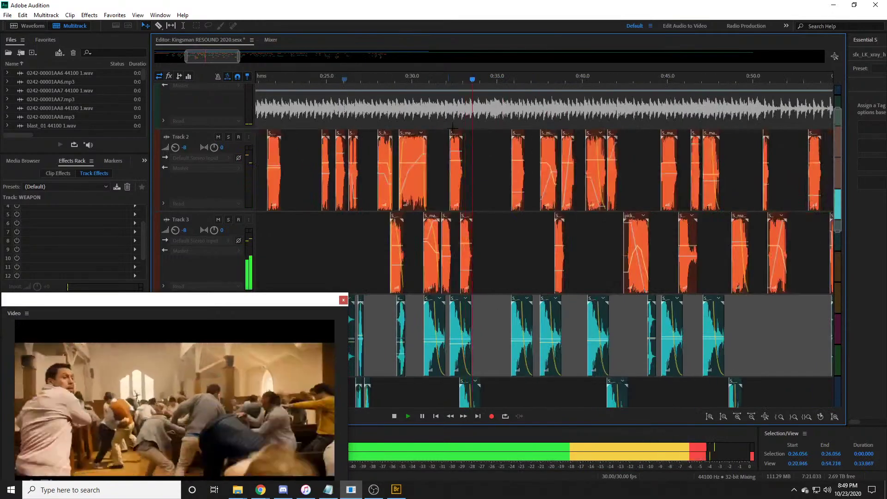
scroll(466, 145, down, 1)
key(space)
Step: Play the mix from about 0:34.5 to 0:37.0 in short stretches to check the shots around the pews
click(488, 80)
key(space)
key(space)
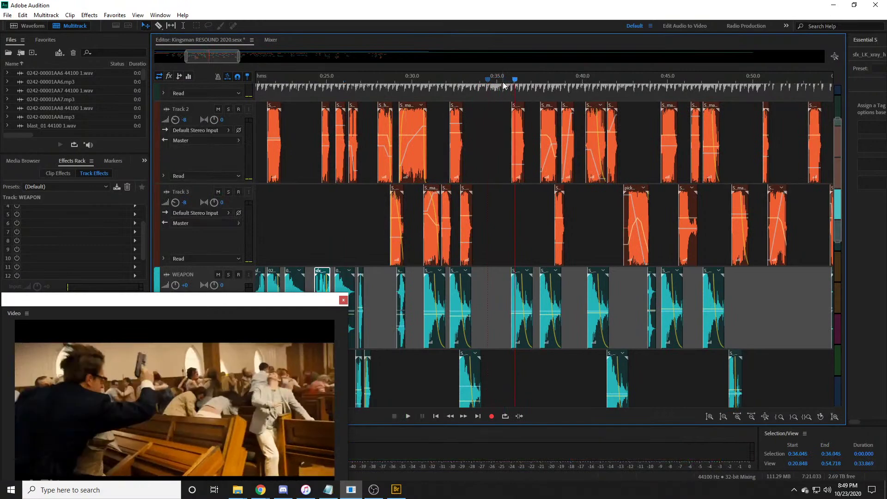
key(space)
scroll(504, 81, down, 2)
key(space)
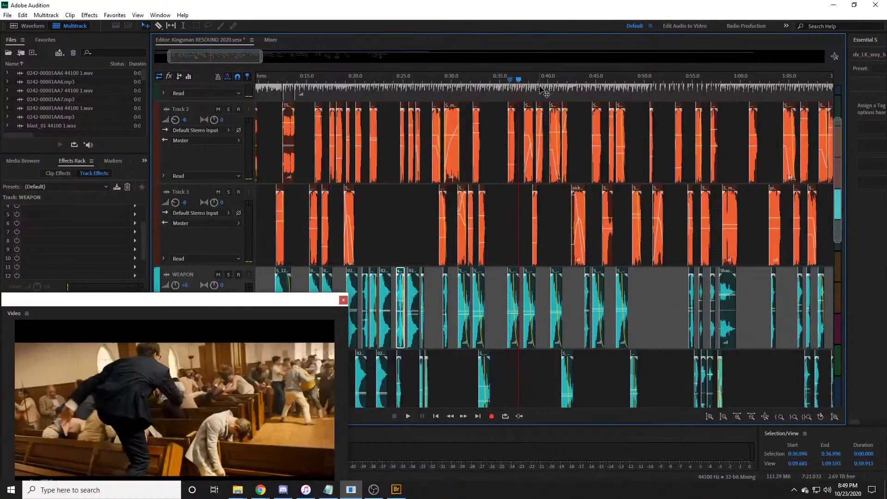
Step: Review the hits from about 0:36.5 to 0:55.95, skipping ahead to 0:42.96 partway through
scroll(497, 76, up, 2)
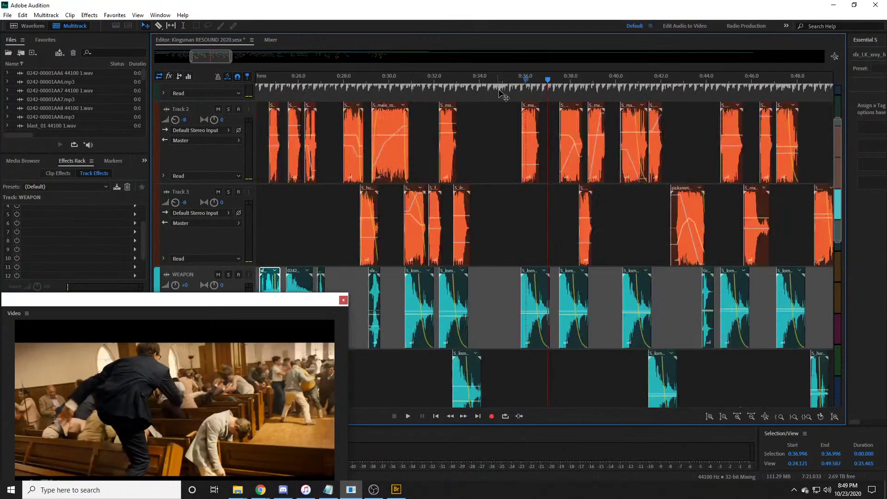
scroll(486, 143, up, 3)
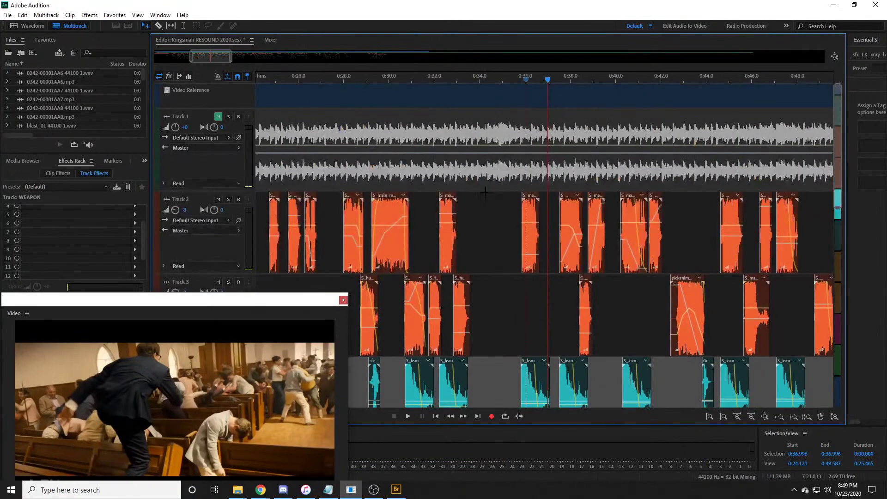
scroll(485, 194, down, 4)
click(482, 78)
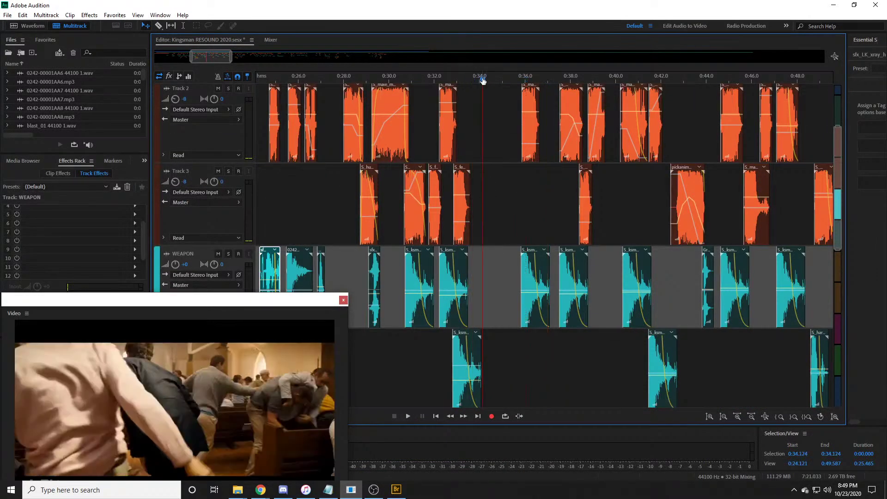
click(517, 79)
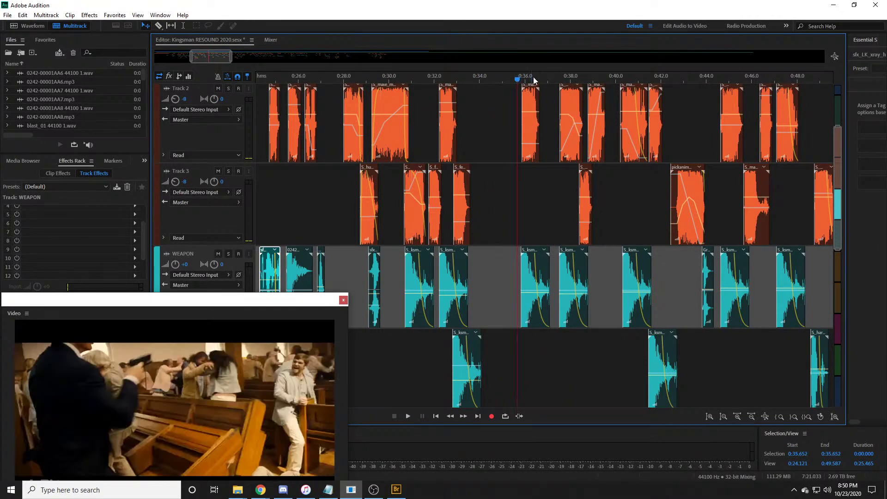
click(536, 81)
key(space)
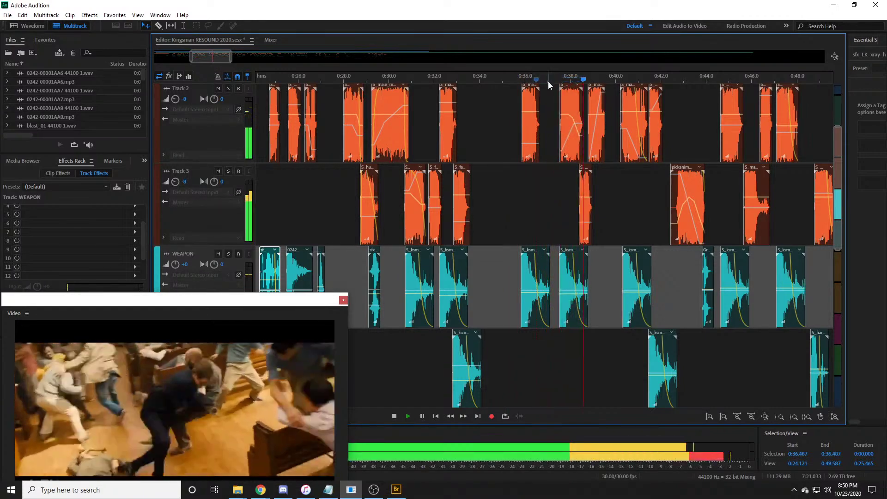
scroll(405, 81, down, 3)
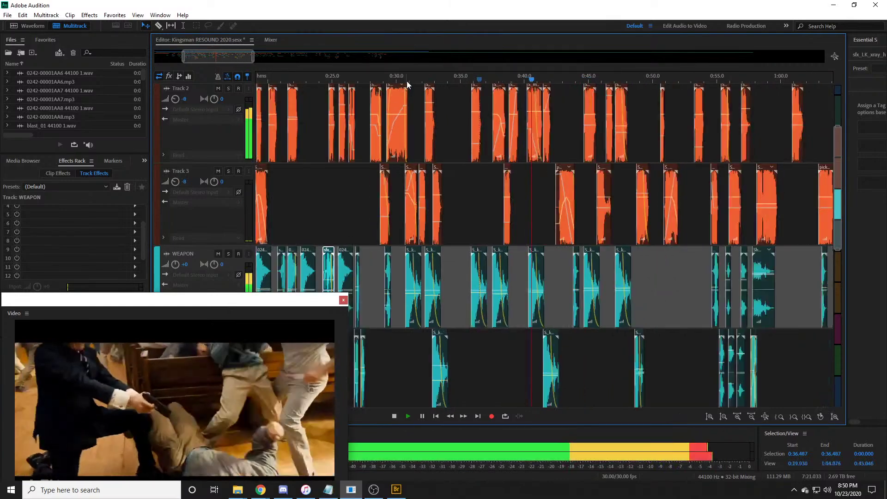
key(space)
key(space)
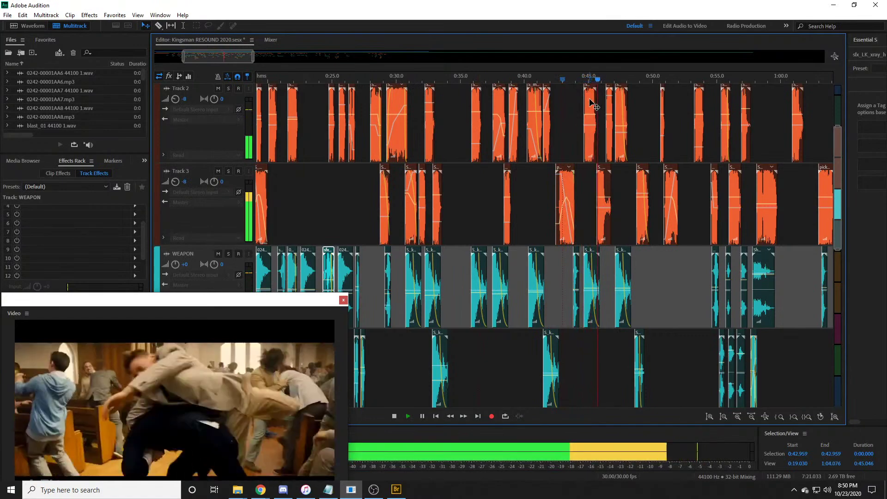
scroll(546, 103, down, 2)
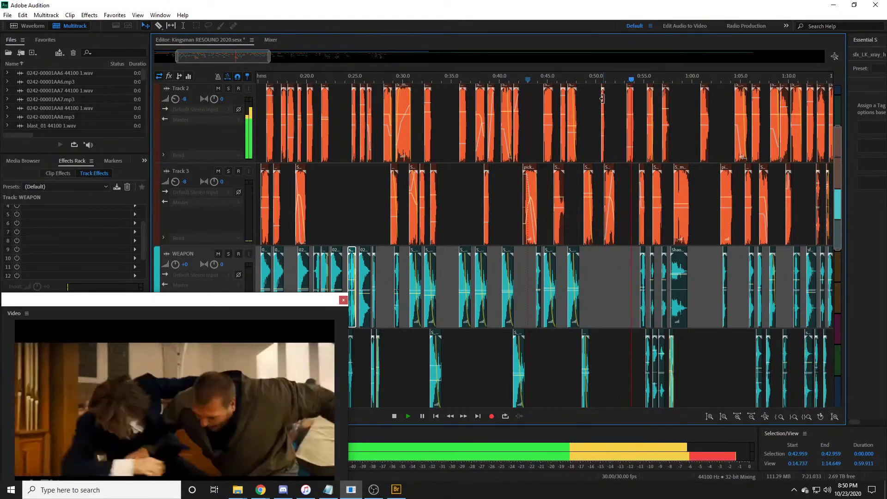
key(space)
Step: Unmute the music on Track 1 and play the mix from 0:55.95 to about 1:12.5
scroll(331, 223, up, 3)
click(218, 116)
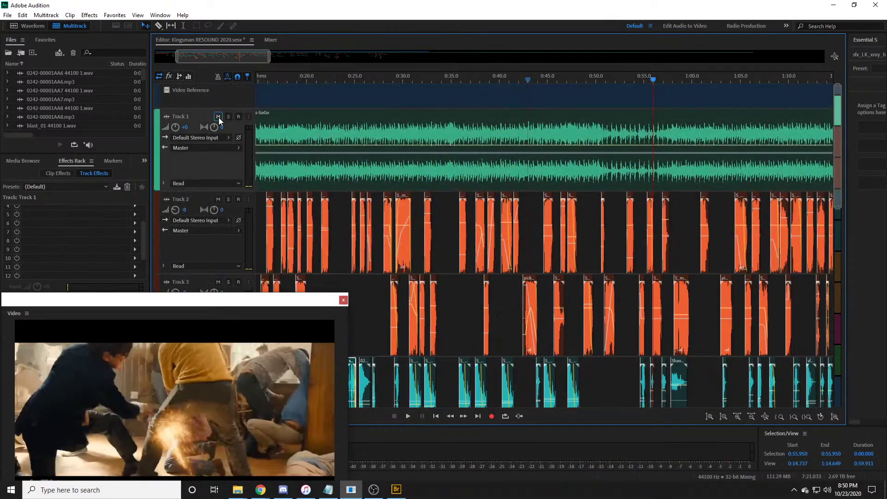
scroll(218, 118, down, 3)
key(space)
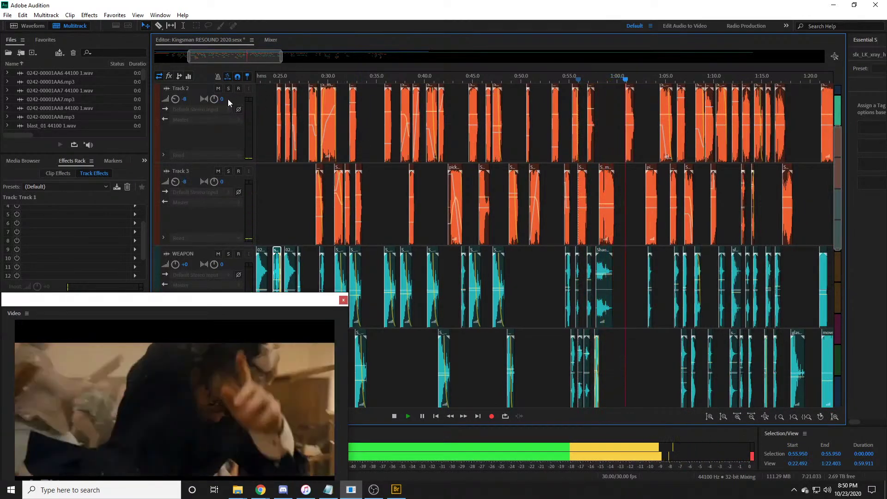
drag(245, 60, 274, 61)
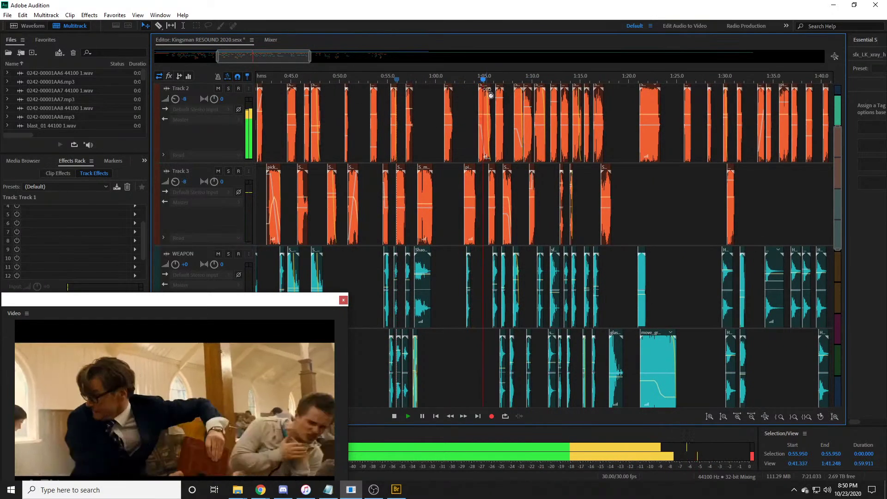
scroll(480, 82, up, 1)
scroll(480, 82, up, 1)
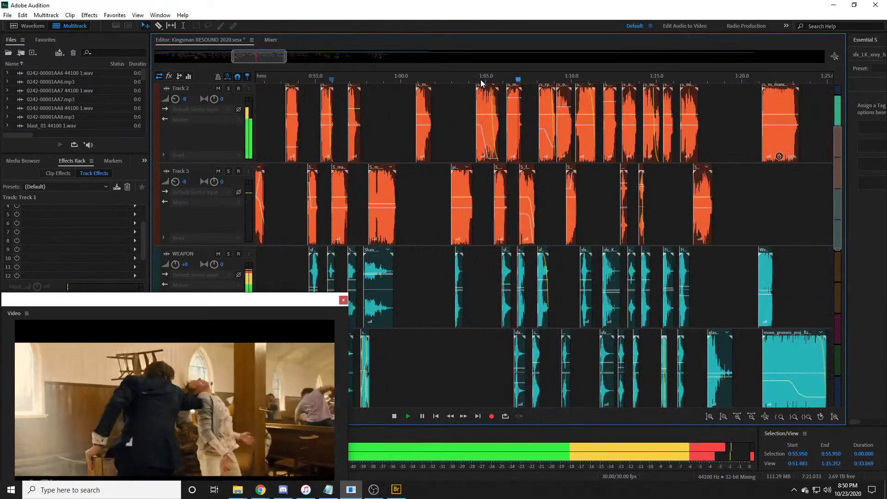
scroll(481, 83, down, 2)
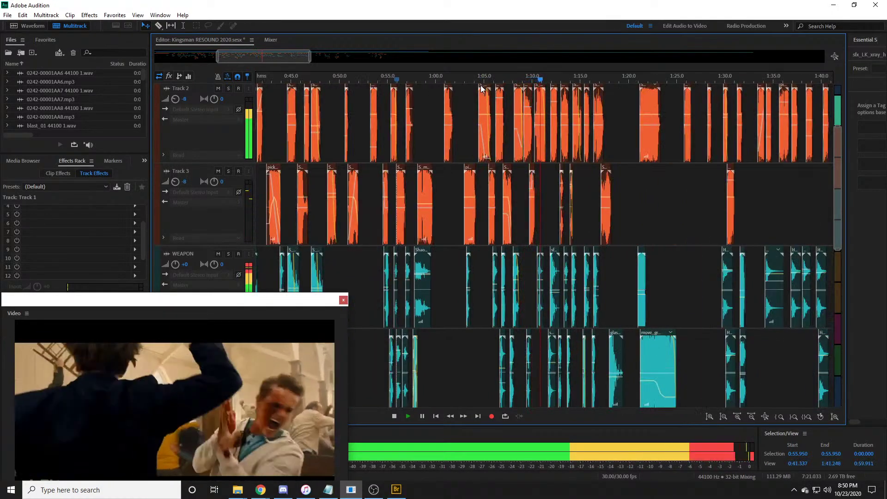
key(space)
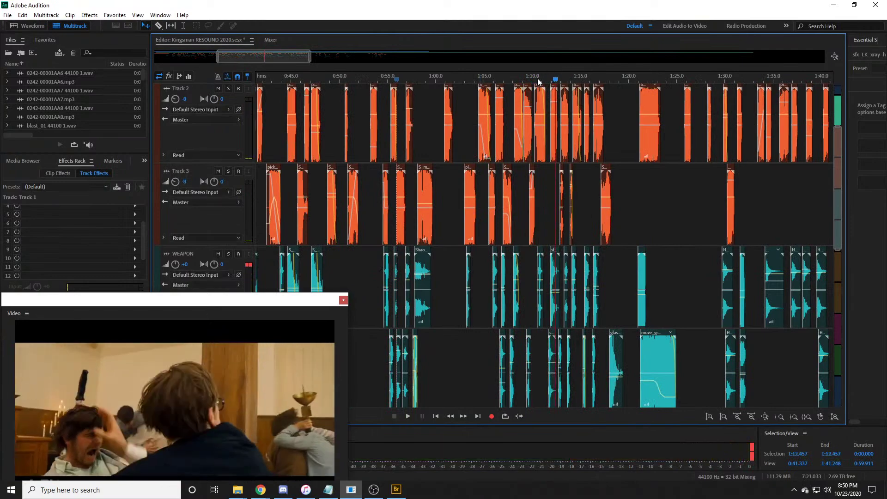
Step: Replay the knife fight repeatedly between about 1:06.1 and 1:09.8 to find moments lacking a sound
scroll(538, 81, up, 3)
click(456, 81)
scroll(456, 81, up, 2)
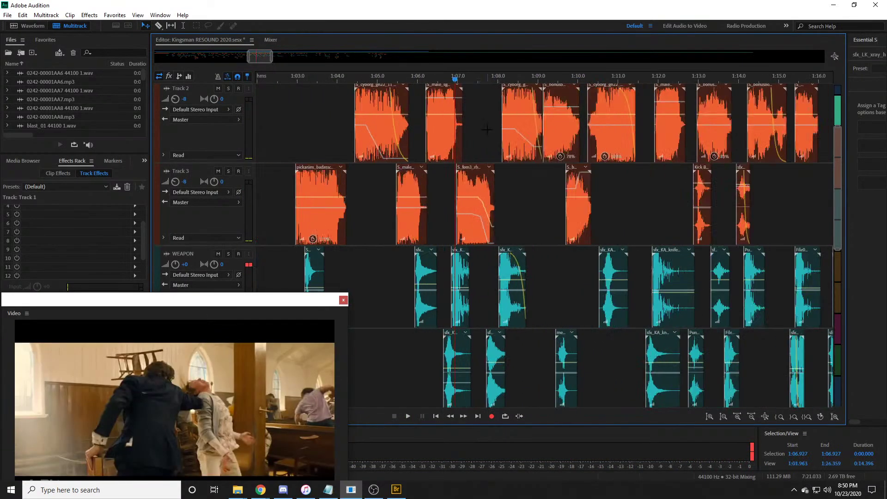
key(space)
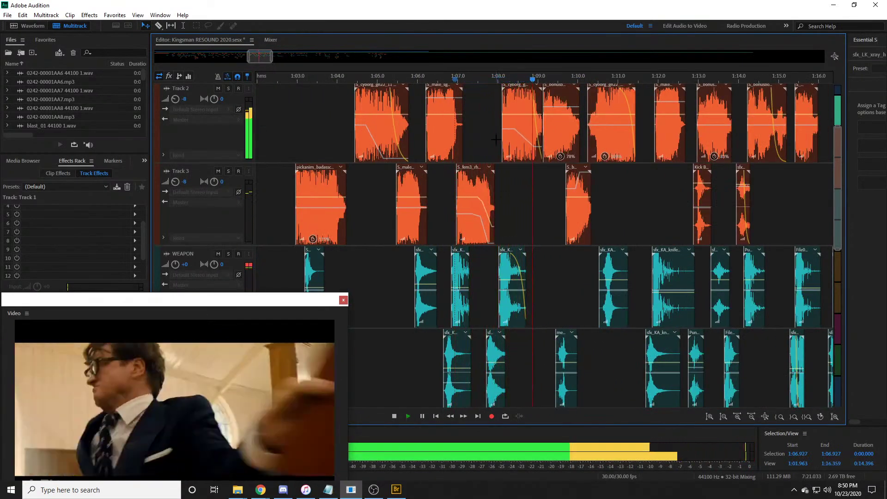
key(space)
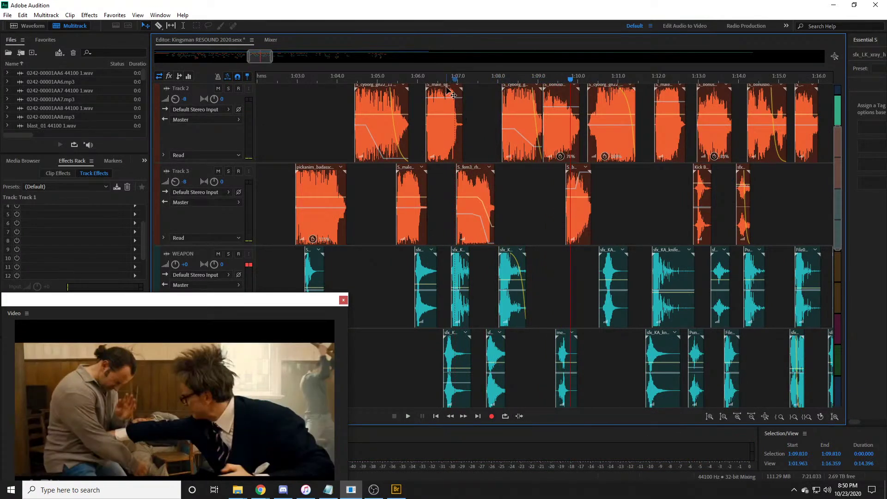
click(487, 79)
key(space)
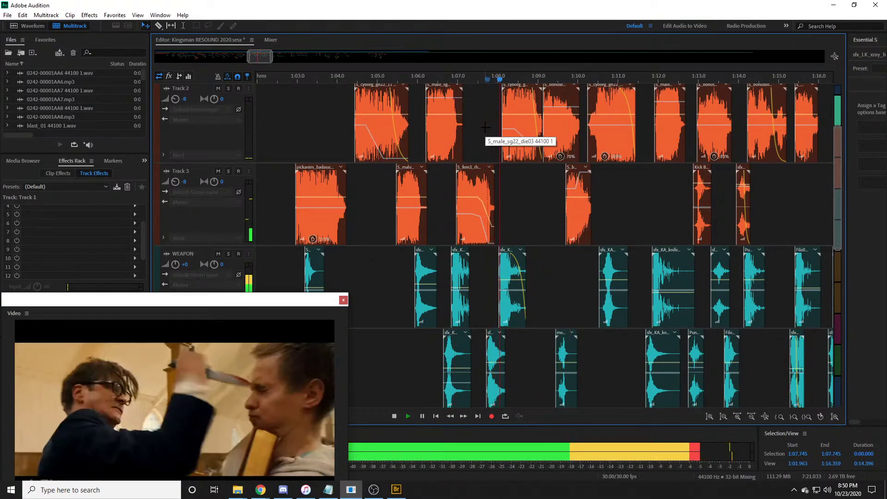
scroll(408, 133, up, 4)
scroll(218, 118, down, 4)
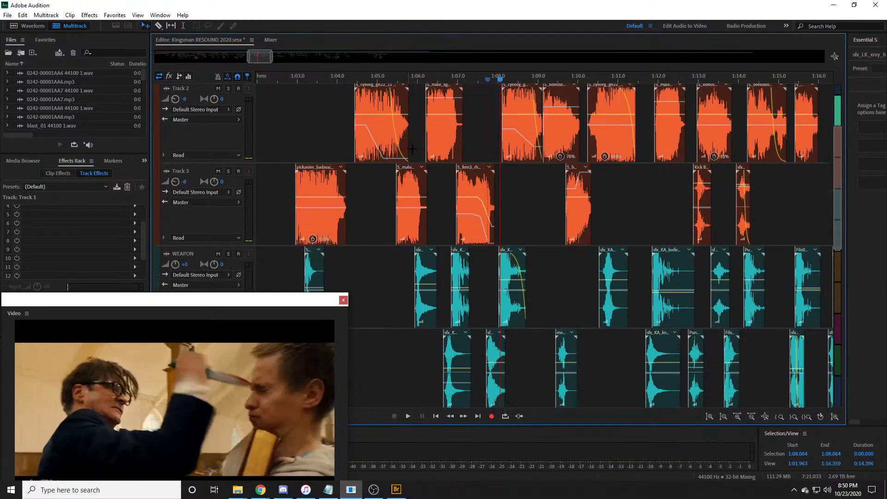
click(424, 80)
key(space)
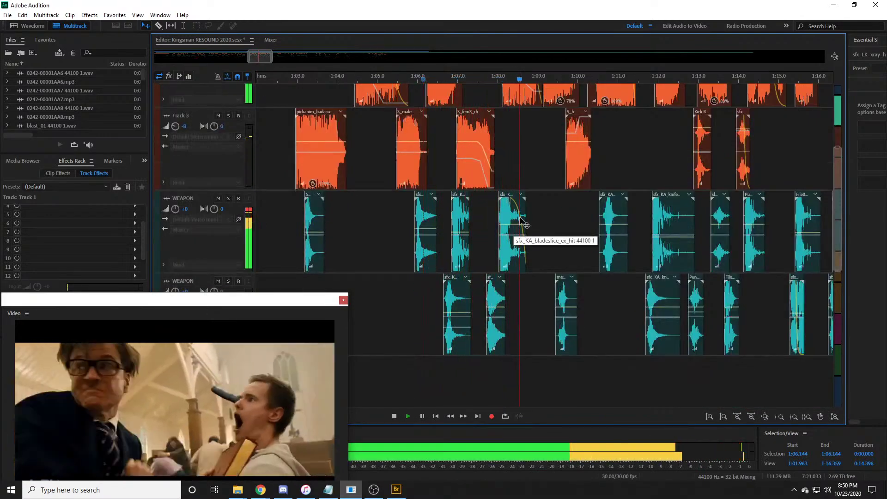
key(space)
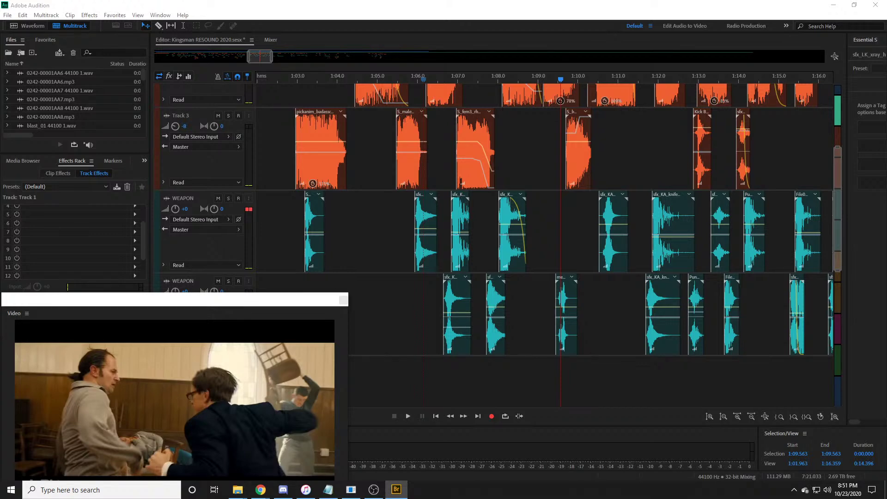
Step: Add the sfx_LK_sidekick_whoosh01 clip to the track below the WEAPON tracks at about 1:09.1 and audition it from about 1:08.6
drag(387, 336, 568, 381)
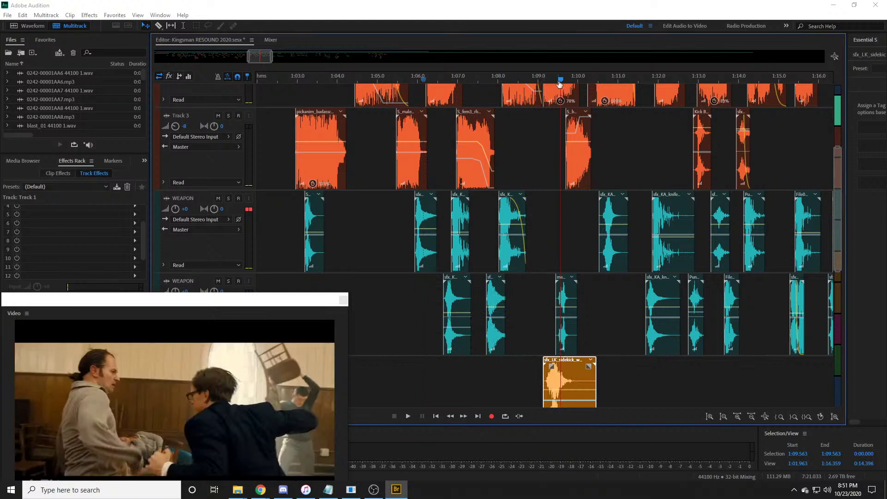
scroll(546, 240, up, 3)
click(439, 77)
key(space)
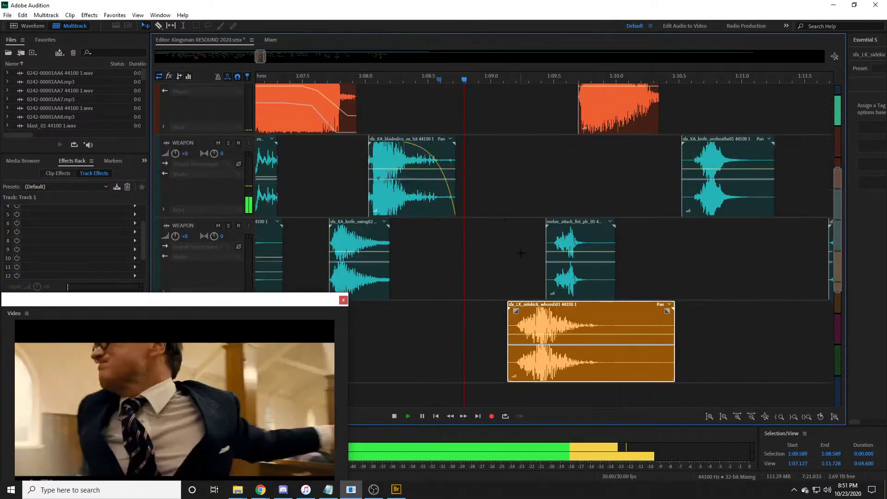
key(space)
Step: Move the sfx_LK_sidekick_whoosh01 clip to the upper WEAPON track and align it with the turn, starting at about 1:08.74
drag(578, 319, 572, 318)
drag(656, 328, 527, 176)
drag(474, 77, 491, 77)
scroll(529, 161, up, 1)
drag(529, 160, 501, 160)
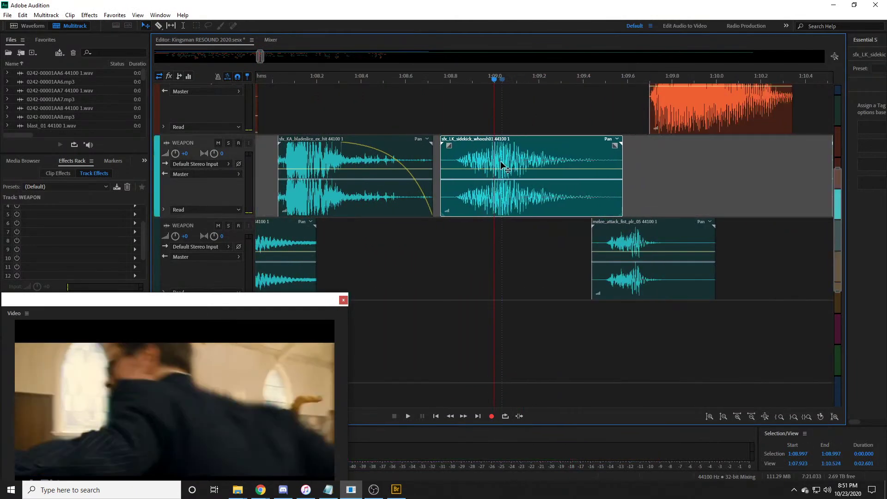
drag(453, 82, 464, 86)
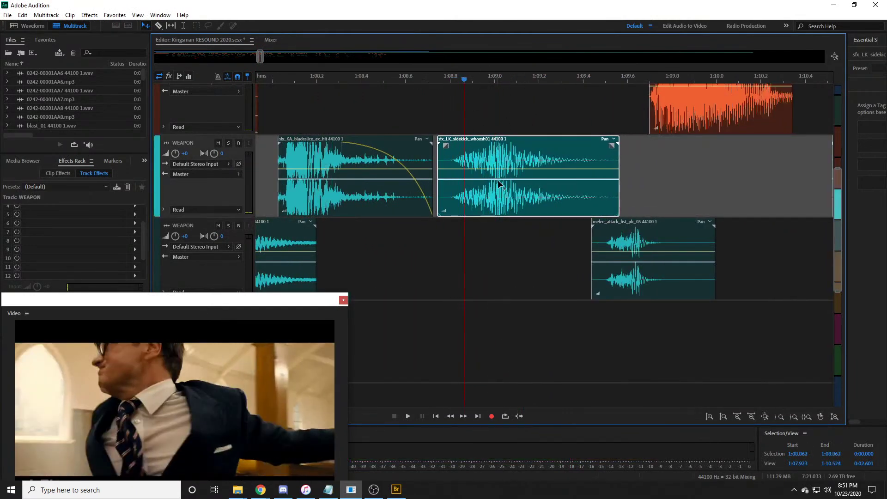
Step: Automate the sidekick whoosh's pan to sweep from right to left between about 1:08.86 and 1:09.1, and audition it
drag(467, 179, 517, 144)
drag(459, 80, 470, 82)
key(space)
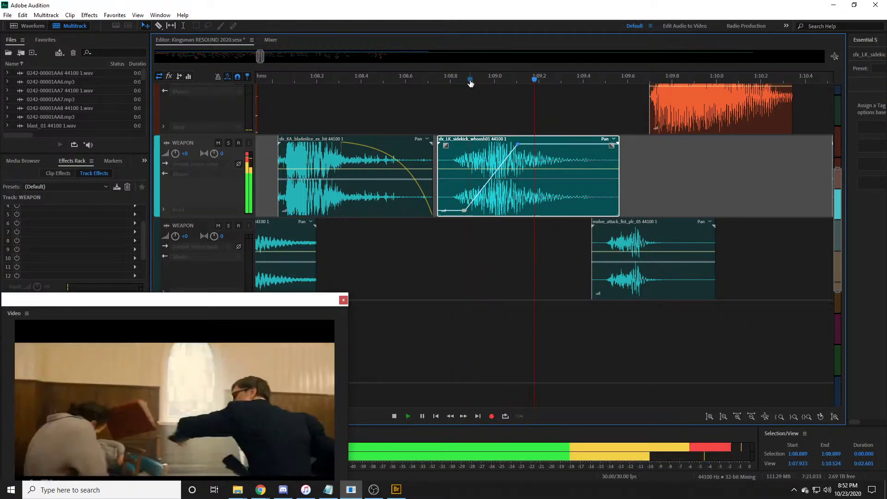
Step: Add the PunchHard 13 clip from Adobe Bridge to Track 6, below the WEAPON tracks, at about 1:09.5 and replay the turn to find the impact
key(space)
scroll(469, 81, down, 3)
key(space)
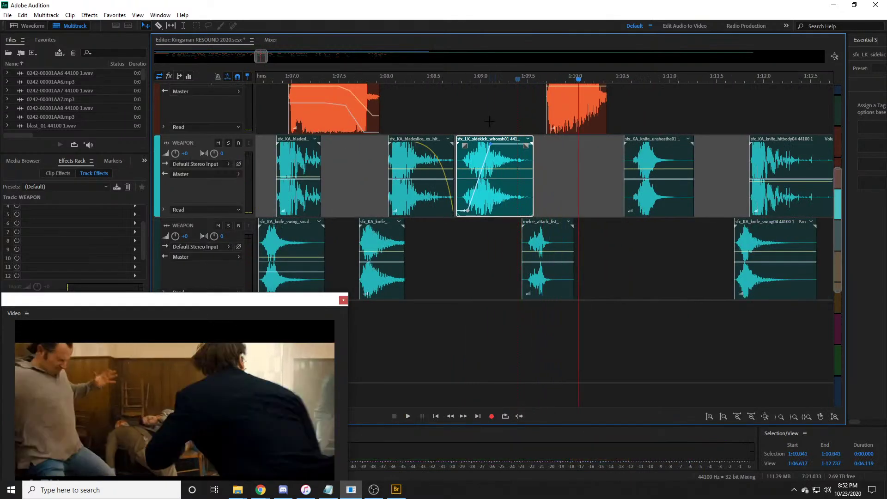
key(space)
scroll(492, 116, up, 2)
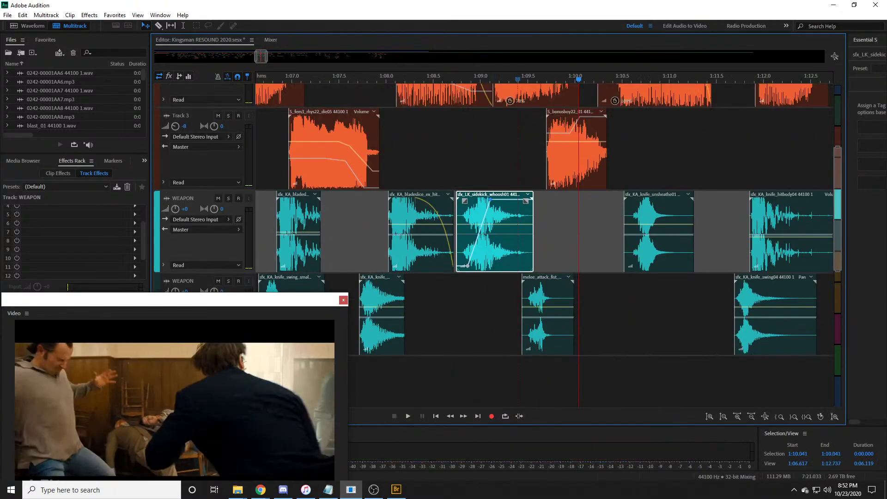
key(alt+Tab)
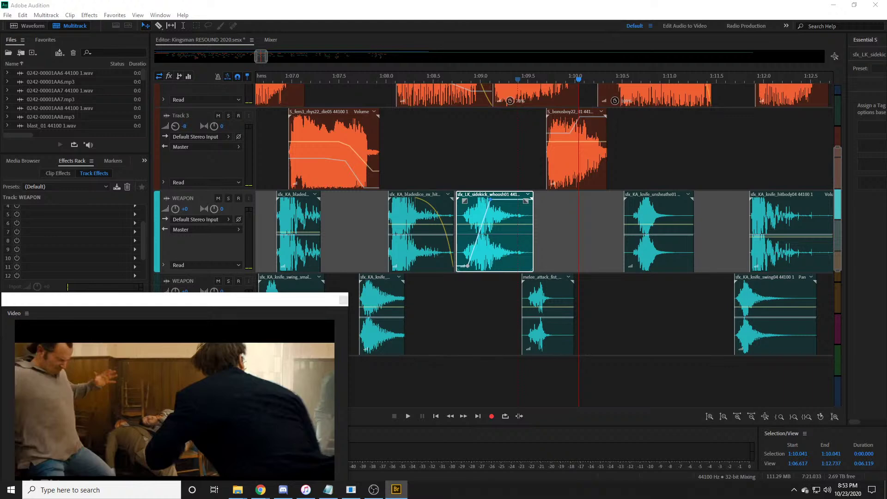
drag(4, 222, 529, 382)
scroll(503, 341, down, 1)
drag(449, 85, 422, 84)
key(space)
key(space)
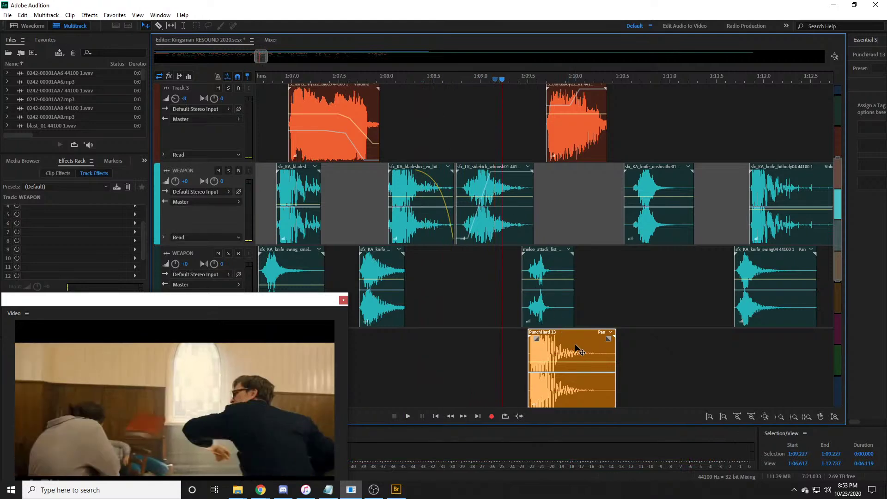
Step: Move the PunchHard 13 clip earlier to start at about 1:09.23 and audition it from about 1:09.04
drag(615, 350, 529, 341)
scroll(560, 221, up, 4)
scroll(522, 115, down, 5)
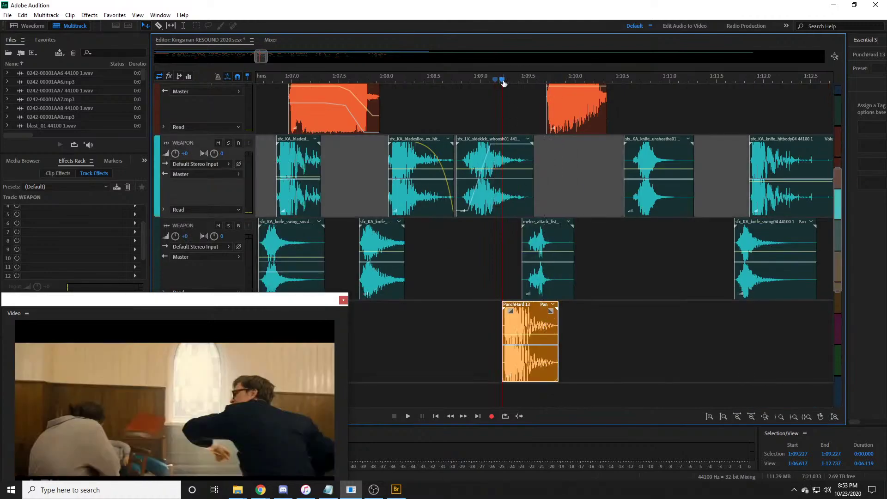
scroll(503, 82, up, 5)
drag(477, 87, 399, 82)
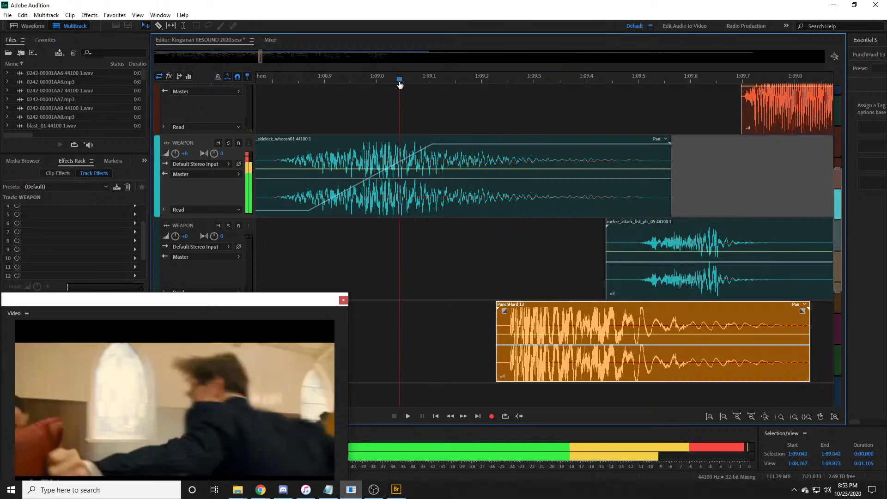
key(space)
key(space)
Step: Shift the PunchHard 13 clip earlier to start at about 1:09.13 and audition it against the hit
key(minus)
click(543, 311)
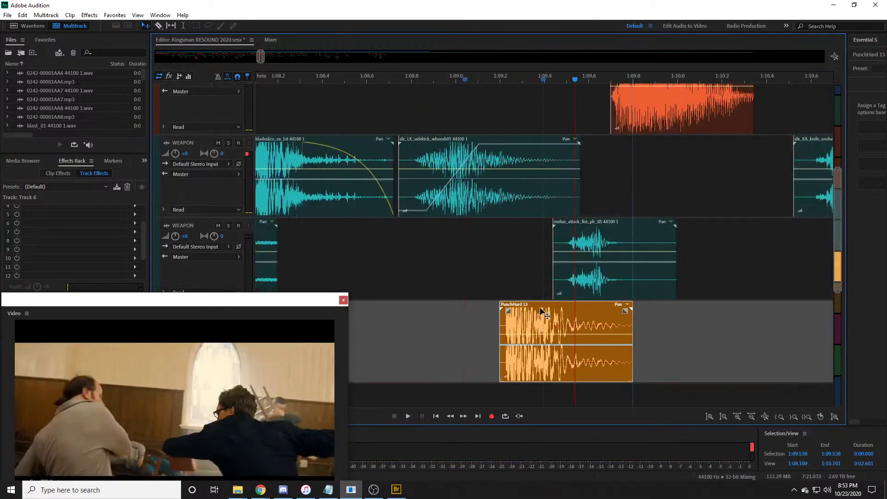
drag(543, 312, 529, 312)
click(458, 84)
key(space)
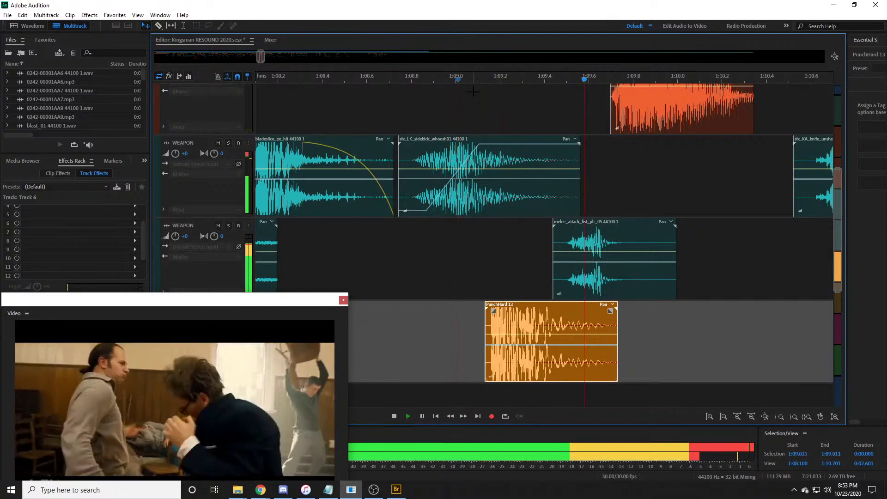
key(space)
click(470, 91)
key(space)
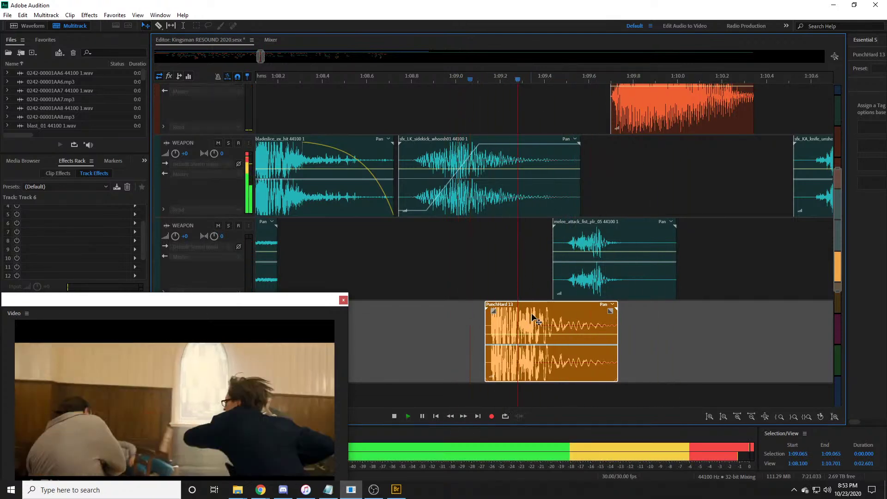
Step: Lower the PunchHard 13 clip's volume slightly and audition the turn from about 1:08.46
key(space)
mouse_move(545, 345)
mouse_down()
mouse_move(556, 353)
mouse_move(556, 338)
mouse_move(551, 358)
mouse_move(550, 350)
mouse_up()
click(335, 86)
key(space)
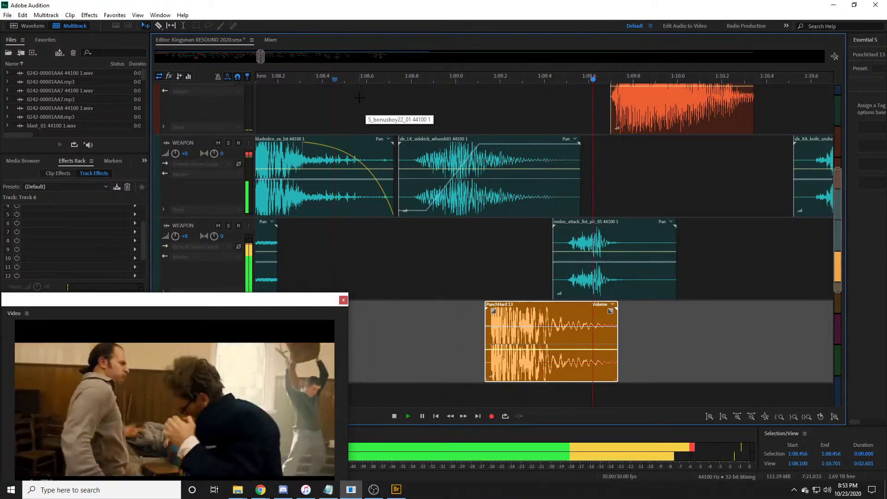
key(space)
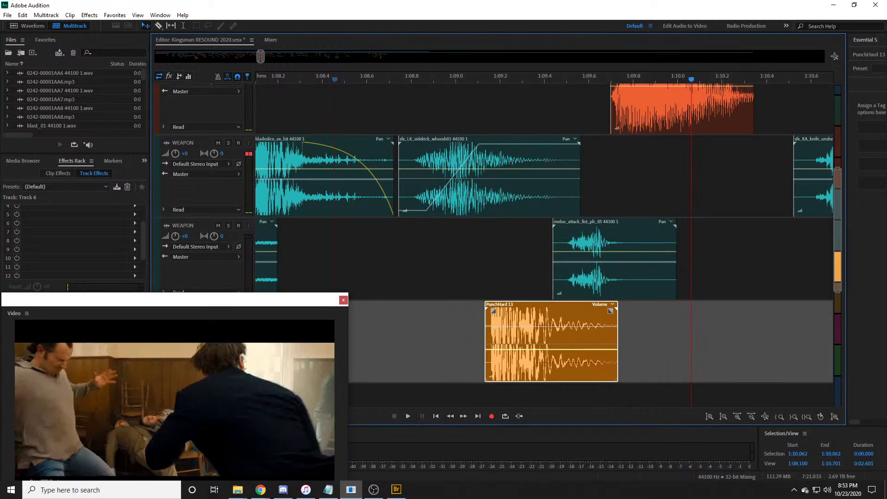
Step: Add the PunchHard 34 clip from Adobe Bridge to Track 6 at about 1:09.8, and replay the punch from about 1:09.0
click(397, 489)
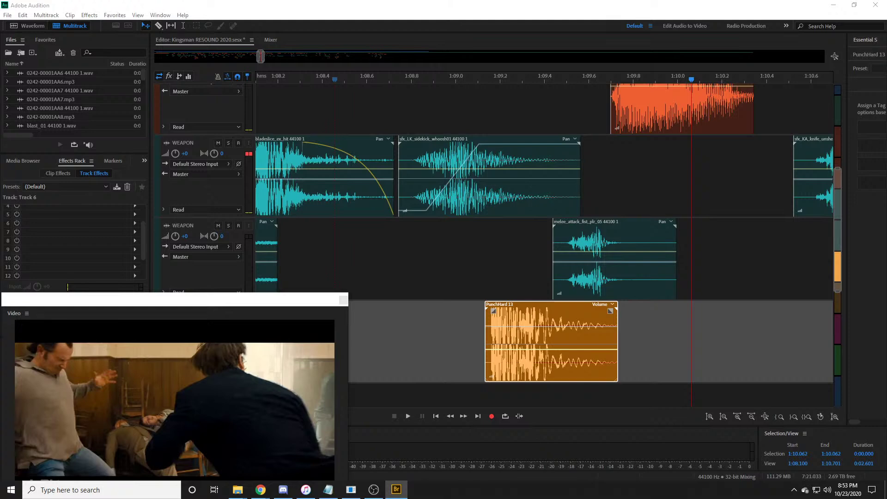
drag(91, 303, 641, 346)
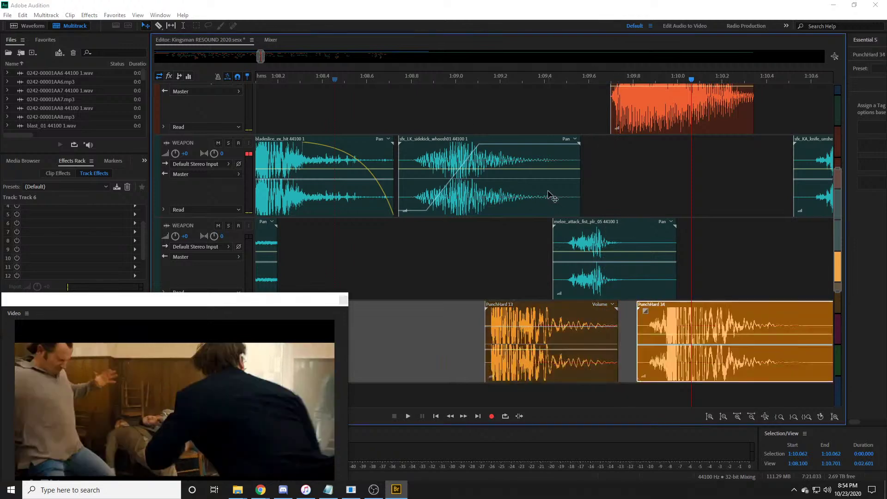
click(451, 82)
key(space)
key(space)
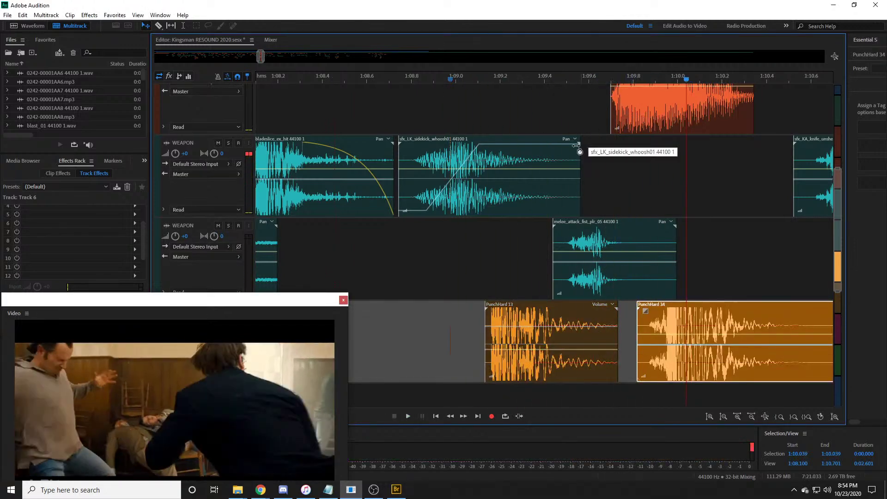
Step: Move the PunchHard 34 clip to Track 7, starting at about 1:09.57, lower its volume slightly, and audition it from about 1:09.69
scroll(587, 138, down, 2)
drag(702, 278, 765, 304)
drag(532, 75, 610, 95)
drag(744, 266, 630, 356)
scroll(647, 240, up, 3)
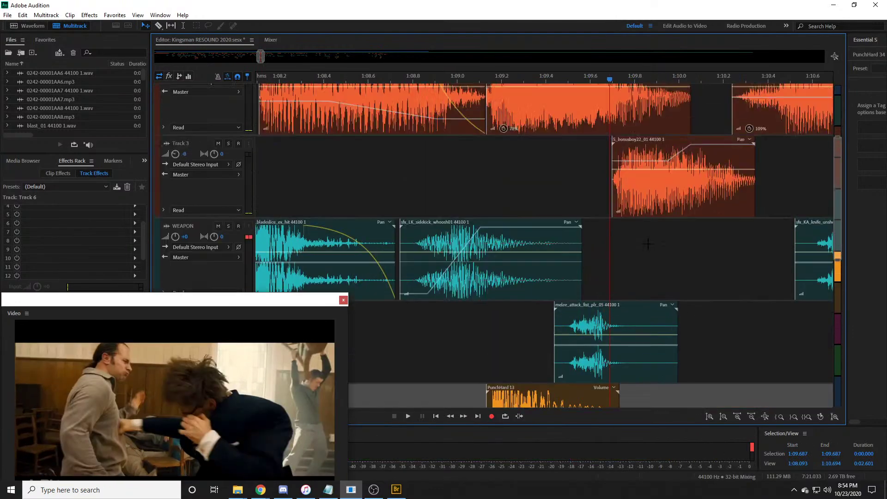
scroll(642, 222, down, 3)
scroll(662, 181, up, 1)
scroll(651, 135, up, 1)
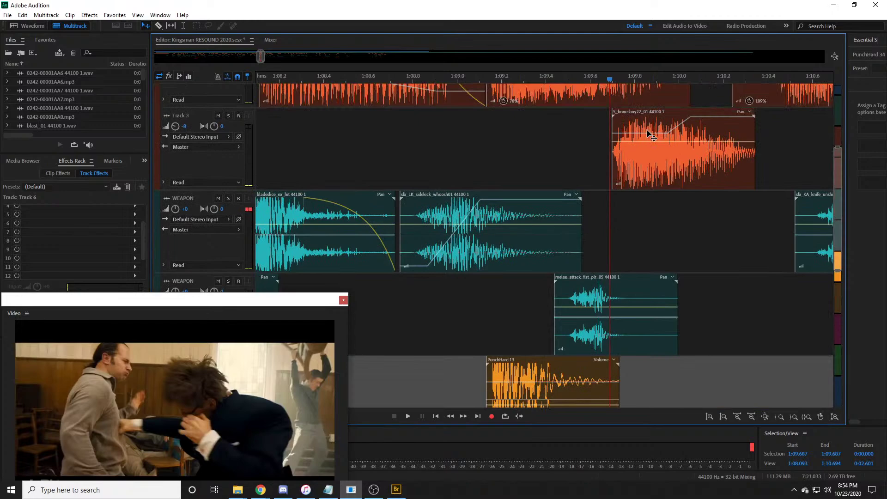
scroll(651, 135, down, 6)
key(space)
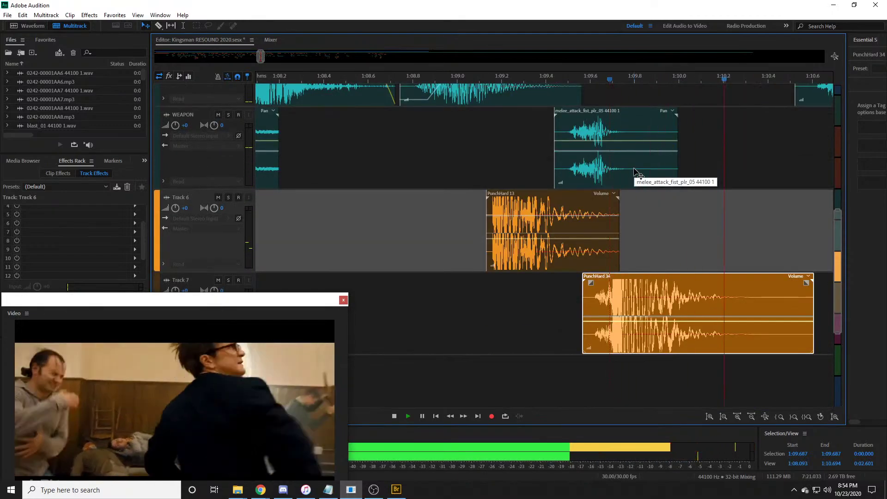
Step: Play the scene on past the window break to about 1:18.8 to check the fight sounds
scroll(600, 77, down, 4)
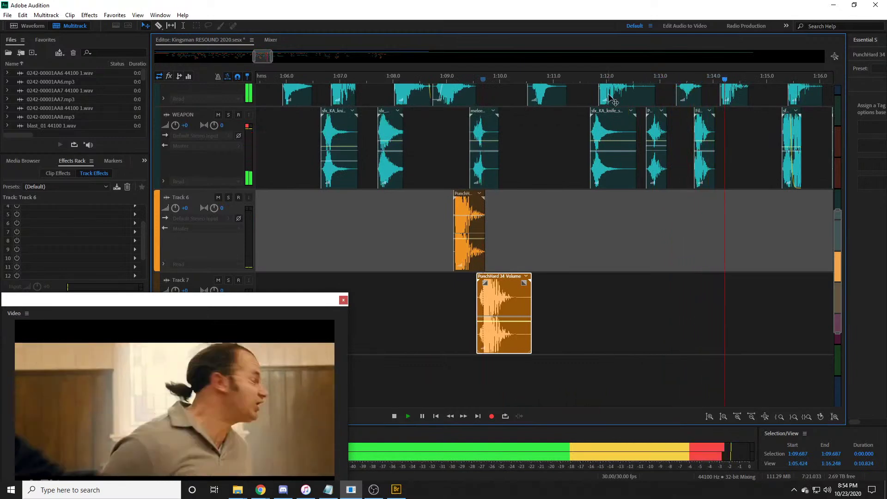
scroll(216, 182, down, 3)
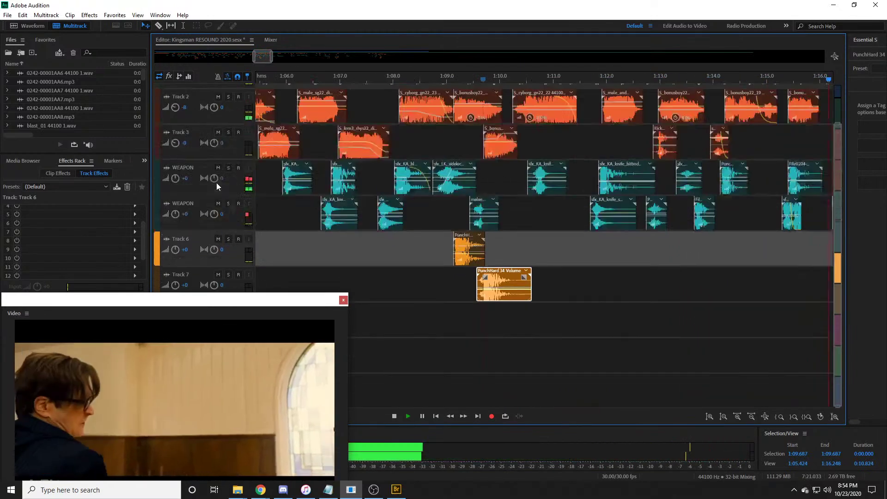
scroll(418, 201, down, 3)
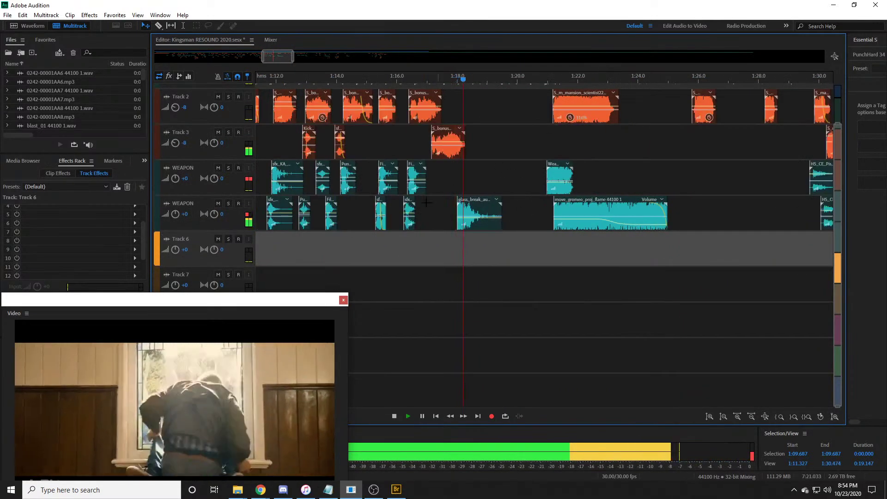
scroll(406, 192, up, 2)
key(space)
Step: Unmute the music on Track 1 and replay the fight from about 1:12.0 to 1:17.4 to check the mix
click(218, 106)
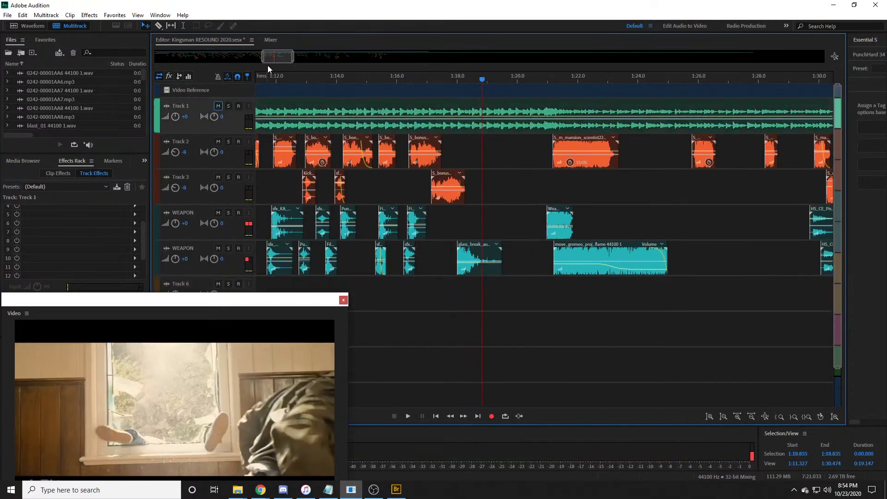
drag(265, 56, 262, 57)
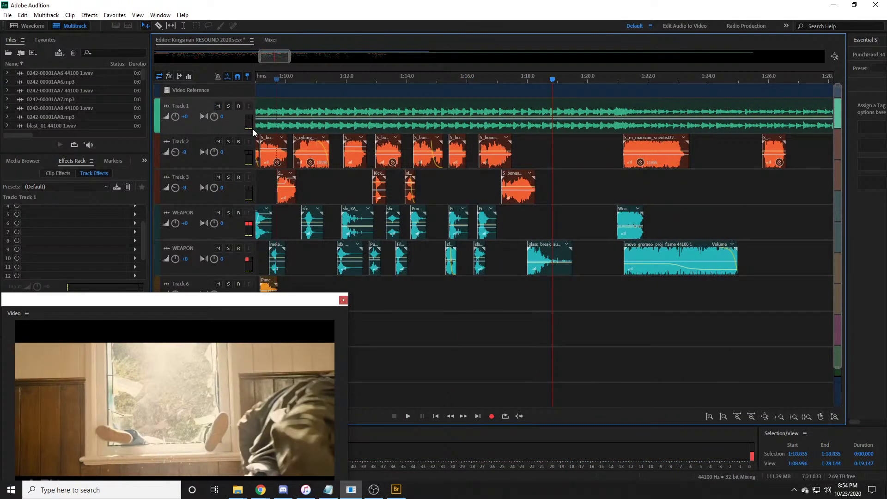
click(545, 79)
click(535, 78)
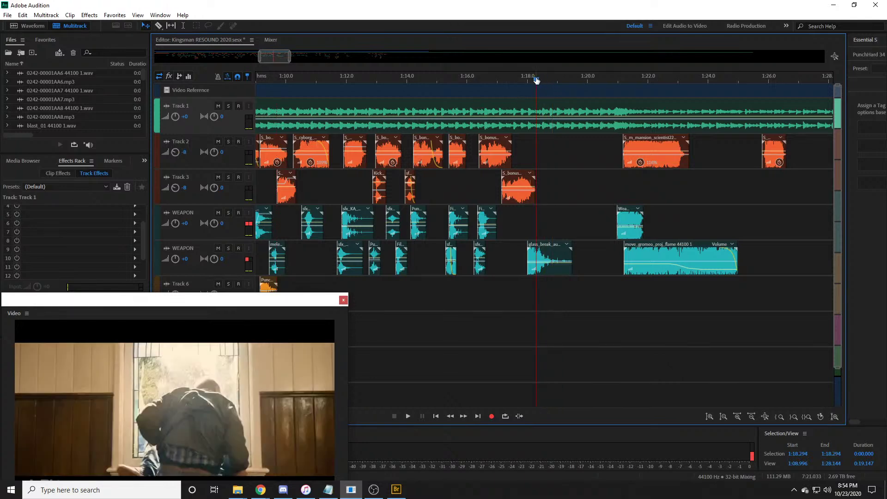
drag(262, 56, 258, 55)
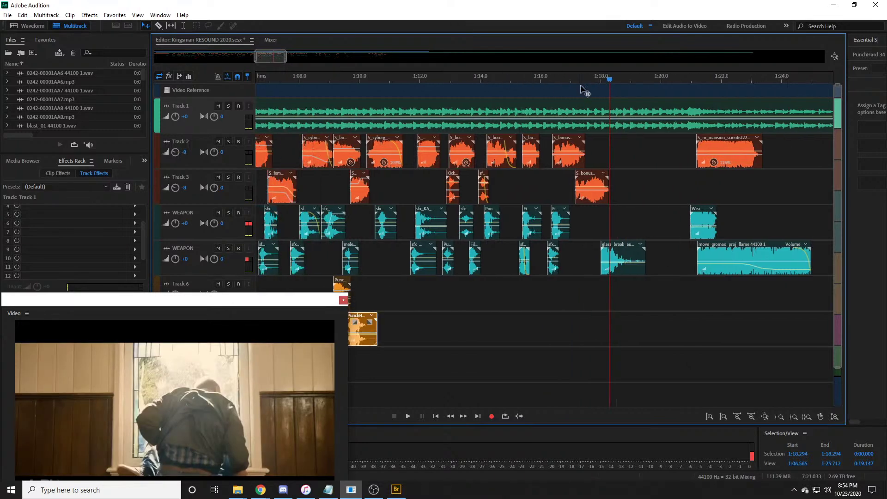
click(587, 79)
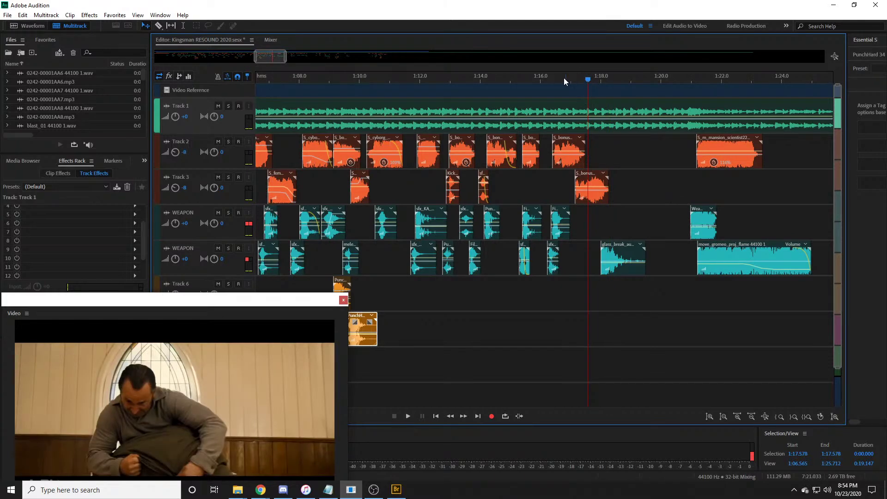
click(536, 79)
scroll(462, 162, down, 1)
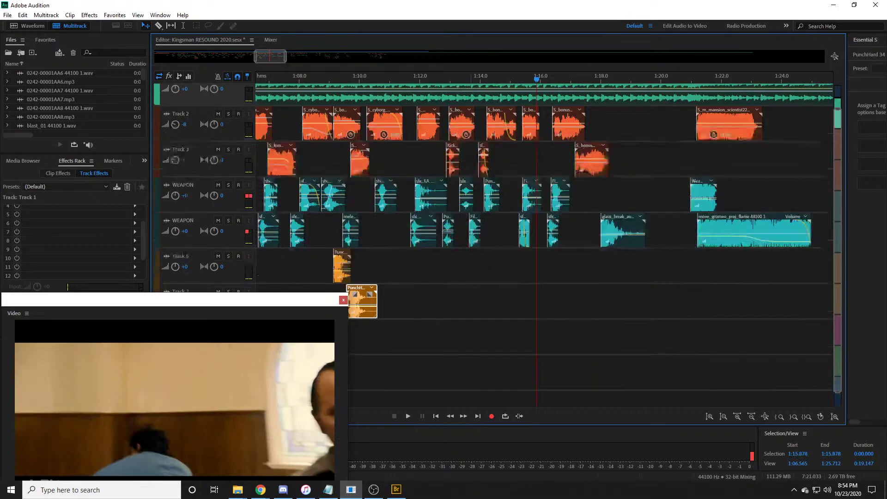
scroll(472, 159, down, 1)
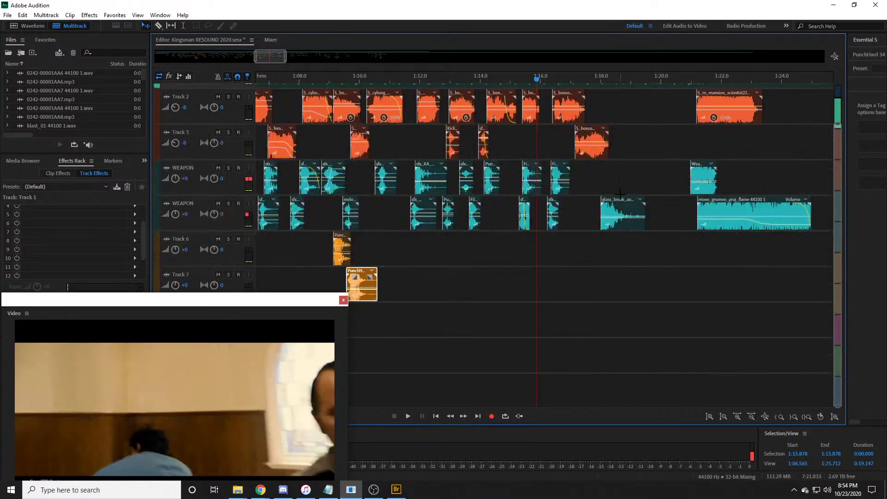
click(419, 79)
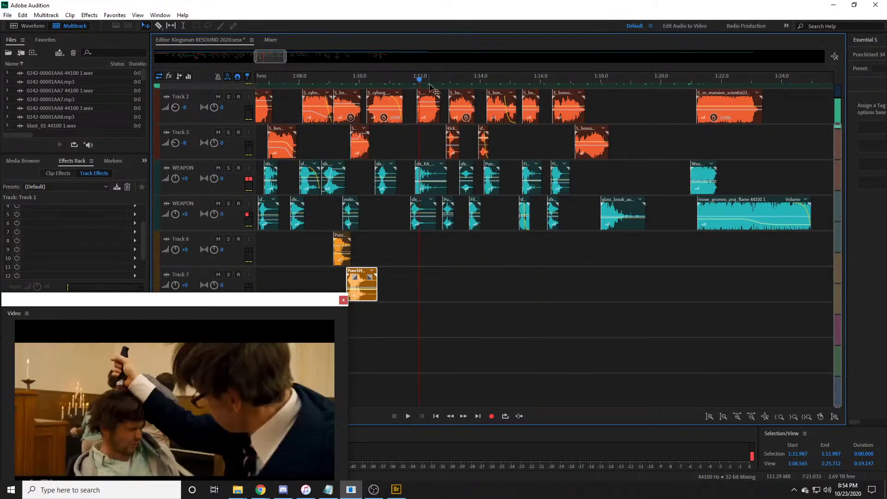
key(space)
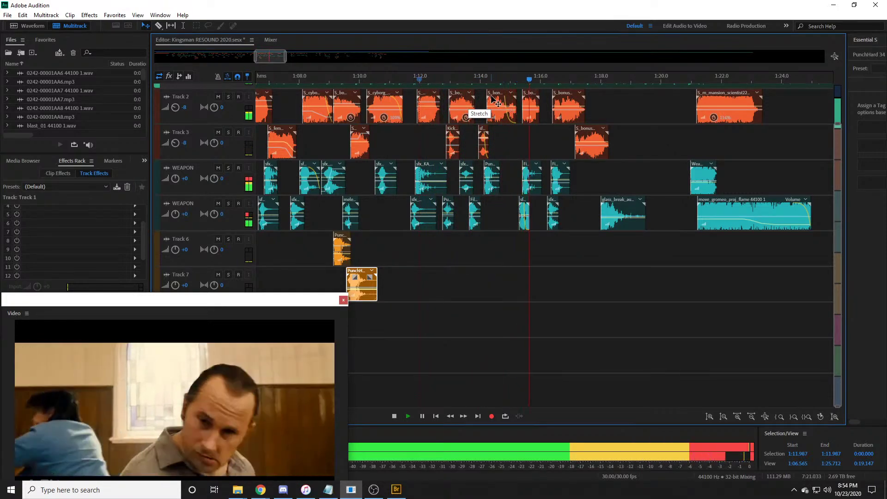
key(space)
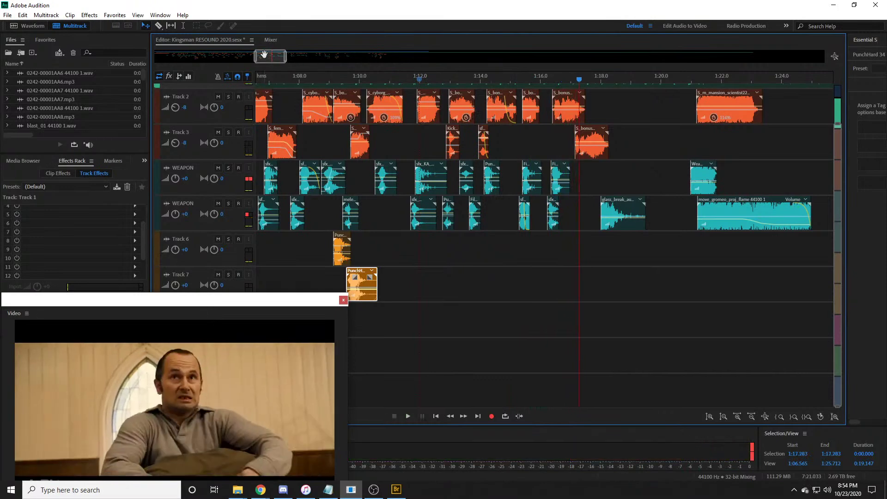
Step: Replay the knife fight from about 1:07.3 to 1:10.6 to review the added punches, and return the playhead to about 1:06.9
drag(413, 75, 367, 69)
scroll(361, 75, up, 3)
click(273, 79)
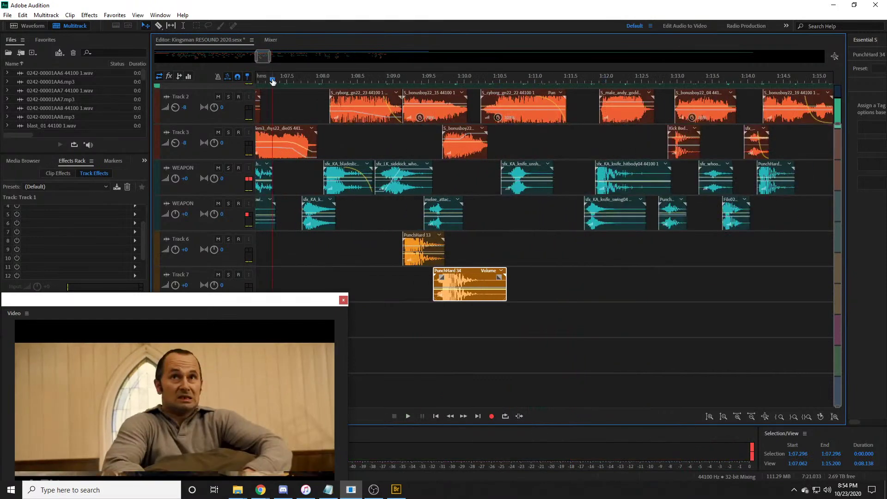
key(space)
drag(263, 56, 258, 56)
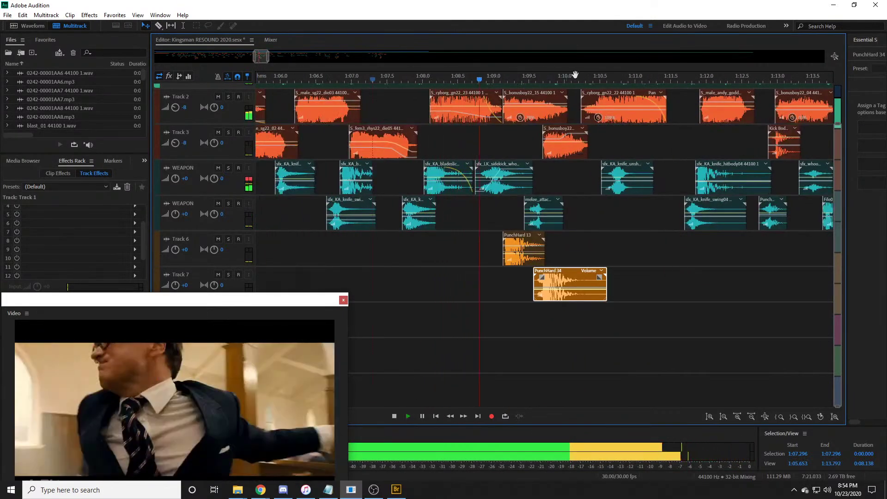
scroll(605, 82, down, 1)
click(481, 79)
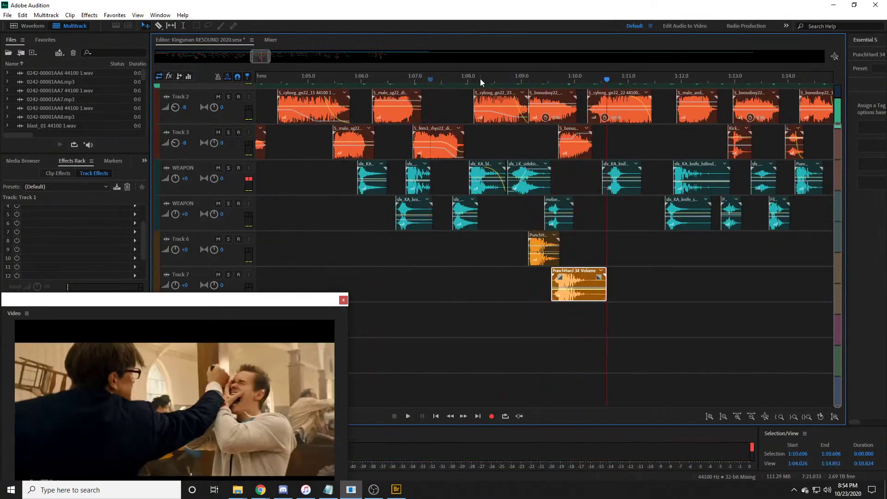
scroll(480, 78, up, 2)
scroll(229, 200, up, 2)
scroll(229, 200, down, 2)
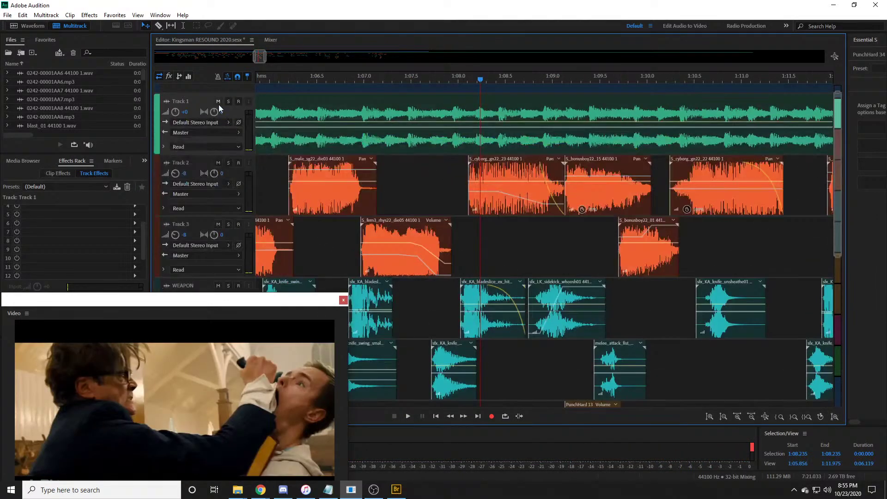
scroll(220, 105, up, 2)
click(354, 78)
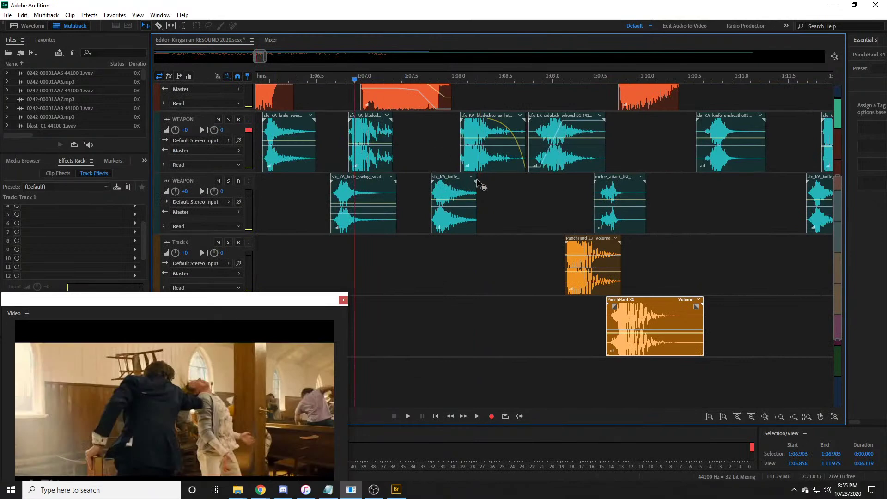
Step: Replay the fight from about 1:06.9, then from 1:08.97 to 1:10.8, and return the playhead to about 1:08.96
key(space)
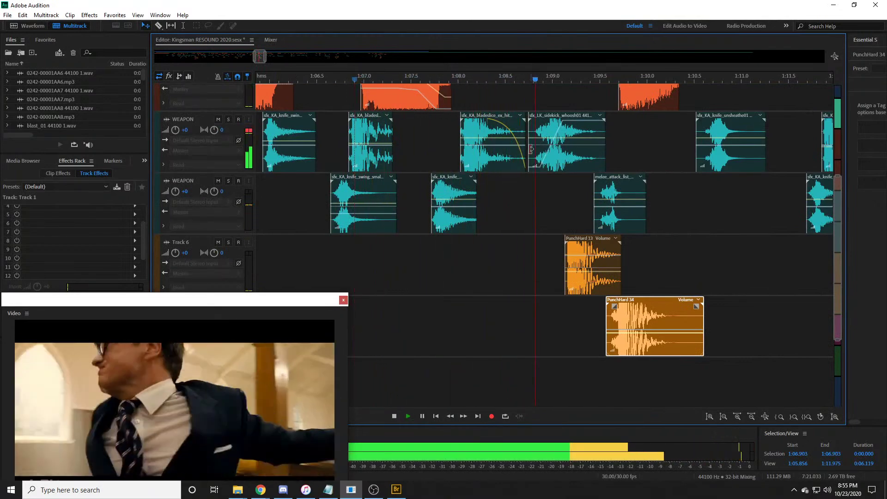
key(space)
click(550, 79)
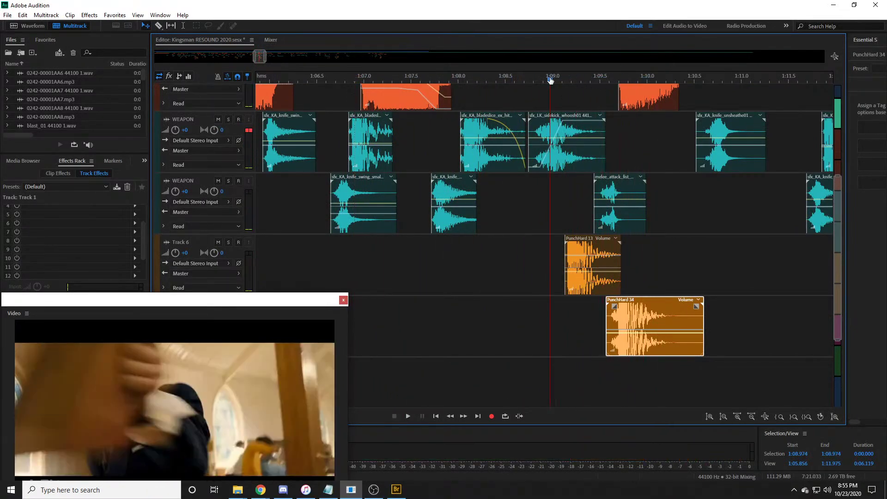
key(space)
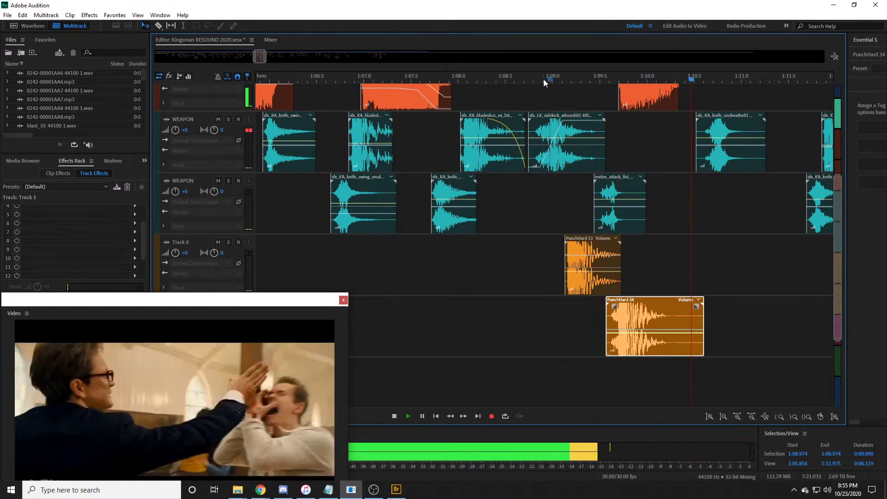
key(space)
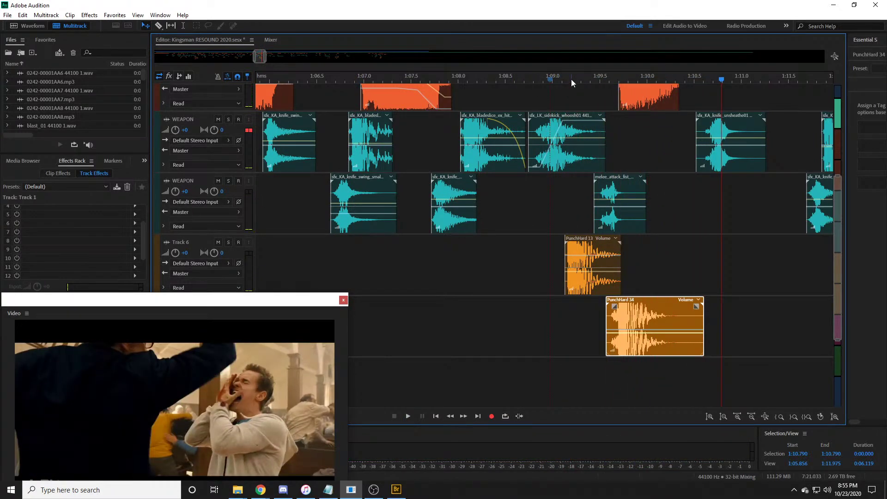
click(549, 79)
Step: Play the knife hits closer up from about 1:07.68 and scrub back over the PunchHard 13 hit to about 1:09.1
scroll(567, 74, up, 2)
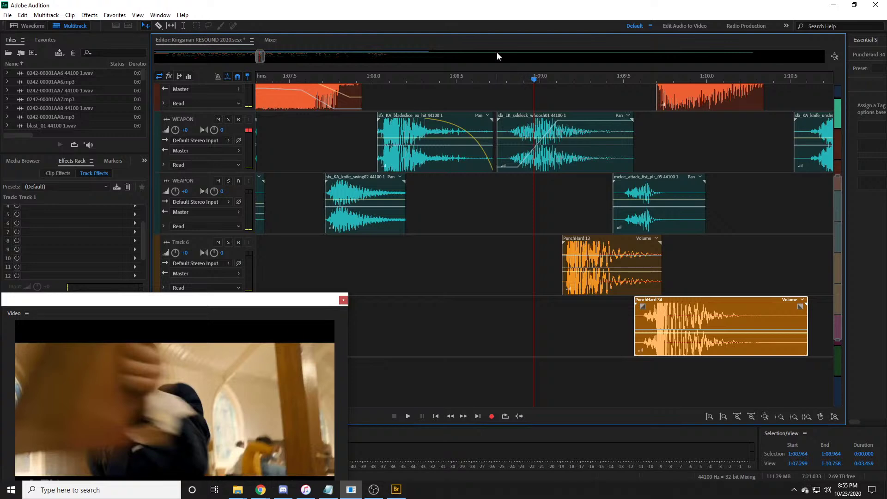
click(318, 80)
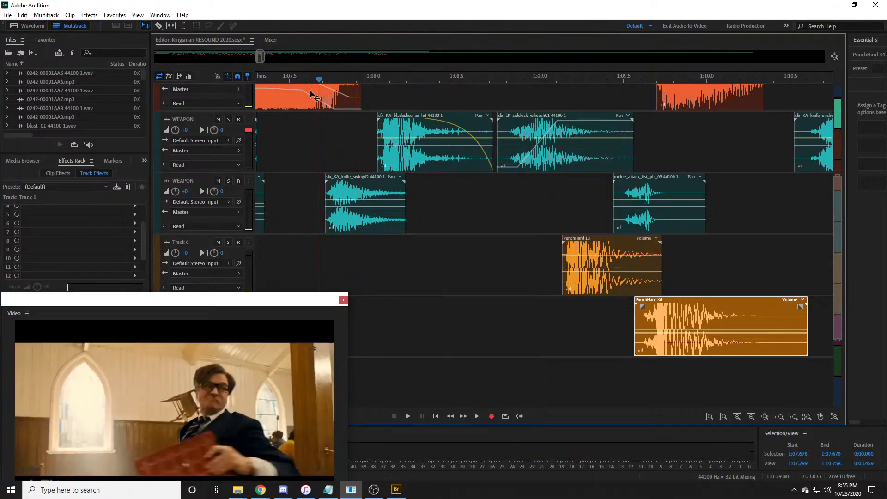
key(space)
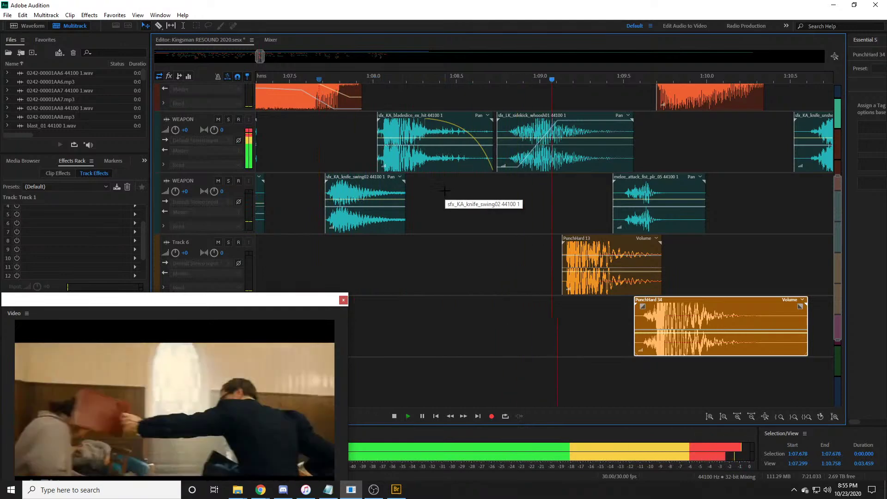
mouse_move(643, 80)
mouse_down()
mouse_move(491, 79)
mouse_move(563, 79)
mouse_up()
Step: Solo the first WEAPON track, audition its blade hit from about 1:07.97, and turn the solo off
click(229, 119)
click(368, 79)
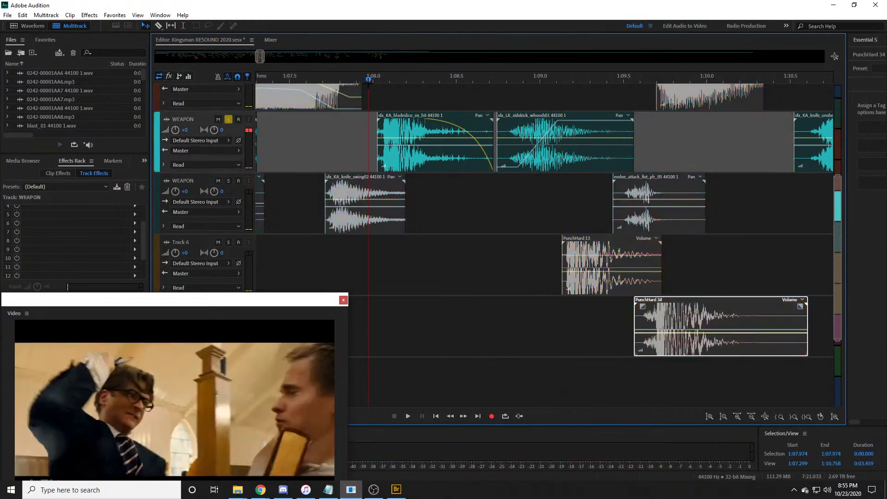
key(space)
key(space)
click(232, 120)
Step: Play the full mix from about 1:08.5 past 1:13 to check how the added punches sit with the weapon sounds
click(459, 79)
key(space)
click(522, 79)
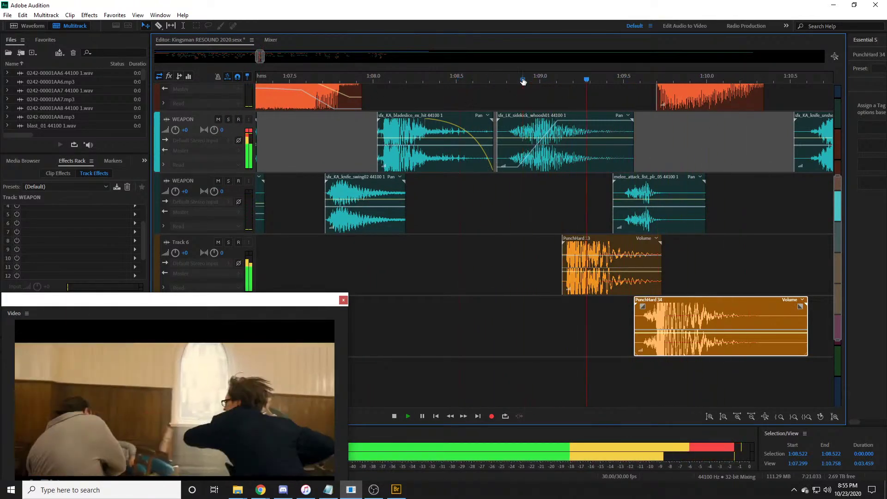
scroll(522, 80, down, 2)
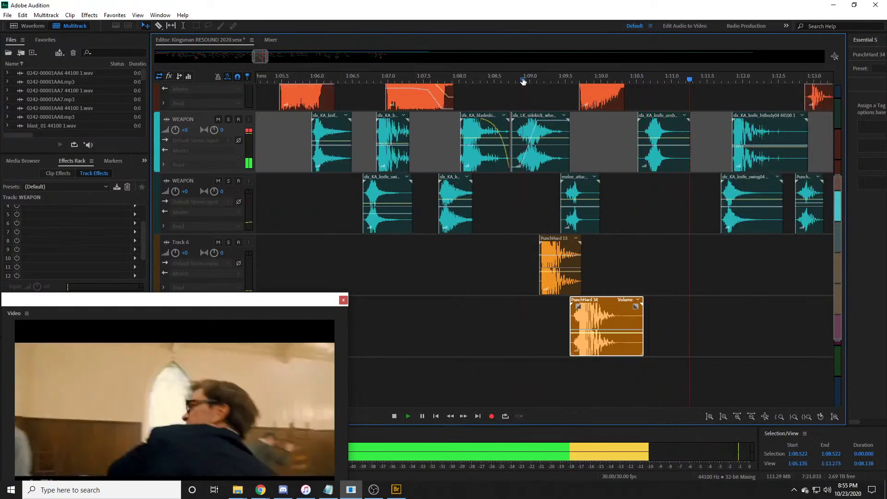
scroll(523, 81, down, 3)
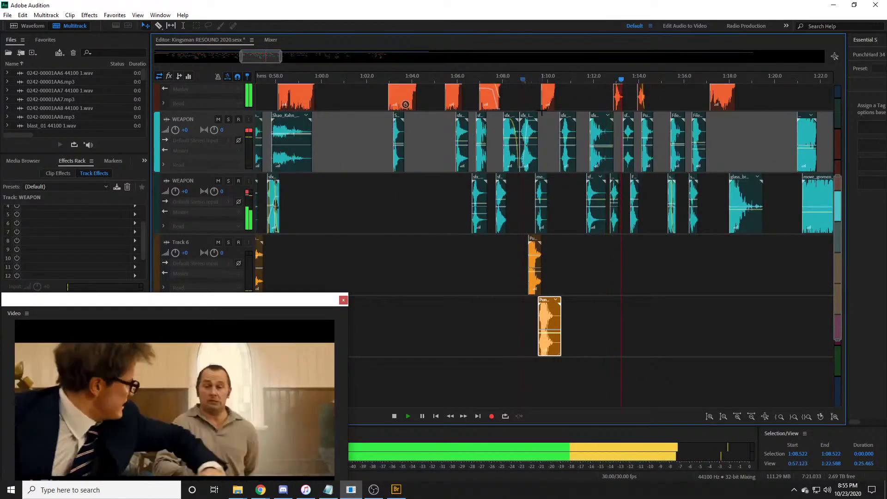
key(space)
Step: Go back to about 0:28.5 and play the earlier part of the fight past 0:38 to review its sounds
scroll(598, 80, down, 2)
click(302, 81)
drag(280, 57, 263, 59)
click(273, 81)
key(space)
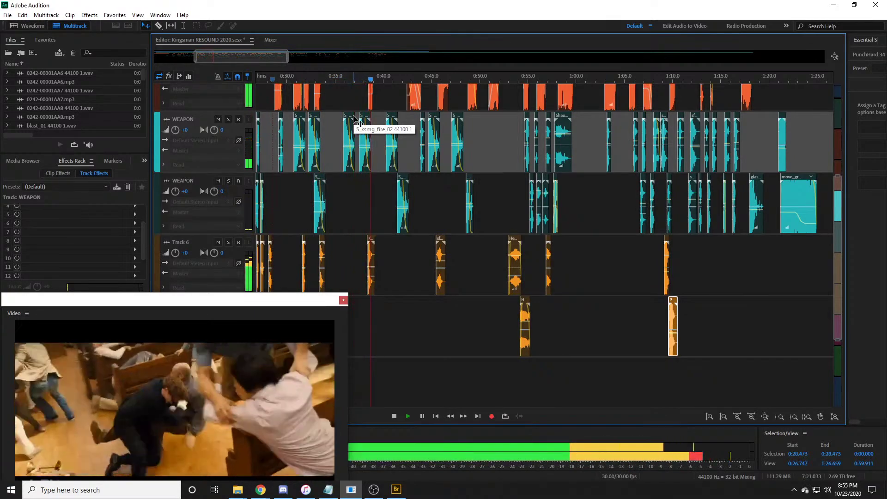
key(space)
Step: Play from about 1:01.4 and stop at the raised book near 1:03.27 to look for missing movement sounds
drag(583, 75, 413, 75)
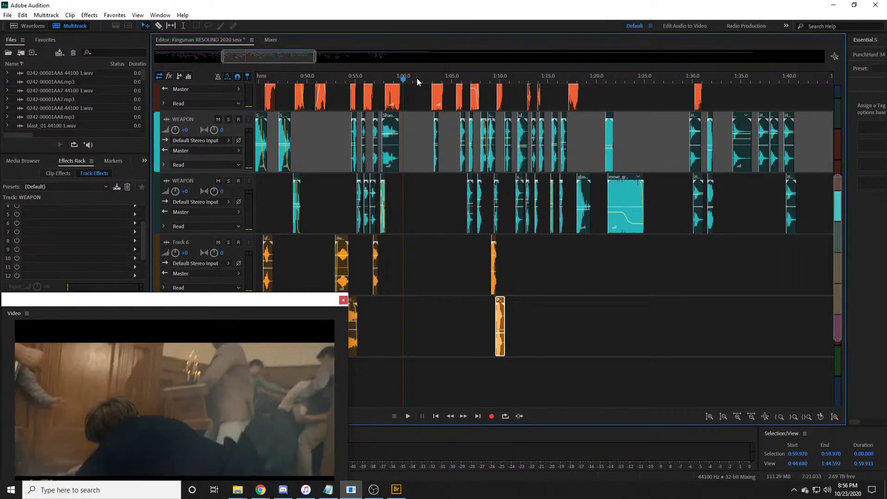
key(space)
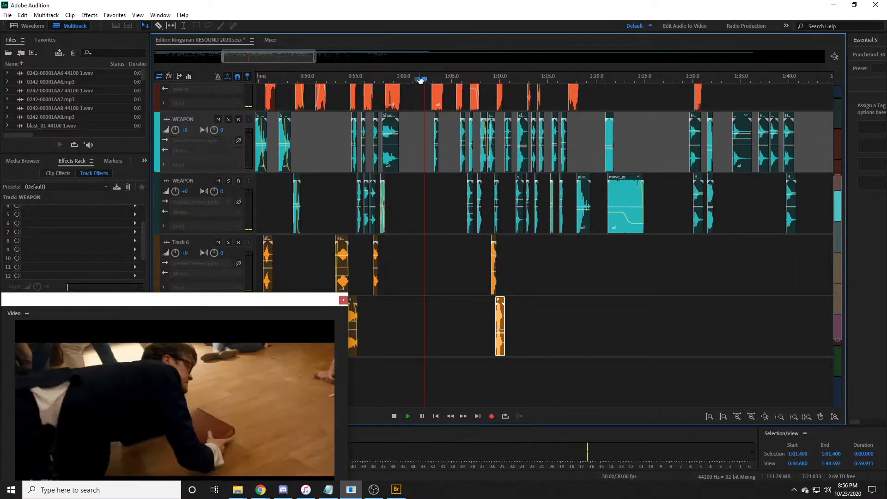
key(space)
scroll(423, 79, up, 4)
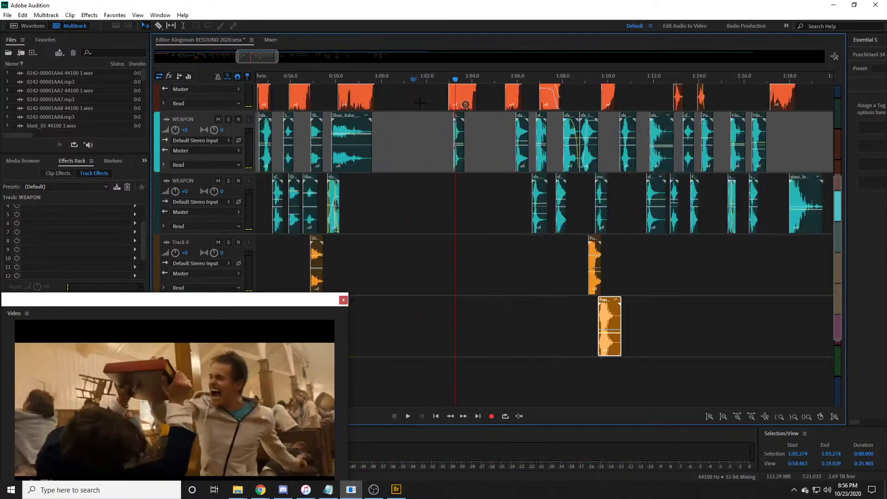
scroll(444, 84, up, 2)
scroll(444, 84, up, 6)
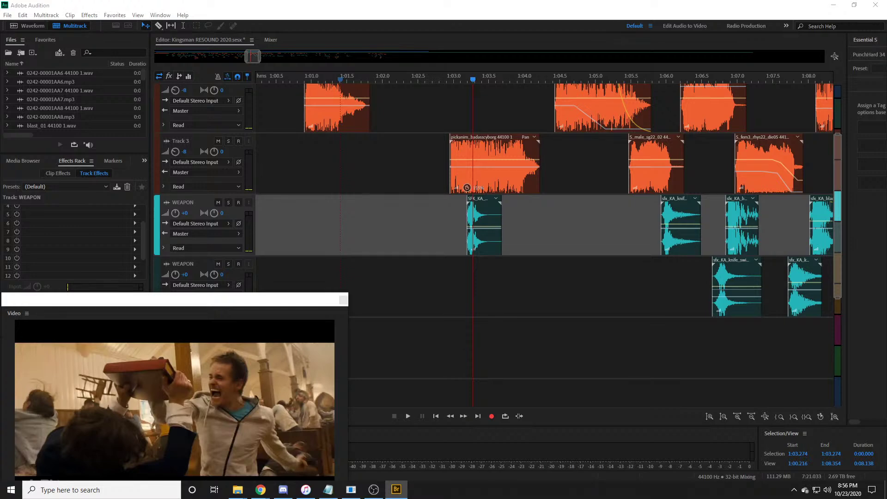
Step: Add the Kick Swoosh 3 clip to the second WEAPON track at about 1:02.95 and audition it from 1:02.67
drag(152, 226, 442, 263)
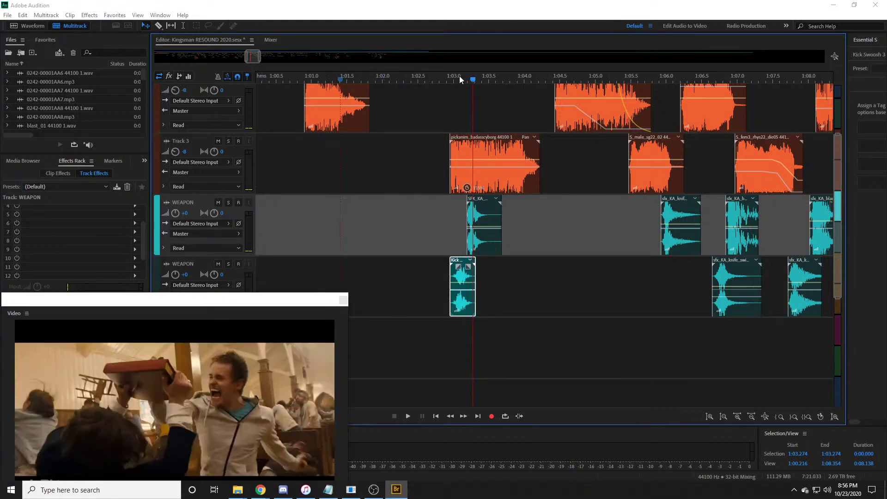
scroll(459, 76, up, 5)
click(324, 79)
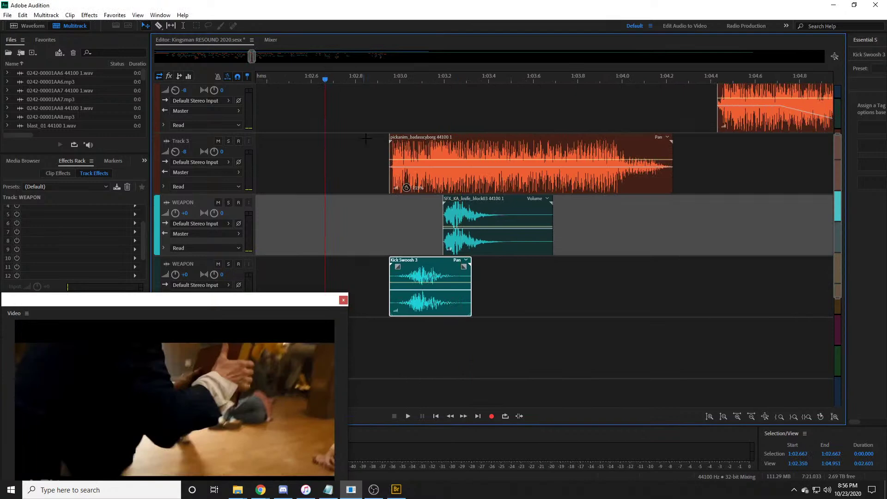
key(space)
key(space)
Step: Move the Kick Swoosh 3 clip earlier on the second WEAPON track so it starts at about 1:02.72
drag(429, 277, 393, 258)
scroll(393, 259, up, 2)
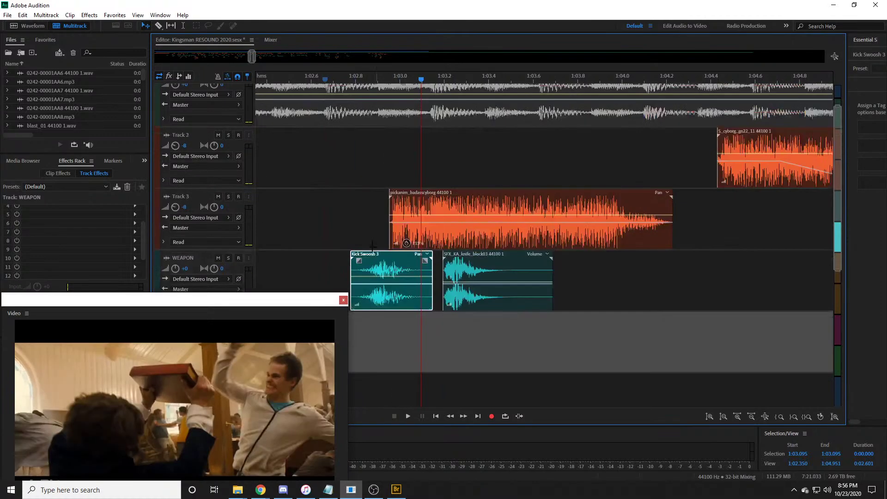
scroll(392, 262, down, 3)
scroll(231, 210, up, 2)
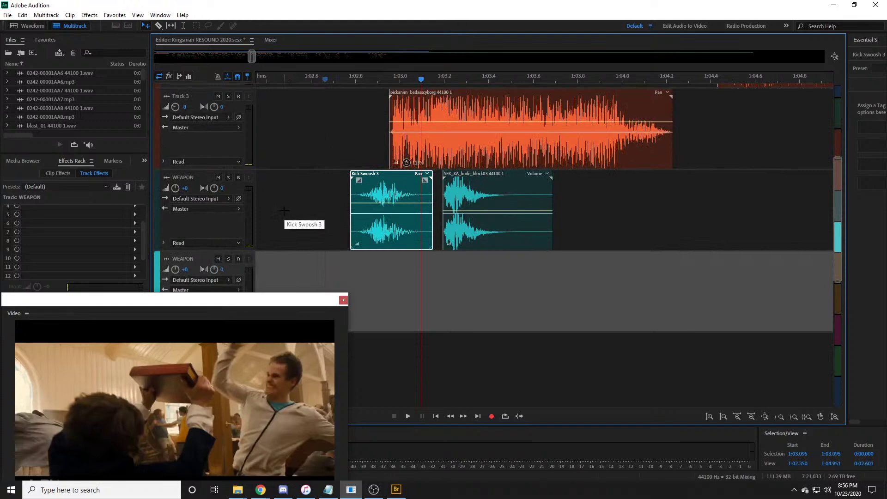
click(335, 80)
scroll(380, 185, down, 1)
drag(396, 164, 379, 203)
scroll(358, 162, up, 2)
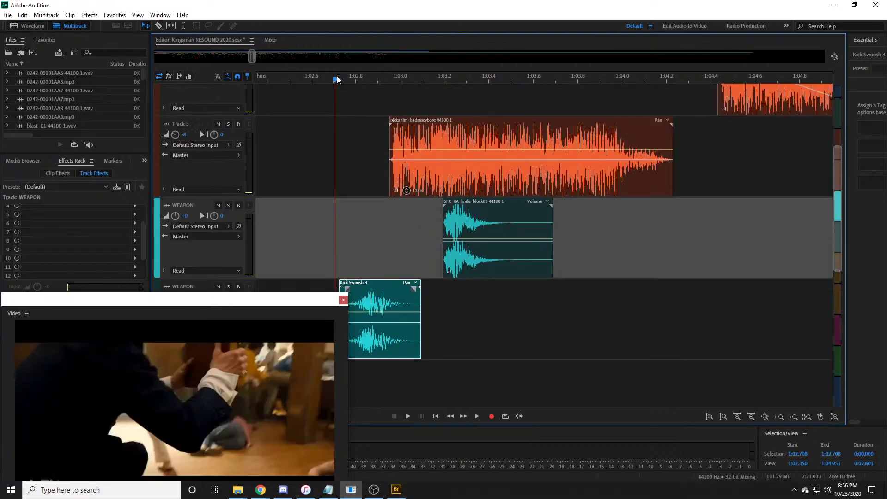
Step: Scrub the book swing between about 1:02.6 and 1:02.93 and nudge Kick Swoosh 3 to start at about 1:02.71
drag(336, 80, 311, 81)
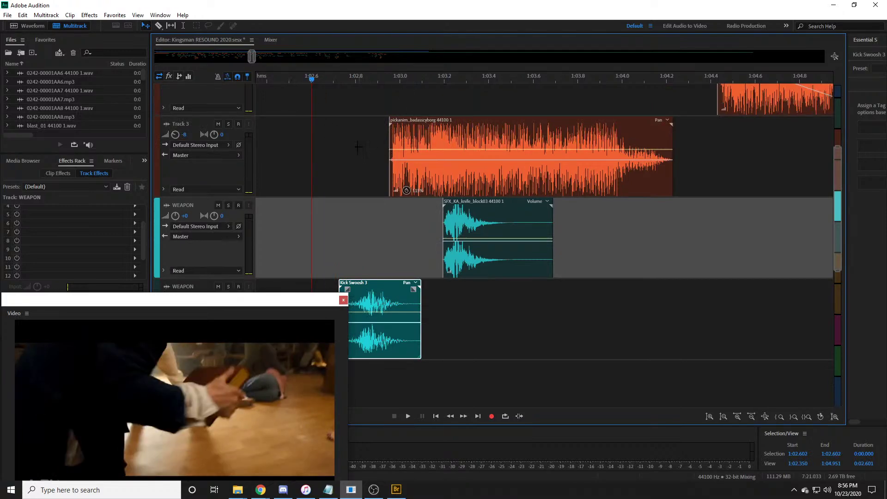
scroll(345, 137, down, 2)
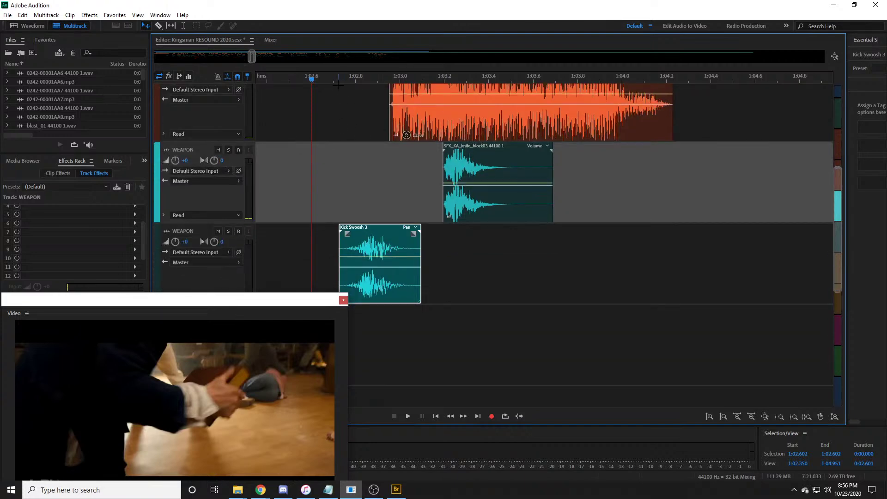
drag(338, 81, 381, 80)
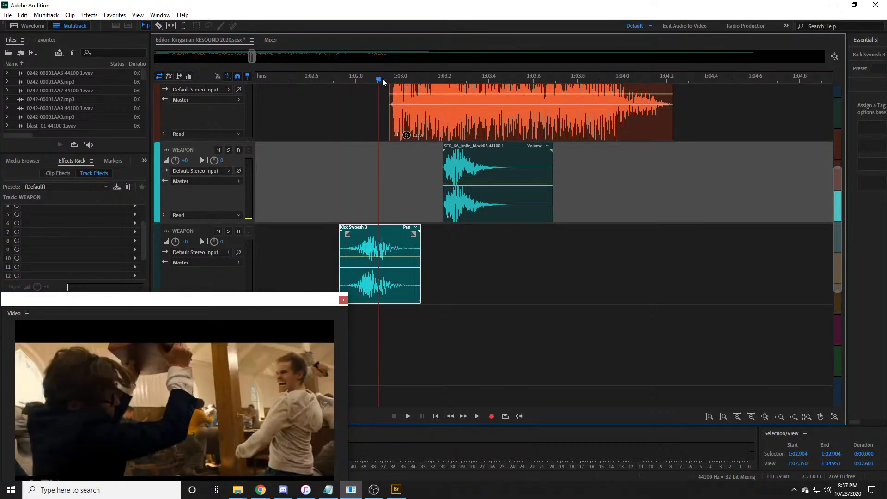
click(385, 79)
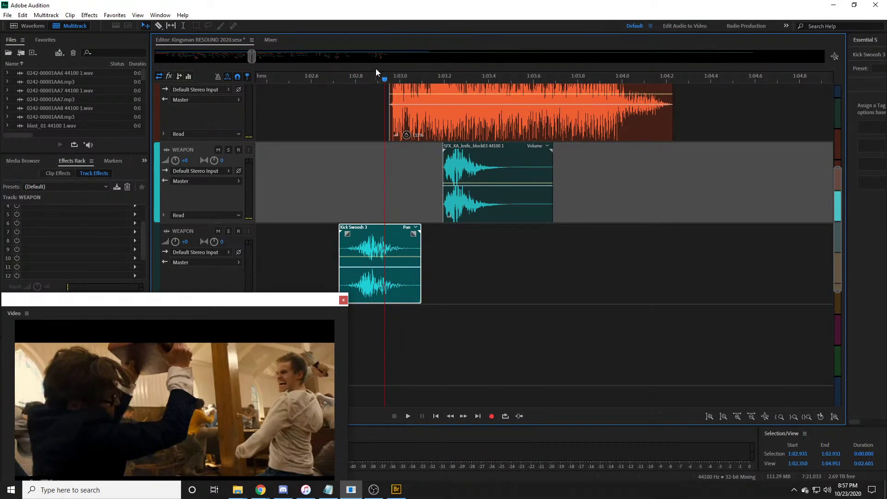
click(357, 80)
drag(357, 82, 361, 80)
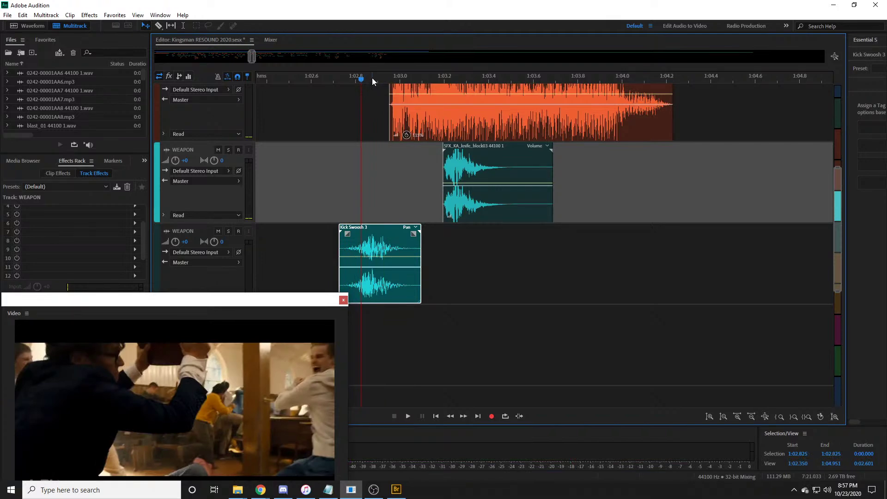
click(372, 80)
drag(396, 229, 393, 229)
scroll(402, 120, up, 1)
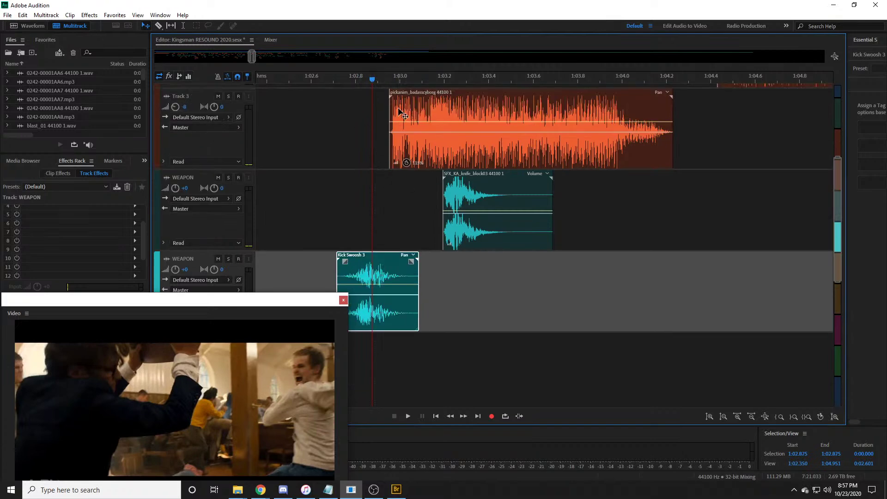
Step: Scrub between about 1:02.7 and 1:03.07 to compare the swoosh's timing with the raised book, ending at 1:02.86
scroll(379, 157, up, 1)
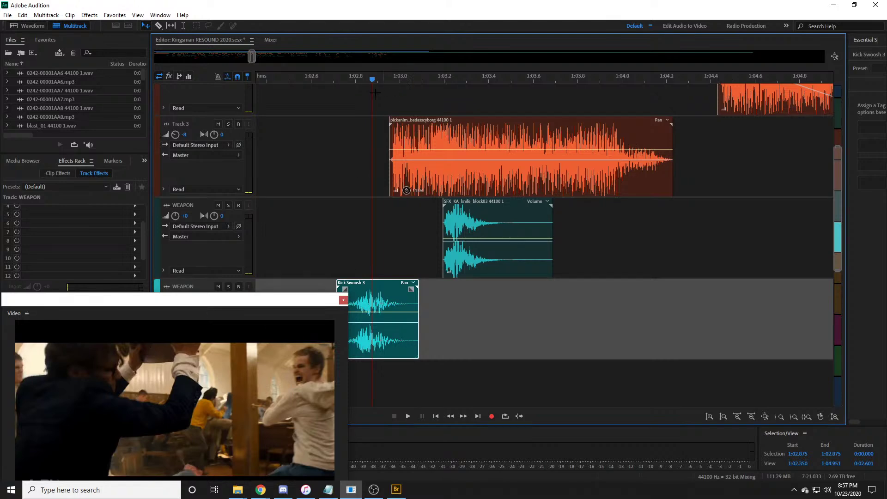
drag(331, 78, 399, 80)
click(415, 79)
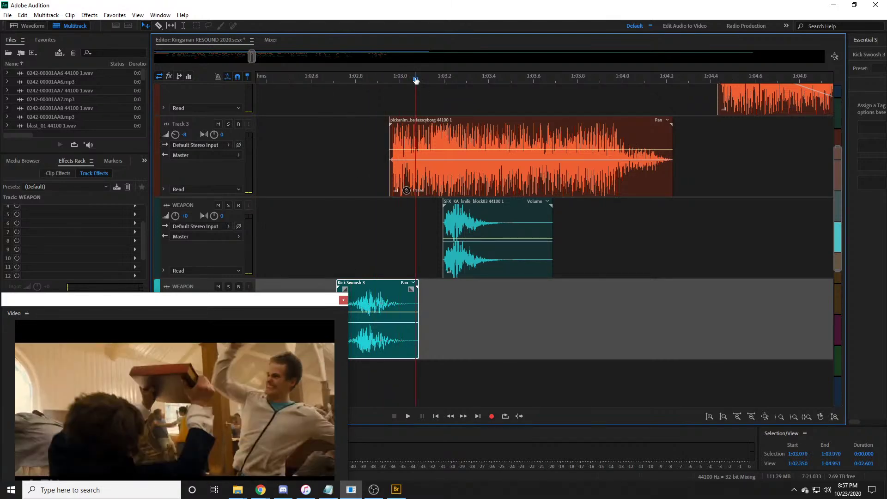
click(369, 80)
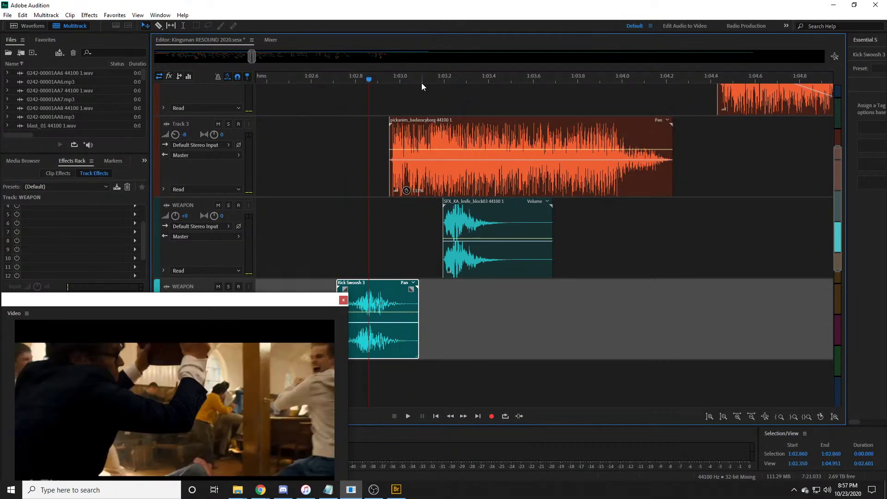
Step: Look over the tracks around the new swoosh and move the playhead on to the knife swing near 1:05.9
scroll(341, 185, down, 2)
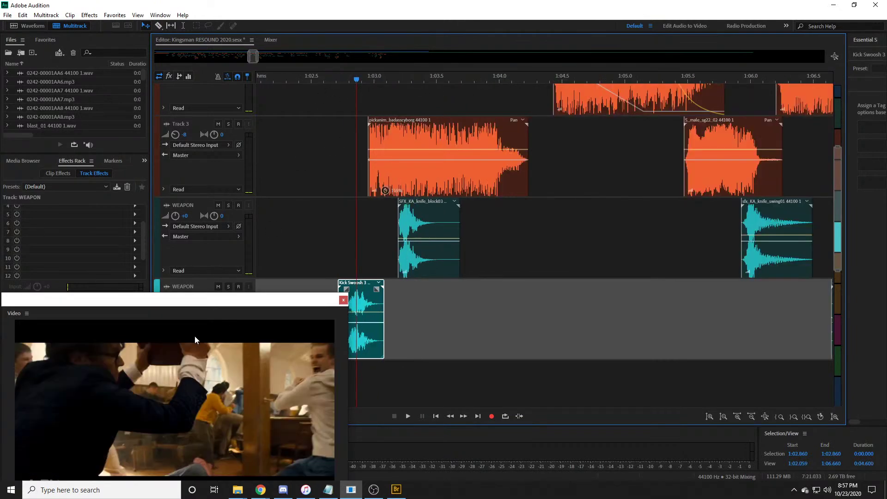
scroll(218, 214, down, 3)
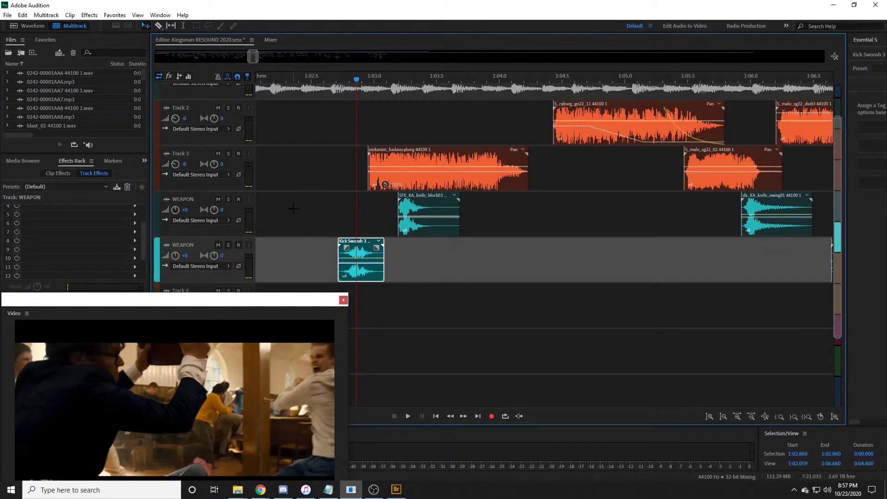
scroll(237, 187, up, 3)
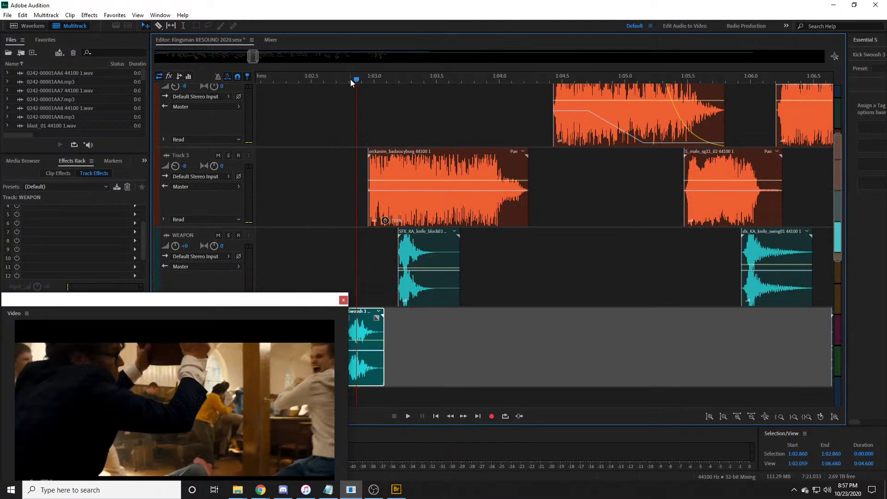
scroll(350, 79, down, 5)
scroll(200, 198, down, 2)
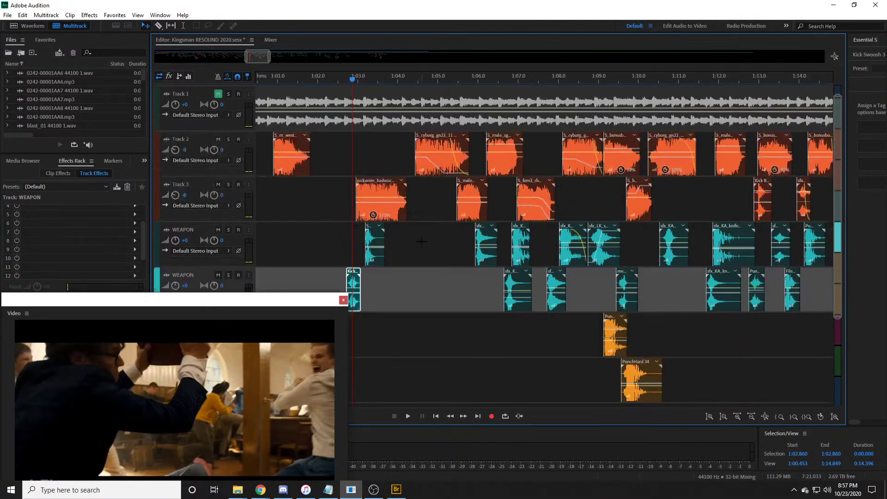
click(477, 78)
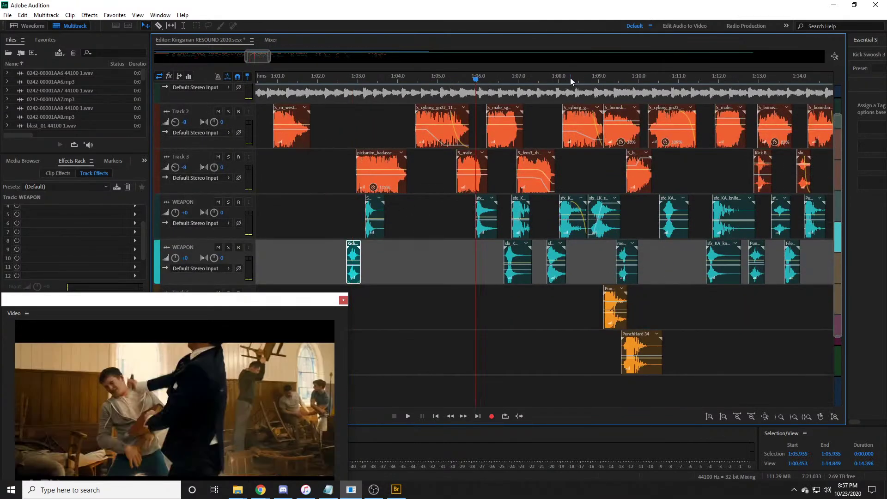
Step: Scrub the scene from about 1:07.8 to 1:11.04, checking the video frames against the weapon and punch clips
scroll(570, 77, up, 2)
scroll(342, 80, down, 4)
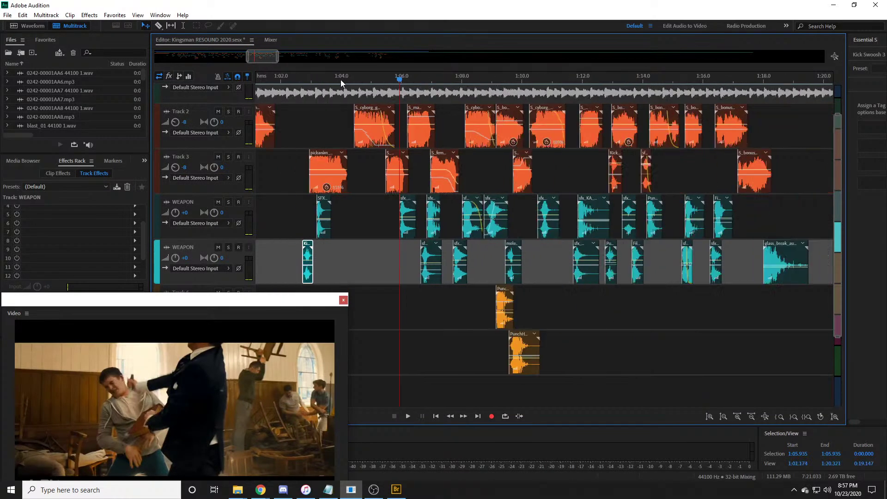
click(445, 79)
click(467, 80)
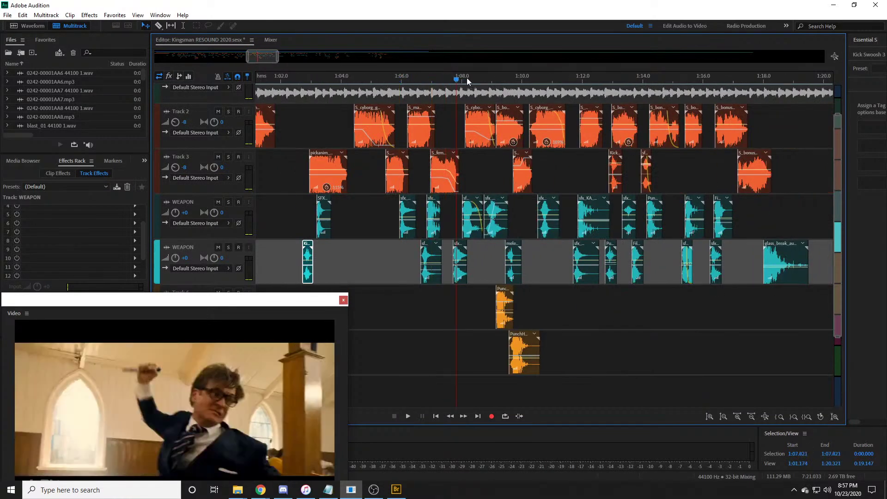
click(508, 78)
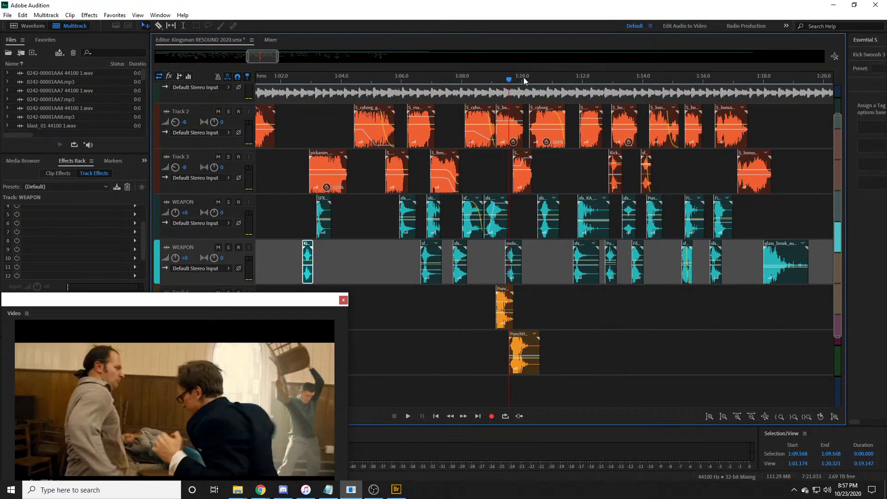
click(537, 77)
click(553, 79)
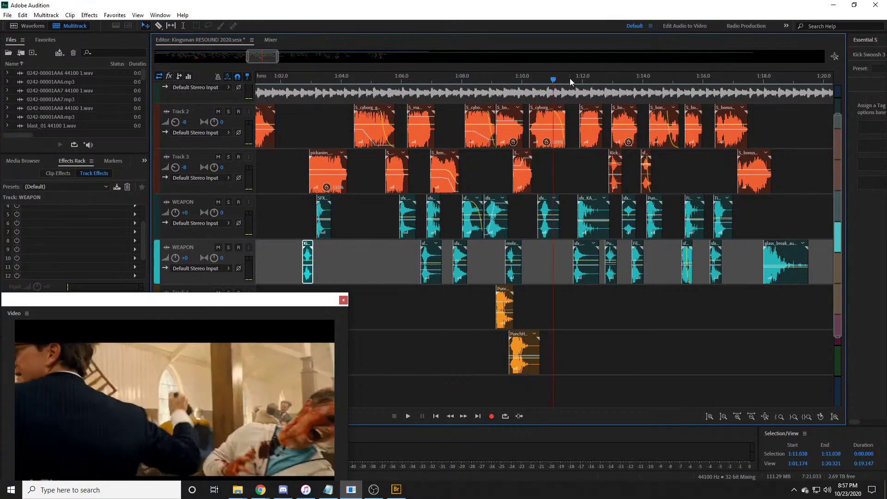
Step: Examine the knife and punch moments between about 1:12.1 and 1:13.31 against the clips on the WEAPON tracks
scroll(566, 78, up, 5)
click(599, 80)
click(610, 77)
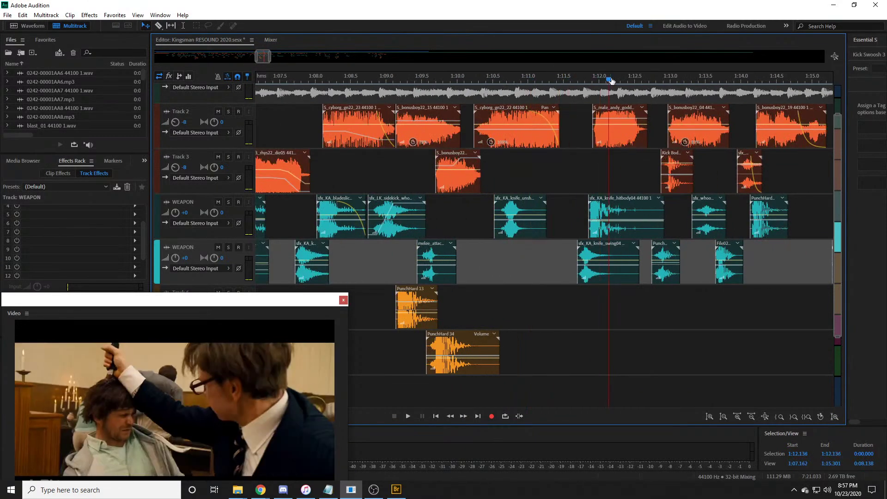
click(621, 77)
click(632, 77)
click(640, 77)
scroll(785, 80, up, 3)
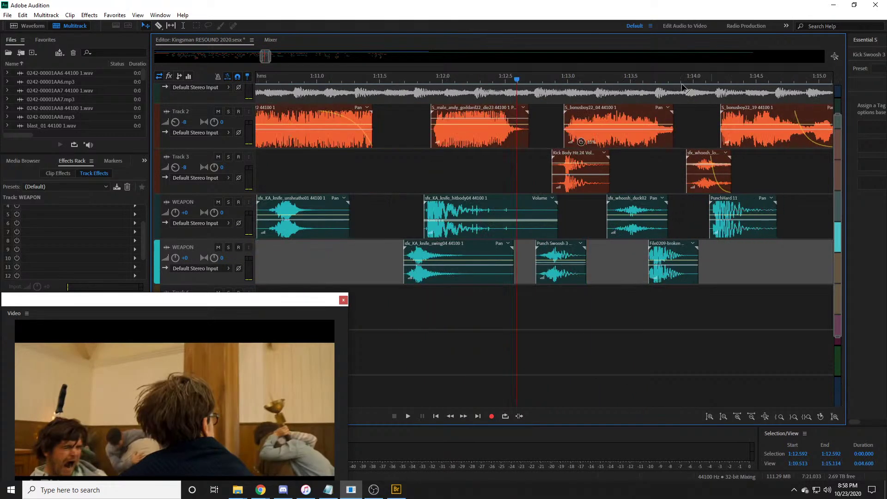
click(553, 79)
click(606, 79)
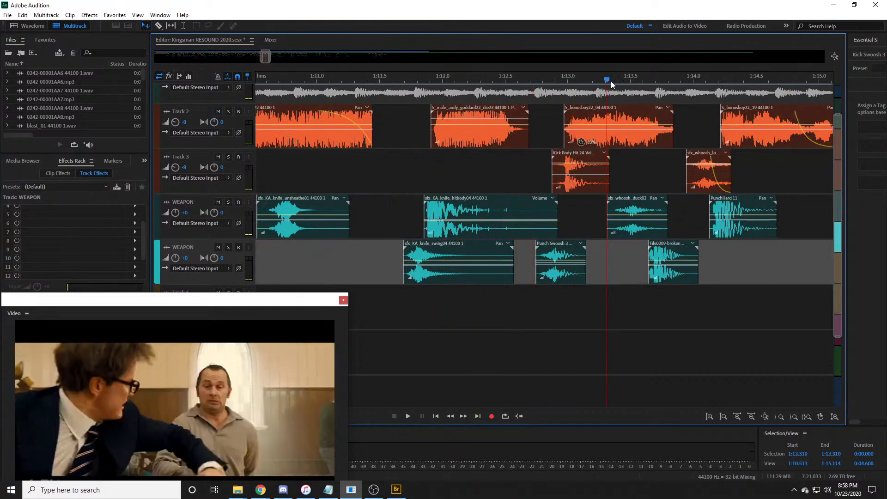
Step: Mute Track 1, Track 2 and Track 3 so only the WEAPON tracks are heard in this section
click(584, 211)
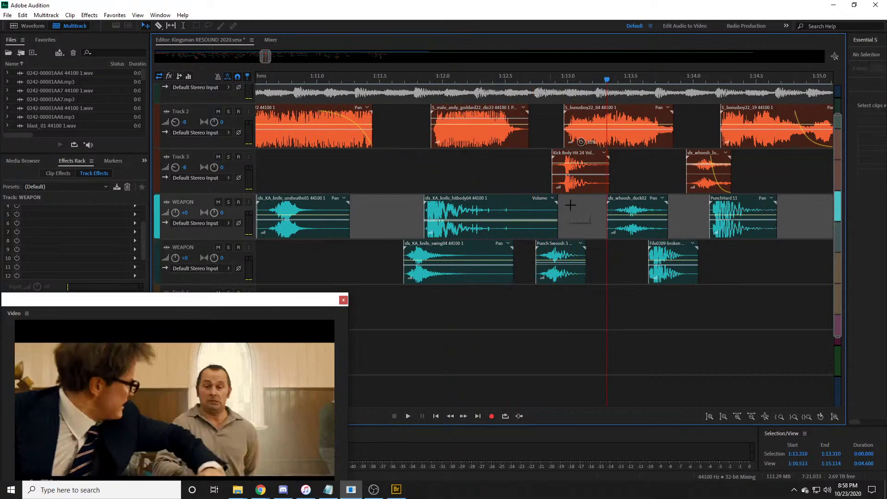
click(637, 213)
click(672, 259)
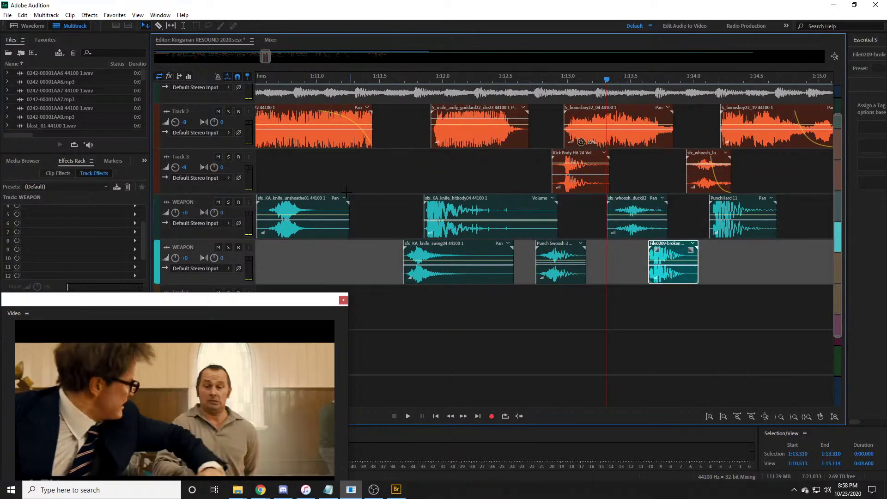
click(219, 156)
click(218, 112)
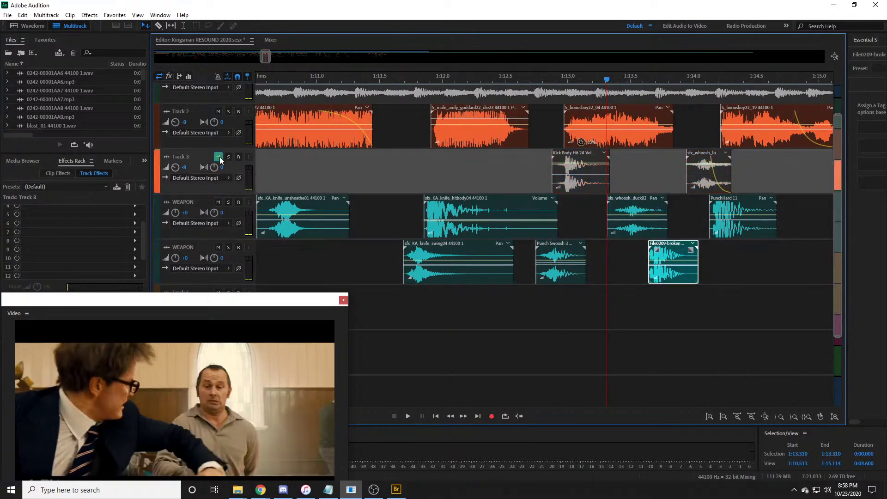
scroll(326, 176, up, 2)
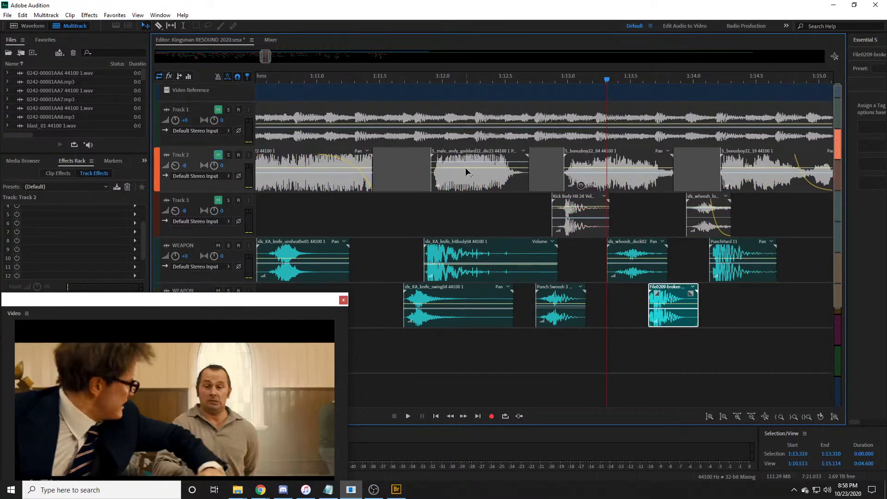
scroll(357, 226, down, 3)
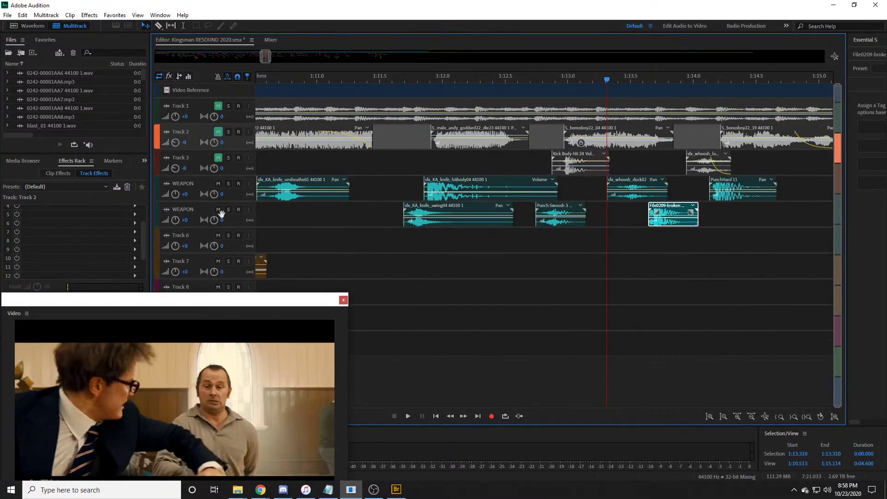
scroll(537, 109, up, 3)
Step: Play the isolated weapon sounds from about 1:11.71 on through the glass break near 1:18
drag(519, 85, 407, 80)
key(space)
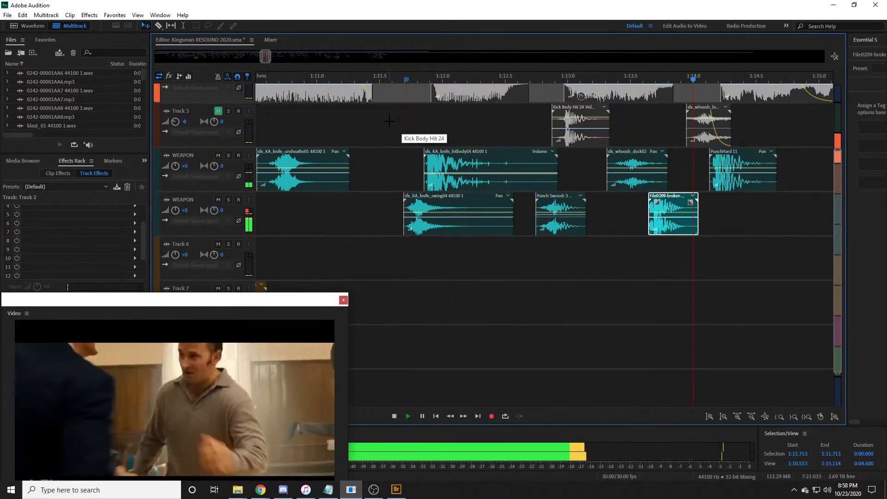
scroll(404, 109, down, 2)
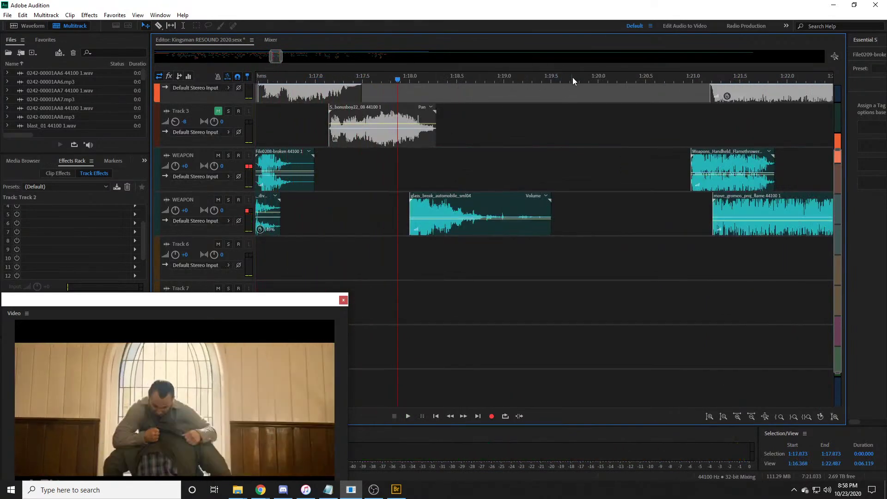
scroll(570, 79, down, 1)
click(442, 80)
key(space)
scroll(321, 89, left, 2)
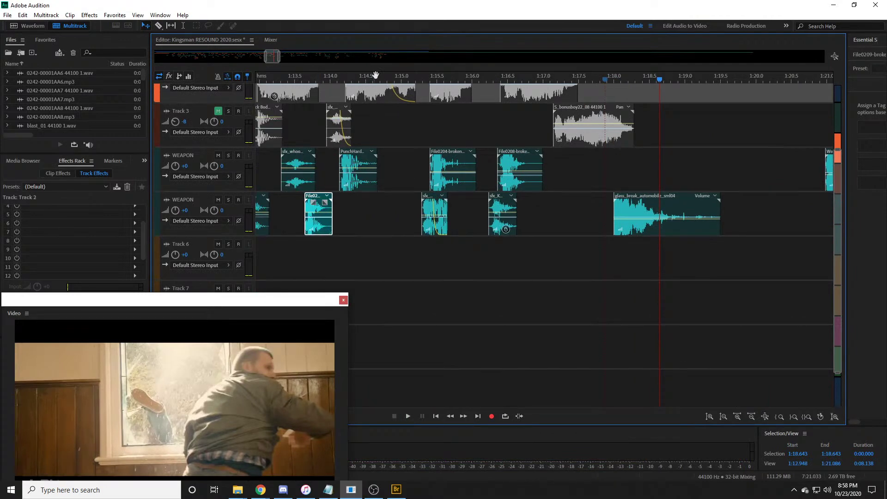
Step: Replay the weapon sounds from about 1:12.72, 1:12.80 and 1:15.28 to judge the hits against the picture
click(413, 80)
drag(270, 58, 268, 57)
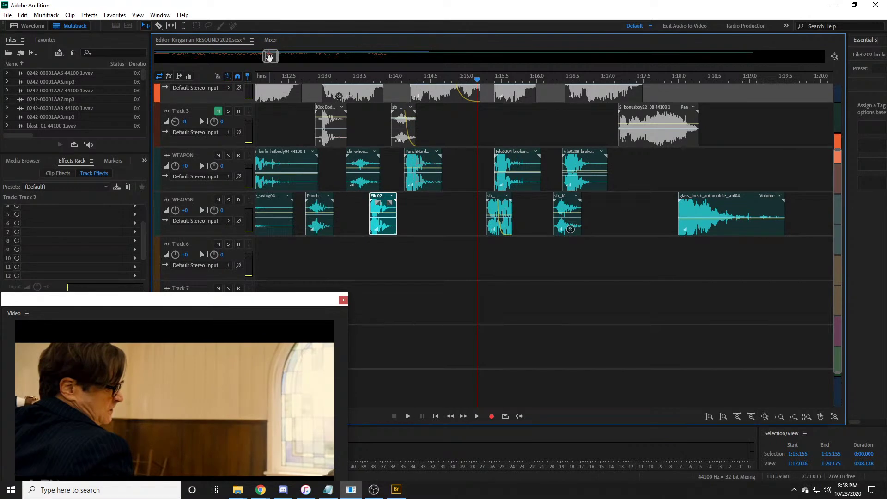
scroll(304, 75, up, 1)
click(303, 75)
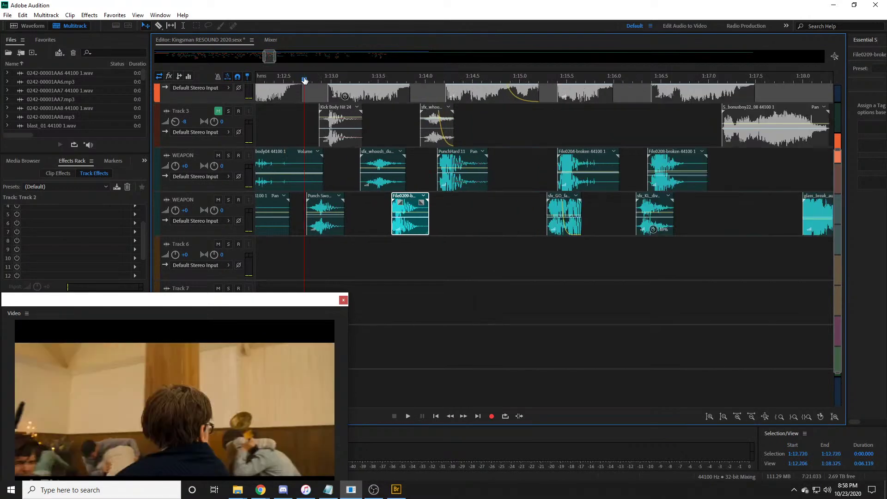
key(space)
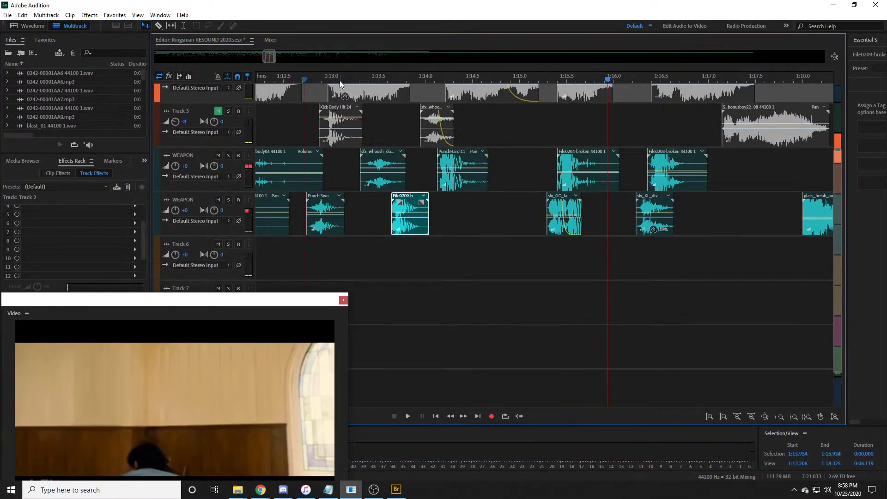
click(312, 75)
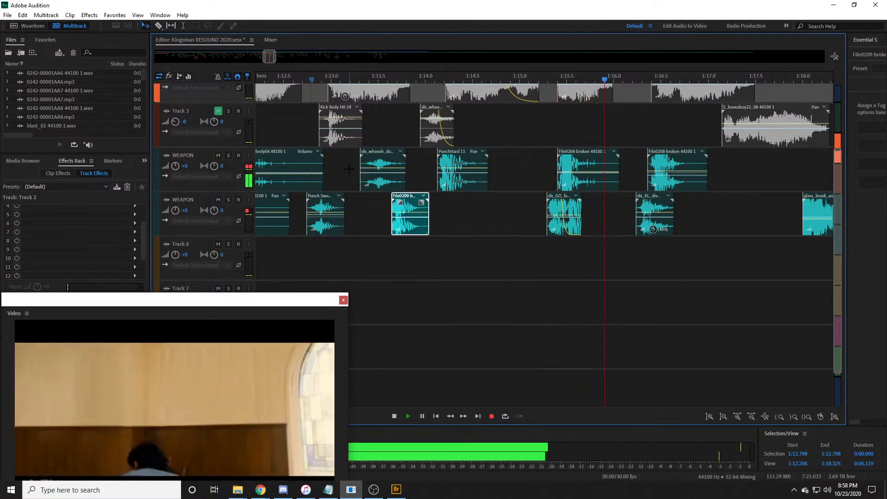
key(space)
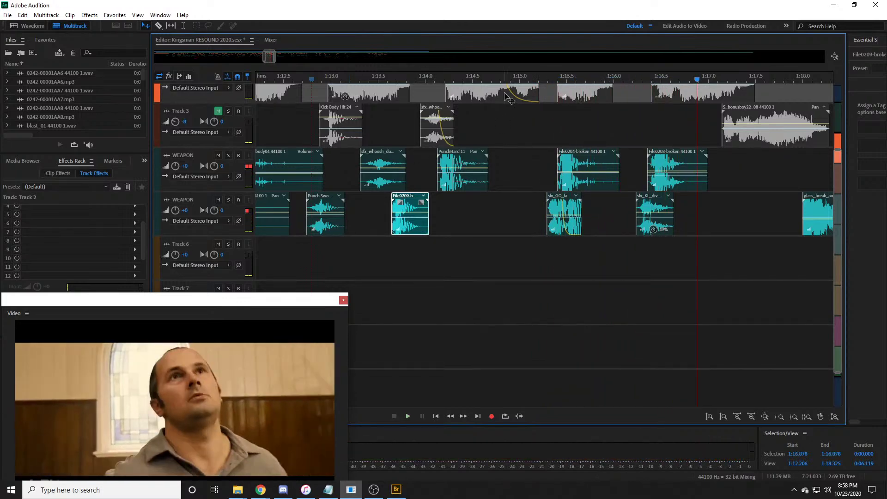
click(545, 79)
key(space)
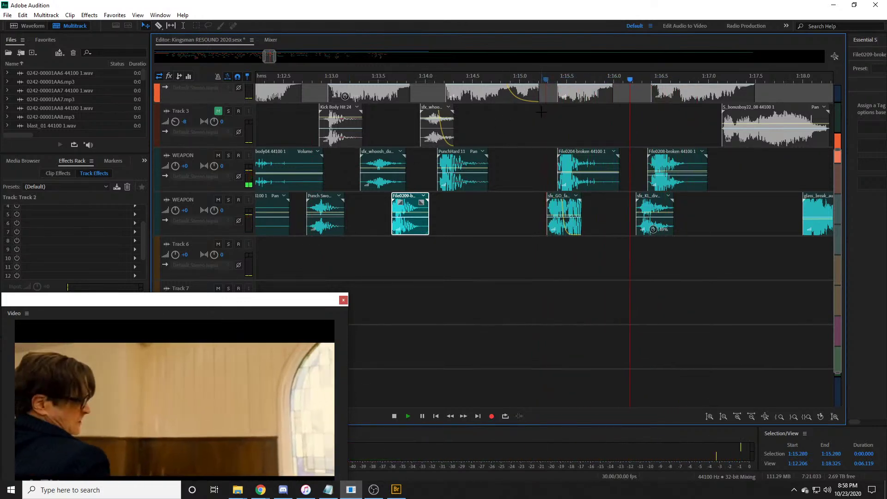
key(space)
Step: Move the PunchHard 11 clip near 1:14.1 from the first WEAPON track to the second, keeping its timing
scroll(528, 111, up, 2)
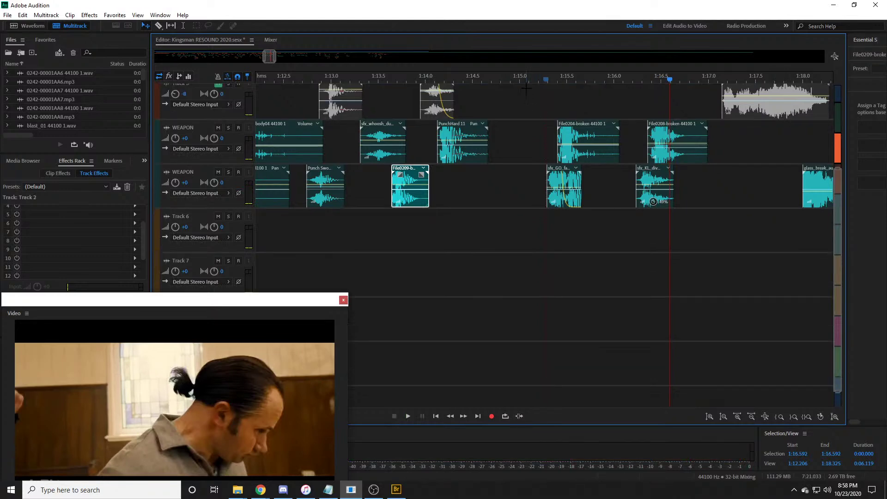
scroll(232, 201, up, 1)
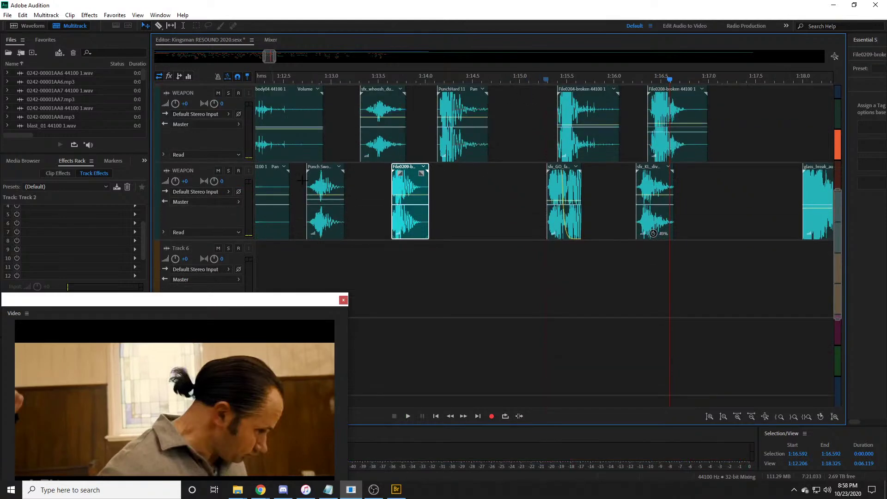
scroll(519, 76, up, 2)
scroll(524, 158, up, 1)
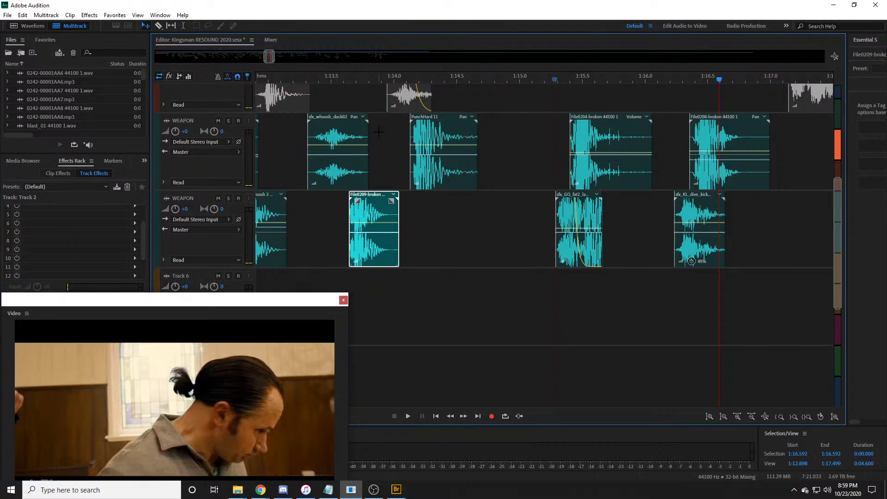
click(383, 131)
click(425, 136)
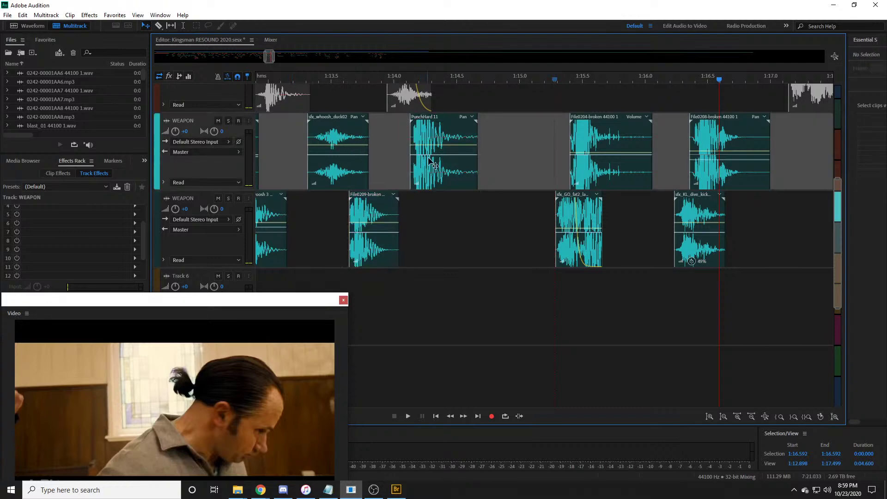
click(439, 199)
drag(447, 185, 451, 198)
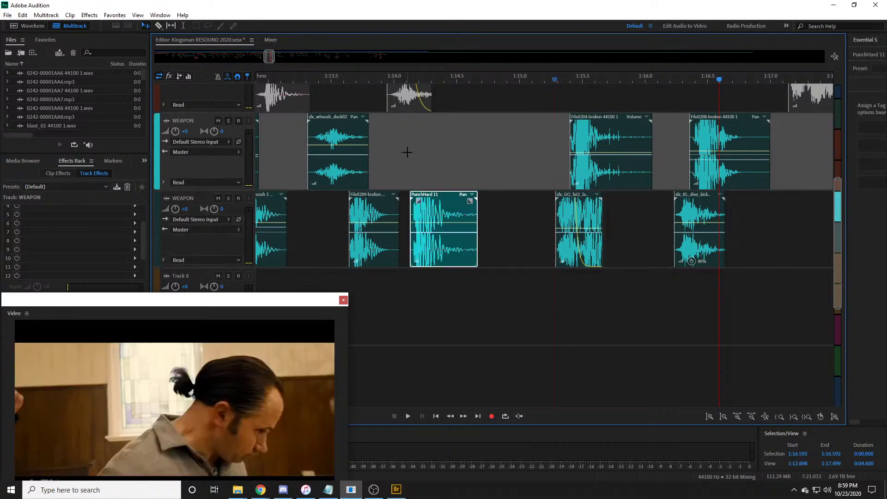
Step: Mute the second WEAPON track and play from about 1:13.30 to 1:16.38 to hear the first WEAPON track alone
click(381, 221)
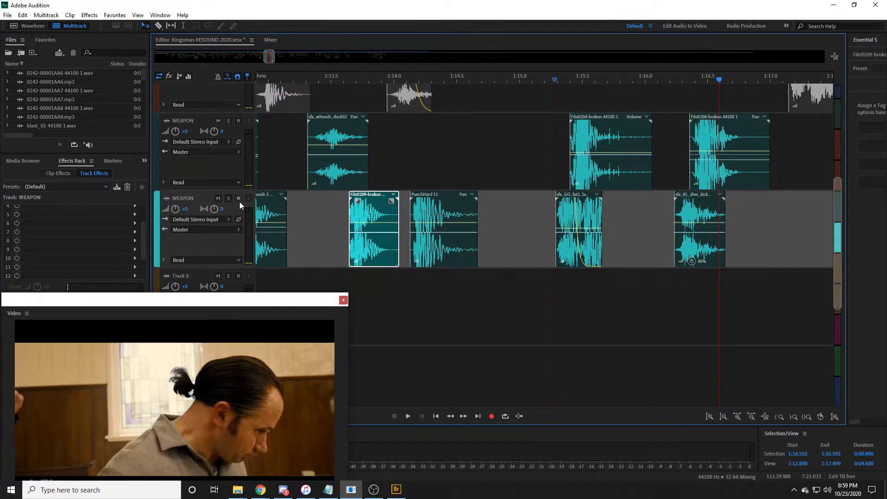
click(219, 199)
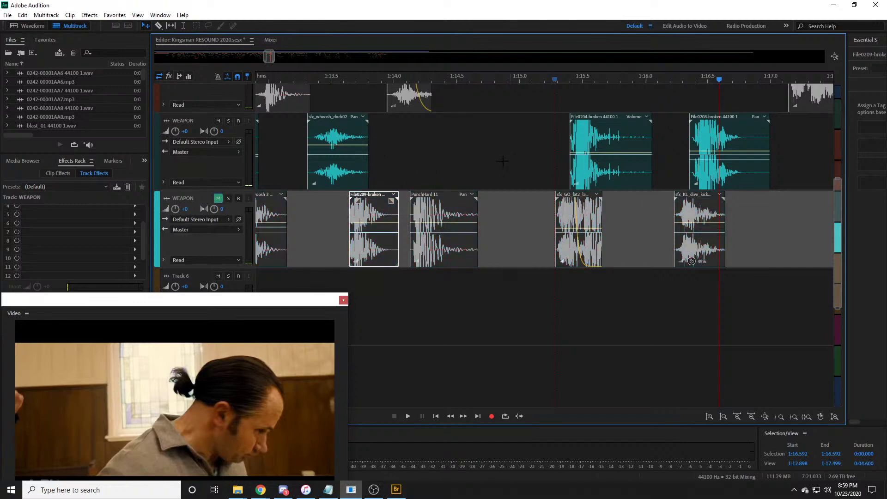
scroll(536, 165, up, 1)
click(307, 80)
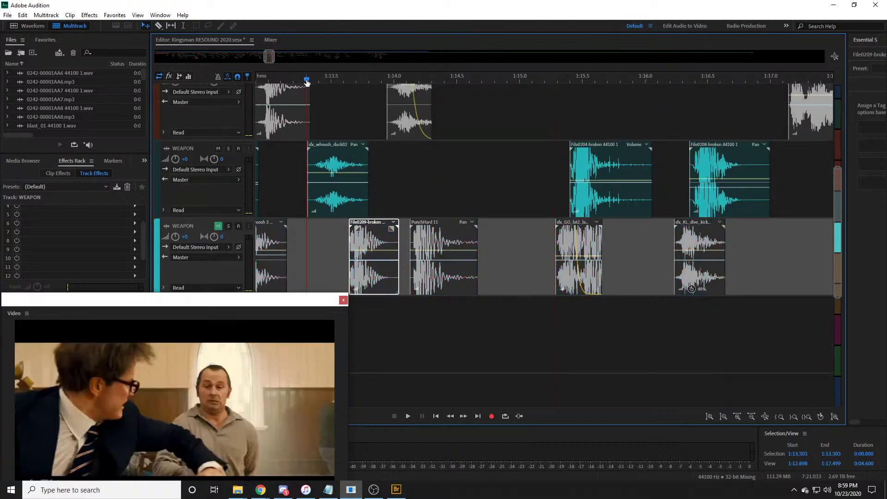
key(space)
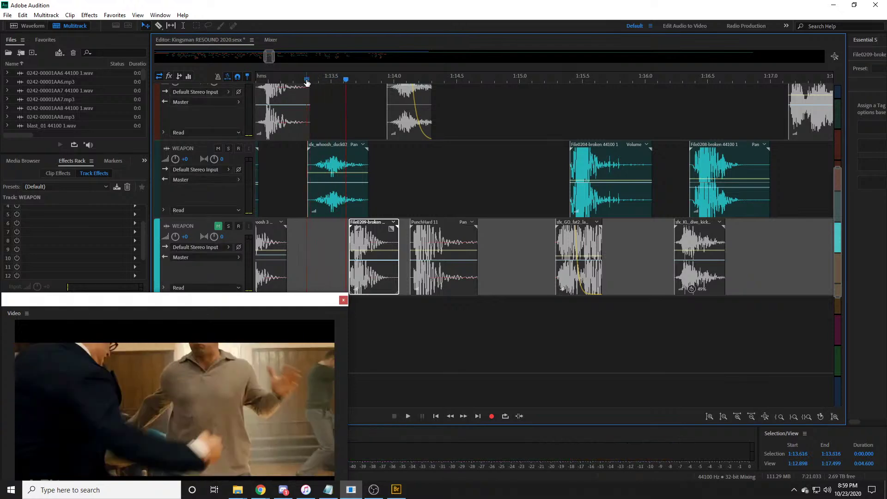
key(space)
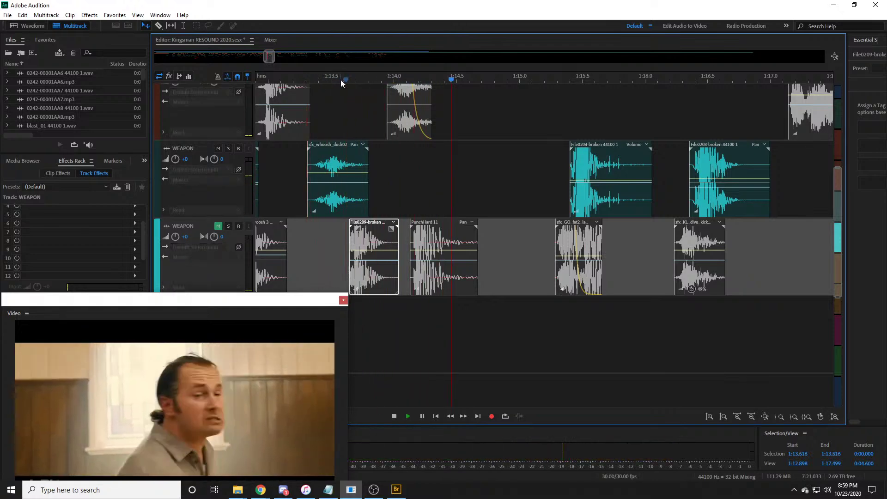
scroll(340, 79, down, 1)
key(space)
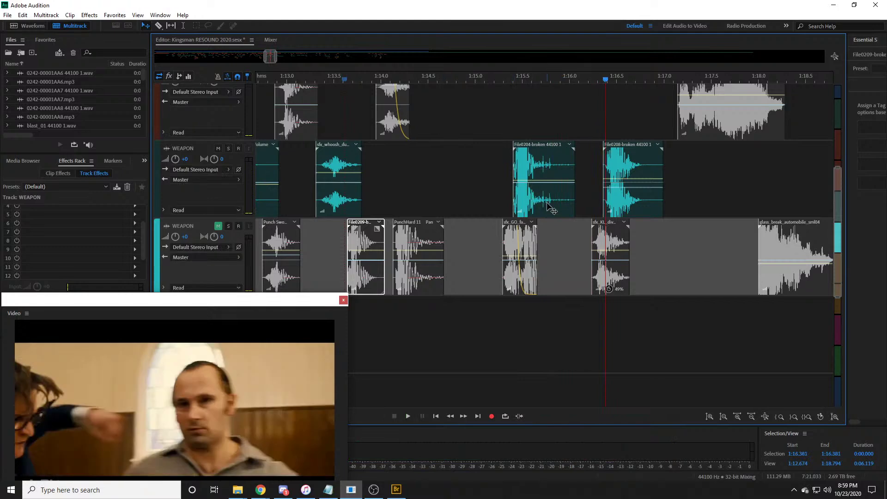
Step: Swap the tracks of the sfx_GO_fat2 and File0204-broken clips near 1:15.5, putting File0204-broken on the second WEAPON track
drag(513, 236, 513, 159)
drag(549, 212, 549, 227)
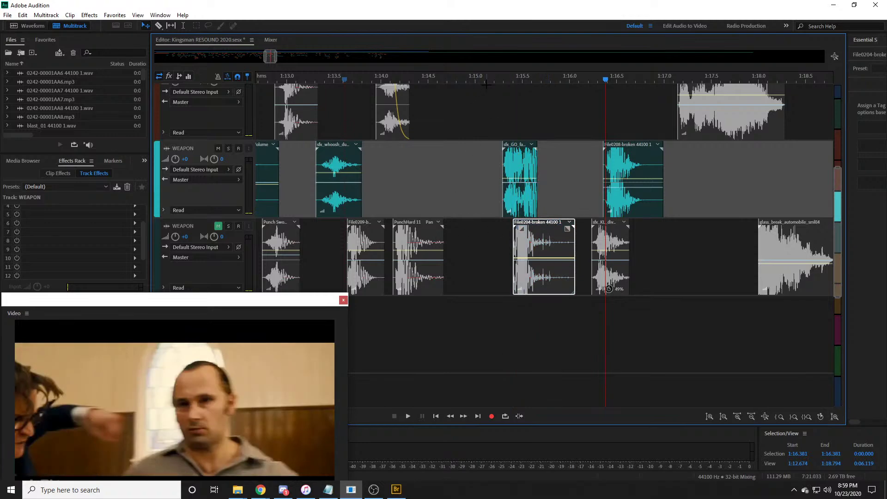
Step: Play the rearranged section from about 1:15.17 to 1:17.44 and unmute the second WEAPON track
click(492, 82)
key(space)
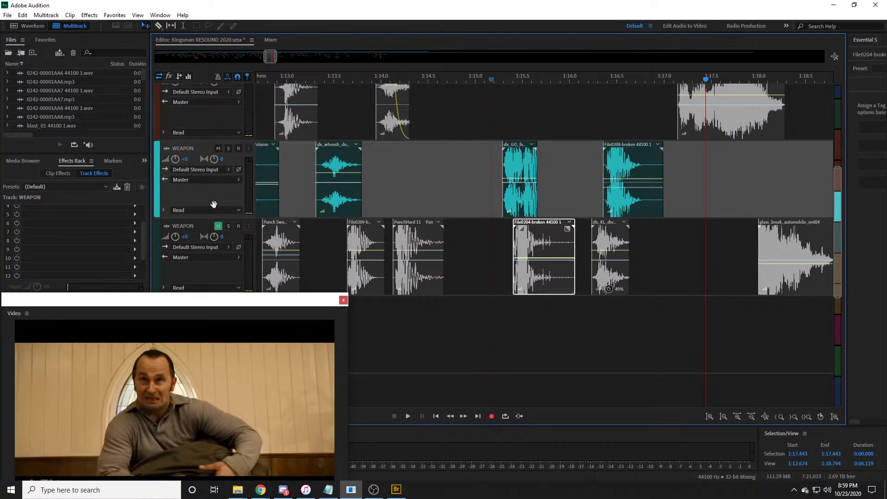
click(218, 226)
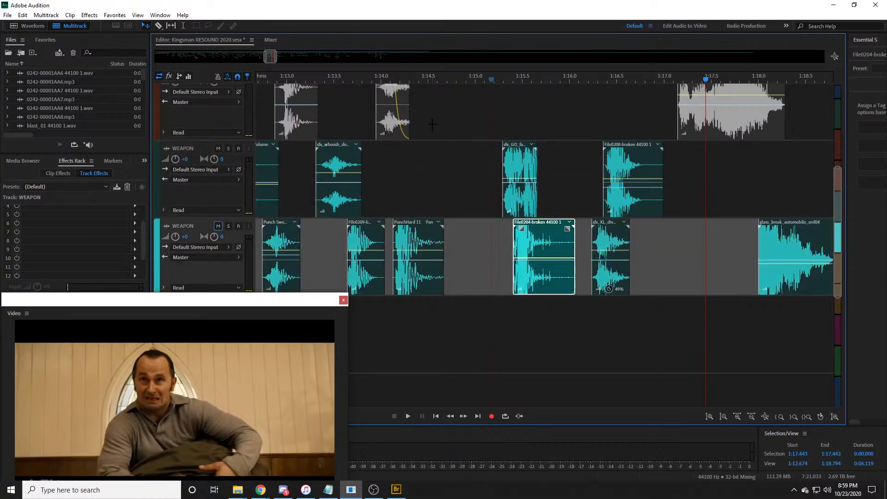
Step: Play the fight mix from about 1:08.17 to 1:13.63 to hear the rearranged WEAPON tracks
scroll(457, 79, down, 3)
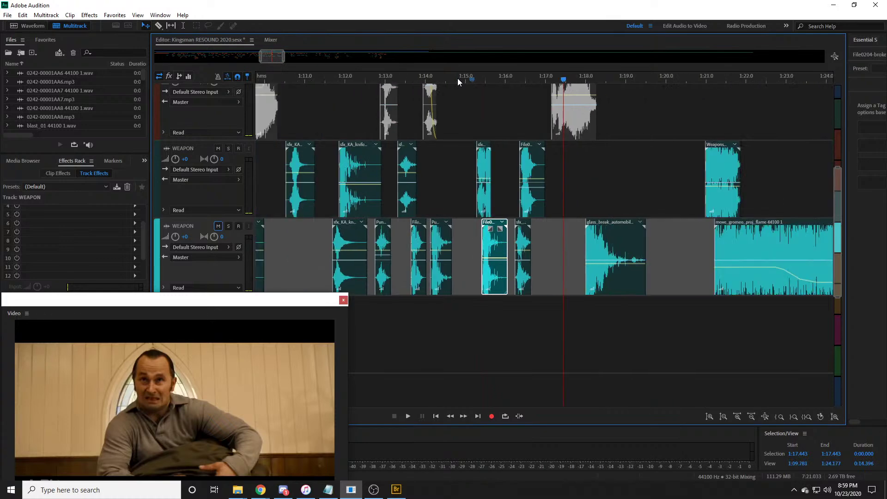
scroll(457, 79, down, 2)
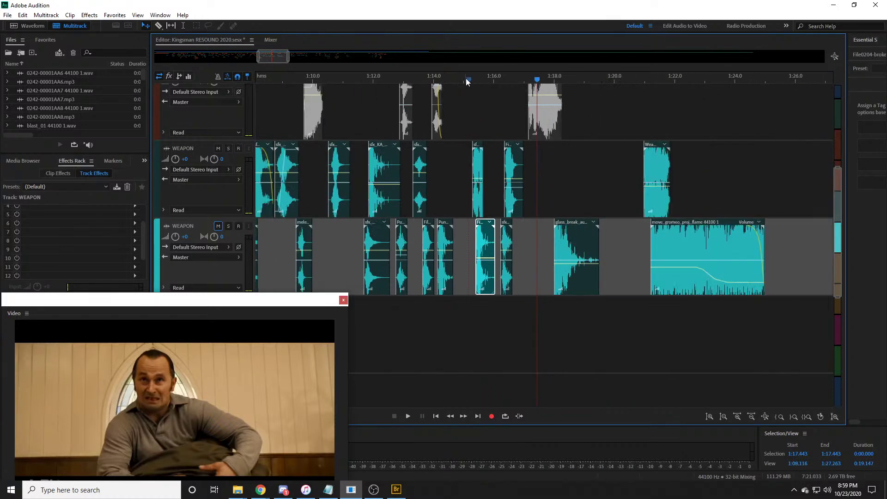
click(311, 80)
key(space)
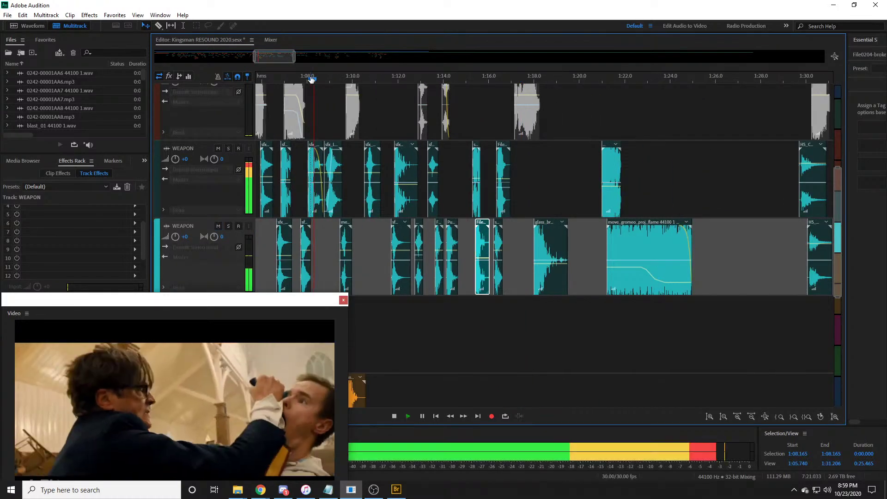
scroll(310, 79, up, 2)
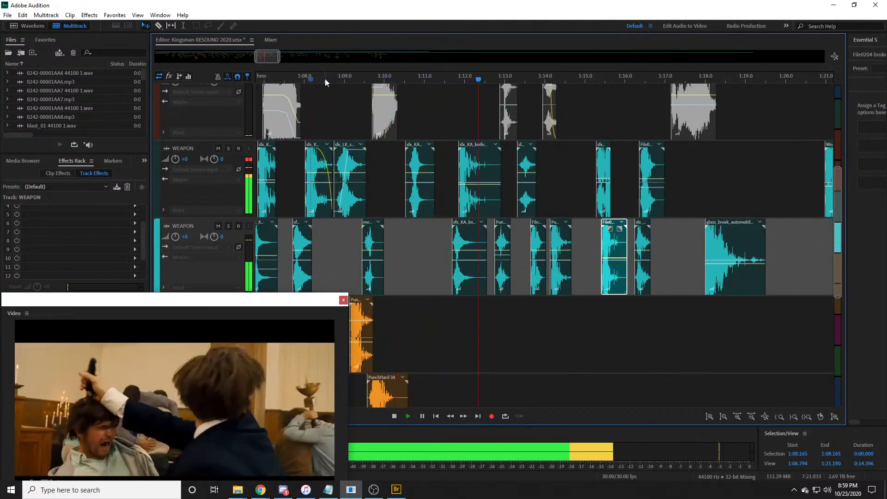
key(space)
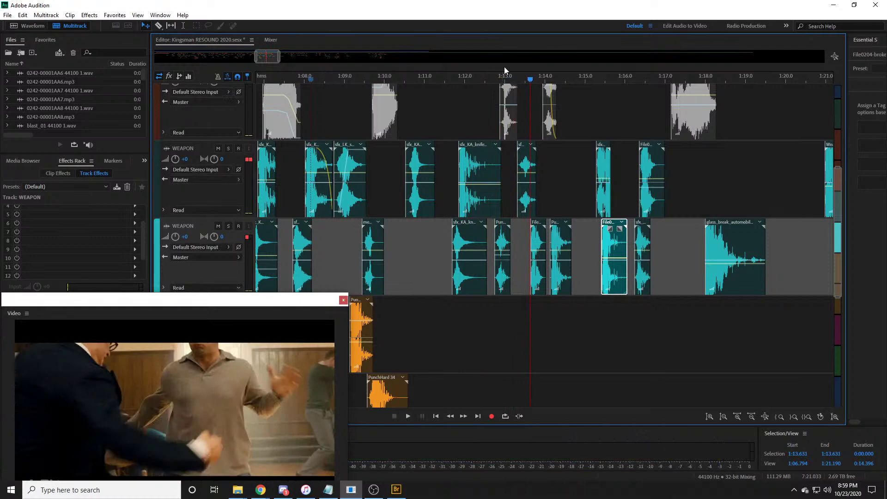
Step: Play from about 1:12.67 and trim the end of the knife_hitbody04 clip on the first WEAPON track to about 1:12.69
scroll(472, 77, up, 3)
click(392, 78)
key(space)
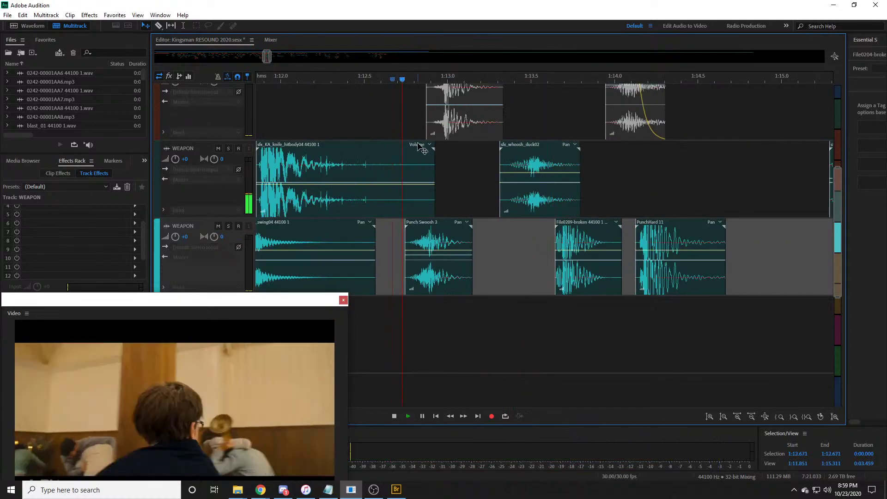
drag(473, 75, 426, 89)
drag(418, 161, 380, 189)
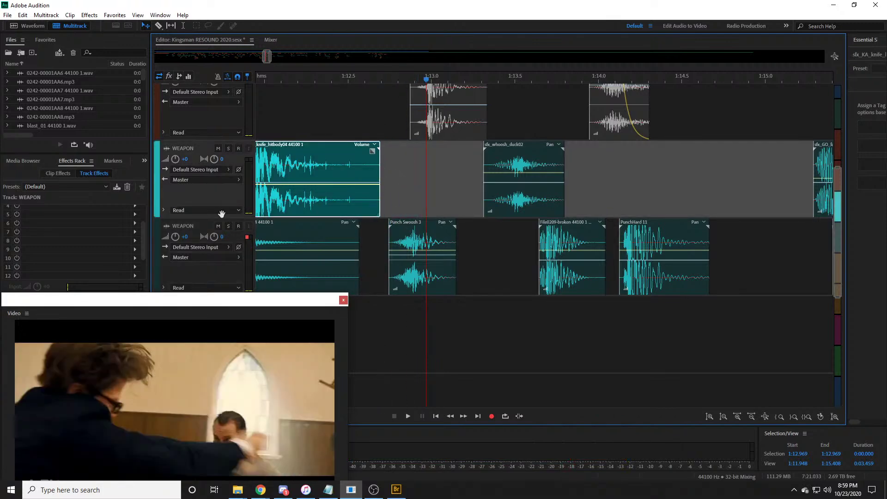
Step: Add Bone Break 21 at about 1:12.97 and Punch Face Hit 1 at about 1:13.44 to Track 6 from Bridge
key(alt+Tab)
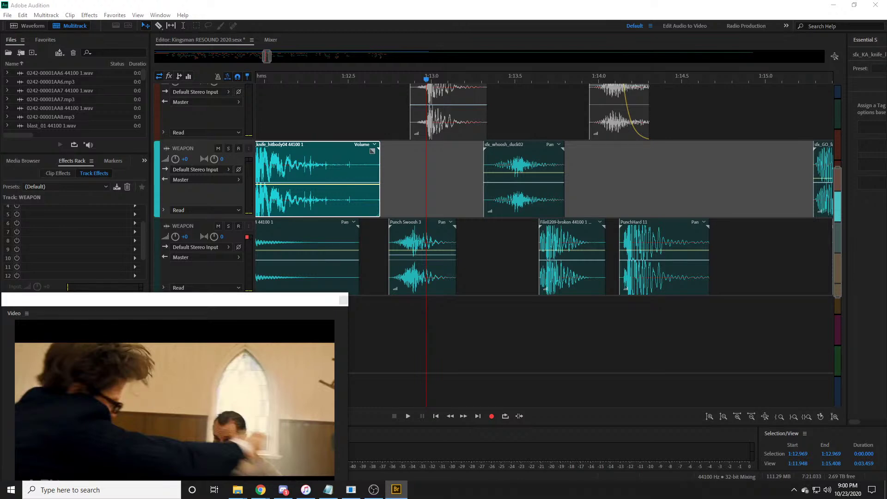
drag(153, 198, 451, 318)
key(alt+Tab)
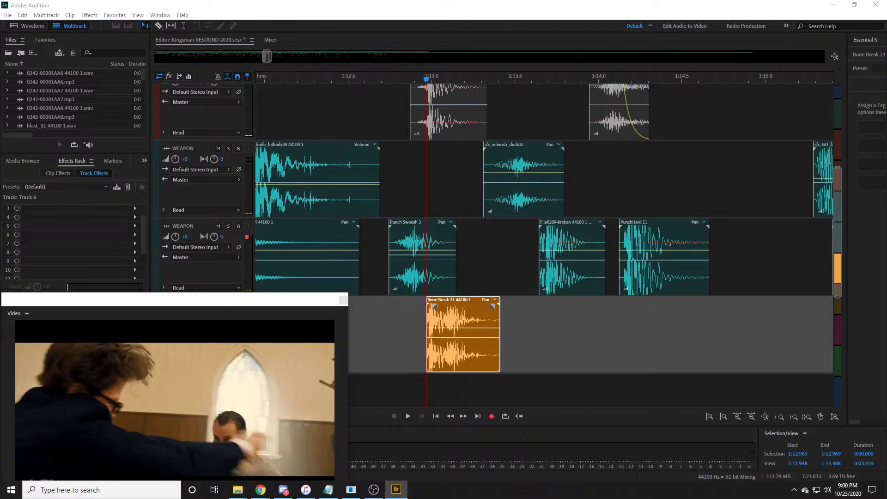
drag(444, 240, 547, 335)
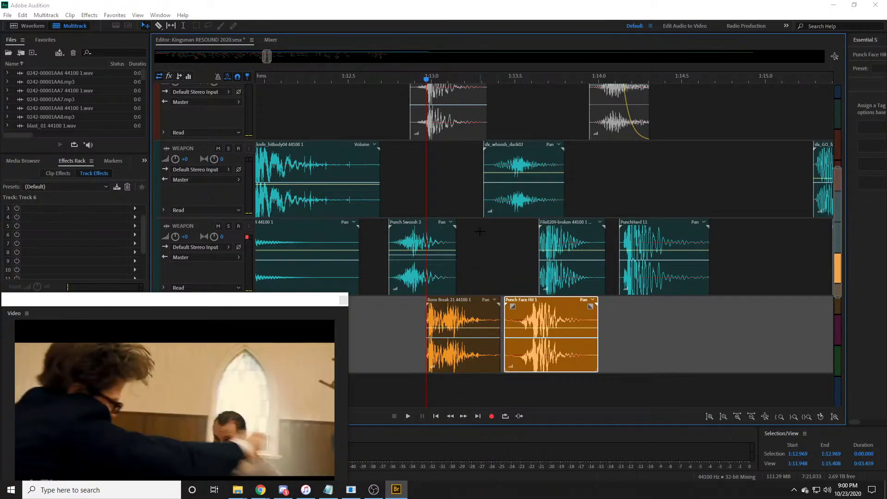
Step: Trim both ends of Punch Face Hit 1 and move it down to Track 7, starting at about 1:13.0
mouse_move(567, 314)
mouse_down()
mouse_move(591, 320)
mouse_move(583, 320)
mouse_up()
drag(512, 322, 523, 321)
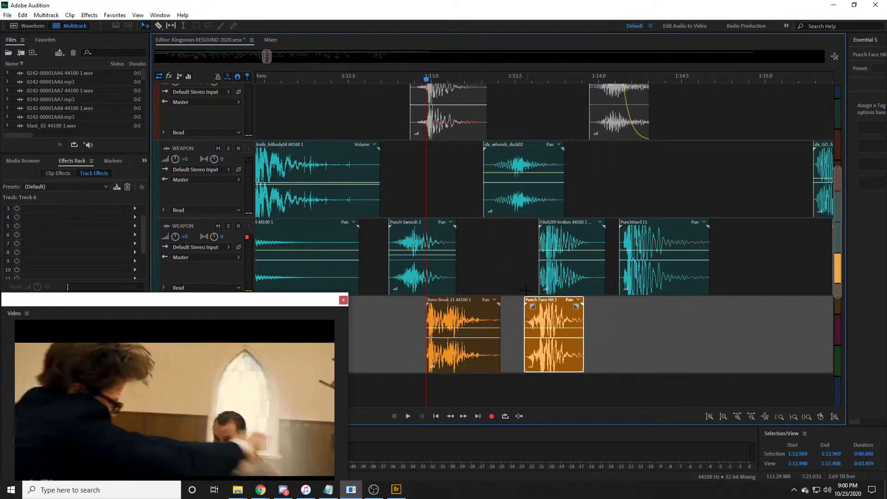
scroll(513, 265, up, 3)
scroll(514, 264, down, 5)
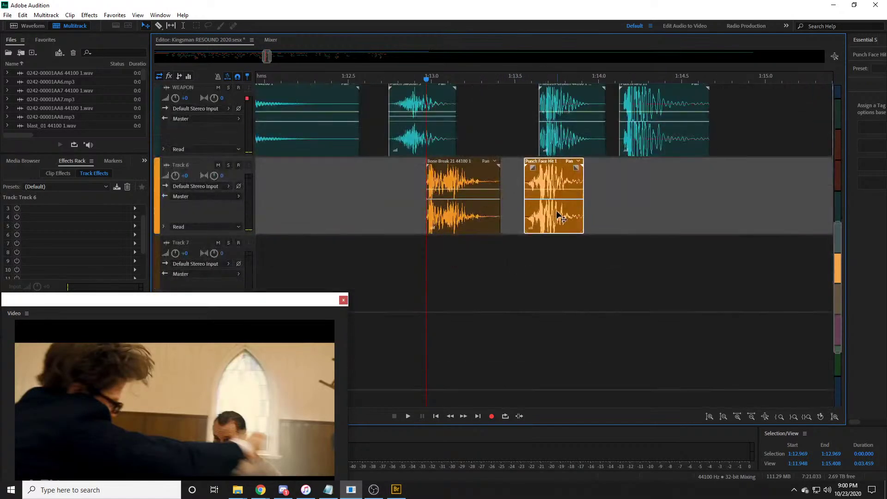
drag(557, 217, 475, 279)
scroll(421, 77, up, 3)
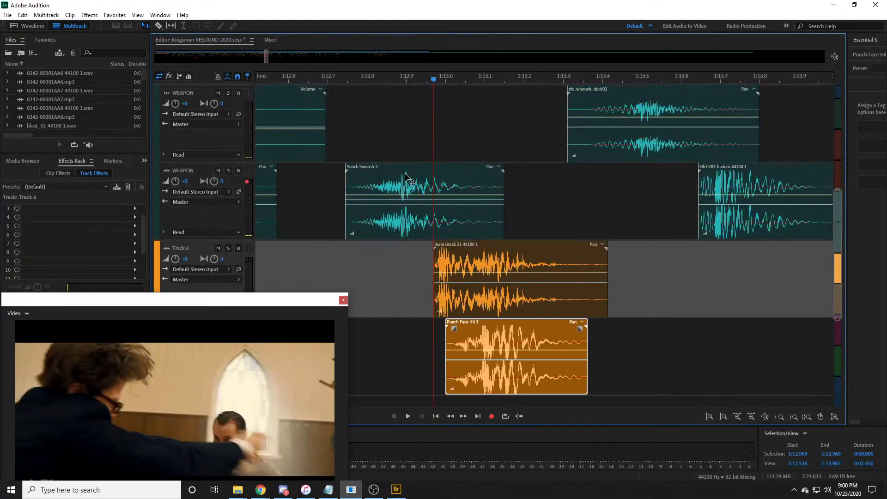
Step: Play from about 1:12.90 to 1:13.53 and shift Punch Face Hit 1 earlier, starting at about 1:12.91
click(407, 79)
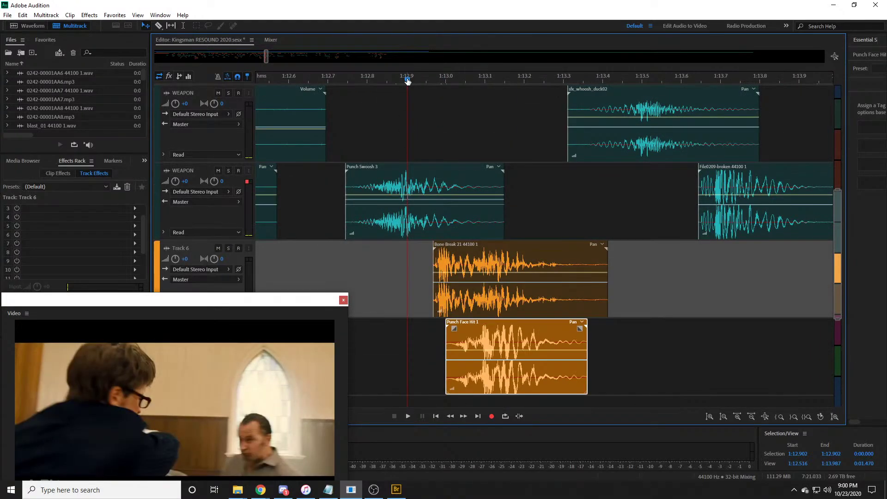
key(space)
key(space)
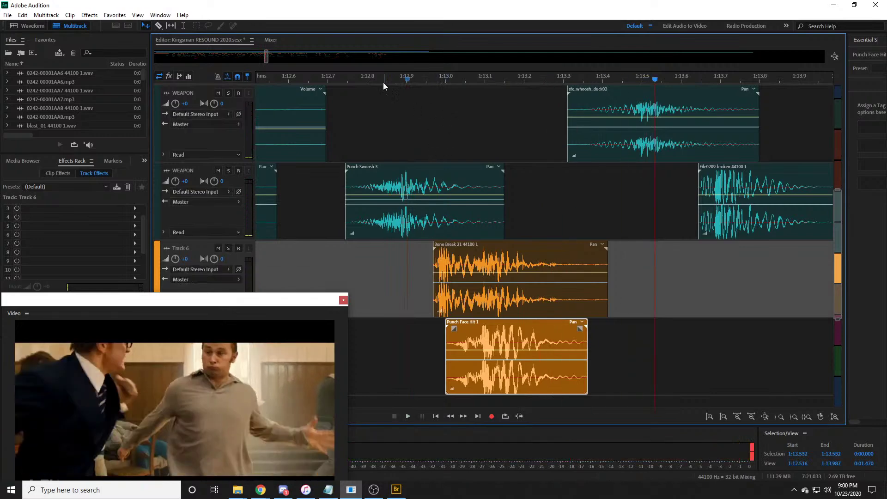
drag(400, 79, 439, 80)
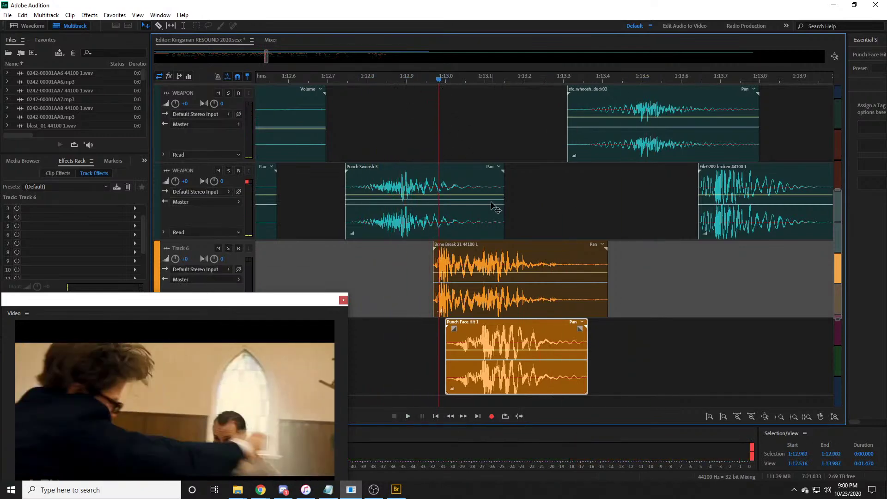
drag(483, 330, 448, 325)
Step: Lower the volume envelope of the Bone Break 21 clip on Track 6 and play the layered hit from about 1:12.98
click(481, 276)
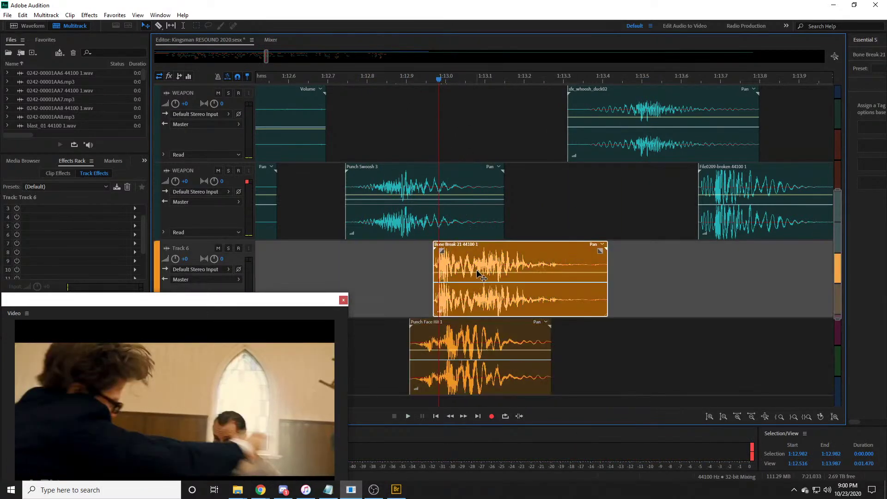
drag(481, 272, 484, 290)
key(space)
key(space)
click(492, 331)
Step: Play the weapon and impact clips from about 1:11.77 to 1:17.51 to review the new hits
scroll(551, 79, down, 3)
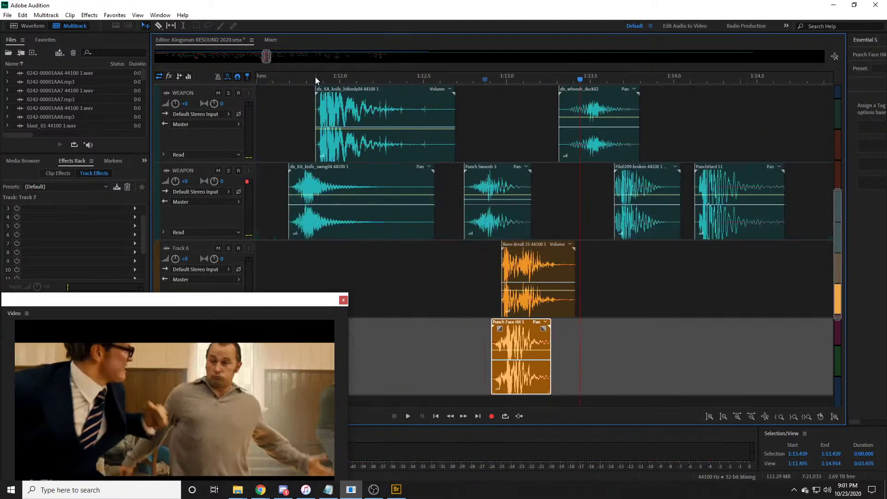
click(303, 79)
key(space)
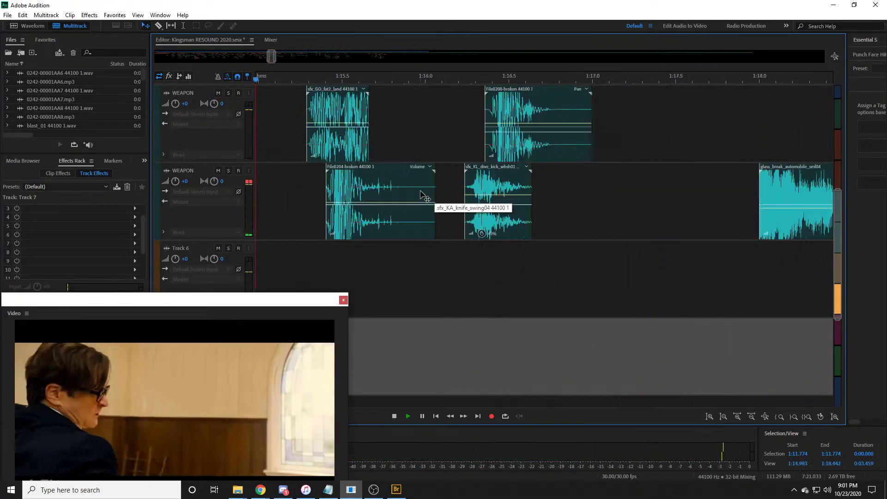
scroll(565, 76, down, 2)
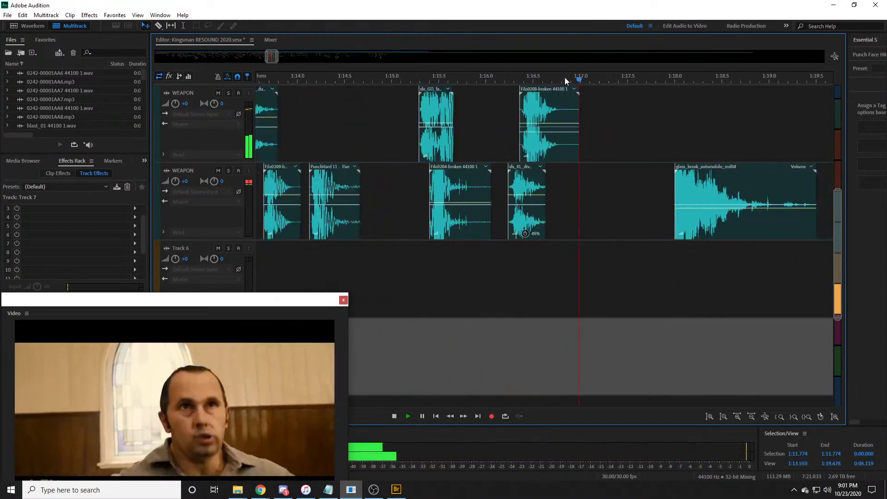
key(space)
Step: Unmute Tracks 2 and 3 and play the section from about 1:10.48 to 1:19.44
scroll(322, 217, up, 4)
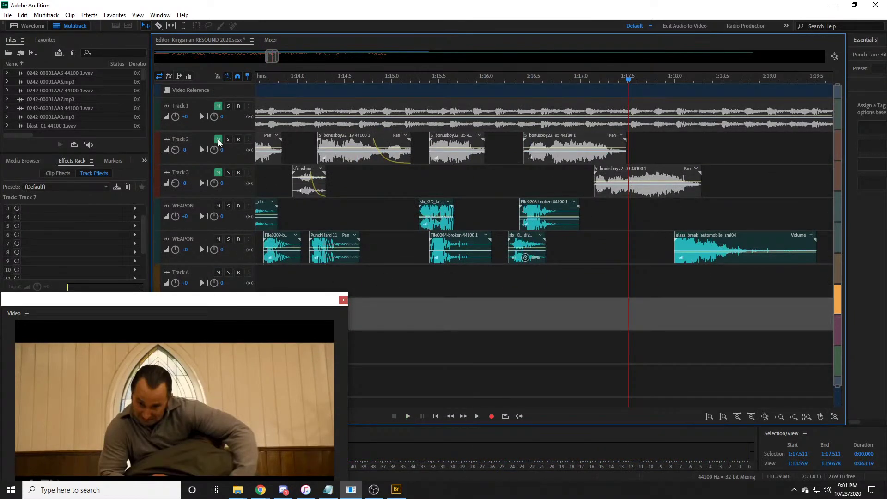
click(218, 139)
click(219, 173)
scroll(390, 77, down, 2)
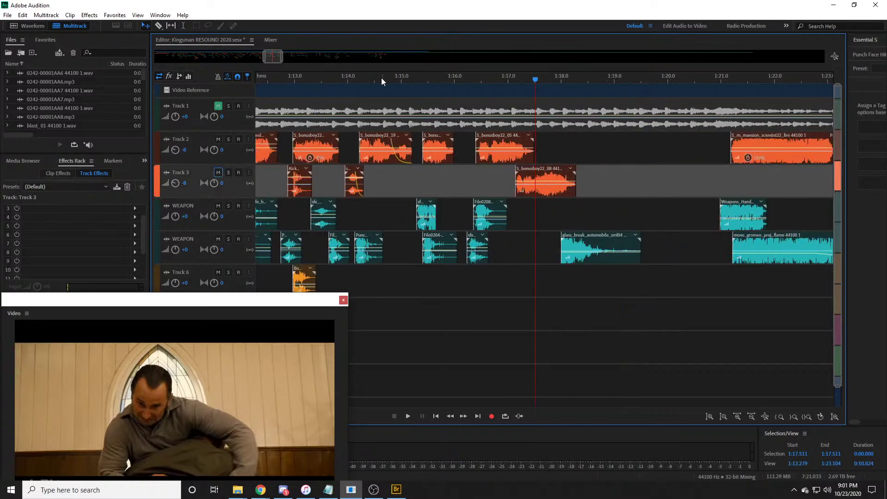
drag(272, 56, 269, 57)
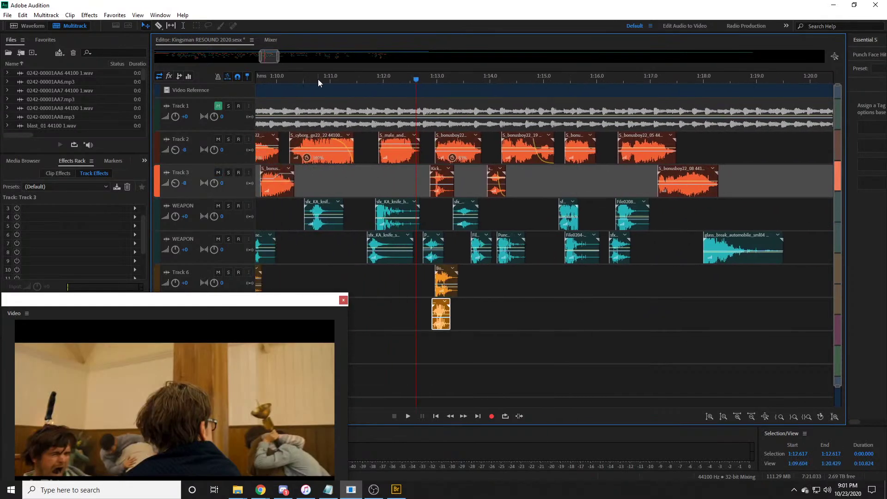
click(302, 78)
key(space)
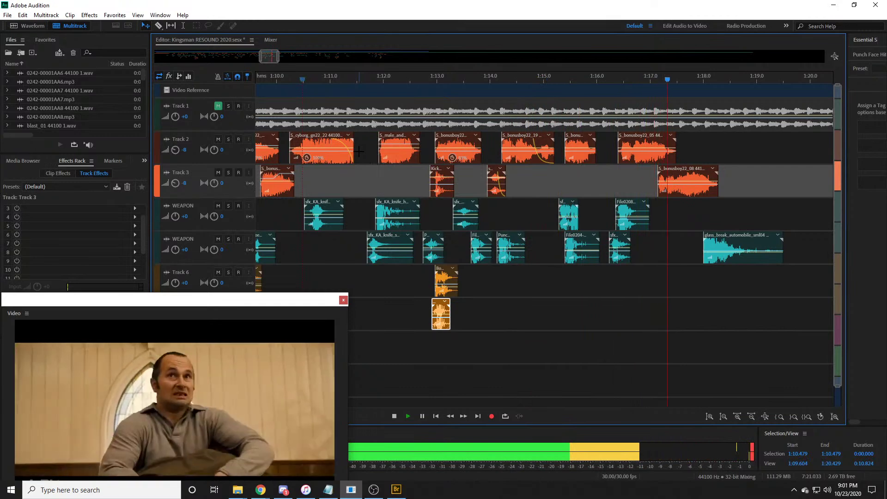
key(space)
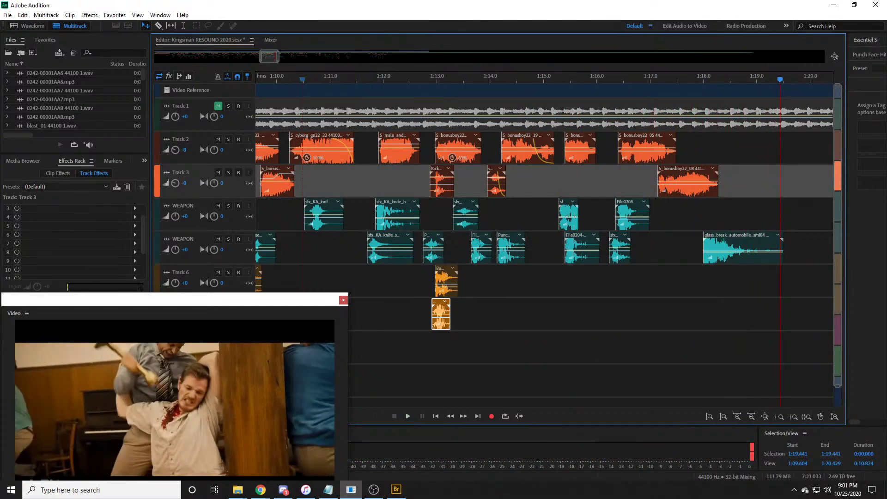
Step: Add sfx_hit_grab01 from Bridge to Track 6 at about 1:14.2 and play from about 1:12.98
key(alt+Tab)
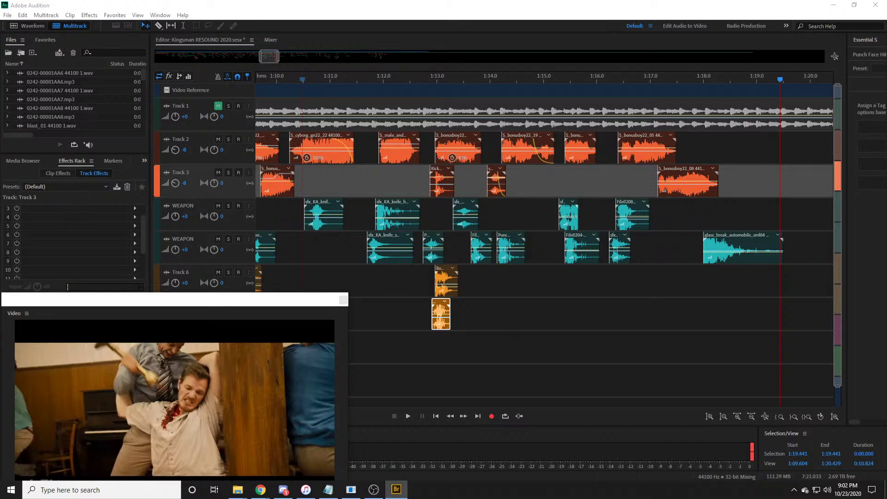
drag(258, 300, 501, 293)
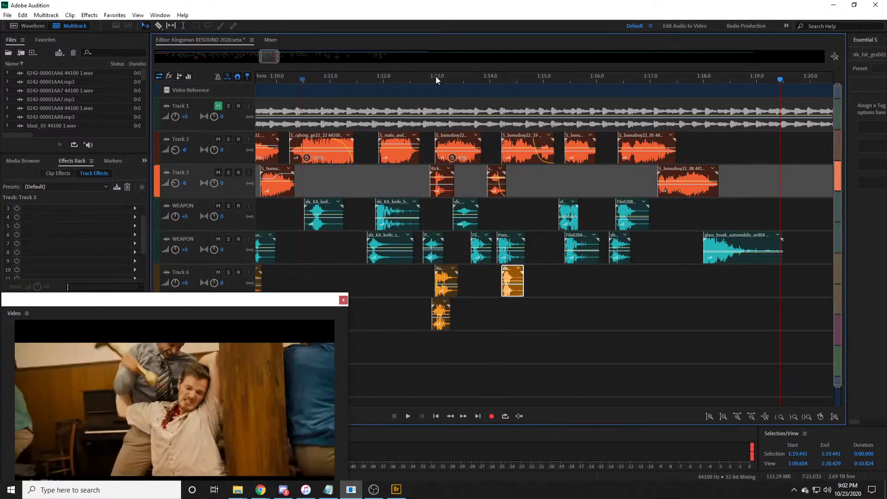
click(436, 76)
key(space)
scroll(438, 75, up, 3)
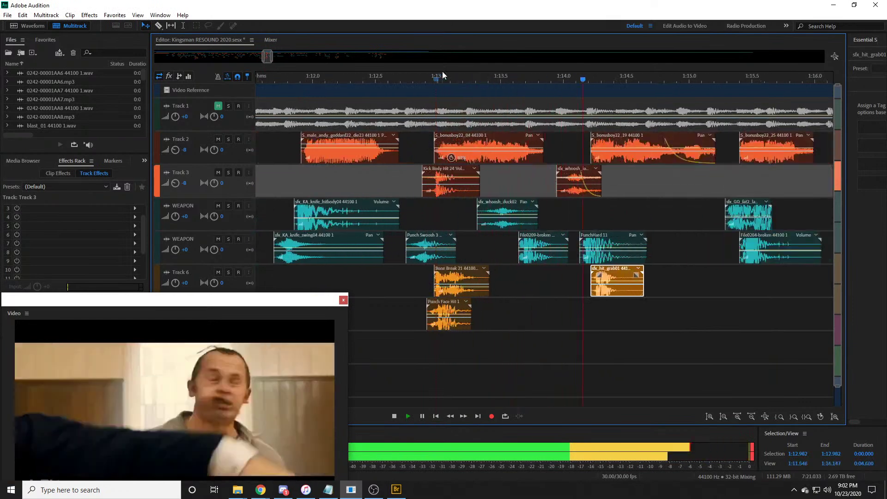
key(space)
Step: Relocate the sfx_hit_grab01 clip to the second WEAPON track, starting at about 1:16.97
scroll(304, 77, down, 3)
key(space)
drag(442, 290, 569, 290)
key(space)
click(568, 79)
scroll(572, 80, up, 3)
click(565, 79)
drag(552, 284, 605, 258)
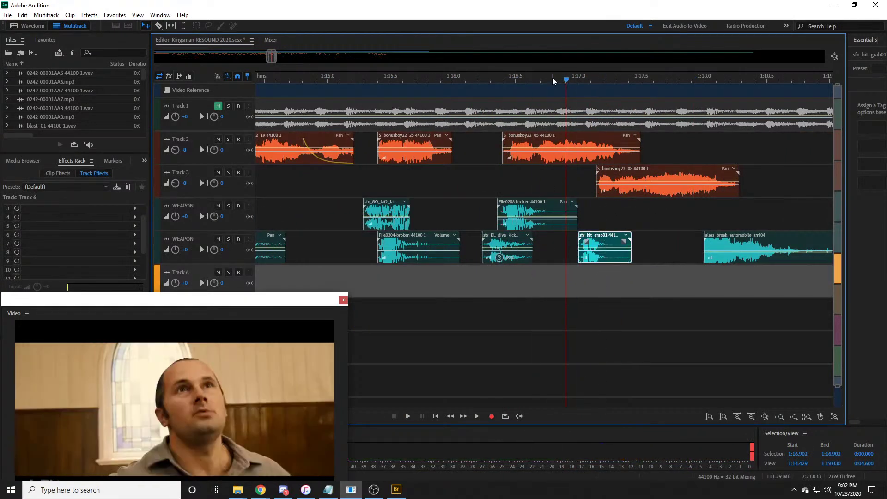
scroll(552, 79, up, 3)
drag(489, 78, 637, 78)
drag(668, 245, 661, 245)
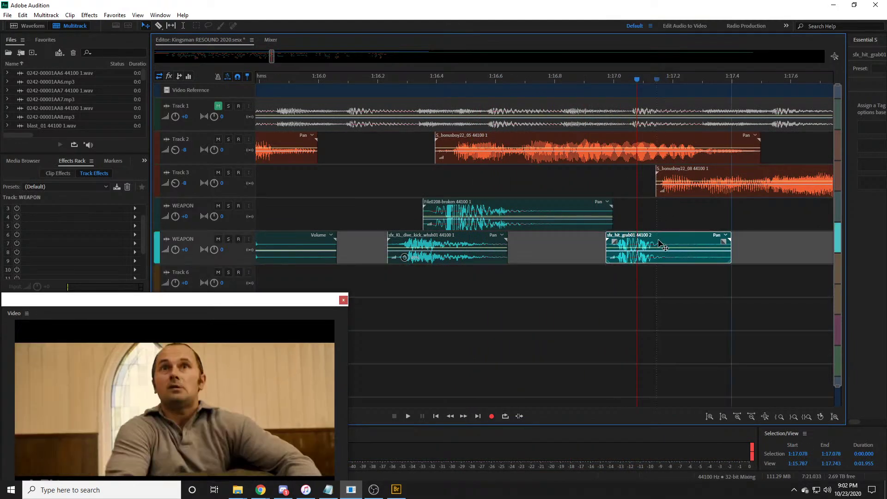
Step: Play from about 1:16.94 to 1:18.75 to check the timing of the grab hit
click(597, 79)
key(space)
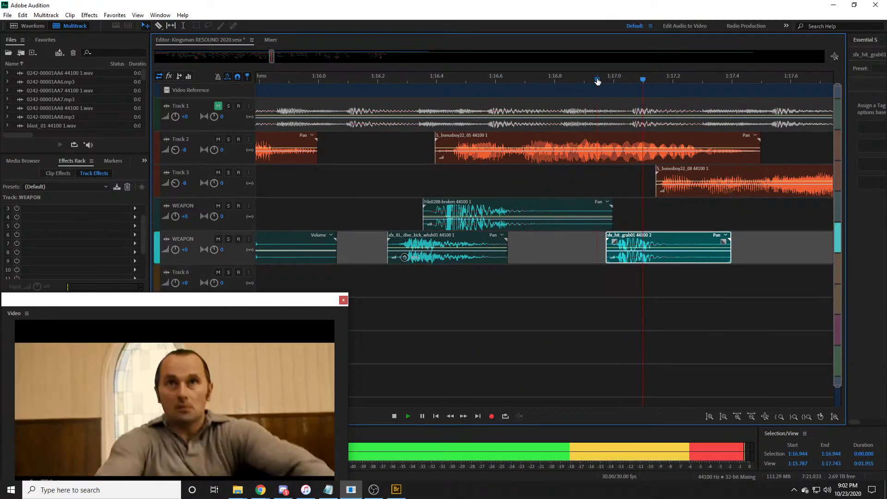
scroll(597, 81, down, 6)
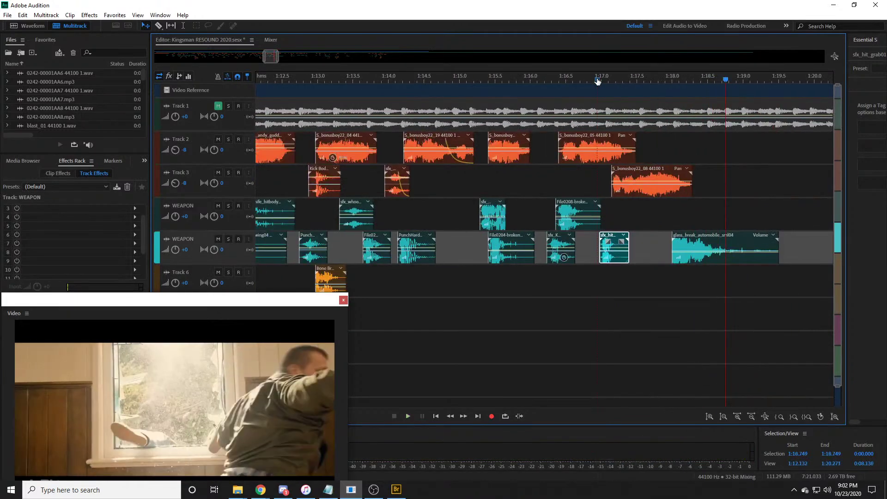
Step: Unmute Track 1 and set the playhead to about 1:02.29
key(alt+Tab)
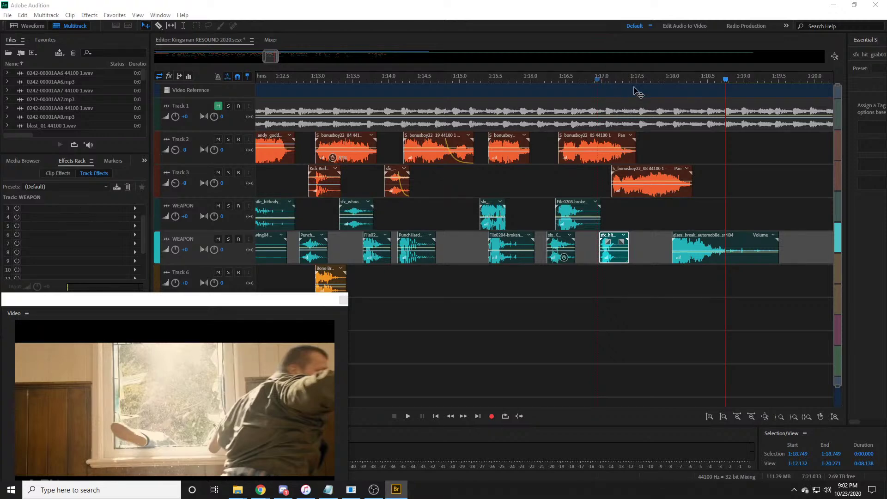
scroll(644, 76, down, 3)
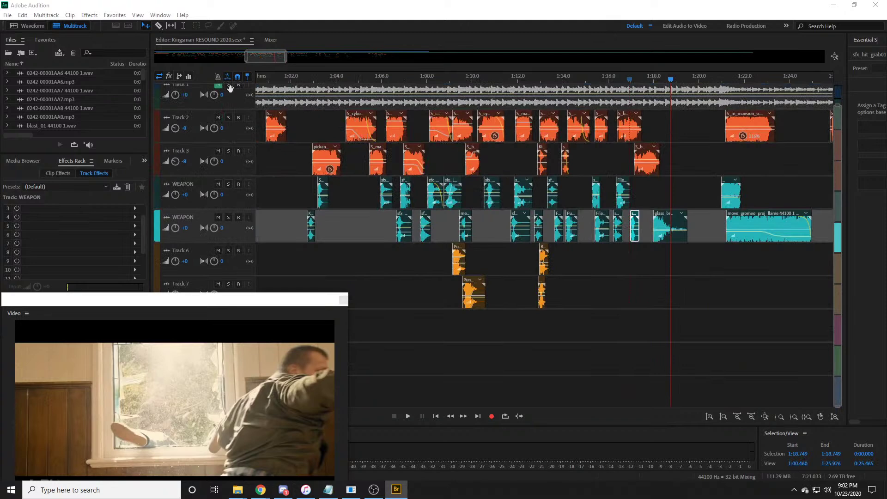
click(219, 85)
click(309, 77)
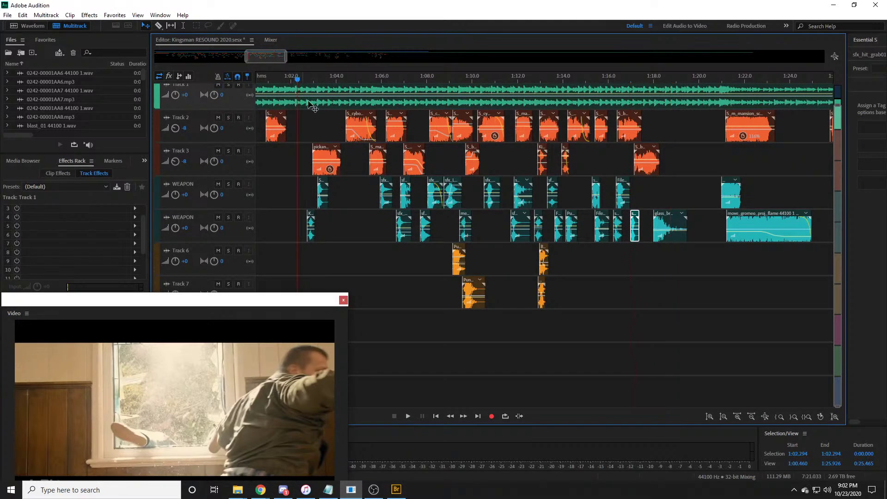
Step: Play the scene from about 1:02.29, and again from about 1:02.50, to check the opening swoosh timing
key(space)
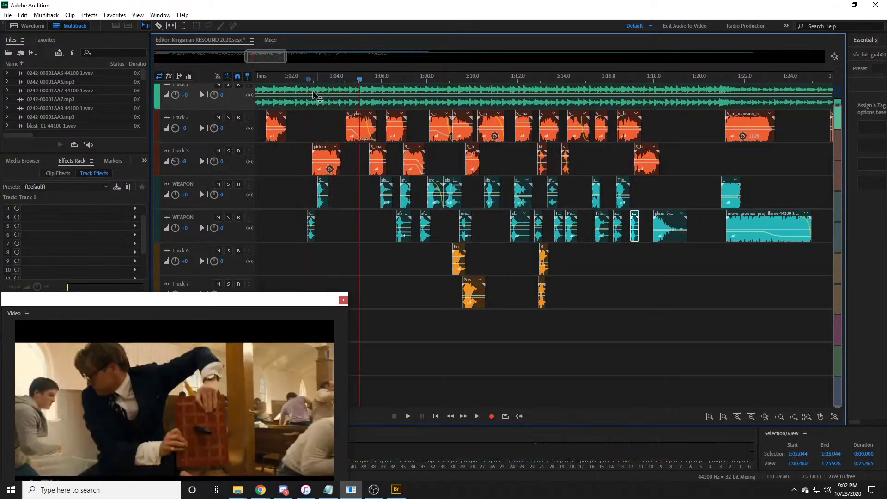
scroll(302, 79, up, 4)
click(302, 79)
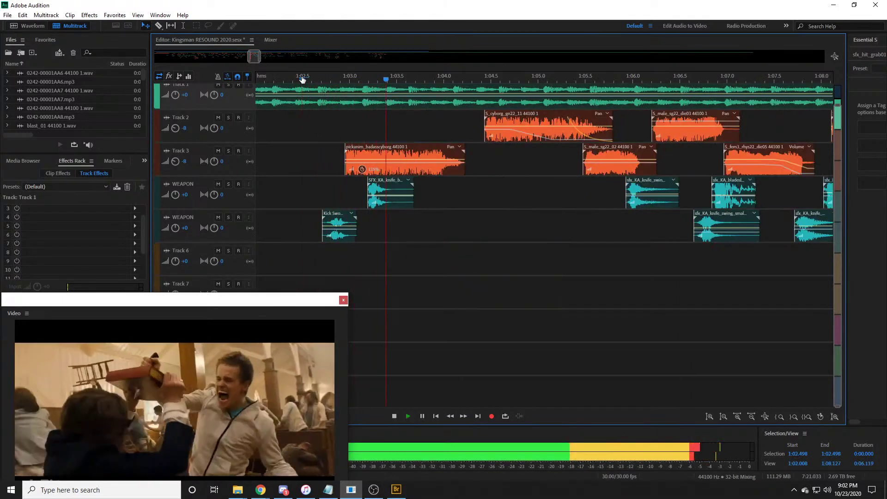
Step: Move the Kick Swoosh 3 clip on the second WEAPON track to start at about 1:02.87
scroll(301, 77, up, 2)
click(334, 78)
drag(334, 80, 400, 79)
scroll(400, 79, up, 2)
drag(413, 215, 461, 215)
drag(369, 80, 456, 93)
drag(401, 217, 427, 138)
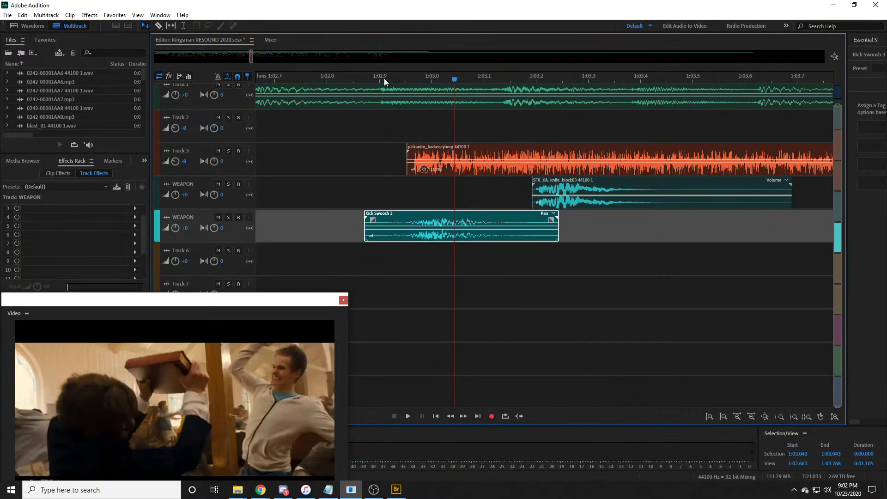
Step: Play from about 1:02.91 to 1:24.77 to review the knife, punch, glass-break and flame sounds with the music
key(space)
scroll(384, 81, down, 4)
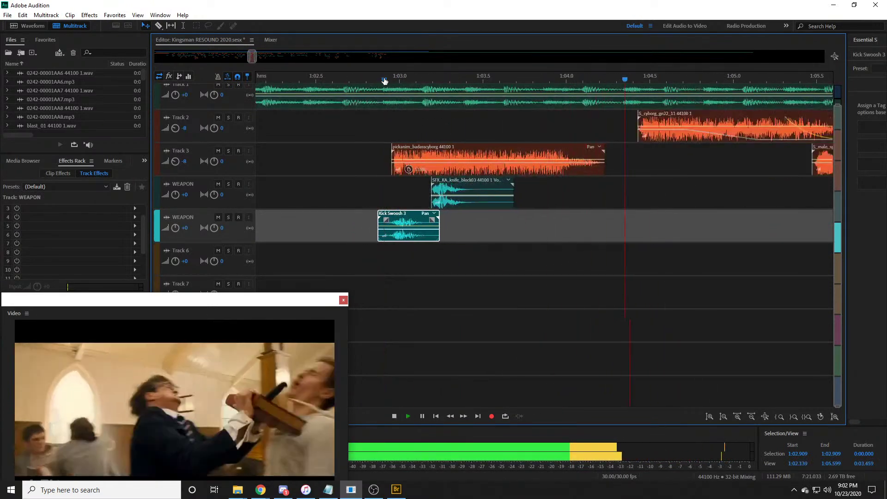
scroll(384, 80, down, 2)
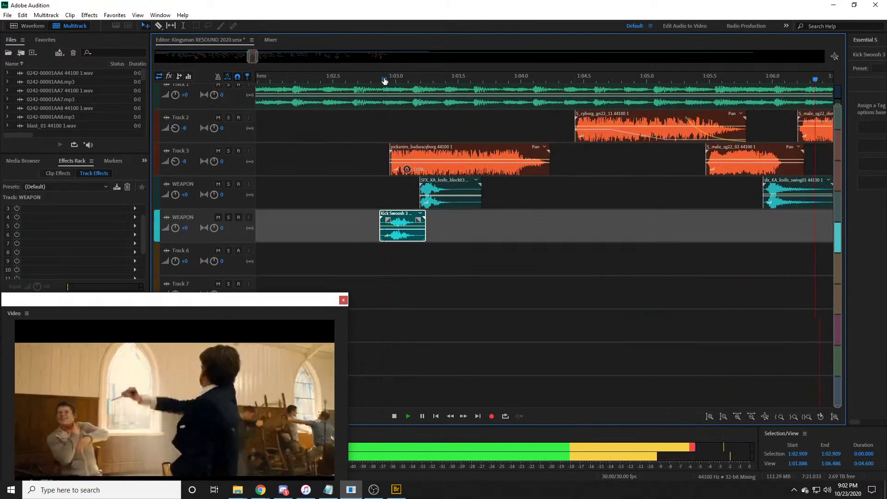
scroll(383, 80, down, 4)
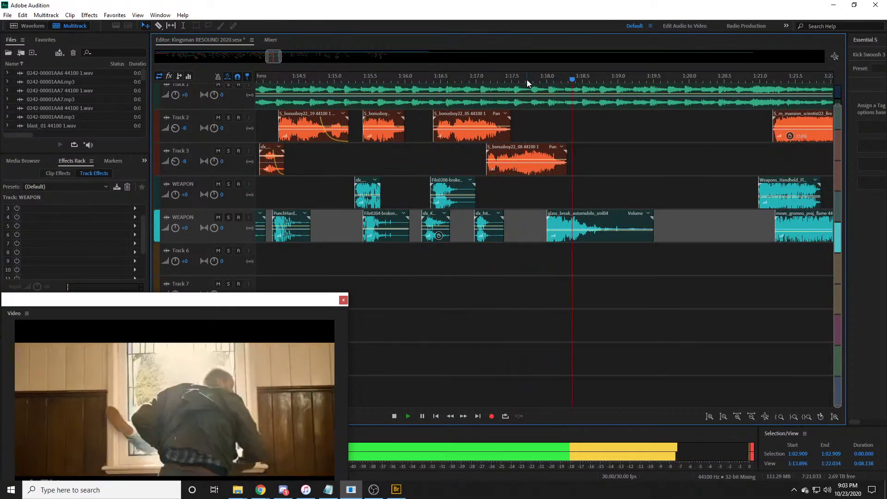
scroll(526, 80, down, 1)
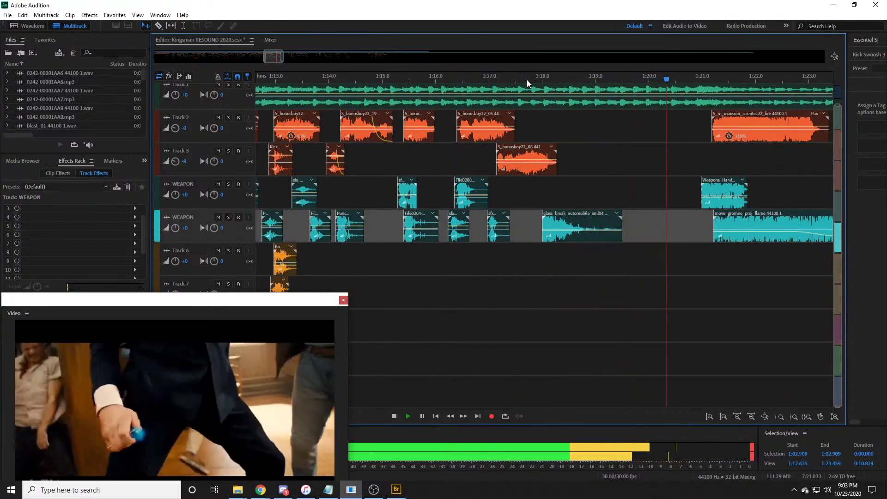
scroll(527, 80, down, 3)
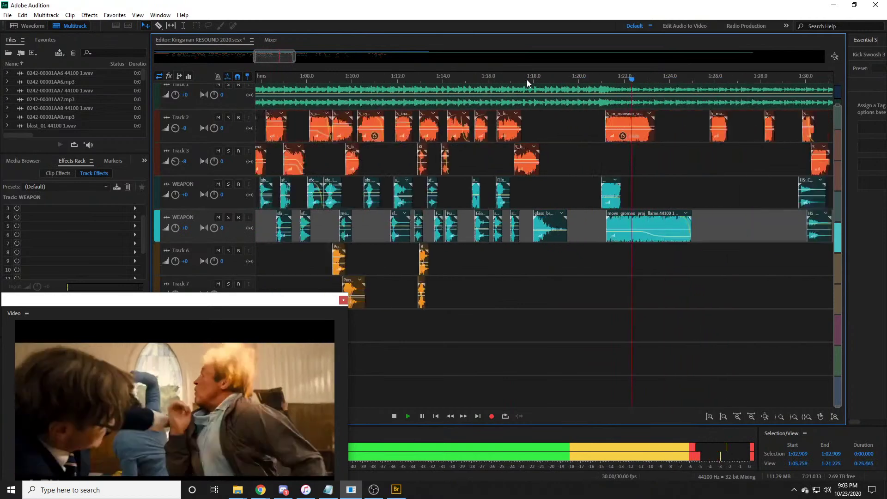
key(space)
Step: Replay the final part of the flame clip from about 1:22.93 to 1:24.47
scroll(779, 79, up, 3)
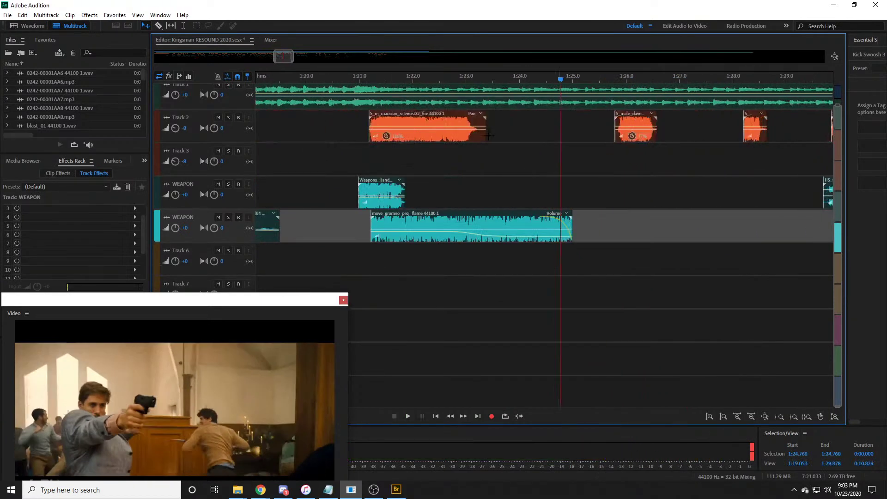
scroll(458, 178, up, 3)
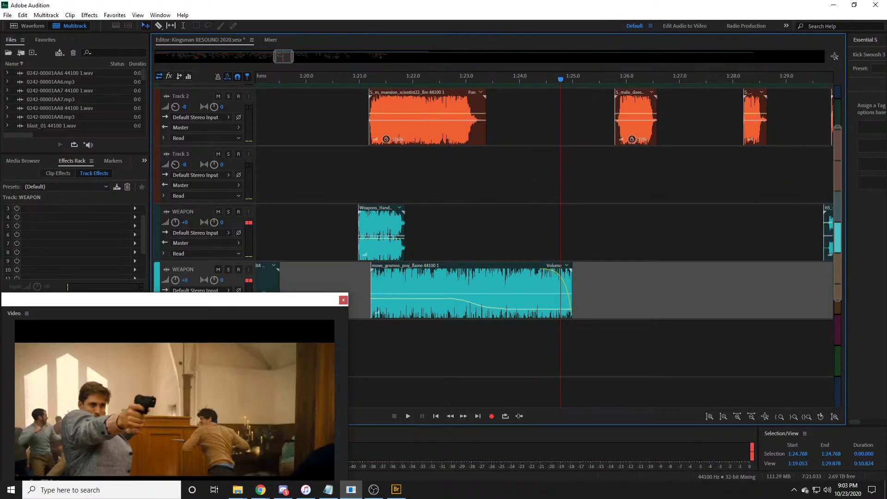
scroll(450, 89, down, 7)
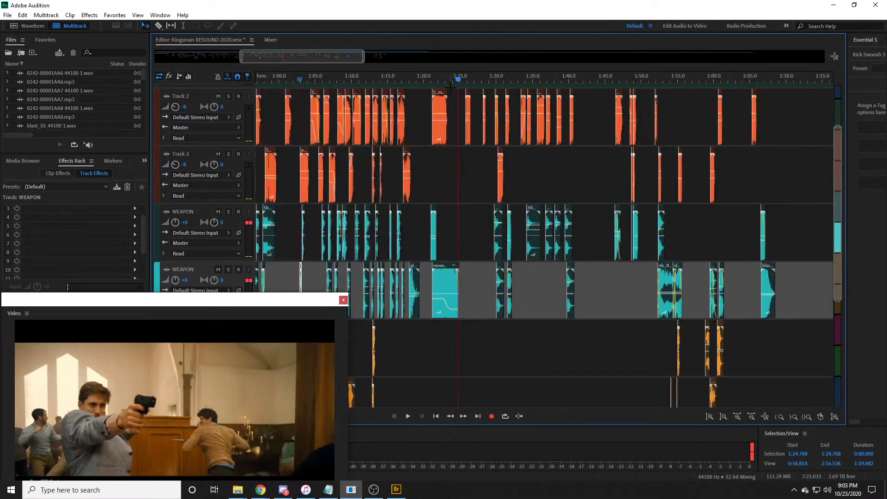
scroll(452, 81, up, 5)
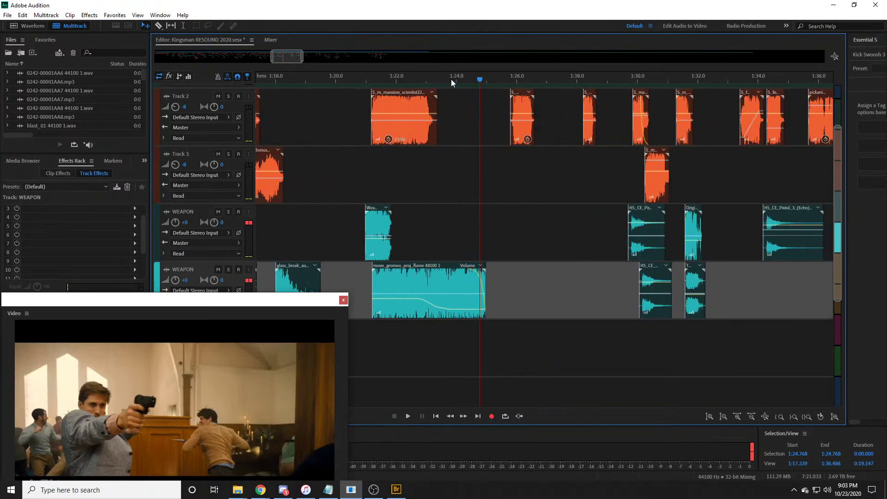
key(space)
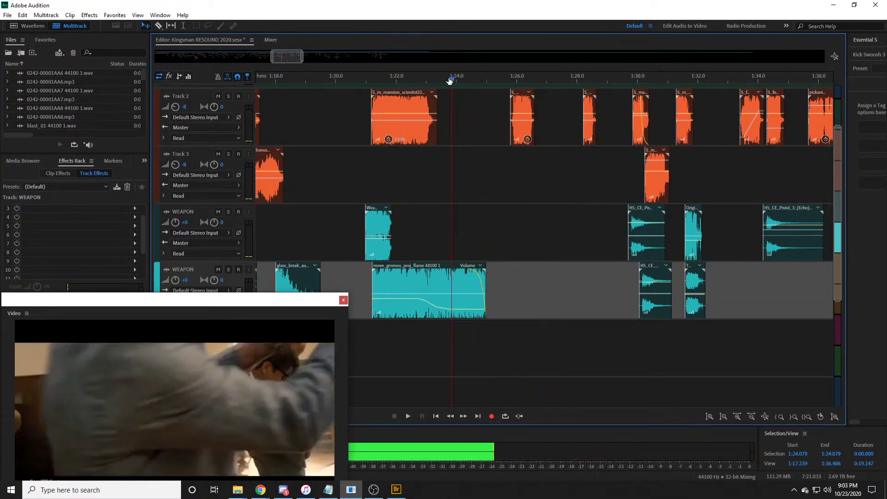
click(425, 79)
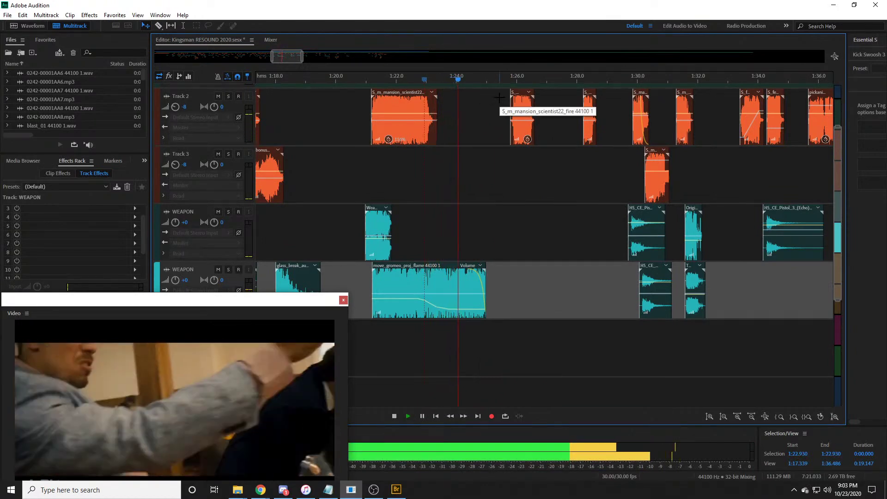
key(space)
scroll(521, 82, down, 3)
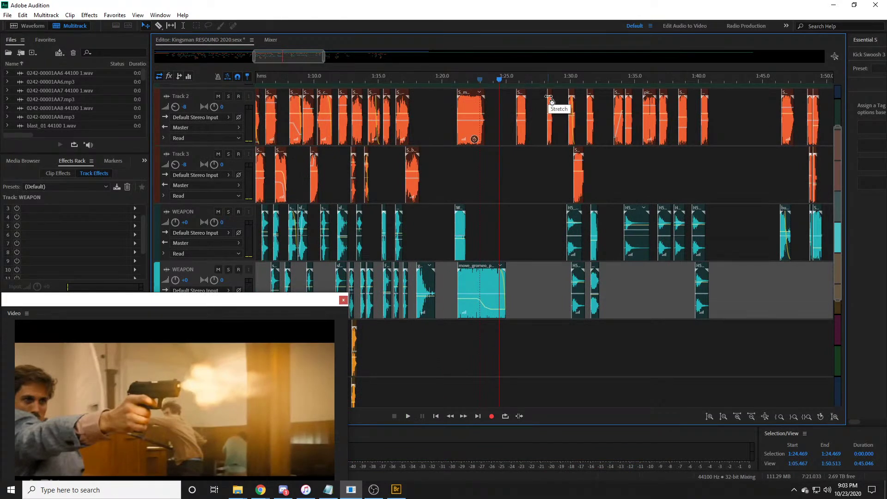
Step: Show the whole session, return to its opening and set the playhead to about 0:04.0
scroll(541, 81, down, 8)
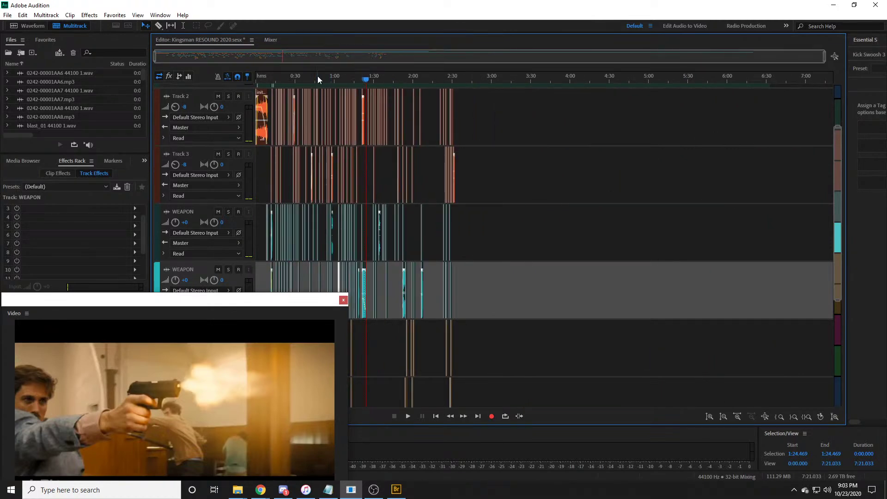
scroll(362, 59, up, 2)
drag(362, 58, 319, 75)
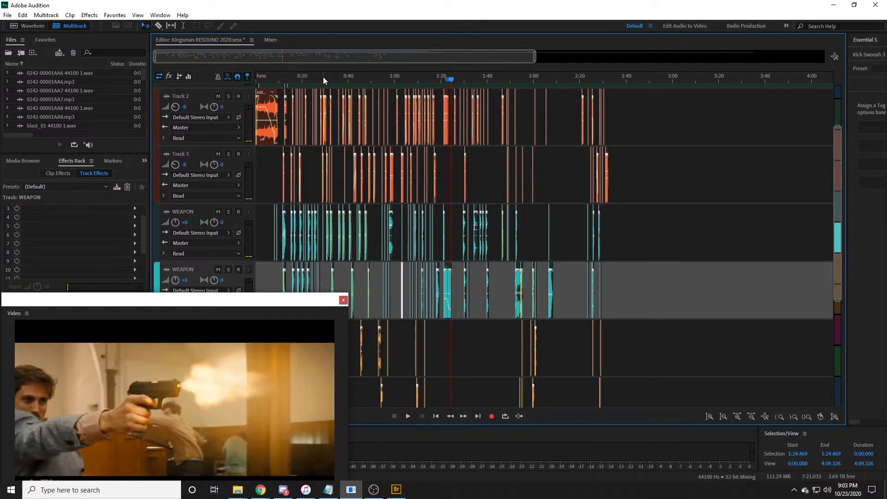
scroll(323, 77, up, 2)
drag(305, 57, 121, 50)
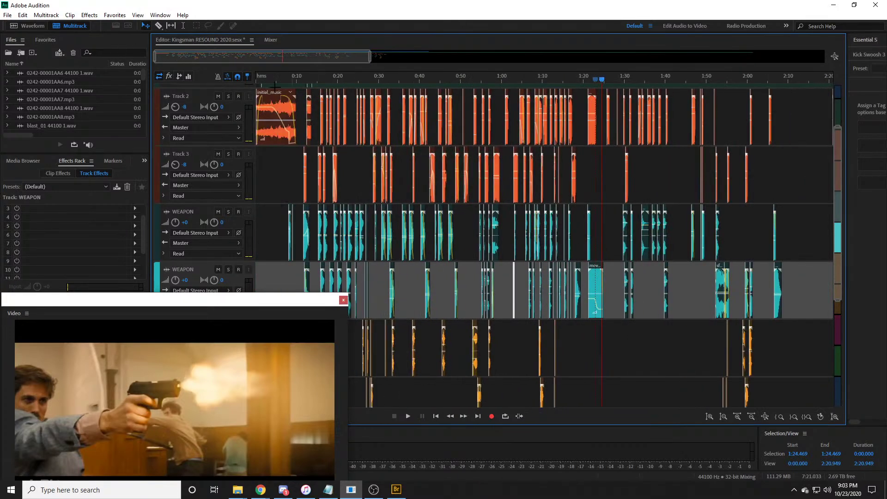
scroll(213, 158, down, 2)
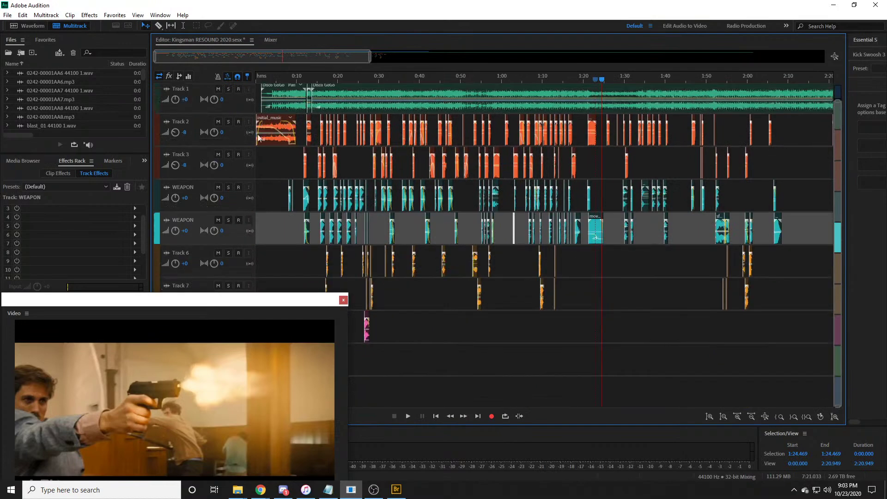
click(285, 77)
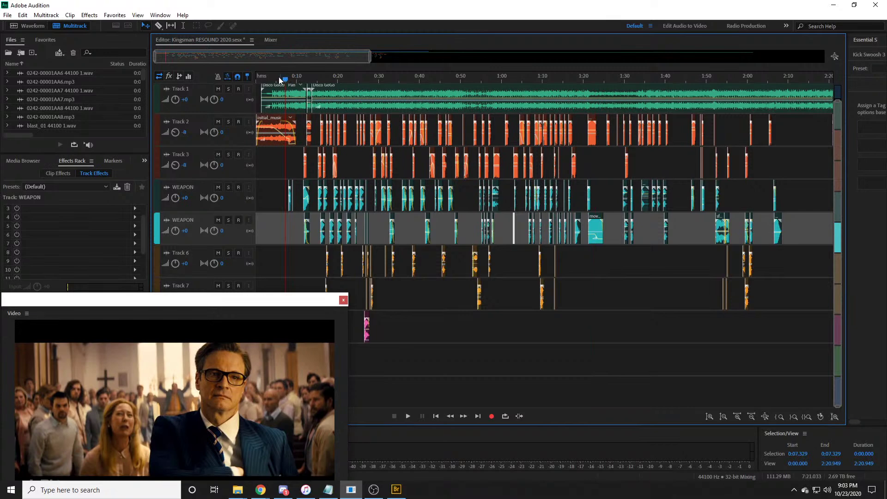
click(273, 75)
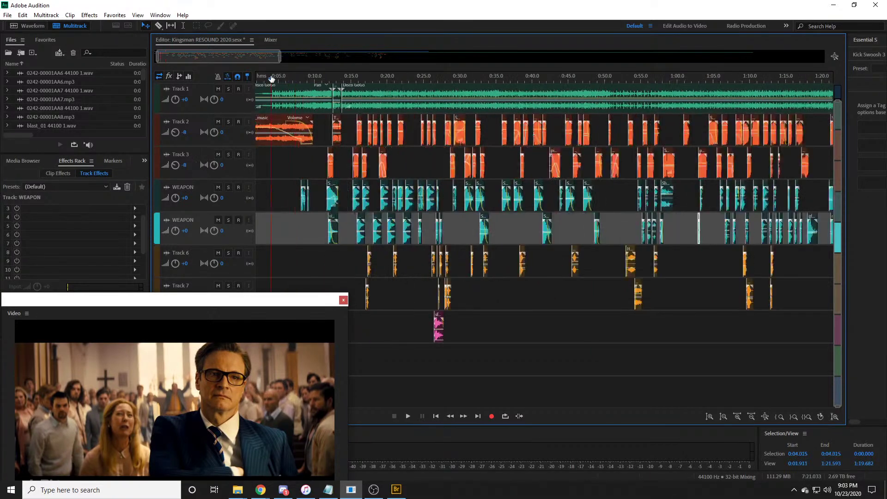
Step: Enlarge the track heights and set the playhead to the session's start at 0:00
scroll(277, 77, up, 2)
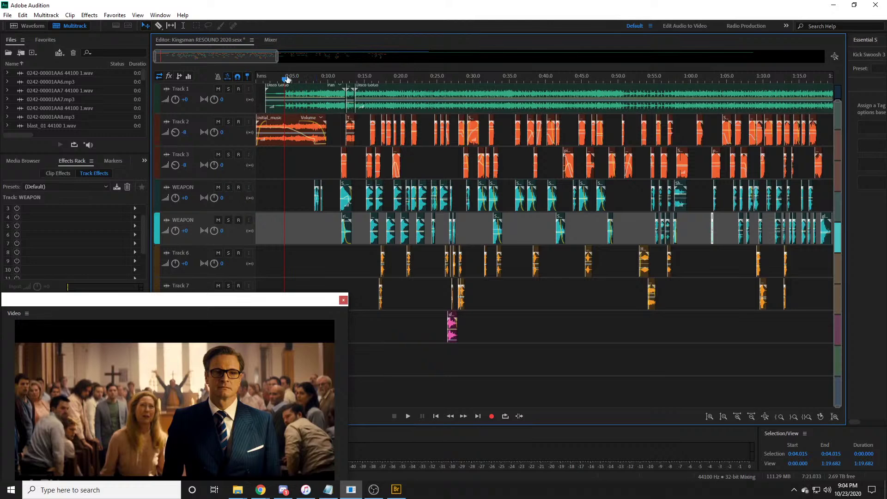
scroll(287, 78, down, 2)
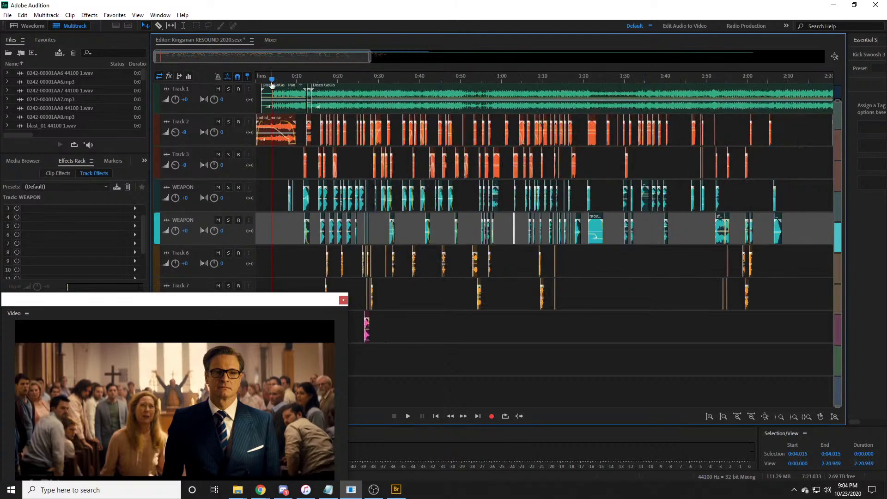
scroll(272, 79, up, 3)
drag(200, 52, 197, 53)
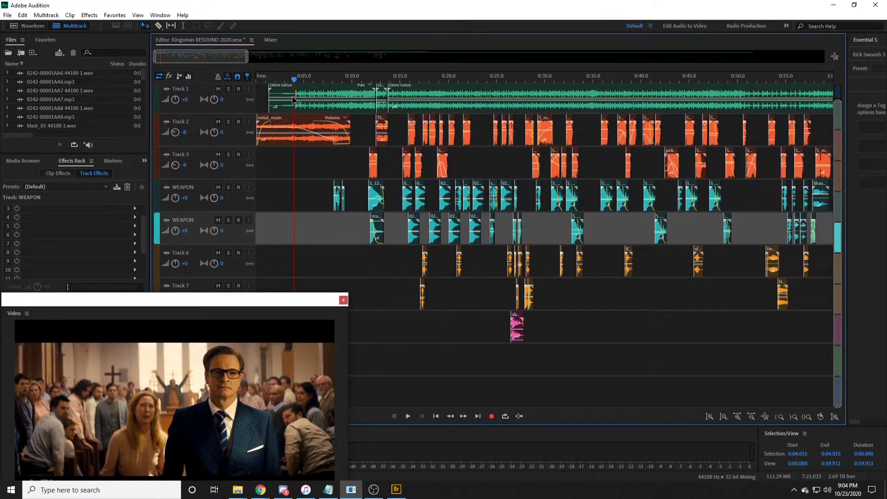
scroll(230, 185, up, 3)
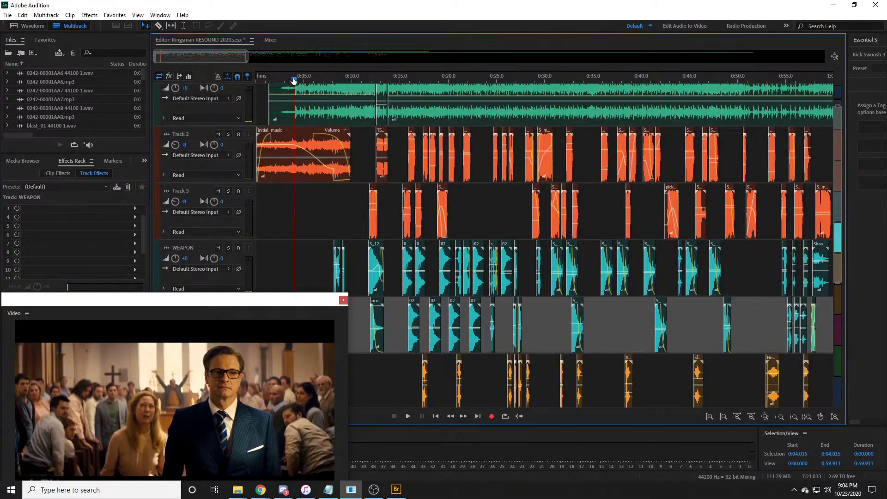
drag(292, 81, 242, 84)
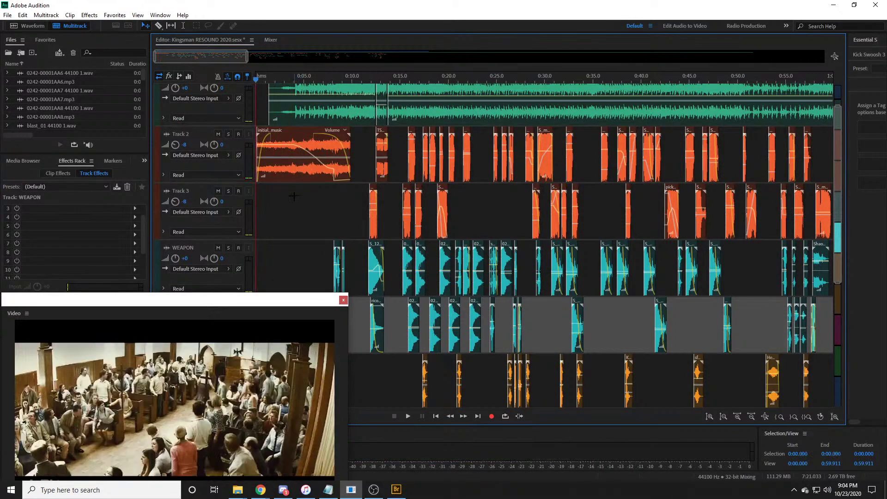
Step: Play the full mix from the session's start to about 2:03, following the weapon, voice and punch clips against the video and music
key(space)
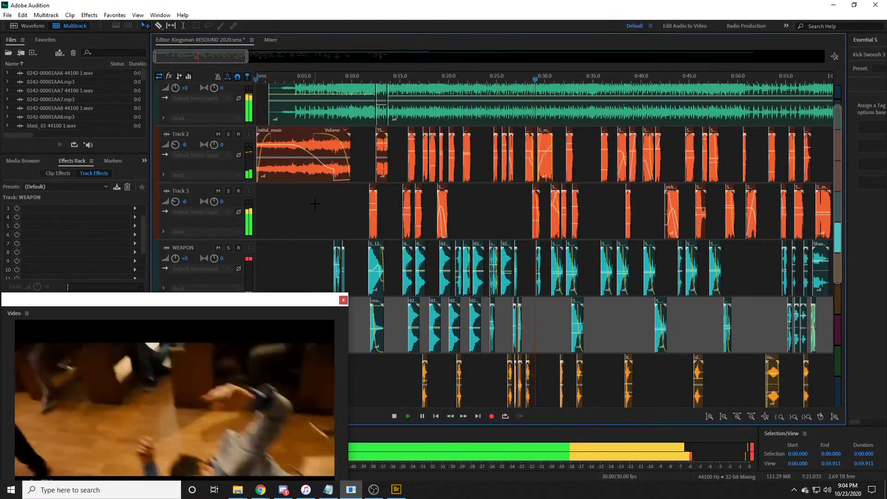
scroll(365, 76, down, 3)
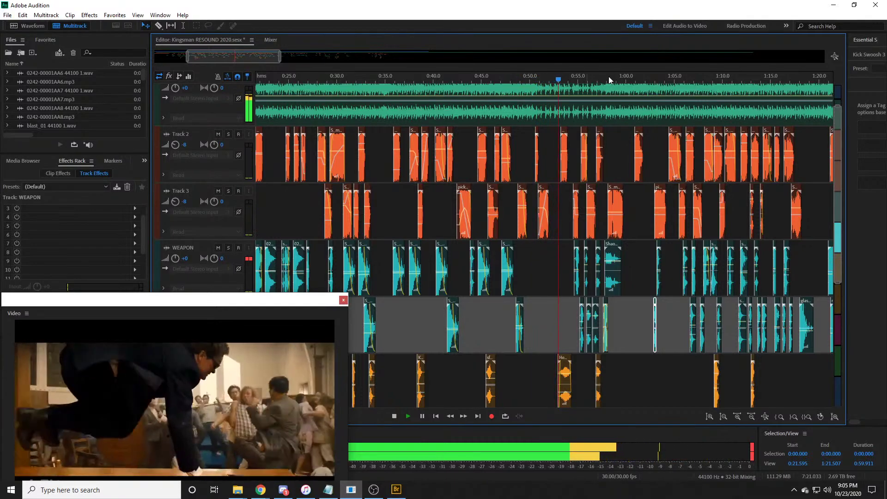
scroll(802, 77, up, 2)
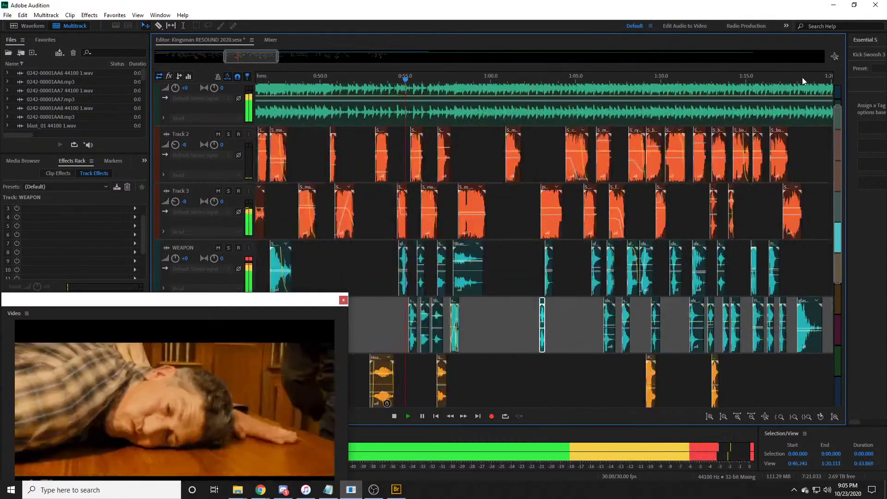
scroll(802, 77, up, 2)
scroll(261, 77, down, 3)
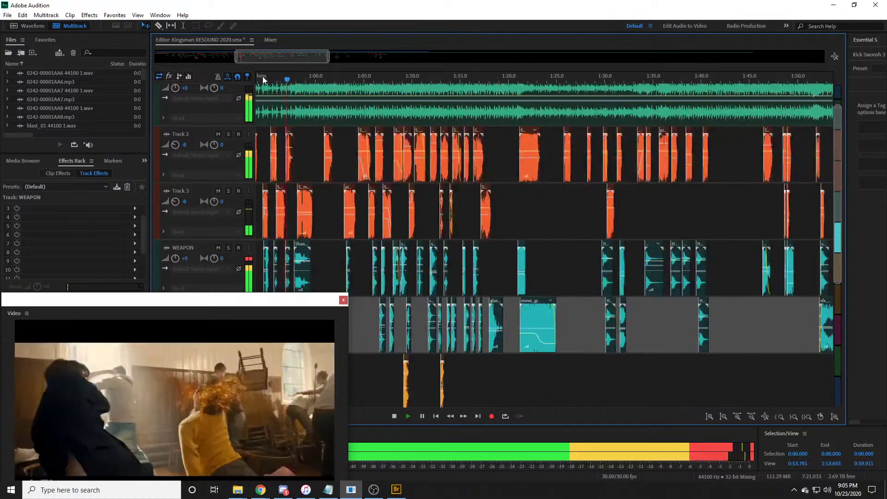
scroll(414, 198, down, 1)
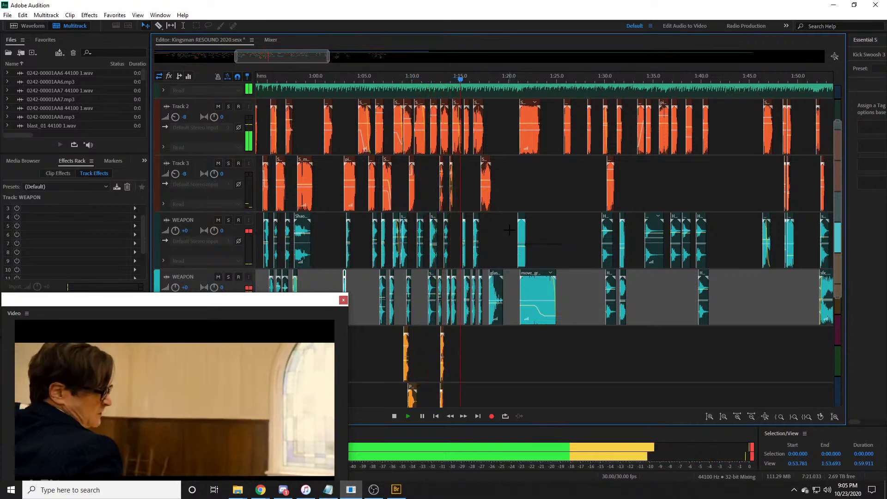
scroll(476, 74, up, 3)
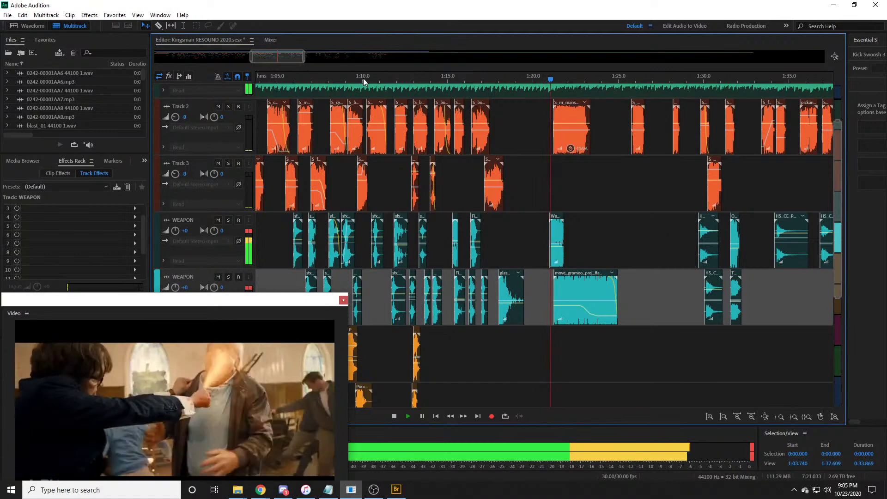
scroll(363, 79, down, 8)
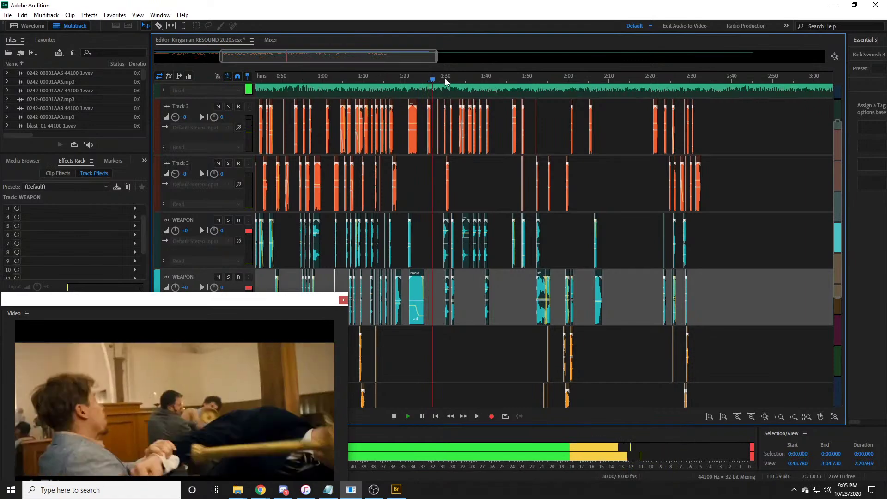
scroll(446, 80, up, 6)
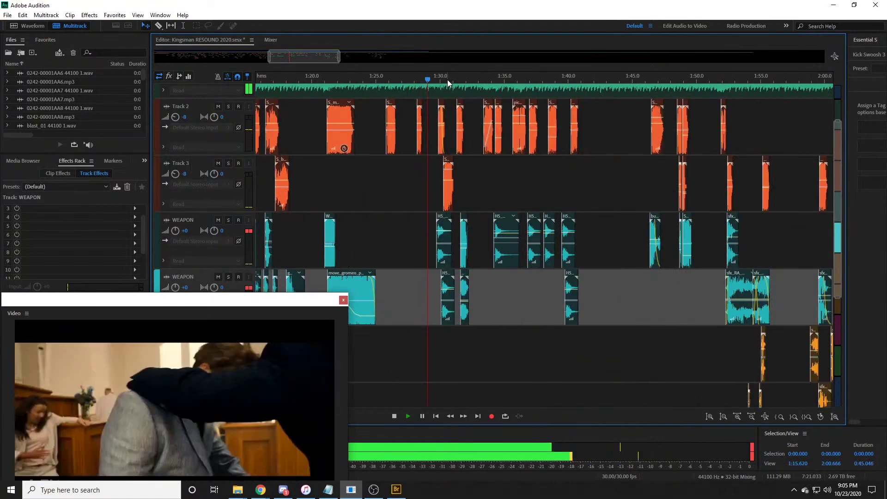
scroll(447, 79, down, 3)
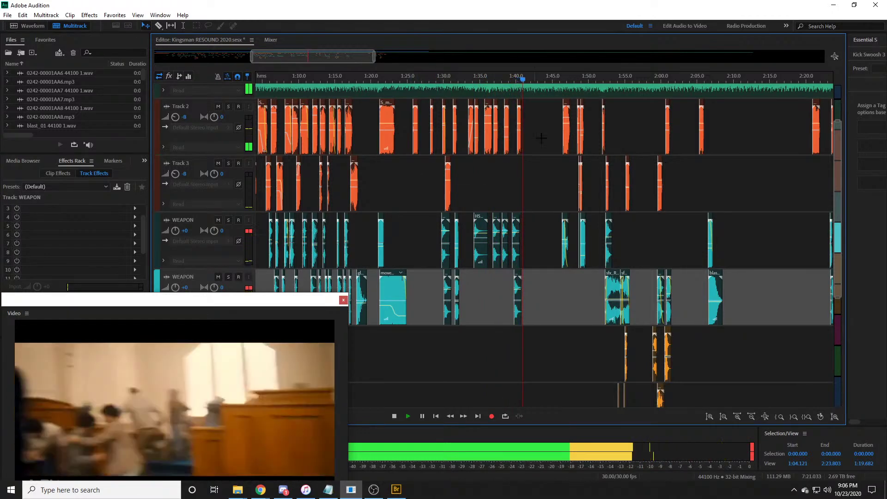
scroll(383, 78, down, 3)
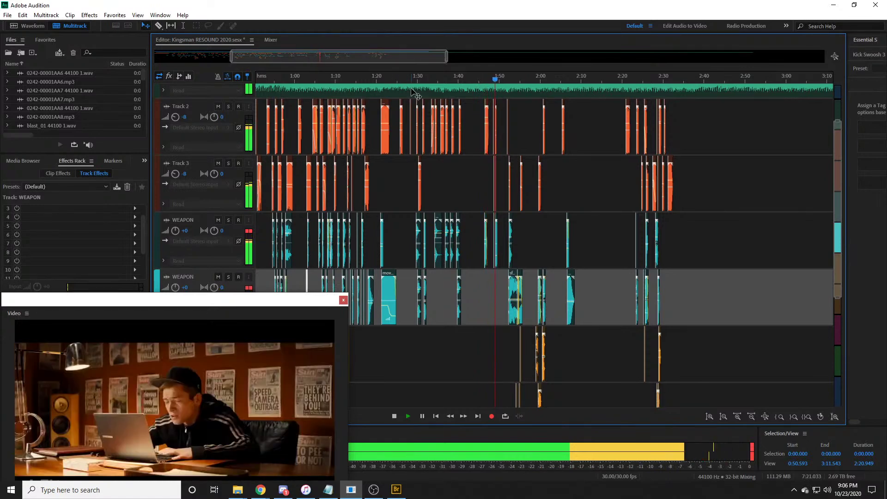
drag(338, 56, 375, 57)
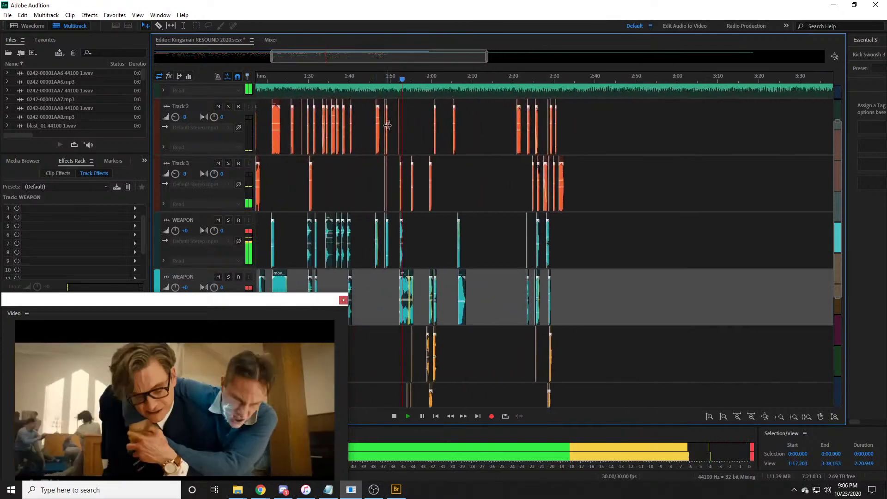
scroll(387, 118, down, 3)
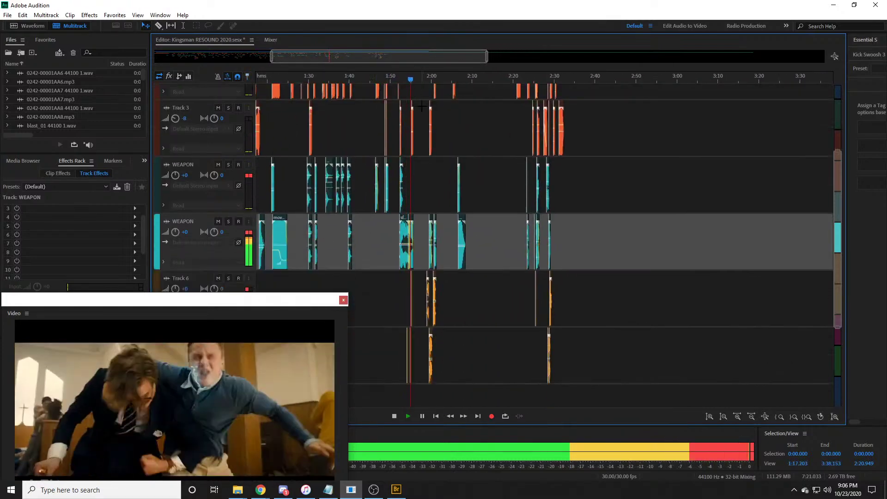
scroll(418, 80, up, 2)
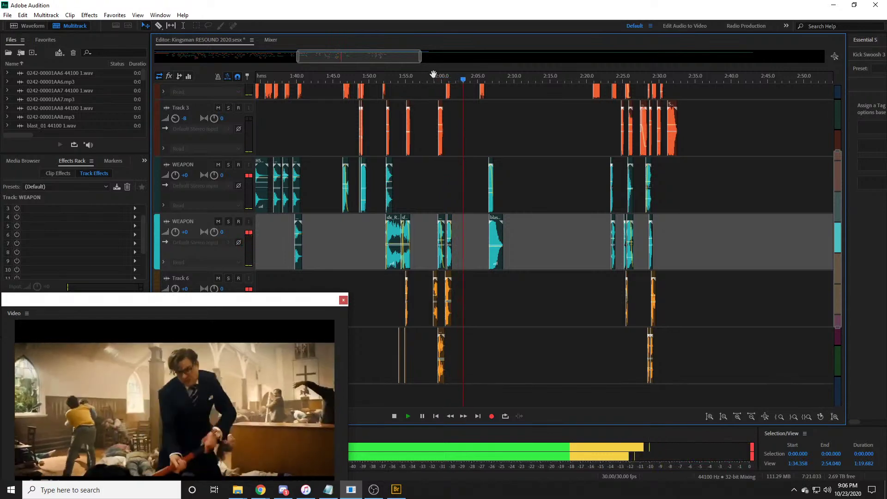
Step: Play from about 2:21.08 to 2:33.16 to review the final fight sounds with the music
click(595, 84)
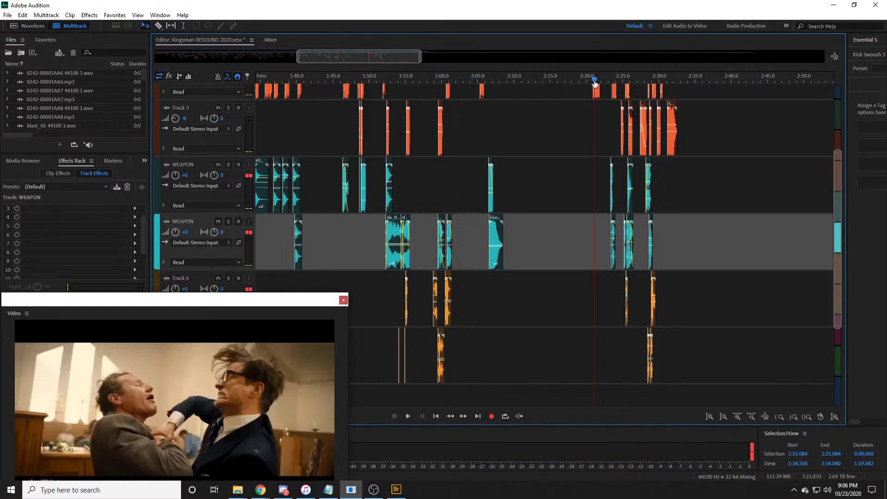
key(space)
scroll(679, 77, up, 3)
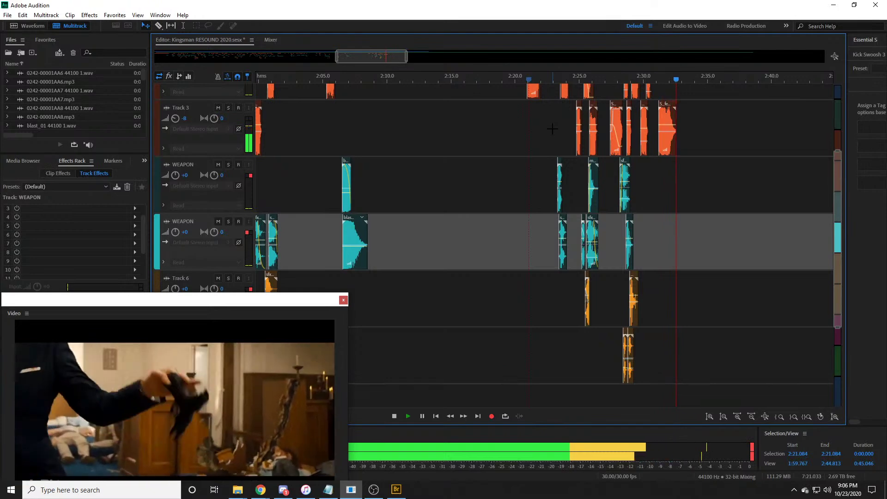
key(space)
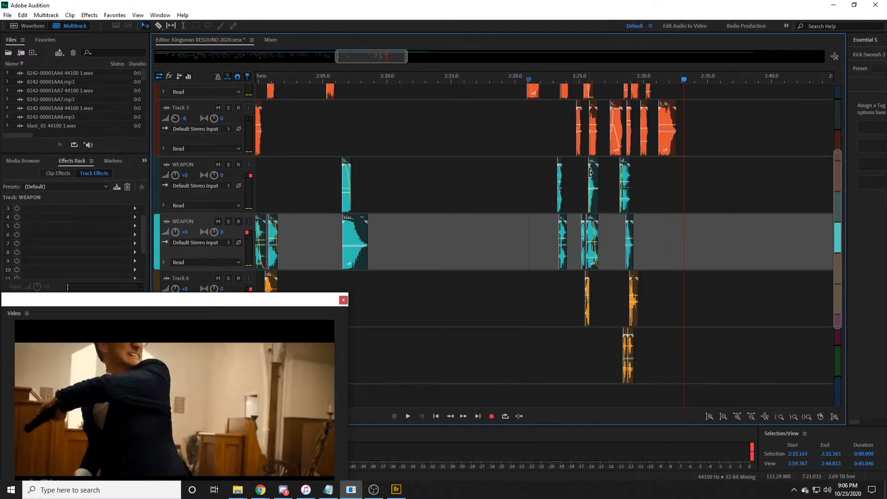
Step: Look over the whole session, return to the section around 0:45 to 1:30 and set the playhead to about 1:04.03
scroll(683, 82, down, 5)
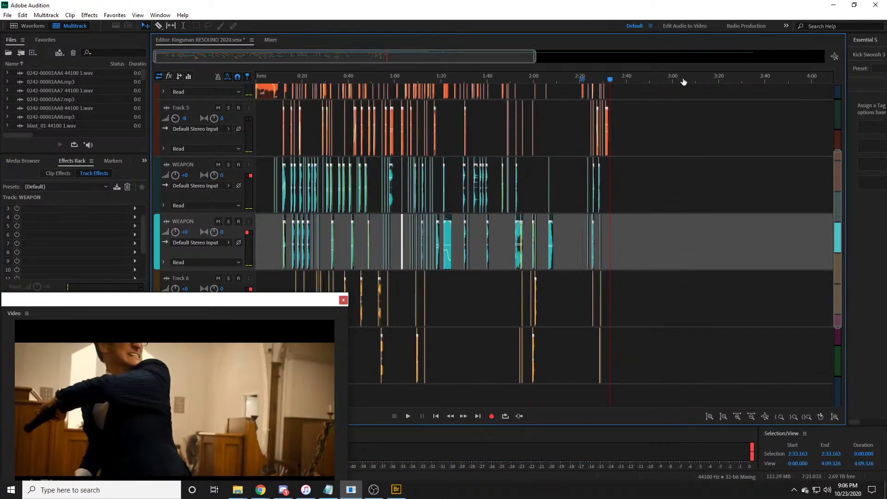
scroll(607, 204, up, 3)
scroll(613, 80, down, 2)
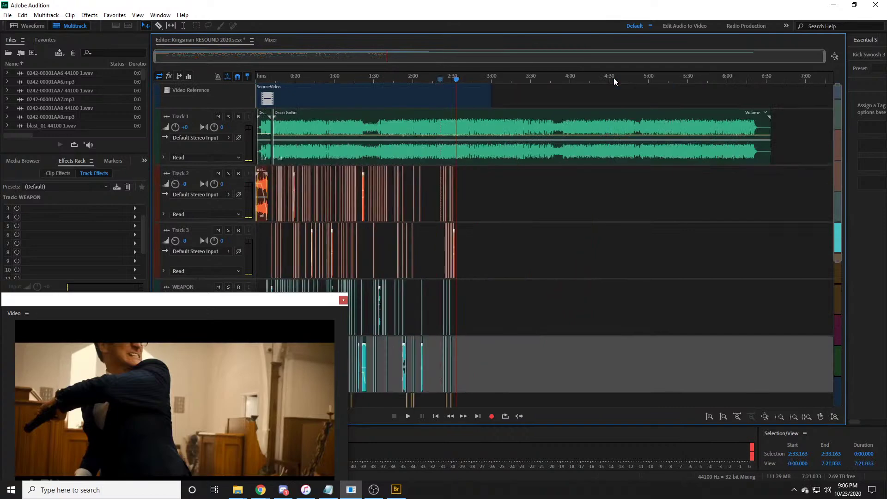
scroll(342, 139, down, 2)
scroll(334, 79, up, 7)
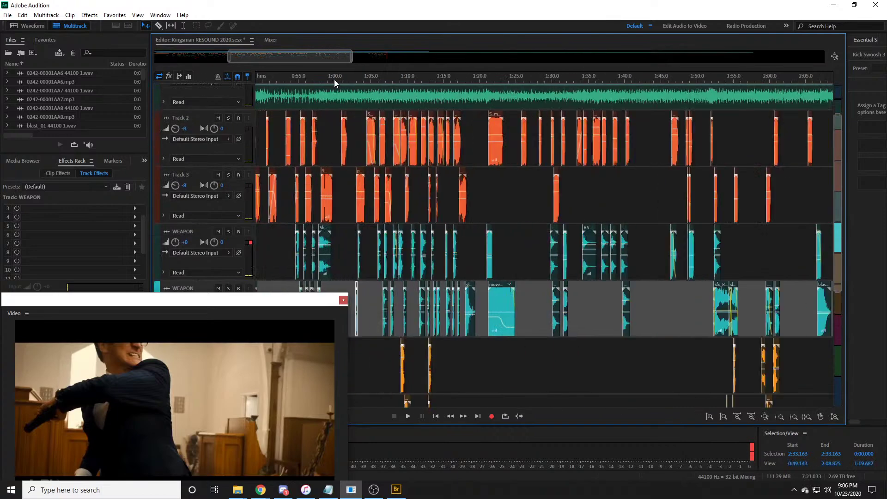
drag(295, 56, 282, 55)
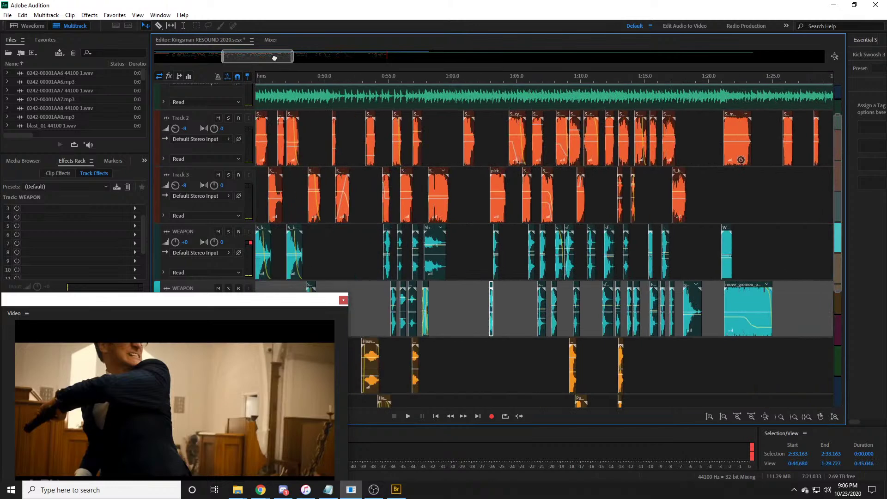
drag(510, 76, 602, 79)
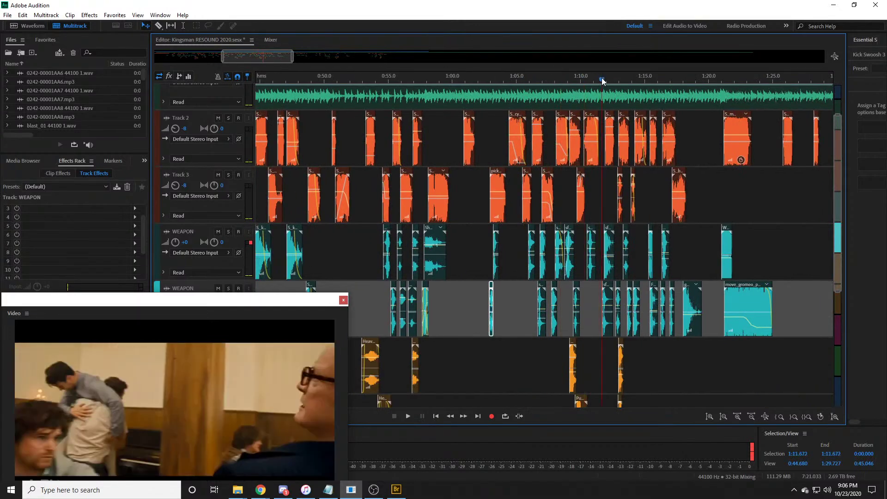
click(503, 79)
Step: Mute the music on Track 1 and look over the effect tracks below it
scroll(446, 187, up, 2)
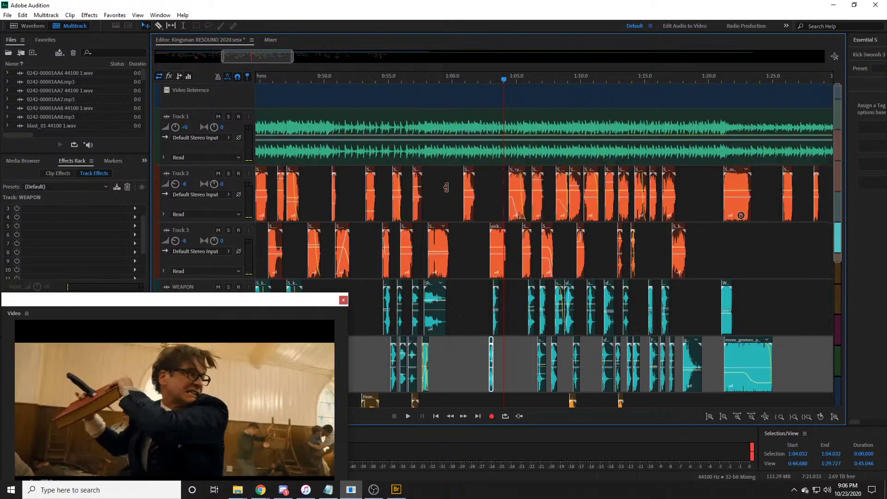
click(219, 117)
scroll(522, 204, down, 3)
scroll(523, 203, down, 2)
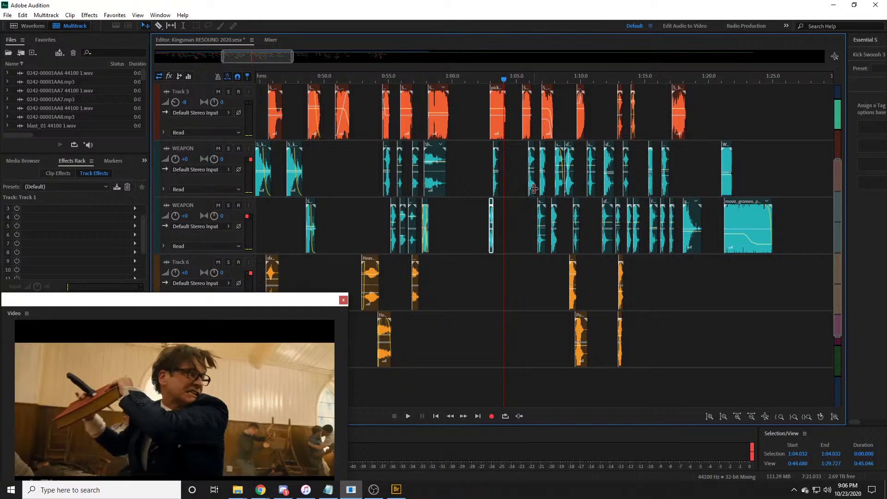
scroll(505, 229, up, 5)
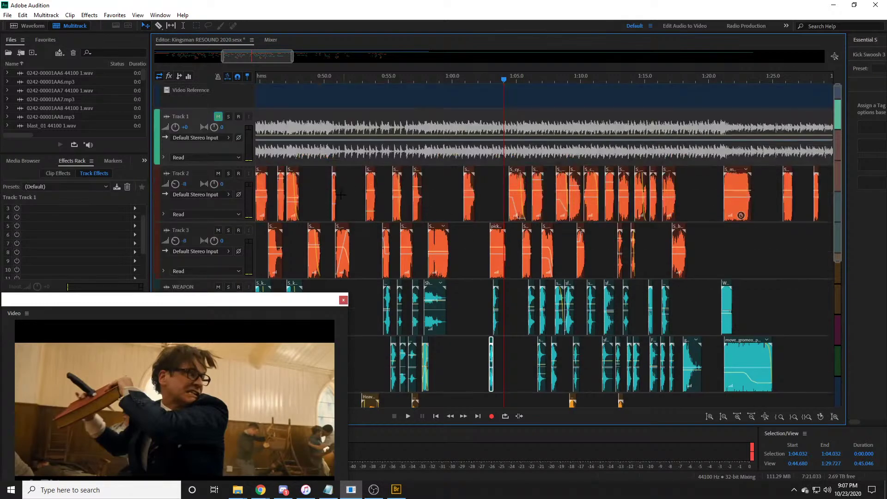
scroll(462, 325, down, 3)
scroll(487, 284, up, 3)
Step: Play from about 1:02.99 to 1:05.08 to hear the book-fight sounds without the music
click(490, 77)
key(space)
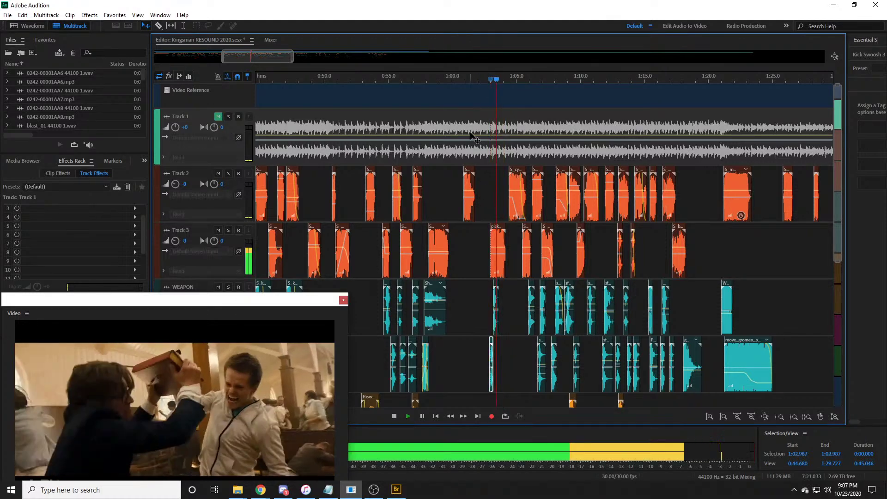
key(space)
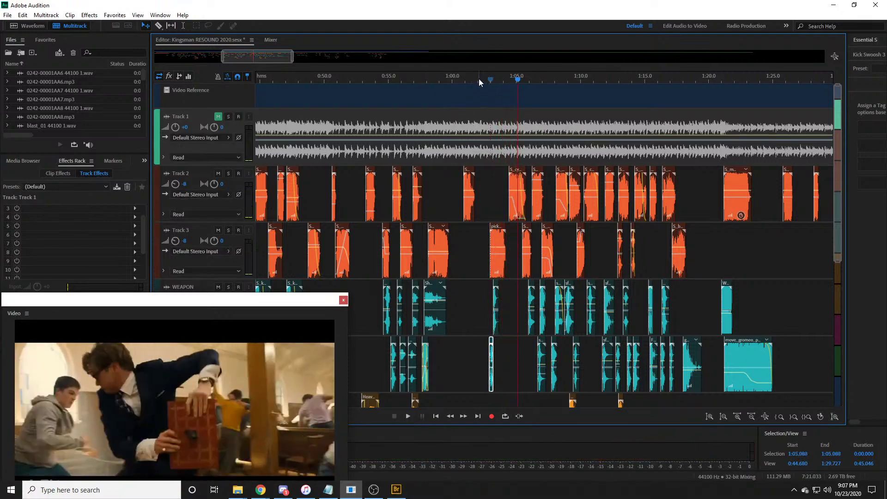
Step: Play the effects without music from about 1:02.09 to 1:21.06 to review the layered voices and hits
click(479, 82)
scroll(479, 82, up, 3)
key(space)
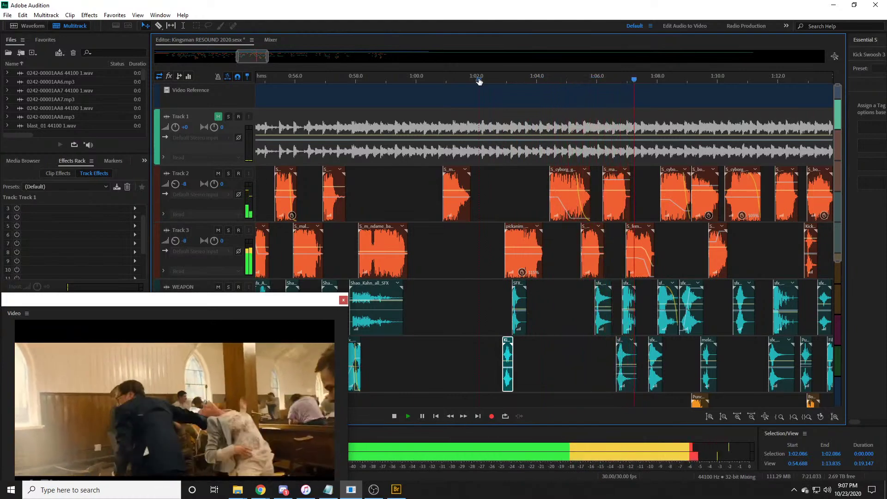
scroll(479, 81, down, 2)
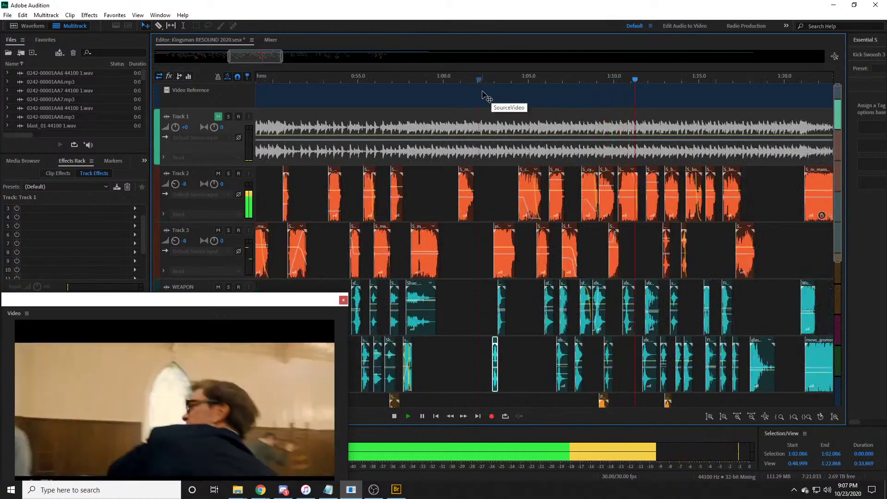
scroll(493, 139, down, 1)
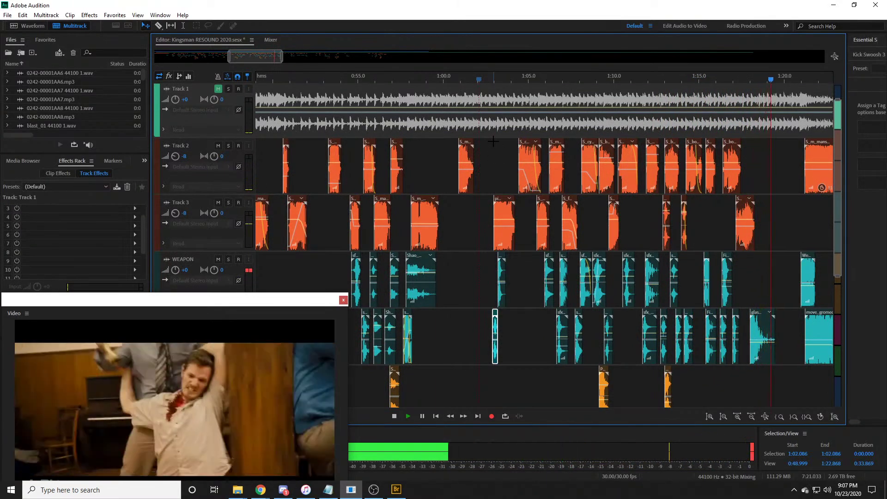
key(space)
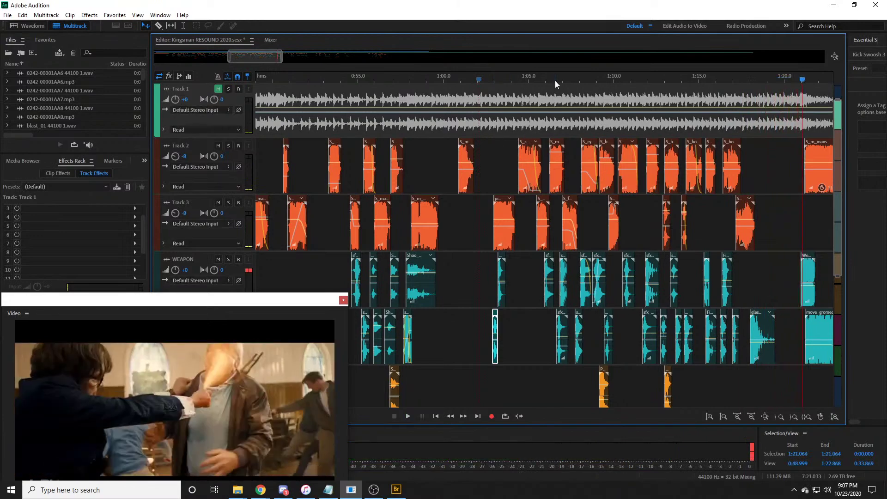
Step: Look over the session from the start to about 4:09 and reduce the track heights to show all the tracks
scroll(556, 80, down, 2)
drag(295, 61, 265, 62)
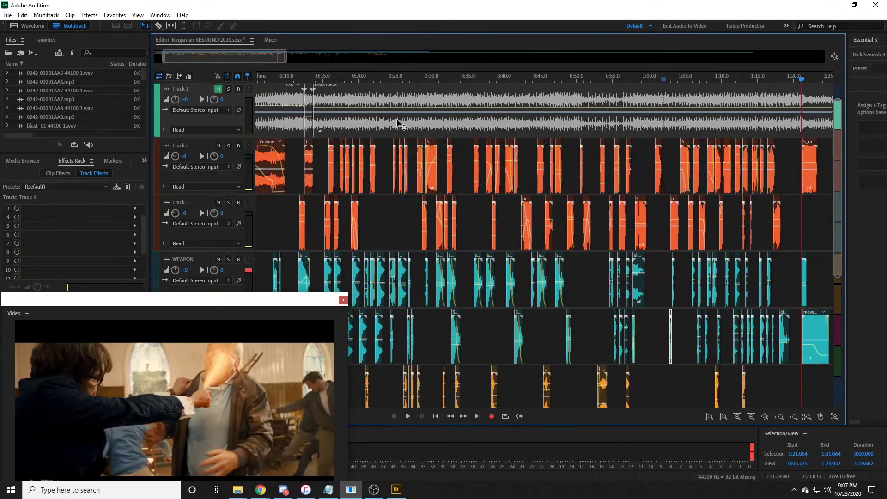
scroll(392, 81, down, 3)
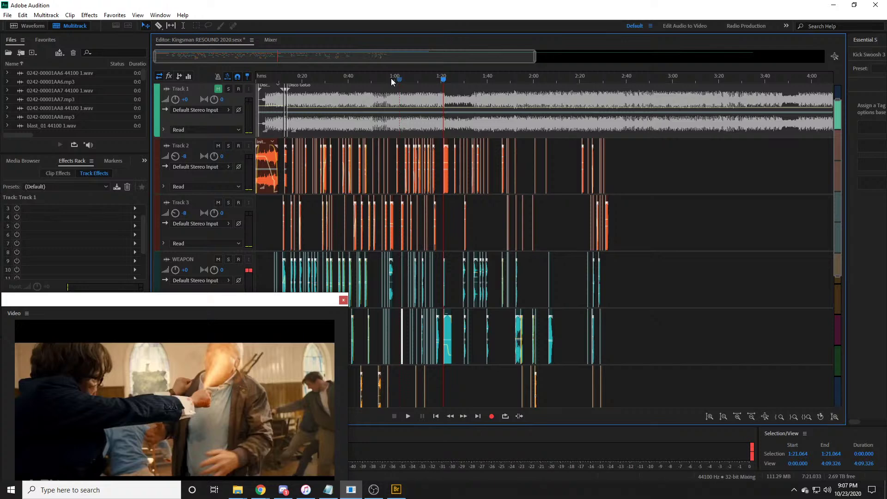
drag(391, 79, 316, 58)
scroll(213, 199, down, 1)
scroll(213, 198, down, 1)
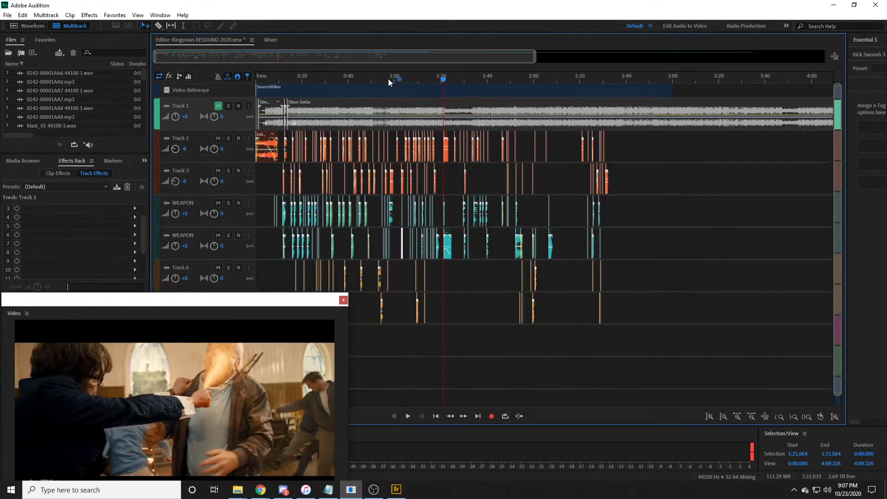
Step: Show the section from about 0:37 to 1:57 with slightly taller tracks and set the playhead to about 0:59.69
scroll(382, 78, up, 3)
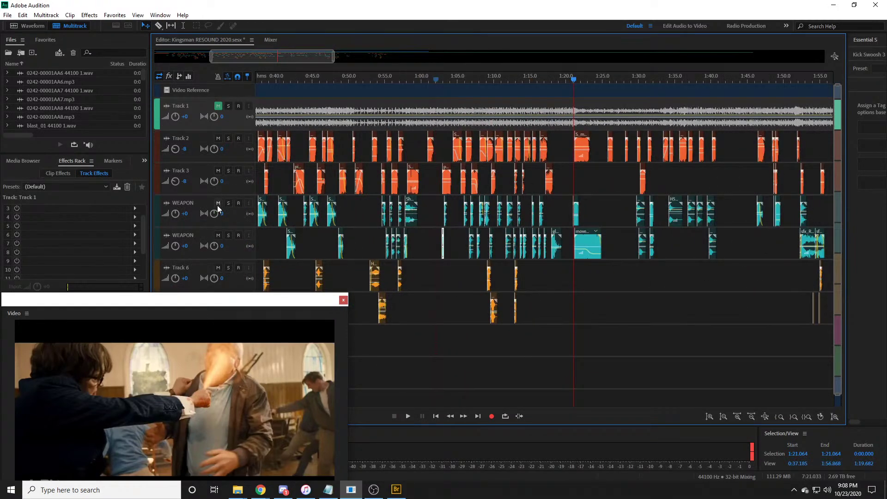
scroll(210, 215, up, 2)
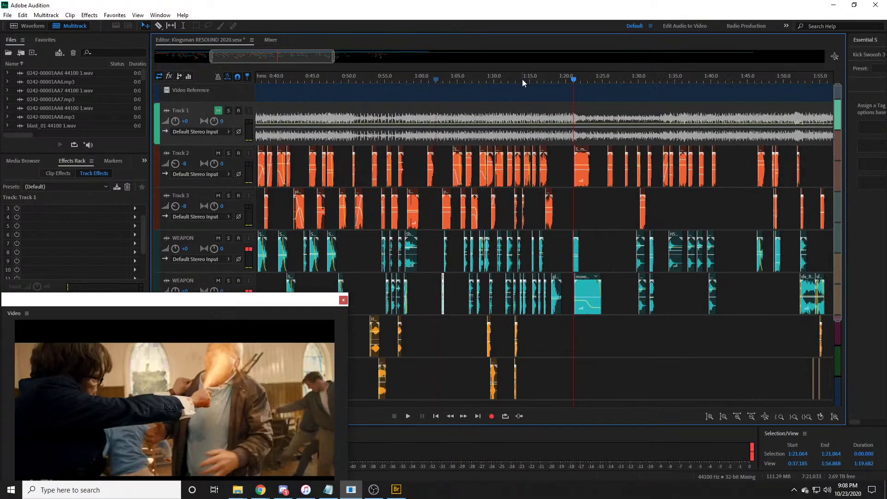
click(386, 81)
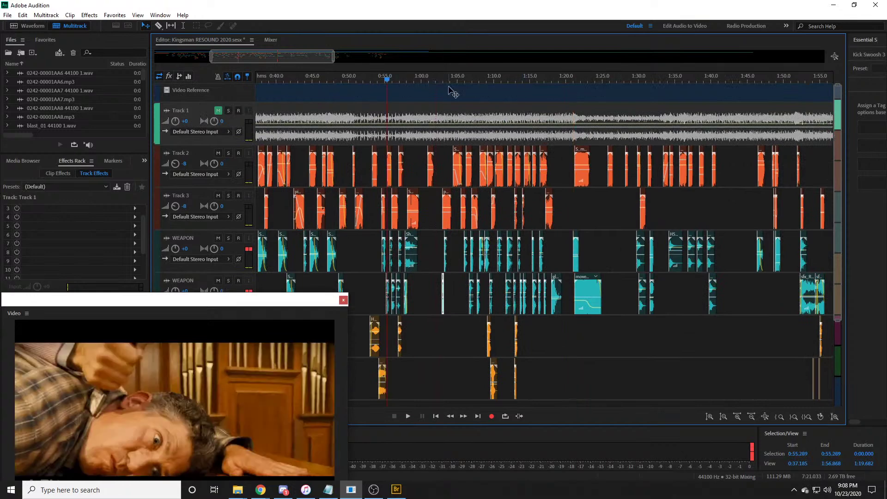
click(419, 79)
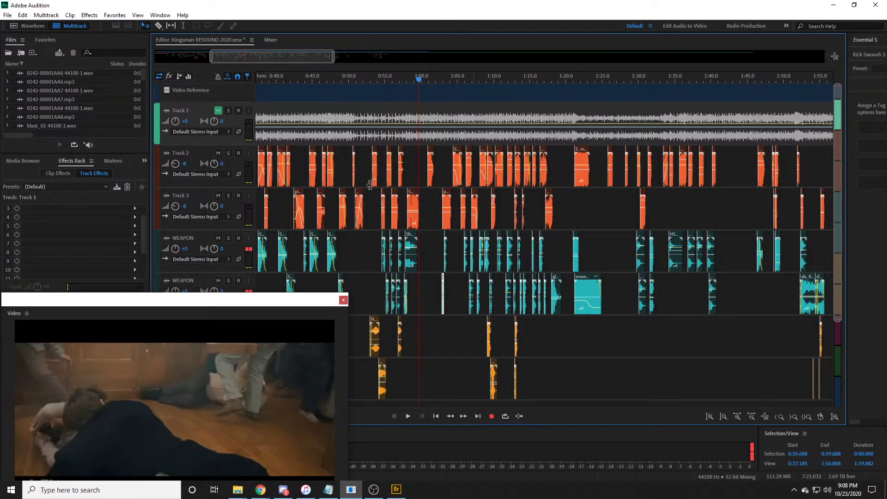